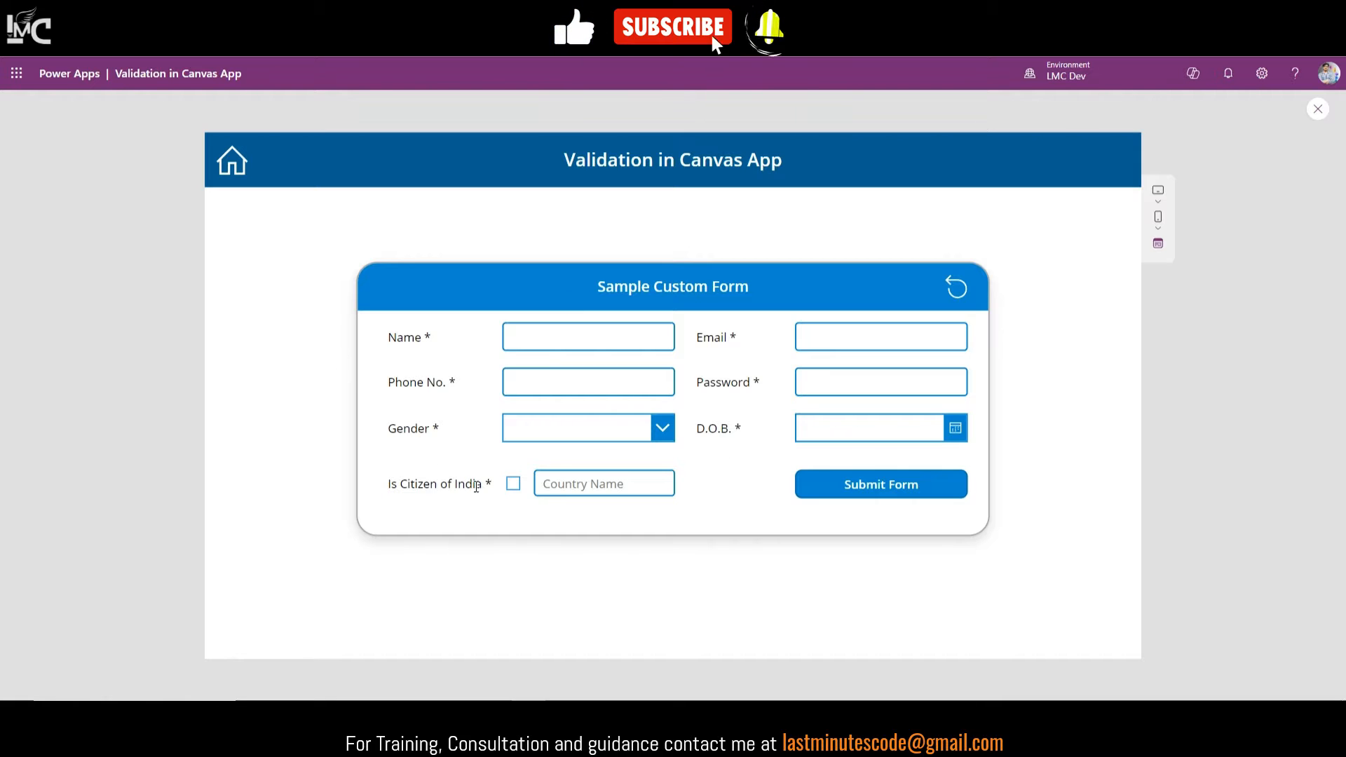
Step: Toggle the Is Citizen of India checkbox, and enter then clear the country 'Mexico'
{"action": "left_click", "coordinate": [509, 495]}
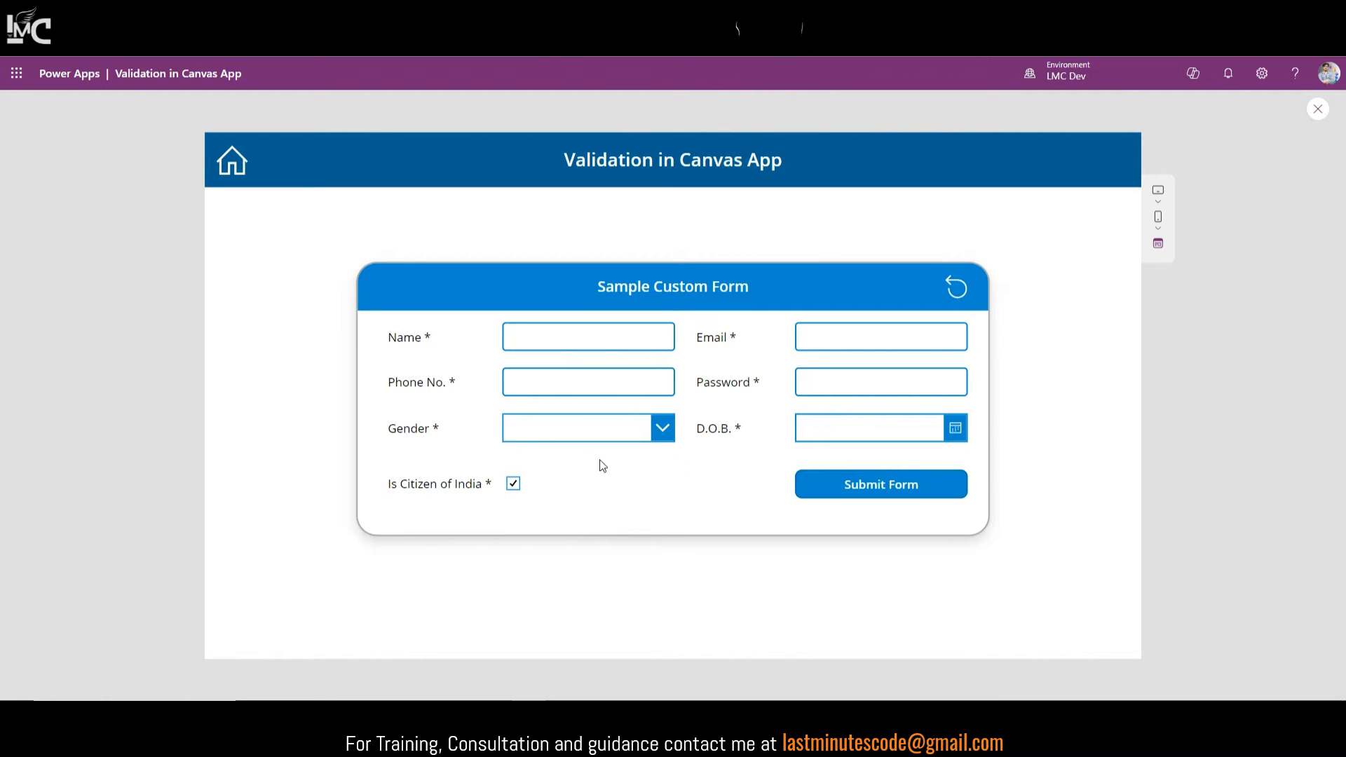
{"action": "left_click", "coordinate": [514, 494]}
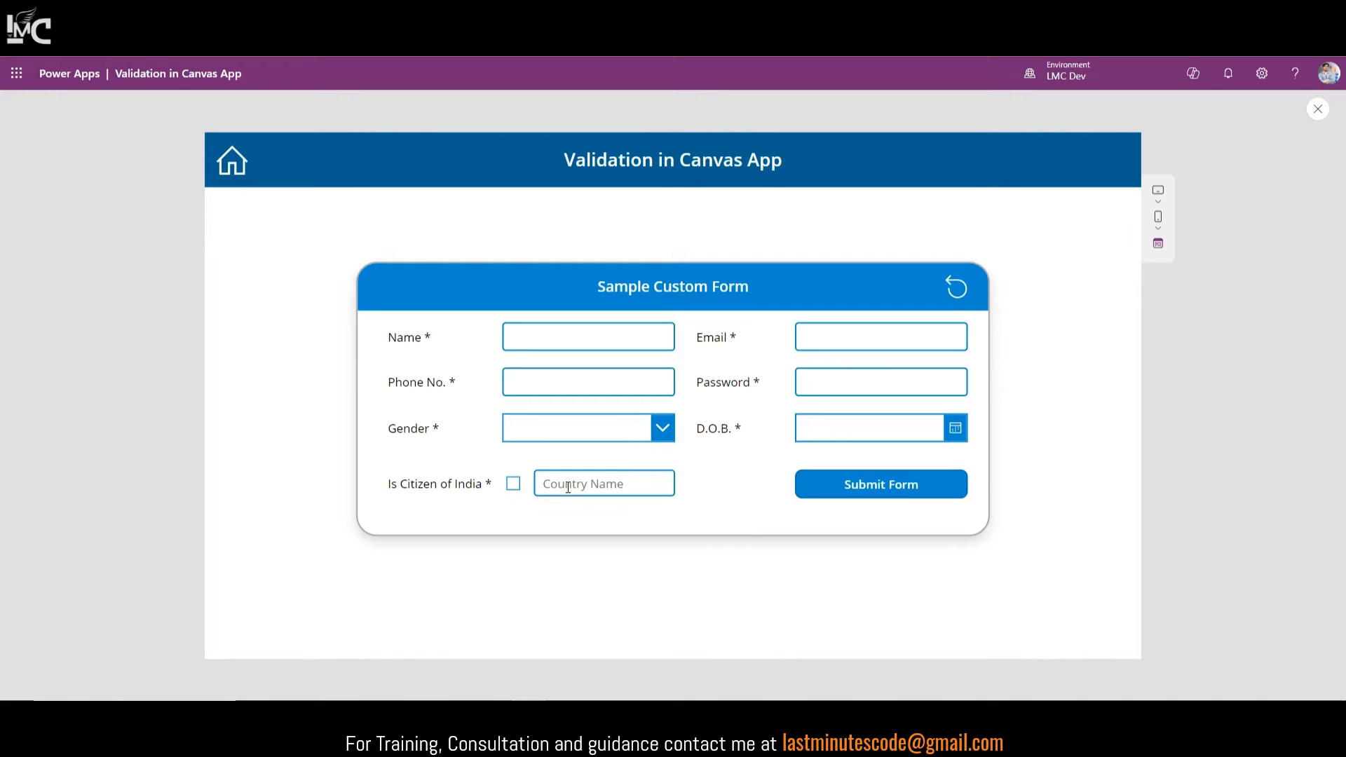
{"action": "left_click", "coordinate": [617, 485]}
{"action": "type", "text": "Mexico"}
{"action": "left_click", "coordinate": [513, 484]}
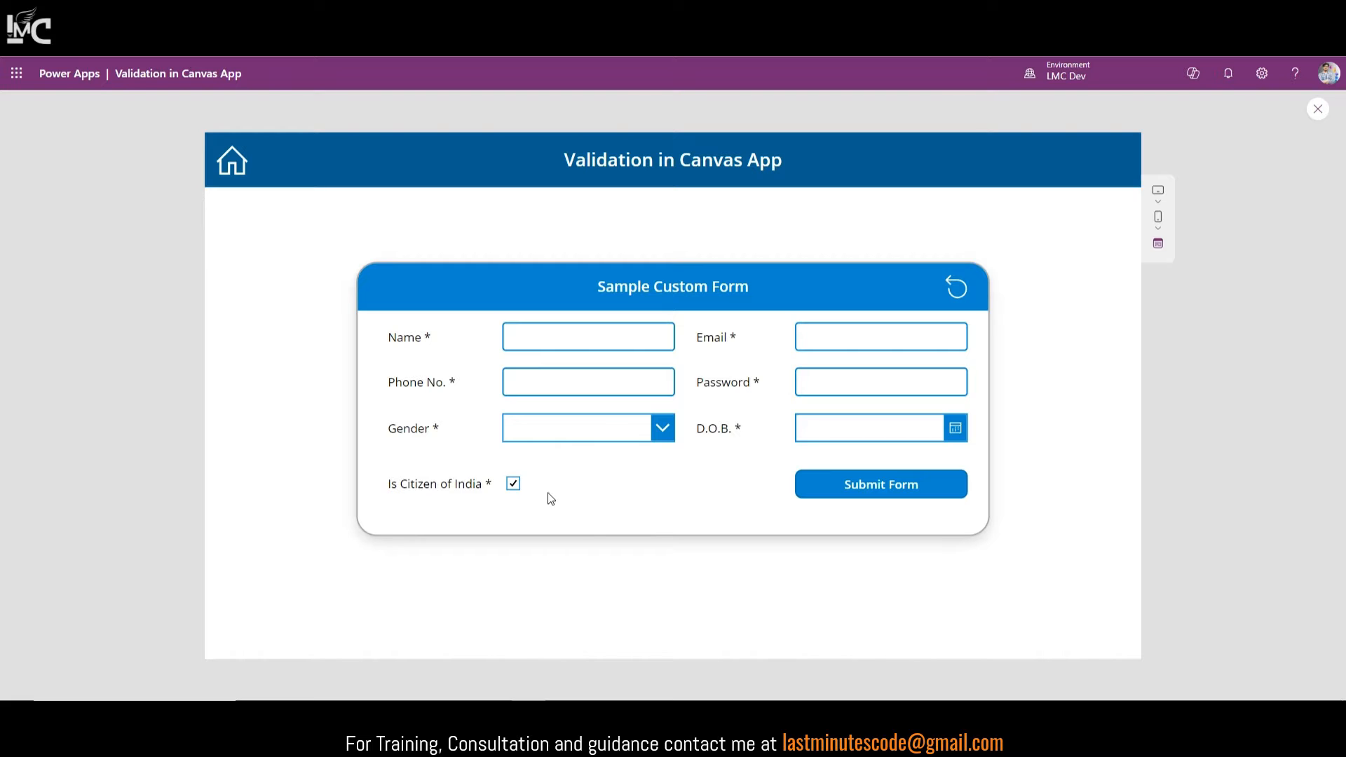
{"action": "left_click", "coordinate": [513, 484]}
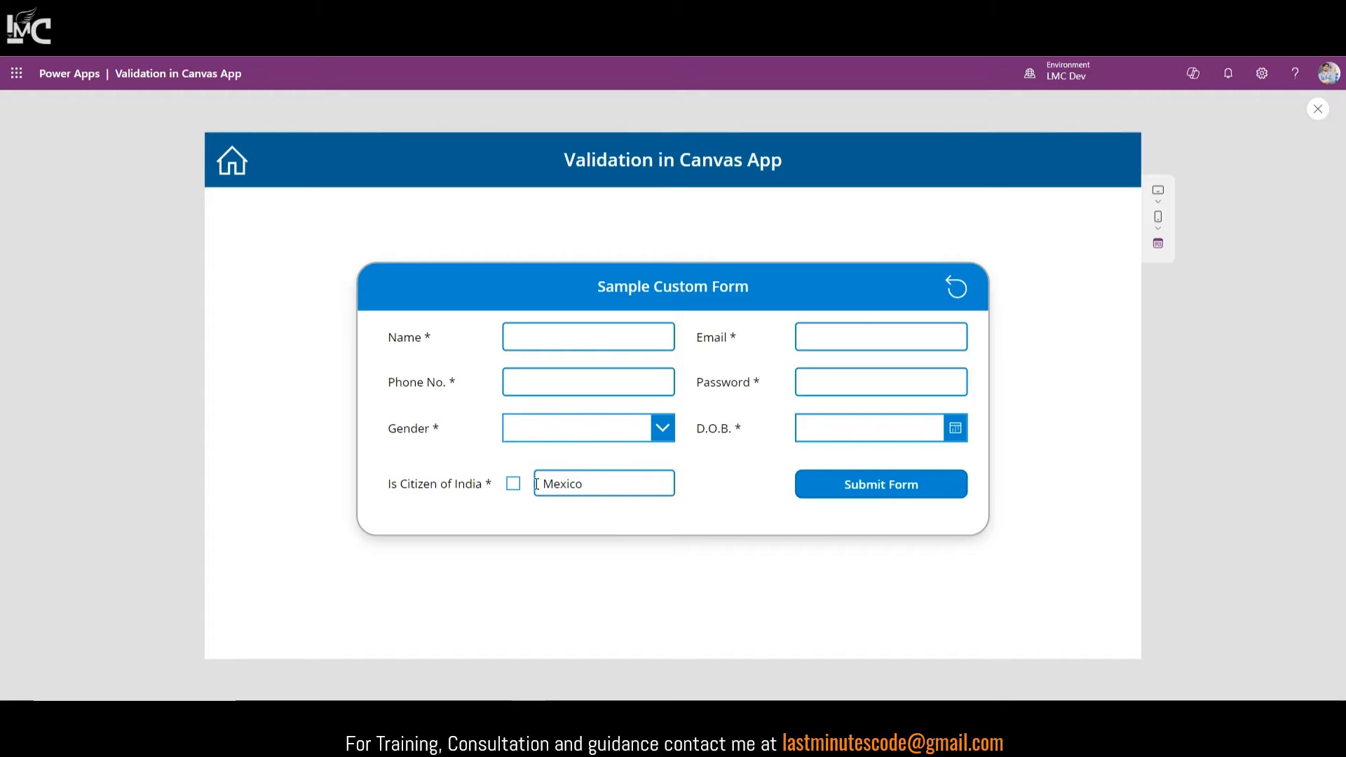
{"action": "double_click", "coordinate": [544, 486]}
{"action": "key", "text": "BackSpace"}
Step: Submit the form in preview, then close the preview to return to the editor
{"action": "double_click", "coordinate": [427, 338]}
{"action": "left_click", "coordinate": [877, 500]}
{"action": "left_click", "coordinate": [471, 339]}
{"action": "left_click", "coordinate": [1318, 111]}
Step: Insert a new text label and position it just above the form's upper-right corner
{"action": "left_click", "coordinate": [1103, 689]}
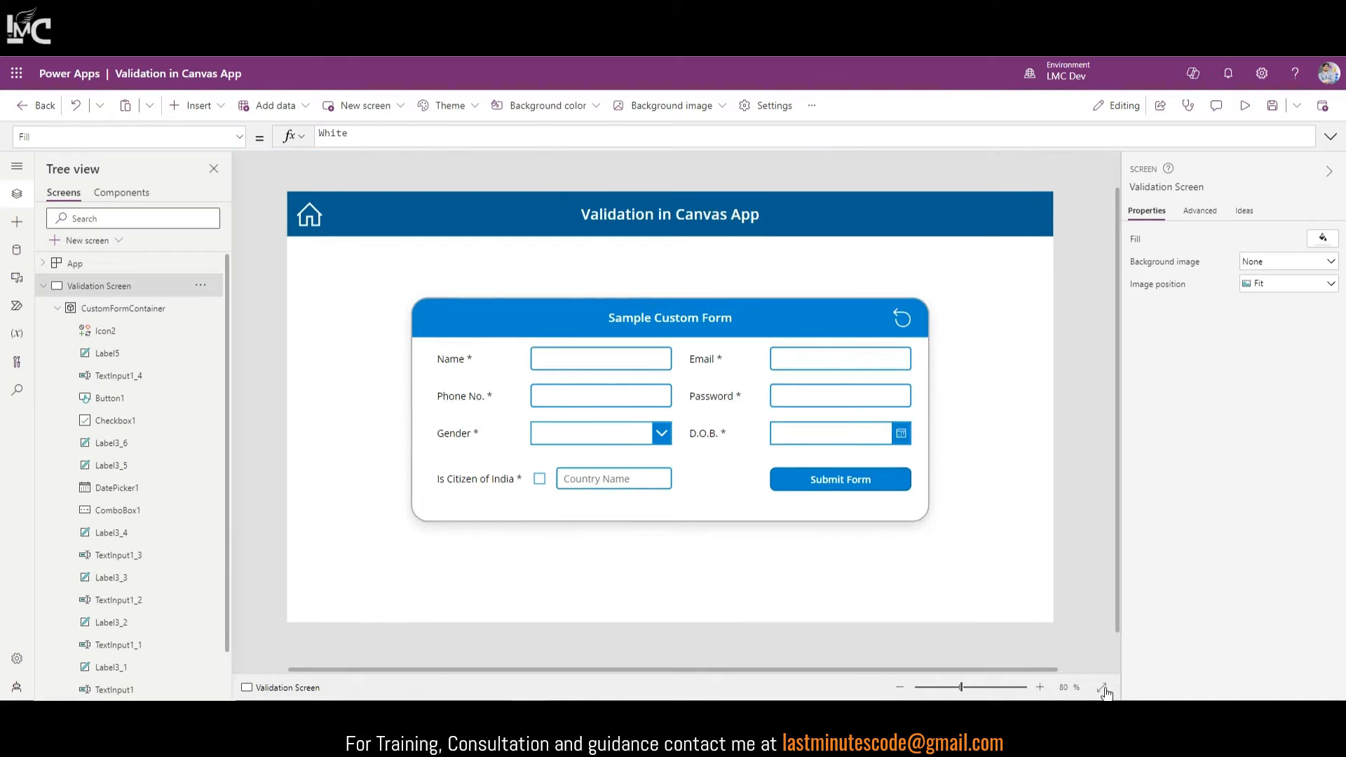
{"action": "left_click", "coordinate": [650, 370]}
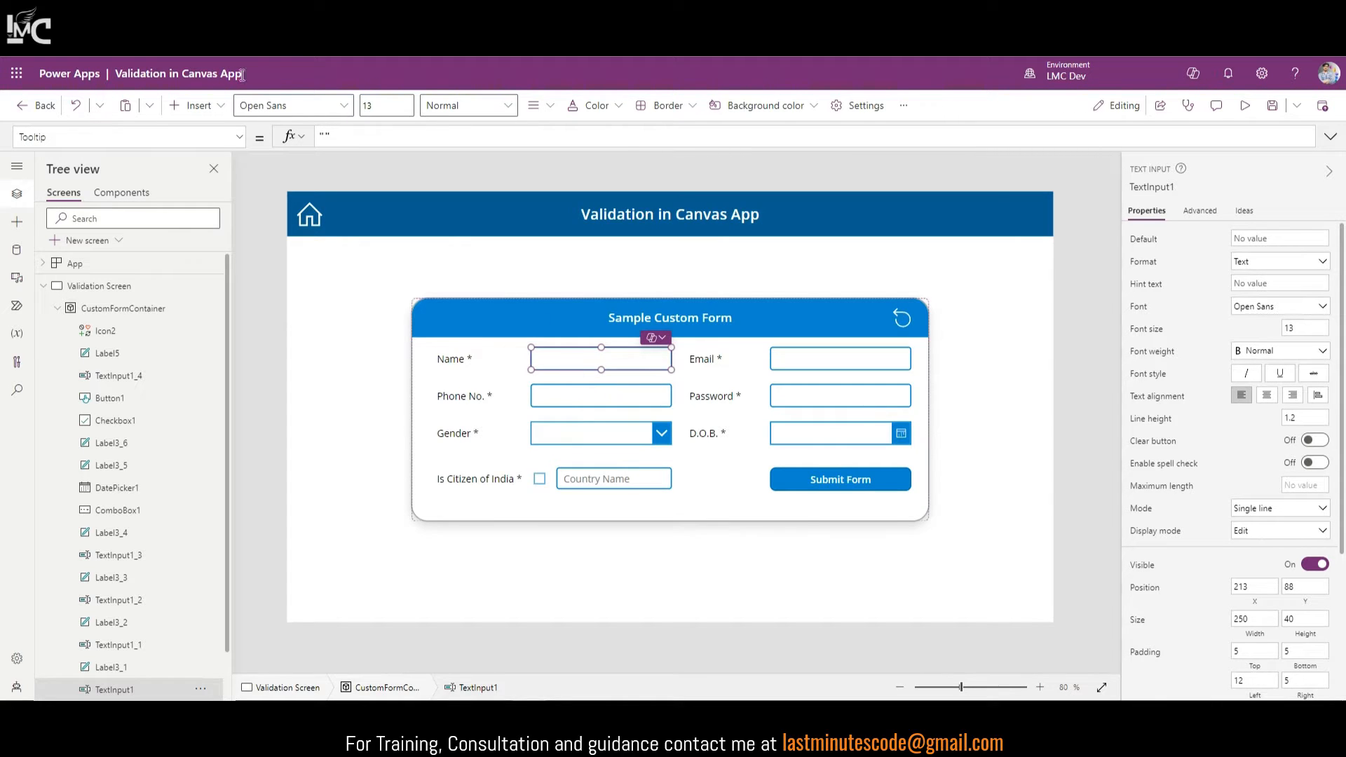
{"action": "left_click", "coordinate": [198, 105]}
{"action": "left_click", "coordinate": [233, 185]}
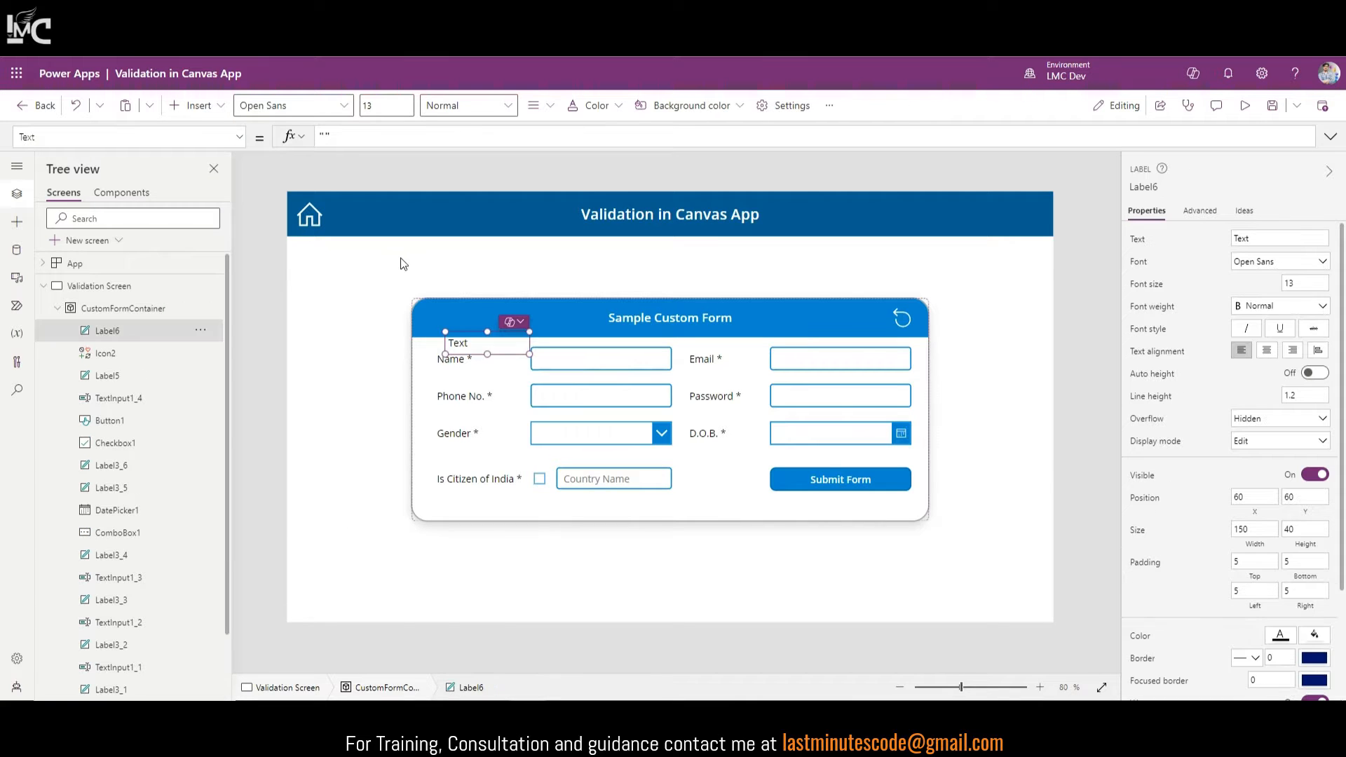
{"action": "left_click_drag", "start_coordinate": [479, 338], "coordinate": [403, 252]}
{"action": "key", "text": "Delete"}
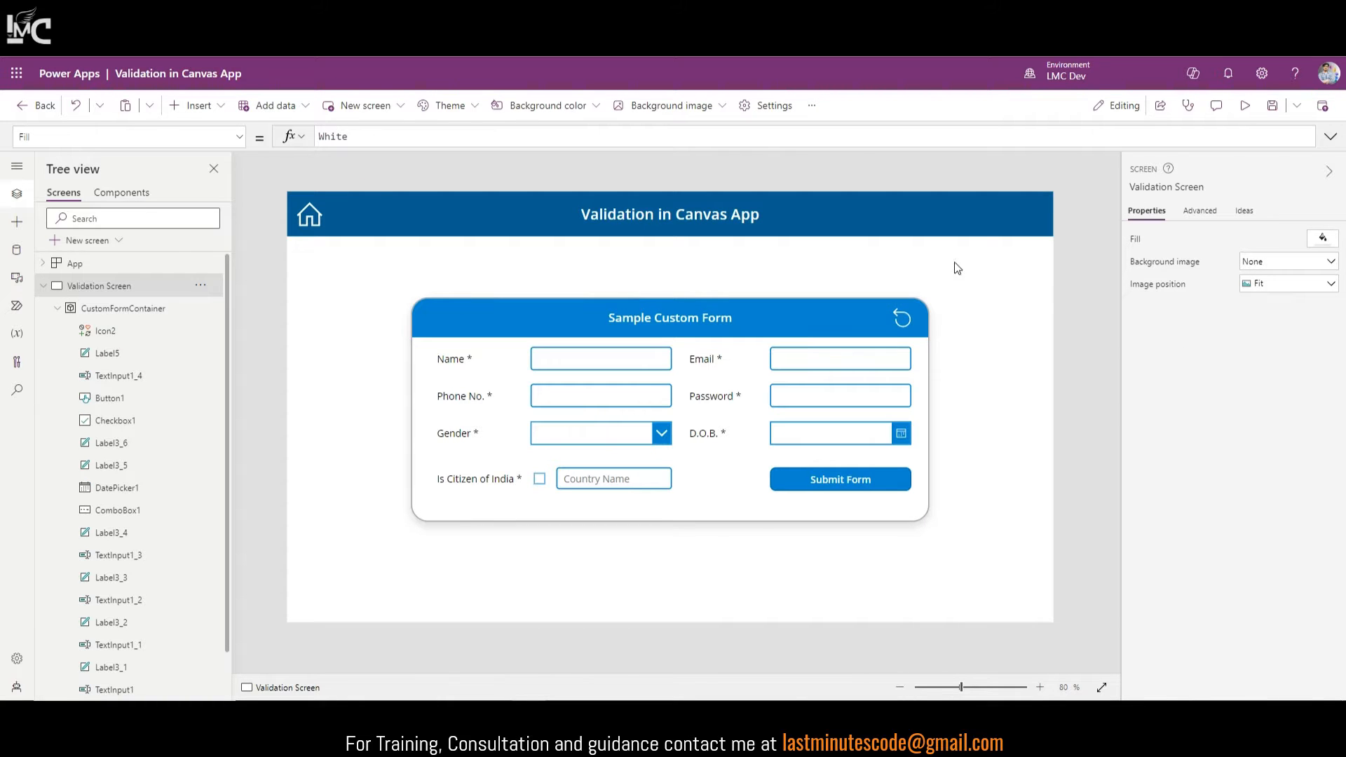
{"action": "key", "text": "ctrl+z"}
{"action": "left_click_drag", "start_coordinate": [378, 203], "coordinate": [1018, 264]}
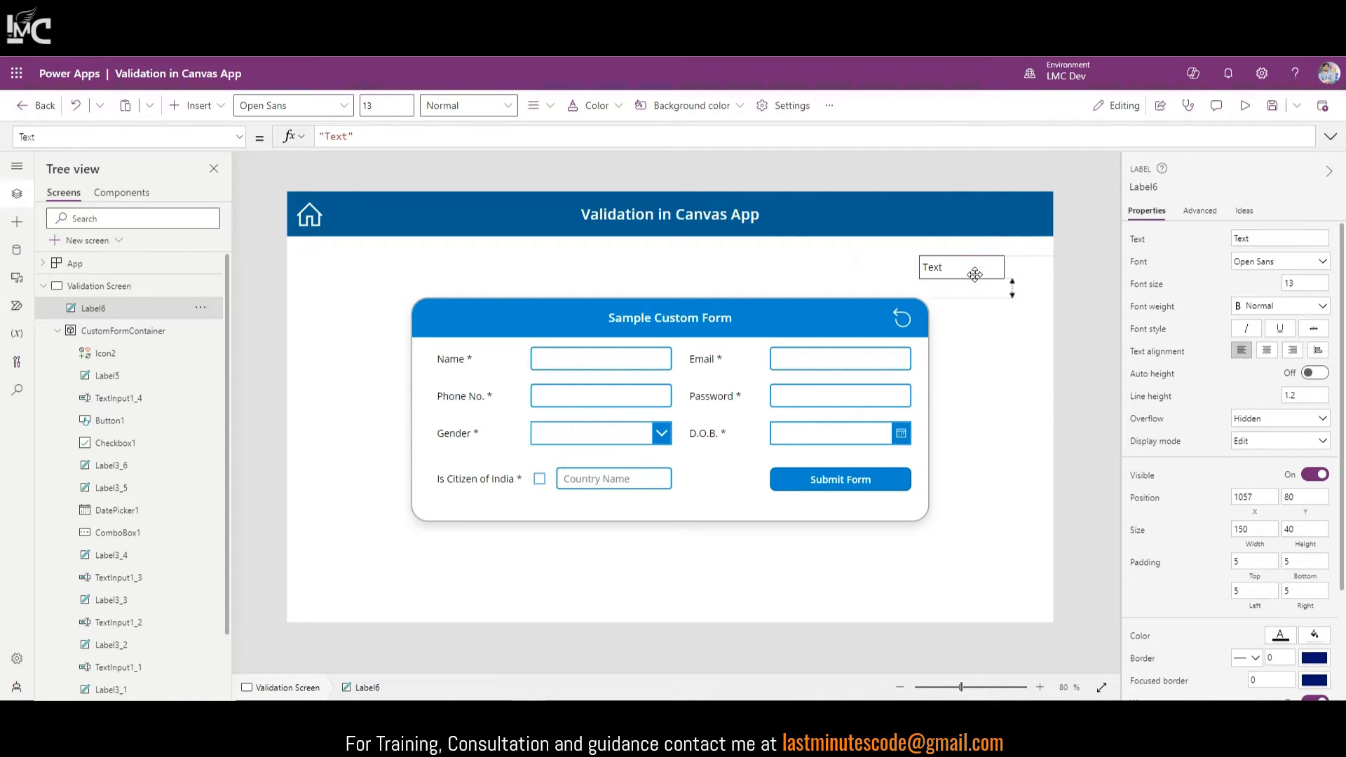
Step: Give the new label a light green fill
{"action": "left_click", "coordinate": [1317, 657]}
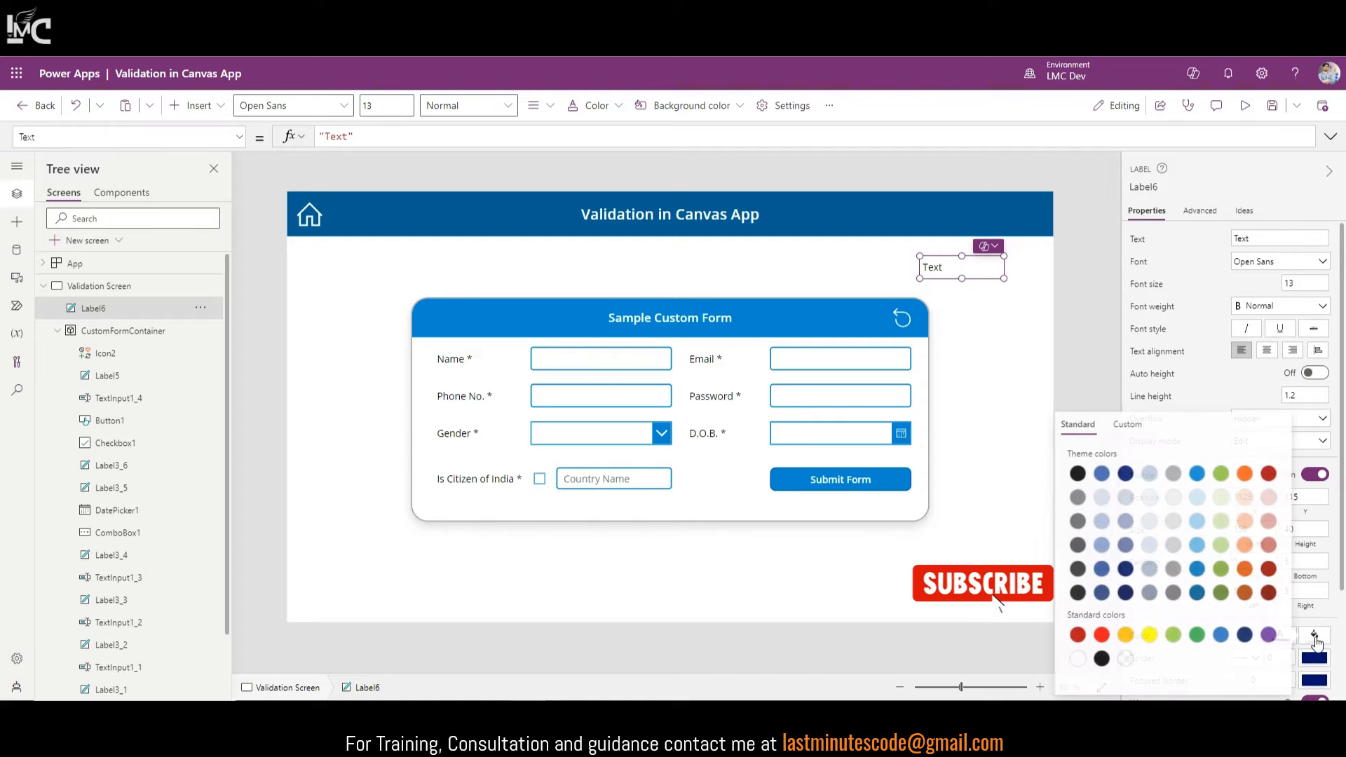
{"action": "left_click", "coordinate": [1222, 526]}
{"action": "left_click", "coordinate": [1228, 283]}
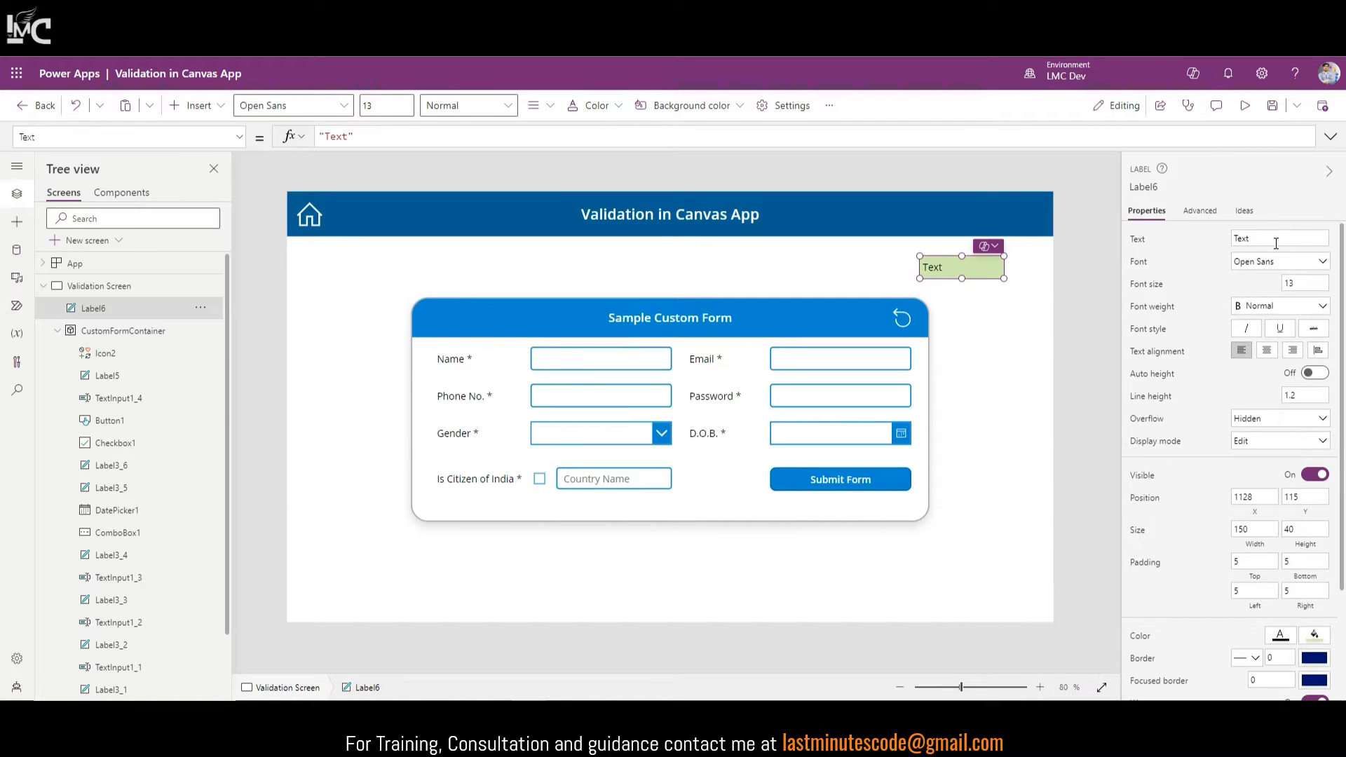
Step: Set the green label's Text to IsBlank(TextInput1.Text), confirming the Name input's control name
{"action": "left_click", "coordinate": [1138, 241]}
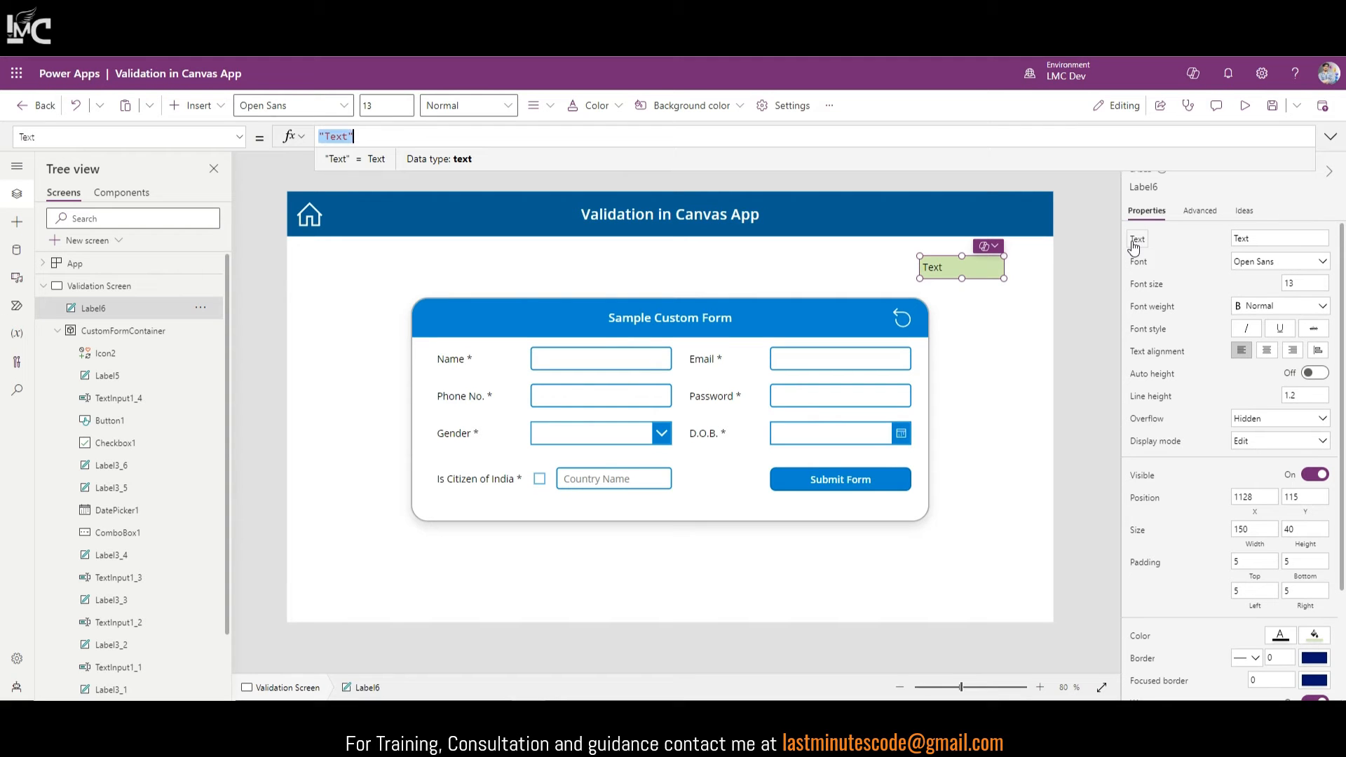
{"action": "type", "text": "IsB"}
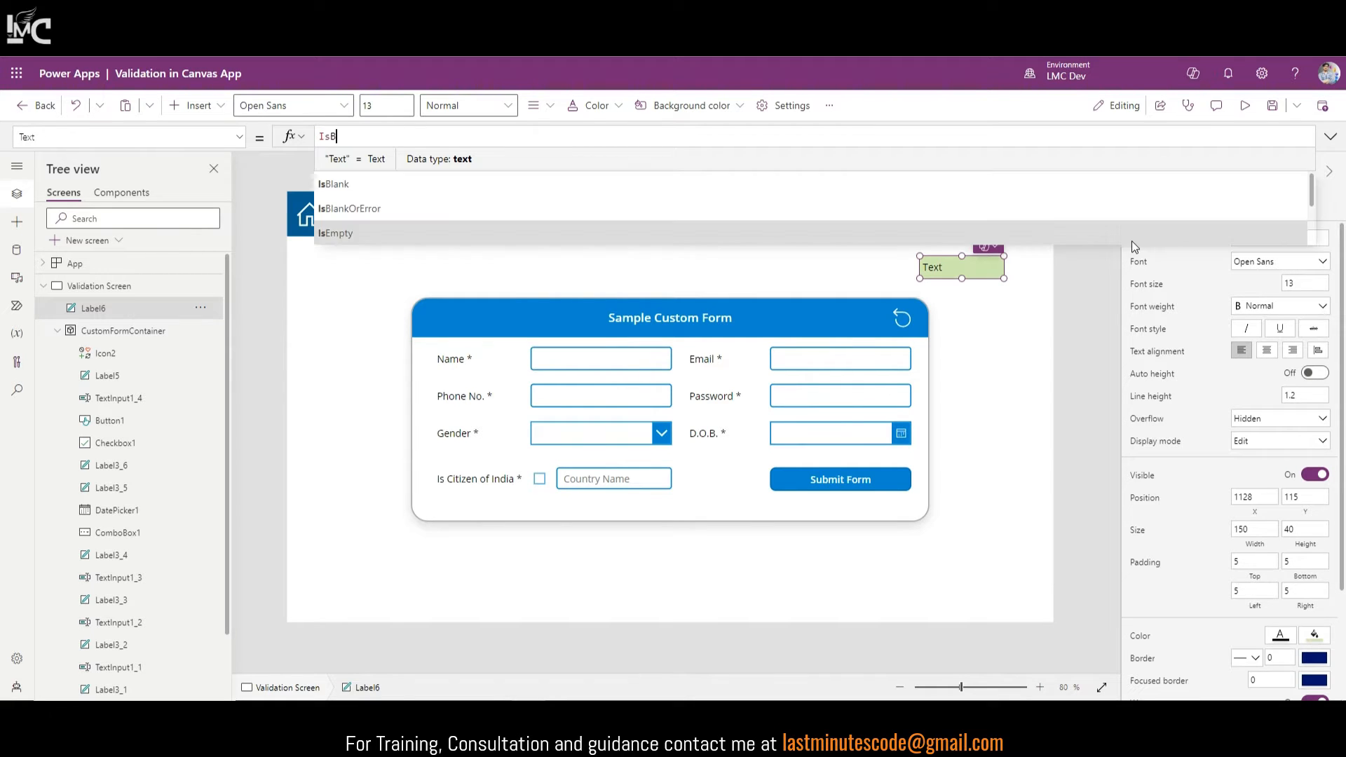
{"action": "type", "text": "anl"}
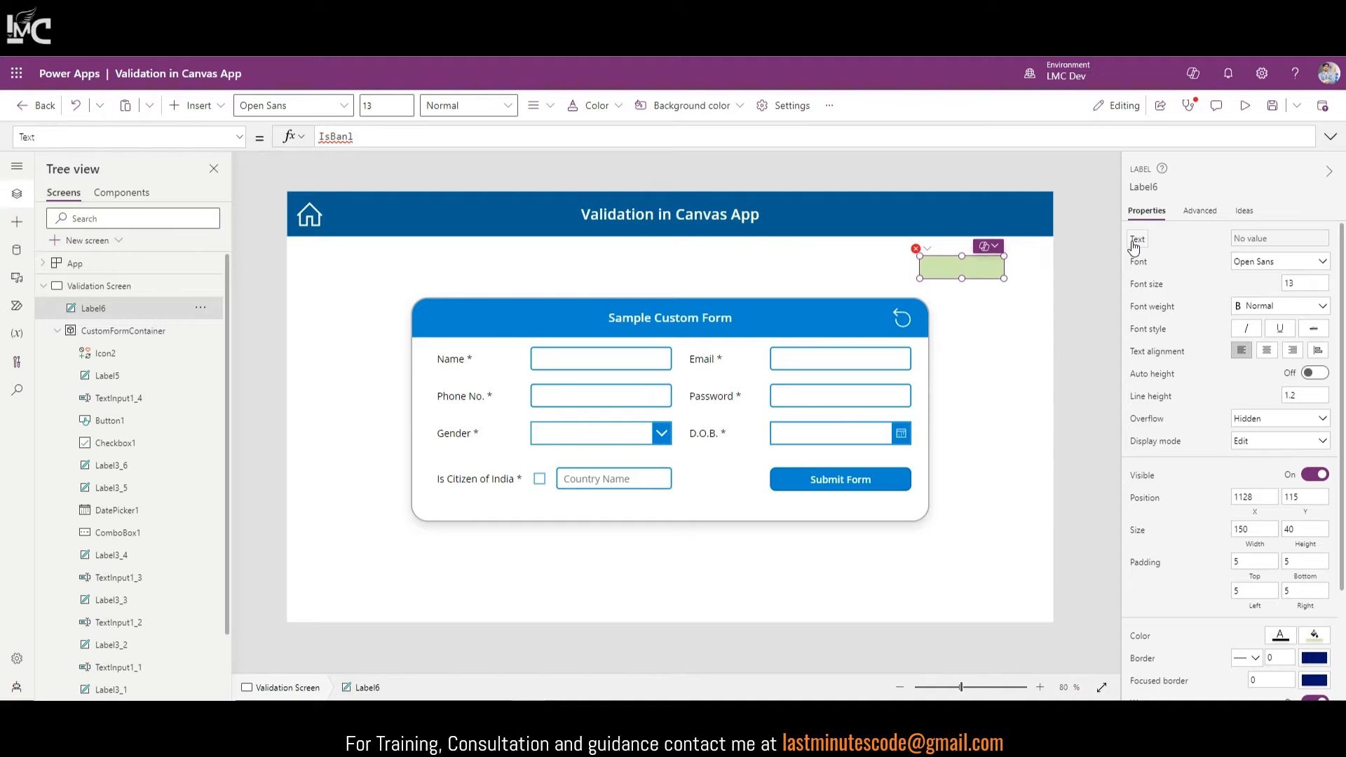
{"action": "key", "text": "BackSpace"}
{"action": "key", "text": "BackSpace"}
{"action": "key", "text": "BackSpace"}
{"action": "type", "text": "lank"}
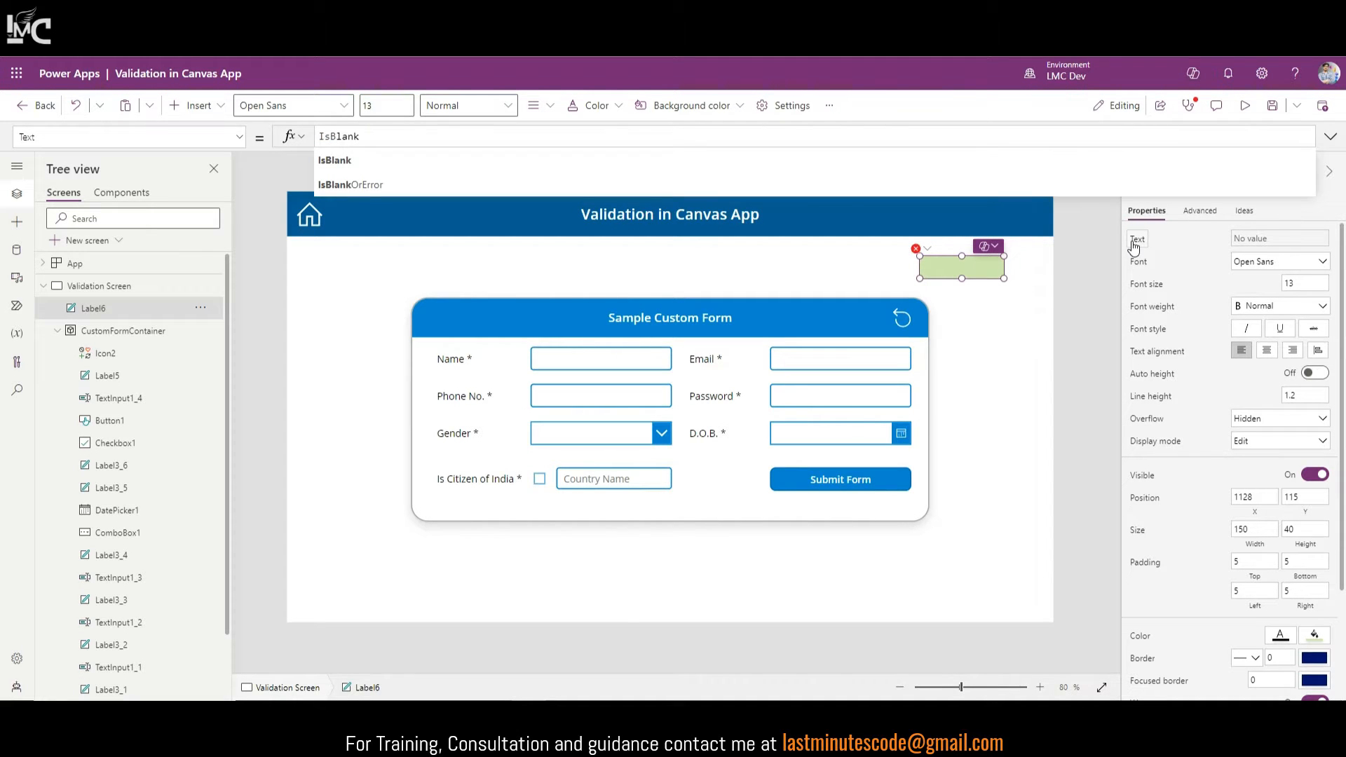
{"action": "type", "text": "()"}
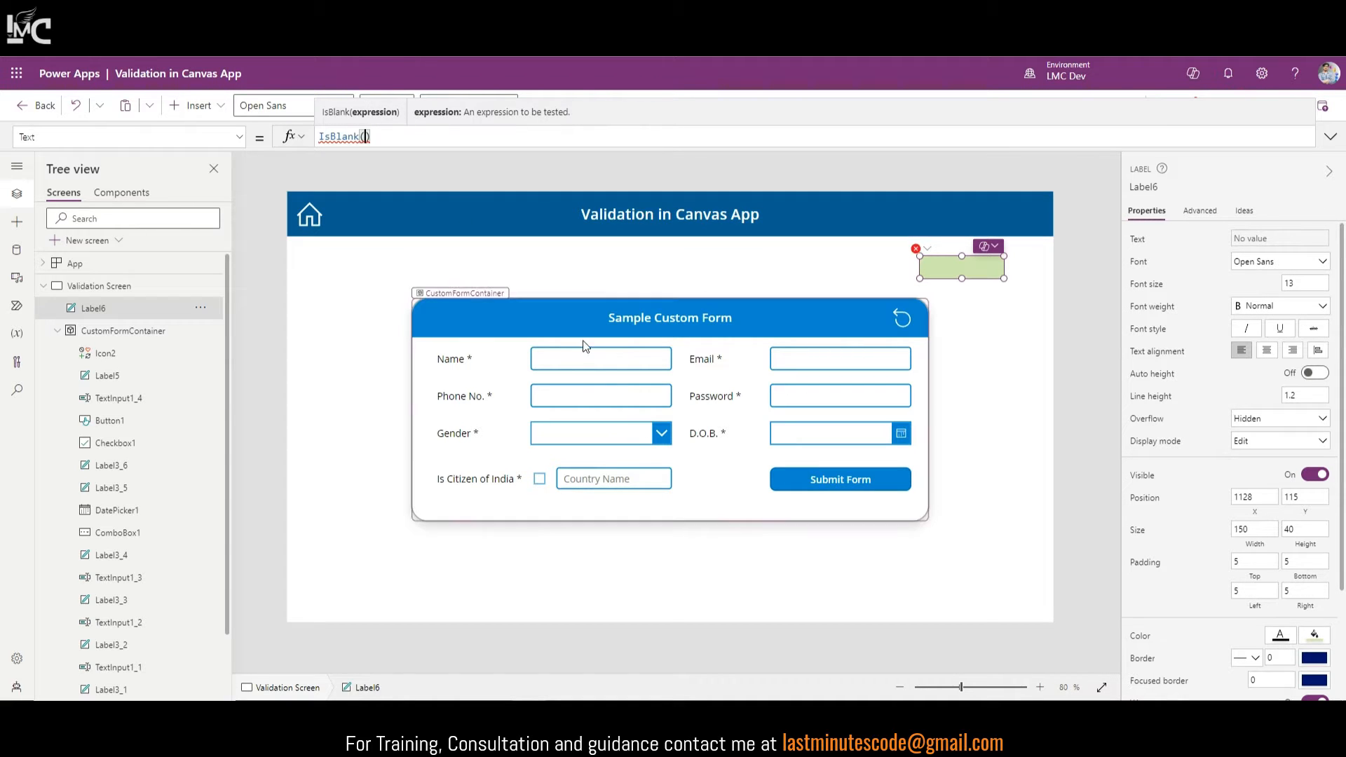
{"action": "left_click", "coordinate": [541, 359]}
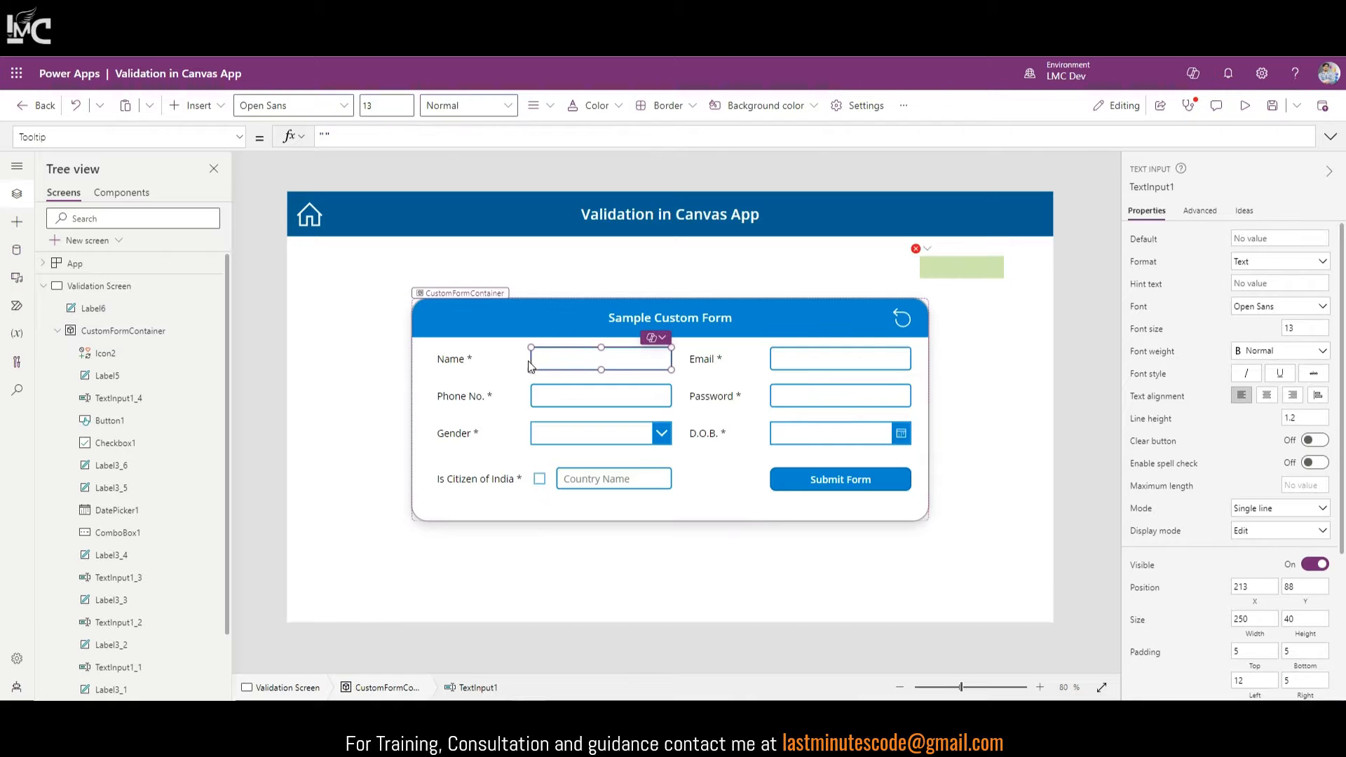
{"action": "left_click", "coordinate": [1161, 187]}
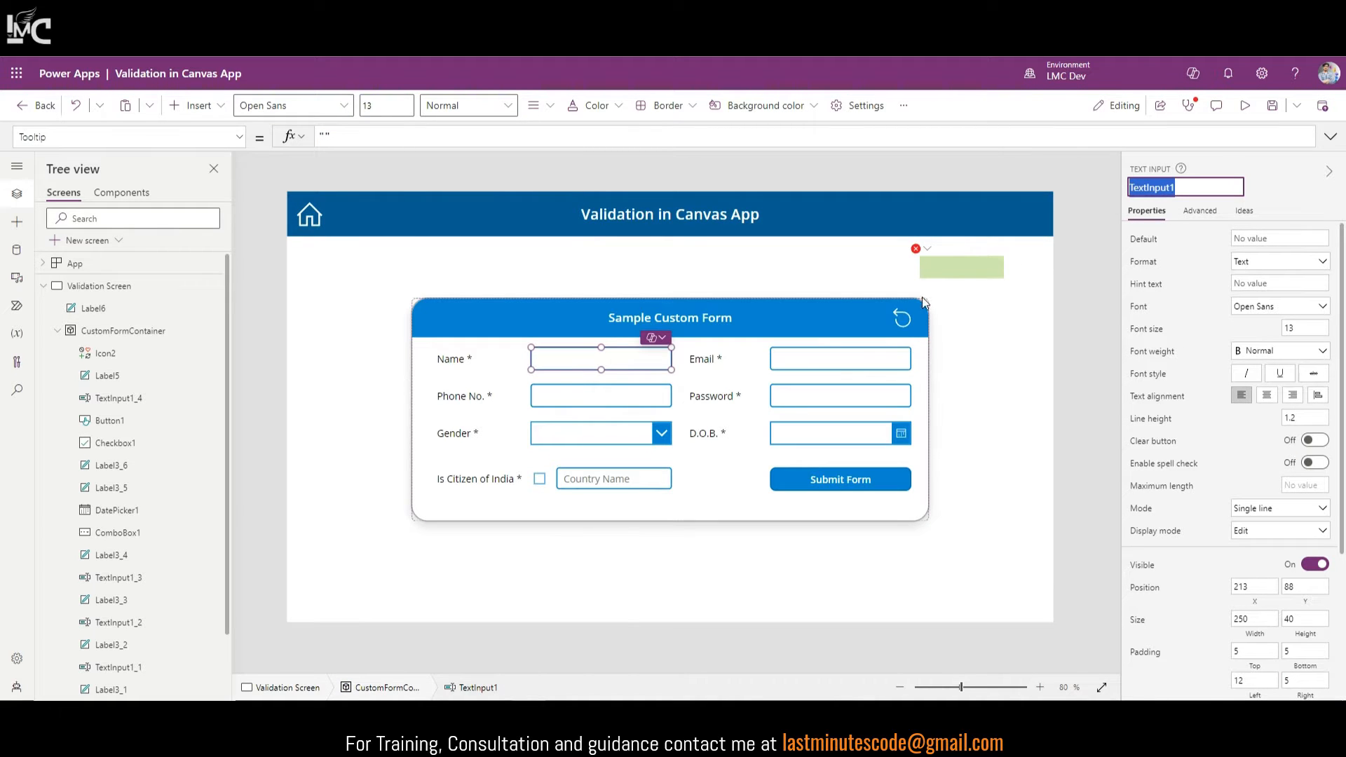
{"action": "left_click", "coordinate": [954, 270]}
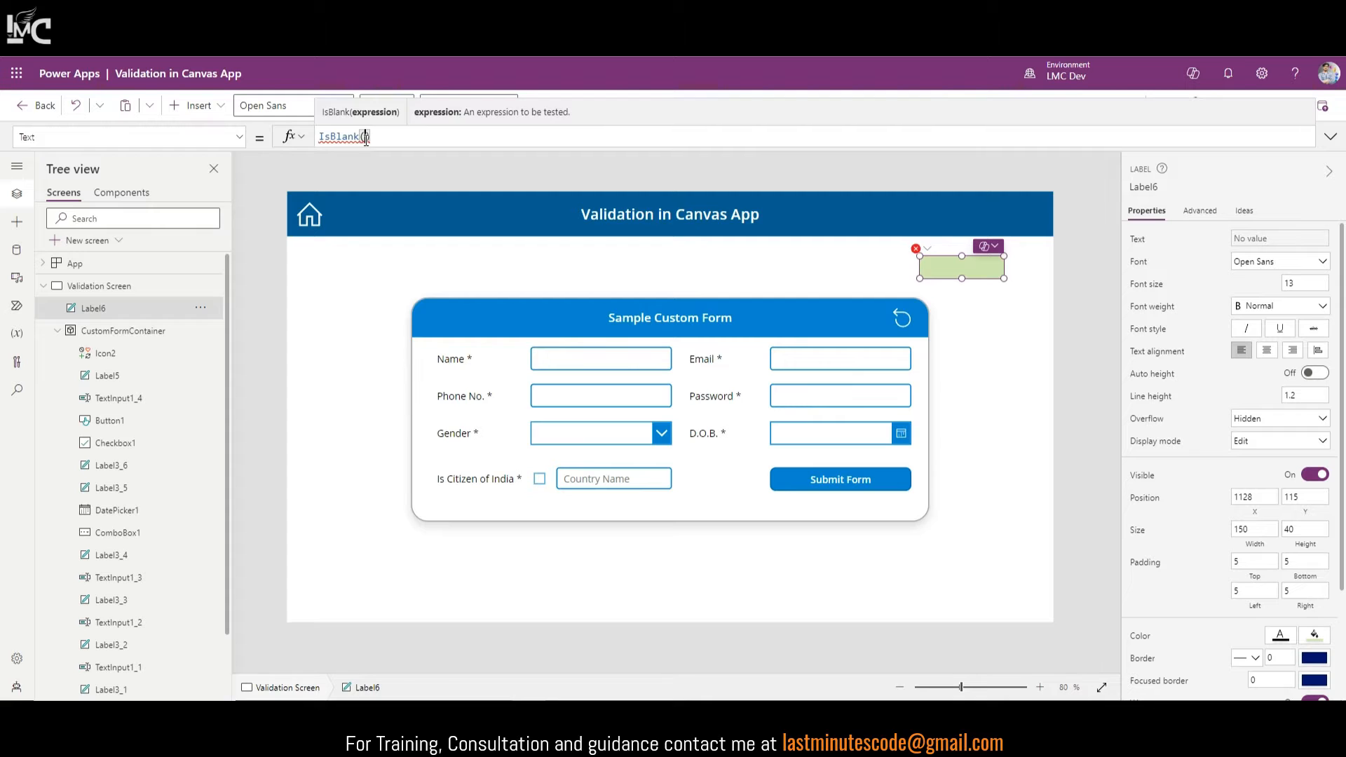
{"action": "type", "text": "TextInput1.Text"}
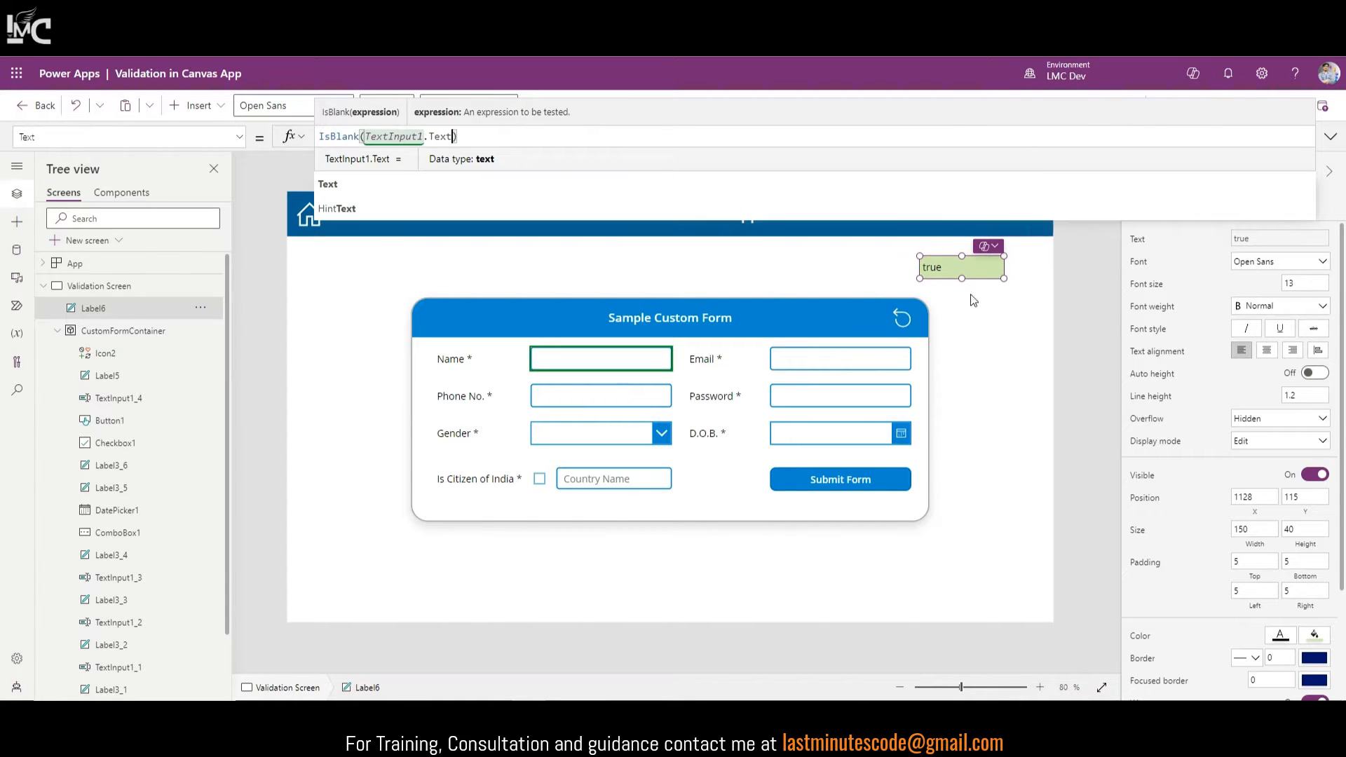
{"action": "left_click", "coordinate": [1331, 137]}
{"action": "left_click", "coordinate": [1331, 136]}
{"action": "left_click", "coordinate": [1245, 105]}
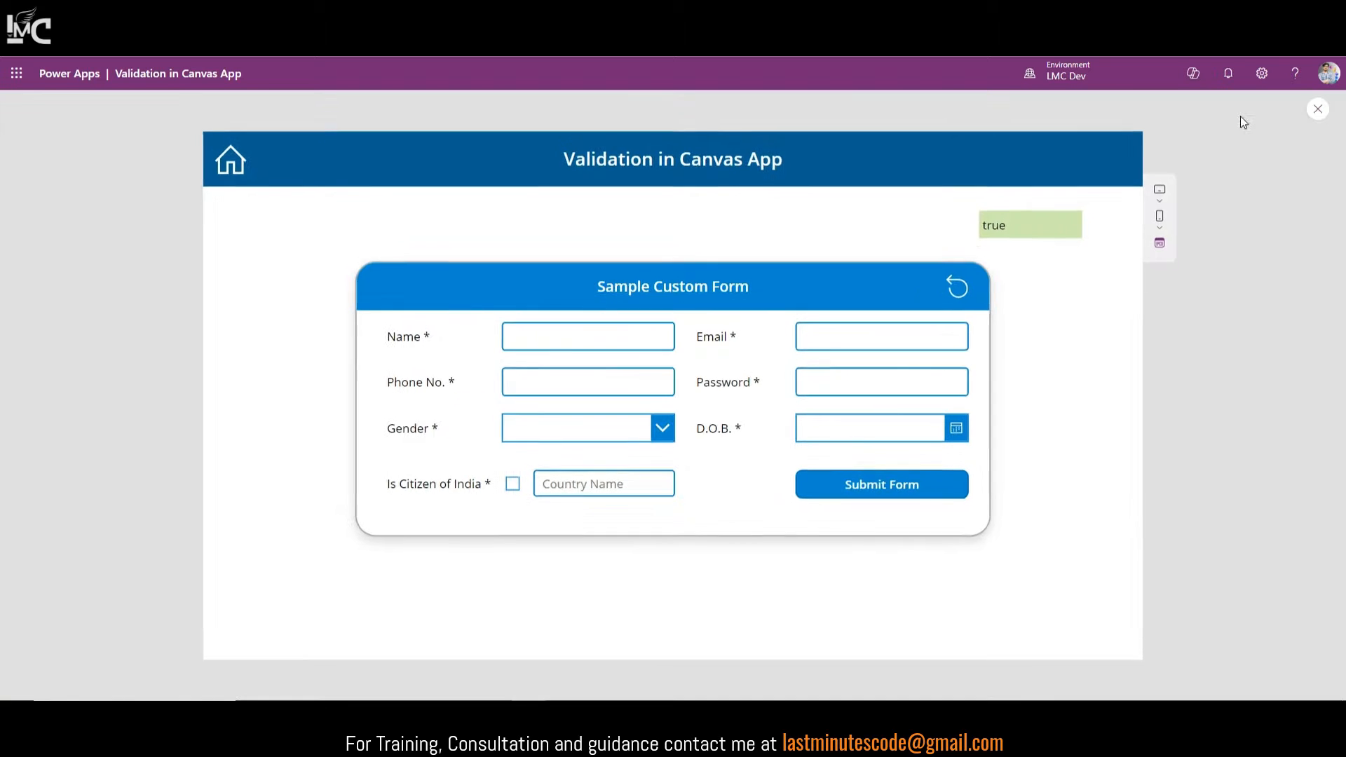
{"action": "left_click", "coordinate": [595, 339]}
{"action": "type", "text": "sd"}
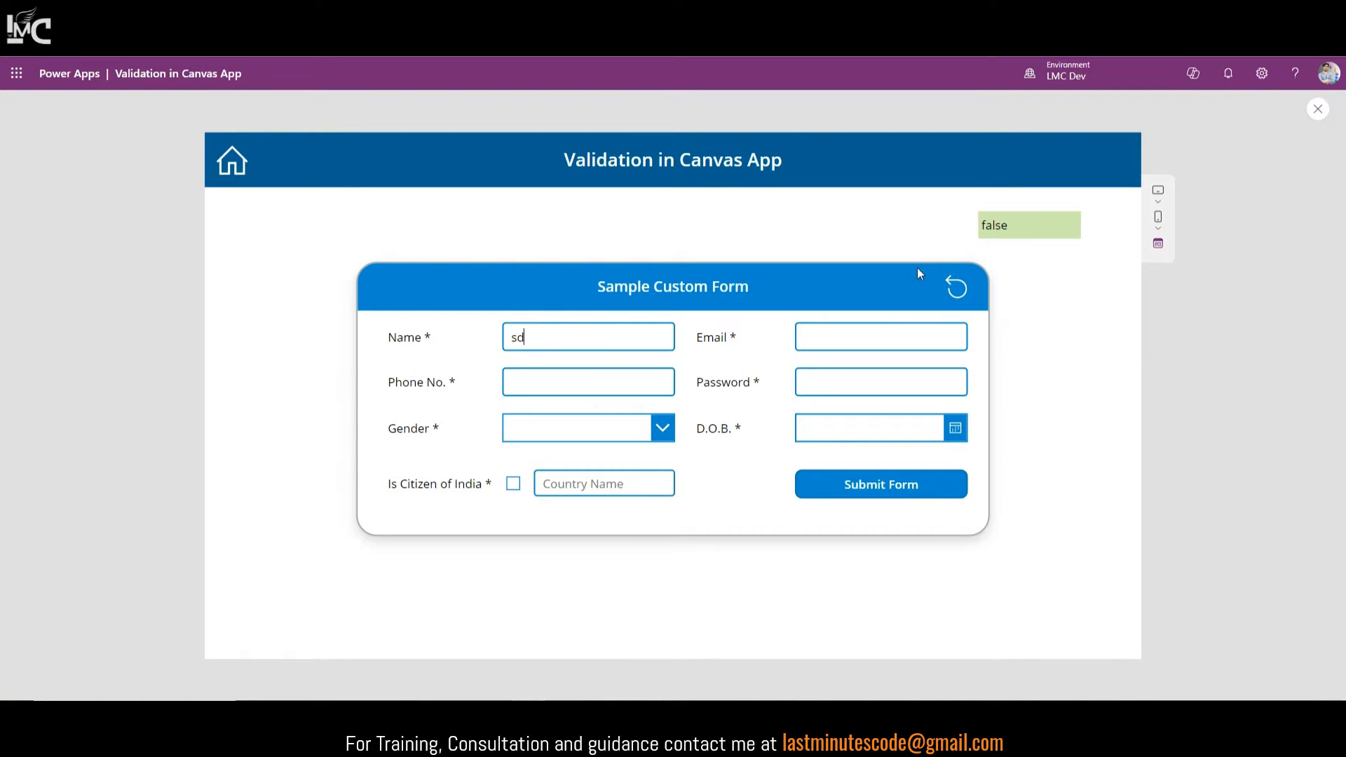
{"action": "key", "text": "ctrl+a"}
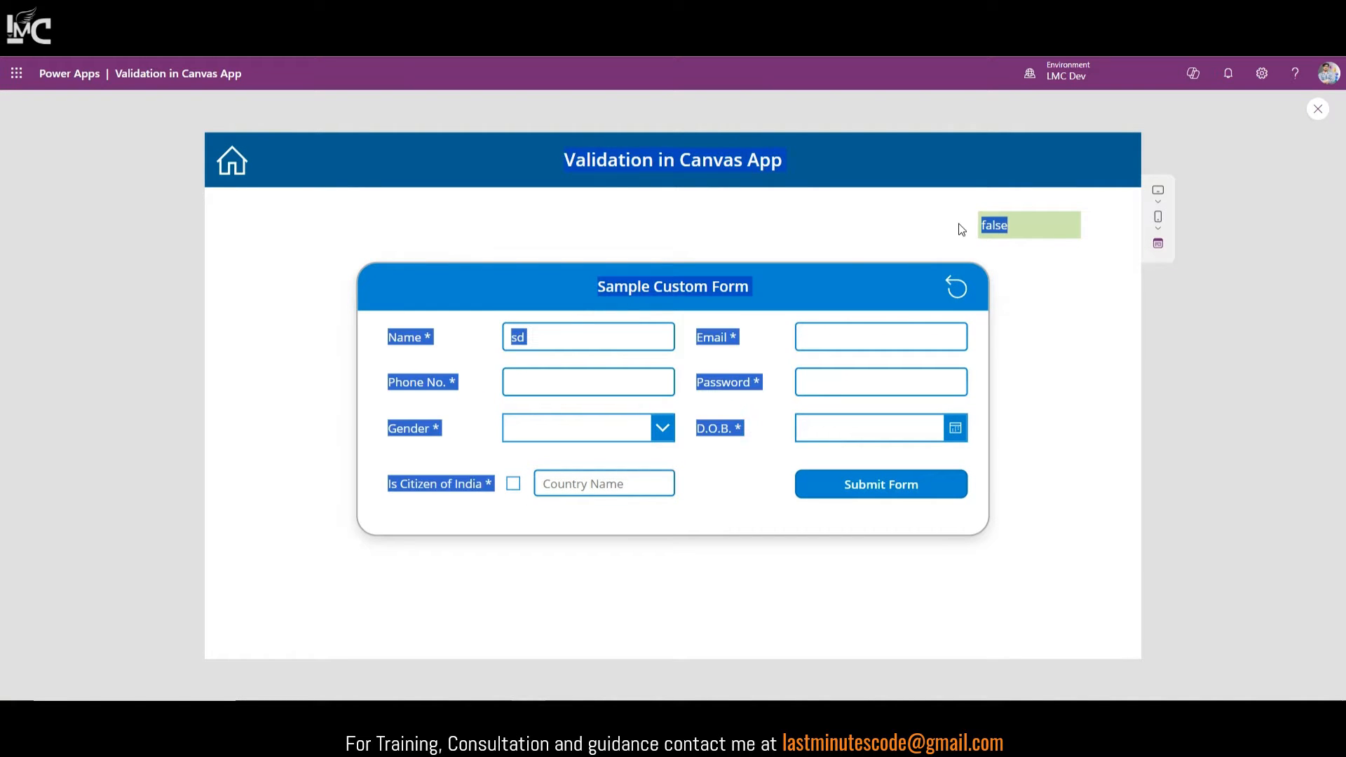
{"action": "double_click", "coordinate": [601, 333]}
{"action": "key", "text": "BackSpace"}
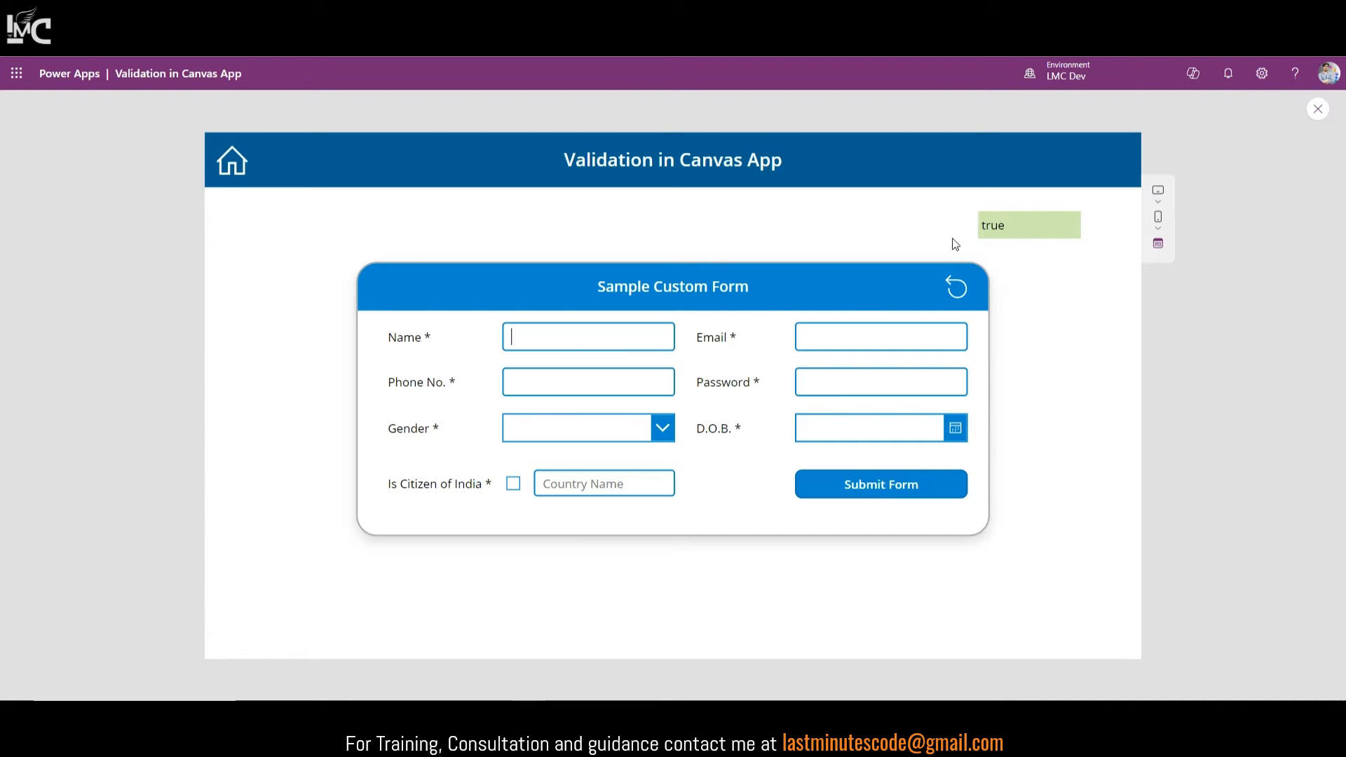
{"action": "left_click", "coordinate": [1318, 109]}
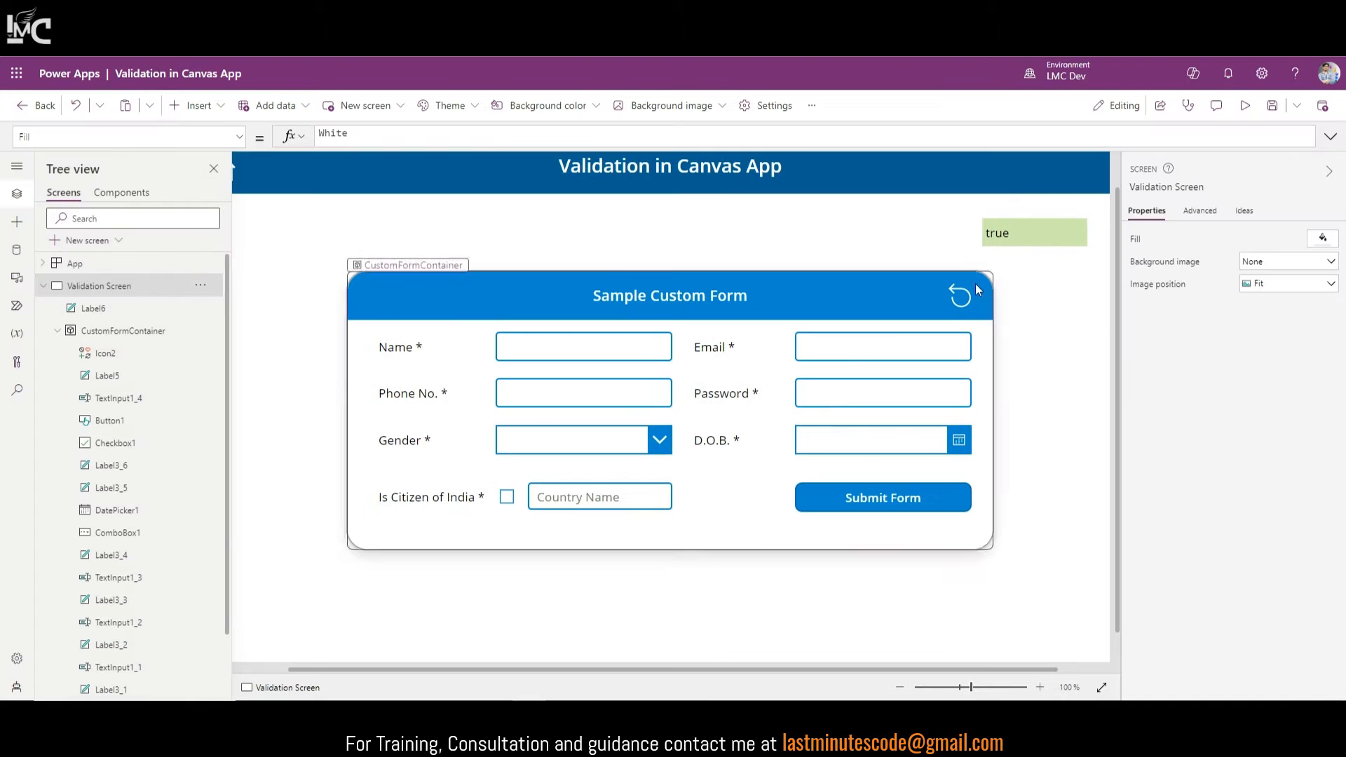
Step: Copy the label's IsBlank formula and open Submit Form's OnSelect code in the expanded editor
{"action": "left_click", "coordinate": [640, 349]}
{"action": "left_click", "coordinate": [1010, 236]}
{"action": "left_click_drag", "start_coordinate": [459, 136], "coordinate": [315, 138]}
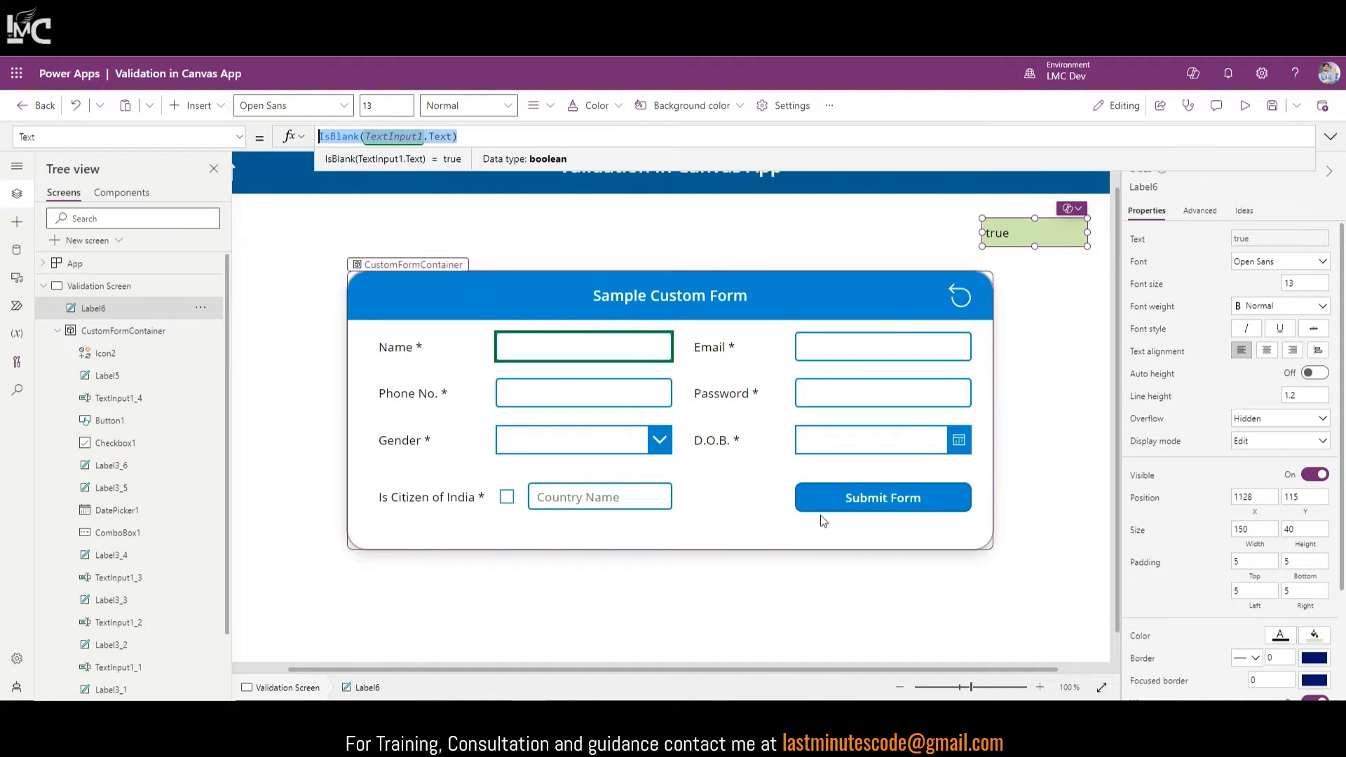
{"action": "left_click", "coordinate": [873, 498]}
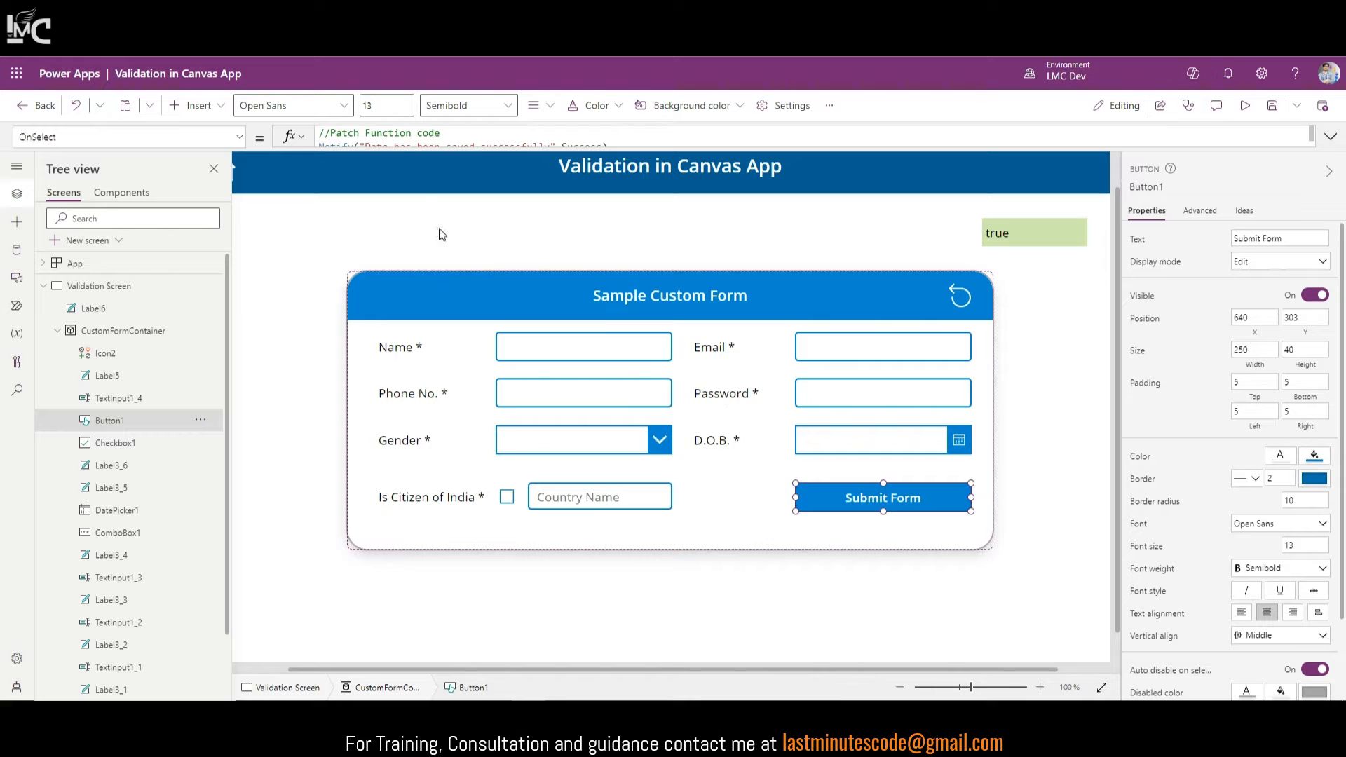
{"action": "left_click", "coordinate": [1330, 136]}
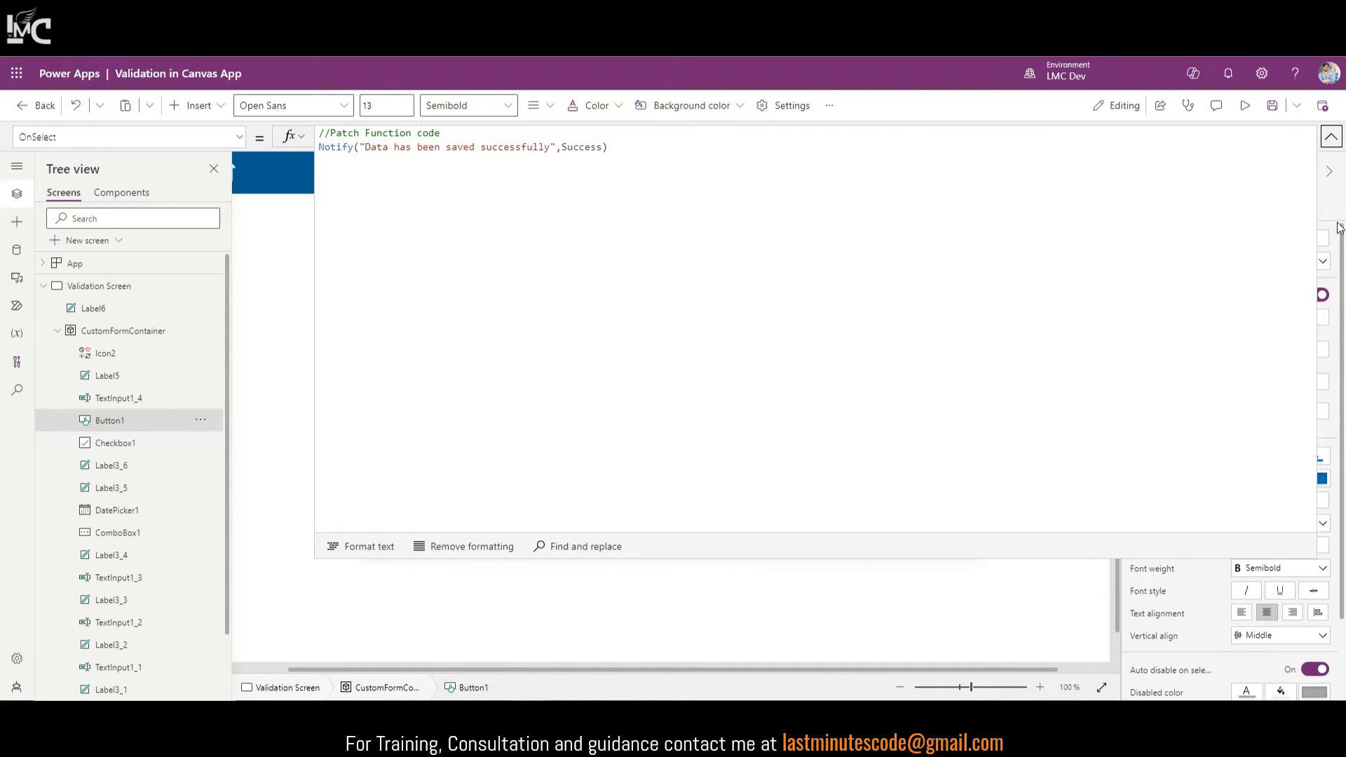
{"action": "left_click", "coordinate": [1332, 137]}
{"action": "left_click", "coordinate": [1332, 136]}
{"action": "left_click", "coordinate": [326, 139]}
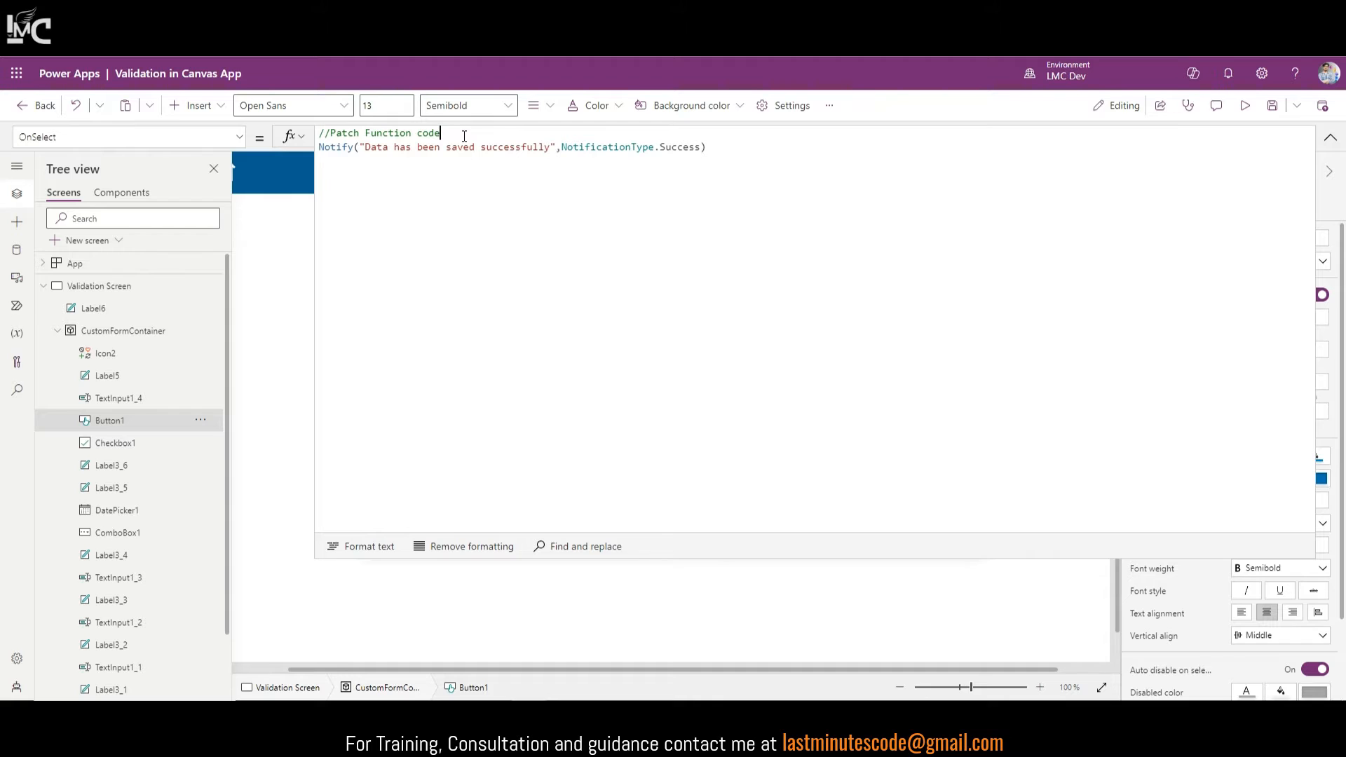
Step: Wrap Notify in If(IsBlank(TextInput1.Text)) with an error notice 'Please fill the required fields properly!!'
{"action": "key", "text": "Return"}
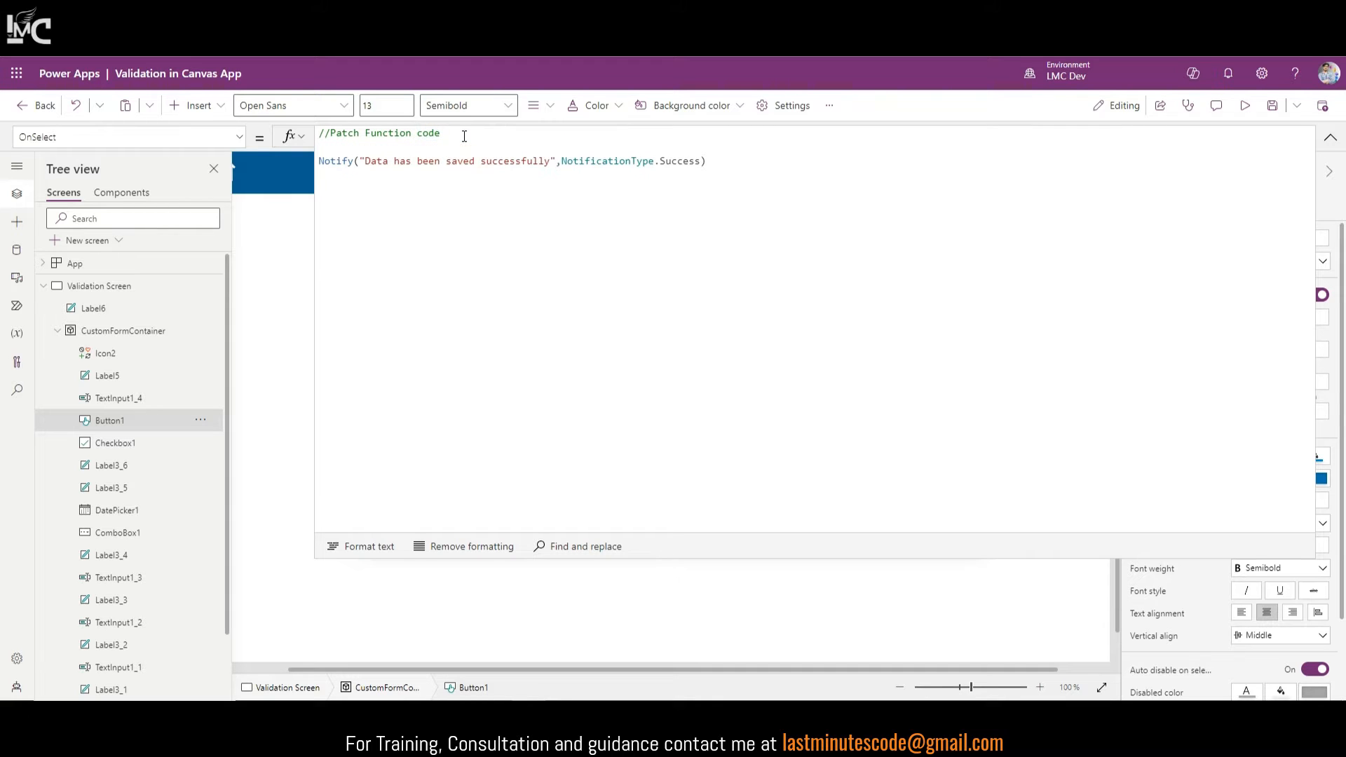
{"action": "type", "text": "If"}
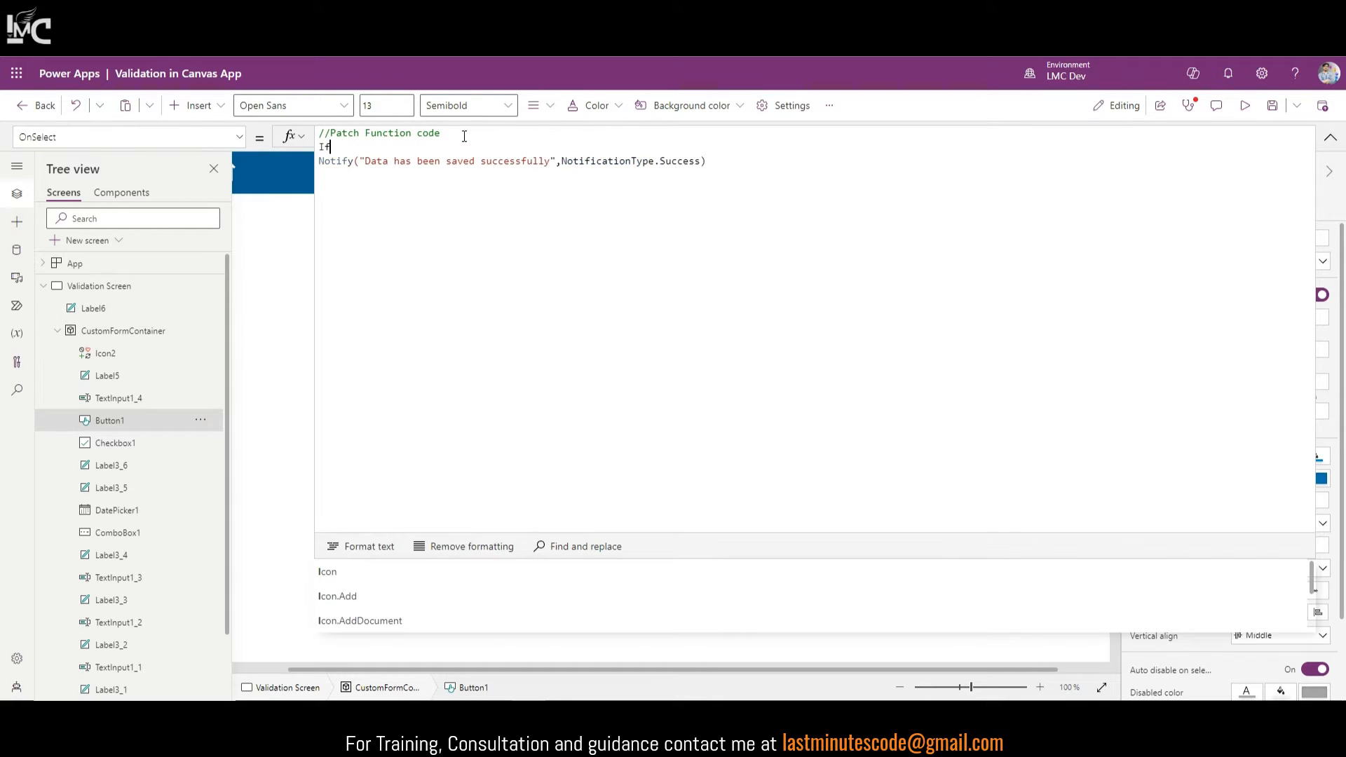
{"action": "type", "text": "(IsBlank(TextInput1.Text)"}
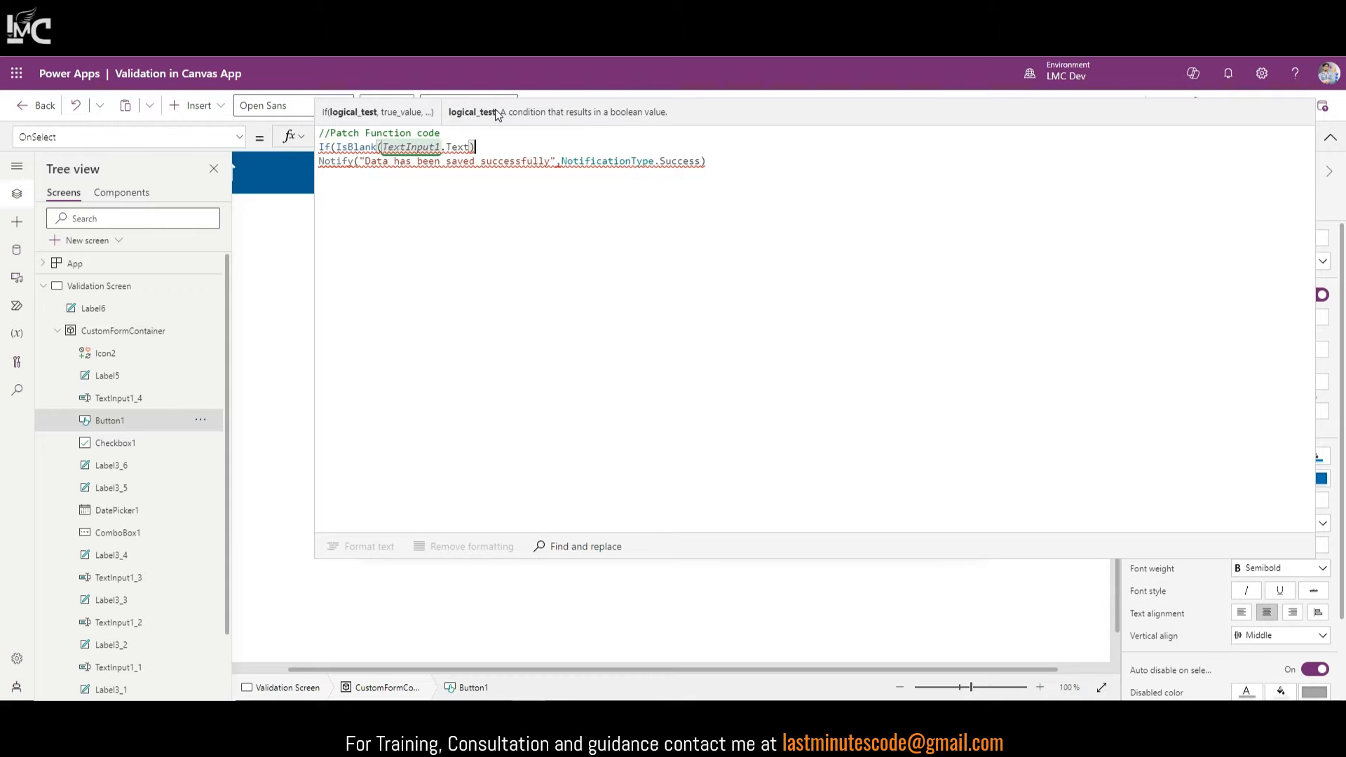
{"action": "type", "text": ","}
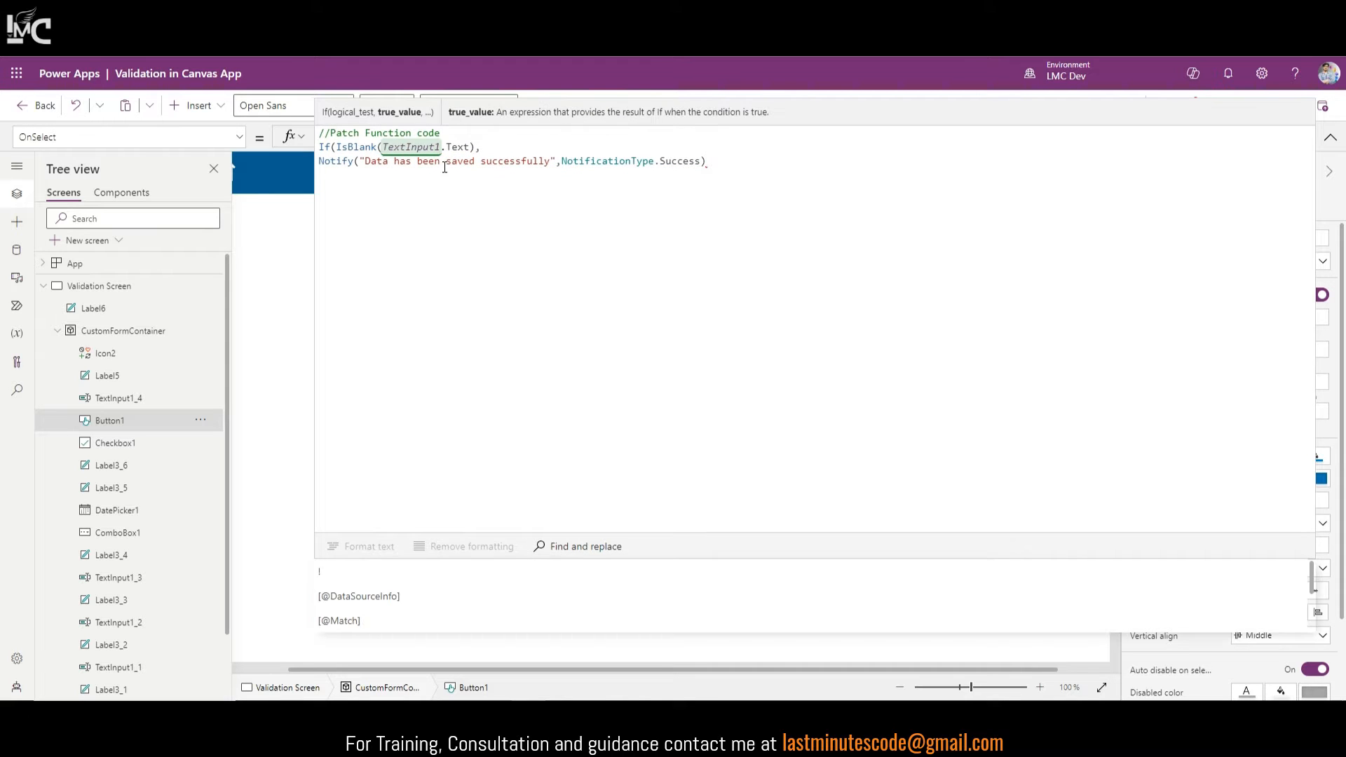
{"action": "type", "text": "Not"}
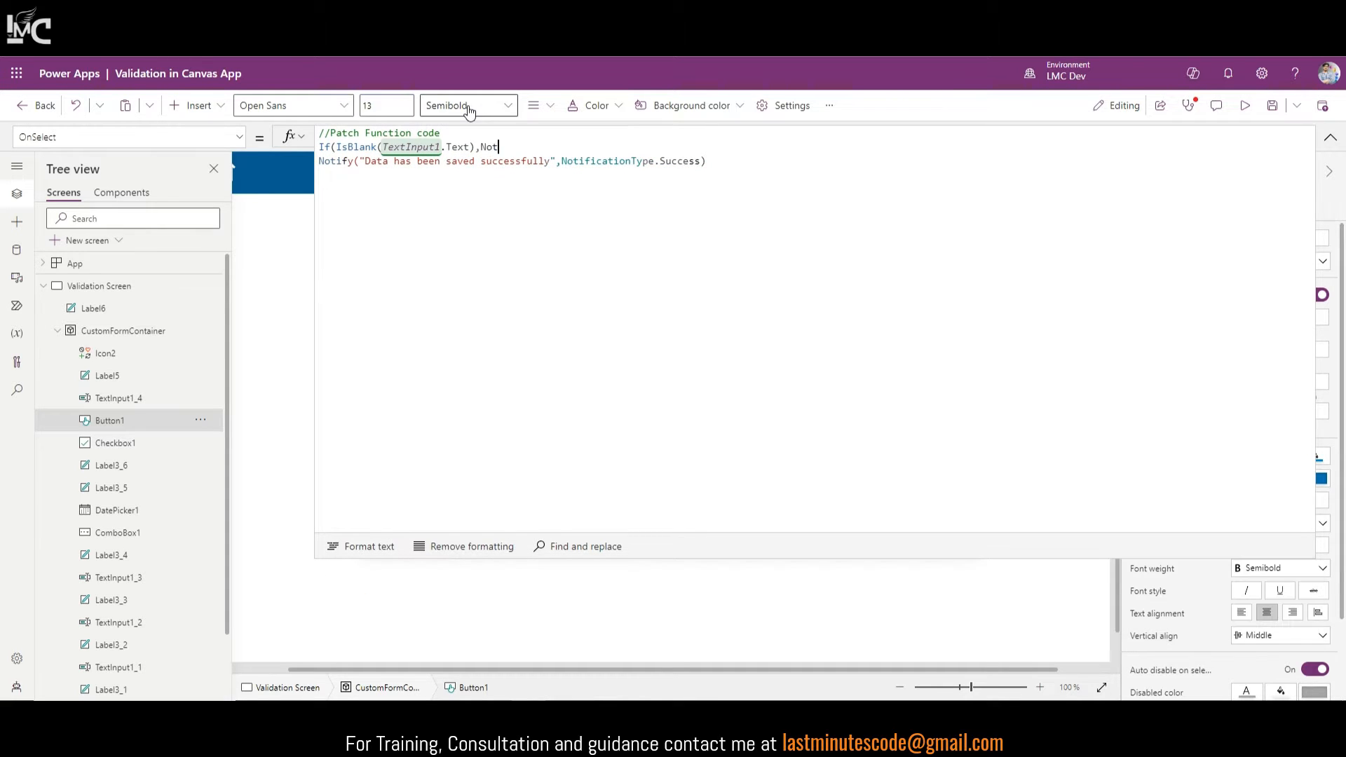
{"action": "type", "text": "ify(\"Pleas\")"}
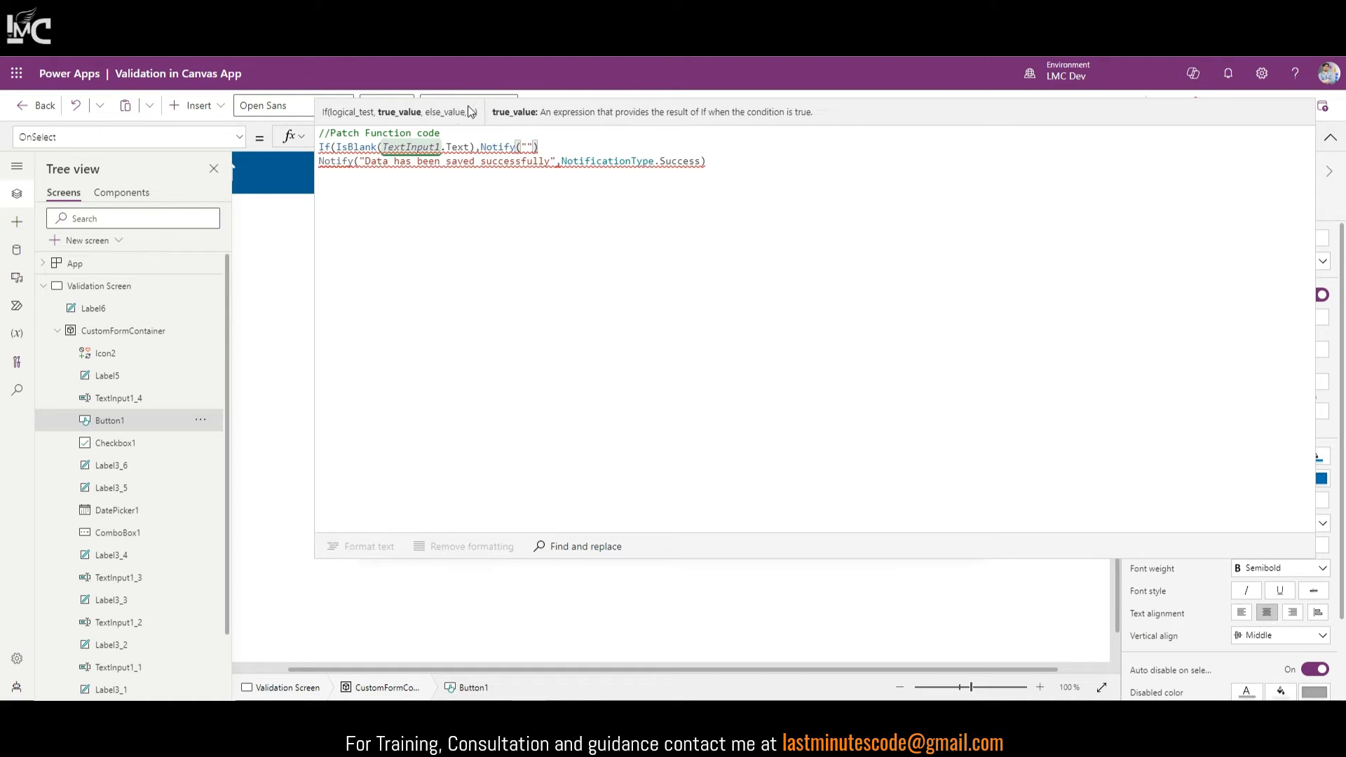
{"action": "type", "text": ","}
{"action": "key", "text": "Left"}
{"action": "key", "text": "Left"}
{"action": "key", "text": "Left"}
{"action": "type", "text": "Pleas"}
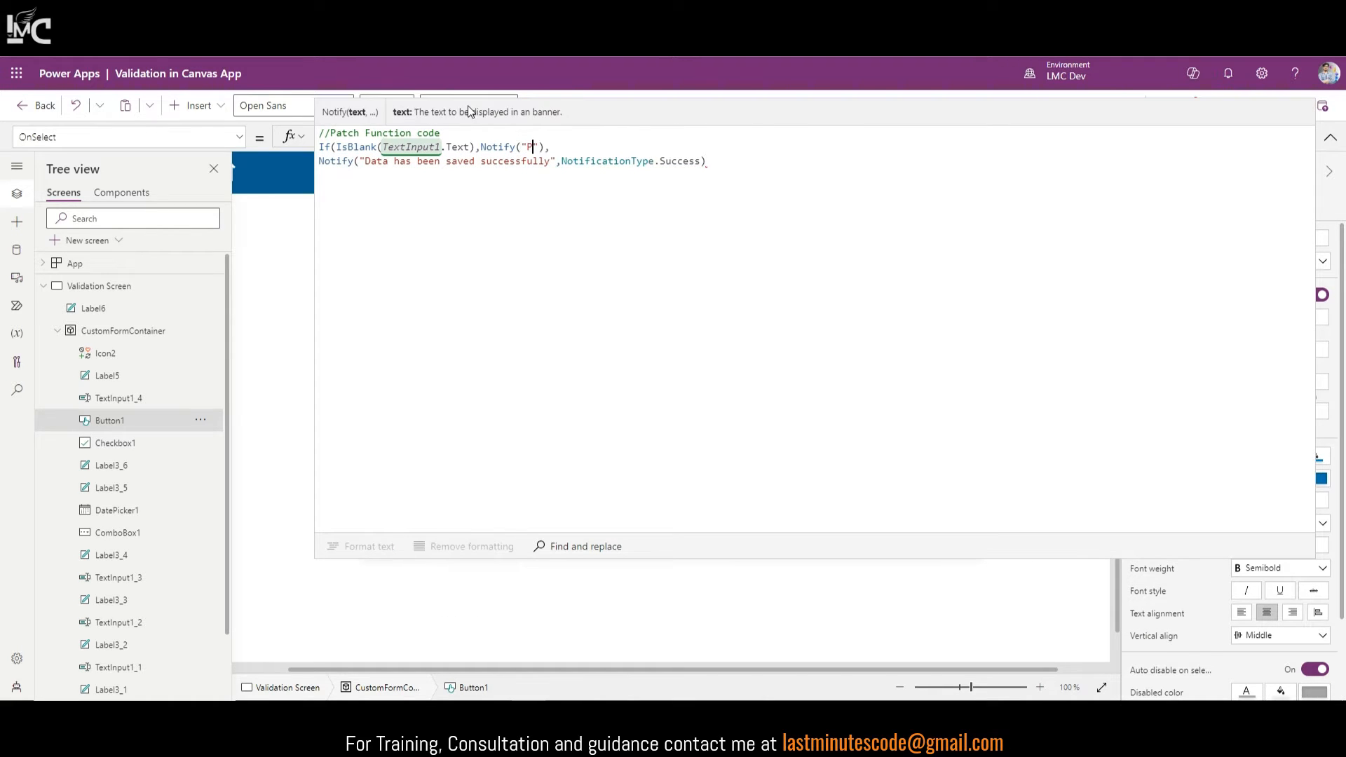
{"action": "type", "text": "e fill the "}
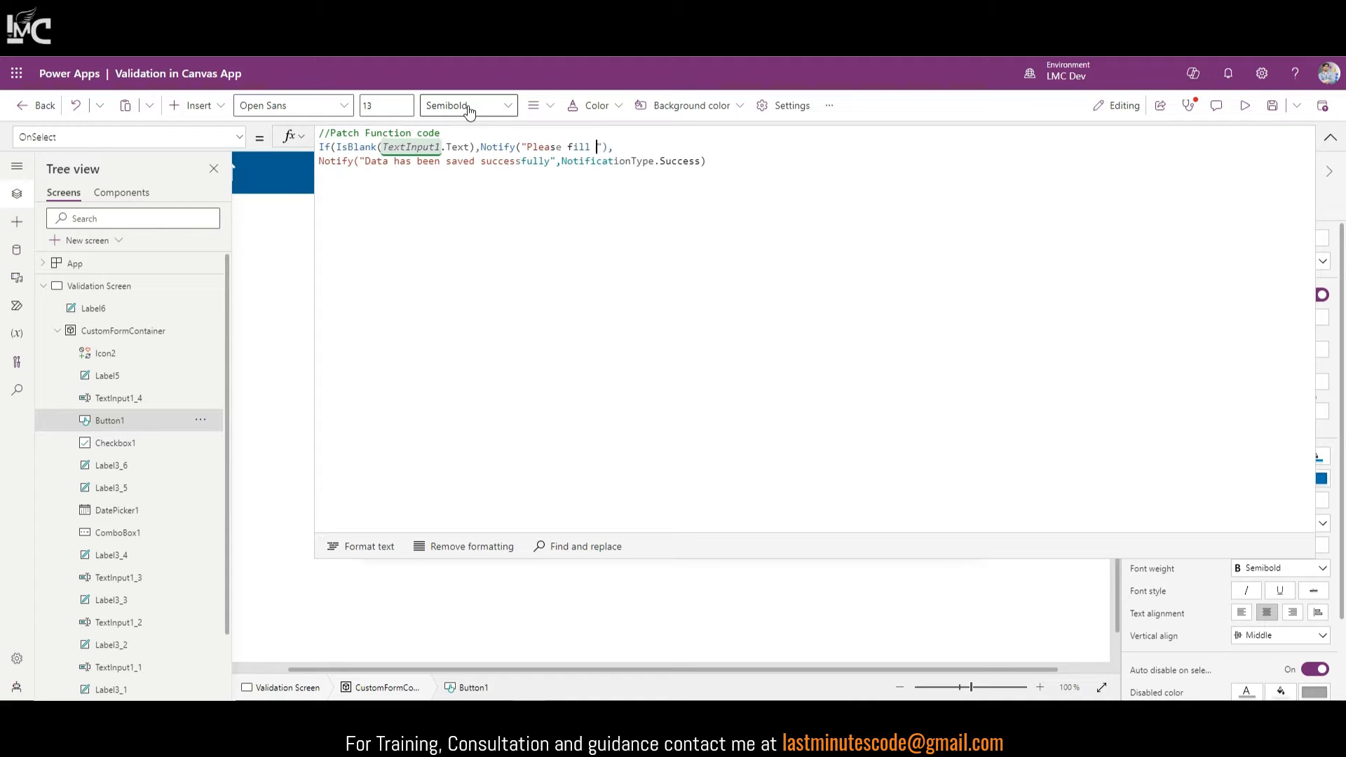
{"action": "type", "text": "required fields properly"}
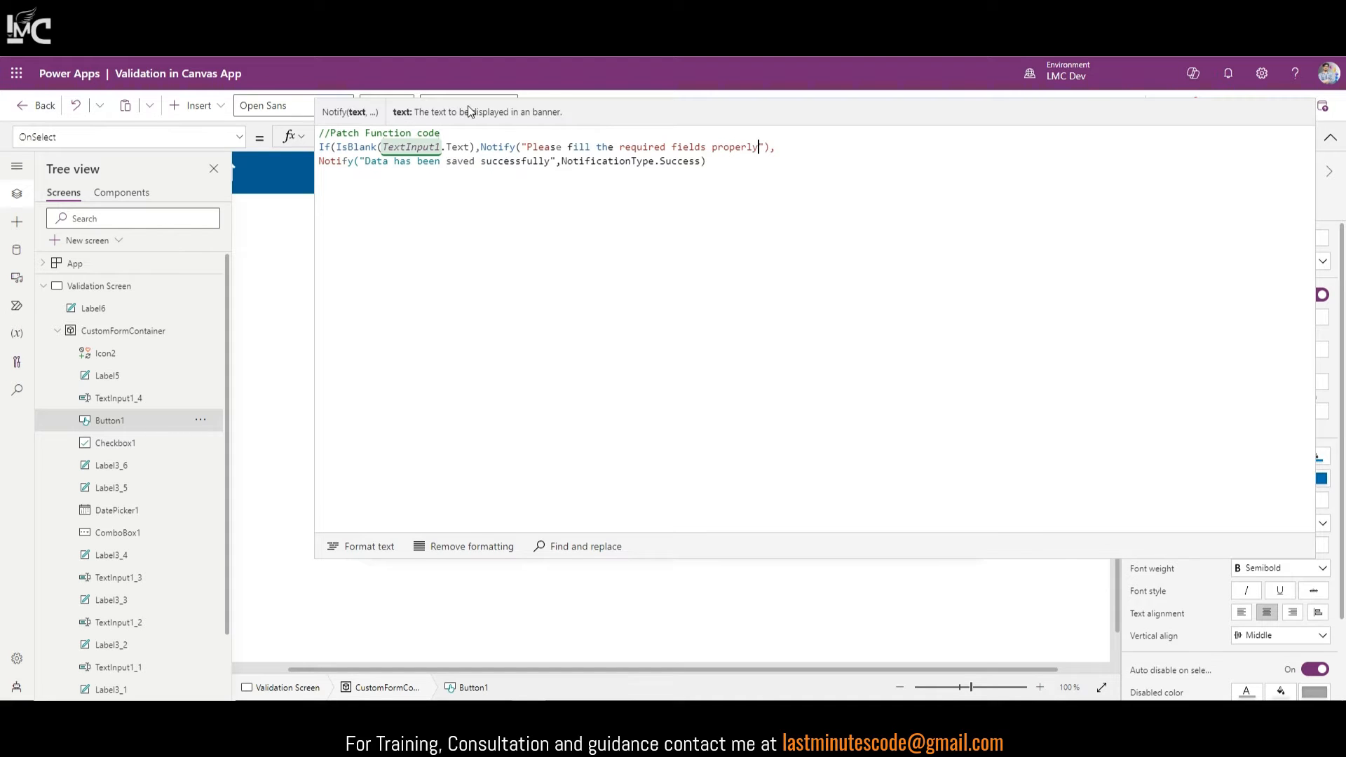
{"action": "type", "text": "!!\","}
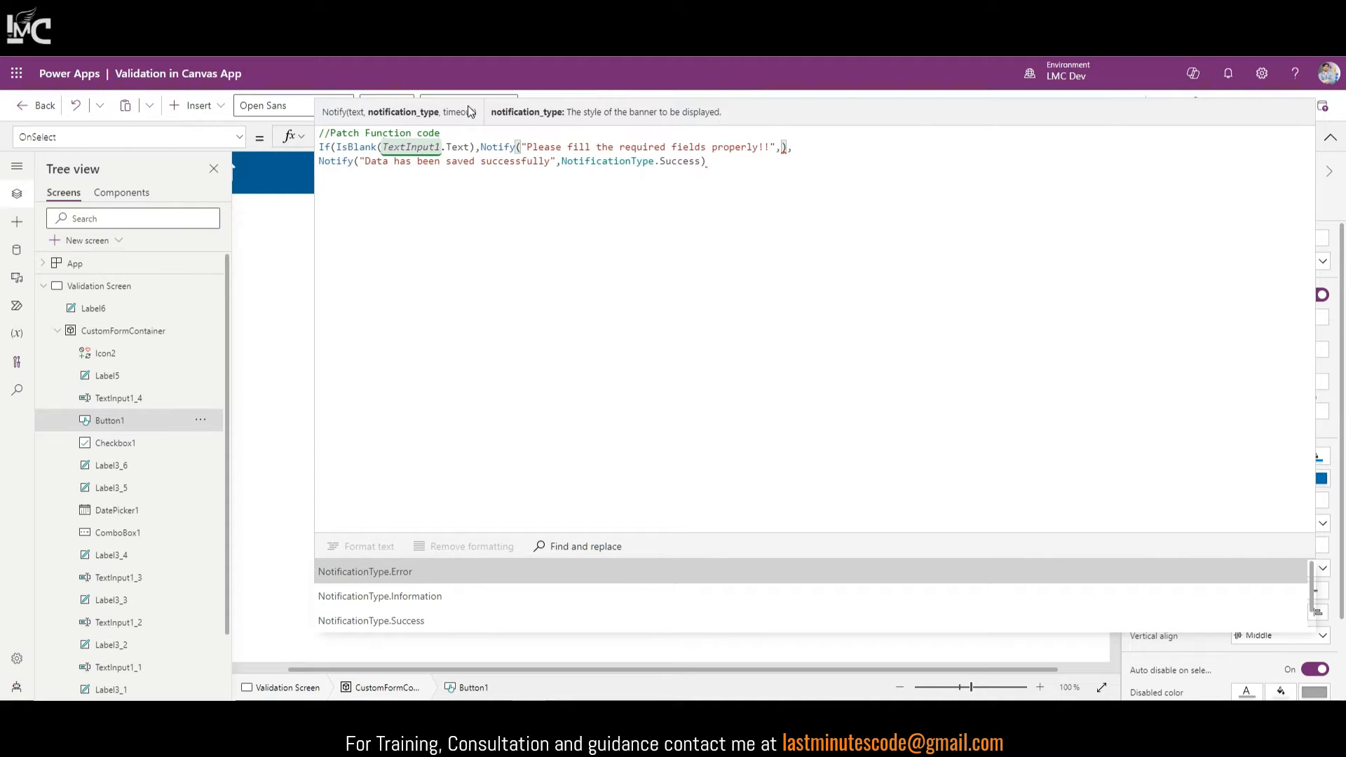
{"action": "key", "text": "Tab"}
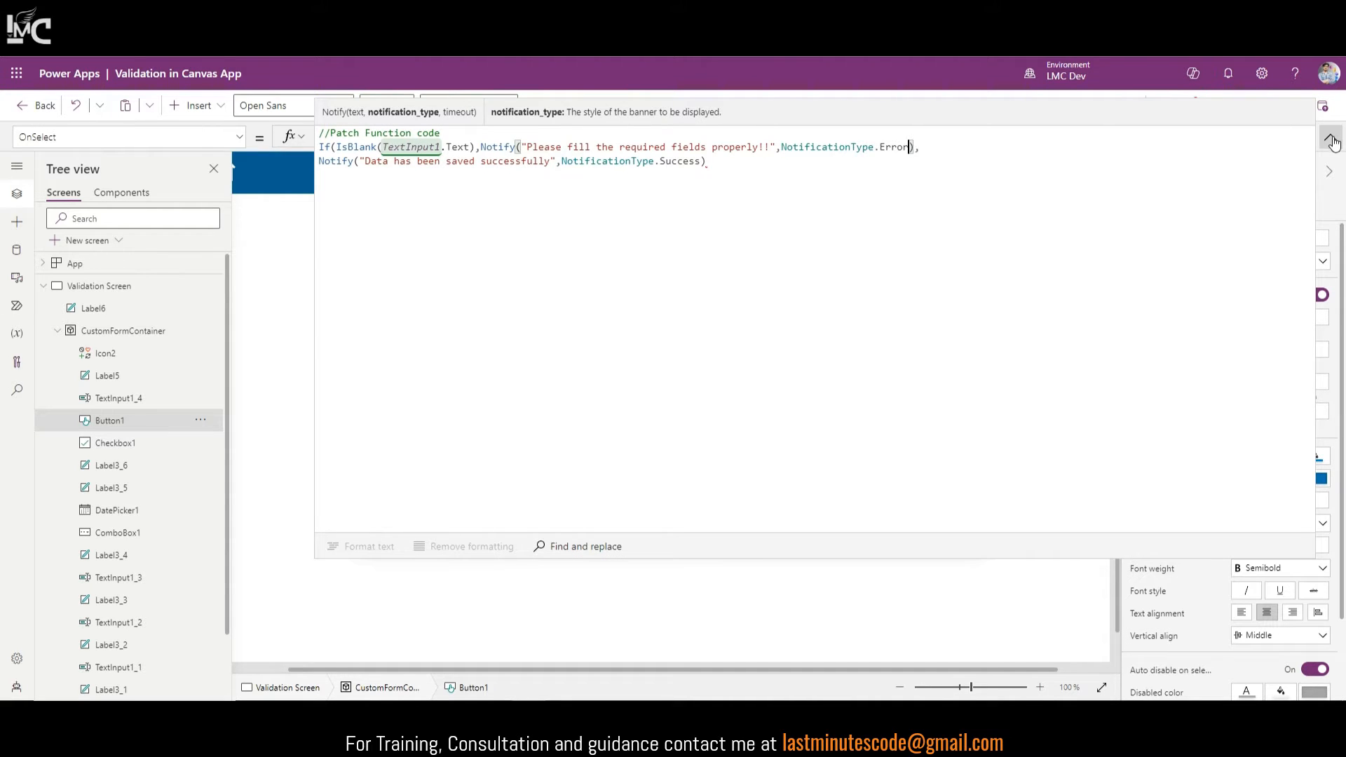
{"action": "left_click", "coordinate": [758, 173]}
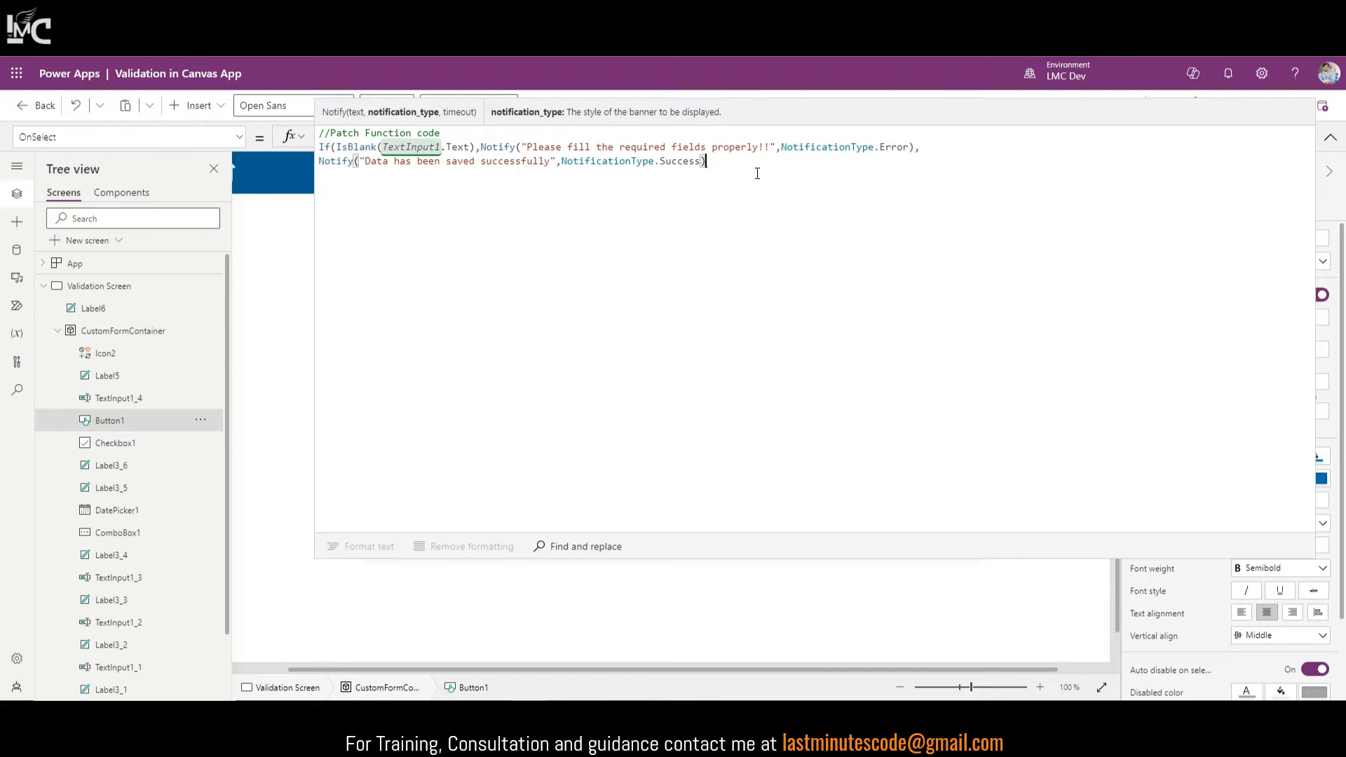
{"action": "type", "text": ")"}
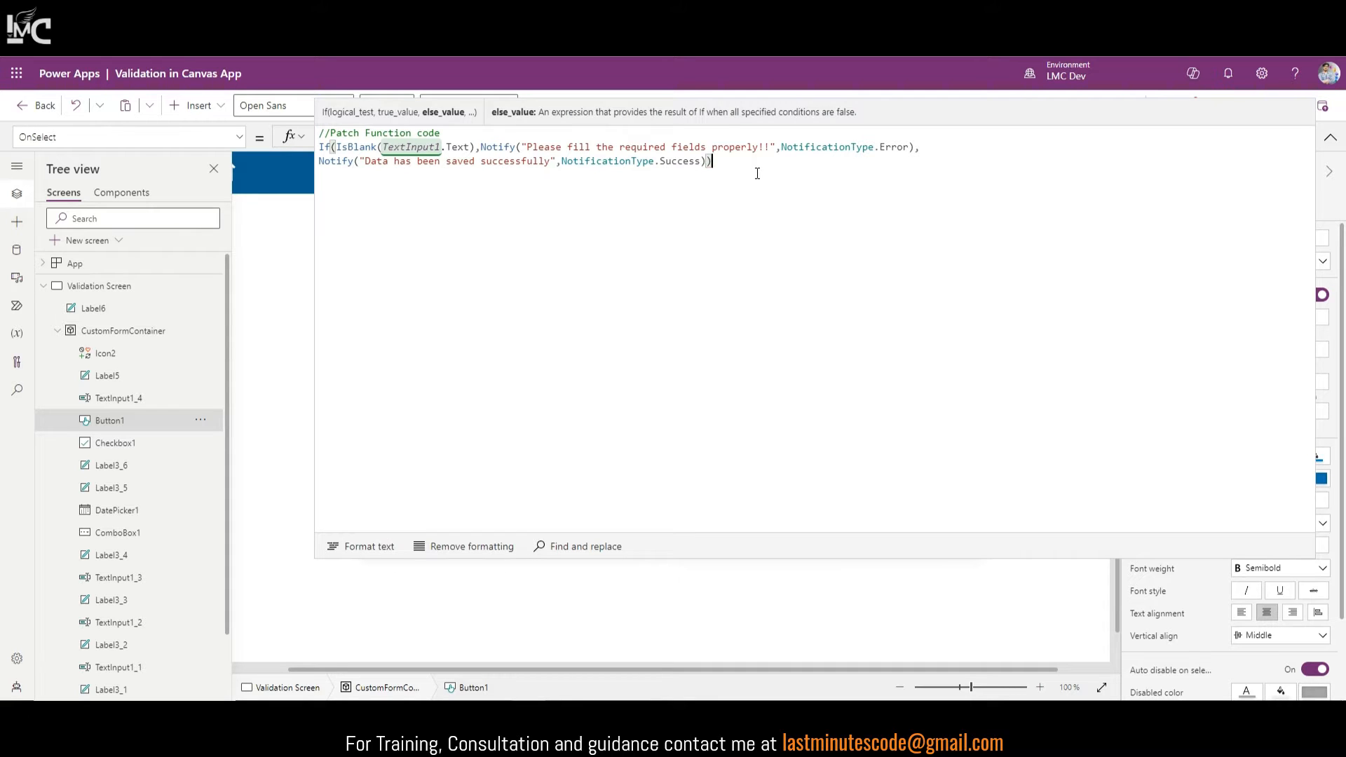
Step: Put each Notify call and the closing parenthesis on their own indented lines
{"action": "left_click", "coordinate": [481, 146]}
{"action": "key", "text": "shift+Return"}
{"action": "key", "text": "Tab"}
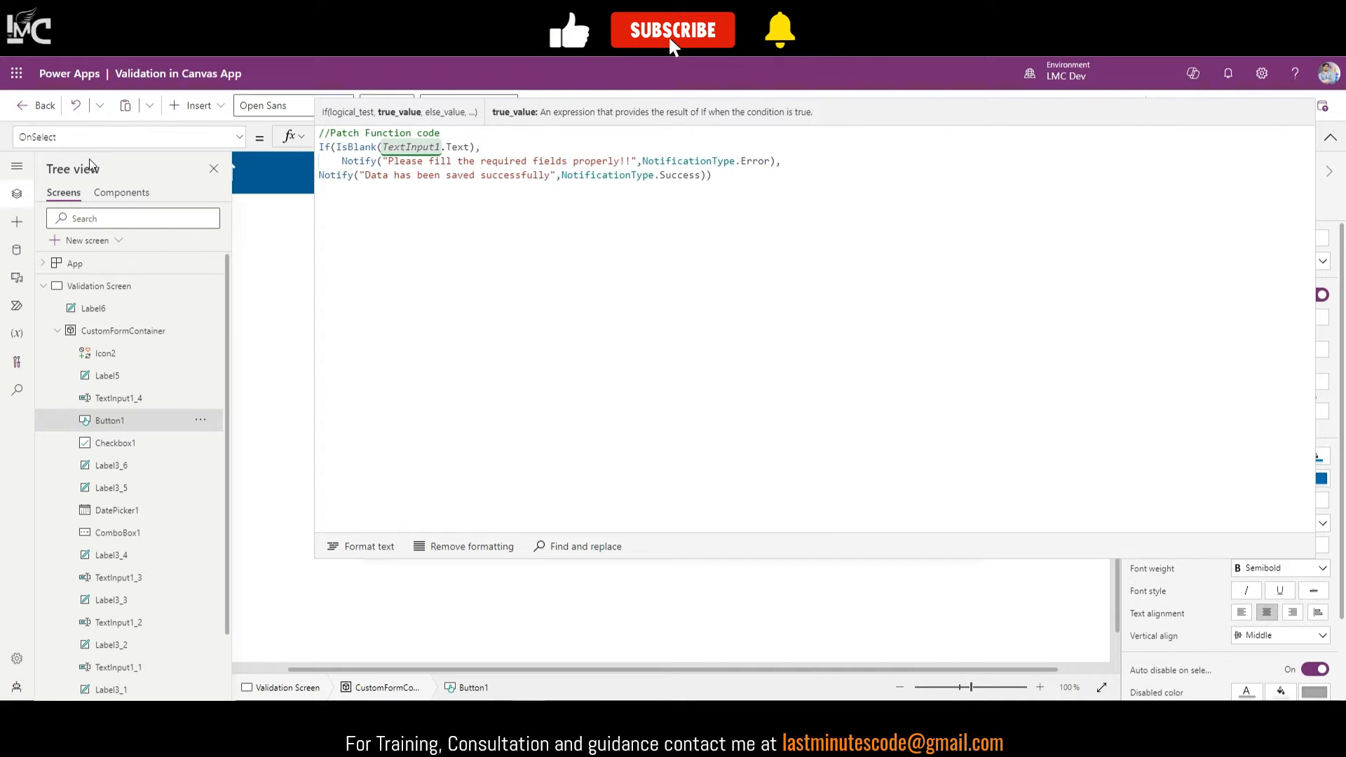
{"action": "left_click", "coordinate": [321, 176]}
{"action": "key", "text": "Tab"}
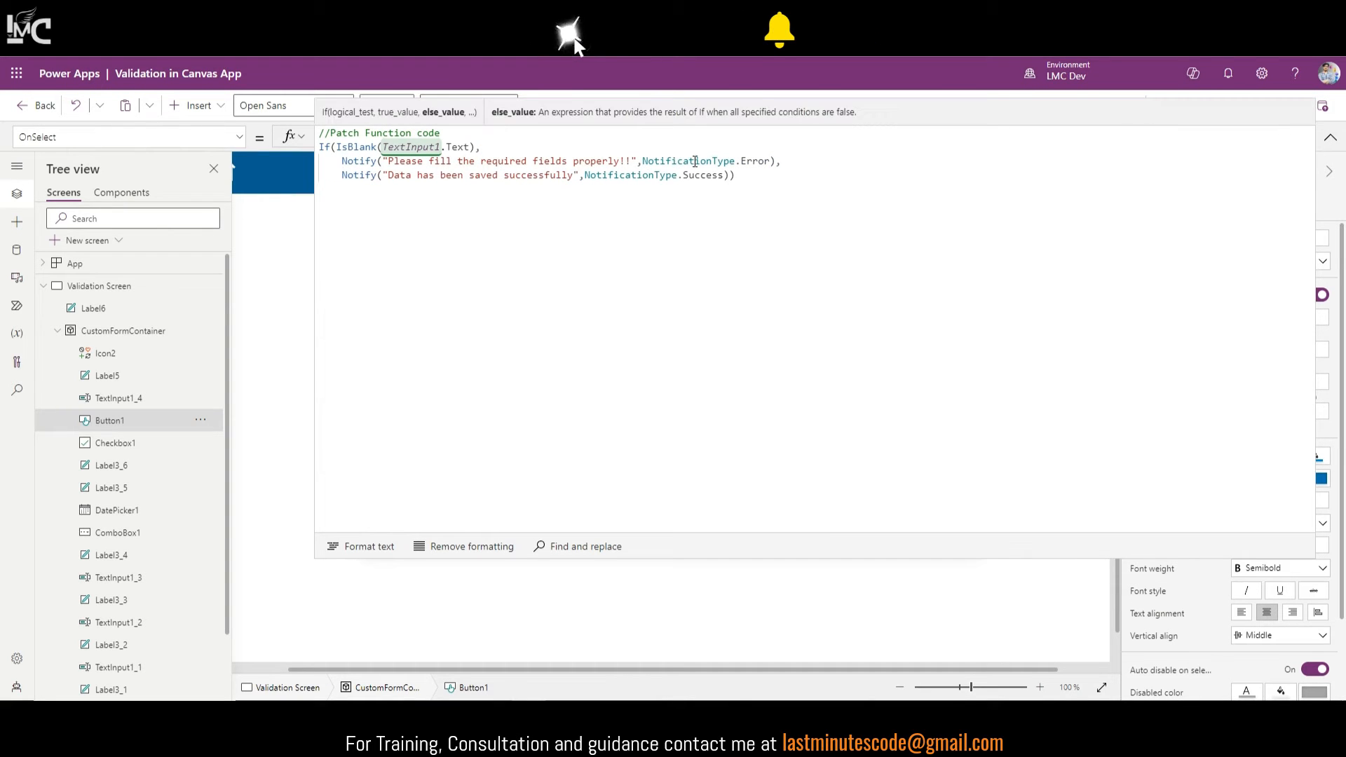
{"action": "left_click", "coordinate": [717, 181]}
{"action": "key", "text": "shift+Return"}
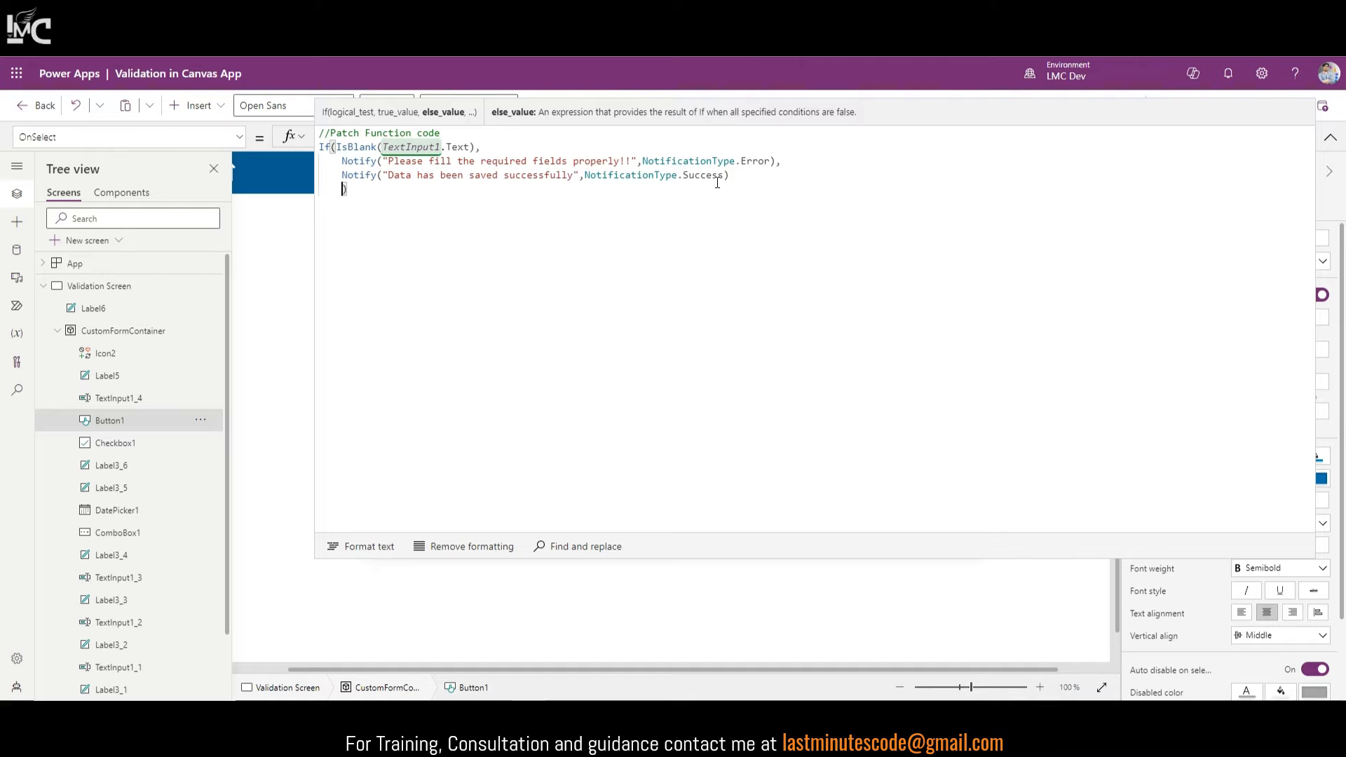
{"action": "key", "text": "shift+Tab"}
Step: Add the comments '//Condition is true' and '//Condition is false' to the two Notify lines
{"action": "left_click", "coordinate": [822, 162]}
{"action": "type", "text": "//Condition ios tr"}
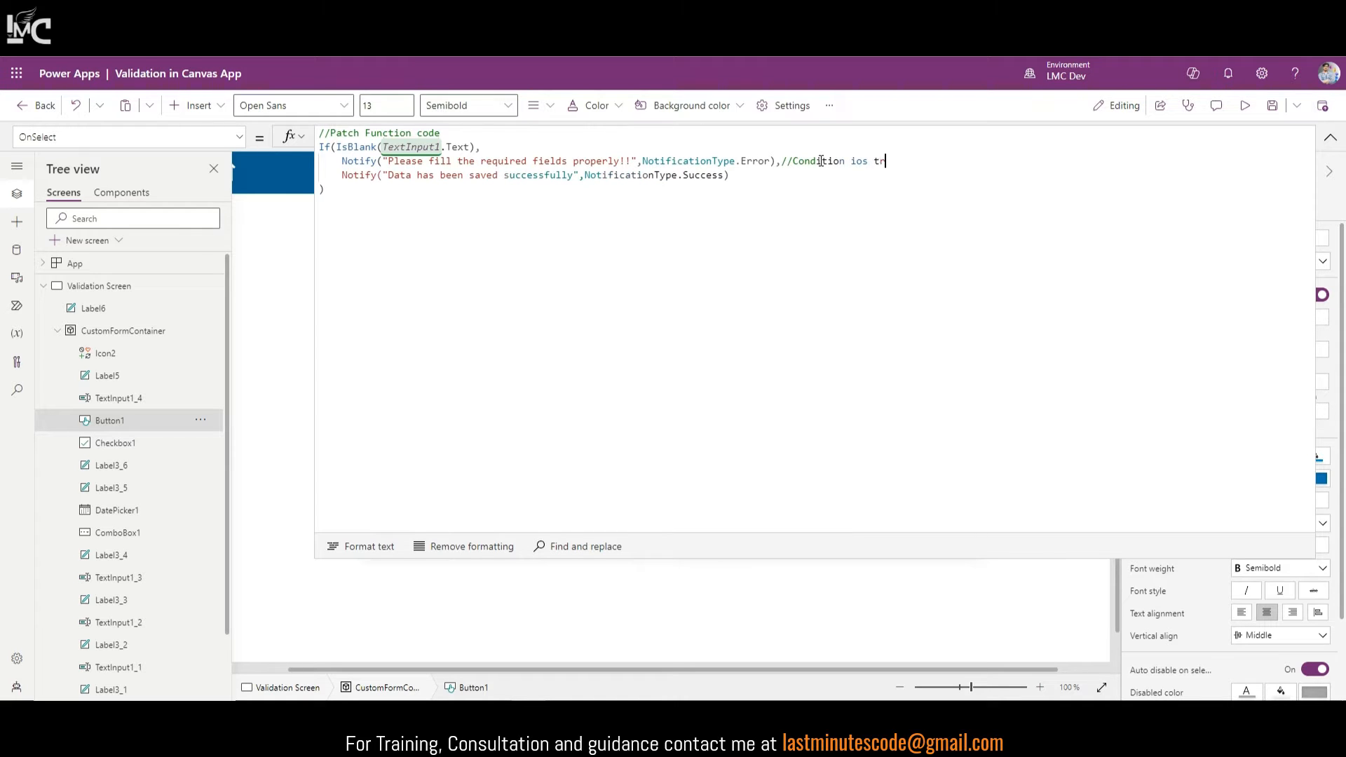
{"action": "type", "text": "ue"}
{"action": "key", "text": "Left"}
{"action": "key", "text": "Left"}
{"action": "key", "text": "Left"}
{"action": "key", "text": "Left"}
{"action": "key", "text": "Left"}
{"action": "key", "text": "Left"}
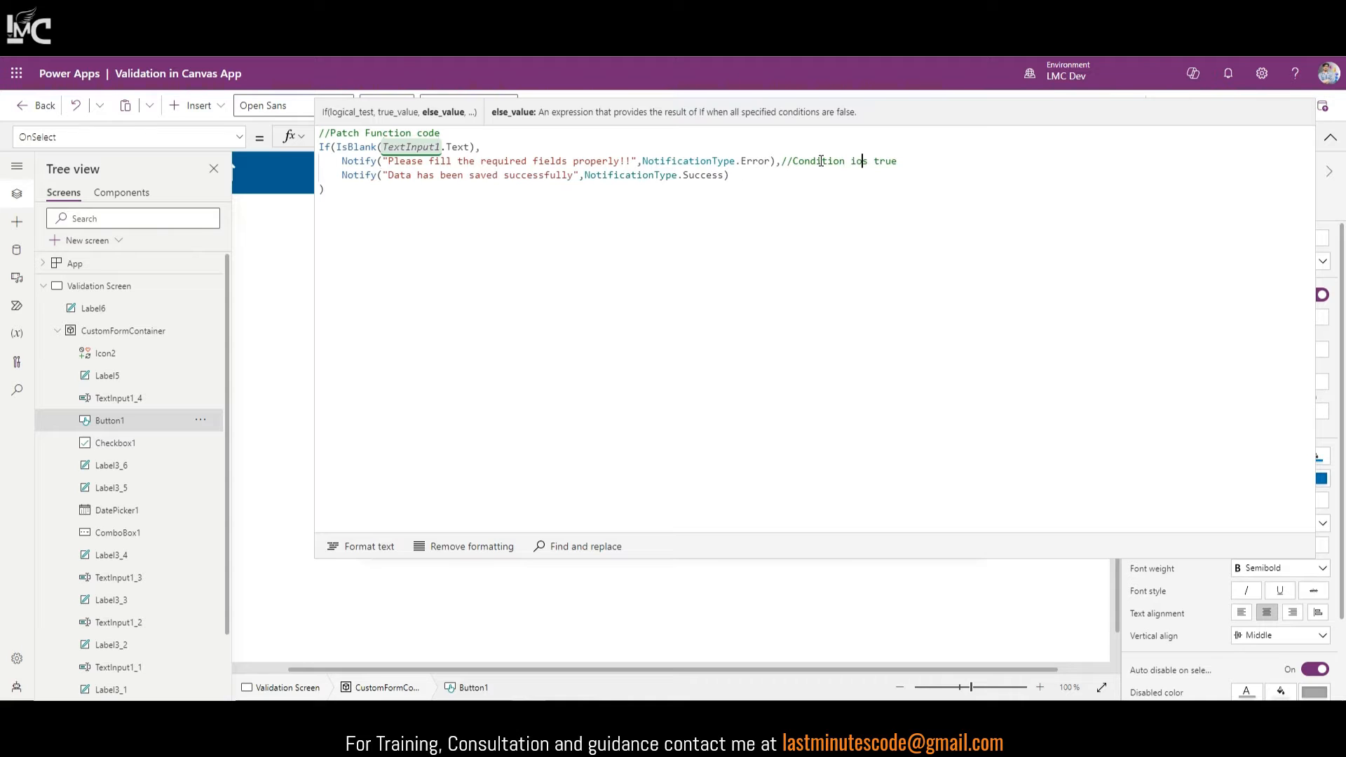
{"action": "key", "text": "BackSpace"}
{"action": "key", "text": "Down"}
{"action": "type", "text": "//Conditionis false"}
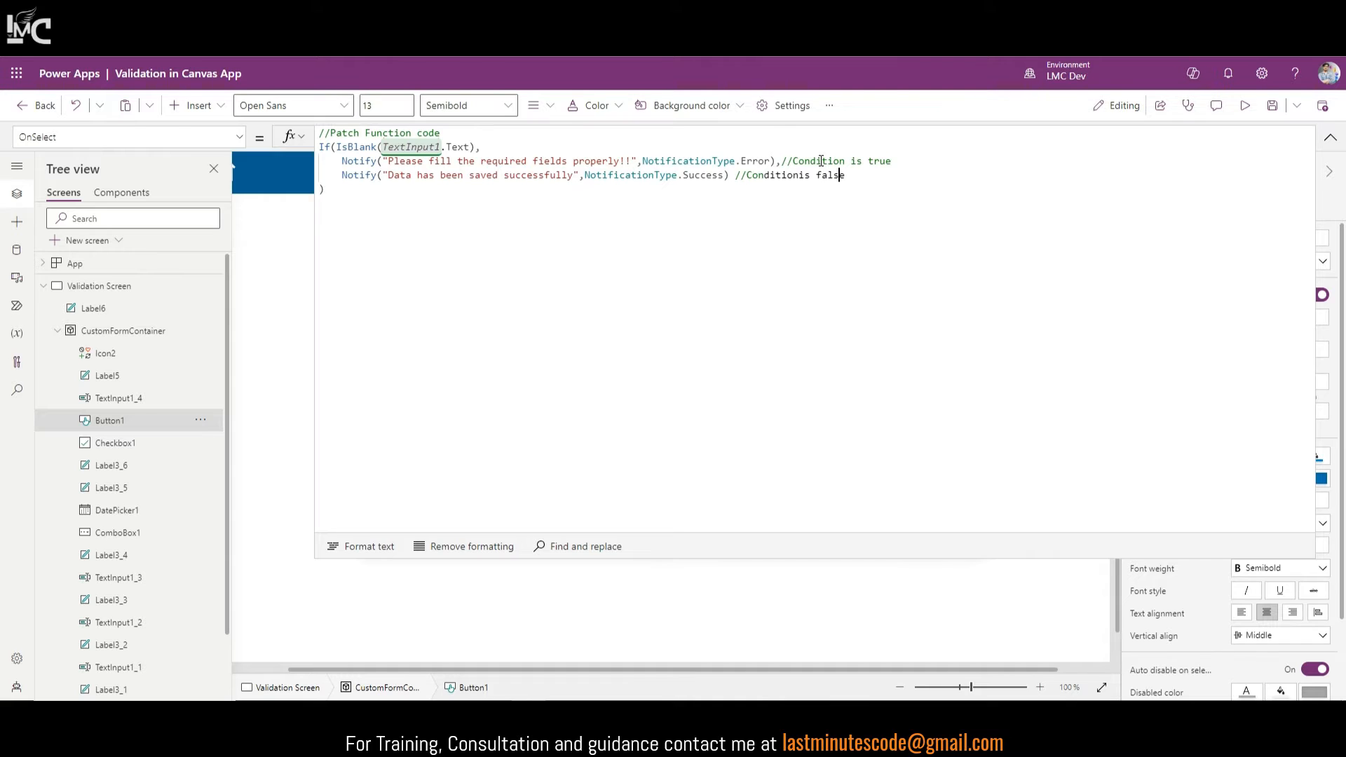
{"action": "key", "text": "Left"}
{"action": "key", "text": "Left"}
{"action": "key", "text": "Left"}
{"action": "key", "text": "Left"}
{"action": "key", "text": "Left"}
{"action": "key", "text": "Left"}
{"action": "key", "text": "Left"}
{"action": "key", "text": "Left"}
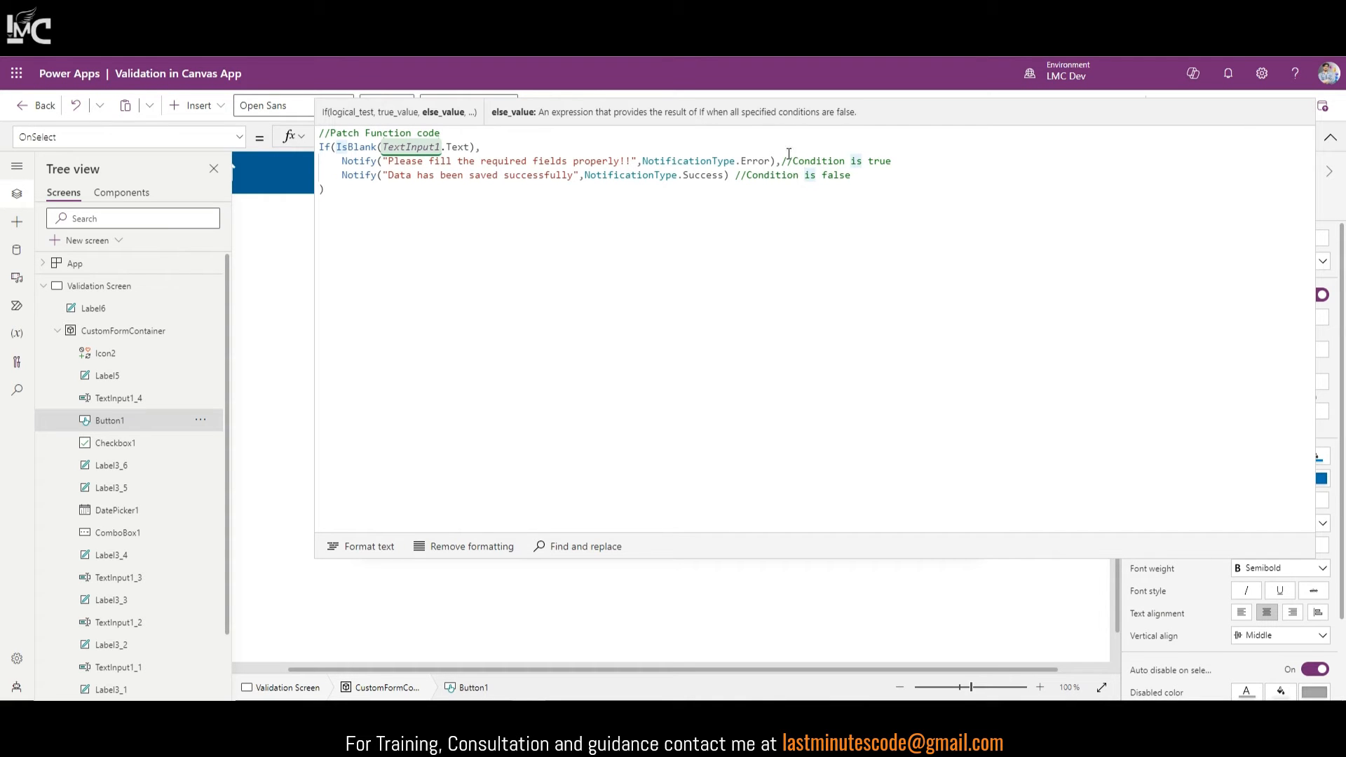
Step: Comment the IsBlank condition with '//Name field is blank' on its own line
{"action": "left_click", "coordinate": [477, 146]}
{"action": "key", "text": "Return"}
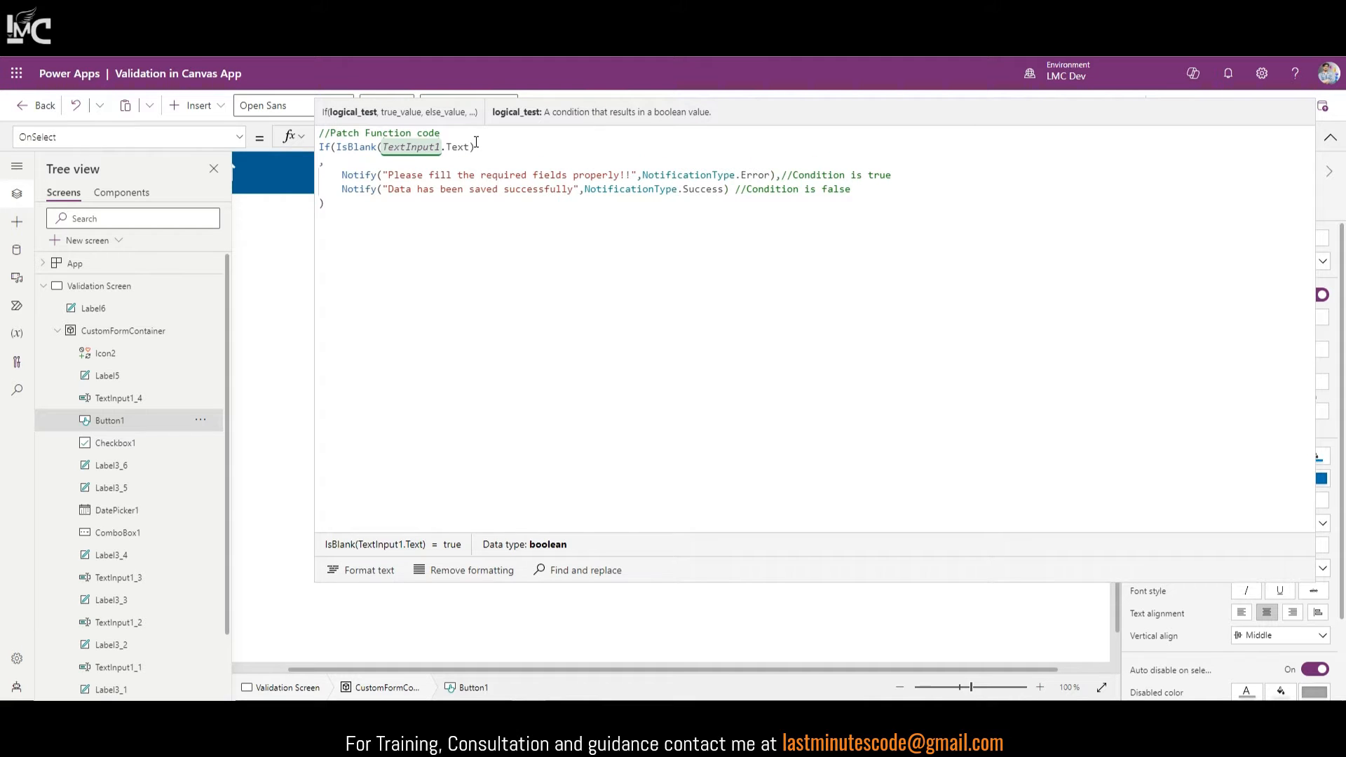
{"action": "left_click", "coordinate": [477, 145]}
{"action": "type", "text": "//Name field is blank"}
{"action": "left_click", "coordinate": [1331, 138]}
Step: Preview the form: submit with an empty Name for the error, then with 'sdfsdf' for success
{"action": "left_click", "coordinate": [1252, 107]}
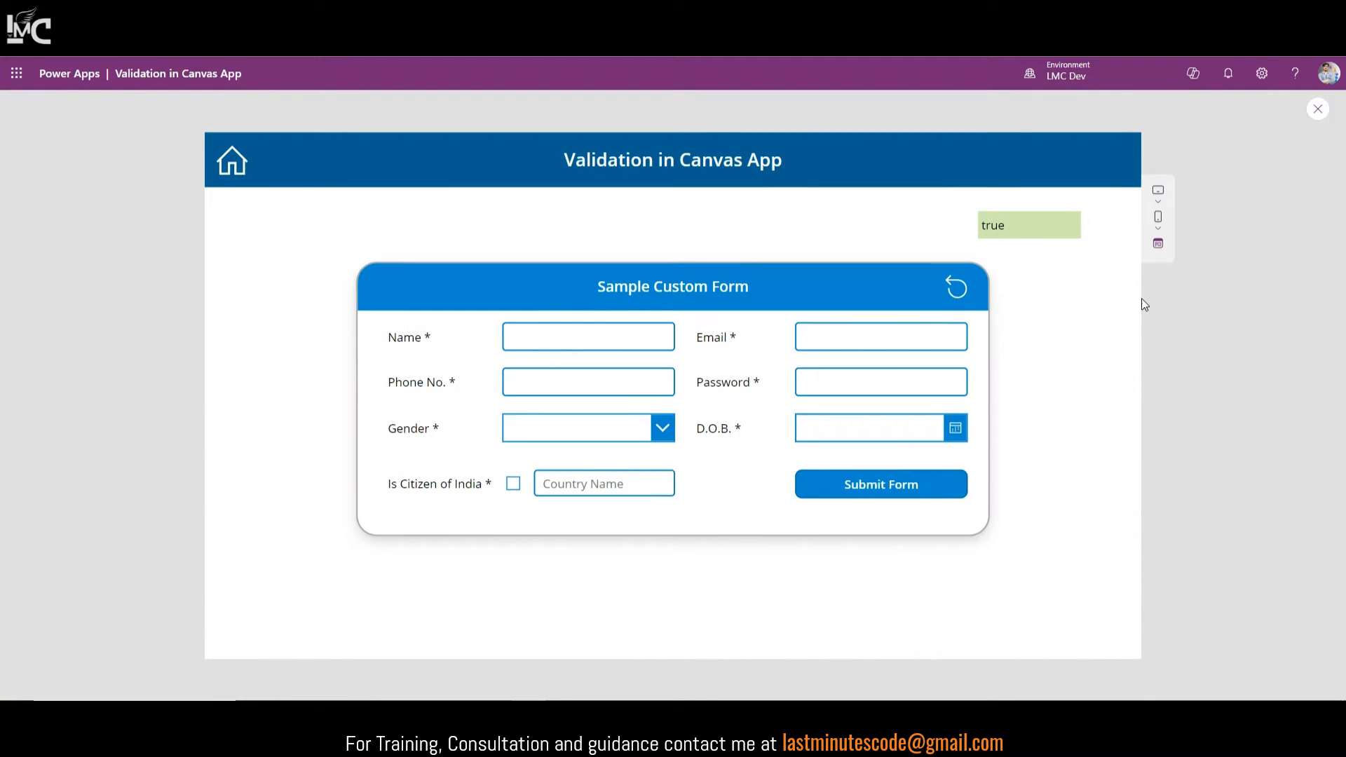
{"action": "left_click", "coordinate": [928, 495]}
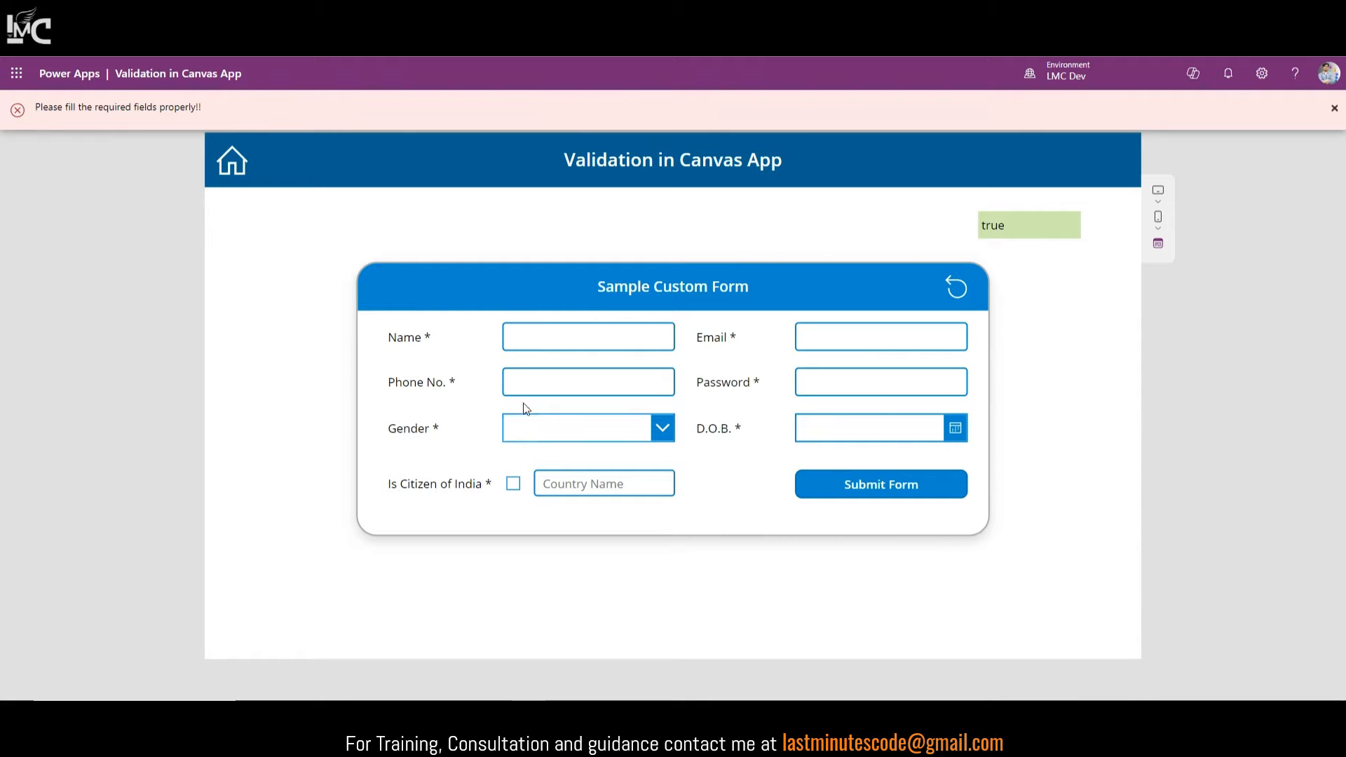
{"action": "left_click", "coordinate": [528, 341]}
{"action": "type", "text": "sdfsdf"}
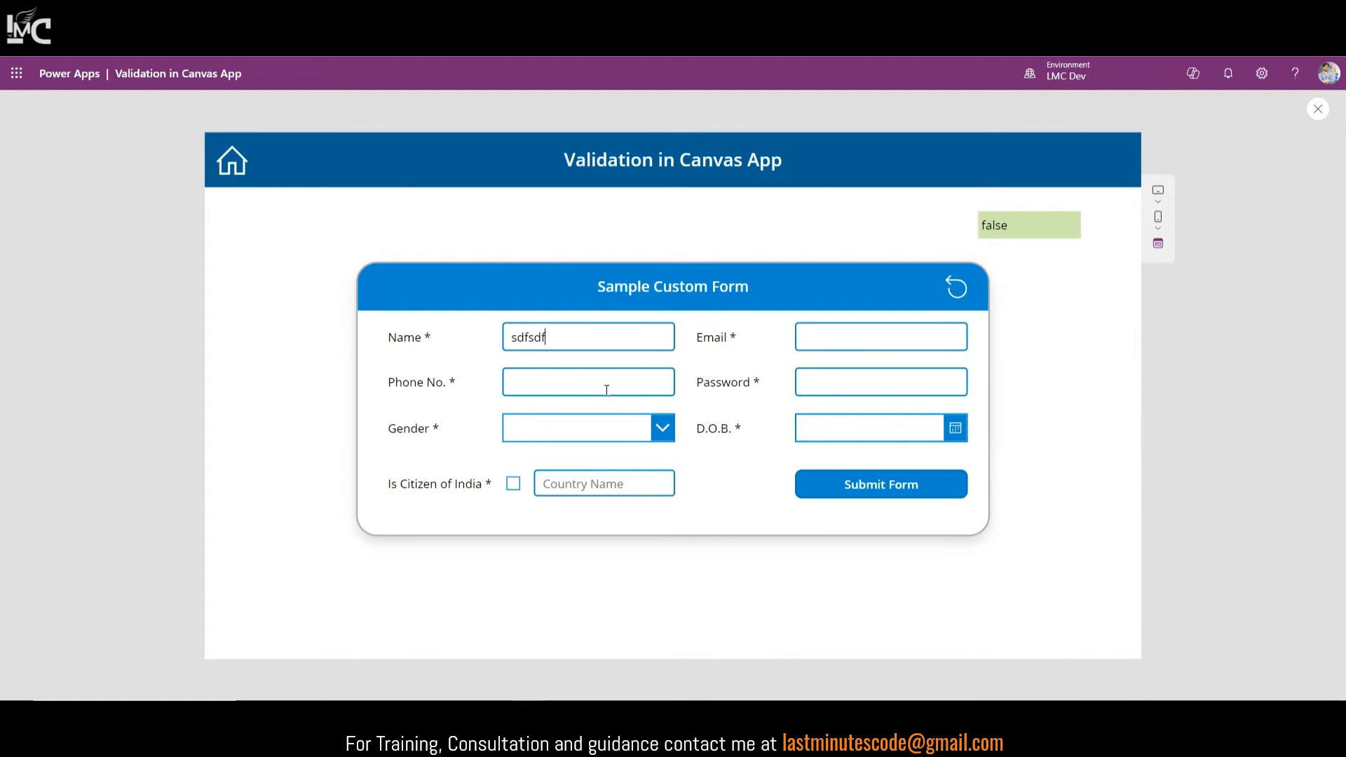
{"action": "left_click", "coordinate": [853, 499]}
{"action": "left_click", "coordinate": [1317, 111]}
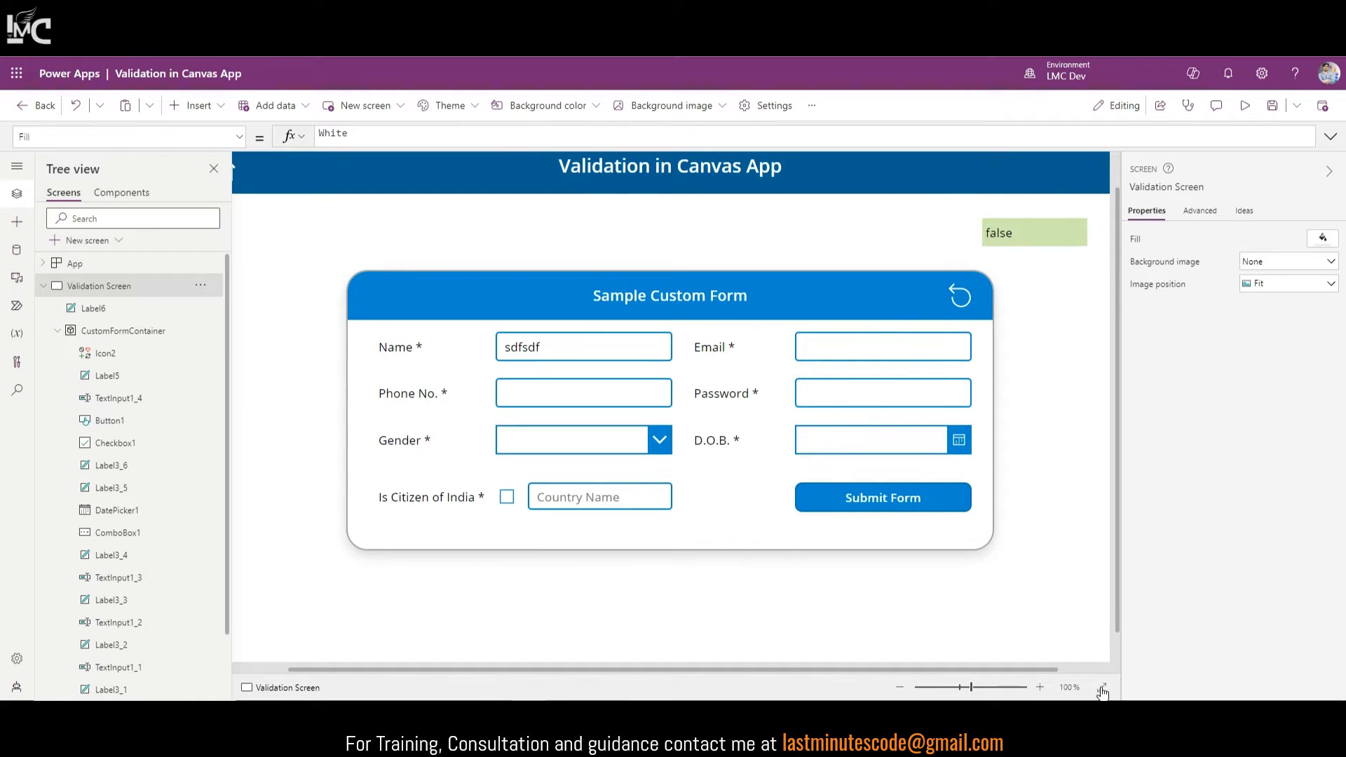
Step: Replay the preview, type and edit a test email address, then clear the Email field
{"action": "left_click", "coordinate": [1103, 688]}
{"action": "left_click", "coordinate": [1244, 105]}
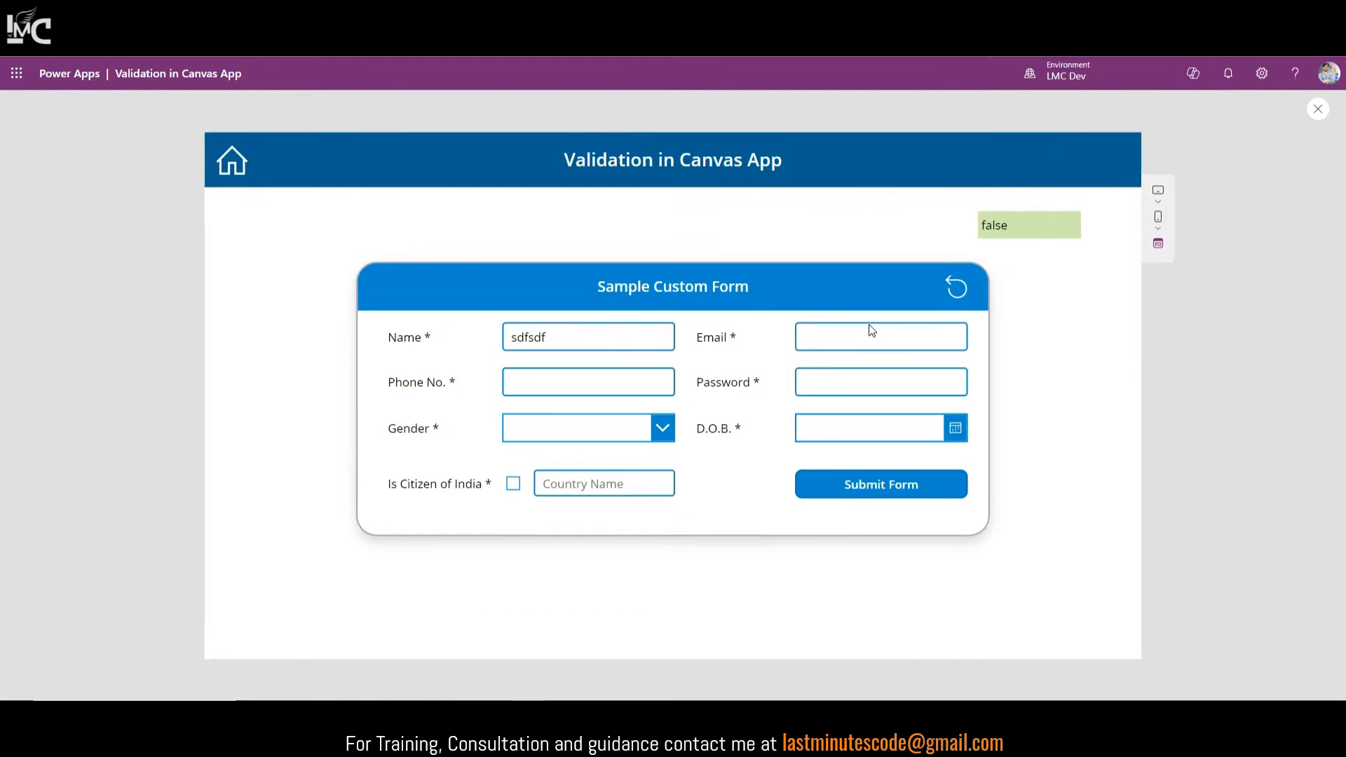
{"action": "type", "text": "asdasdasd"}
{"action": "type", "text": "@gma"}
{"action": "type", "text": "il.co"}
{"action": "left_click", "coordinate": [938, 342]}
{"action": "key", "text": "BackSpace"}
{"action": "key", "text": "BackSpace"}
{"action": "key", "text": "BackSpace"}
{"action": "key", "text": "BackSpace"}
{"action": "key", "text": "BackSpace"}
{"action": "type", "text": "asdijhauisdgh.in"}
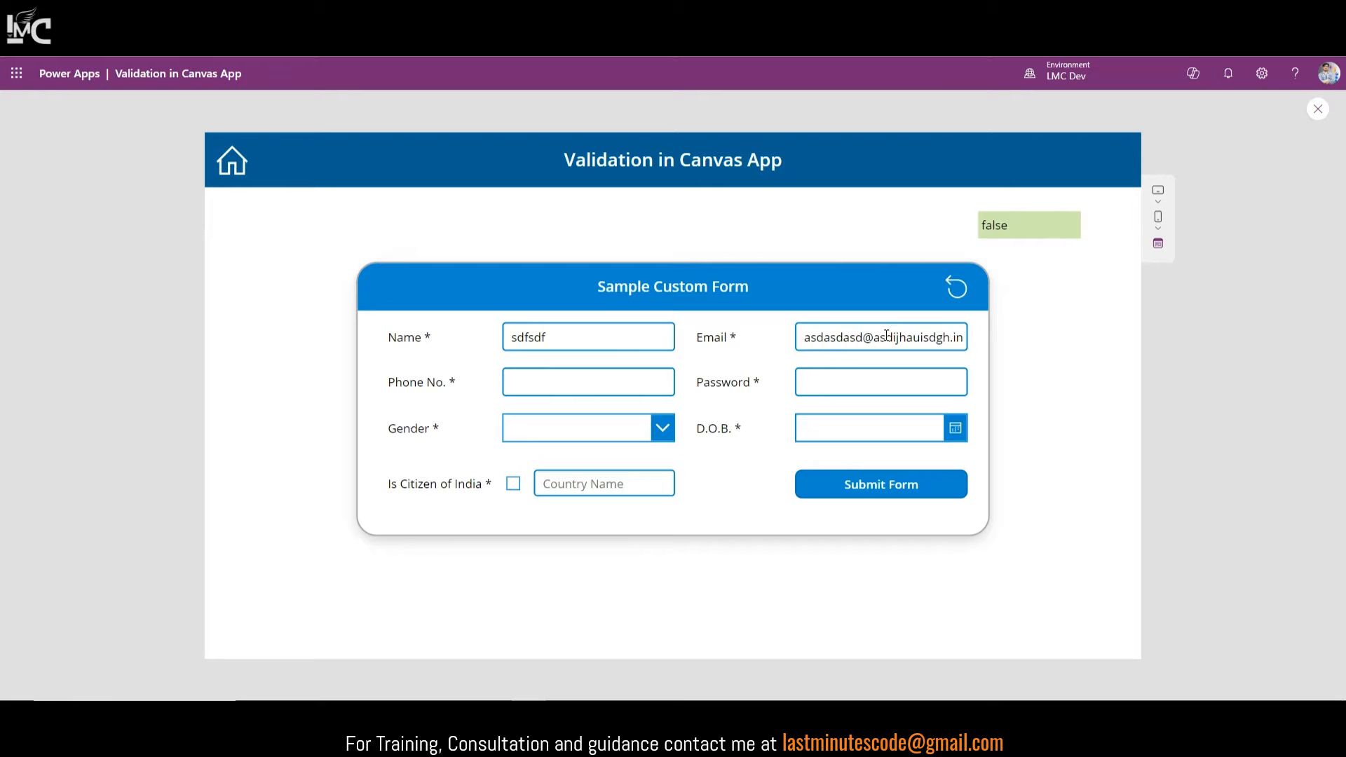
{"action": "left_click_drag", "start_coordinate": [873, 341], "coordinate": [963, 341]}
{"action": "left_click", "coordinate": [953, 343]}
{"action": "key", "text": "ctrl+a"}
{"action": "key", "text": "BackSpace"}
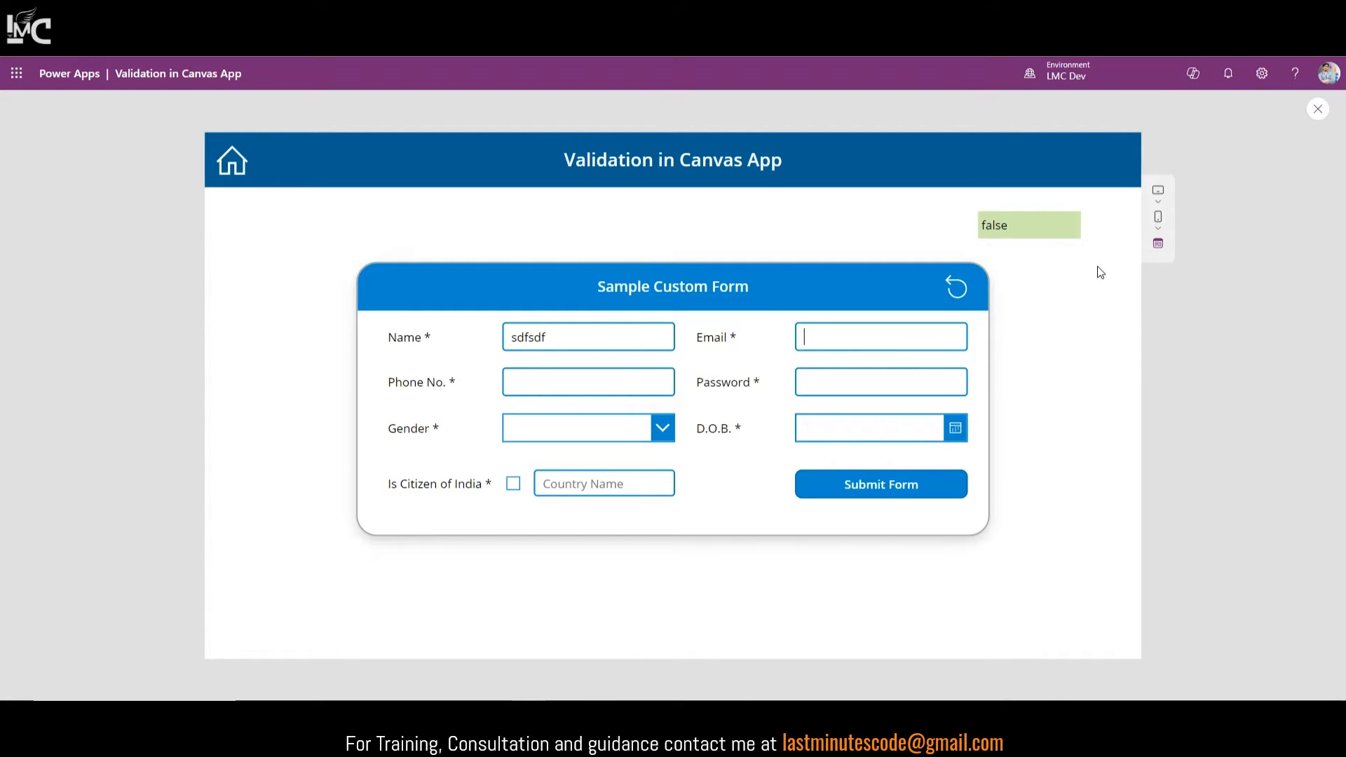
Step: Replace the green label's IsBlank formula with a new IsMatch( call
{"action": "left_click", "coordinate": [1317, 109]}
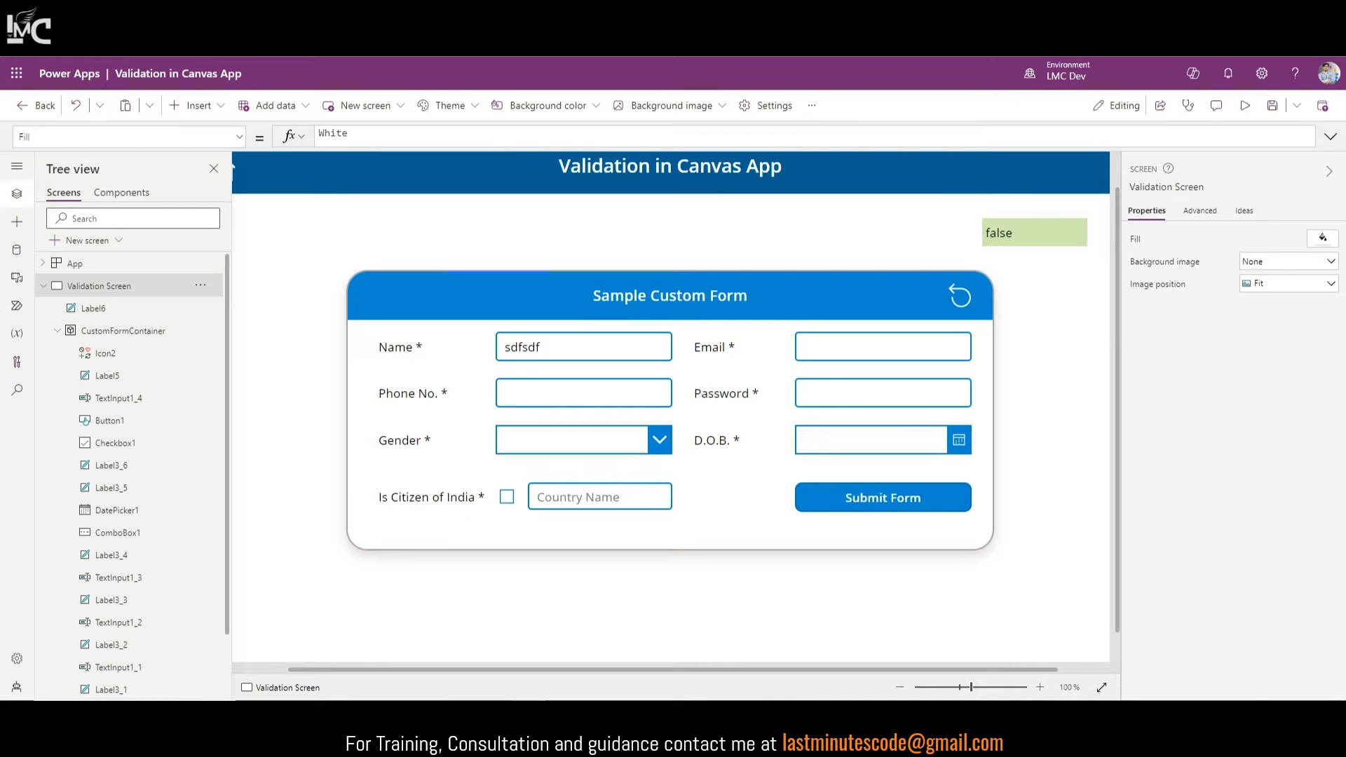
{"action": "left_click", "coordinate": [971, 265]}
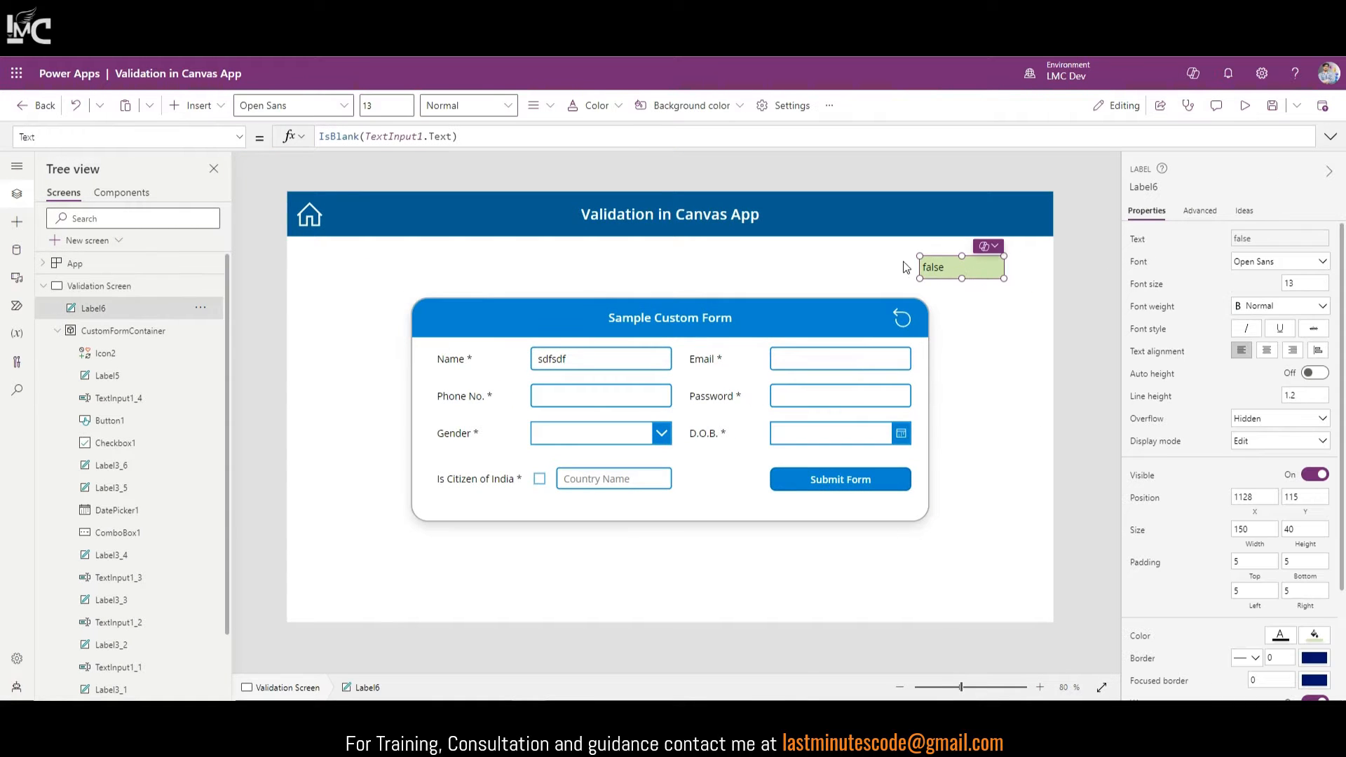
{"action": "left_click", "coordinate": [473, 137]}
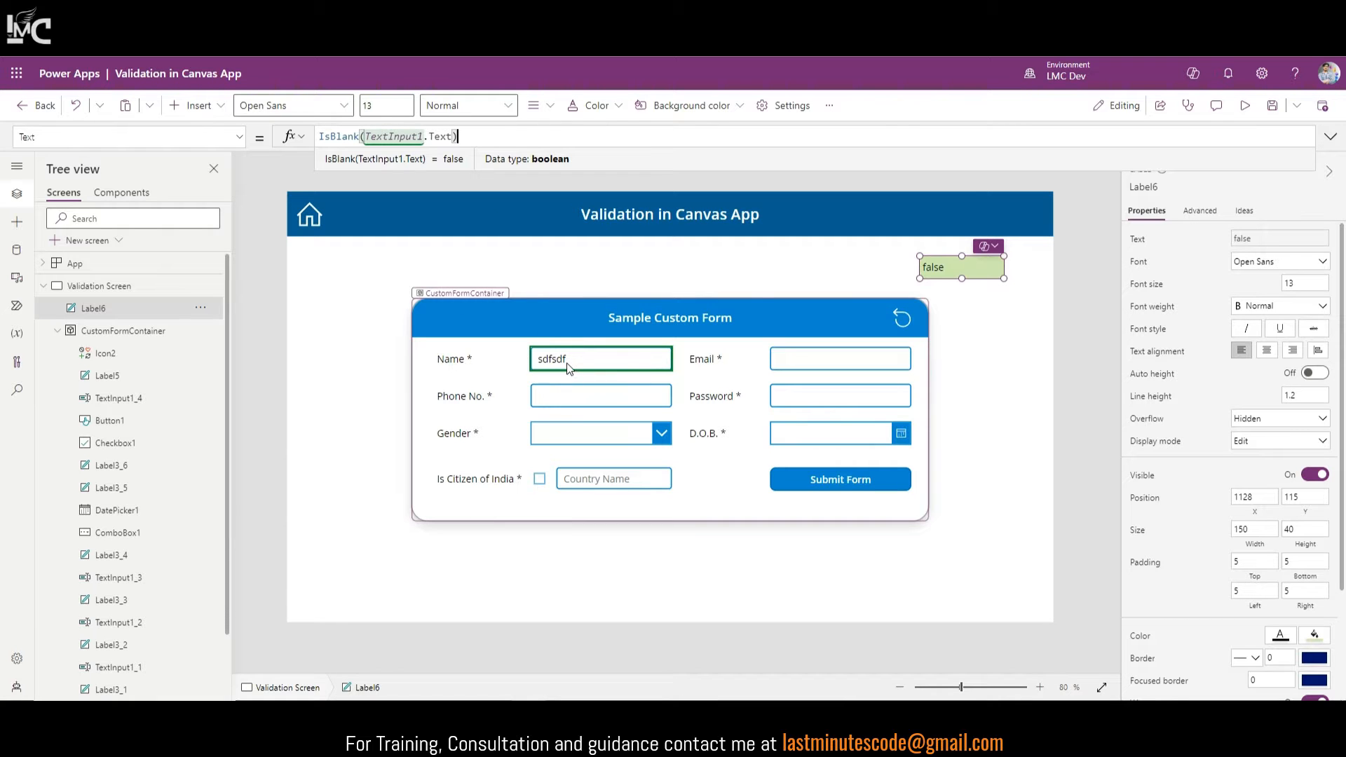
{"action": "key", "text": "ctrl+a"}
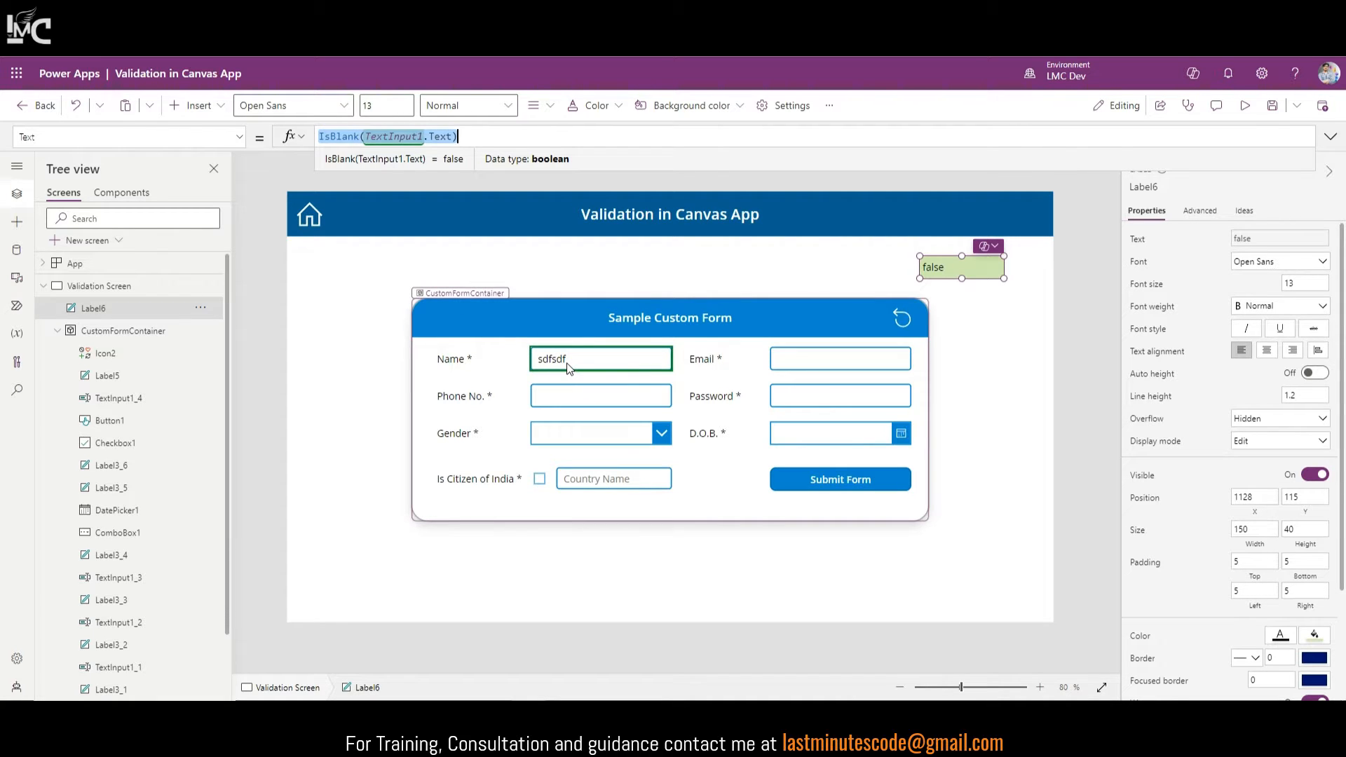
{"action": "key", "text": "ctrl+x"}
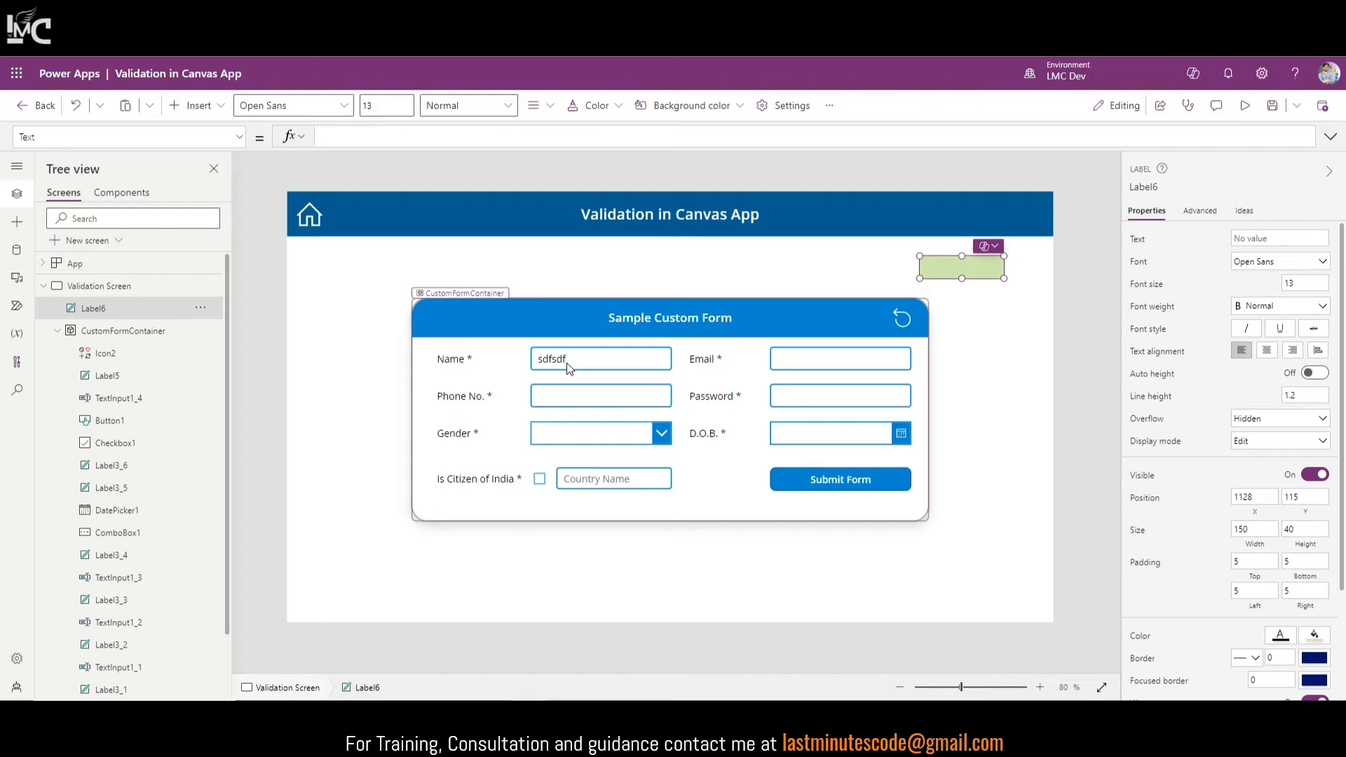
{"action": "type", "text": "IsMatch"}
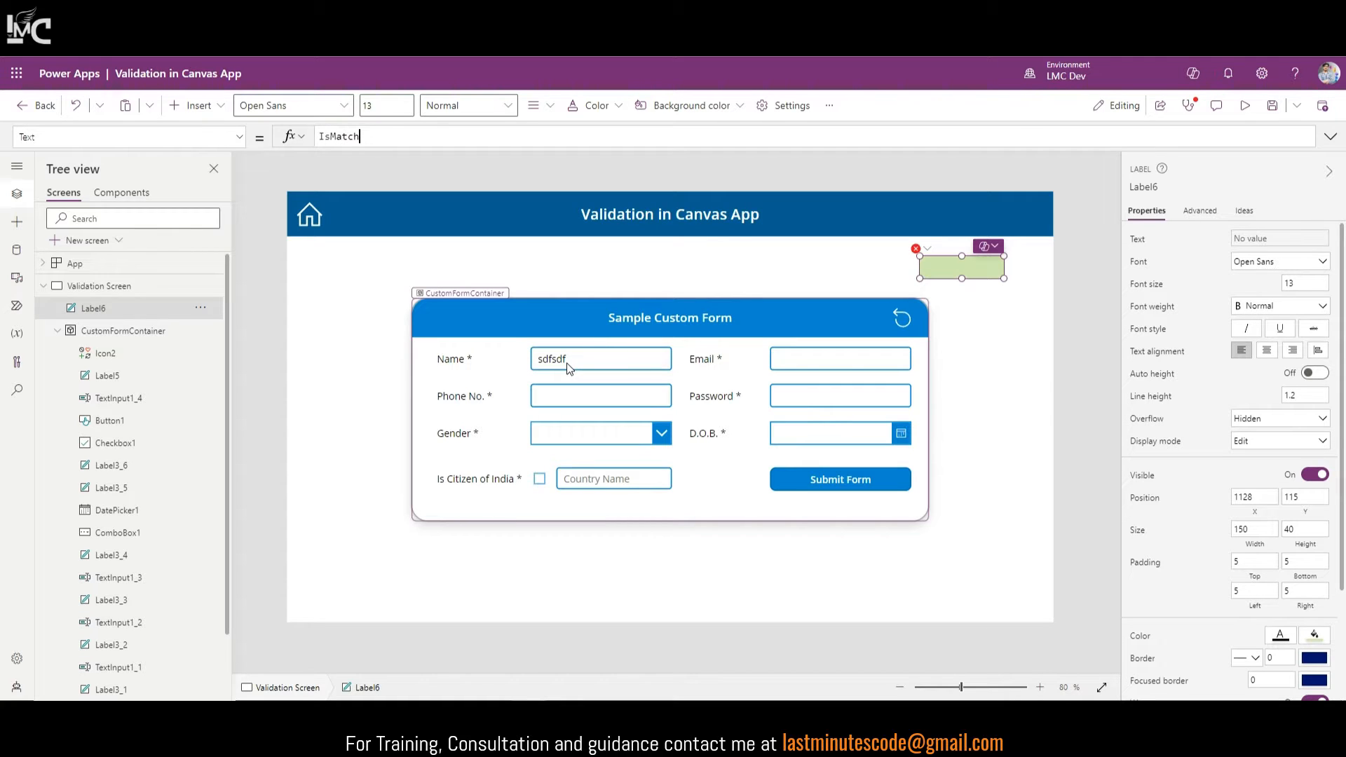
{"action": "type", "text": "("}
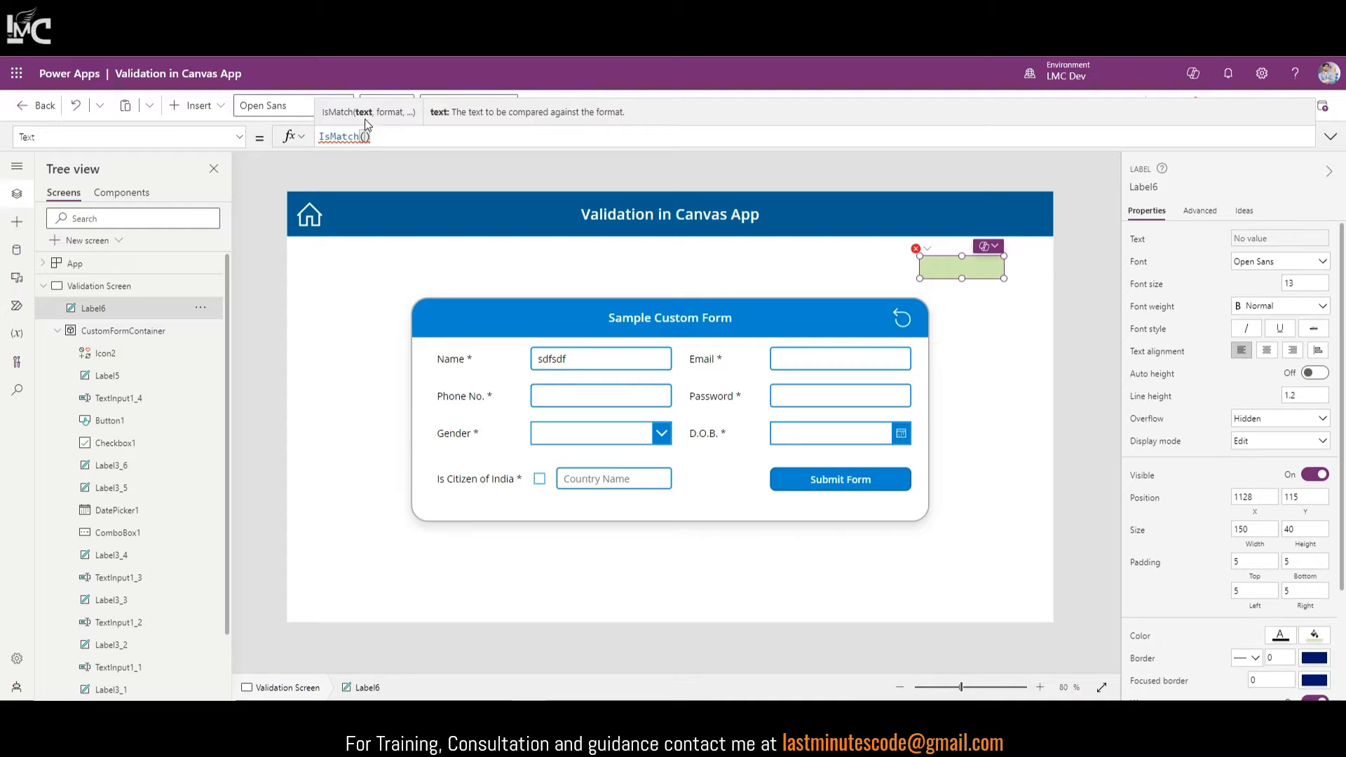
Step: Fill IsMatch with TextInput1_1.Text and a quoted sample name as the pattern
{"action": "left_click", "coordinate": [778, 359]}
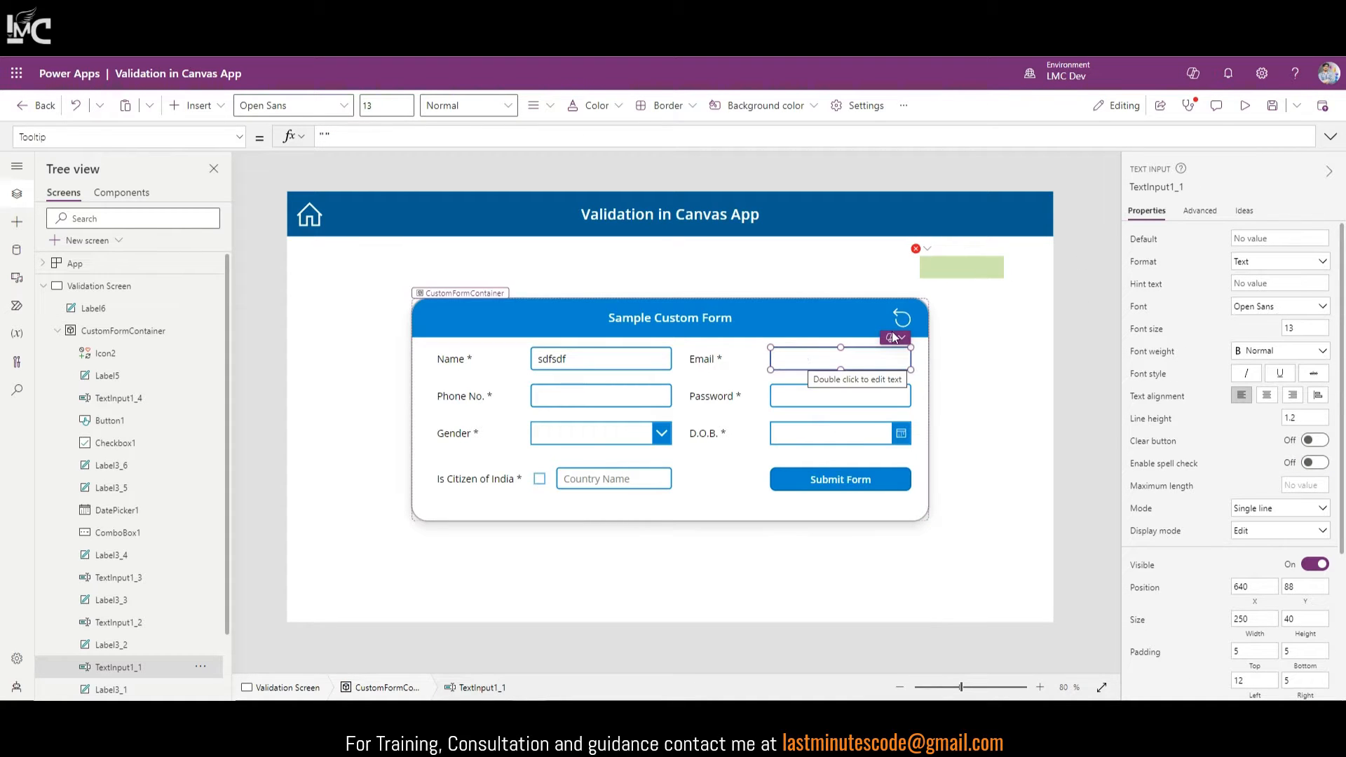
{"action": "left_click", "coordinate": [1170, 188]}
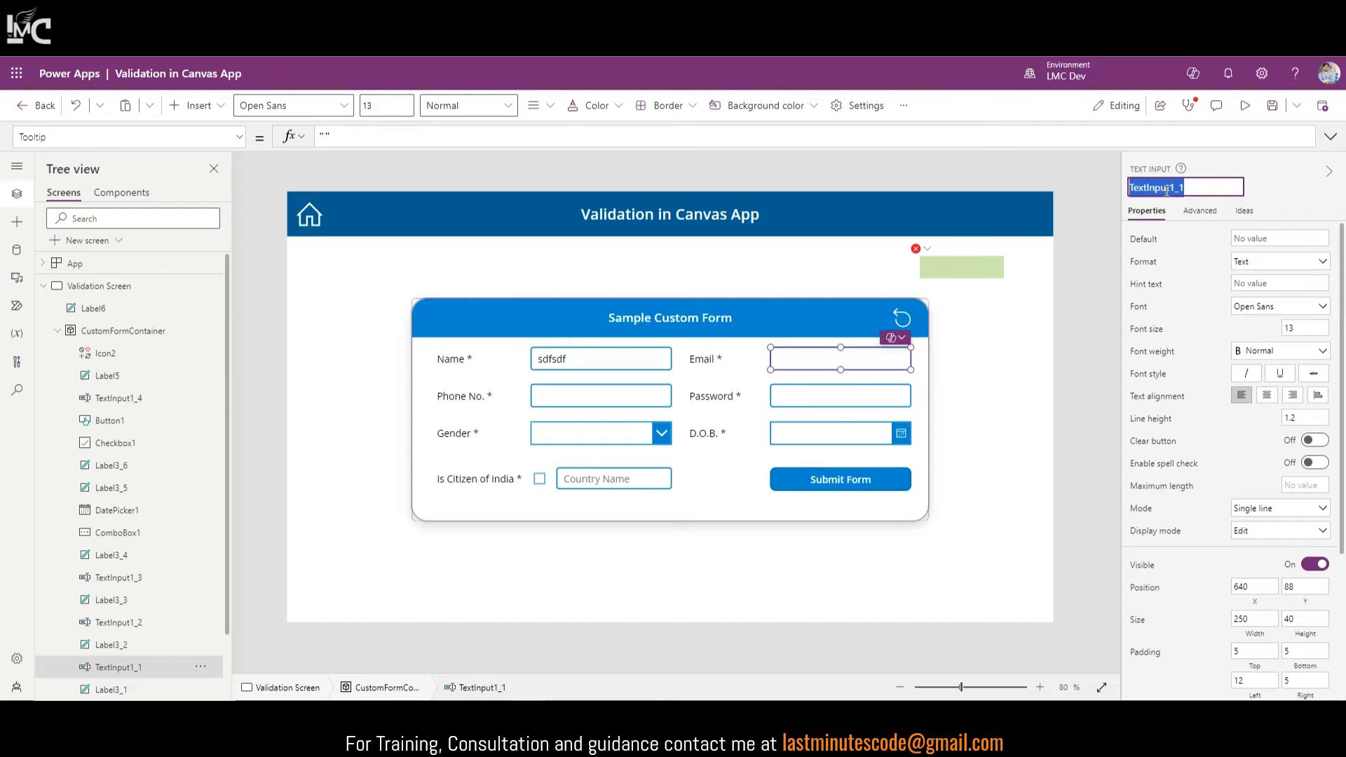
{"action": "left_click", "coordinate": [969, 275]}
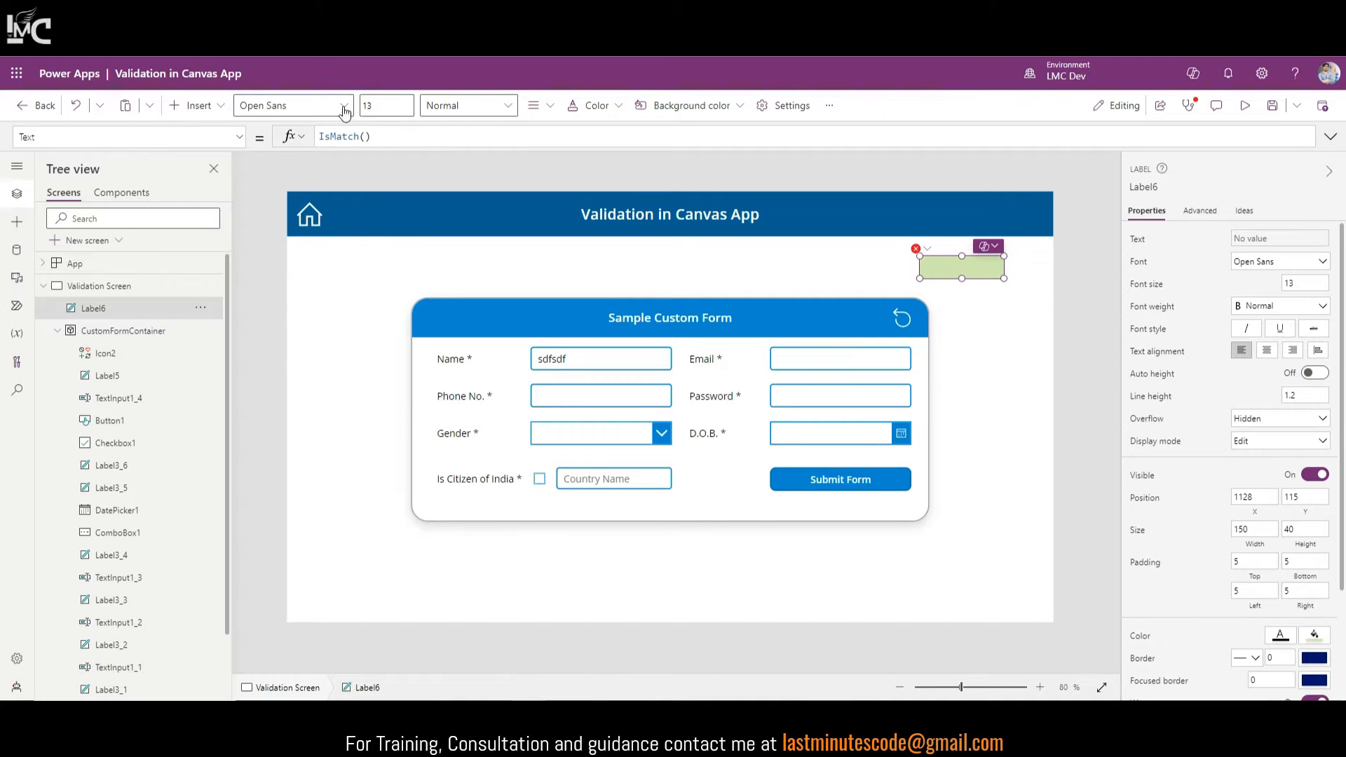
{"action": "left_click", "coordinate": [365, 136]}
{"action": "key", "text": "ctrl+v"}
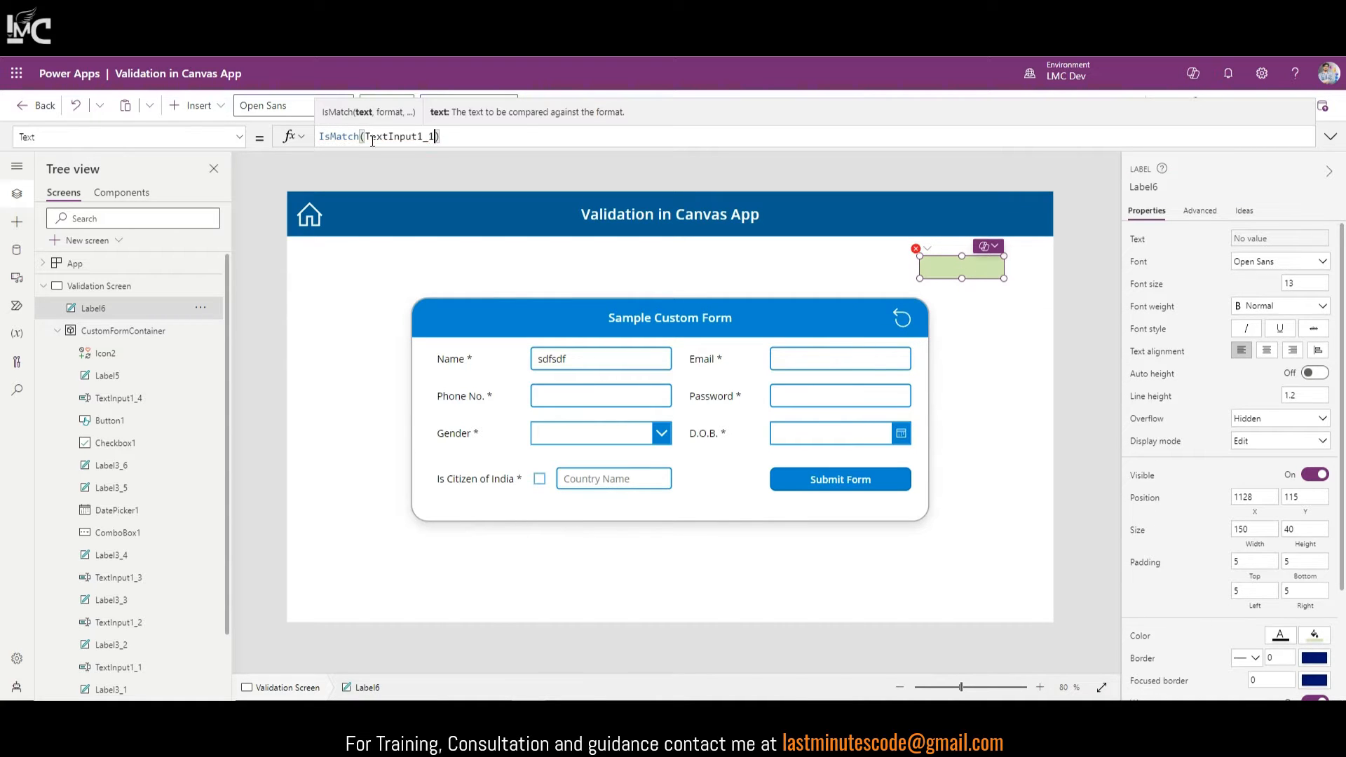
{"action": "type", "text": ".Text,"}
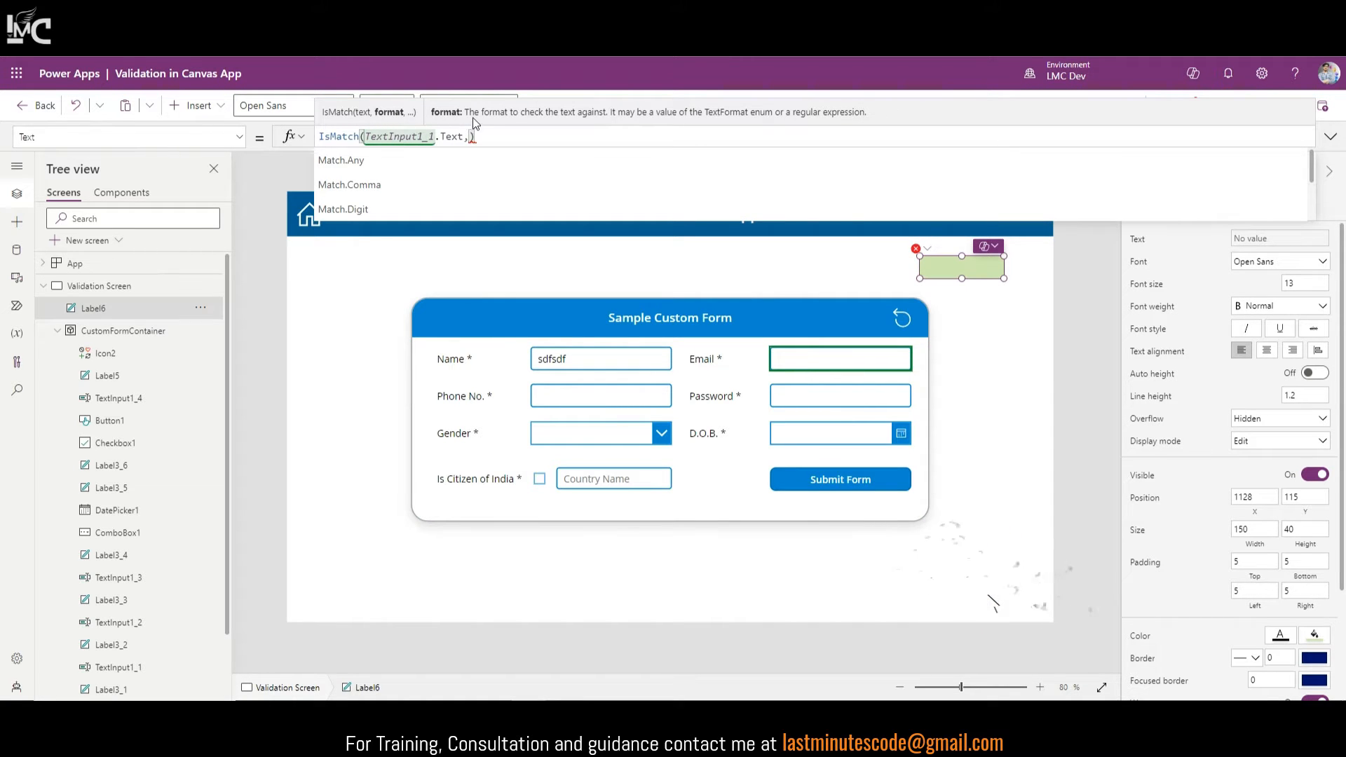
{"action": "type", "text": ","}
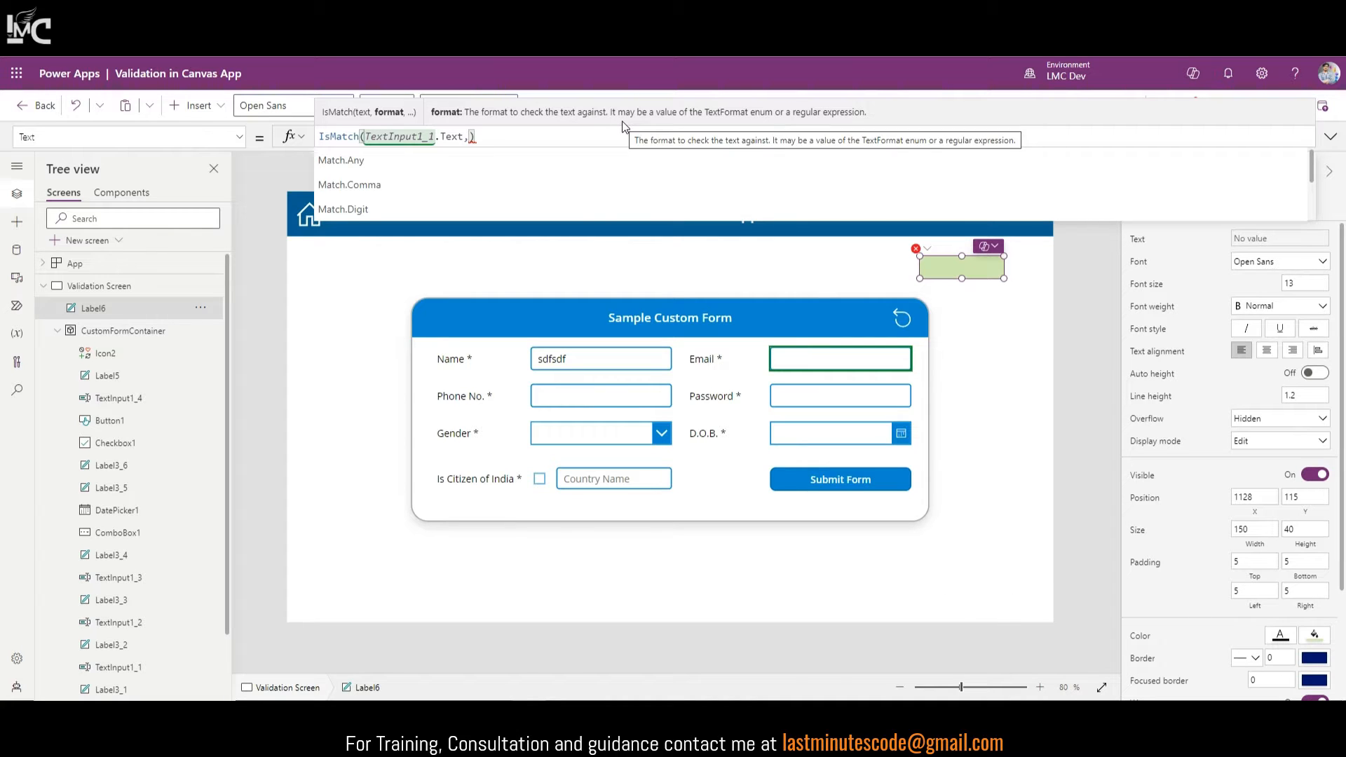
{"action": "type", "text": "\"Vinay"}
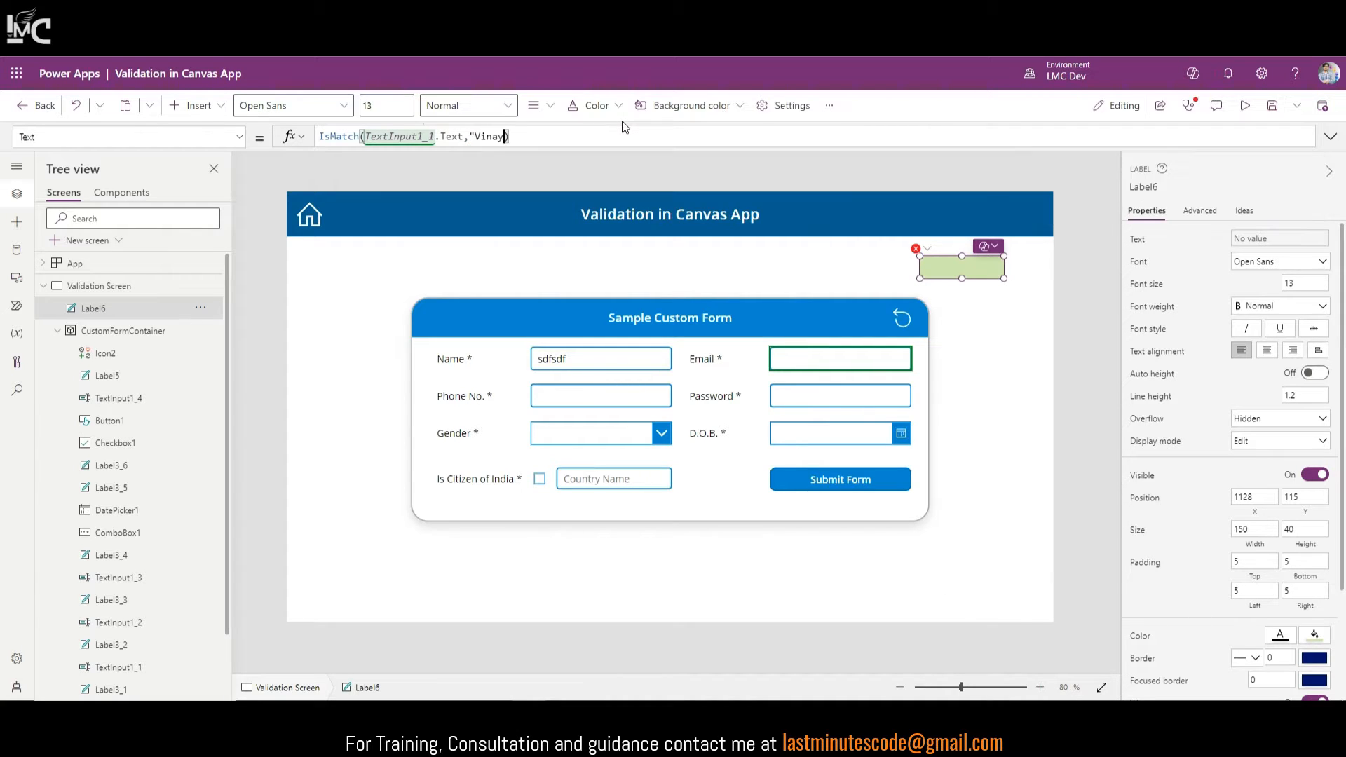
{"action": "type", "text": "\""}
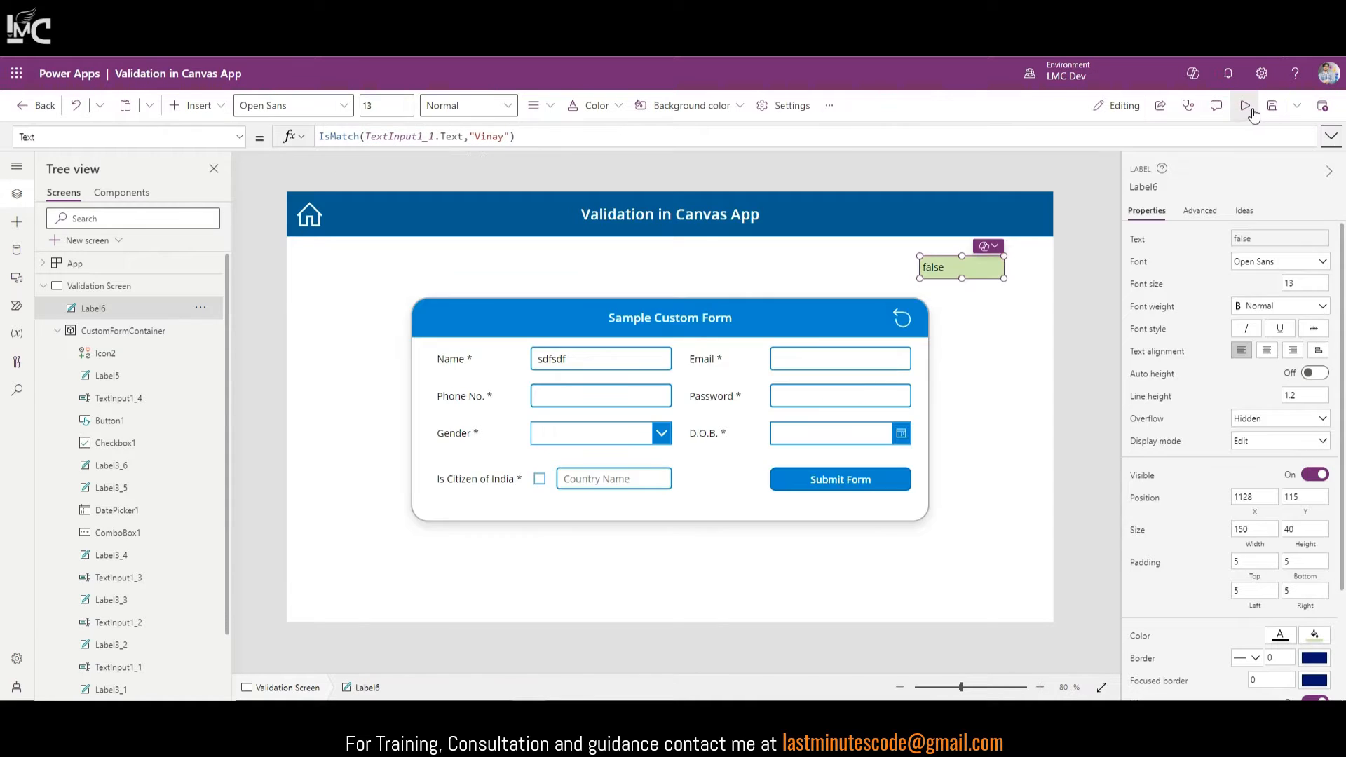
{"action": "left_click", "coordinate": [1254, 107]}
{"action": "left_click", "coordinate": [855, 338]}
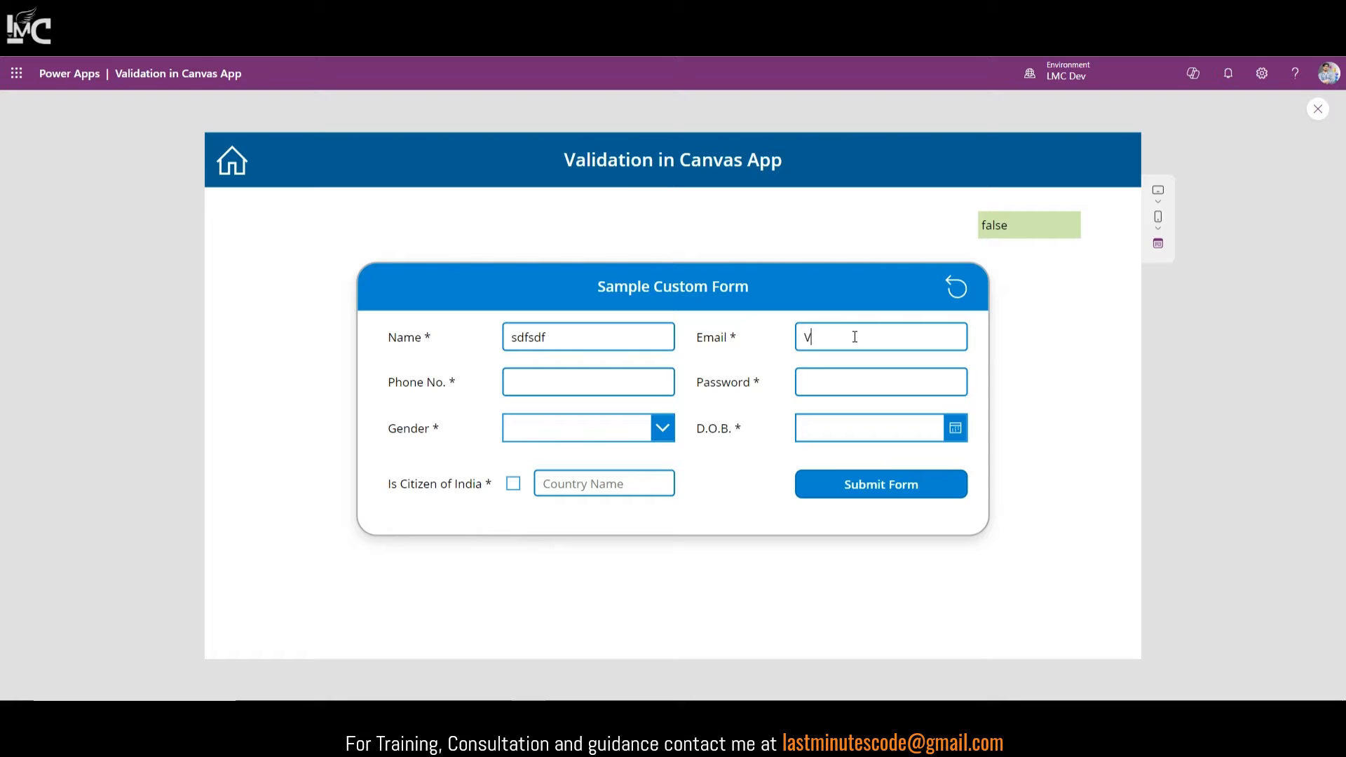
{"action": "type", "text": "inaysdad"}
{"action": "left_click_drag", "start_coordinate": [872, 336], "coordinate": [760, 345]}
{"action": "type", "text": "Amit"}
{"action": "key", "text": "ctrl+a"}
{"action": "type", "text": "vinay"}
{"action": "key", "text": "Home"}
{"action": "key", "text": "Delete"}
{"action": "type", "text": "V"}
{"action": "key", "text": "ctrl+a"}
{"action": "key", "text": "BackSpace"}
{"action": "left_click", "coordinate": [1318, 111]}
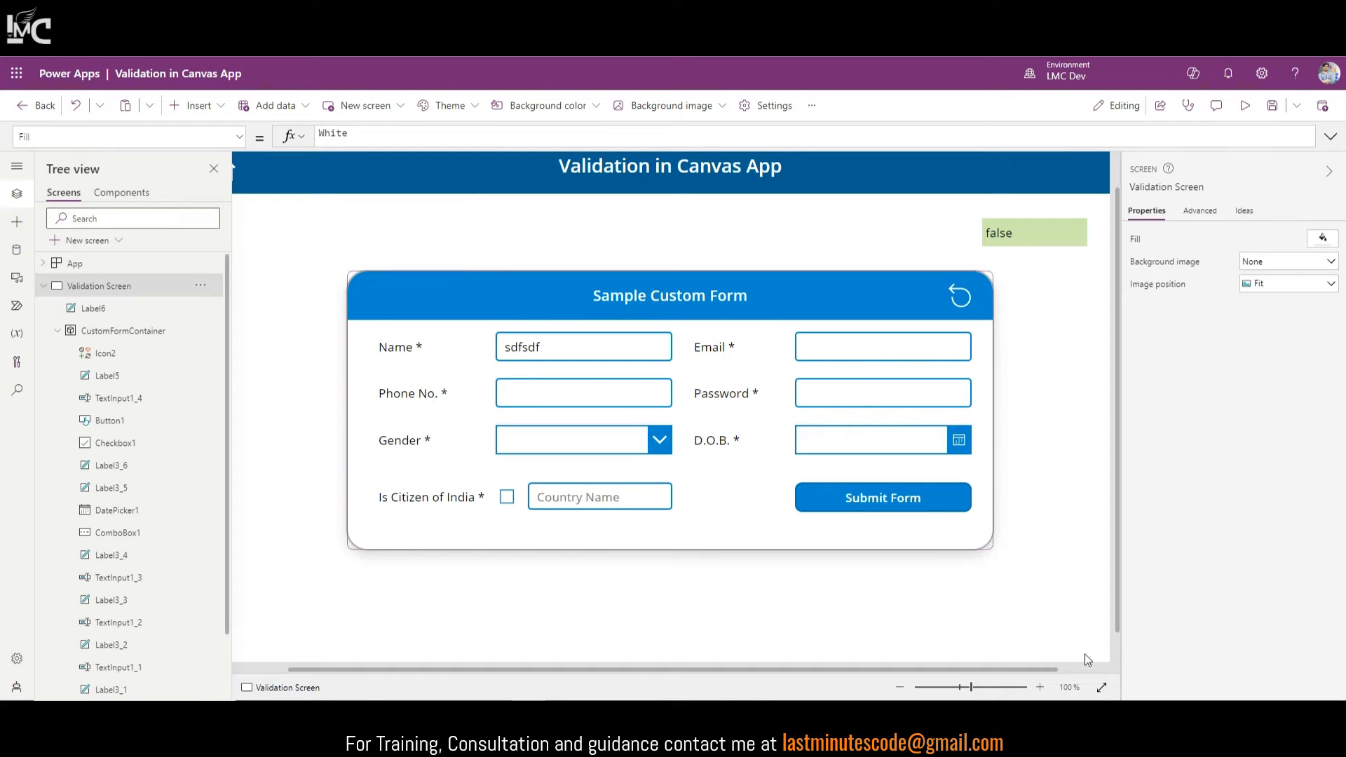
Step: Replace the quoted sample name in the label's IsMatch formula with Match.Email
{"action": "left_click", "coordinate": [800, 357]}
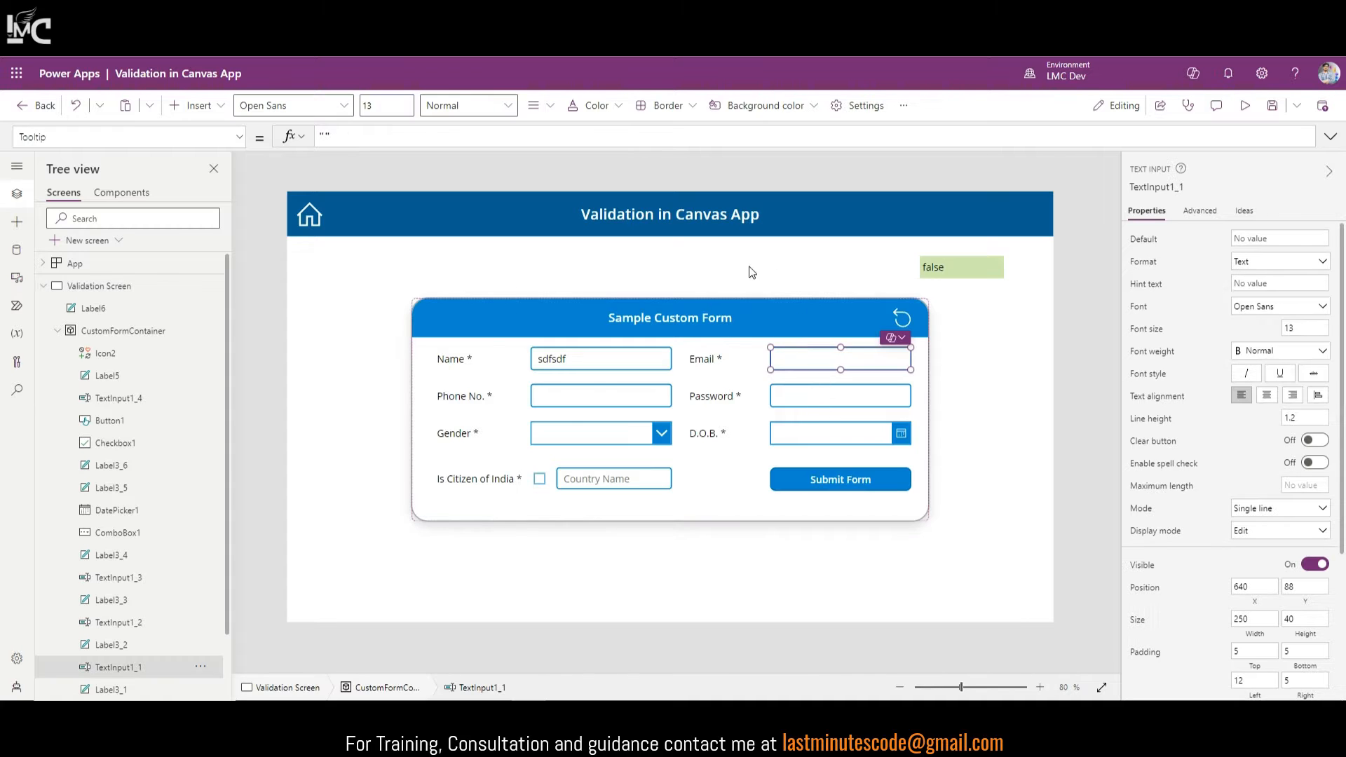
{"action": "left_click", "coordinate": [932, 264]}
{"action": "left_click", "coordinate": [497, 139]}
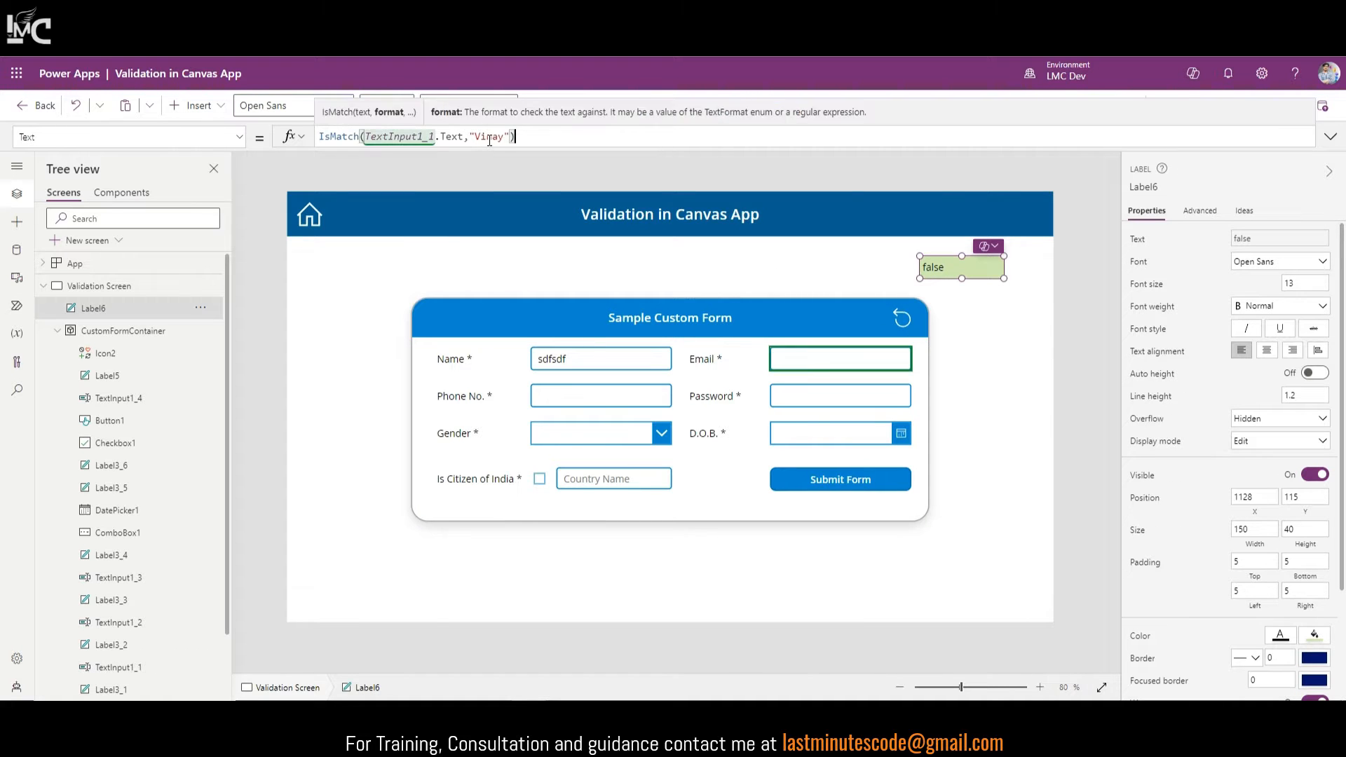
{"action": "left_click_drag", "start_coordinate": [470, 134], "coordinate": [510, 137]}
{"action": "double_click", "coordinate": [489, 138]}
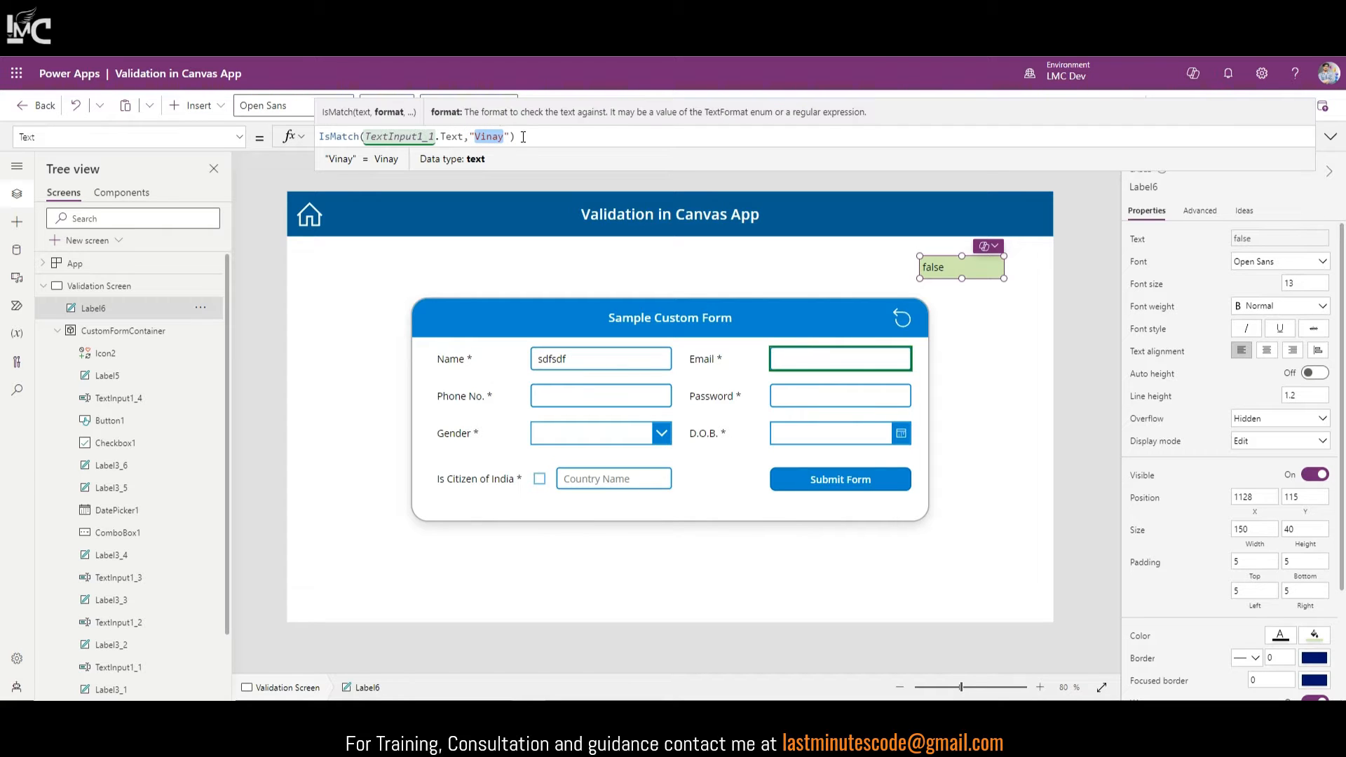
{"action": "mouse_move", "coordinate": [516, 136]}
{"action": "left_mouse_down"}
{"action": "mouse_move", "coordinate": [470, 136]}
{"action": "mouse_move", "coordinate": [516, 136]}
{"action": "left_mouse_up"}
{"action": "left_click", "coordinate": [471, 136]}
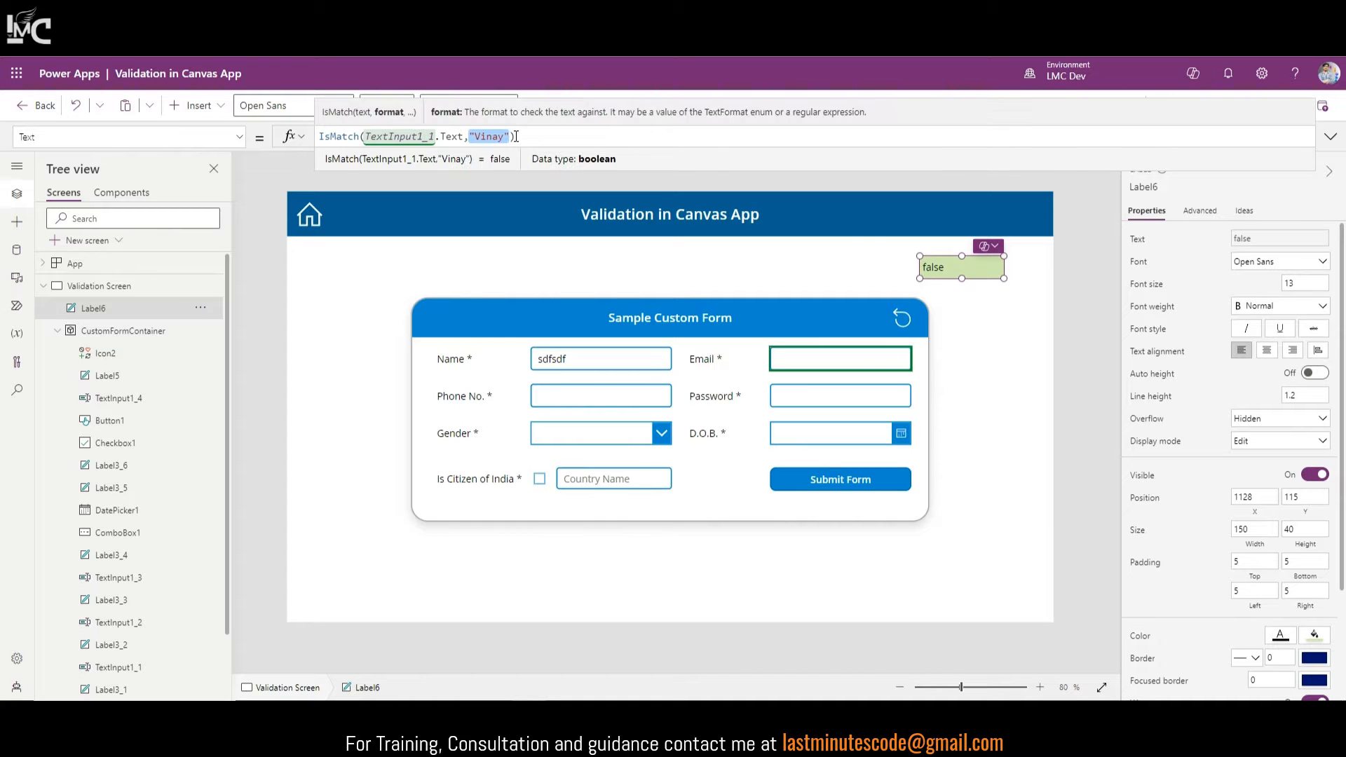
{"action": "type", "text": "Mact"}
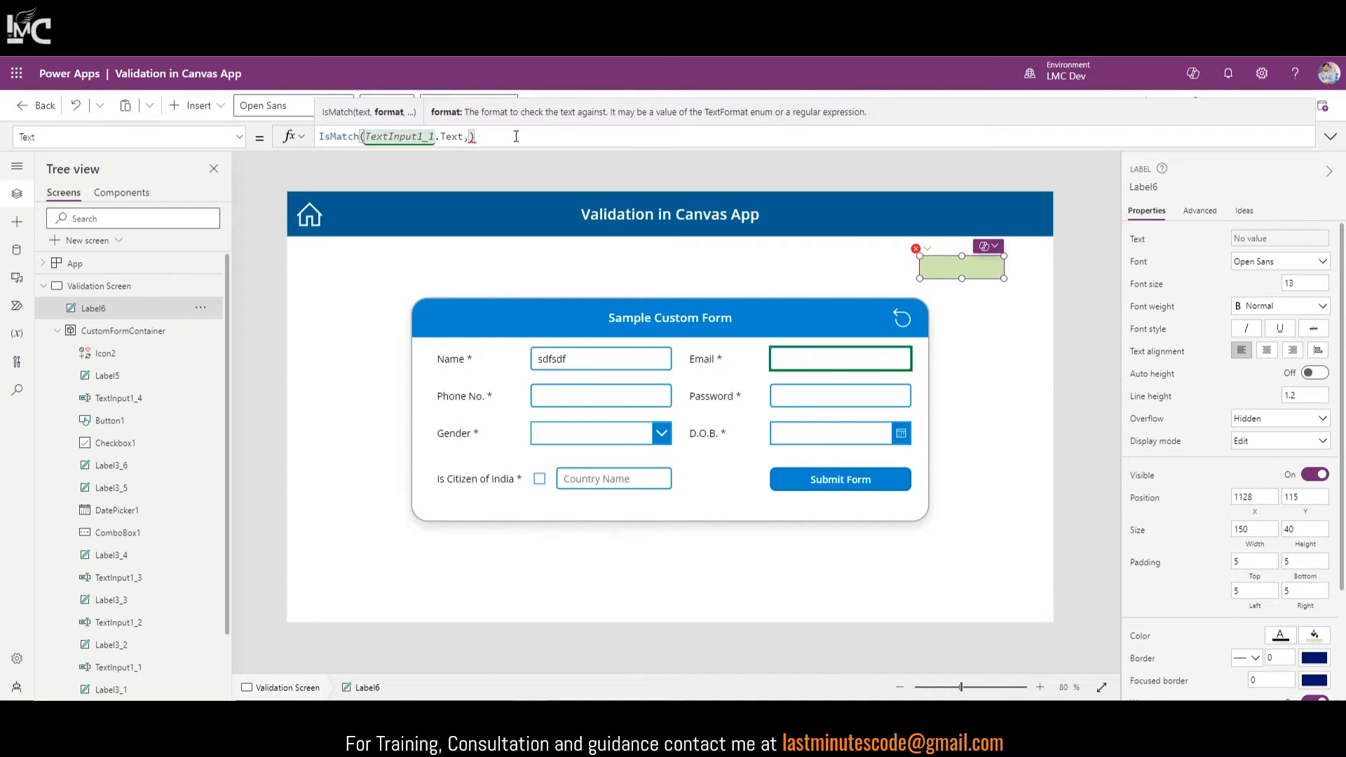
{"action": "key", "text": "BackSpace"}
{"action": "key", "text": "BackSpace"}
{"action": "type", "text": "tch.Email"}
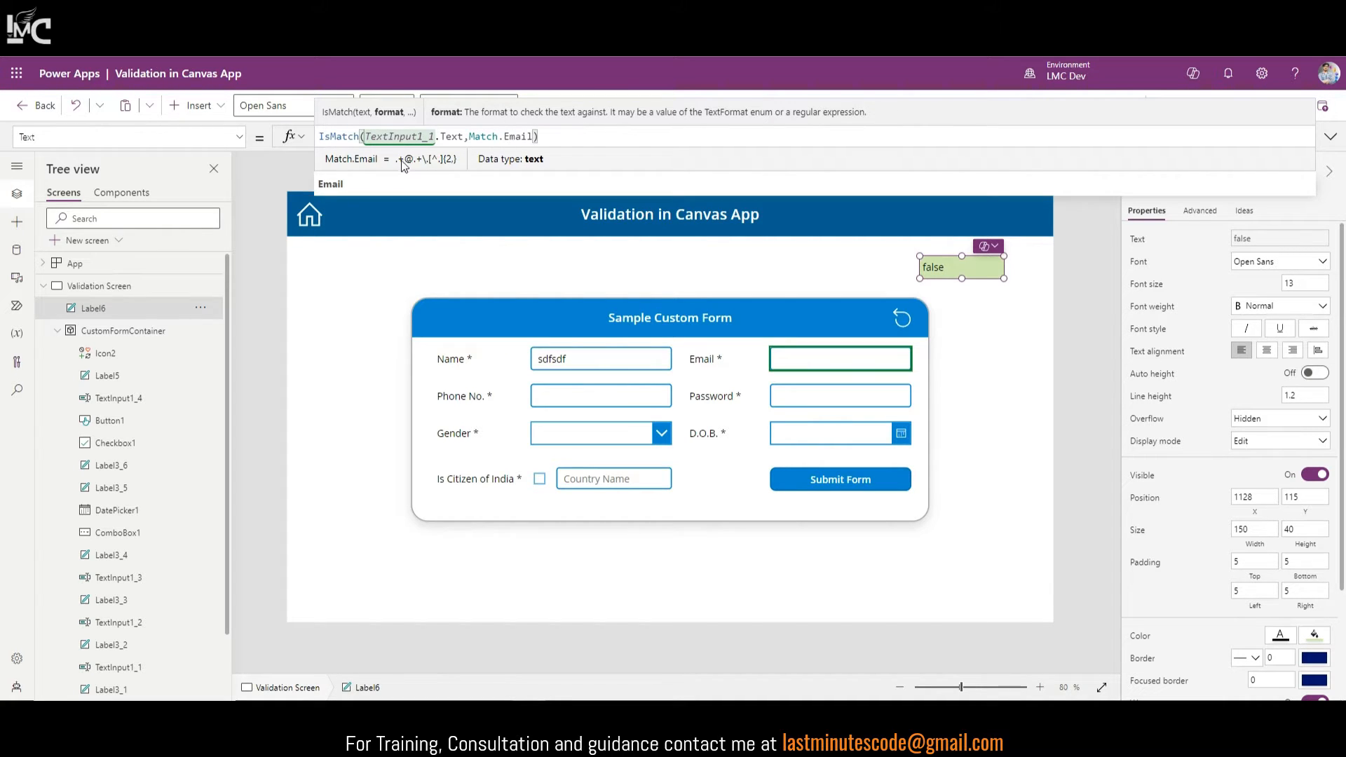
{"action": "left_click", "coordinate": [383, 186]}
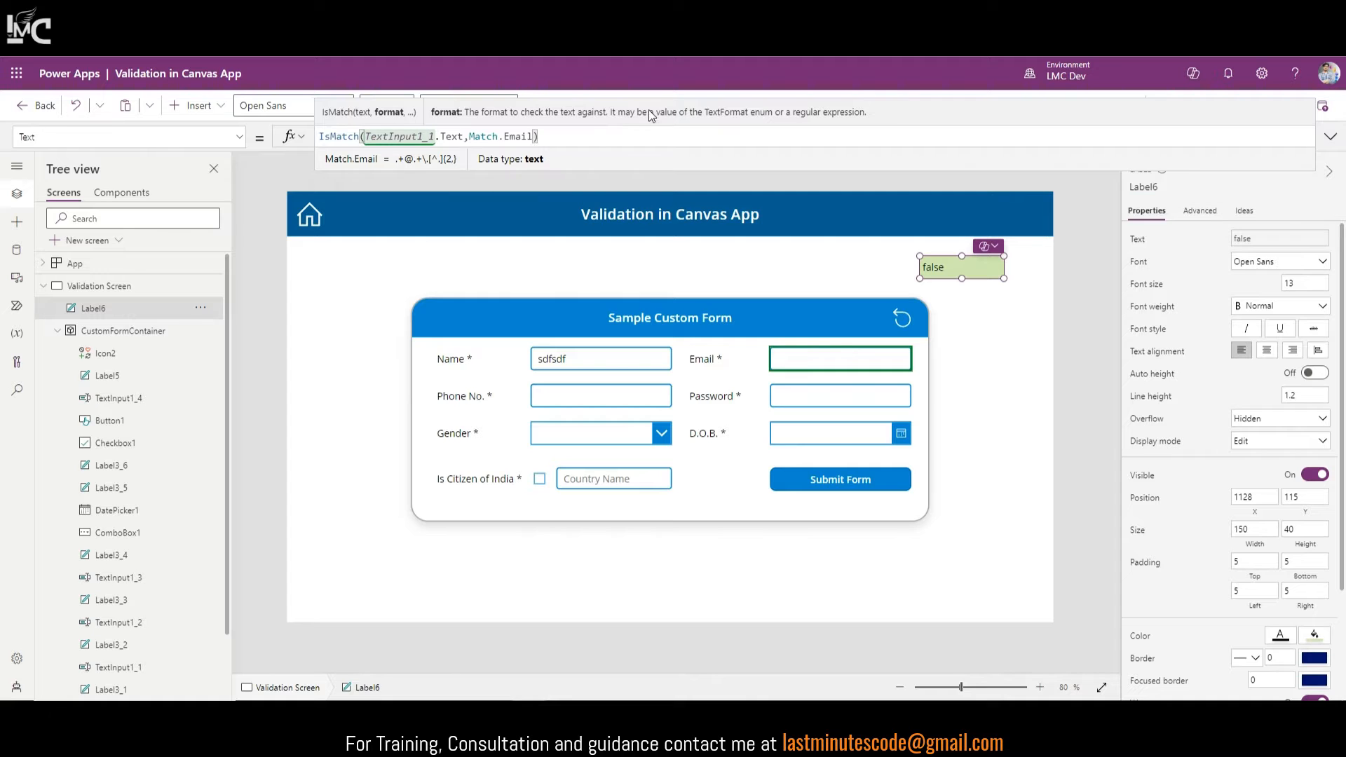
{"action": "left_click", "coordinate": [595, 139]}
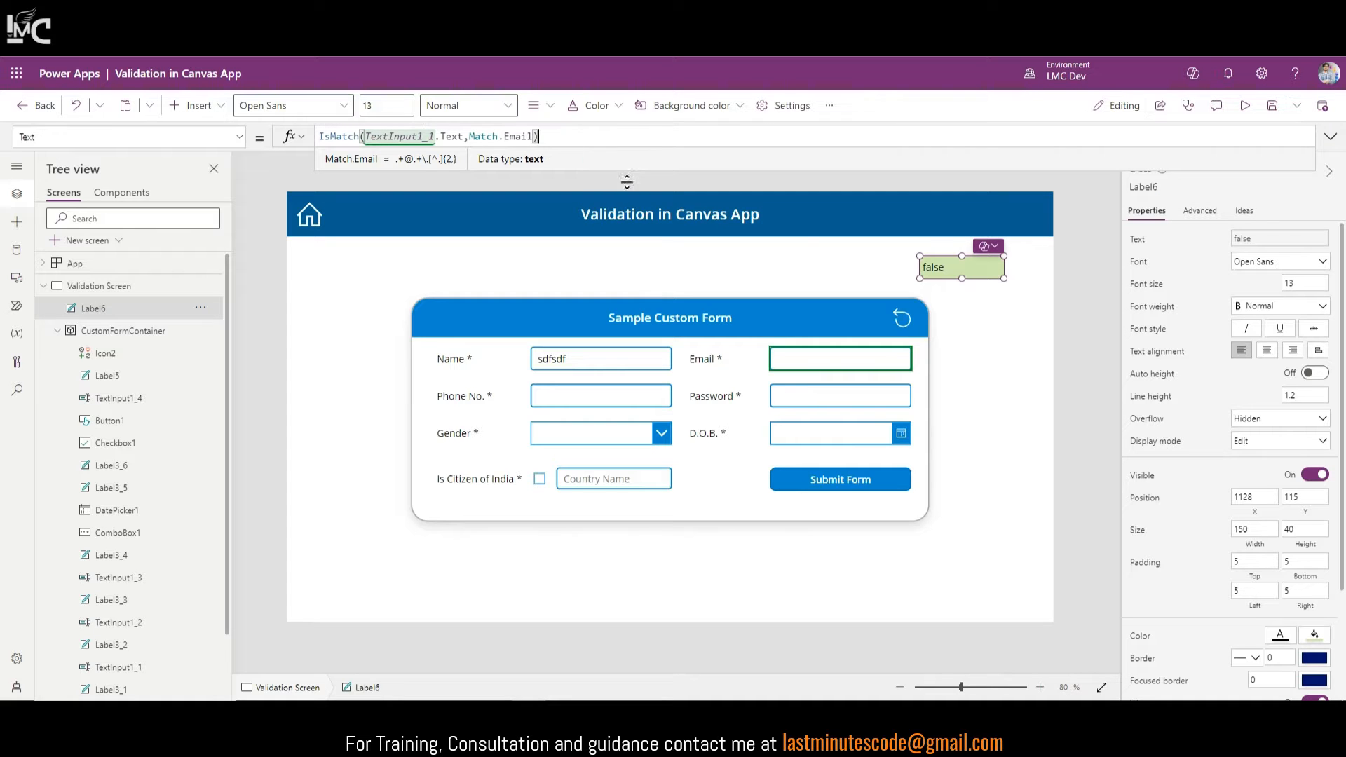
Step: Preview the form, enter a valid Gmail address in Email so the label reads true, then close preview
{"action": "left_click", "coordinate": [1246, 105]}
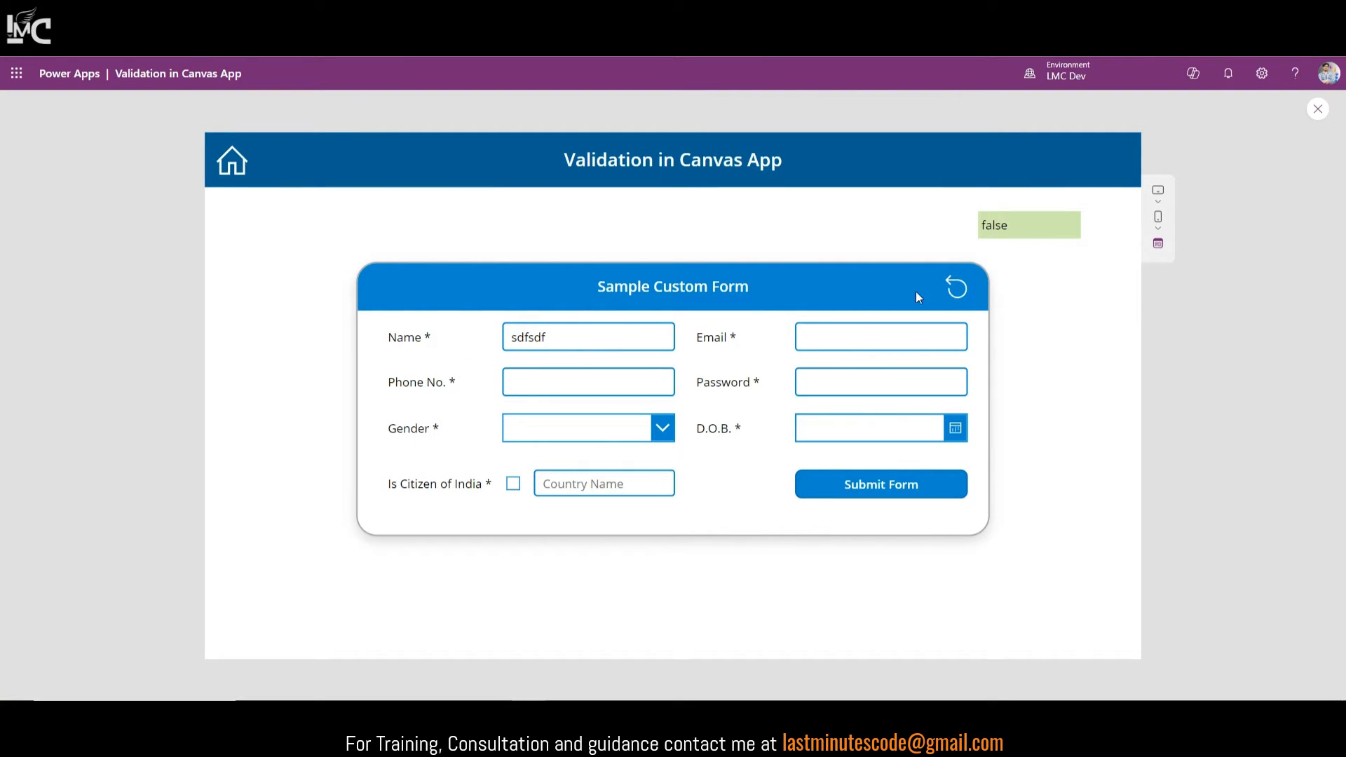
{"action": "left_click", "coordinate": [886, 339]}
{"action": "type", "text": "Vinay"}
{"action": "key", "text": "BackSpace"}
{"action": "key", "text": "BackSpace"}
{"action": "key", "text": "BackSpace"}
{"action": "key", "text": "BackSpace"}
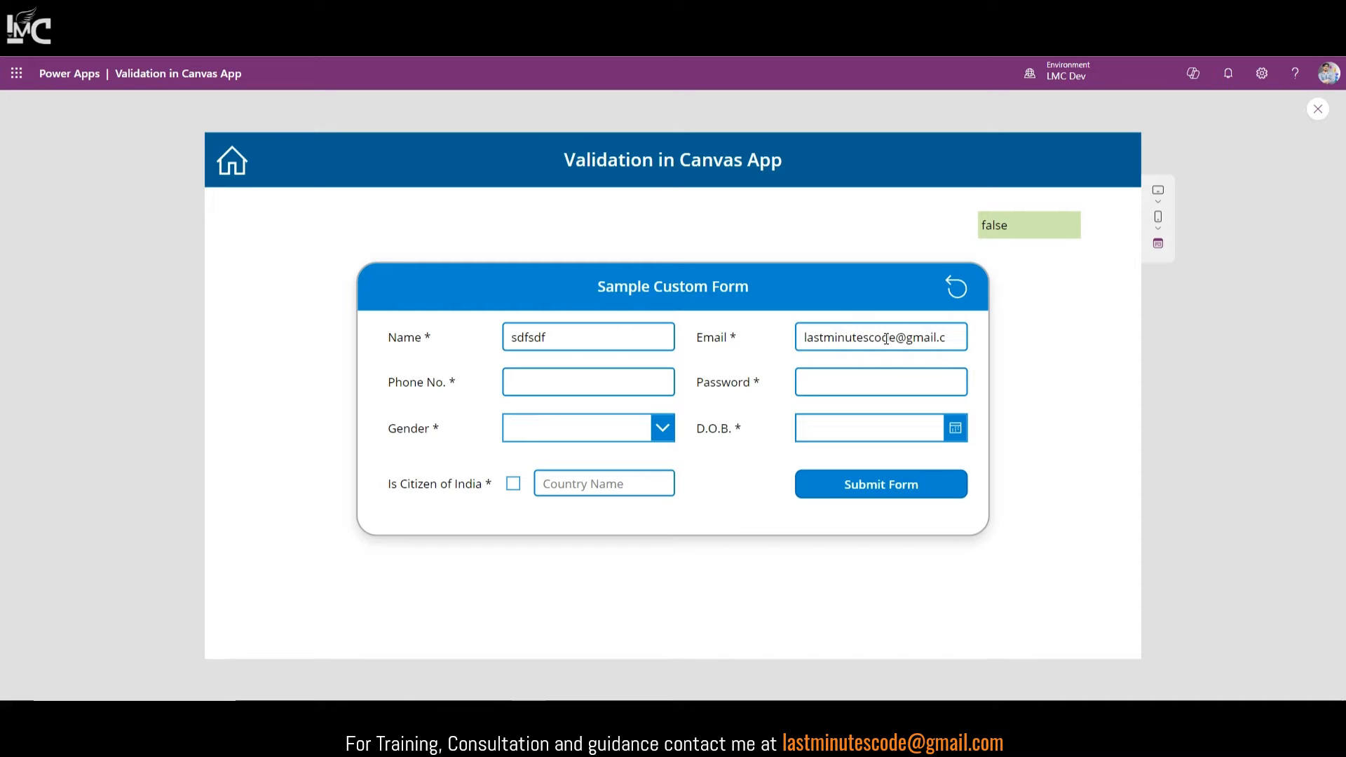
{"action": "left_click_drag", "start_coordinate": [805, 337], "coordinate": [956, 336]}
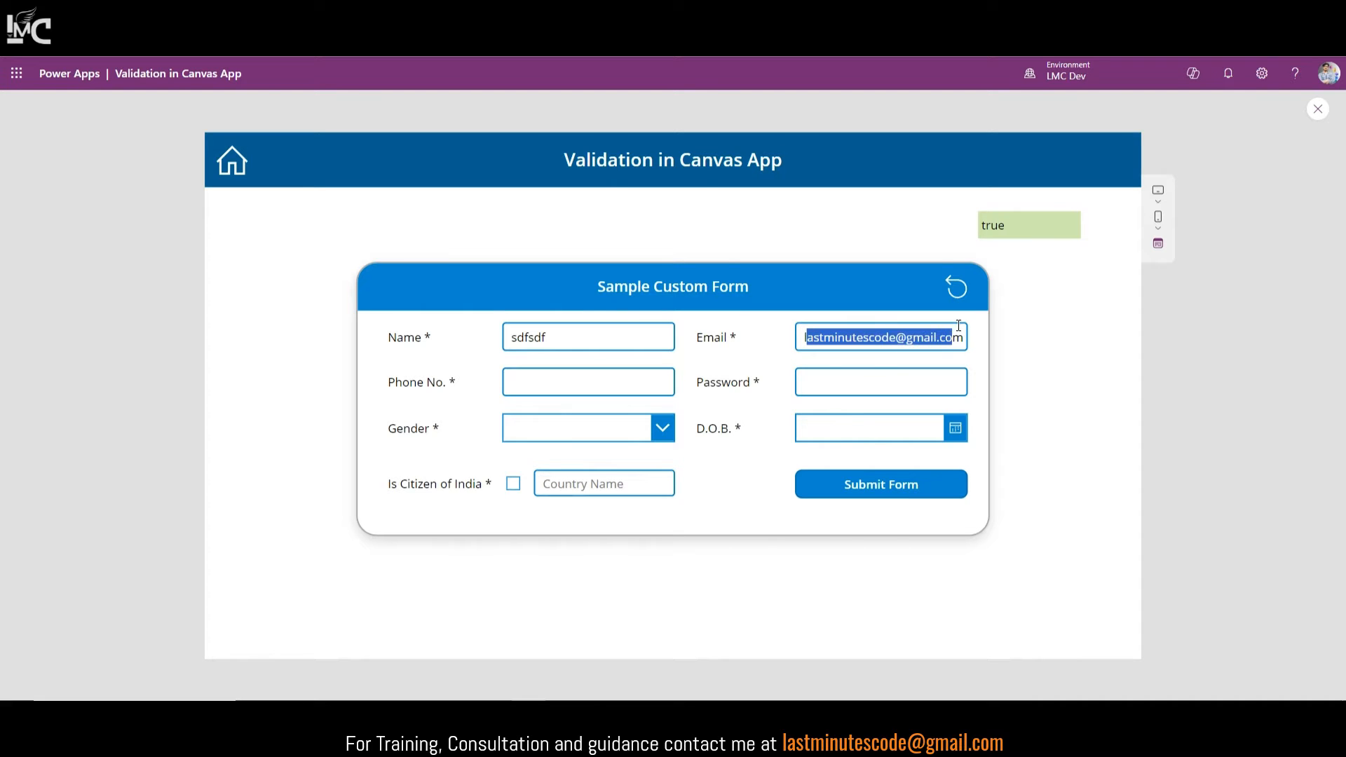
{"action": "left_click", "coordinate": [984, 353]}
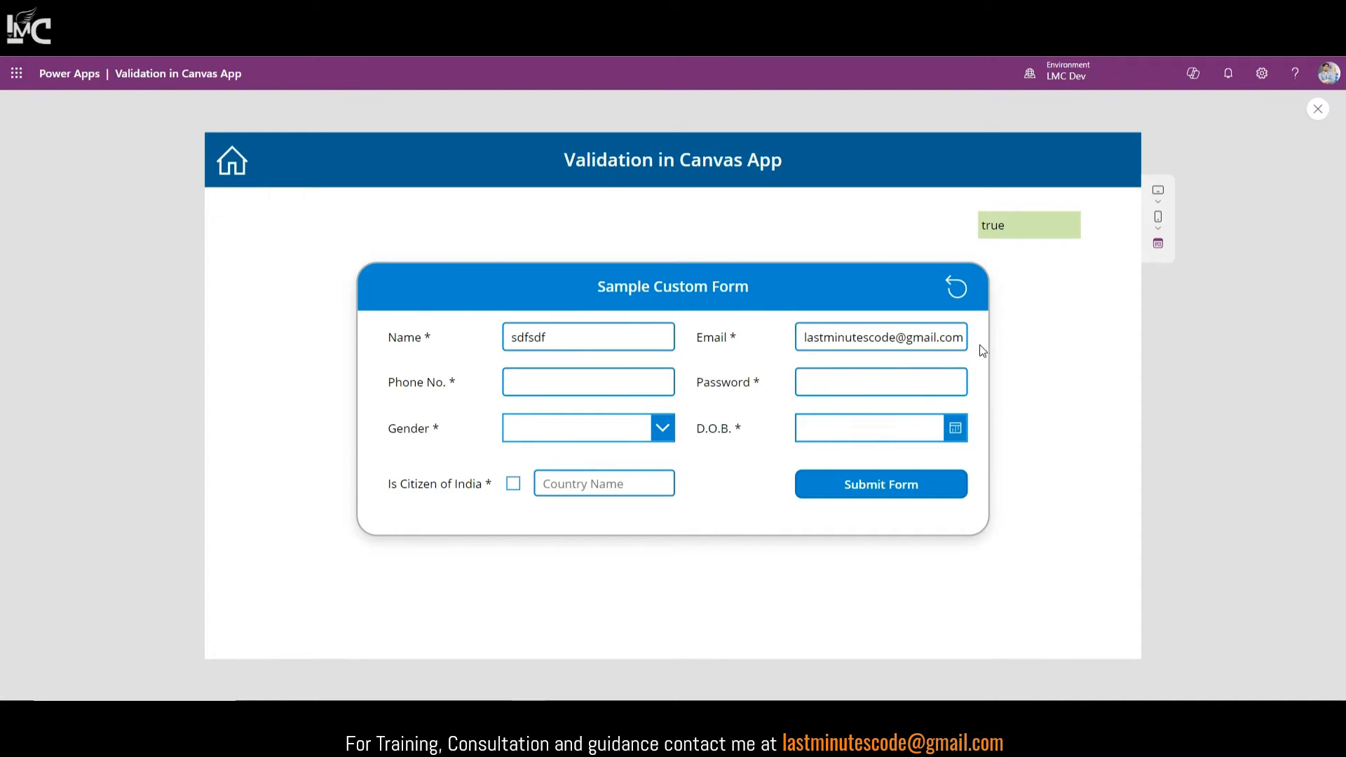
{"action": "left_click_drag", "start_coordinate": [807, 337], "coordinate": [960, 334]}
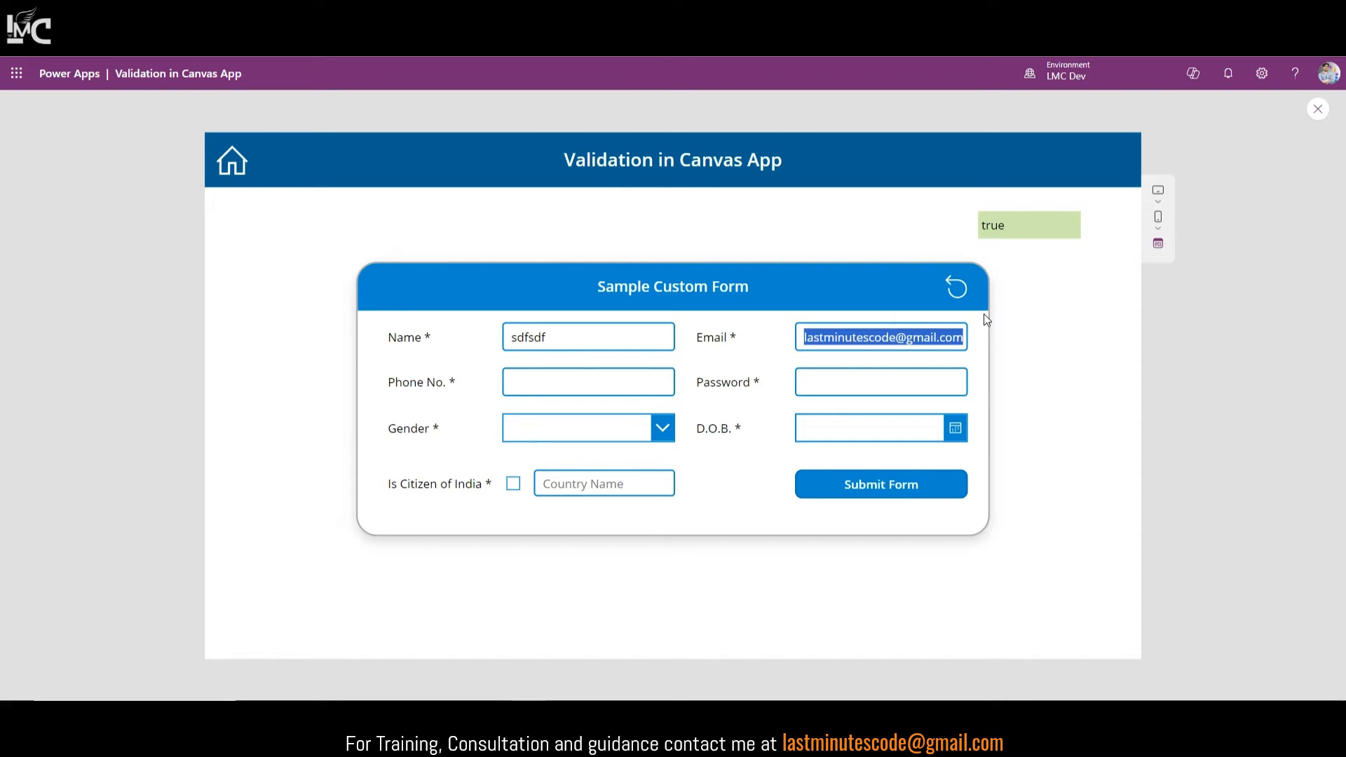
{"action": "left_click", "coordinate": [984, 328]}
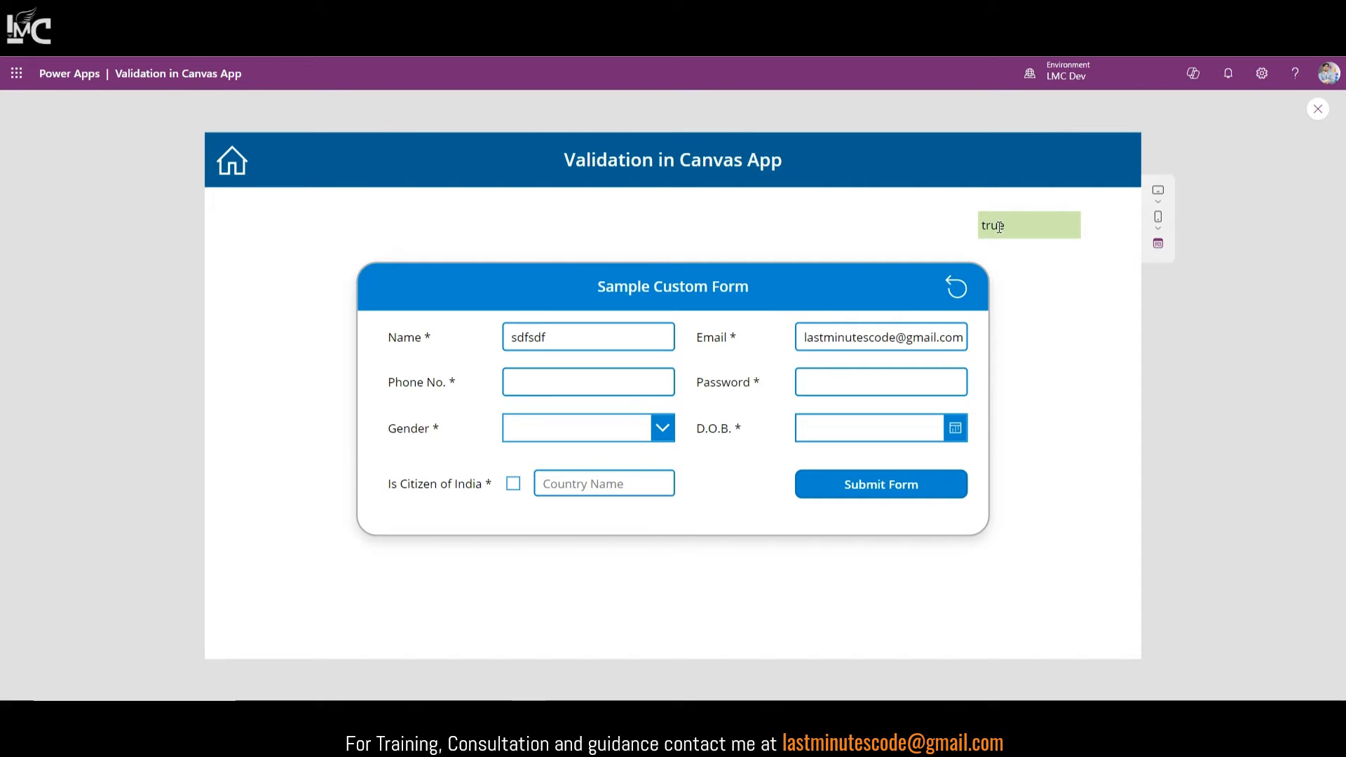
{"action": "left_click", "coordinate": [1319, 109]}
{"action": "left_click", "coordinate": [1038, 223]}
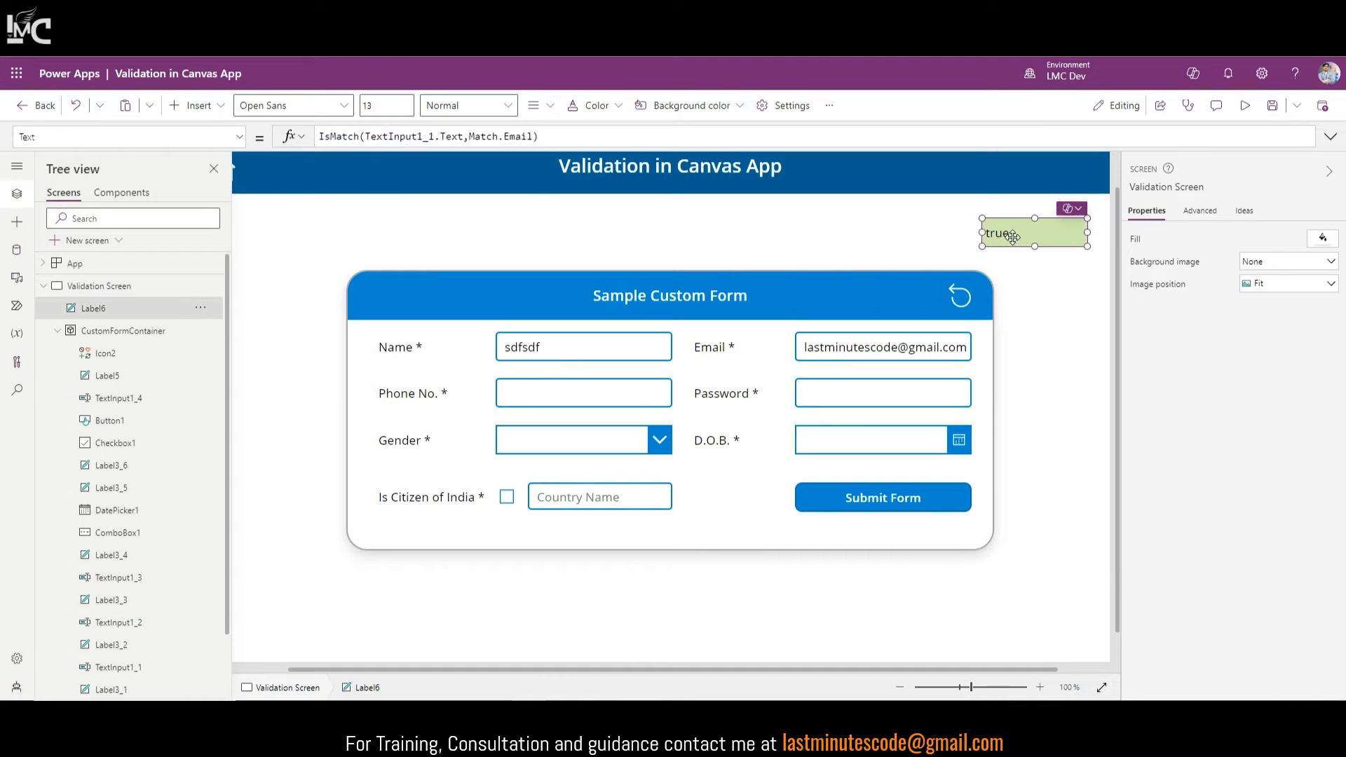
Step: Add '|| IsMatch(TextInput1_1.Text, Match.Email)', copied from the label, to the Submit button's OnSelect condition
{"action": "left_click", "coordinate": [520, 136]}
{"action": "key", "text": "ctrl+a"}
{"action": "key", "text": "ctrl+c"}
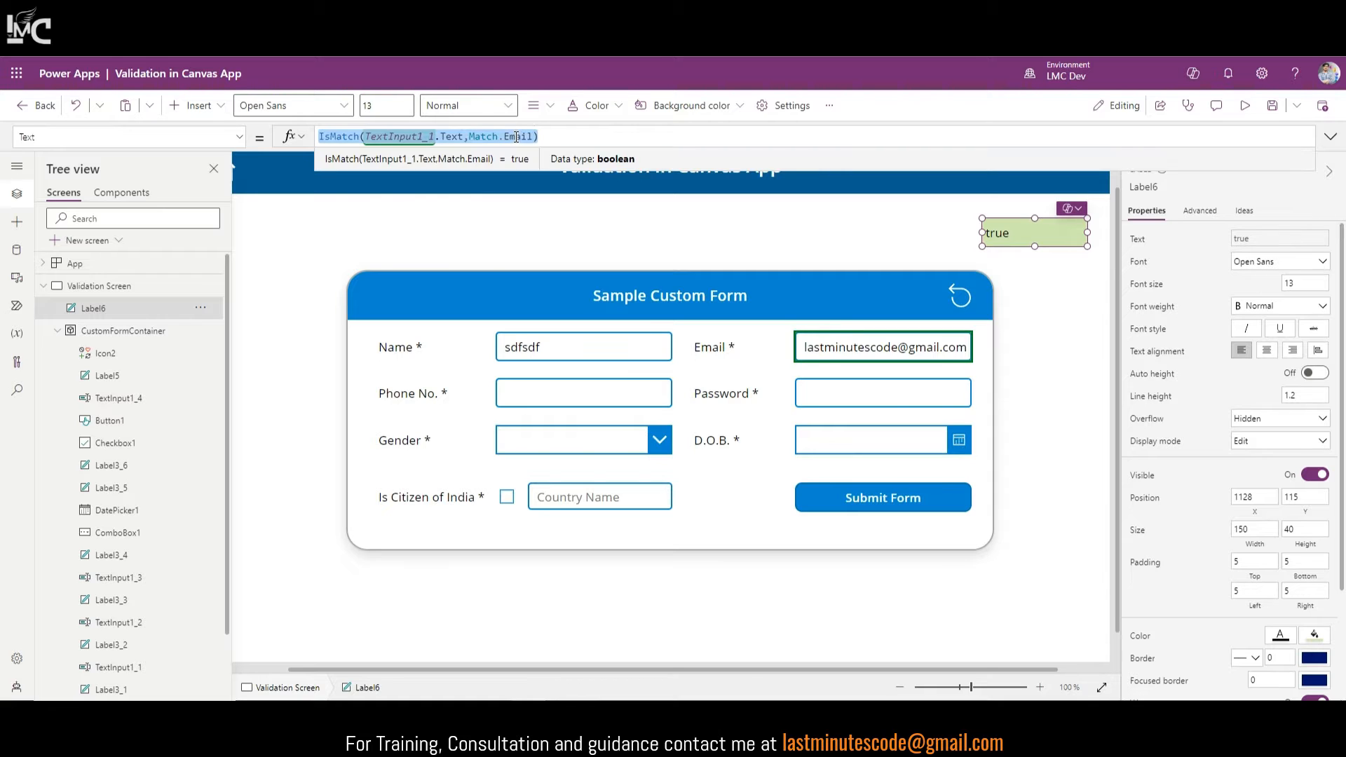
{"action": "left_click", "coordinate": [866, 503]}
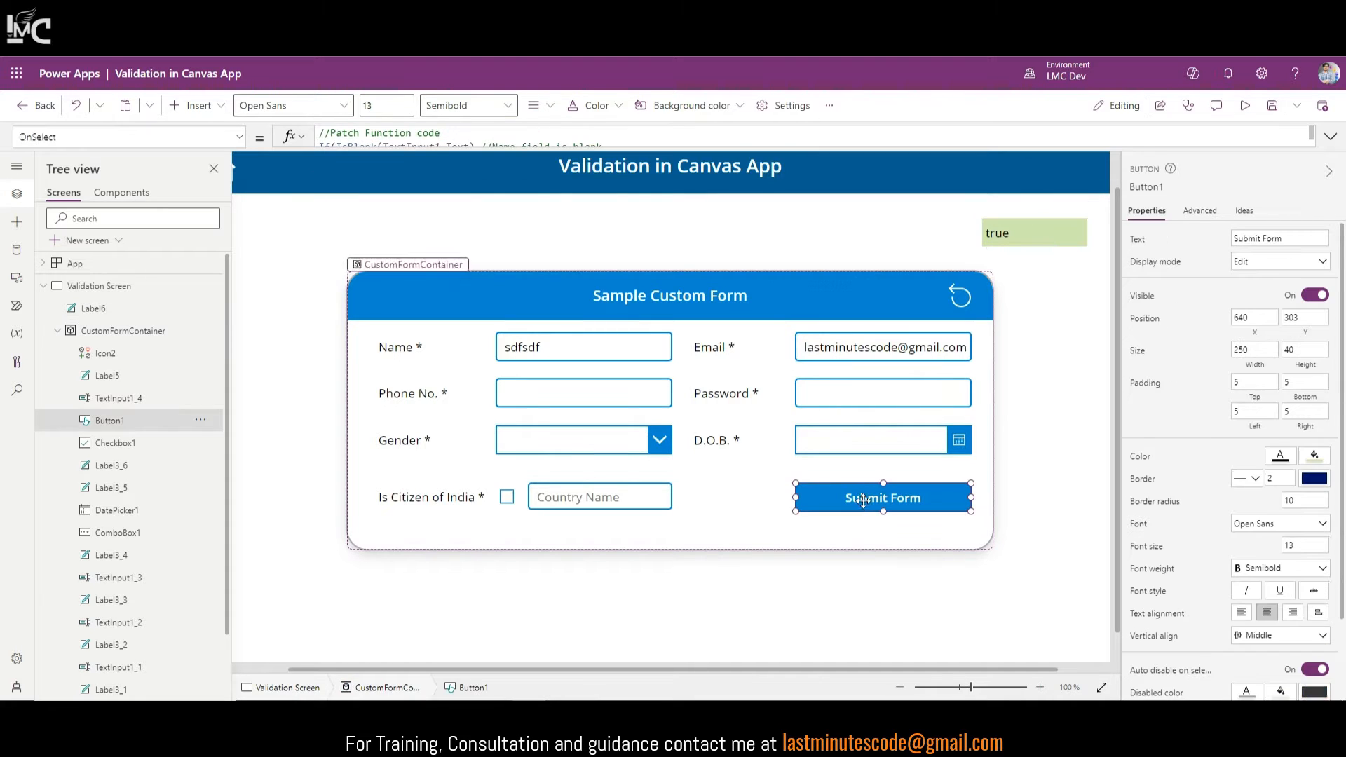
{"action": "left_click", "coordinate": [1330, 136]}
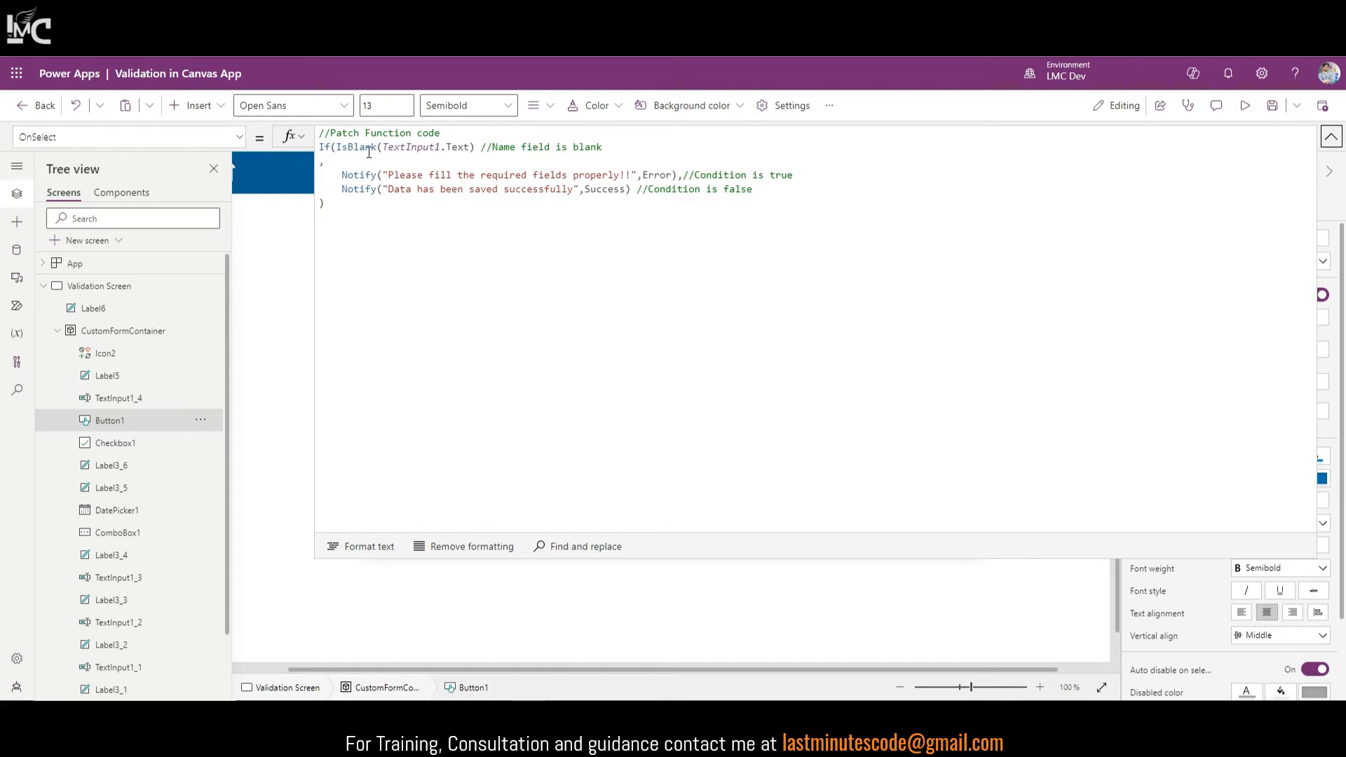
{"action": "left_click_drag", "start_coordinate": [337, 149], "coordinate": [478, 149]}
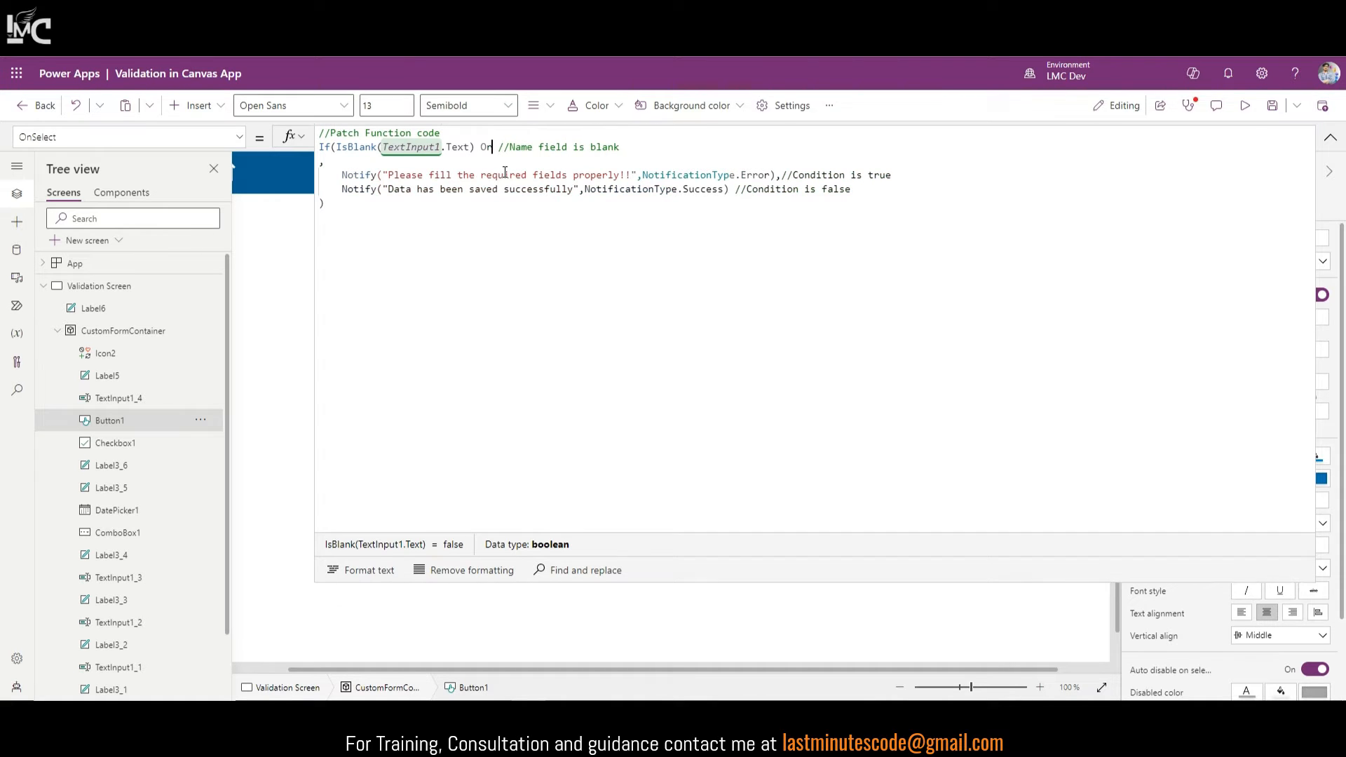
{"action": "type", "text": "||"}
{"action": "key", "text": "ctrl+v"}
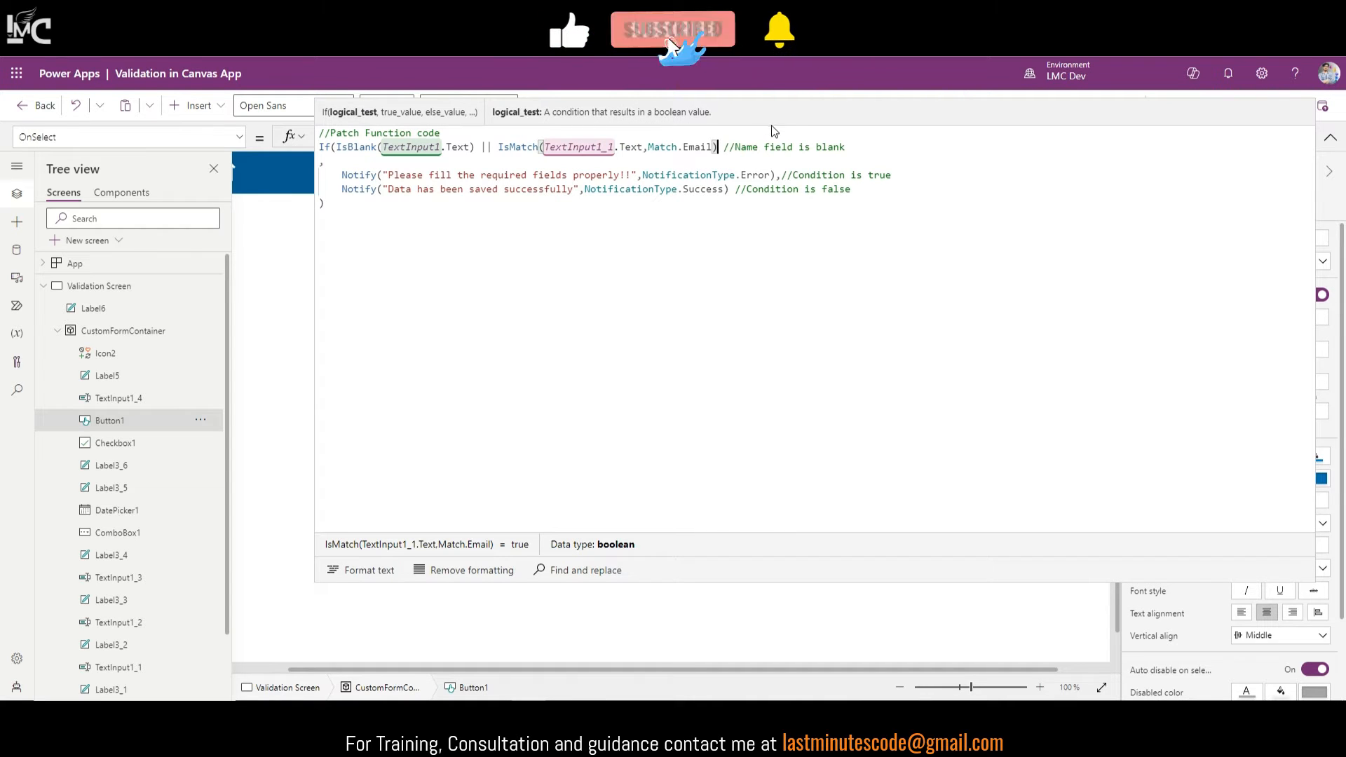
Step: Append ', Email field' to the condition's comment, check both control references, then run the preview
{"action": "left_click", "coordinate": [857, 151]}
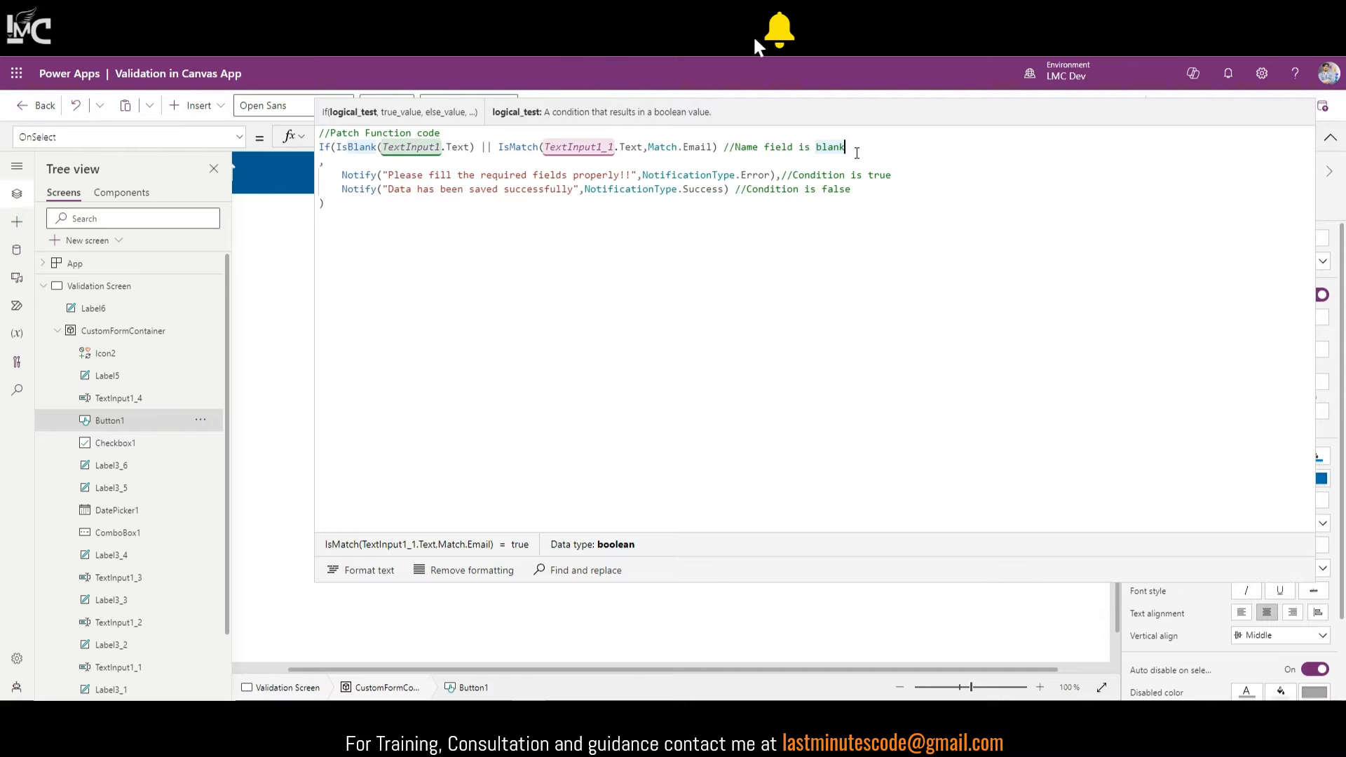
{"action": "type", "text": ", Emai"}
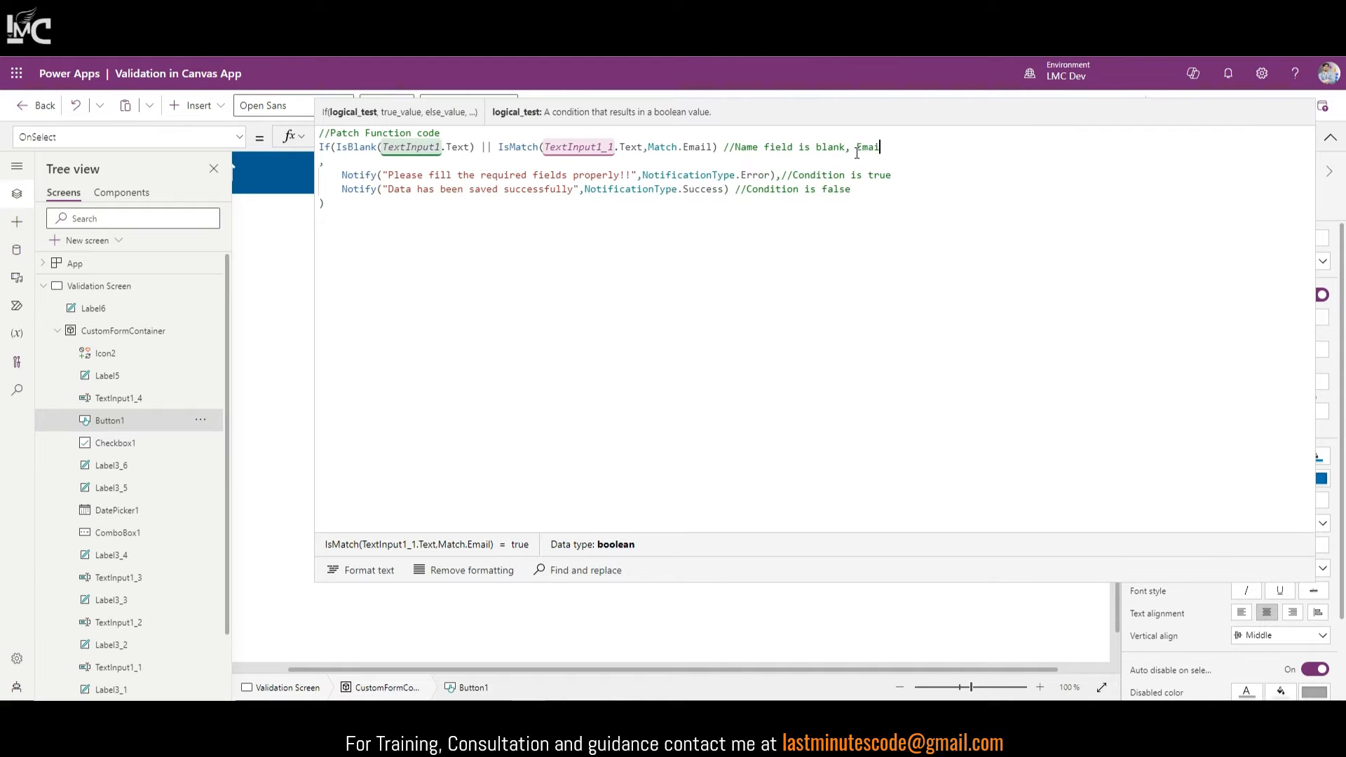
{"action": "type", "text": "l field"}
{"action": "double_click", "coordinate": [605, 147]}
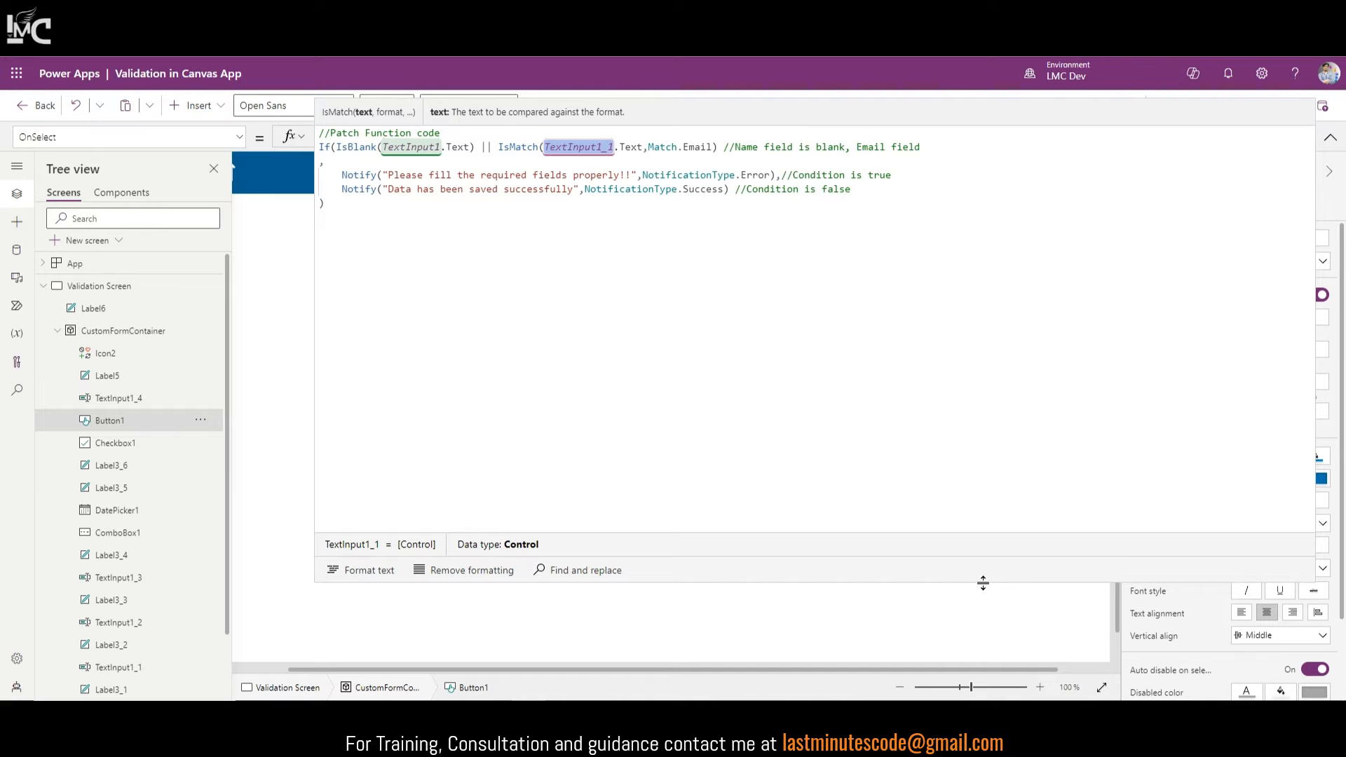
{"action": "left_click_drag", "start_coordinate": [982, 582], "coordinate": [943, 226]}
{"action": "double_click", "coordinate": [432, 148]}
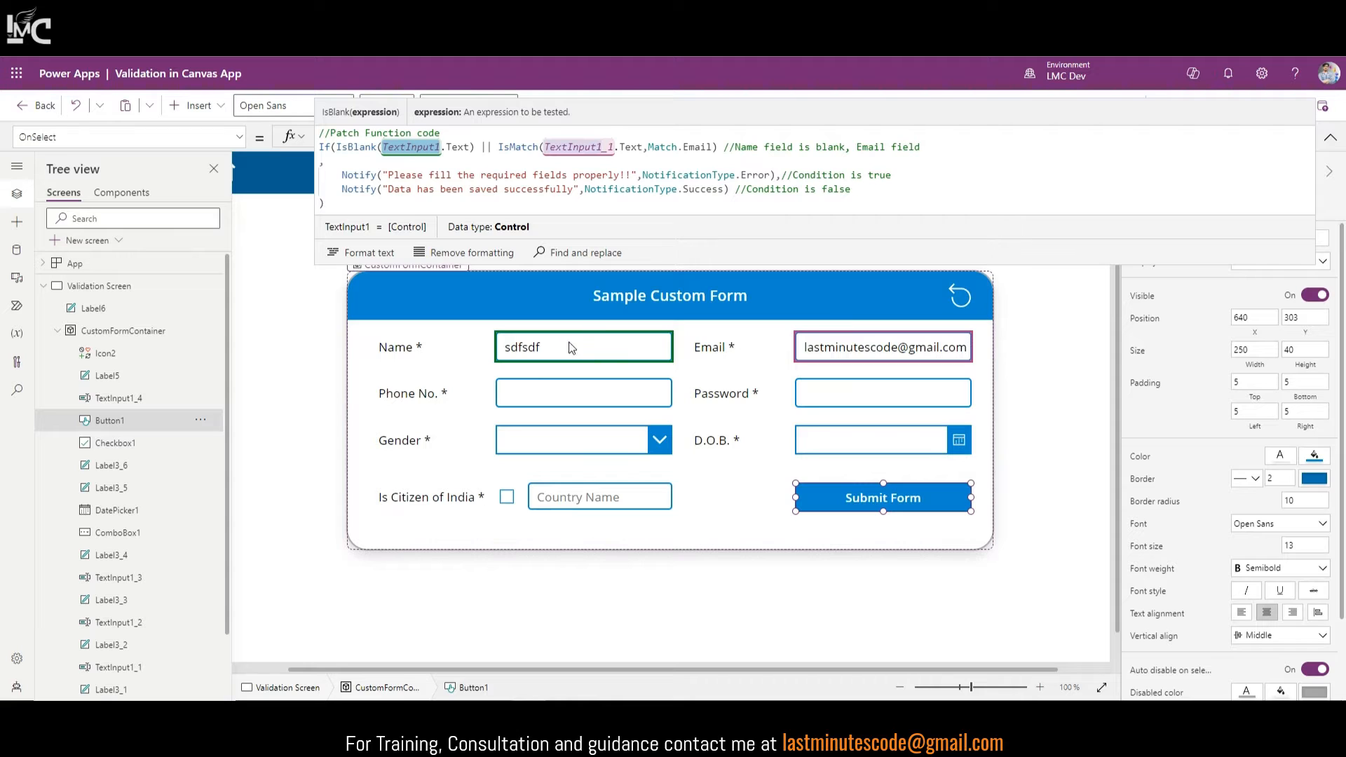
{"action": "left_click", "coordinate": [587, 145]}
{"action": "double_click", "coordinate": [586, 145]}
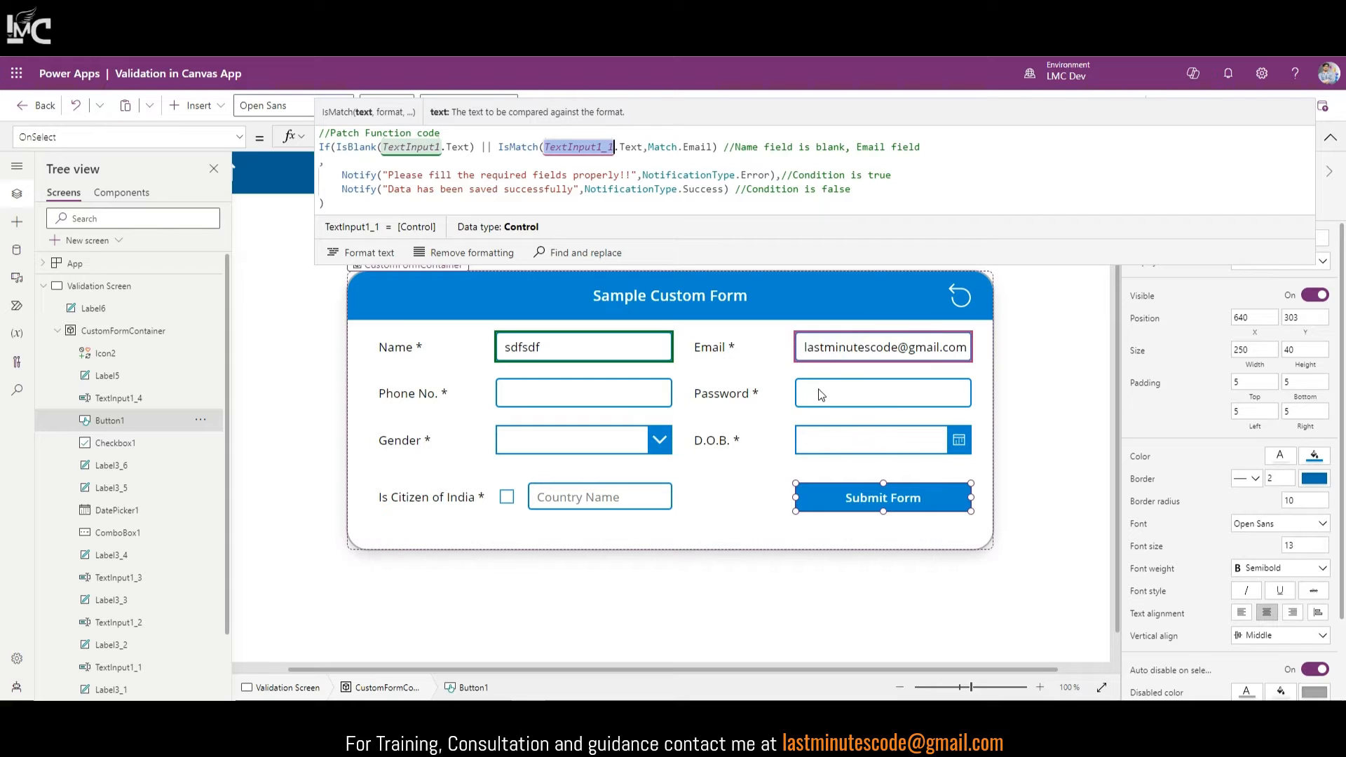
{"action": "left_click", "coordinate": [1330, 138]}
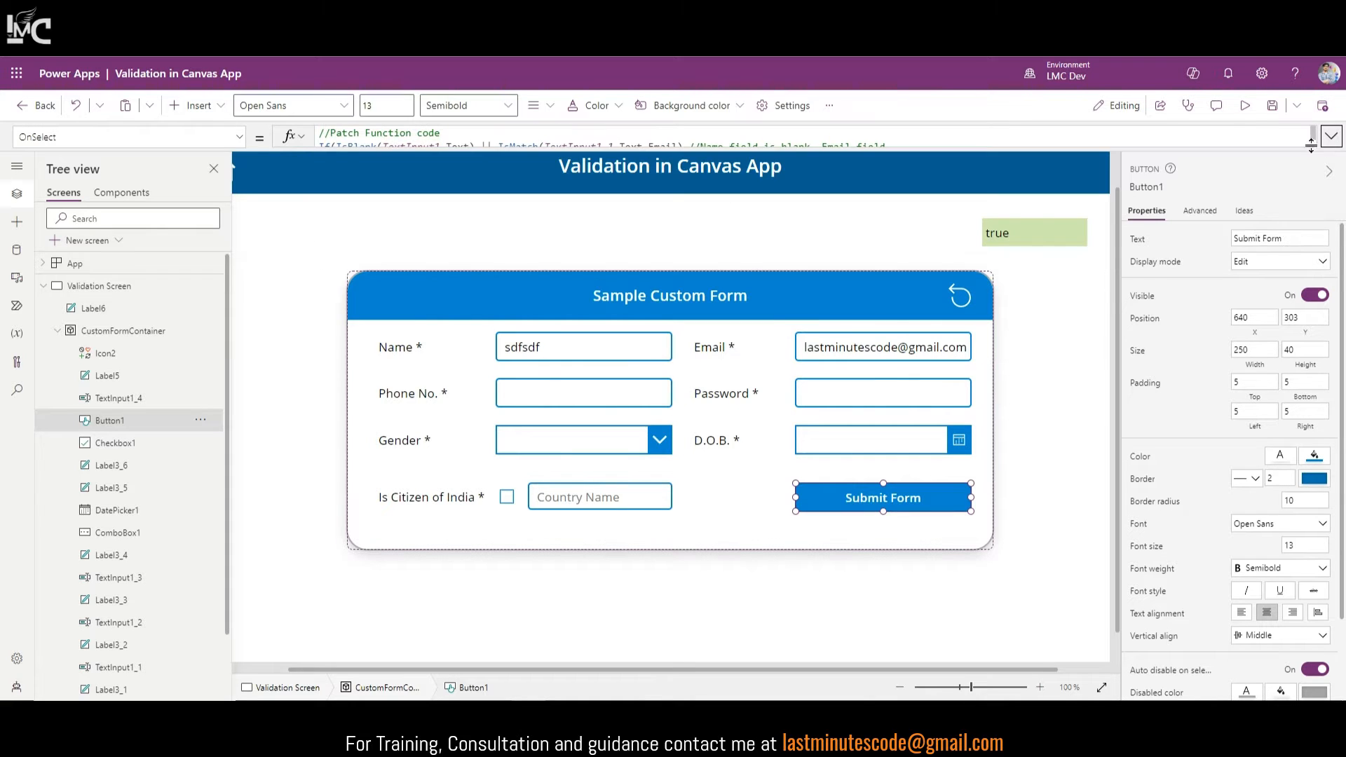
{"action": "left_click", "coordinate": [1242, 107]}
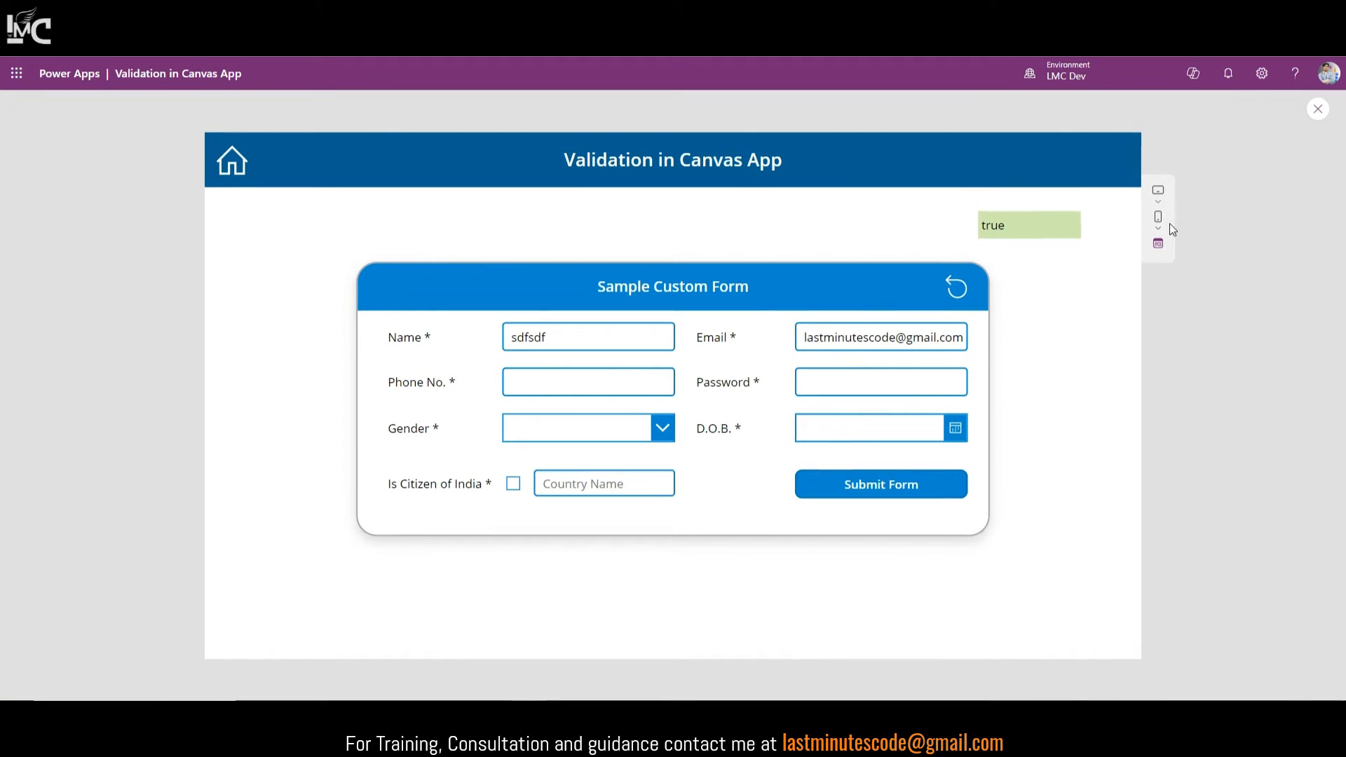
Step: Submit lastminutescodecom as the email and see it still reports a successful save
{"action": "left_click", "coordinate": [940, 337]}
{"action": "key", "text": "BackSpace"}
{"action": "key", "text": "BackSpace"}
{"action": "key", "text": "BackSpace"}
{"action": "key", "text": "BackSpace"}
{"action": "key", "text": "BackSpace"}
{"action": "key", "text": "BackSpace"}
{"action": "key", "text": "BackSpace"}
{"action": "left_click", "coordinate": [838, 493]}
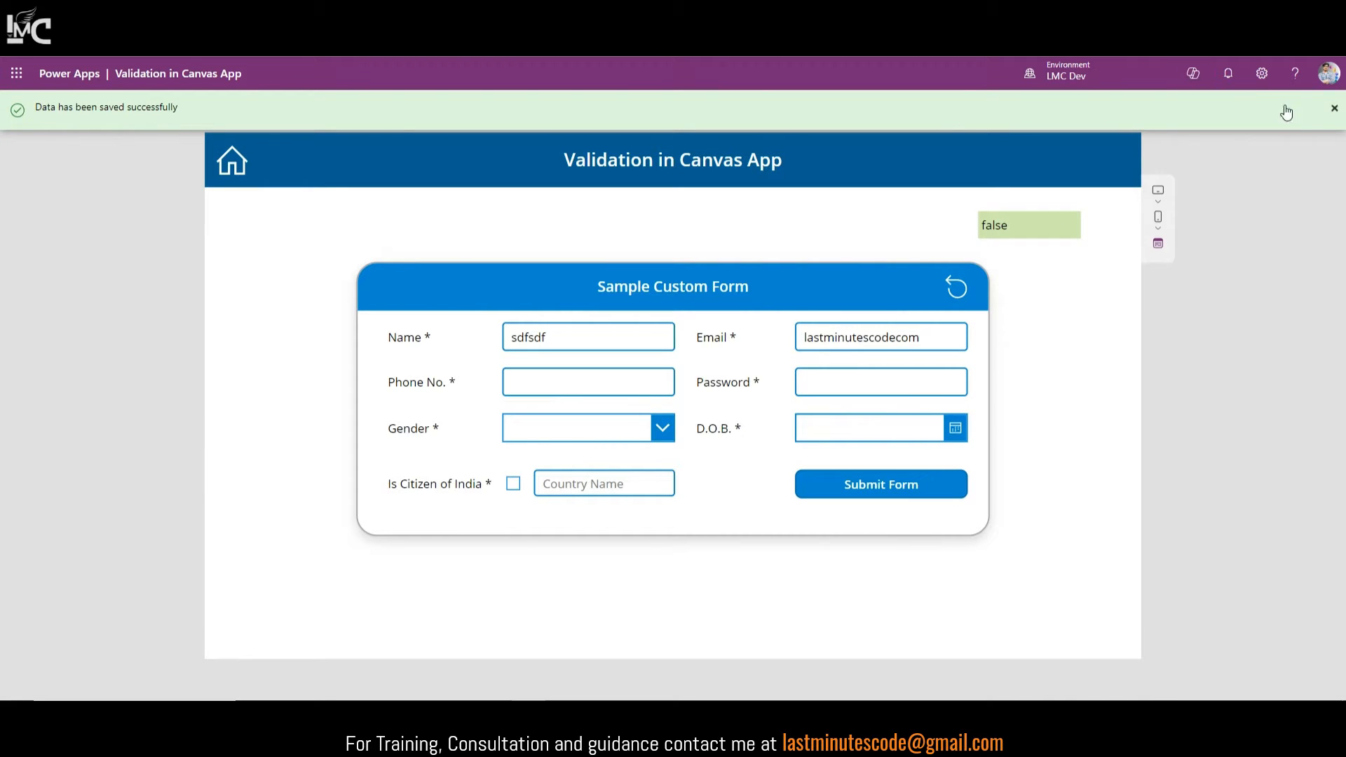
{"action": "left_click", "coordinate": [1335, 111]}
{"action": "left_click", "coordinate": [1316, 111]}
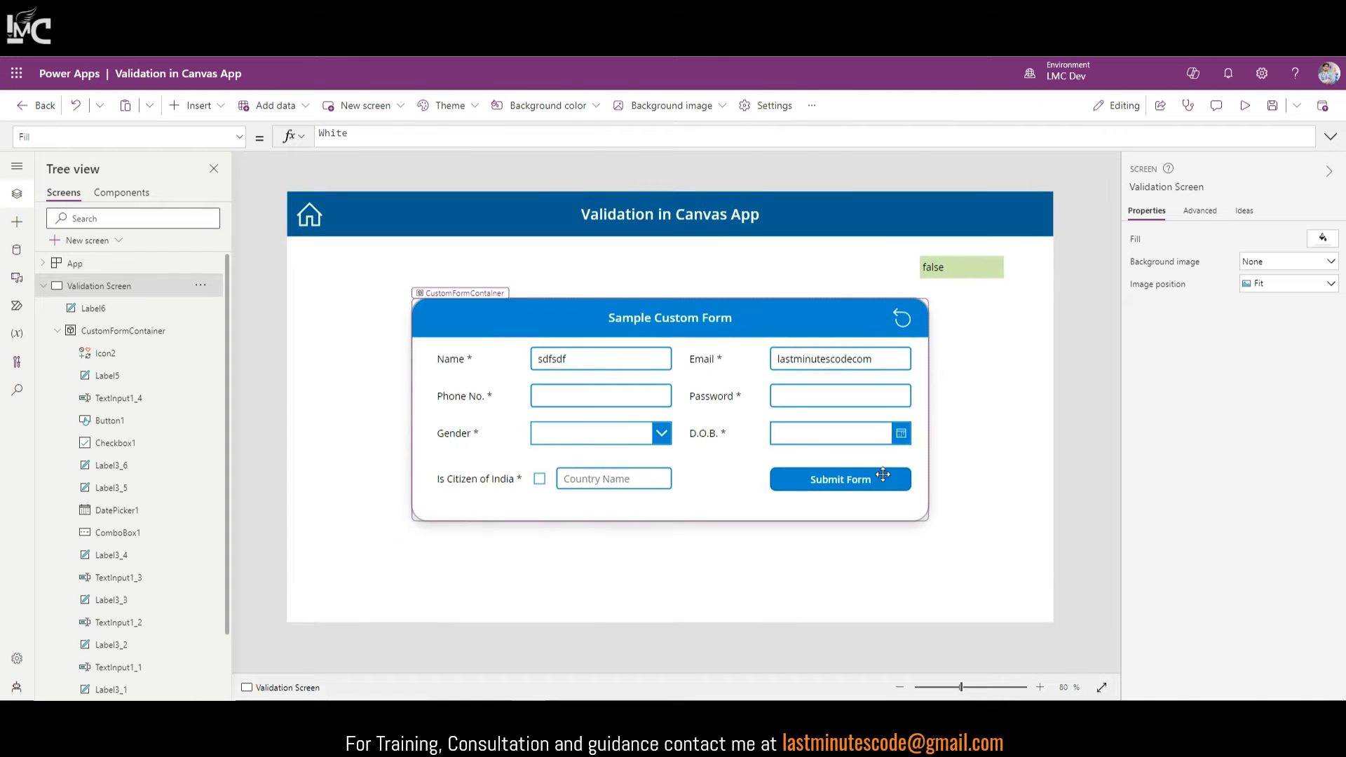
Step: Negate the email check to !IsMatch in Button1's OnSelect formula and review the error message
{"action": "left_click", "coordinate": [842, 480]}
{"action": "left_click", "coordinate": [1331, 137]}
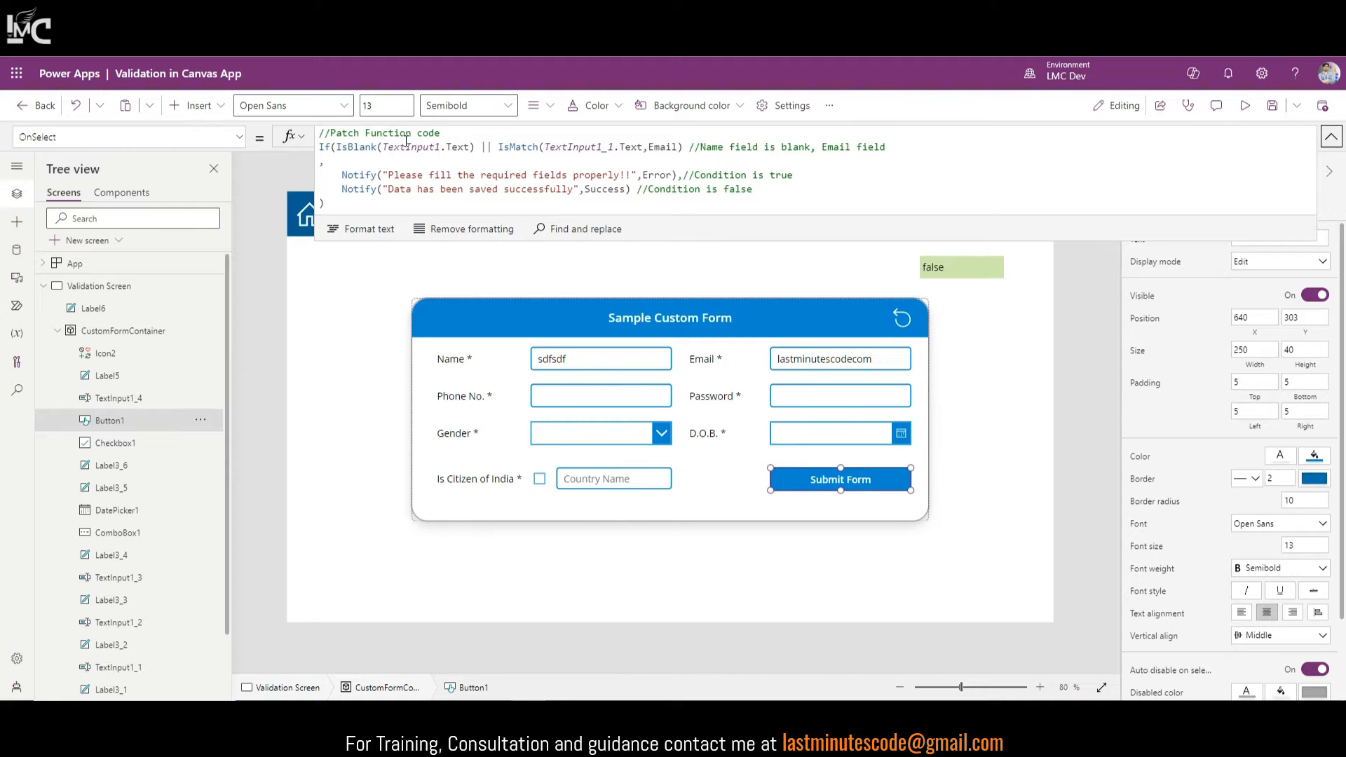
{"action": "left_click", "coordinate": [500, 146]}
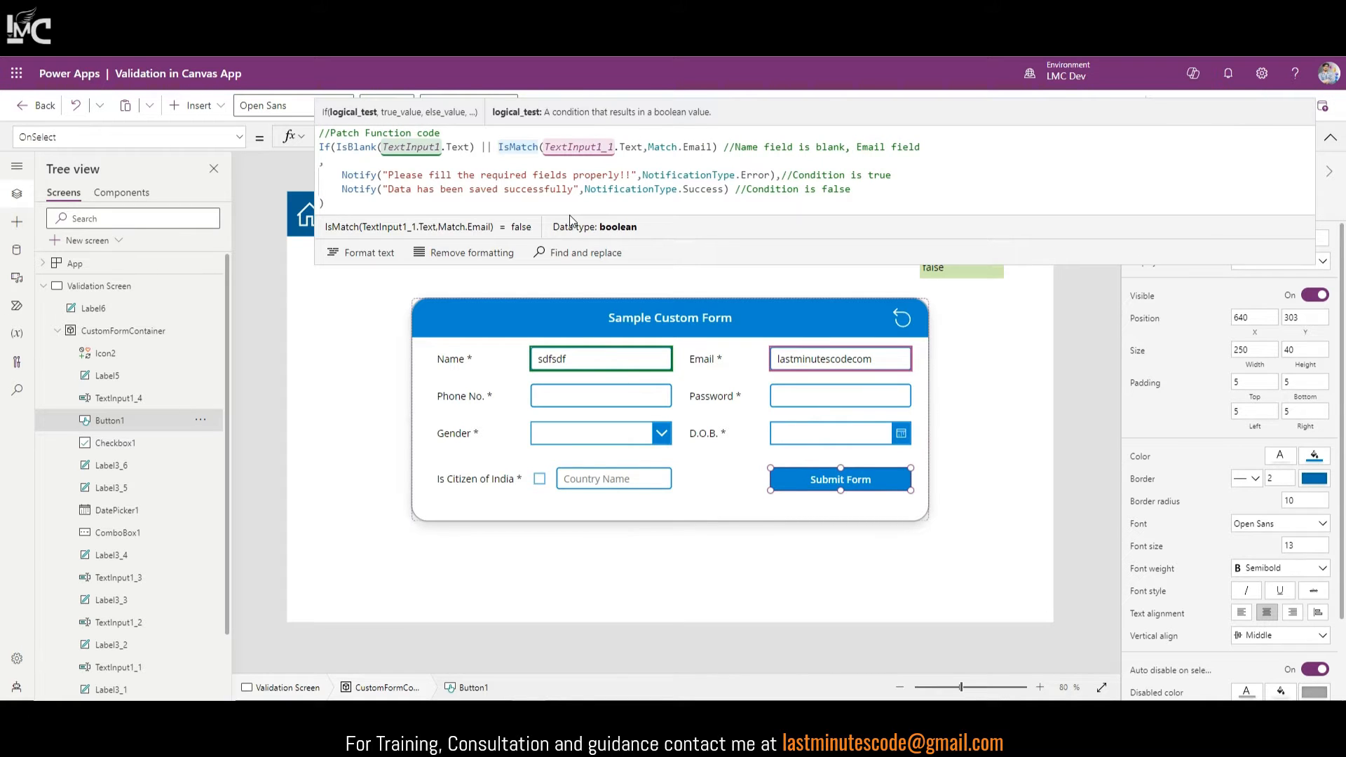
{"action": "type", "text": "!"}
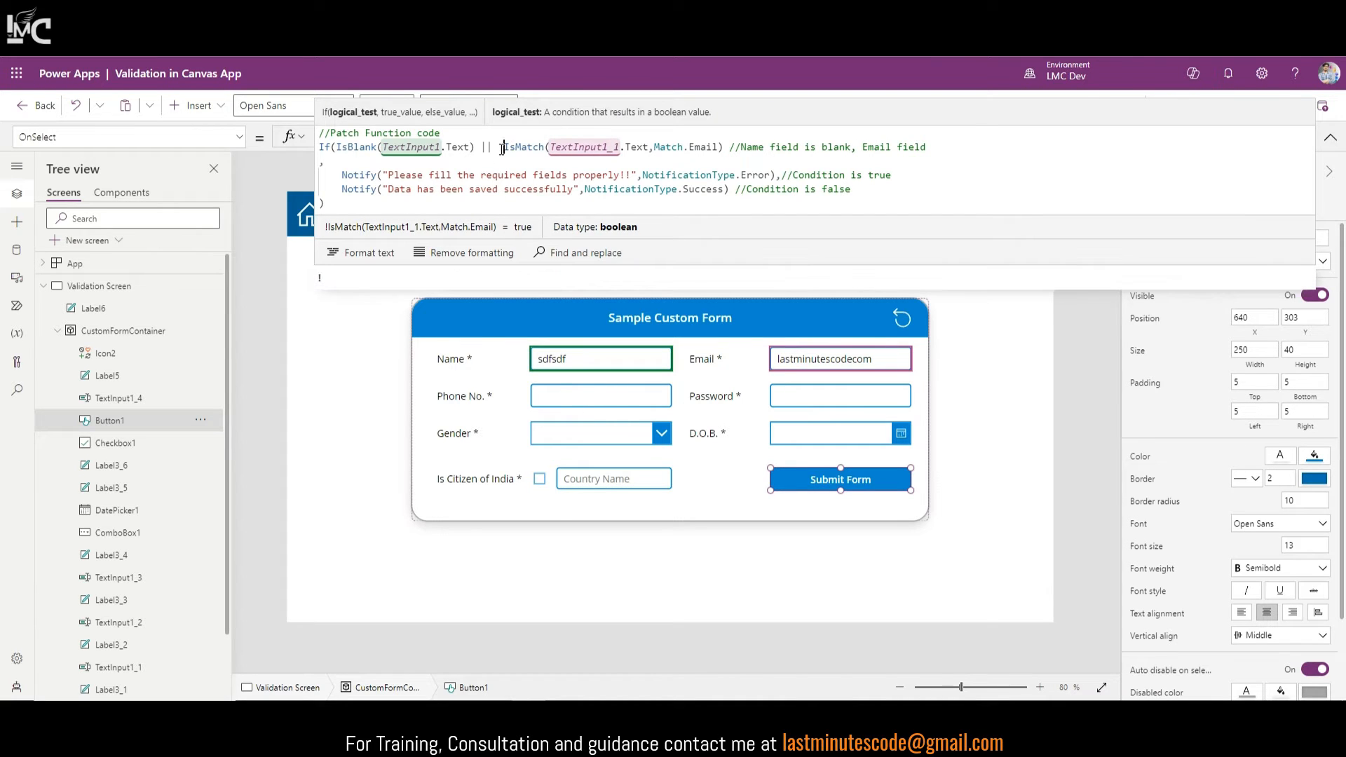
{"action": "left_click_drag", "start_coordinate": [505, 148], "coordinate": [724, 147]}
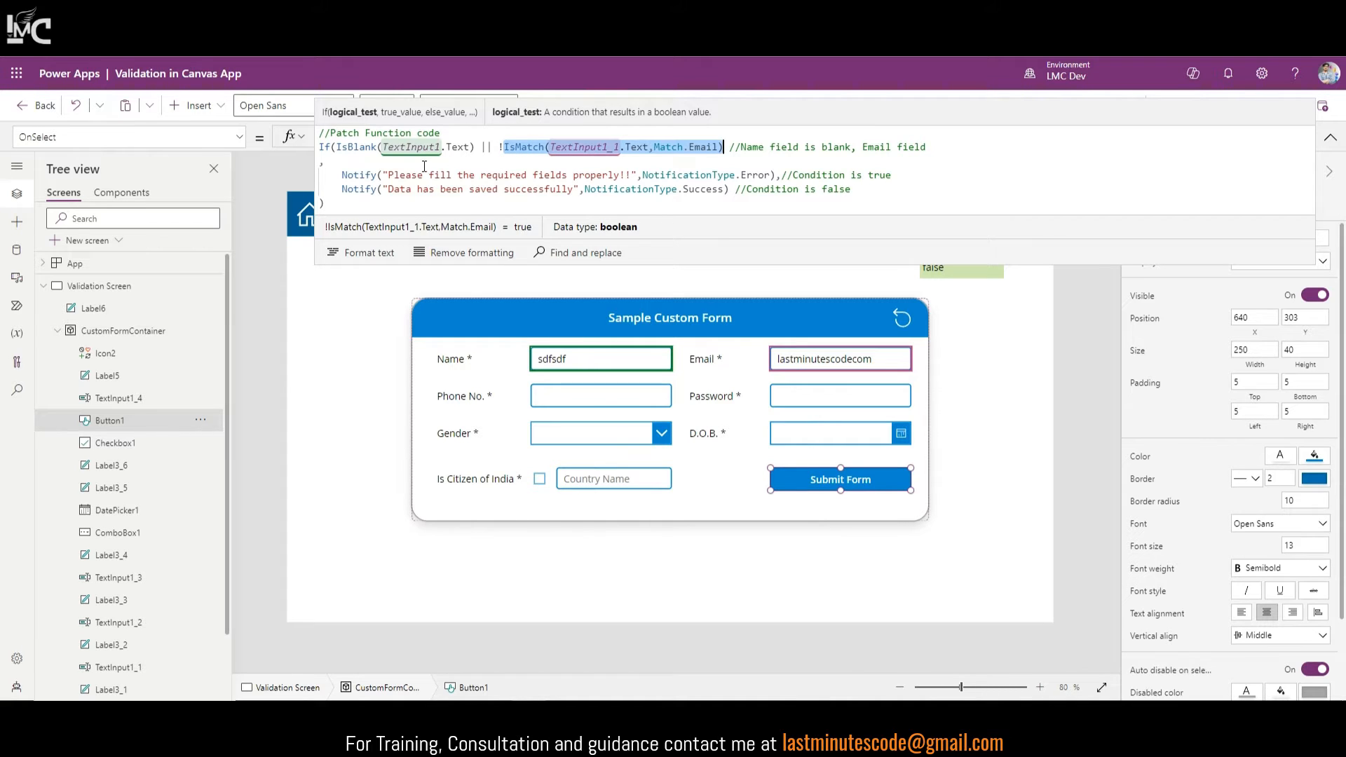
{"action": "left_click_drag", "start_coordinate": [392, 176], "coordinate": [626, 176]}
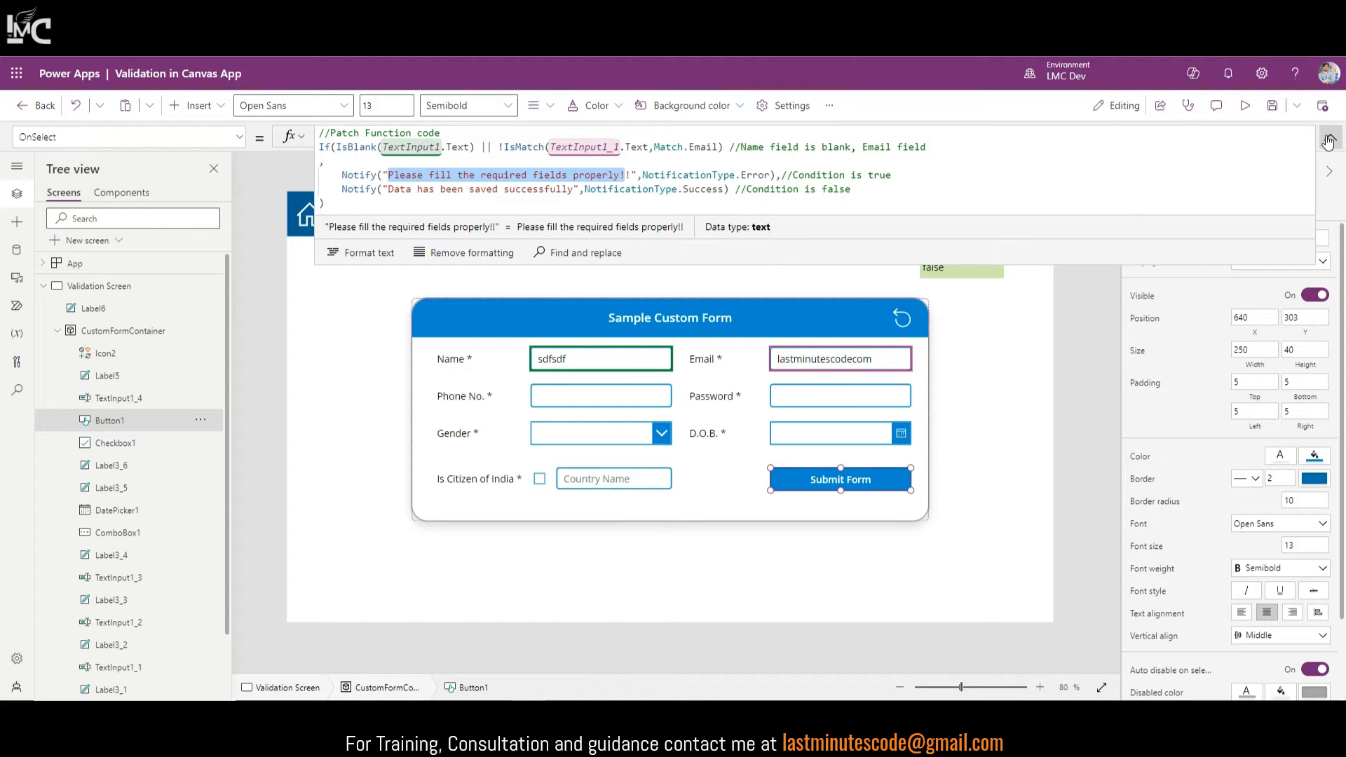
{"action": "left_click", "coordinate": [1331, 138]}
{"action": "left_click", "coordinate": [1246, 106]}
{"action": "left_click", "coordinate": [901, 497]}
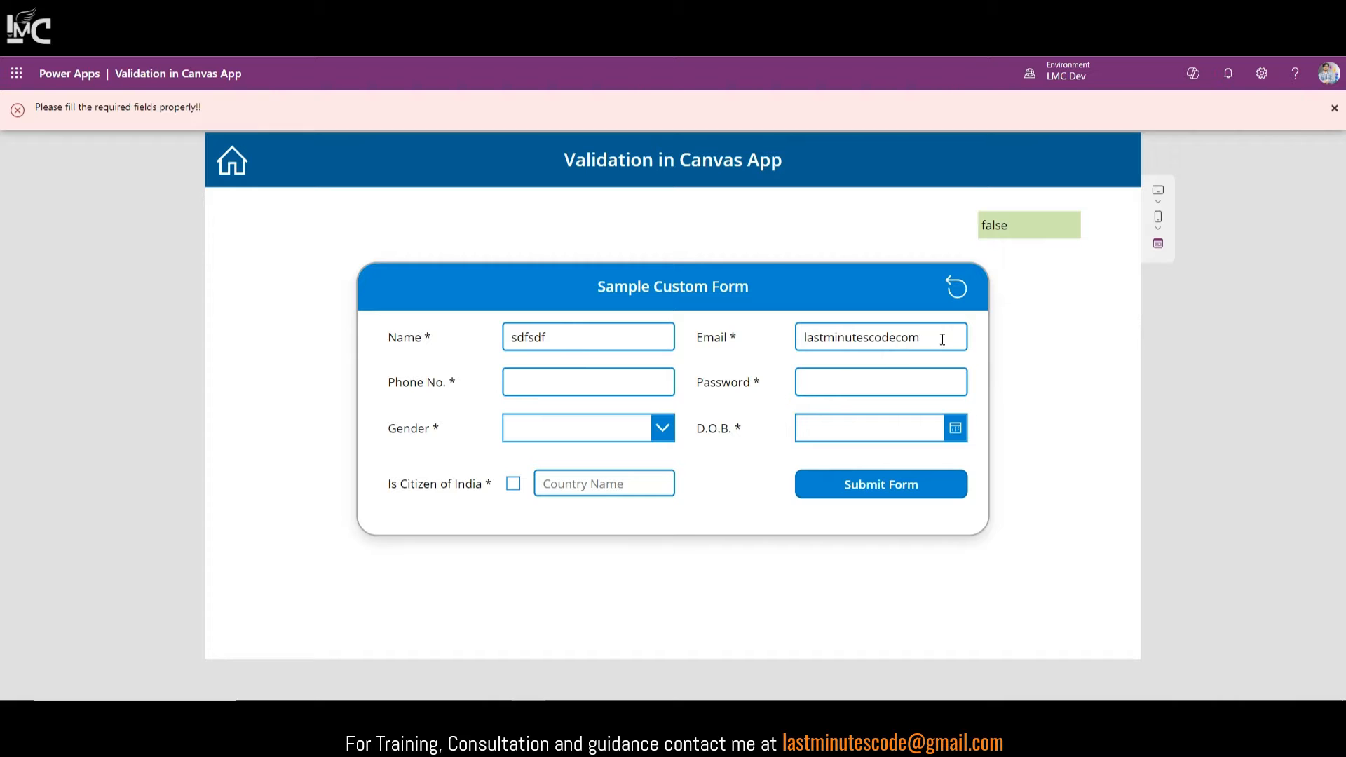
{"action": "left_click_drag", "start_coordinate": [942, 339], "coordinate": [897, 347]}
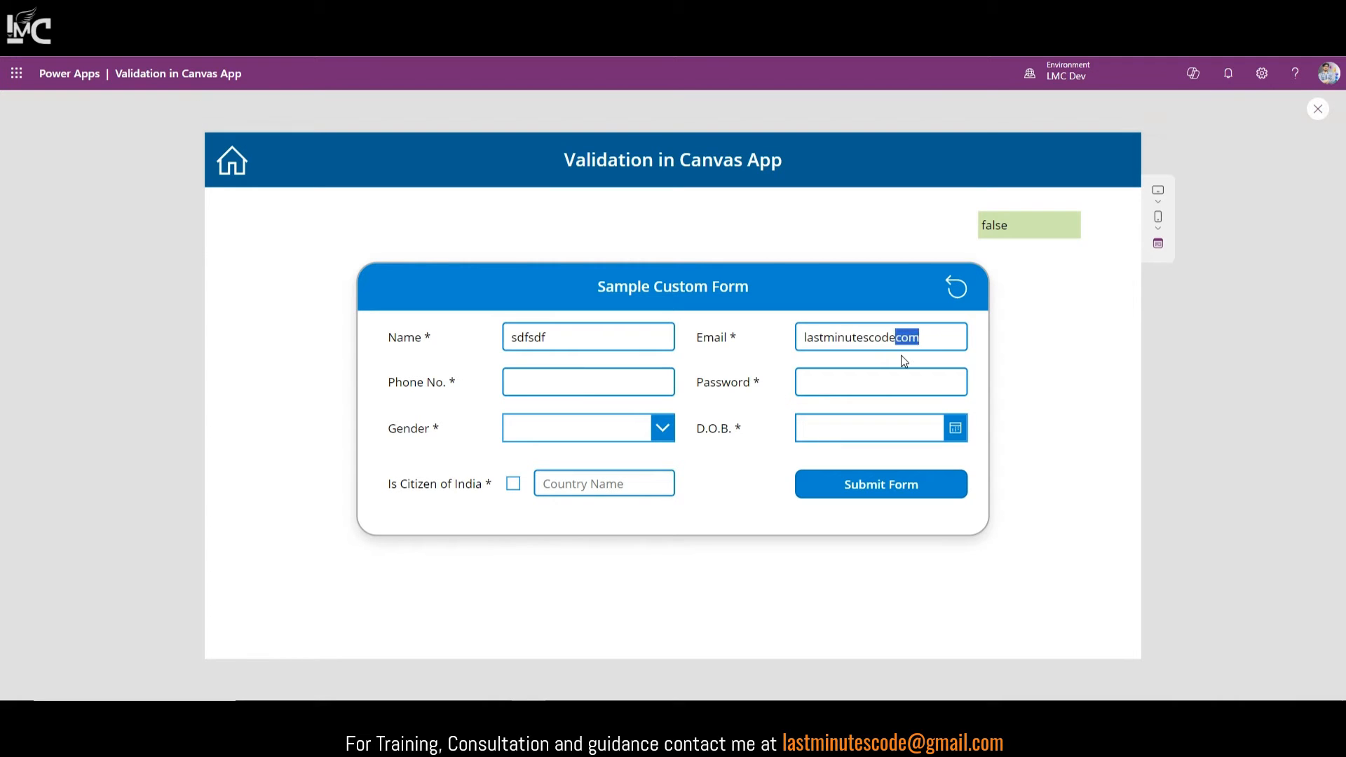
{"action": "type", "text": "@gmail.co"}
{"action": "left_click", "coordinate": [912, 494]}
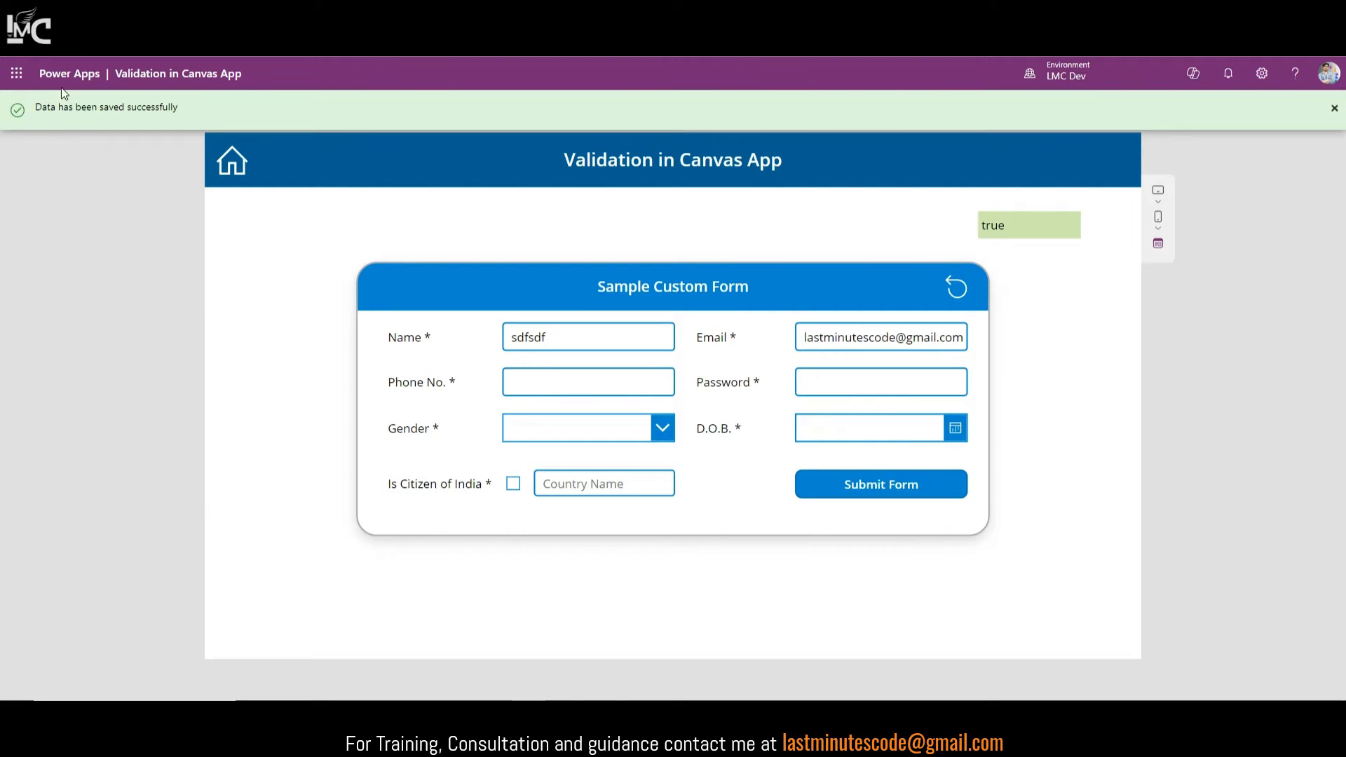
{"action": "left_click", "coordinate": [1336, 109]}
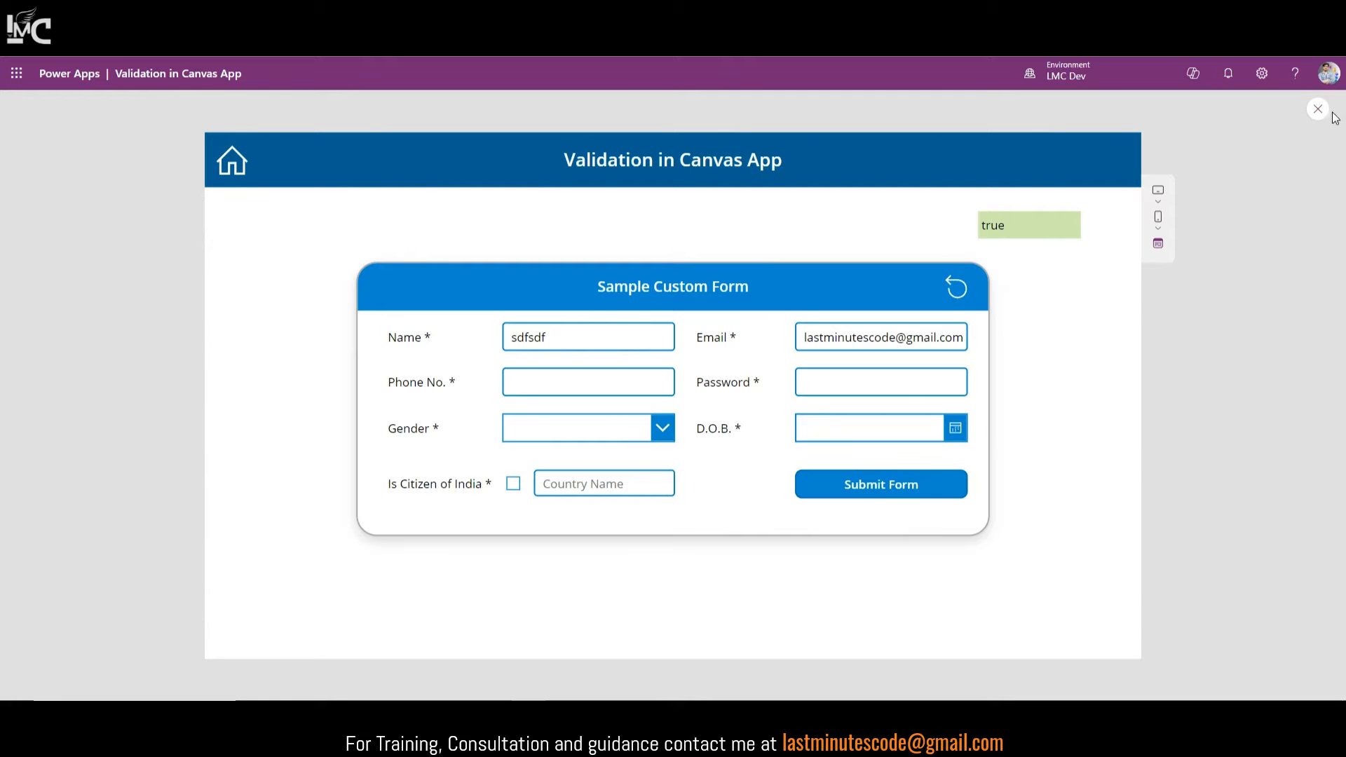
{"action": "left_click", "coordinate": [1320, 109]}
{"action": "left_click", "coordinate": [919, 501]}
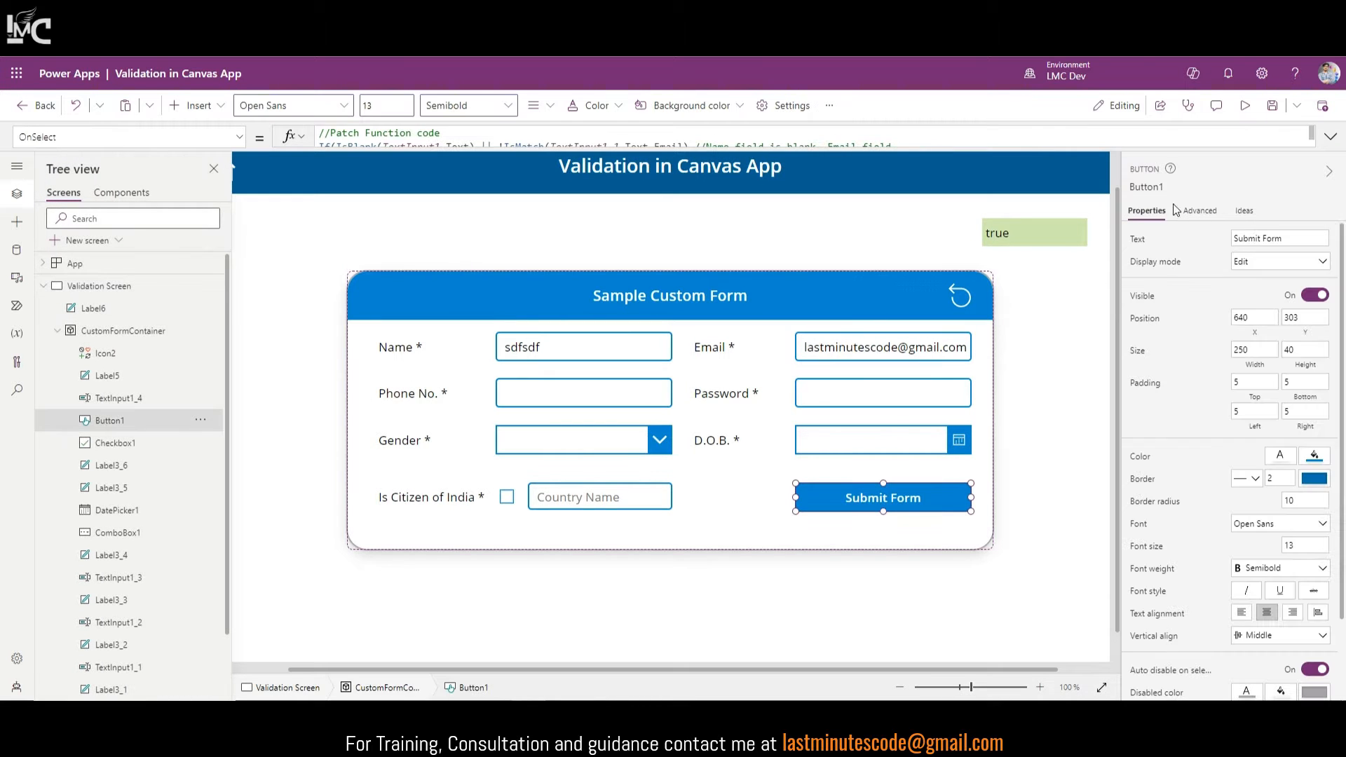
{"action": "left_click", "coordinate": [1331, 136]}
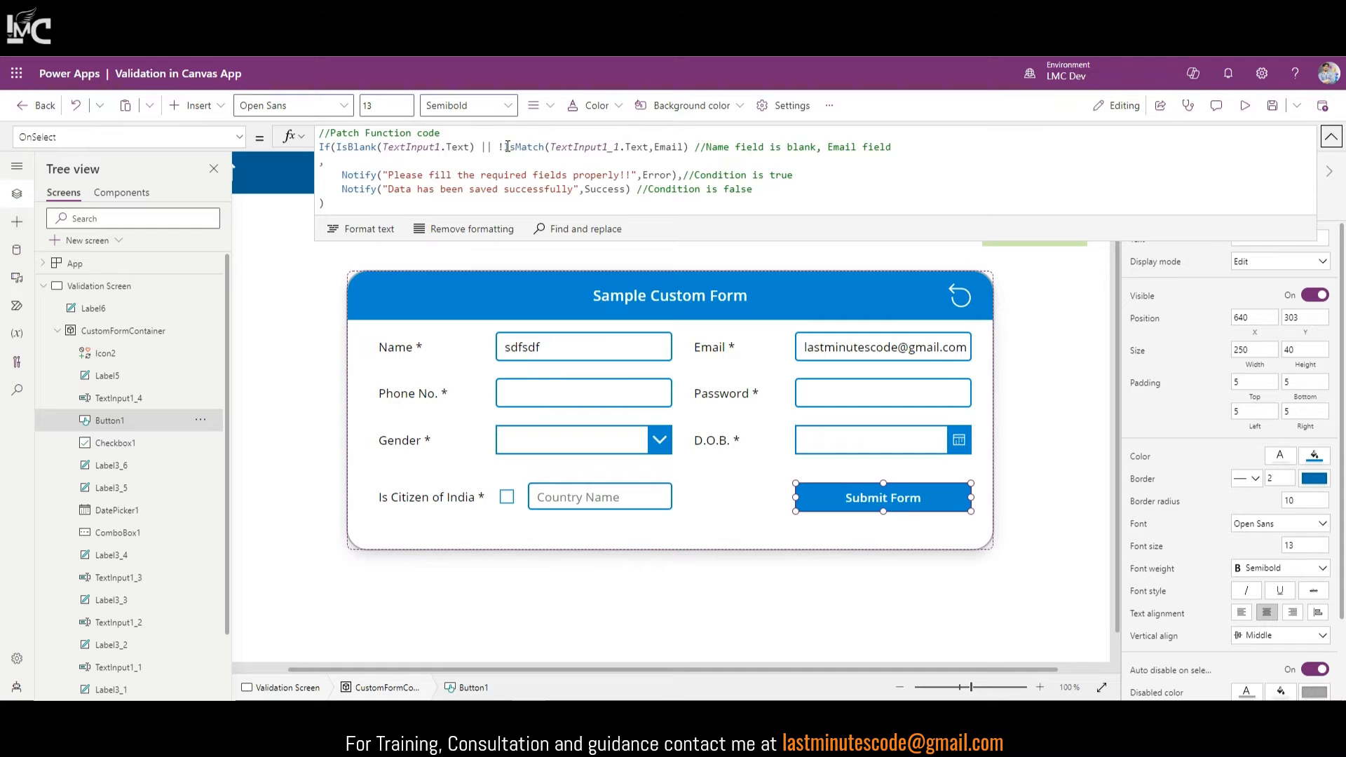
{"action": "left_click", "coordinate": [1331, 136]}
{"action": "left_click", "coordinate": [1014, 238]}
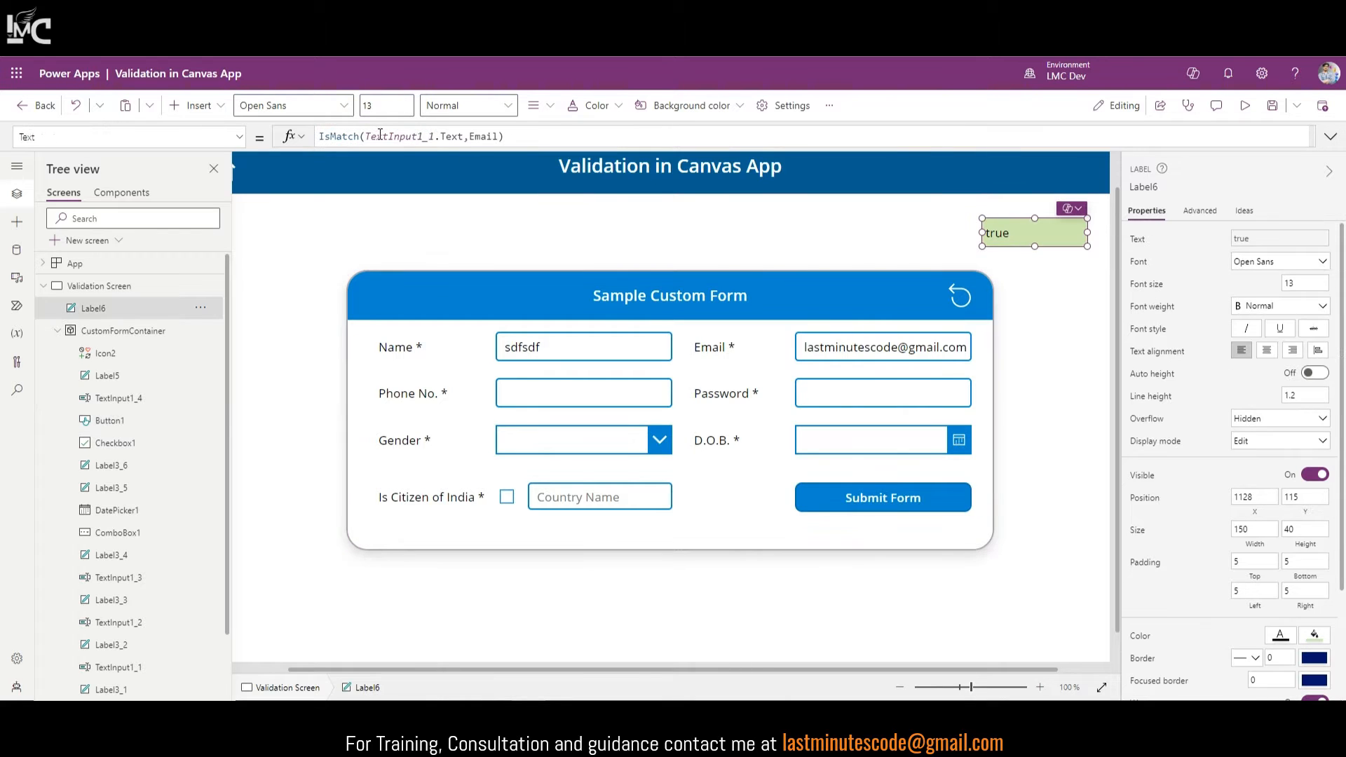
{"action": "left_click", "coordinate": [320, 139]}
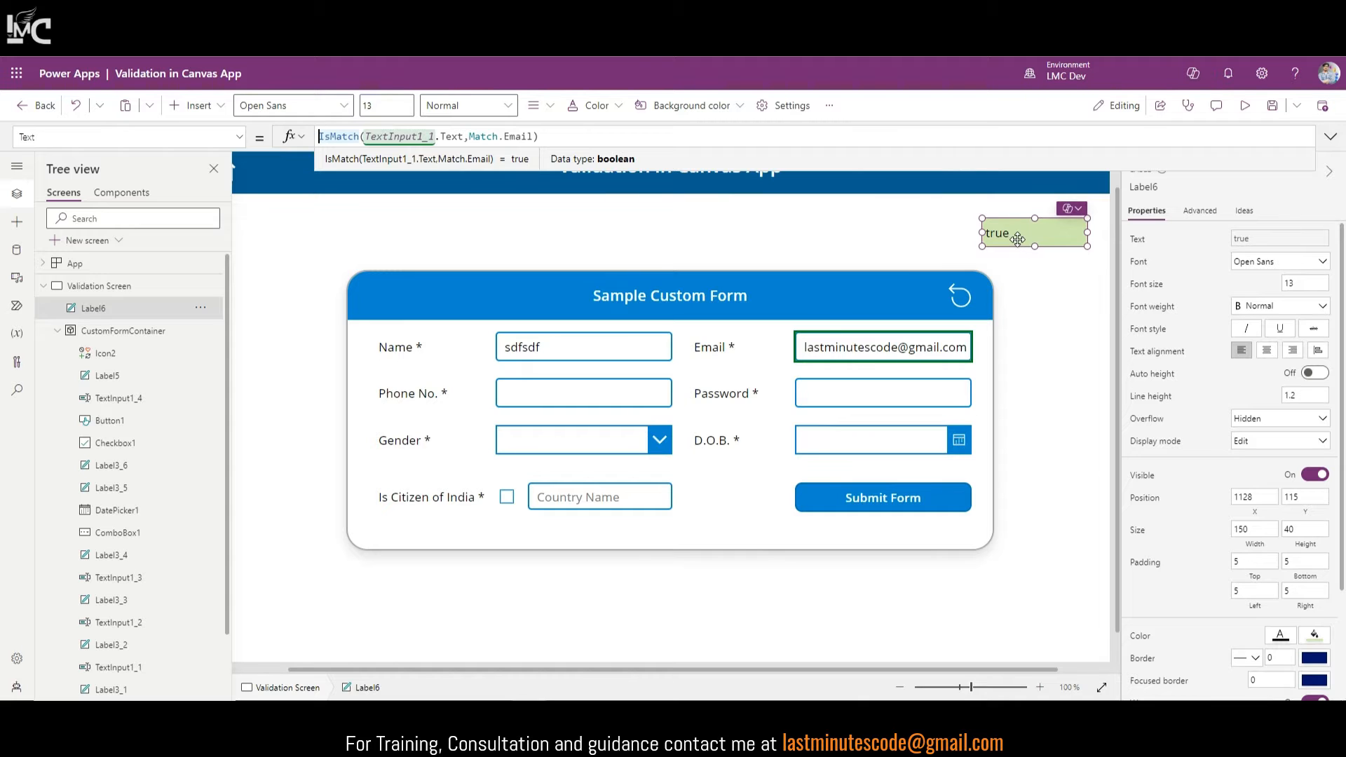
{"action": "type", "text": "!"}
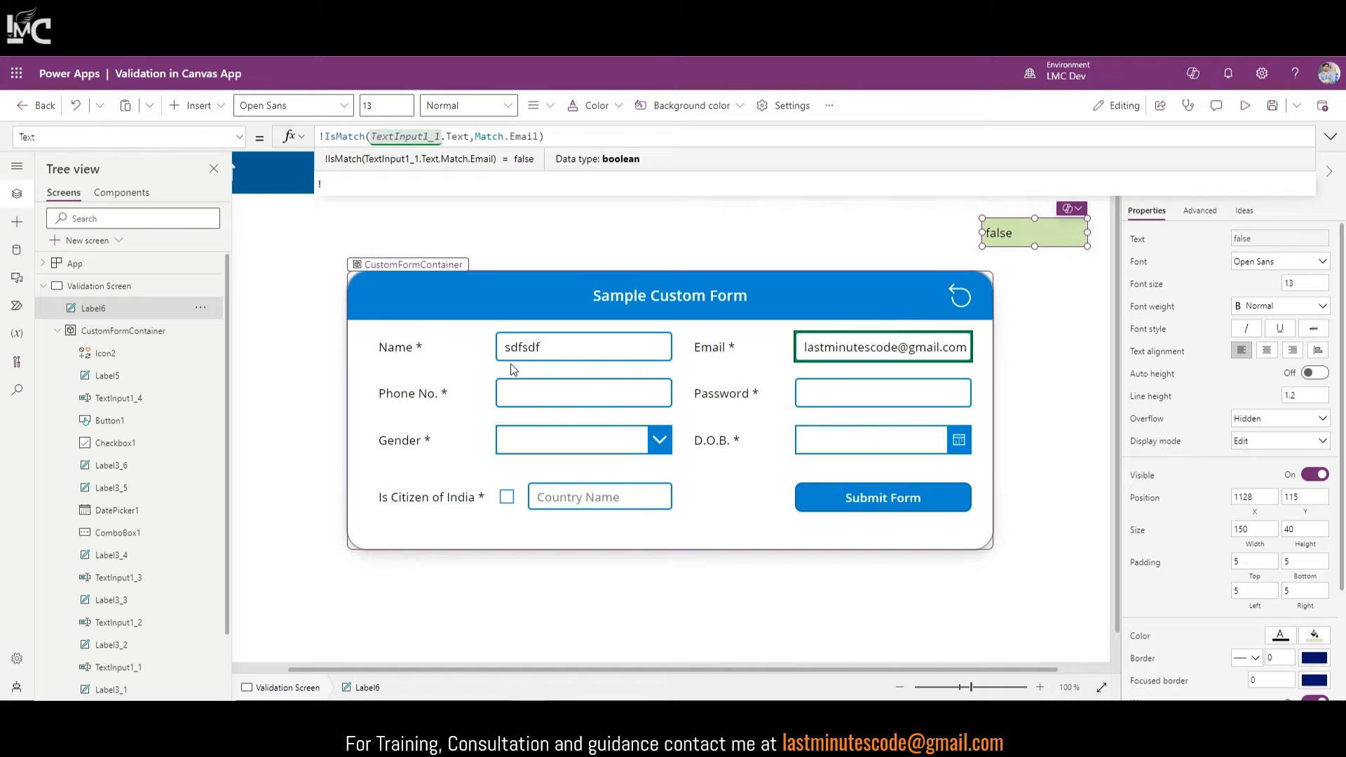
{"action": "key", "text": "BackSpace"}
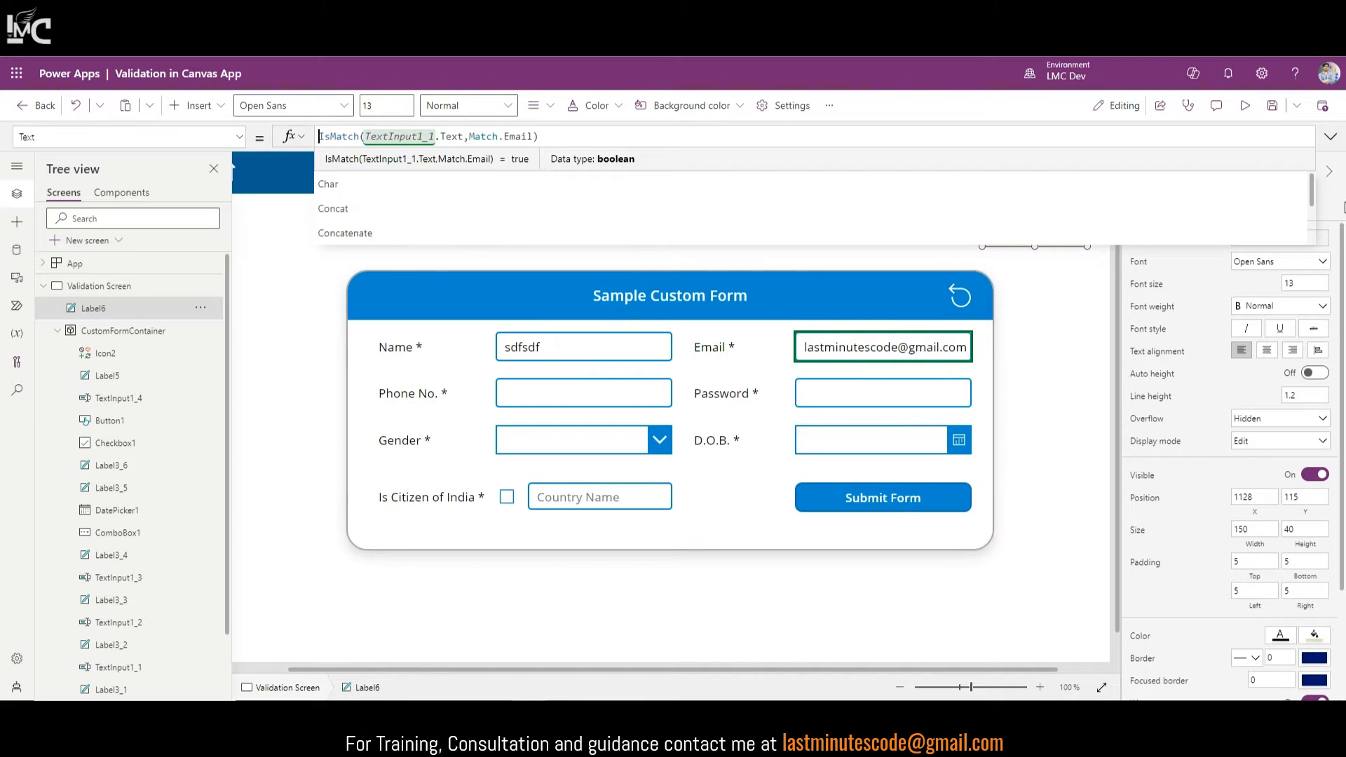
{"action": "left_click", "coordinate": [1330, 138]}
{"action": "left_click", "coordinate": [902, 497]}
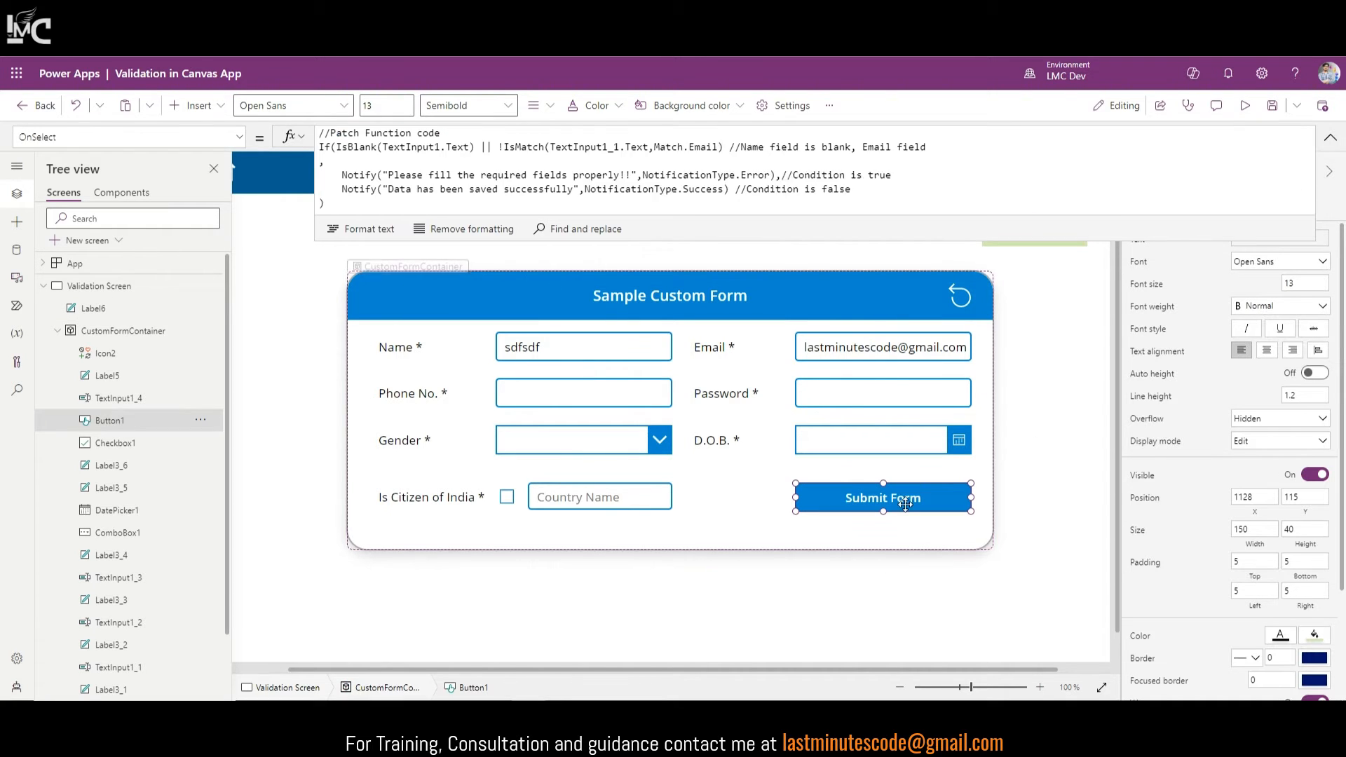
{"action": "left_click", "coordinate": [1330, 138]}
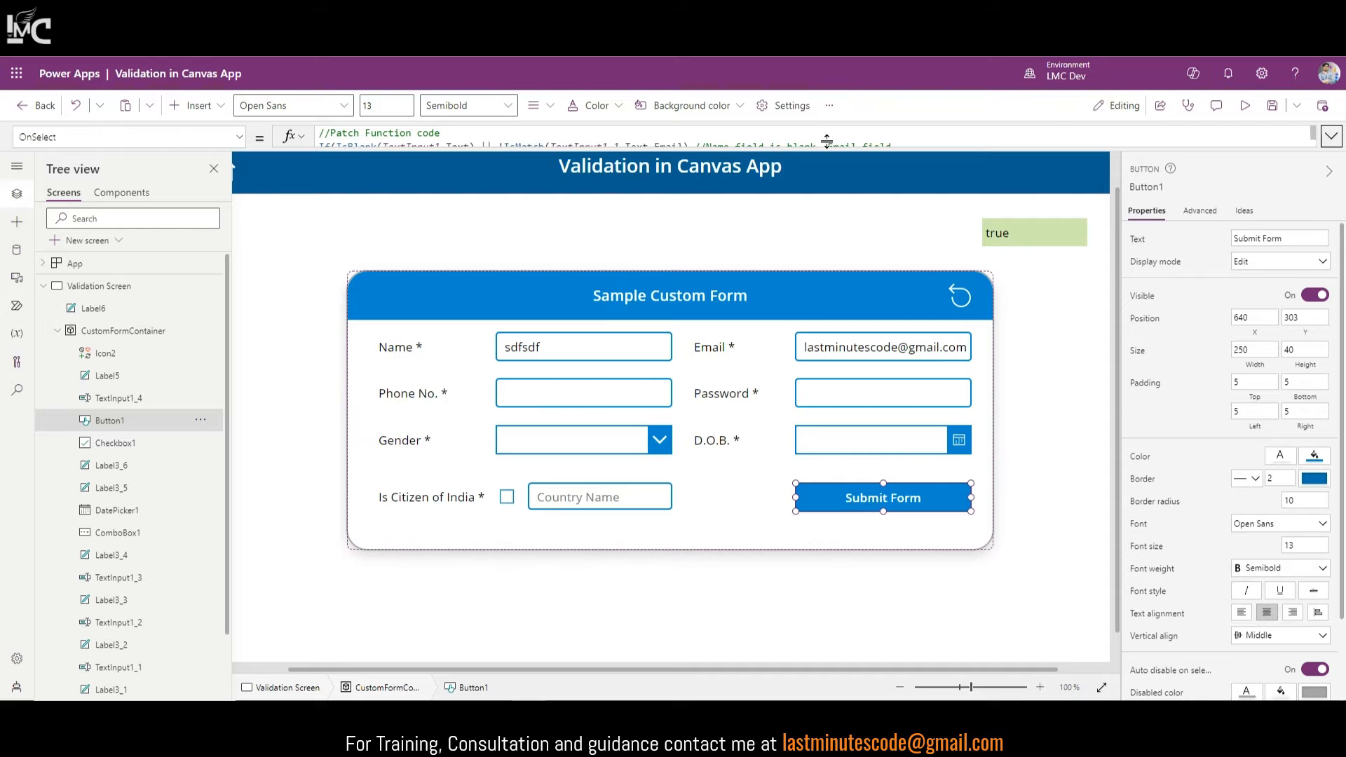
{"action": "left_click", "coordinate": [1330, 138]}
{"action": "left_click_drag", "start_coordinate": [642, 241], "coordinate": [642, 310]}
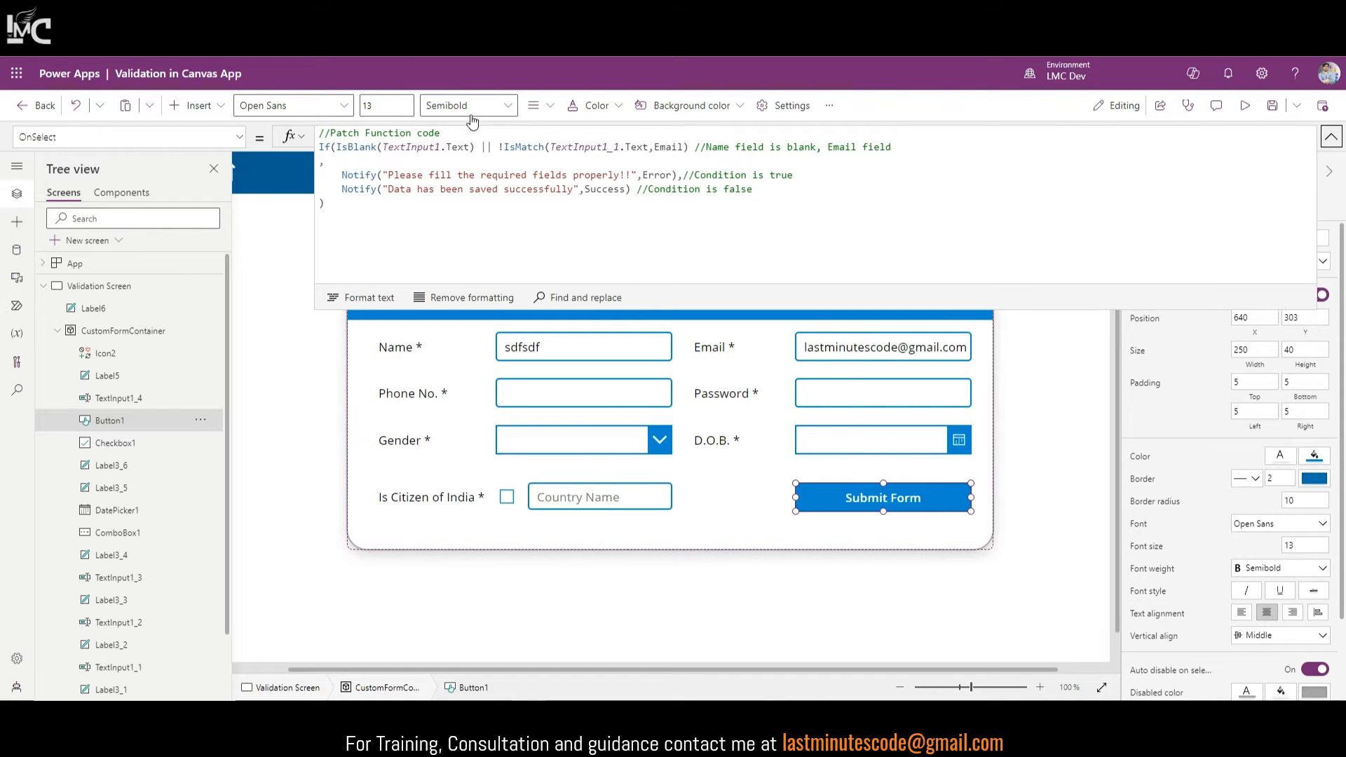
{"action": "left_click_drag", "start_coordinate": [505, 148], "coordinate": [728, 148]}
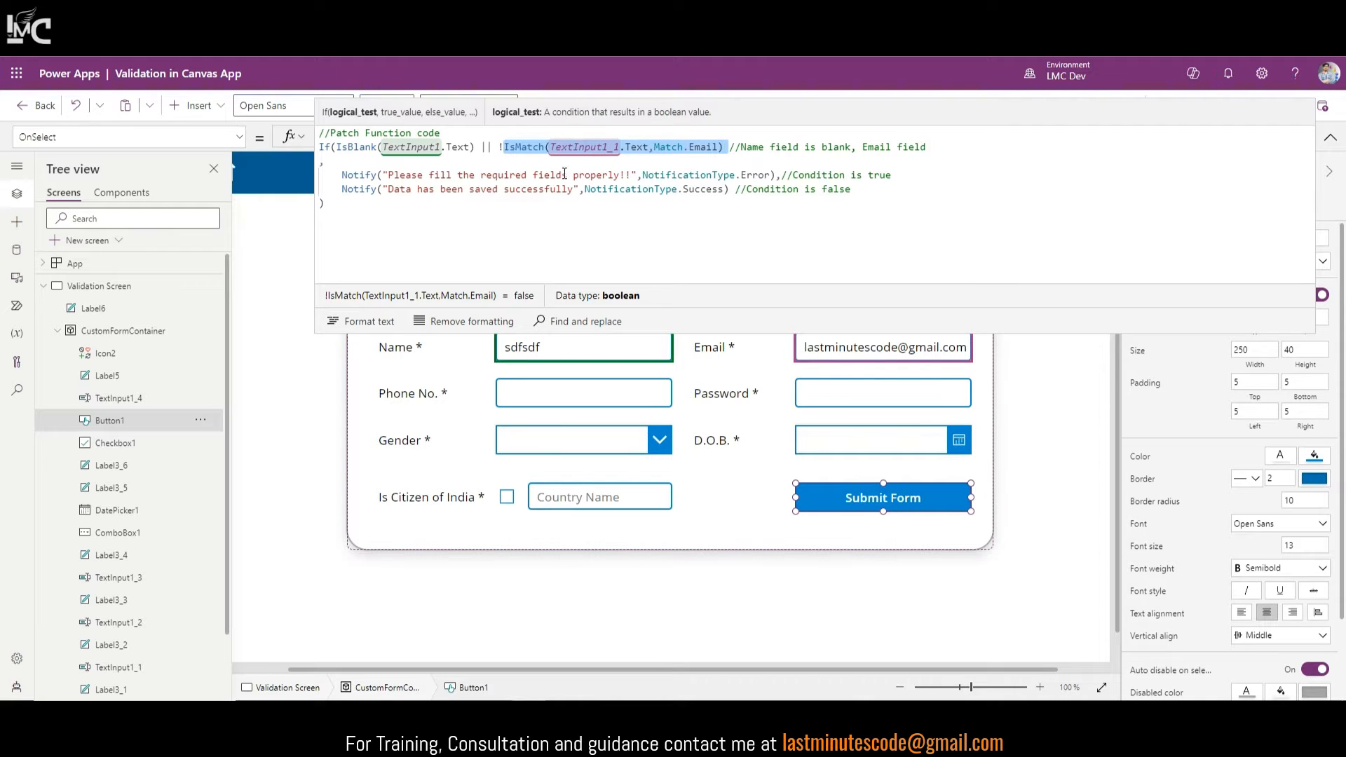
{"action": "left_click_drag", "start_coordinate": [383, 175], "coordinate": [634, 173]}
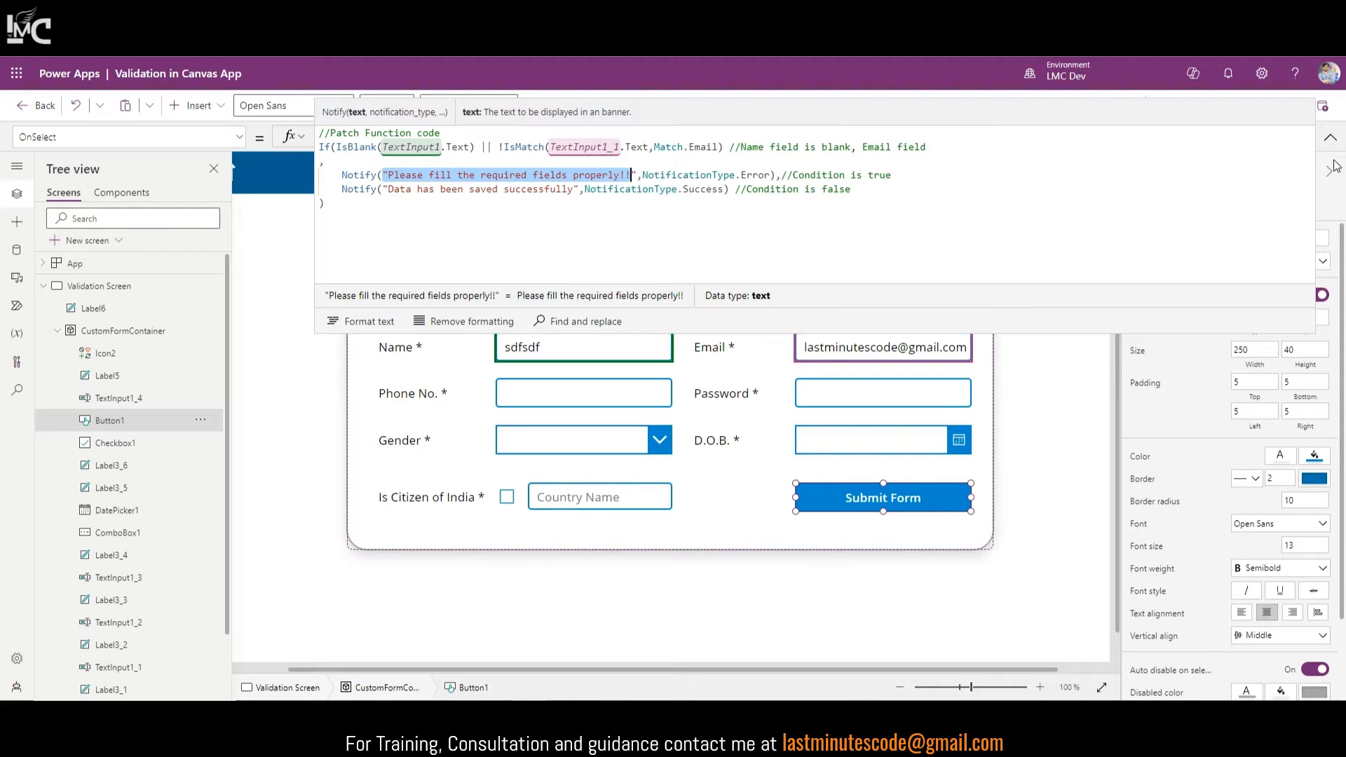
{"action": "left_click", "coordinate": [1330, 138]}
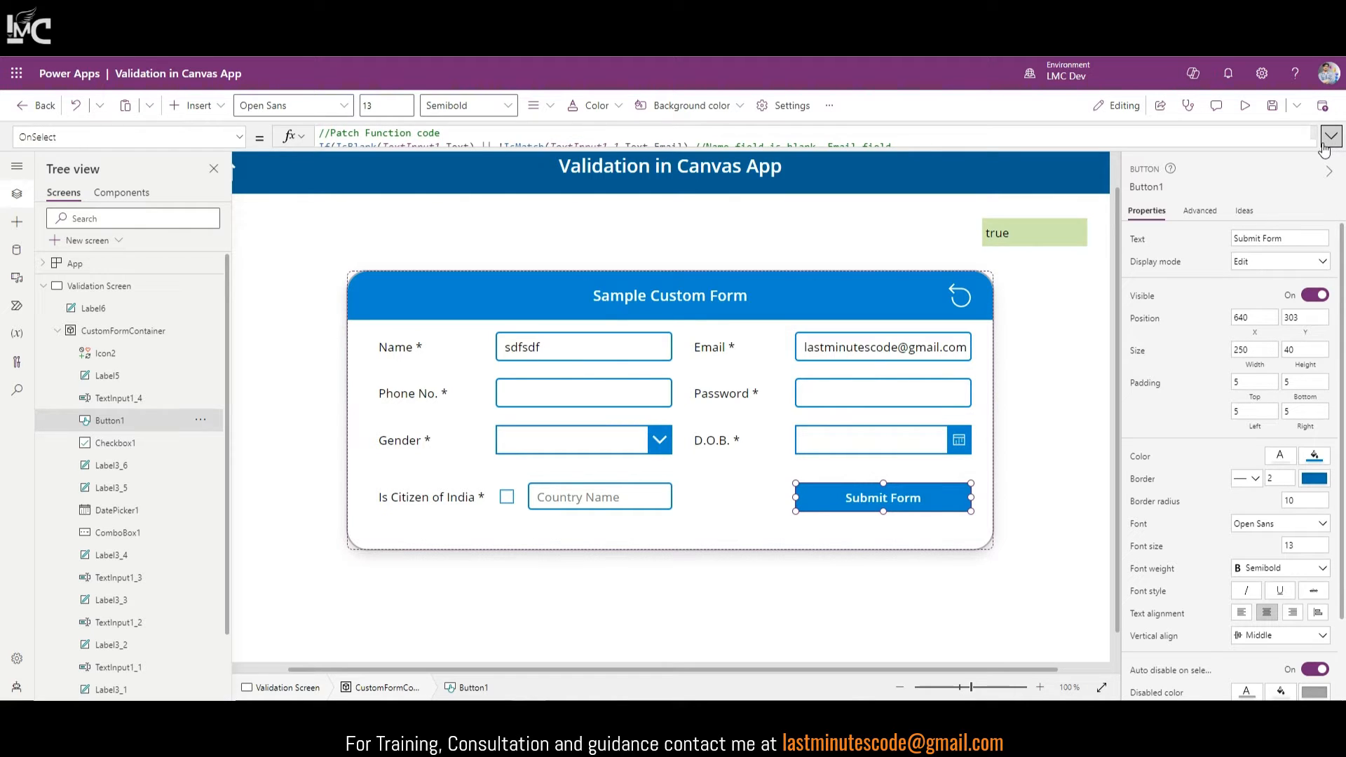
{"action": "left_click", "coordinate": [540, 404]}
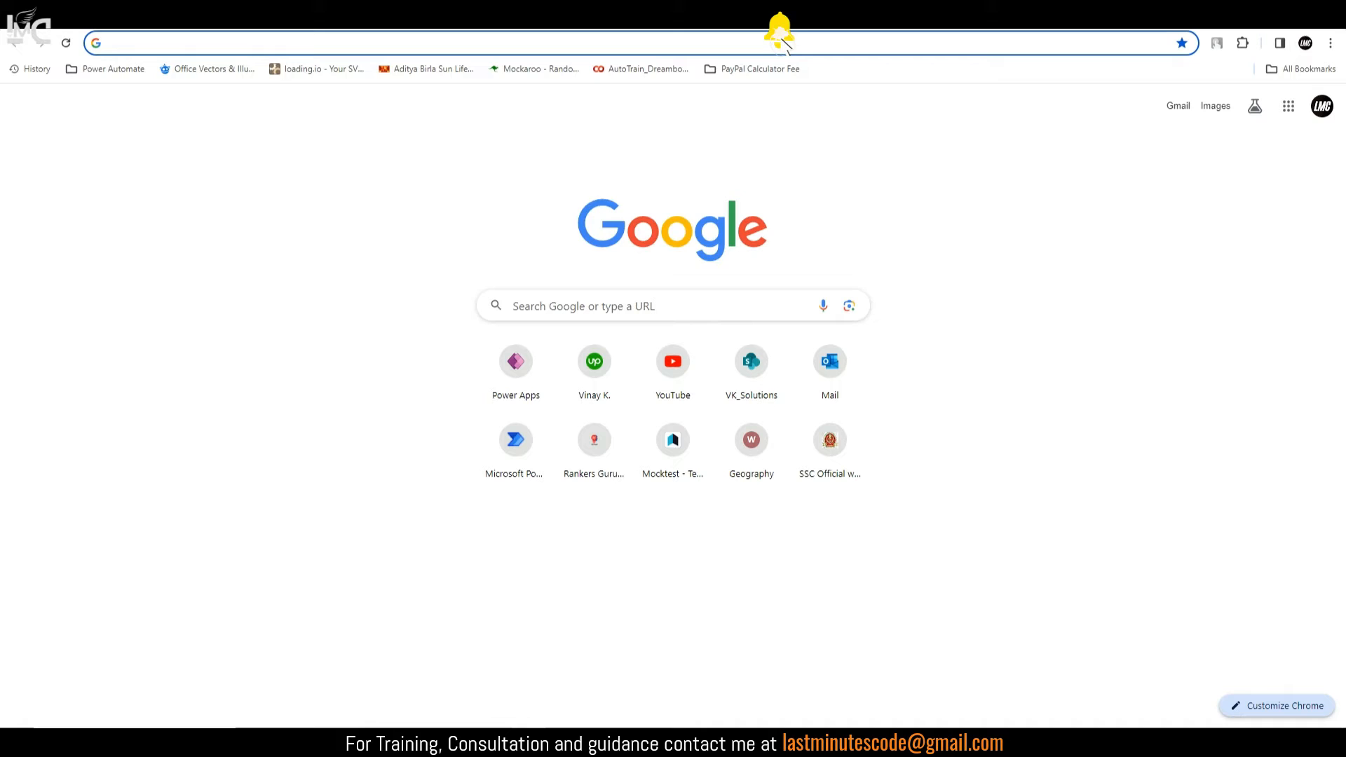
Step: Search Google for 'regex for phone number of India'
{"action": "type", "text": "r"}
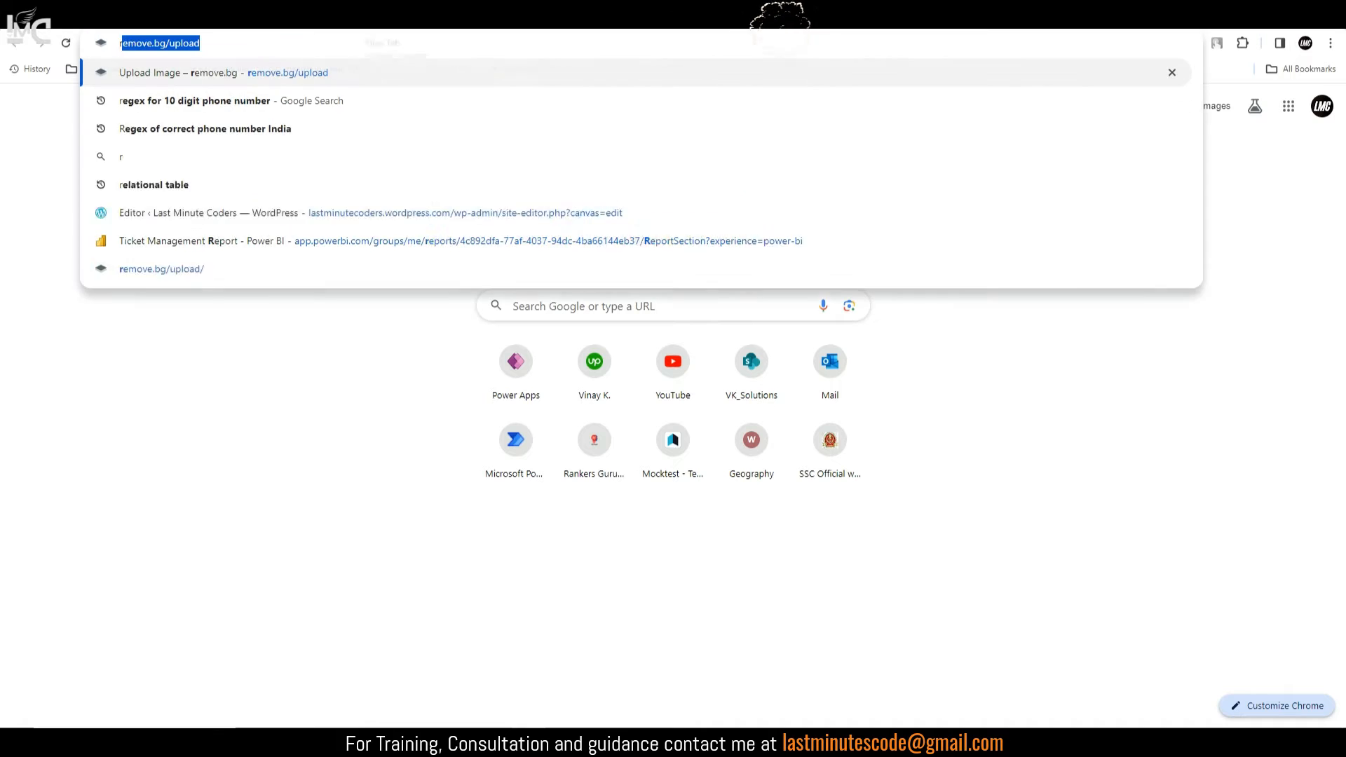
{"action": "type", "text": "egex for "}
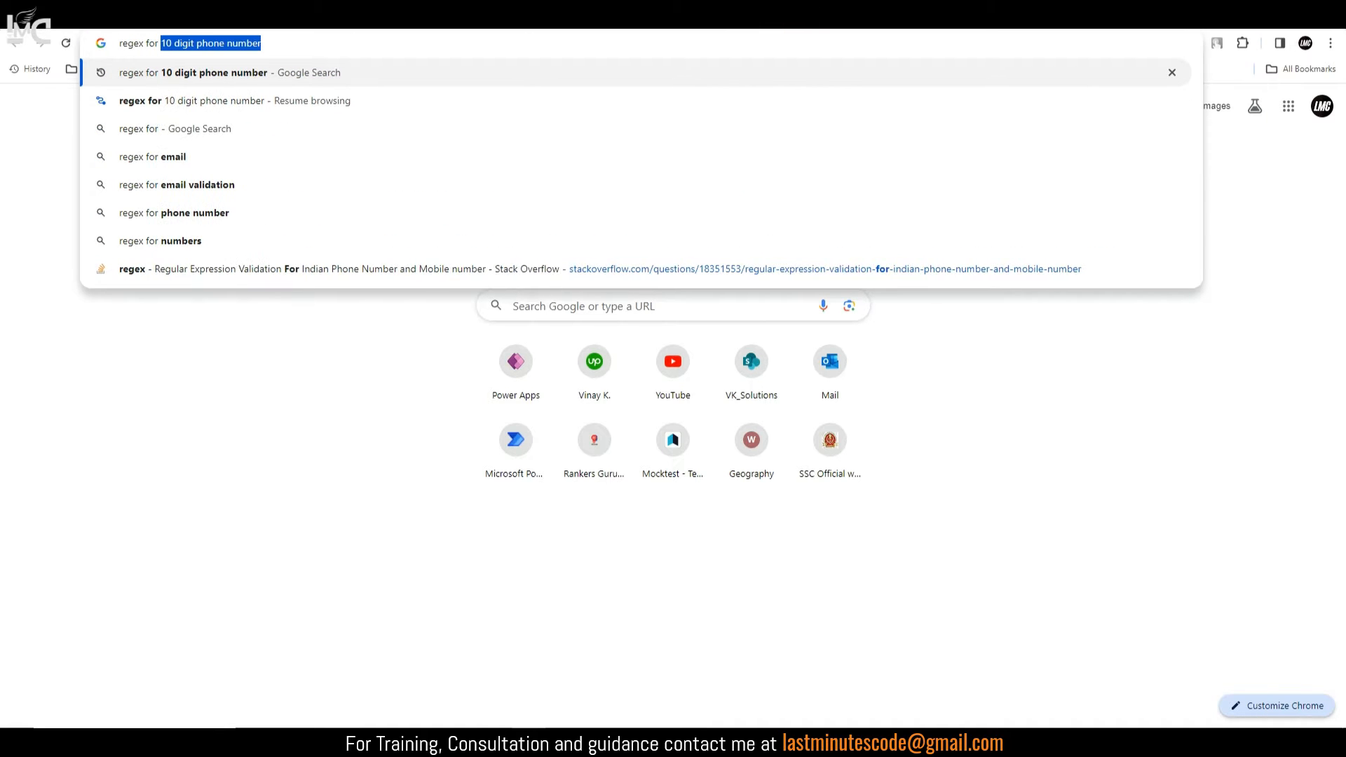
{"action": "type", "text": "pho"}
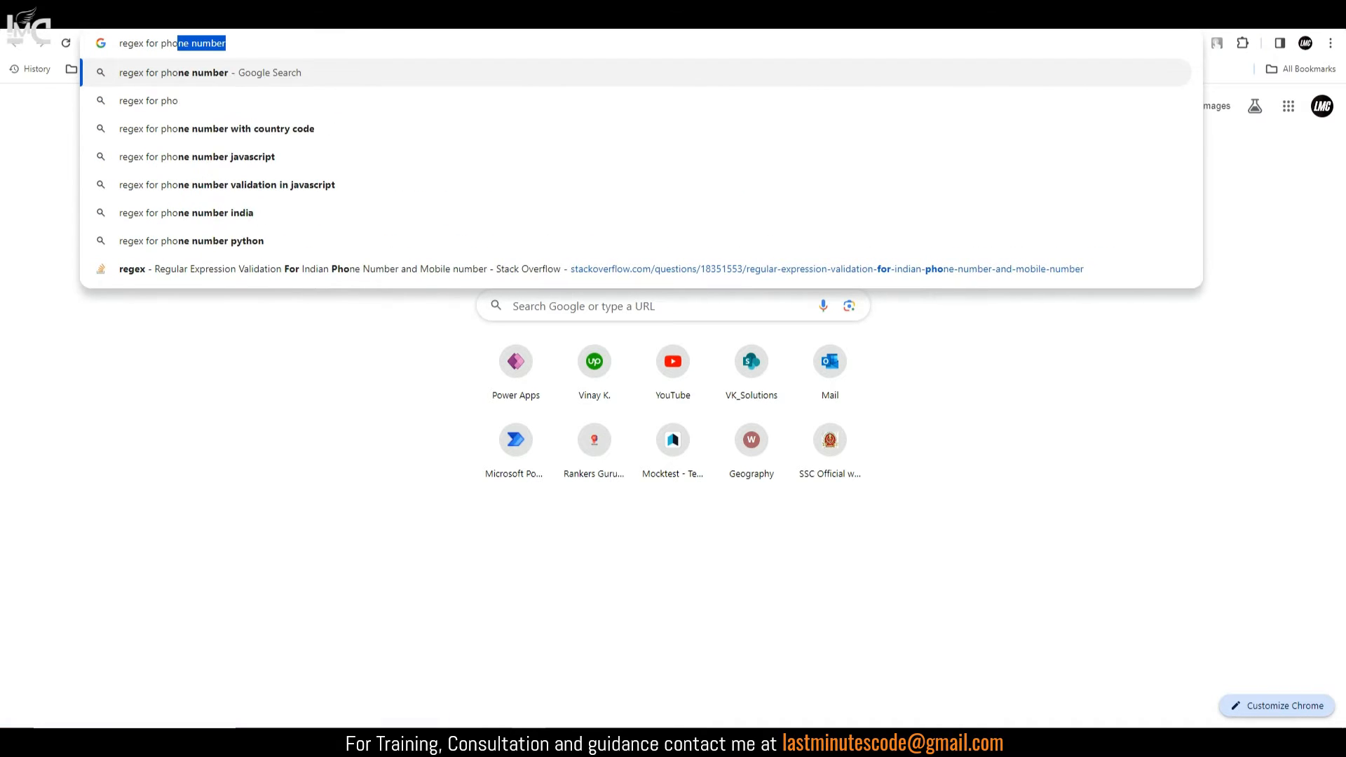
{"action": "type", "text": "ne number star"}
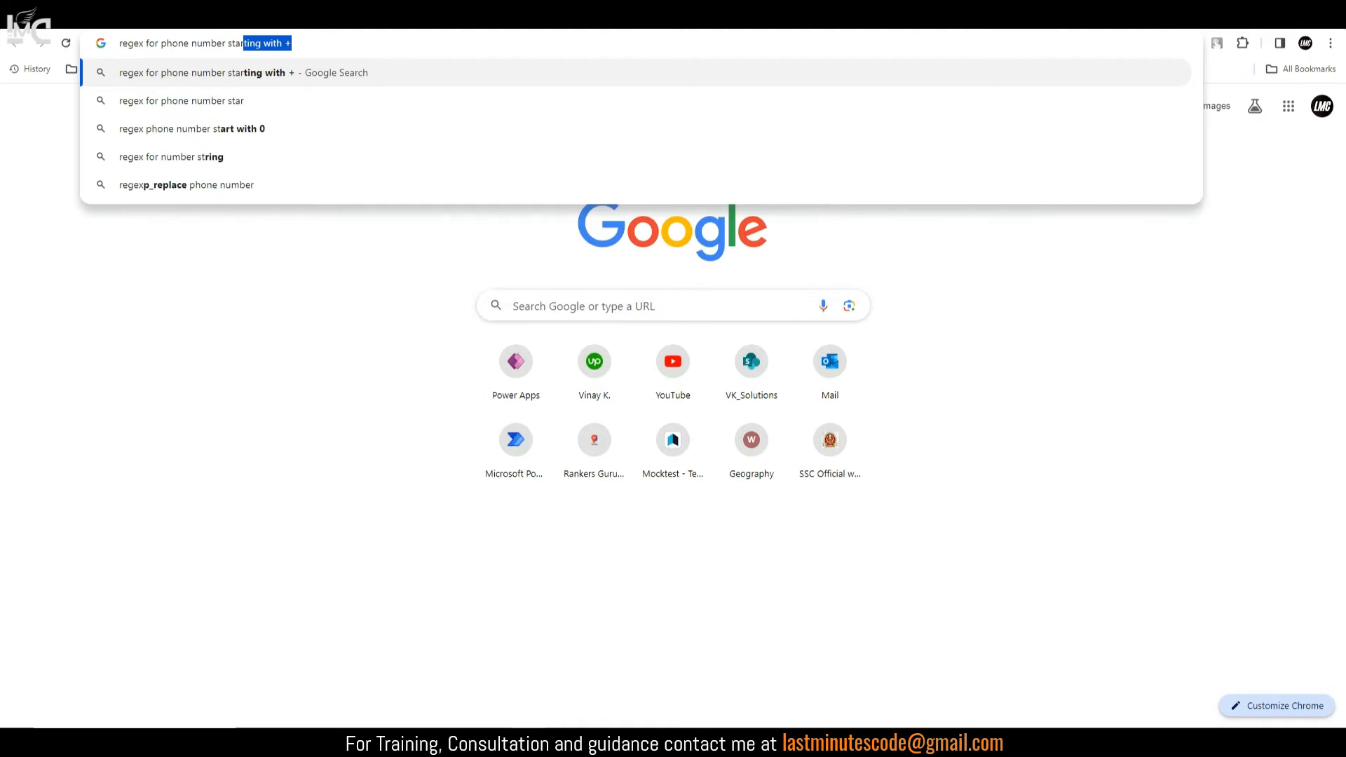
{"action": "type", "text": "ting with"}
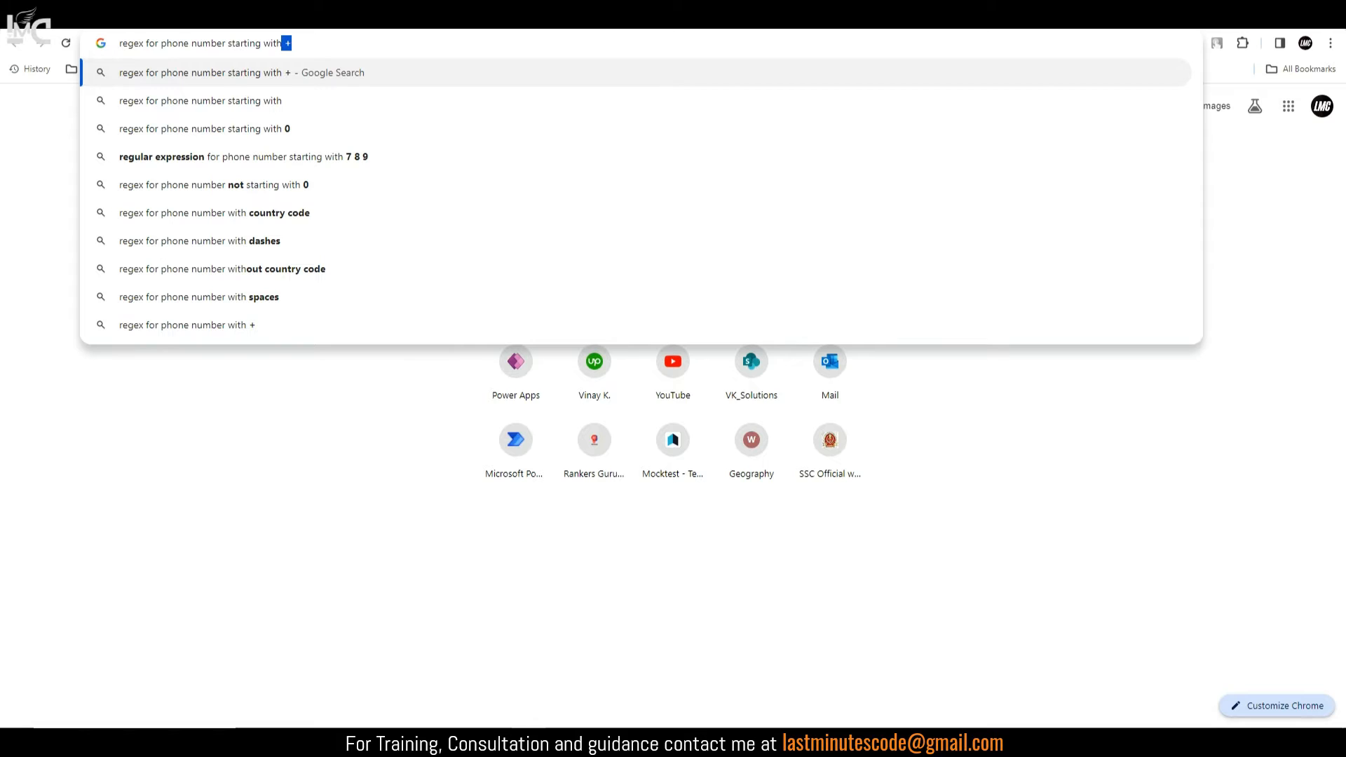
{"action": "key", "text": "BackSpace"}
{"action": "key", "text": "BackSpace"}
{"action": "key", "text": "BackSpace"}
{"action": "key", "text": "BackSpace"}
{"action": "key", "text": "BackSpace"}
{"action": "key", "text": "BackSpace"}
{"action": "key", "text": "BackSpace"}
{"action": "key", "text": "BackSpace"}
{"action": "key", "text": "BackSpace"}
{"action": "key", "text": "BackSpace"}
{"action": "key", "text": "BackSpace"}
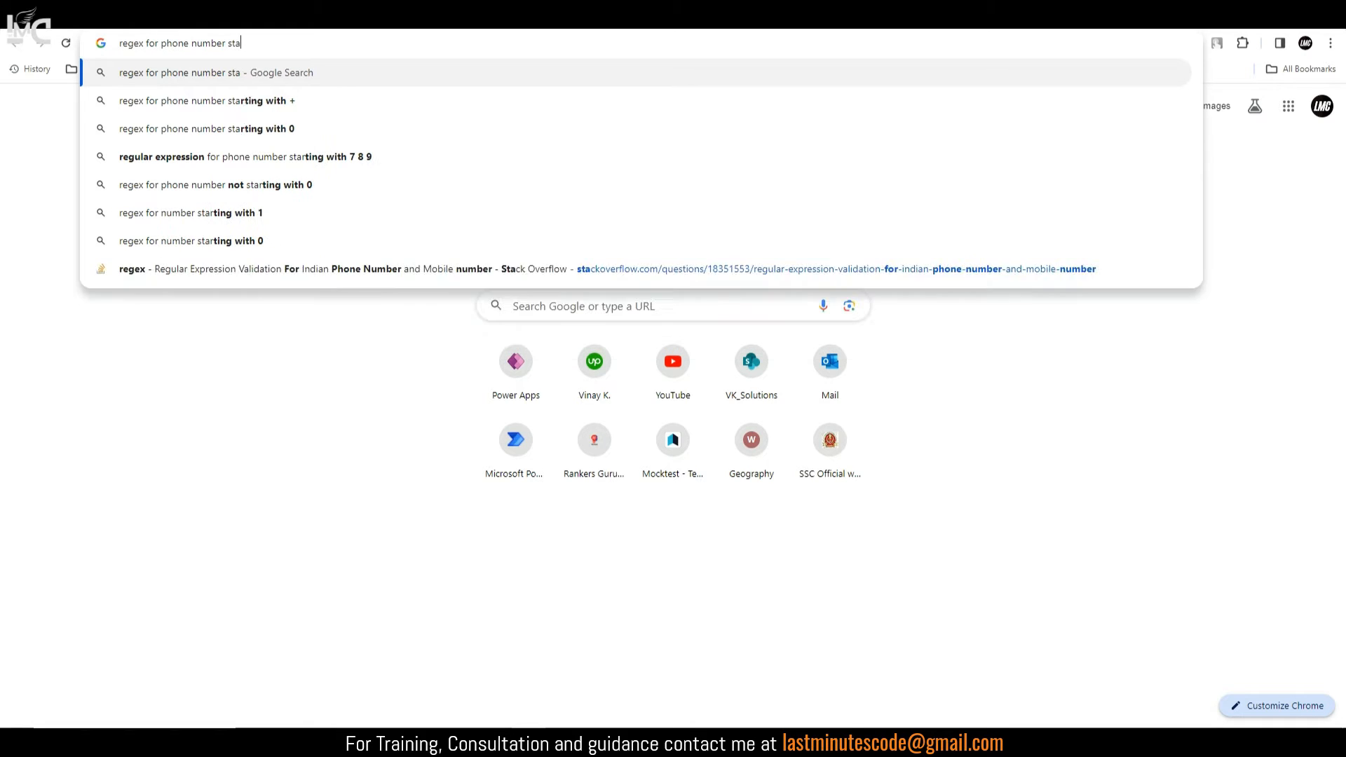
{"action": "key", "text": "BackSpace"}
{"action": "key", "text": "BackSpace"}
{"action": "key", "text": "BackSpace"}
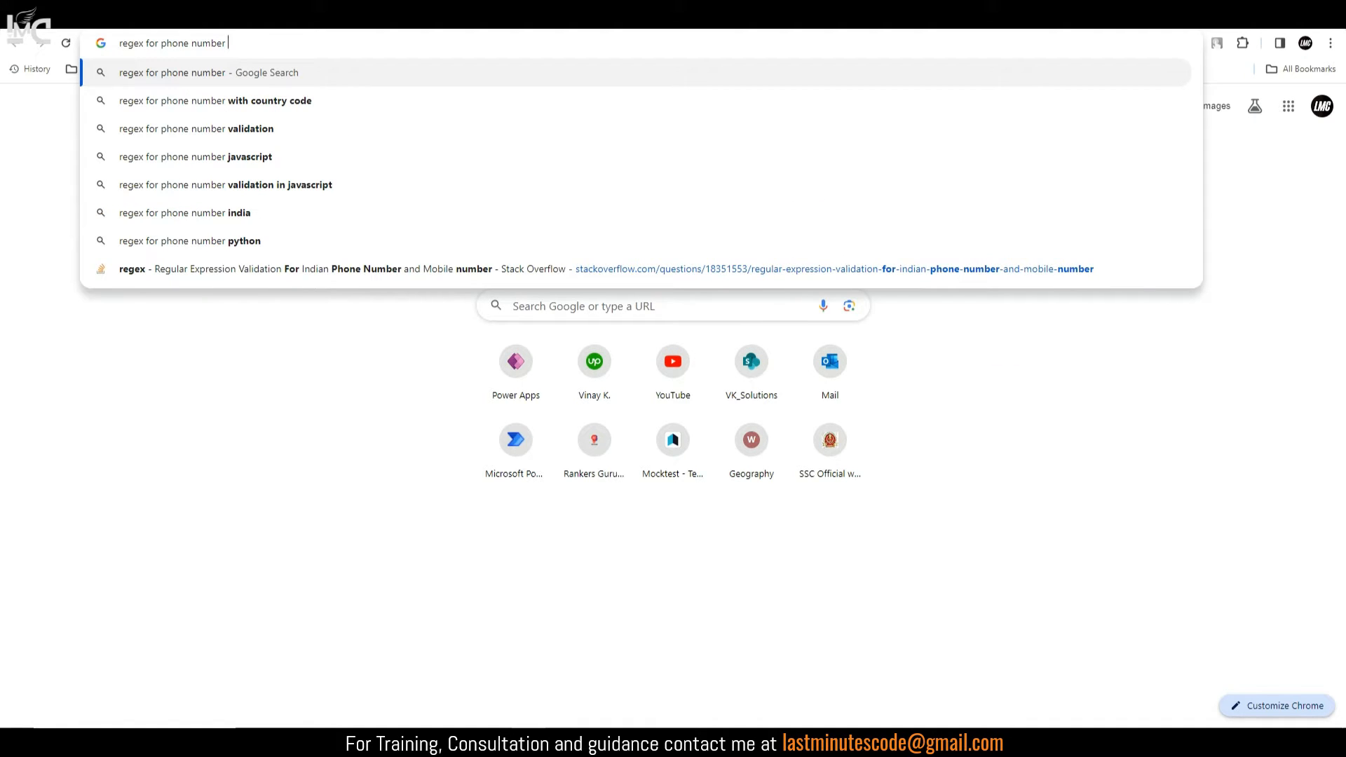
{"action": "type", "text": "of India"}
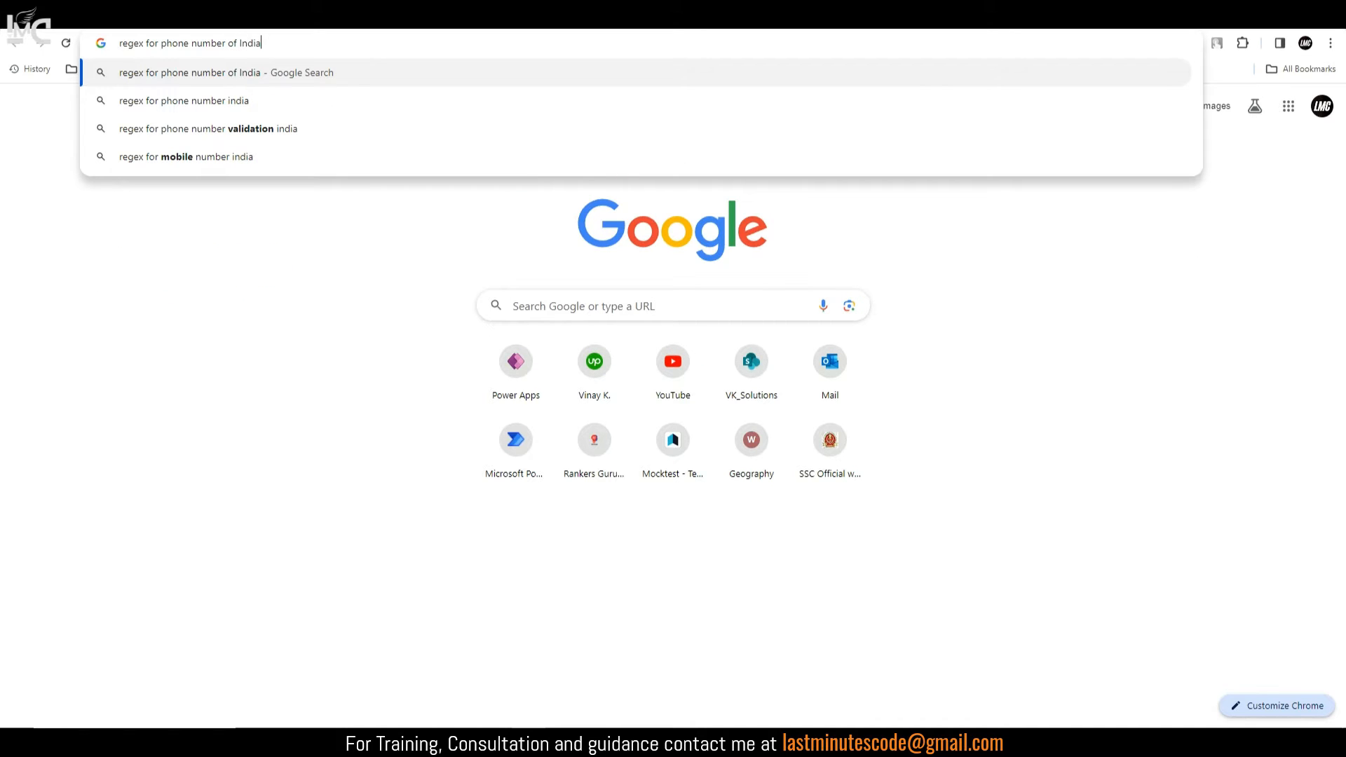
{"action": "key", "text": "Return"}
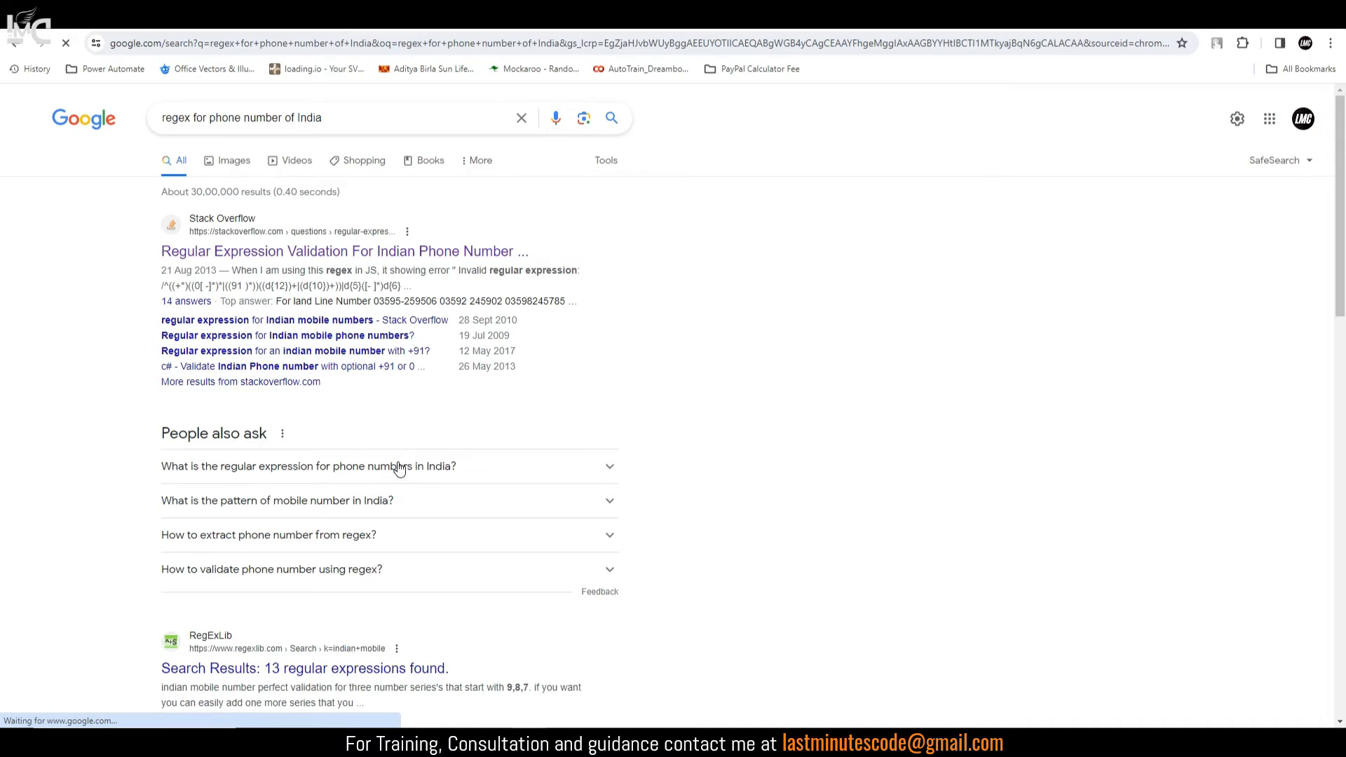
{"action": "scroll", "coordinate": [377, 491], "scroll_direction": "down", "scroll_amount": 3}
{"action": "scroll", "coordinate": [441, 281], "scroll_direction": "up", "scroll_amount": 3}
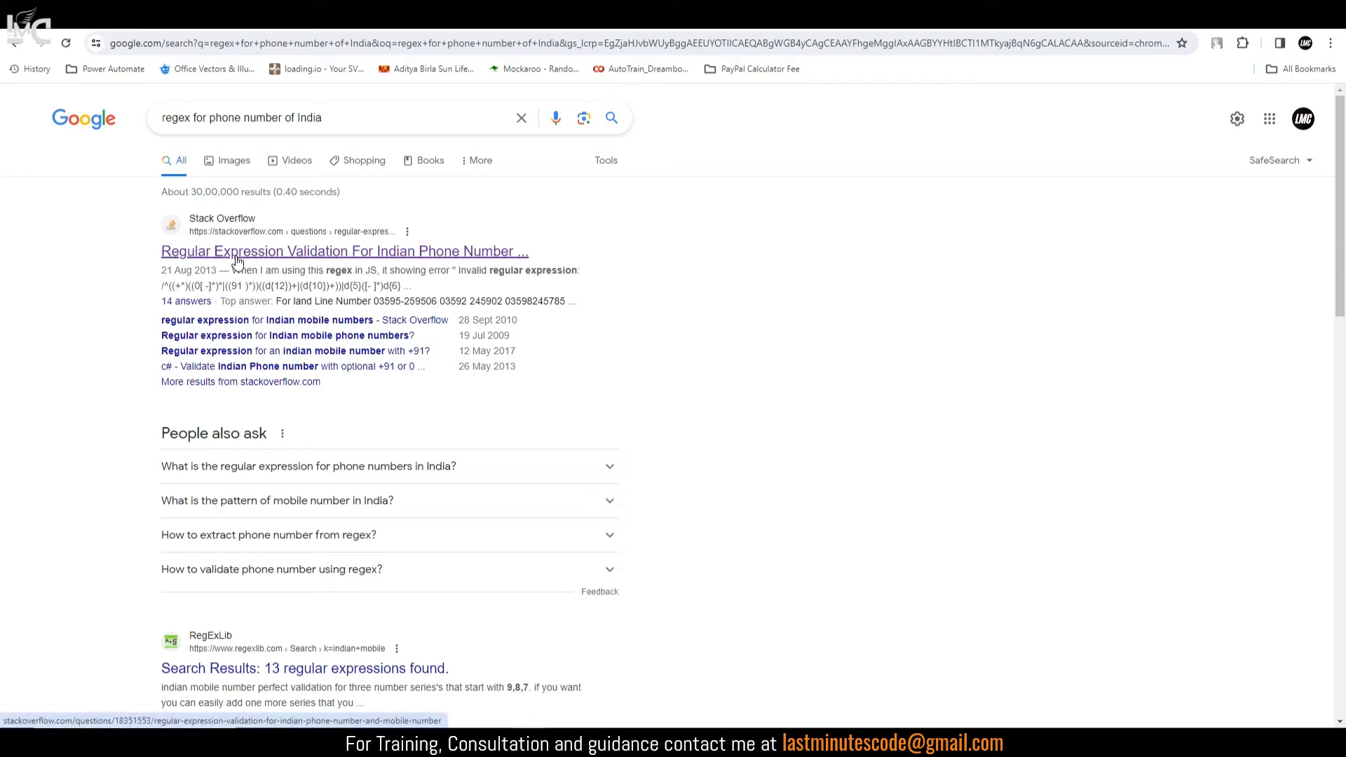
Step: Change the search to 'regex for 10 digit phone number' and run it
{"action": "left_click_drag", "start_coordinate": [282, 120], "coordinate": [353, 127]}
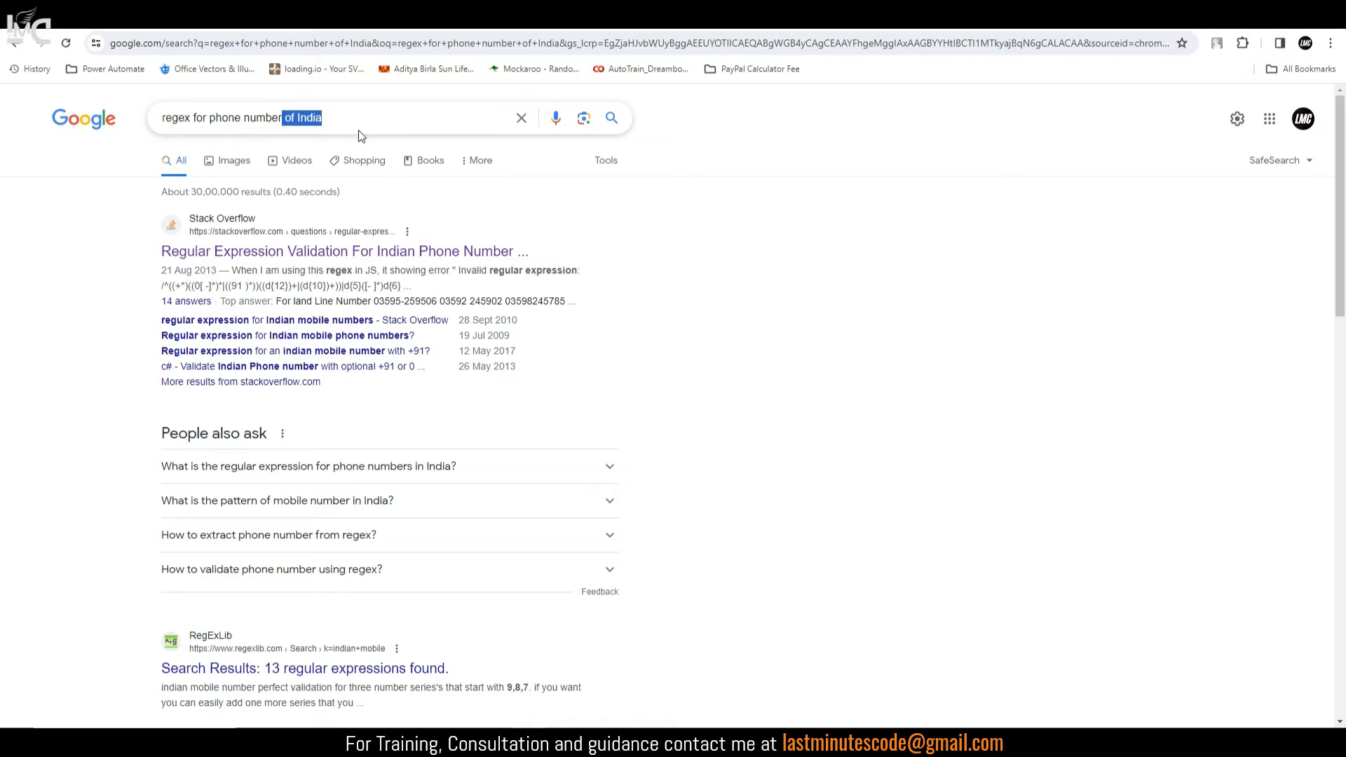
{"action": "key", "text": "BackSpace"}
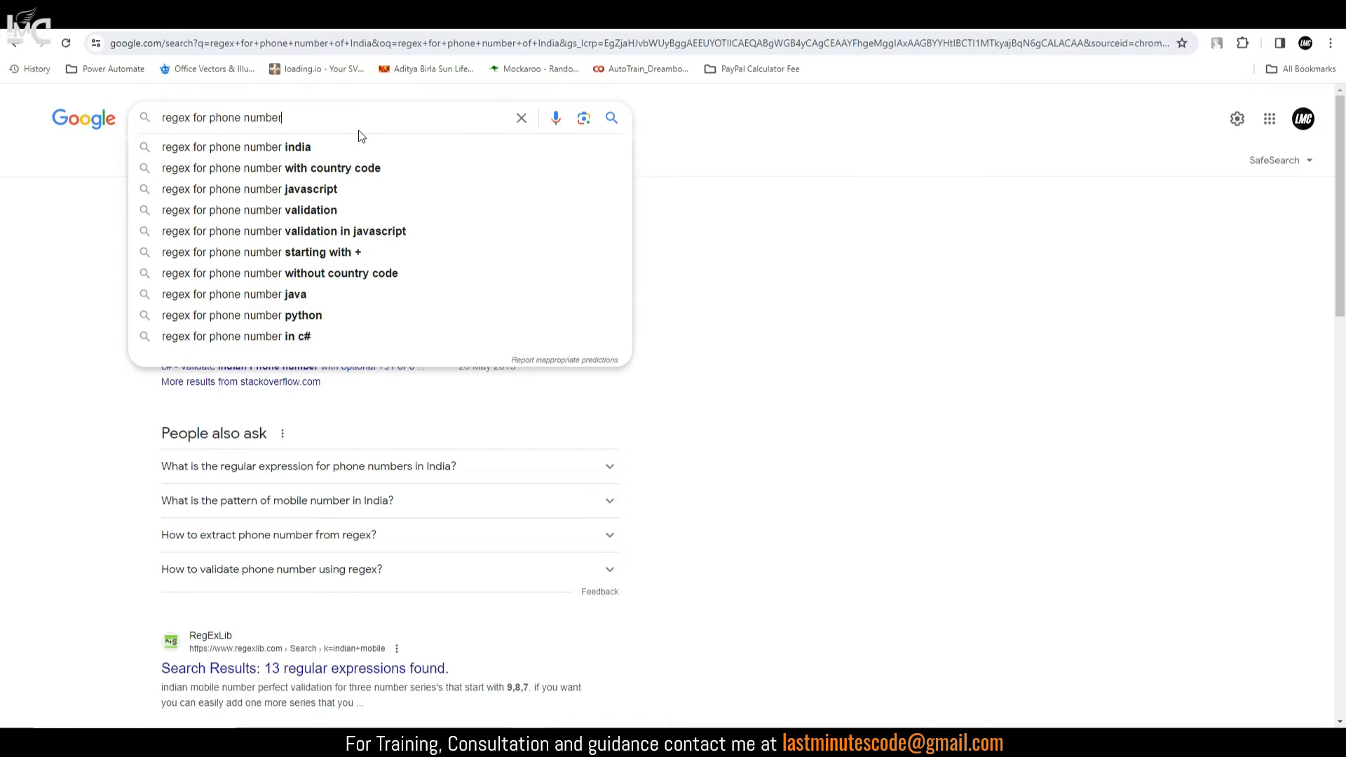
{"action": "type", "text": "10 git"}
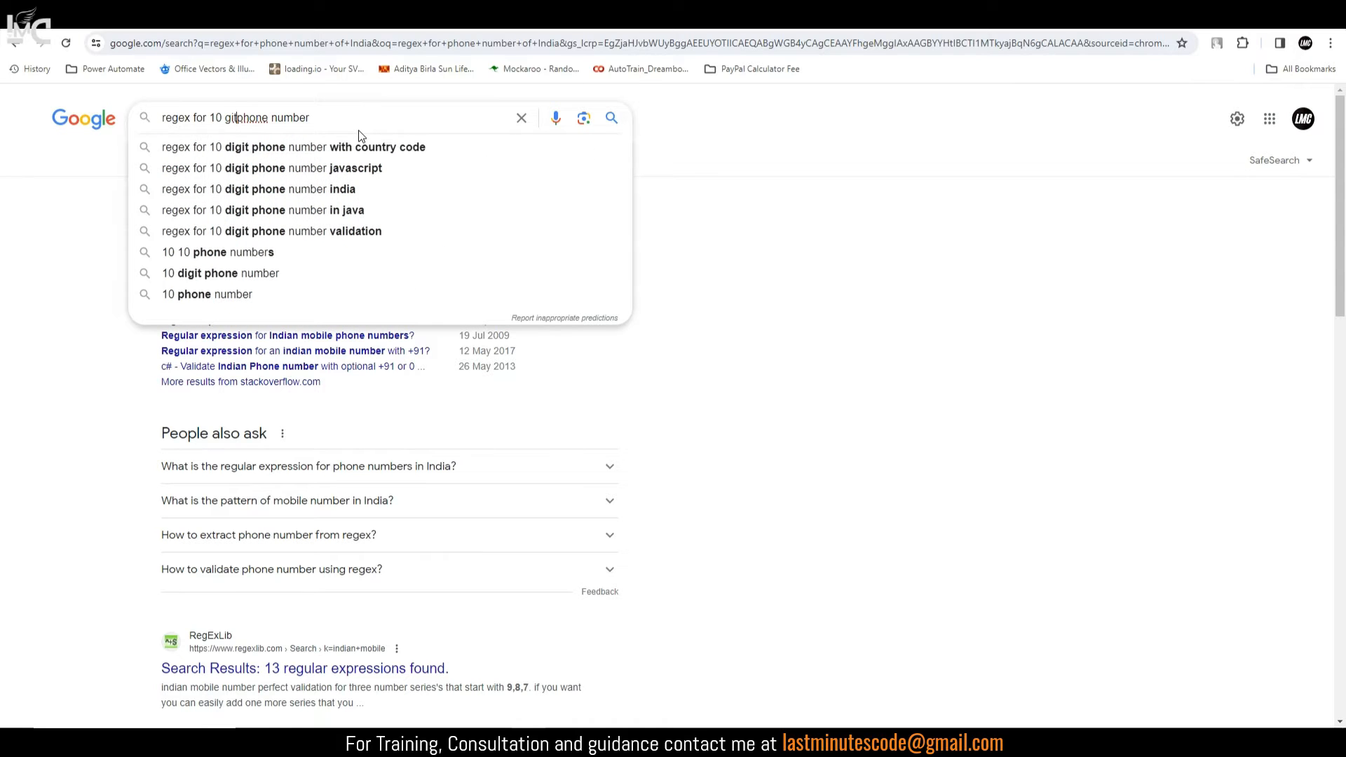
{"action": "key", "text": "BackSpace"}
{"action": "key", "text": "BackSpace"}
{"action": "key", "text": "BackSpace"}
{"action": "type", "text": "di"}
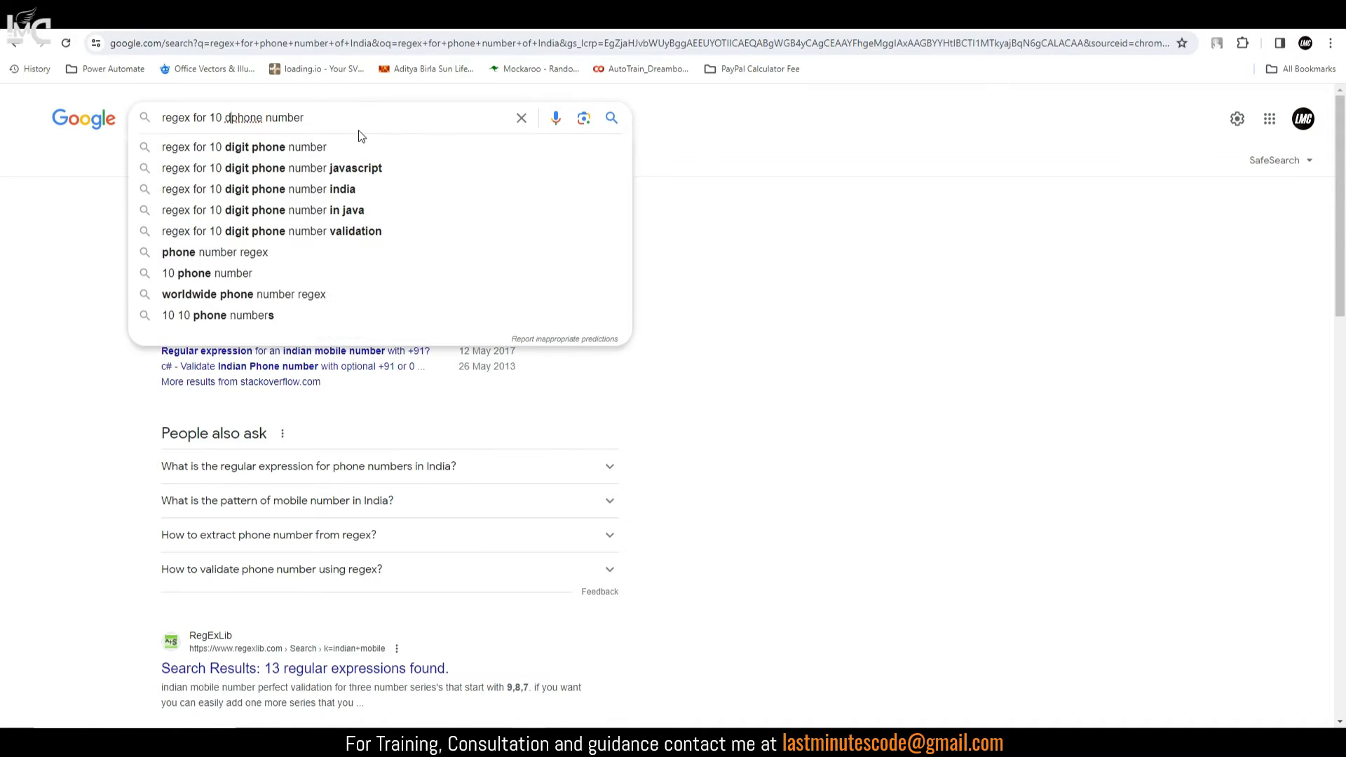
{"action": "type", "text": "git"}
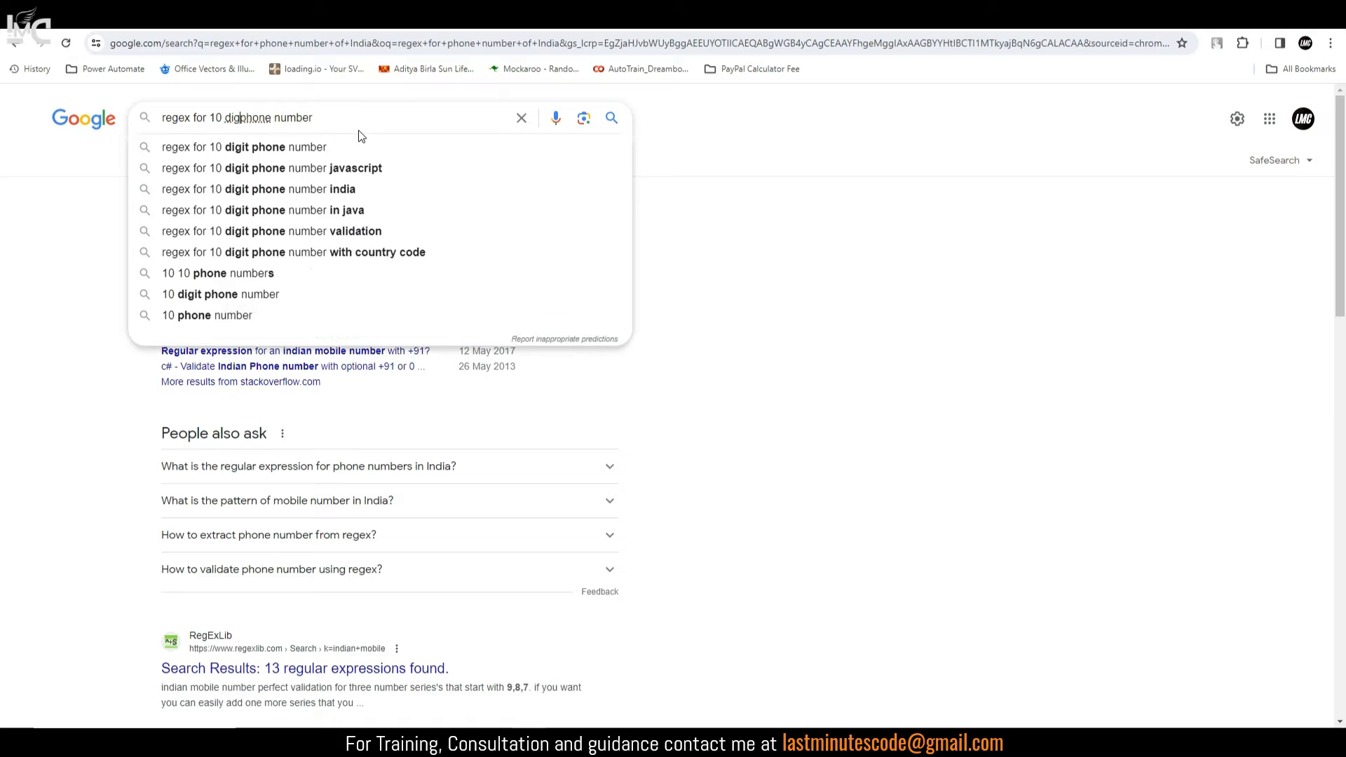
{"action": "key", "text": "Return"}
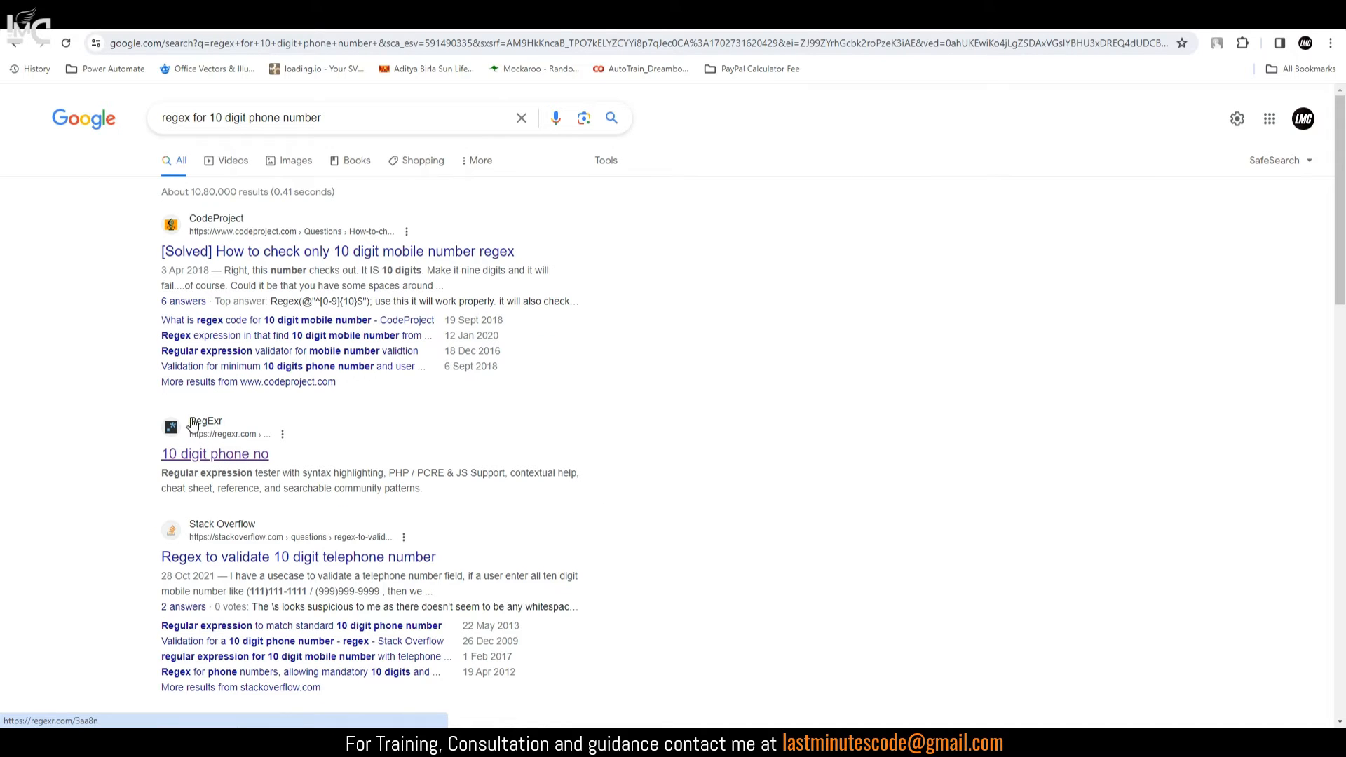
Step: Open RegExr's '10 digit phone no' pattern and copy the expression ^[0-9]{10}$
{"action": "left_click", "coordinate": [217, 466]}
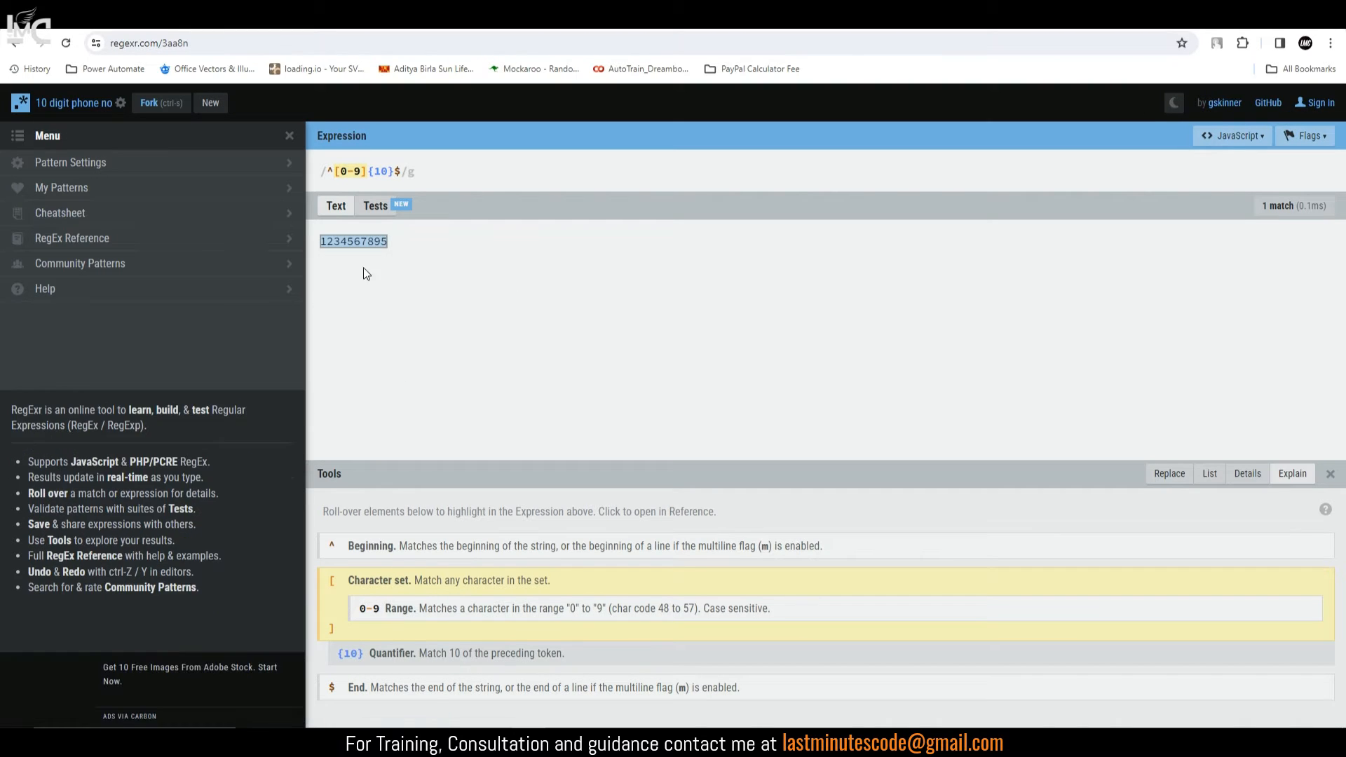
{"action": "mouse_move", "coordinate": [390, 171]}
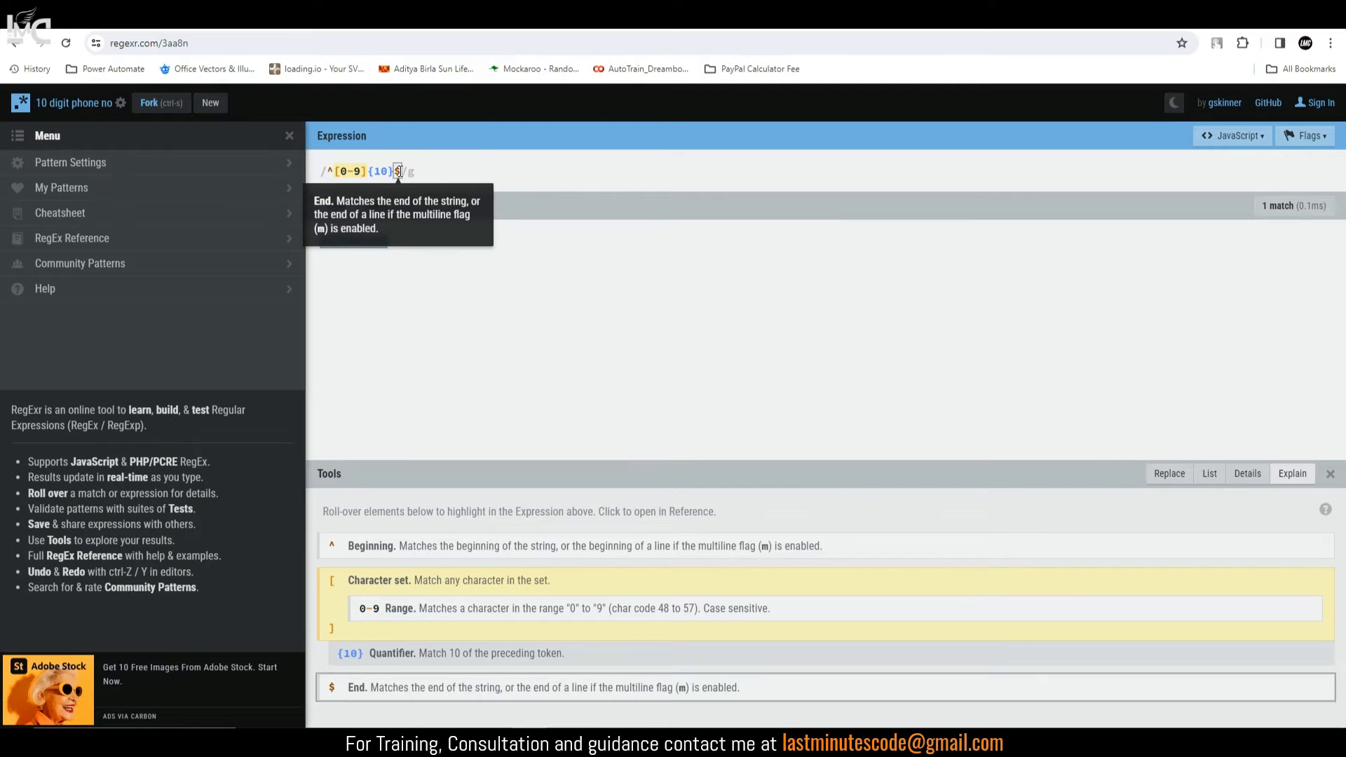
{"action": "left_click_drag", "start_coordinate": [403, 171], "coordinate": [317, 178]}
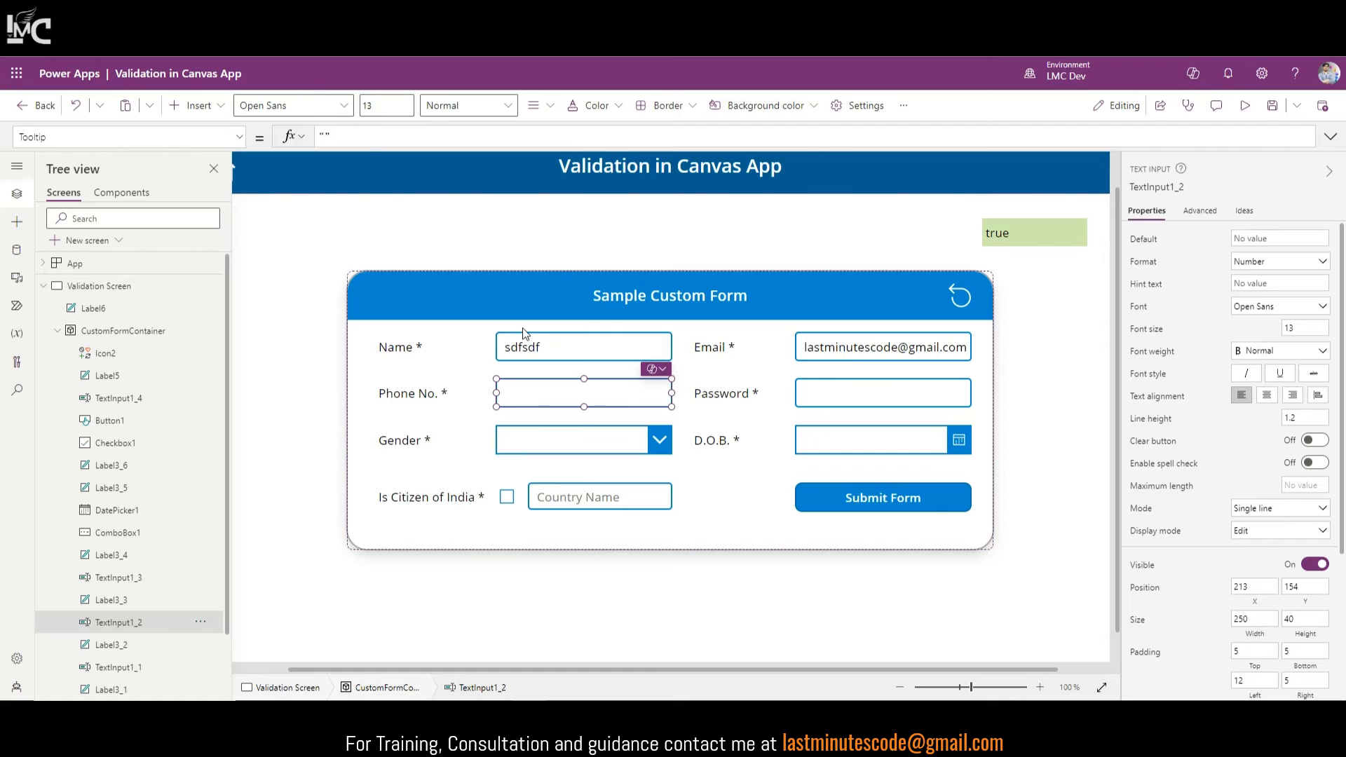
Step: Change the label's formula to IsMatch(TextInput1_2.Text,"^[0-9]{10}$") to test the Phone No. box
{"action": "left_click", "coordinate": [1011, 235]}
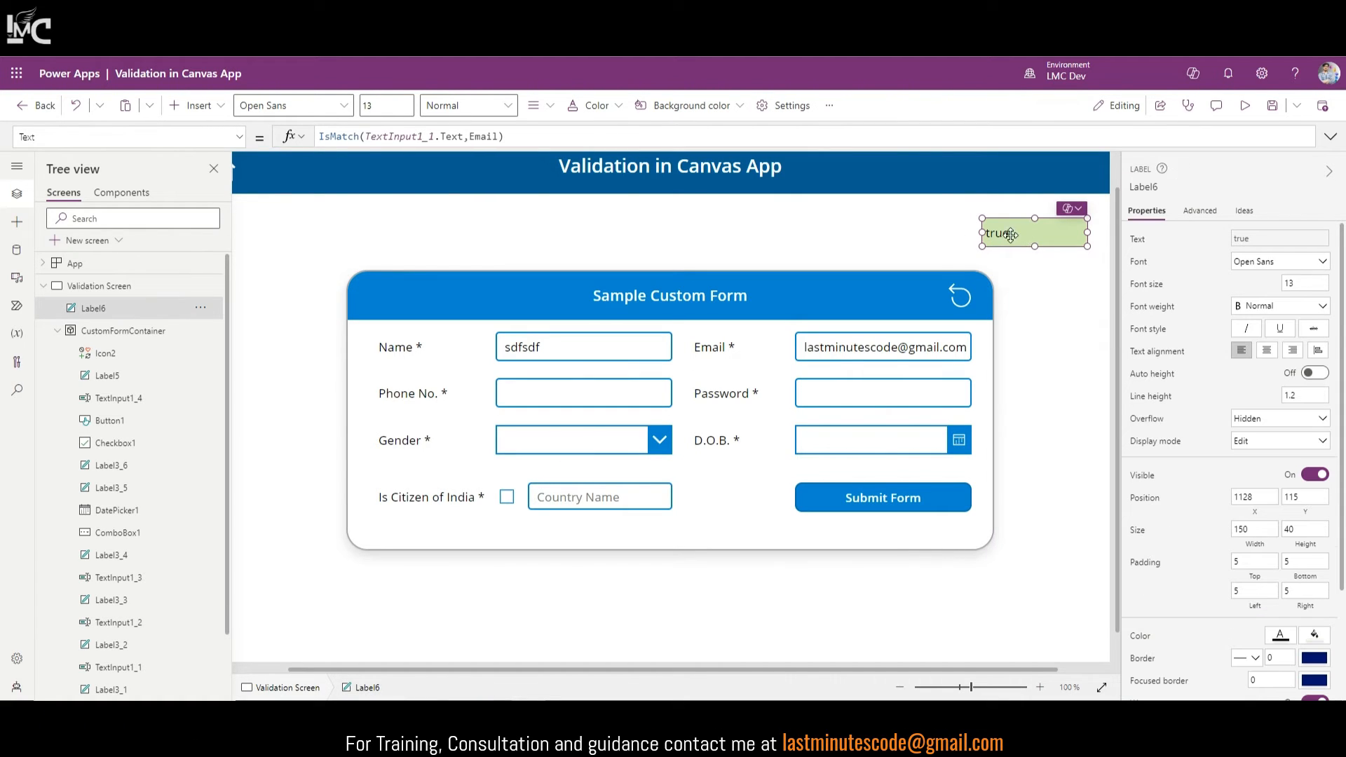
{"action": "left_click", "coordinate": [469, 136]}
{"action": "type", "text": "Match."}
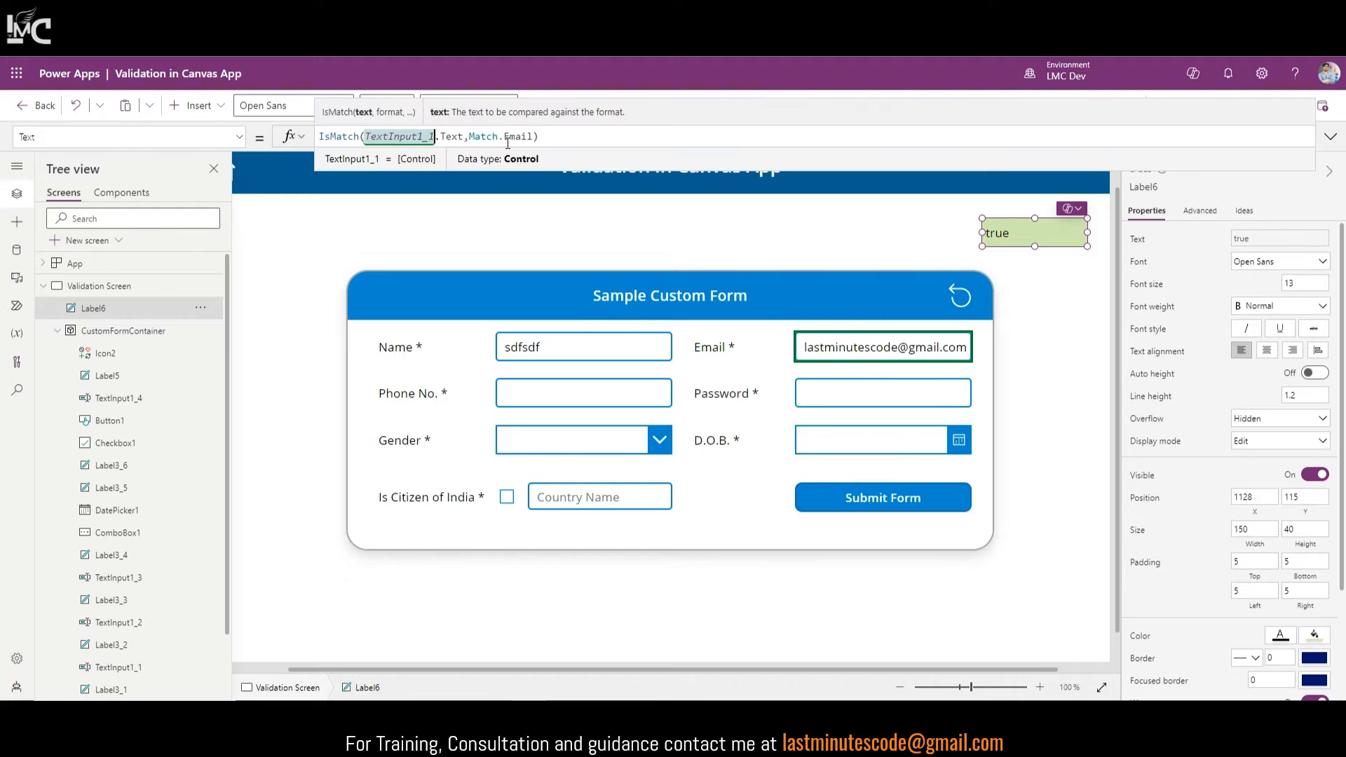
{"action": "type", "text": "2"}
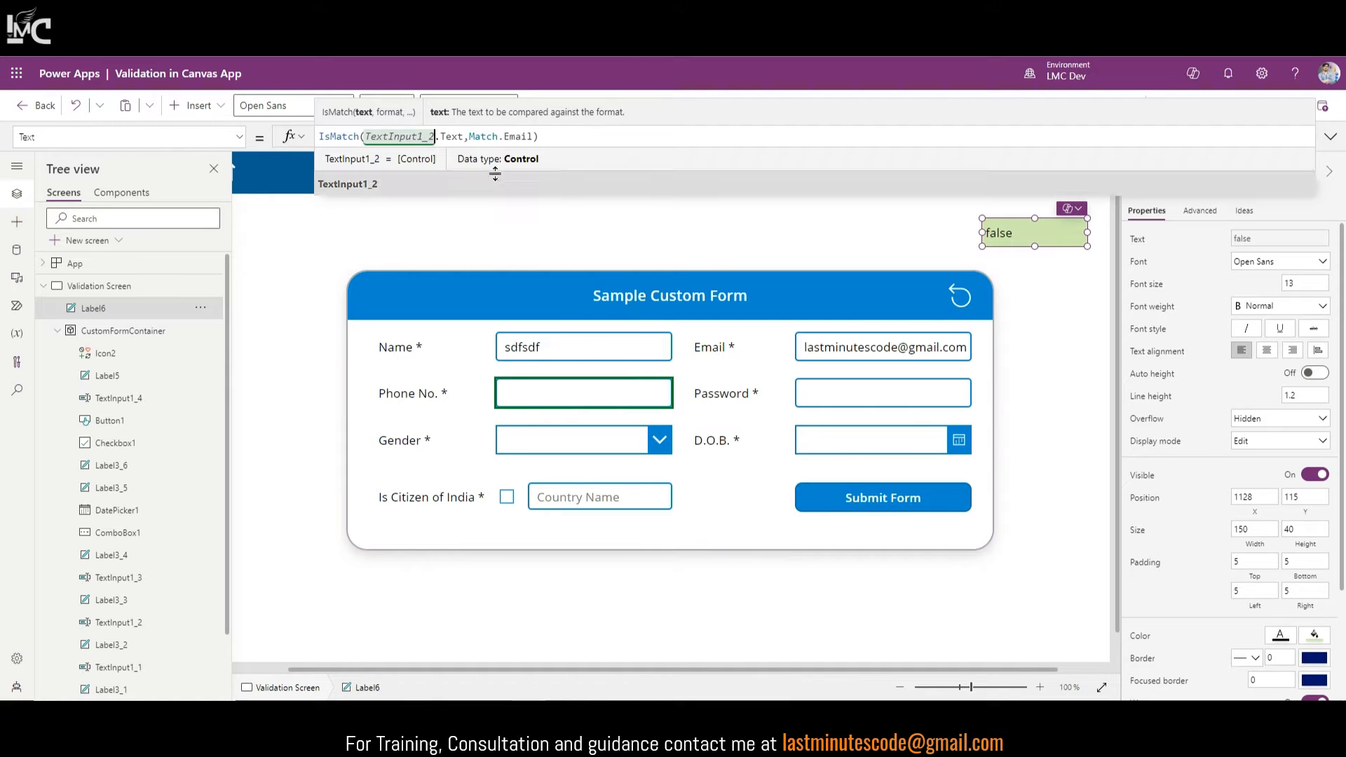
{"action": "left_click_drag", "start_coordinate": [466, 136], "coordinate": [544, 139]}
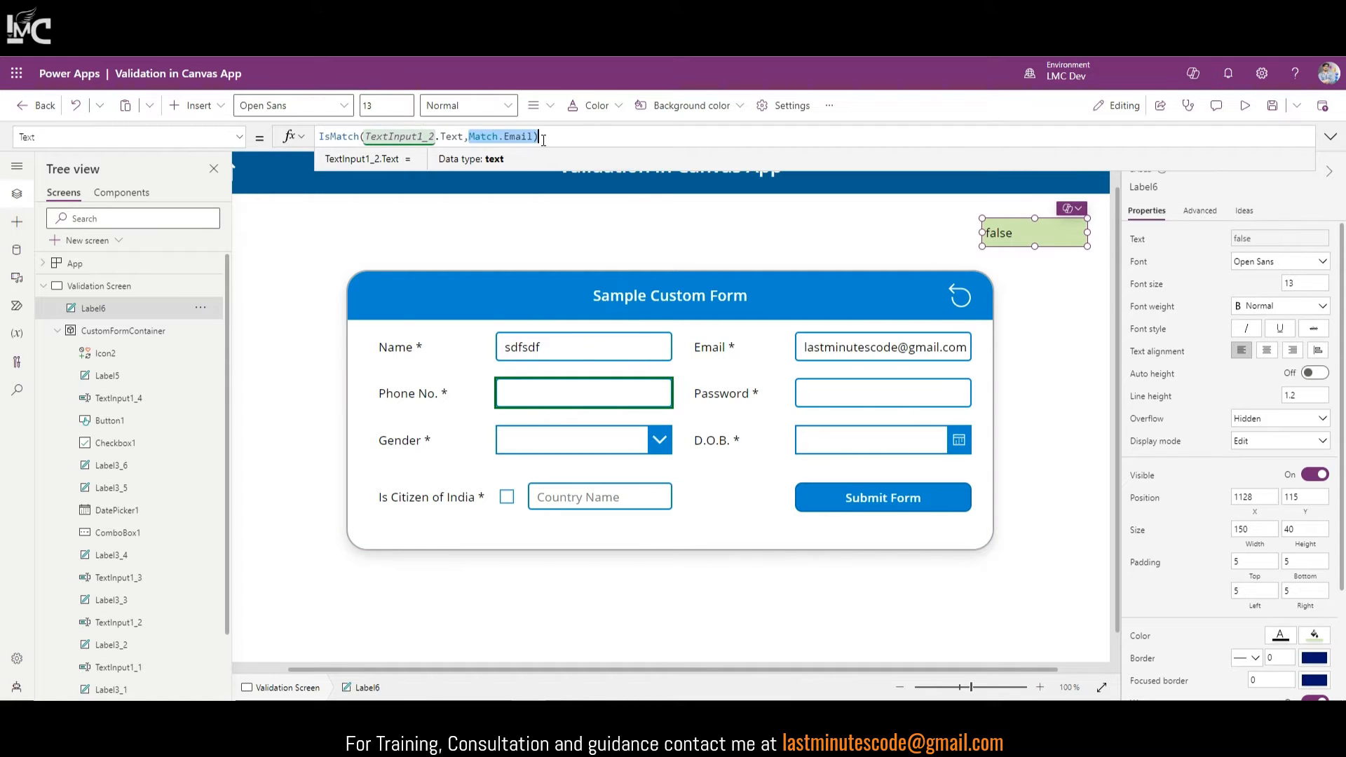
{"action": "key", "text": "BackSpace"}
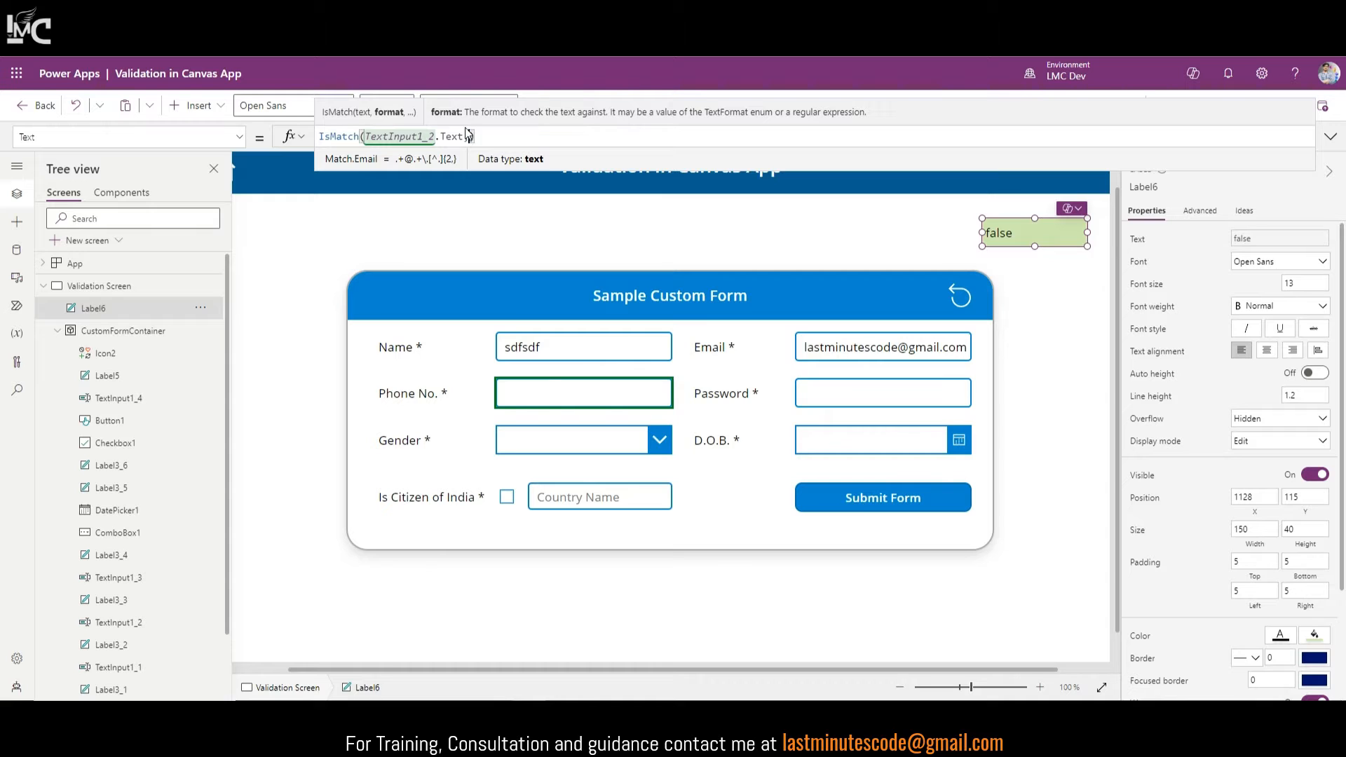
{"action": "type", "text": "\"^[0-9]{10}$\""}
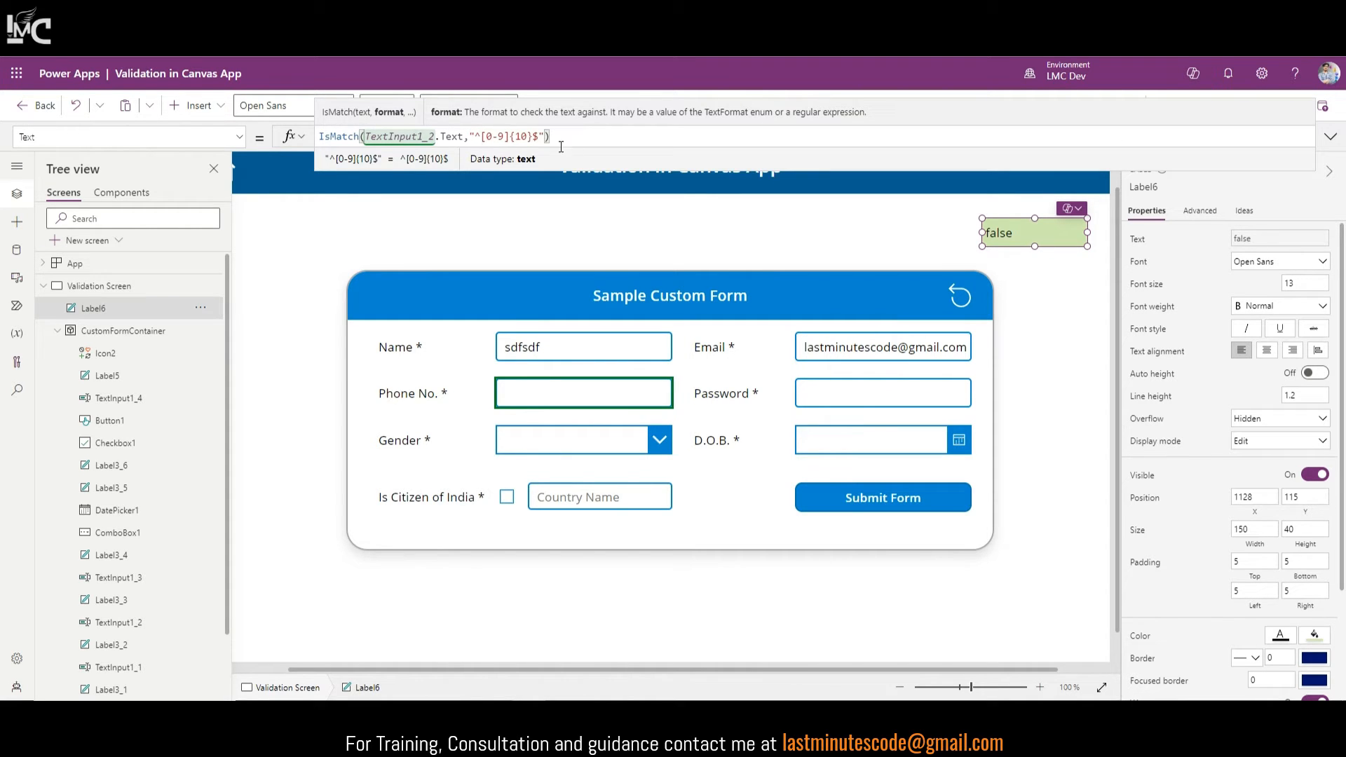
{"action": "left_click", "coordinate": [1332, 140]}
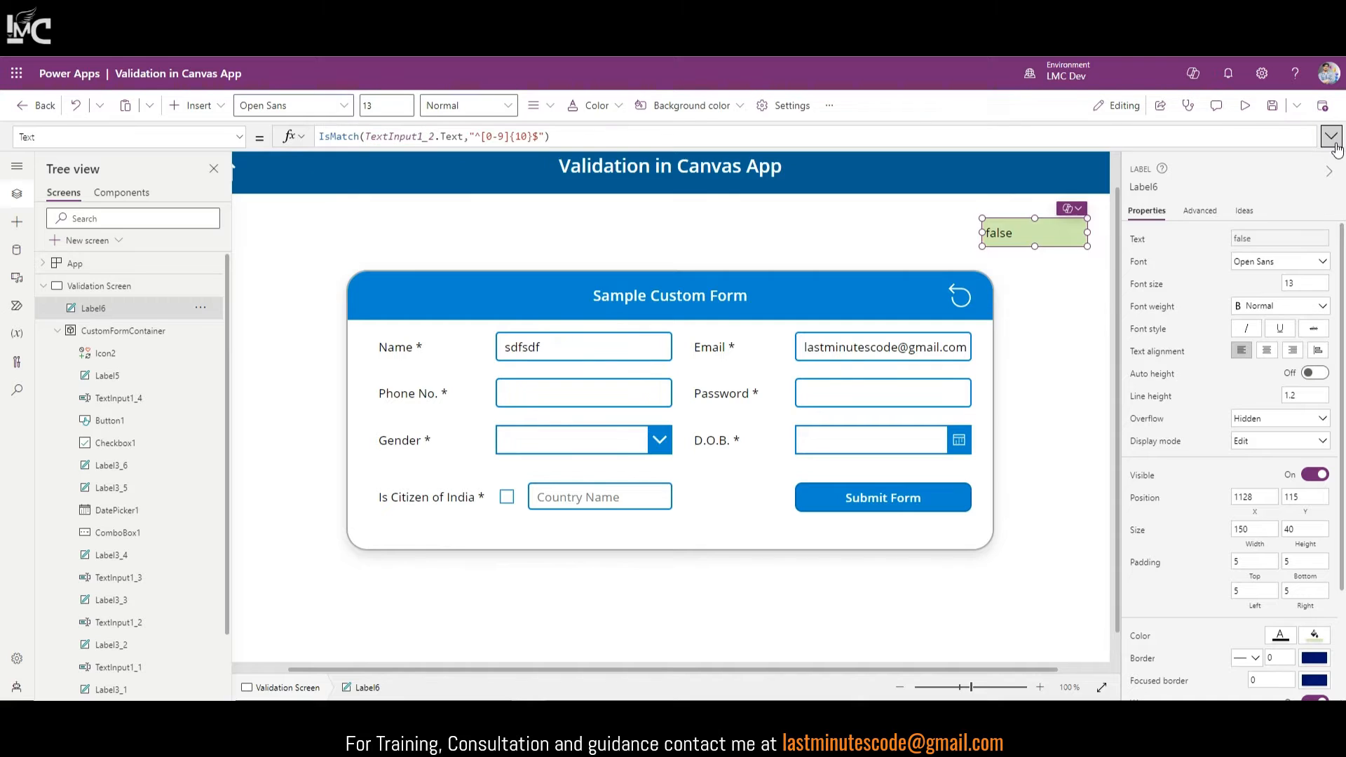
{"action": "left_click", "coordinate": [1245, 106]}
{"action": "left_click", "coordinate": [662, 372]}
{"action": "type", "text": "9"}
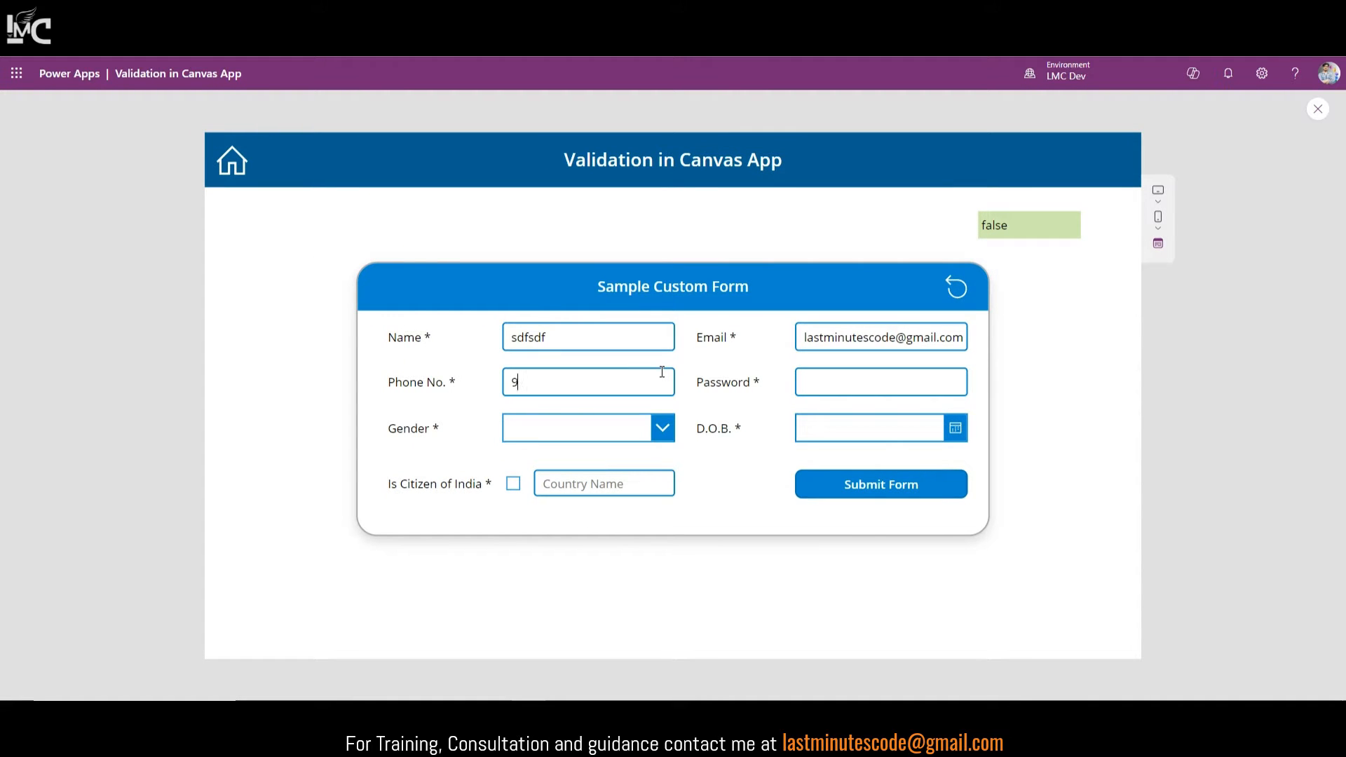
{"action": "type", "text": "87456321"}
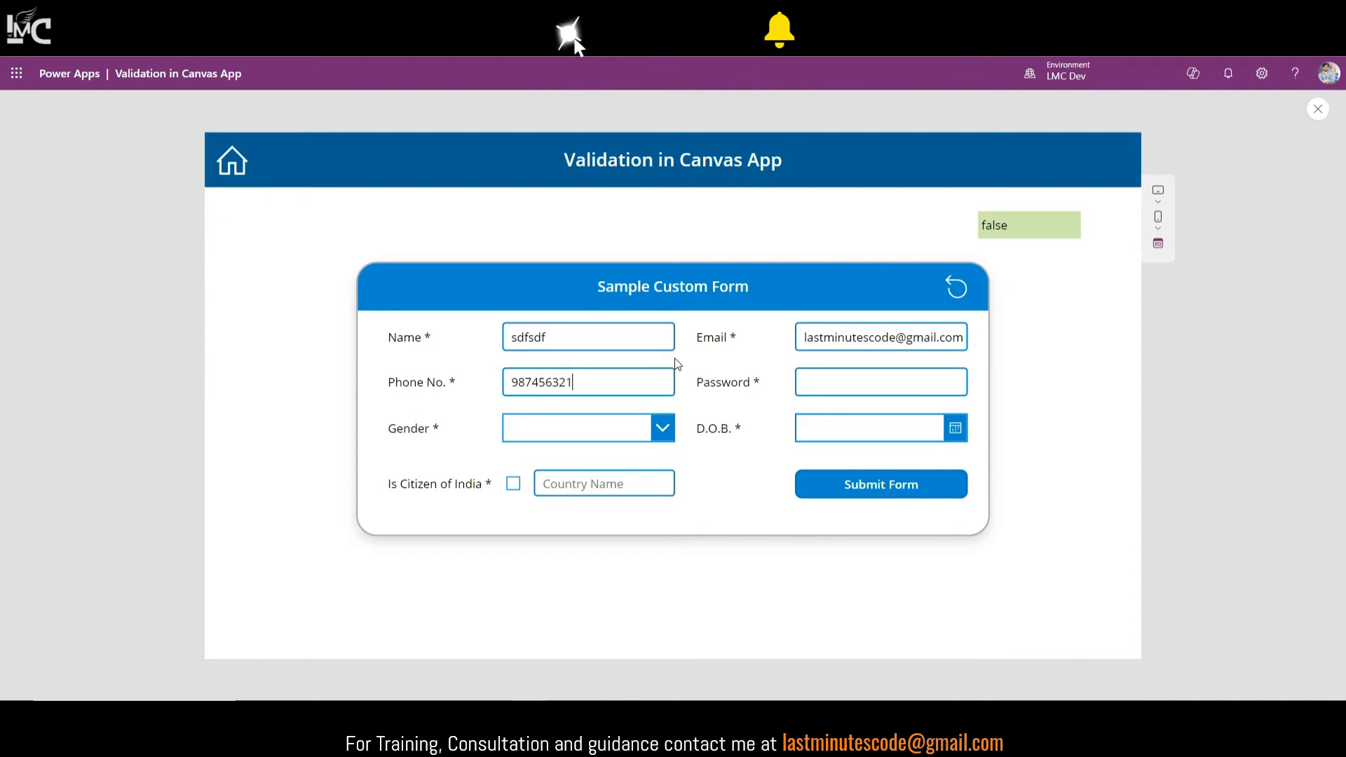
{"action": "double_click", "coordinate": [1008, 229]}
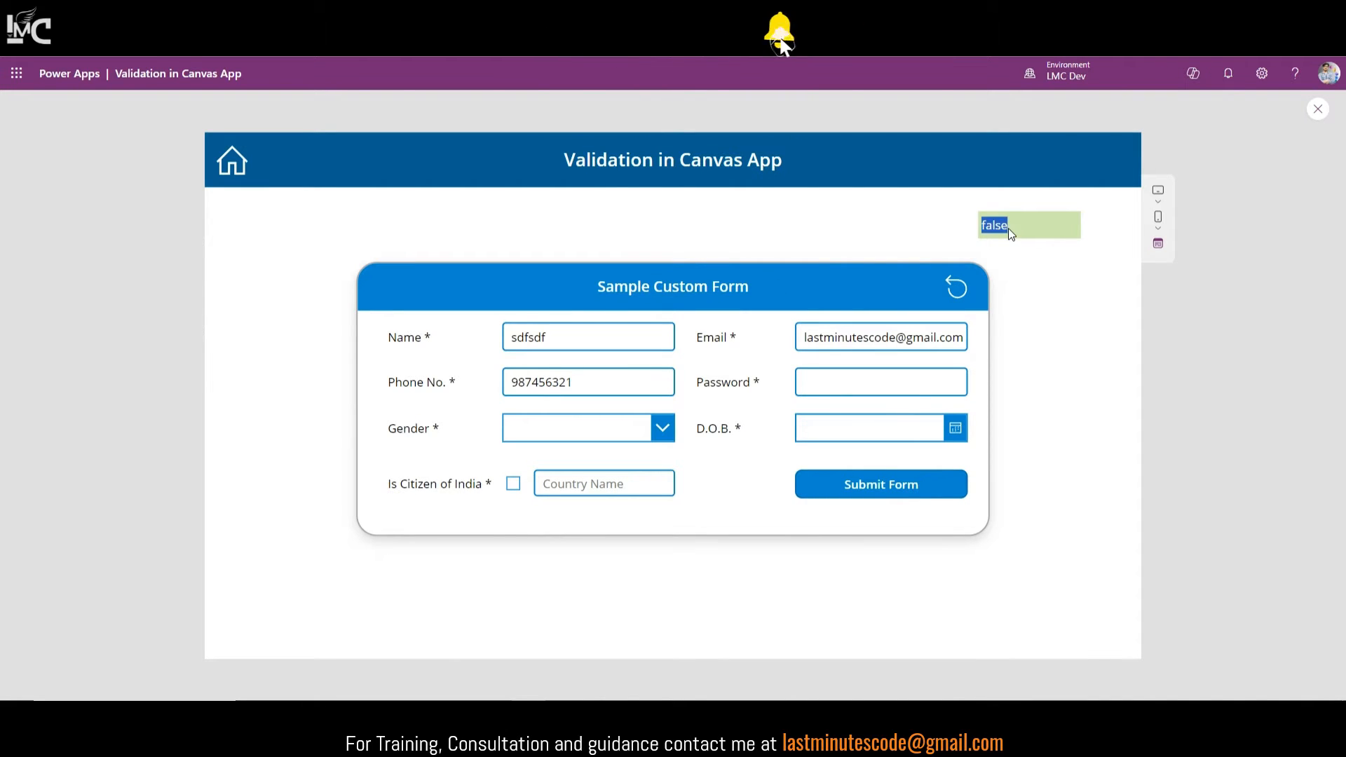
{"action": "left_click", "coordinate": [595, 388]}
{"action": "type", "text": "0"}
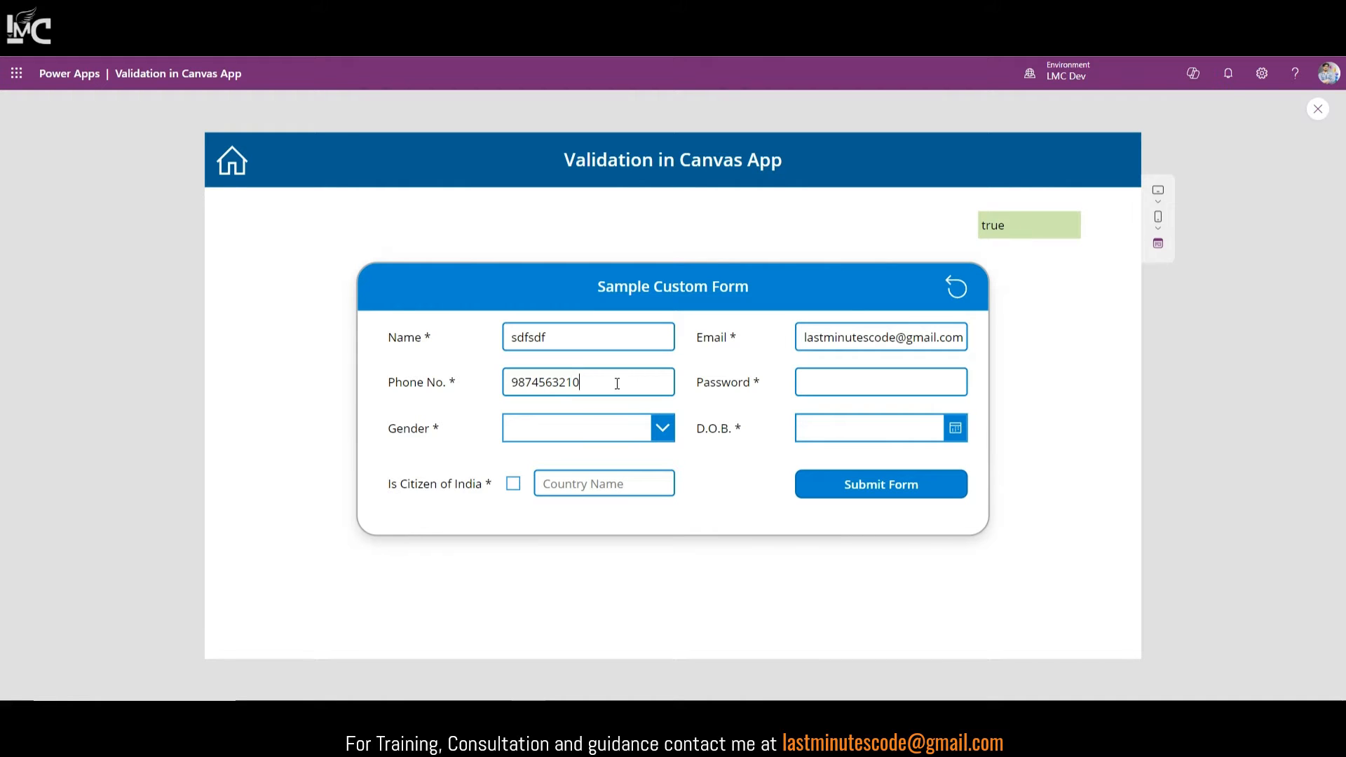
{"action": "type", "text": "444"}
{"action": "left_click_drag", "start_coordinate": [630, 385], "coordinate": [509, 391]}
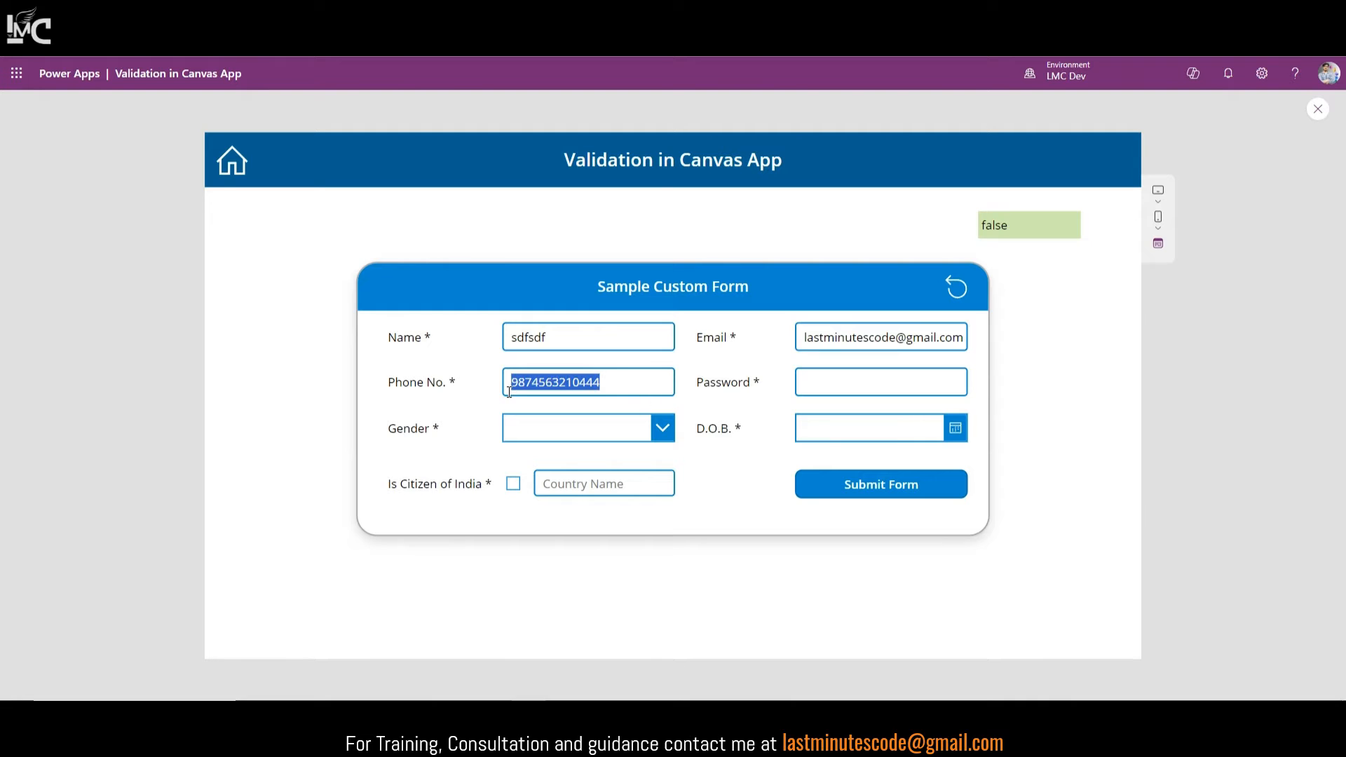
{"action": "type", "text": "123654"}
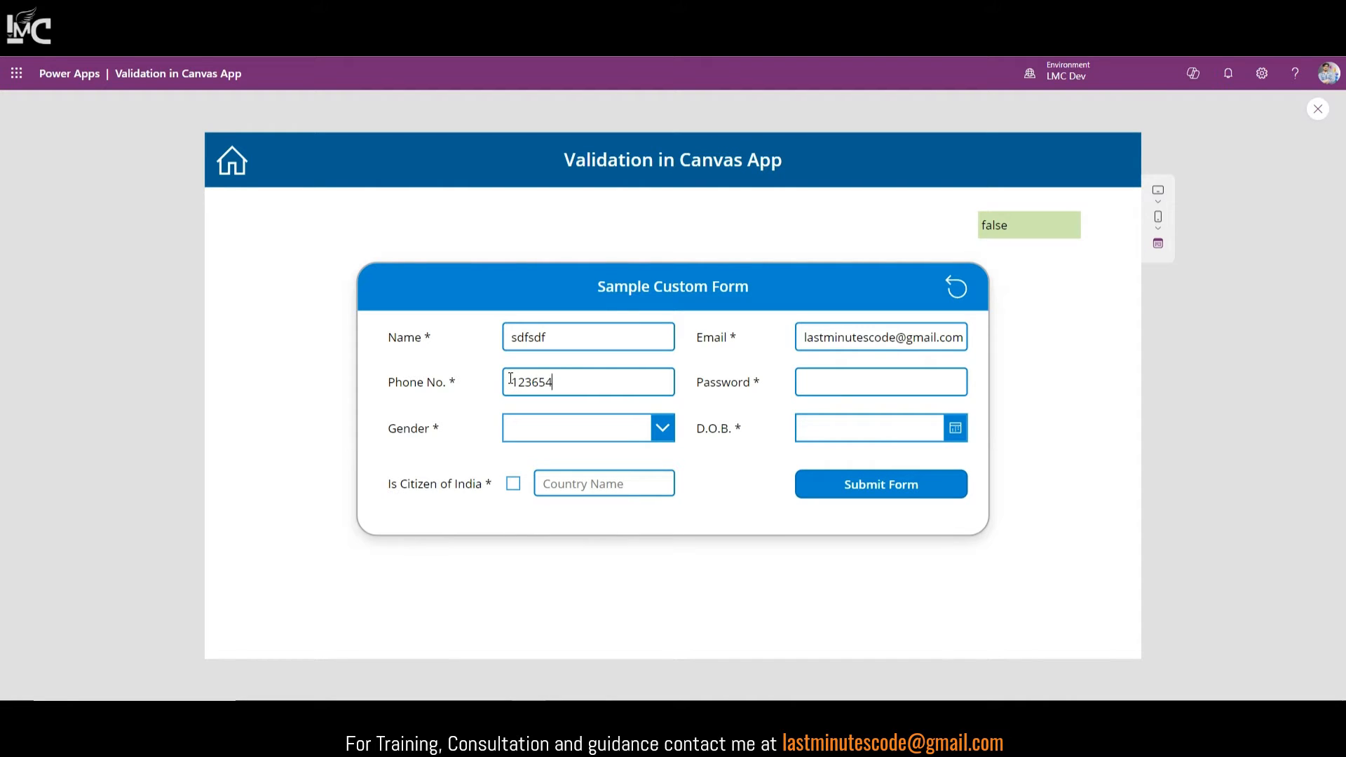
{"action": "type", "text": "7890"}
{"action": "type", "text": "0"}
{"action": "key", "text": "BackSpace"}
Step: Exit preview and copy the label's IsMatch phone check from its formula
{"action": "left_click", "coordinate": [1318, 111]}
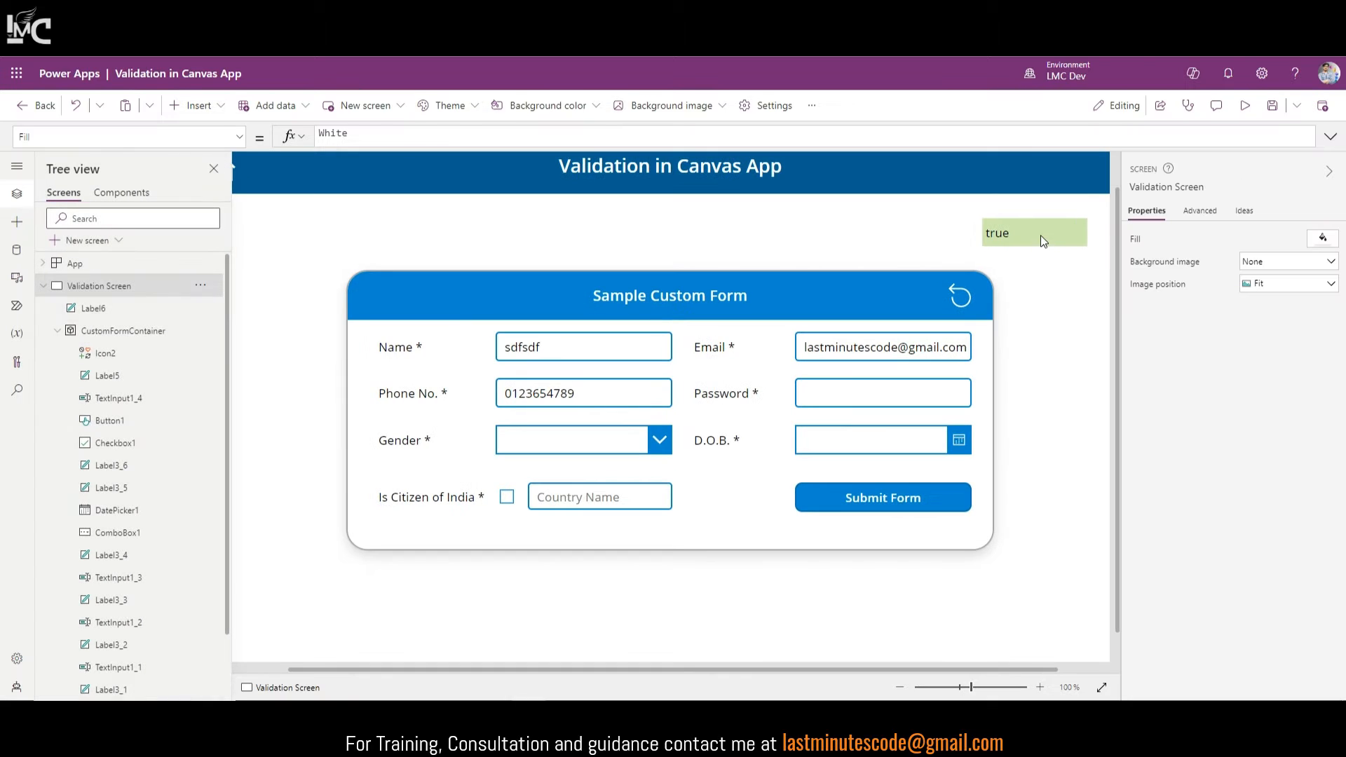
{"action": "left_click", "coordinate": [1043, 237]}
{"action": "left_click", "coordinate": [1331, 136]}
{"action": "left_click", "coordinate": [596, 191]}
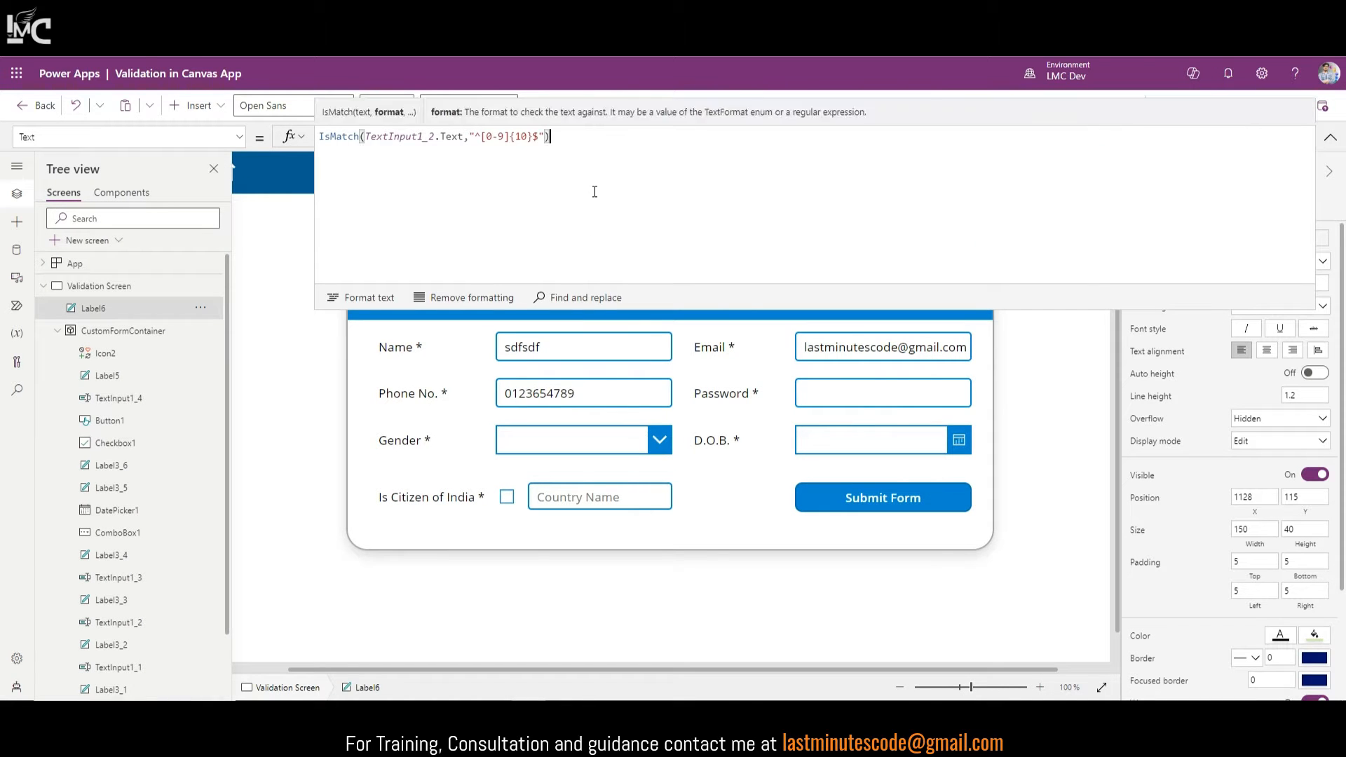
{"action": "key", "text": "ctrl+a"}
{"action": "key", "text": "ctrl+c"}
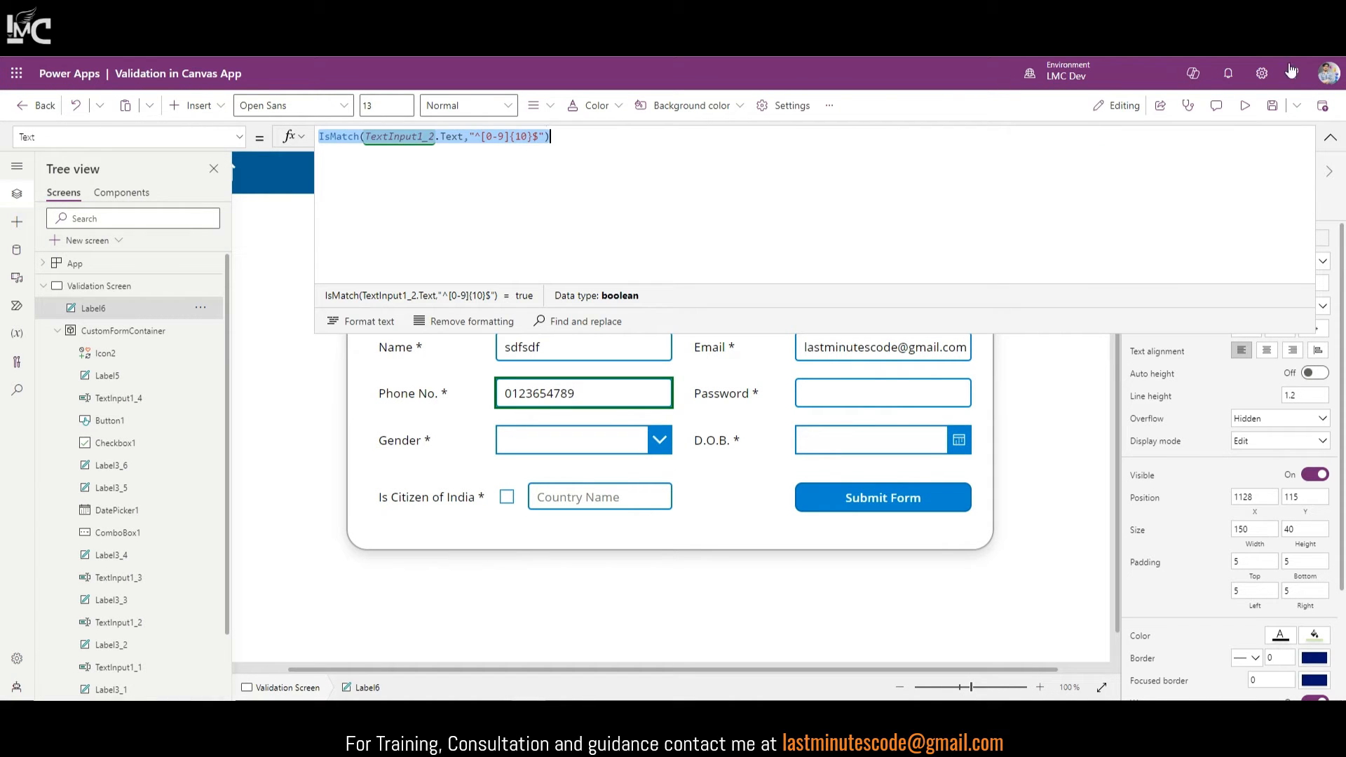
Step: Append || !IsMatch(TextInput1_2.Text,"^[0-9]{10}$") to Button1's OnSelect If condition
{"action": "left_click", "coordinate": [1330, 137]}
{"action": "left_click", "coordinate": [941, 495]}
{"action": "left_click", "coordinate": [1330, 136]}
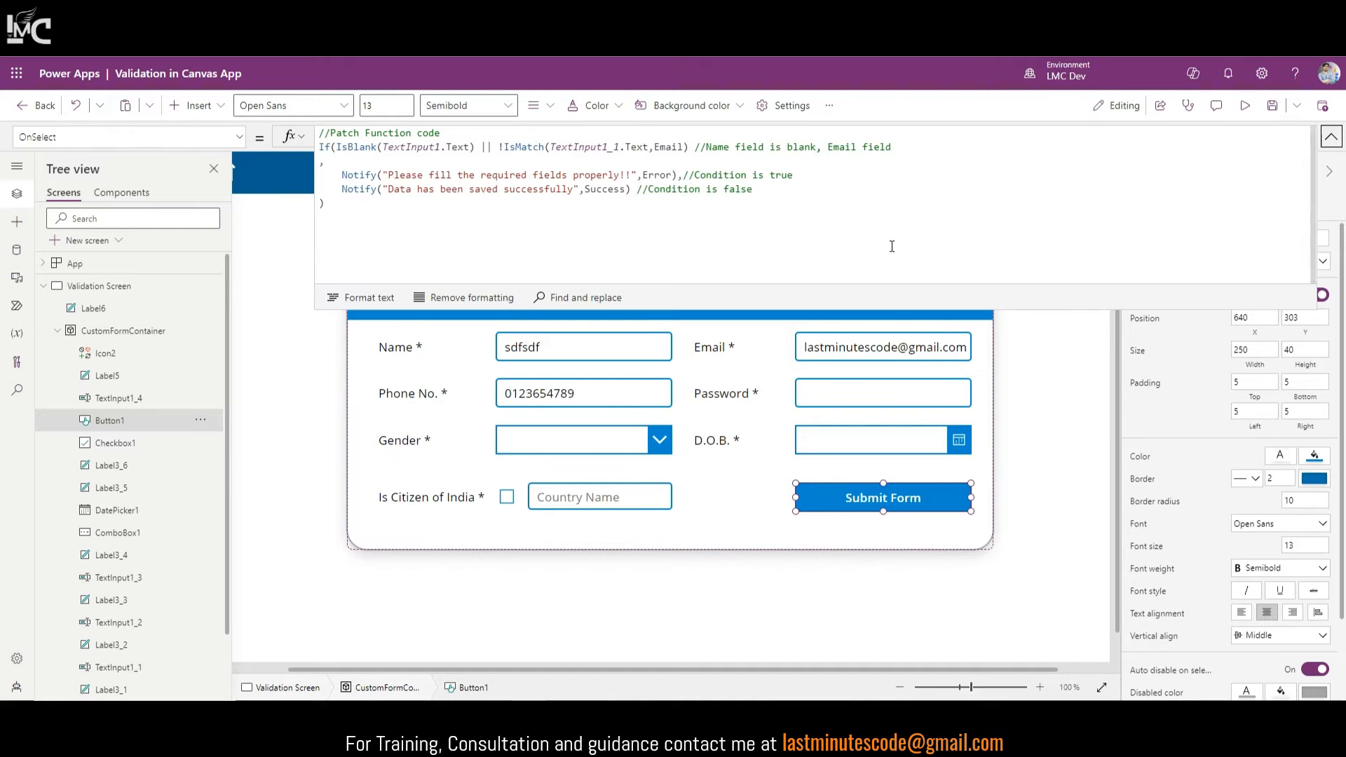
{"action": "left_click", "coordinate": [696, 145]}
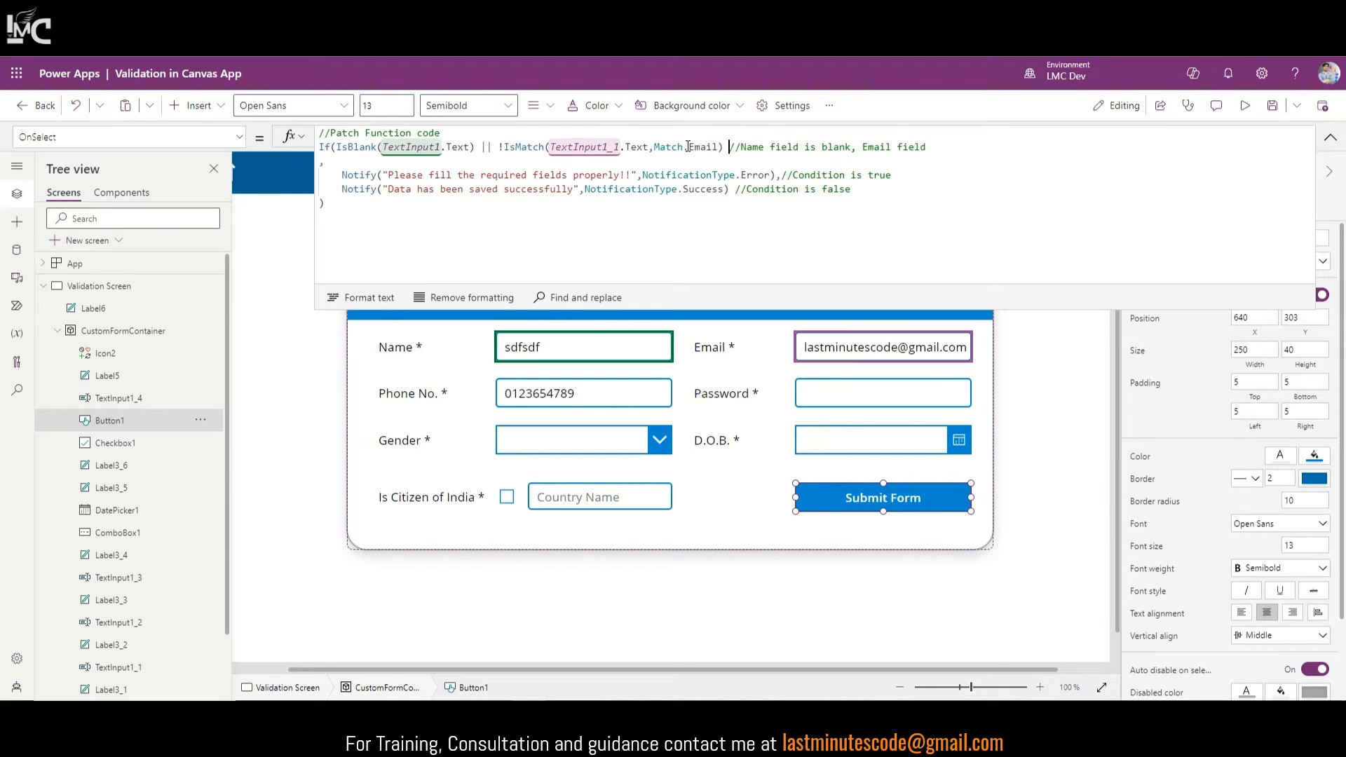
{"action": "type", "text": "|| !"}
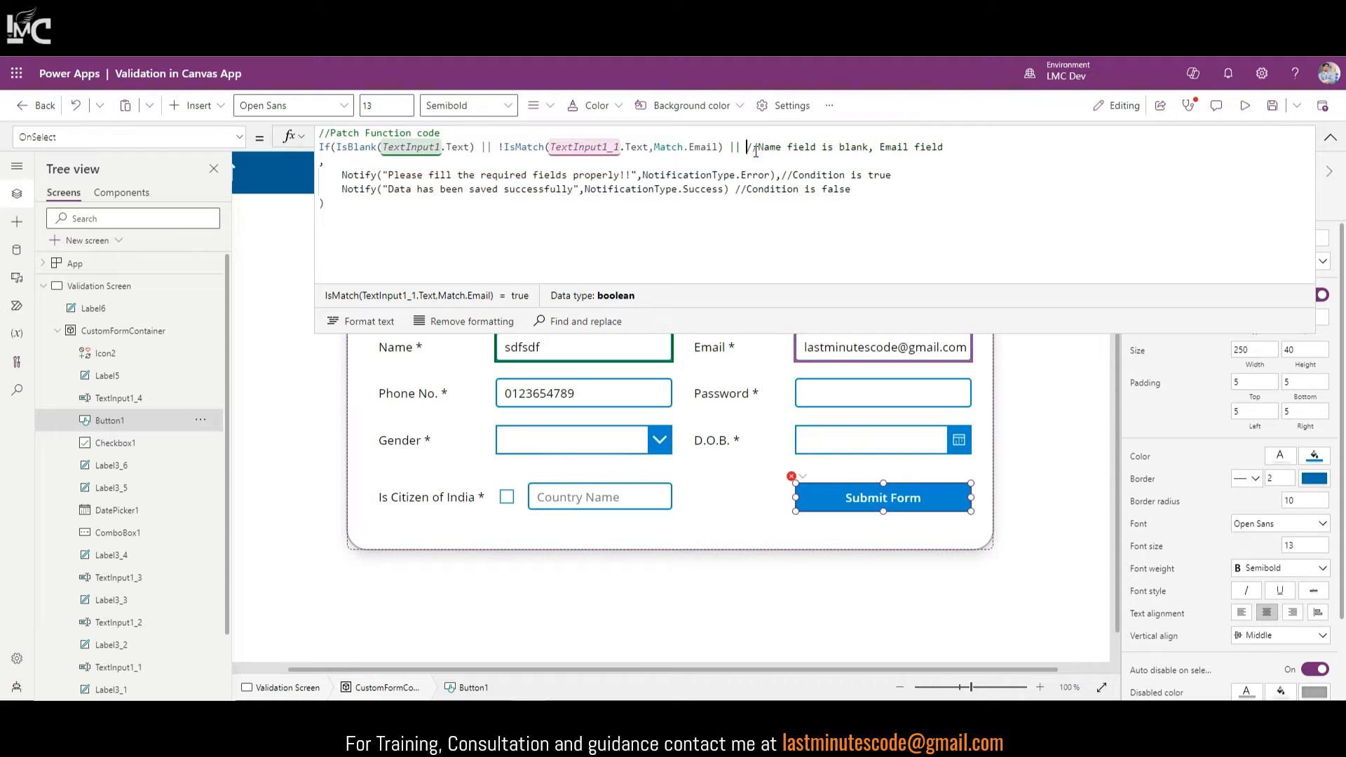
{"action": "key", "text": "ctrl+v"}
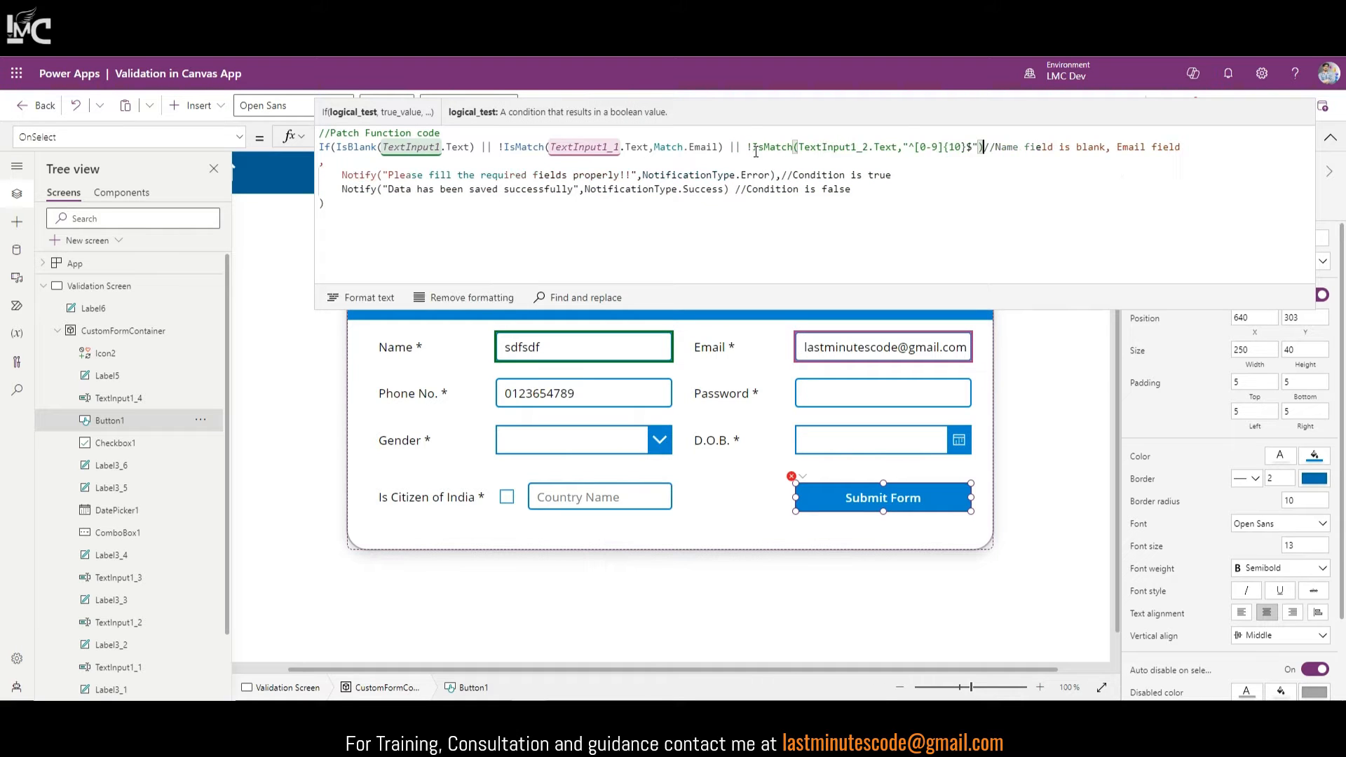
{"action": "left_click", "coordinate": [1331, 137]}
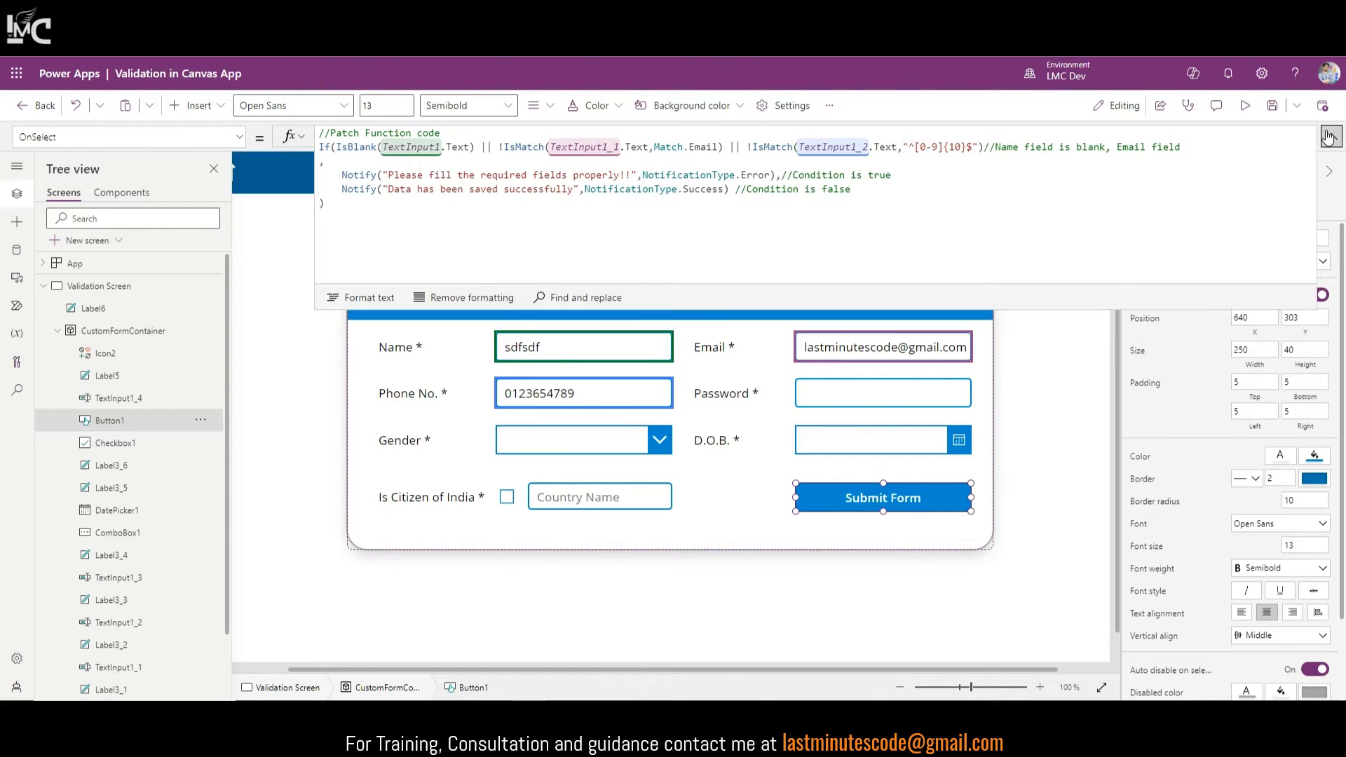
{"action": "left_click", "coordinate": [1331, 137]}
{"action": "left_click", "coordinate": [1332, 136]}
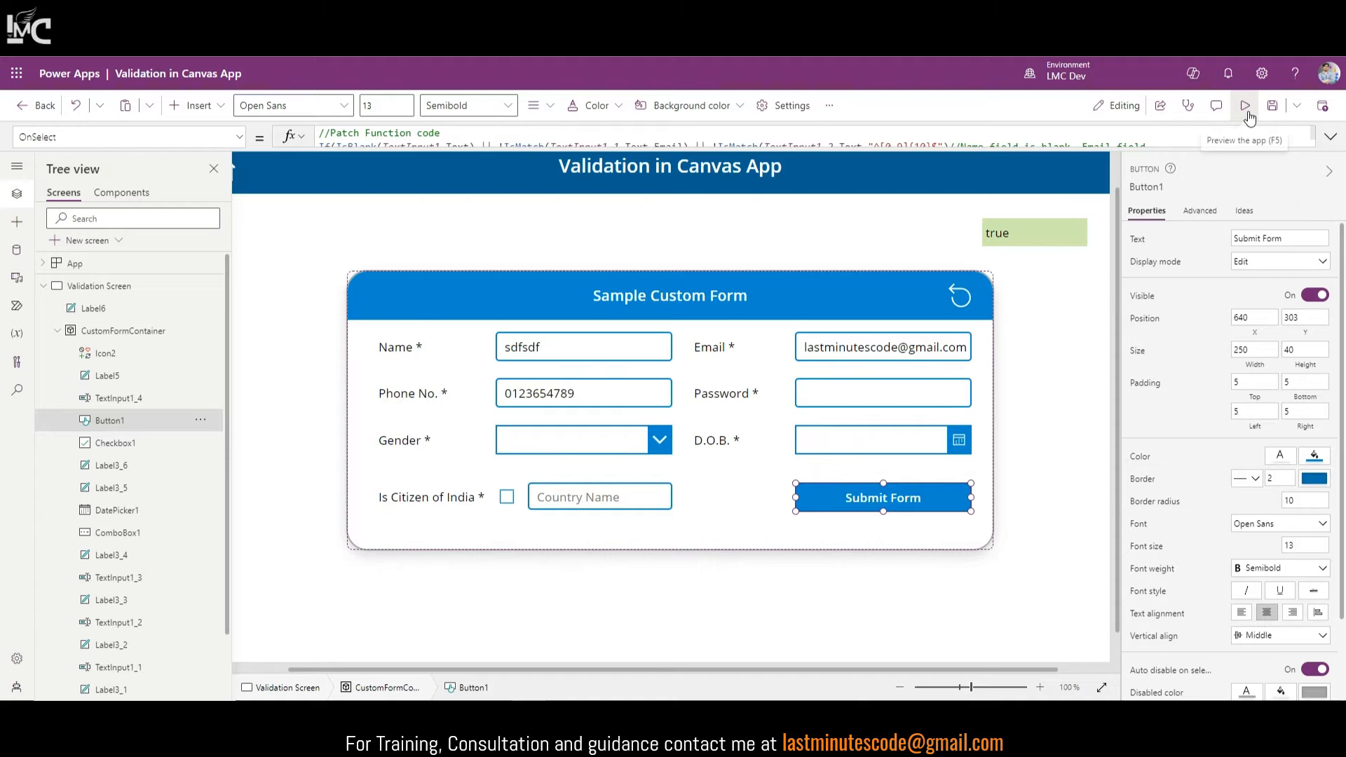
{"action": "left_click", "coordinate": [1246, 107]}
Step: Shorten the phone to seven digits, re-enter the name, and submit to get the error
{"action": "left_click", "coordinate": [606, 383]}
{"action": "key", "text": "BackSpace"}
{"action": "key", "text": "BackSpace"}
{"action": "key", "text": "BackSpace"}
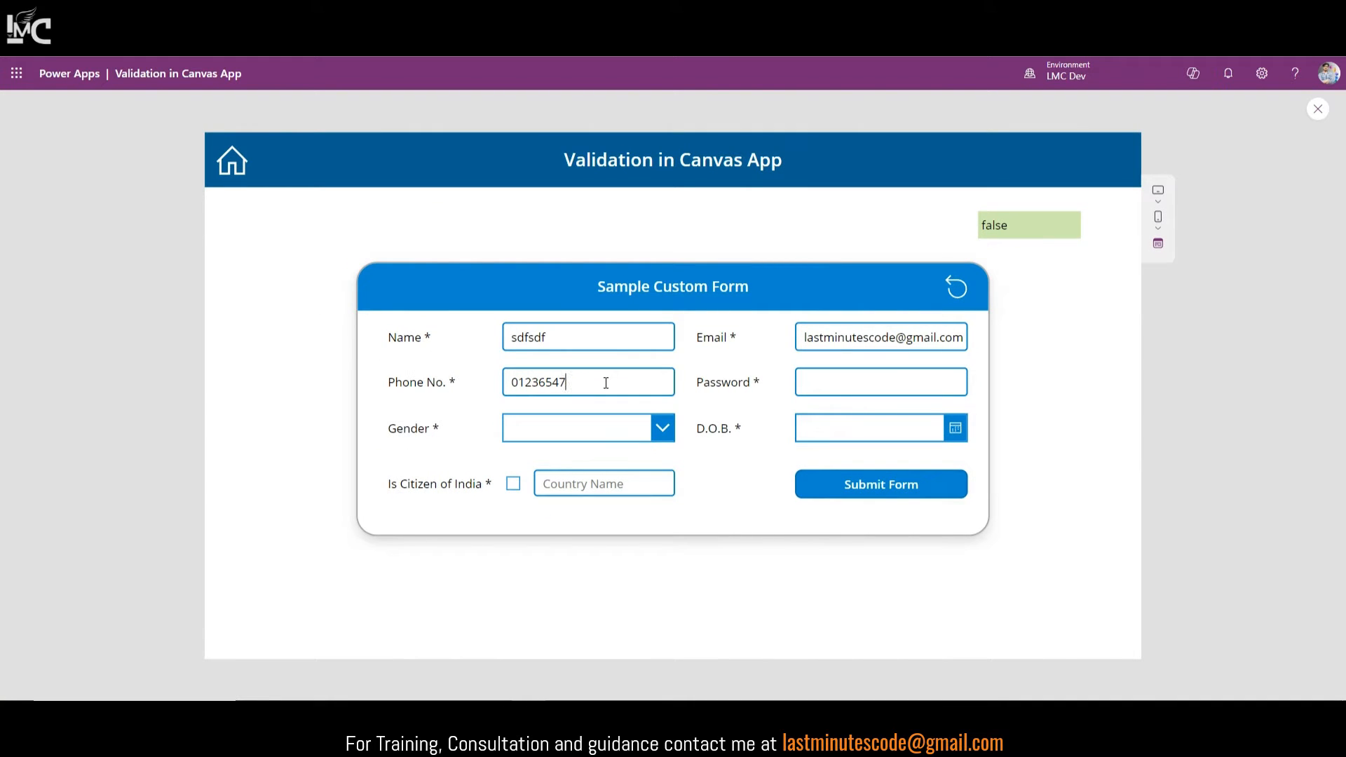
{"action": "left_click_drag", "start_coordinate": [919, 340], "coordinate": [911, 340]}
{"action": "left_click_drag", "start_coordinate": [555, 337], "coordinate": [476, 348]}
{"action": "type", "text": "Vinay"}
{"action": "left_click", "coordinate": [831, 495]}
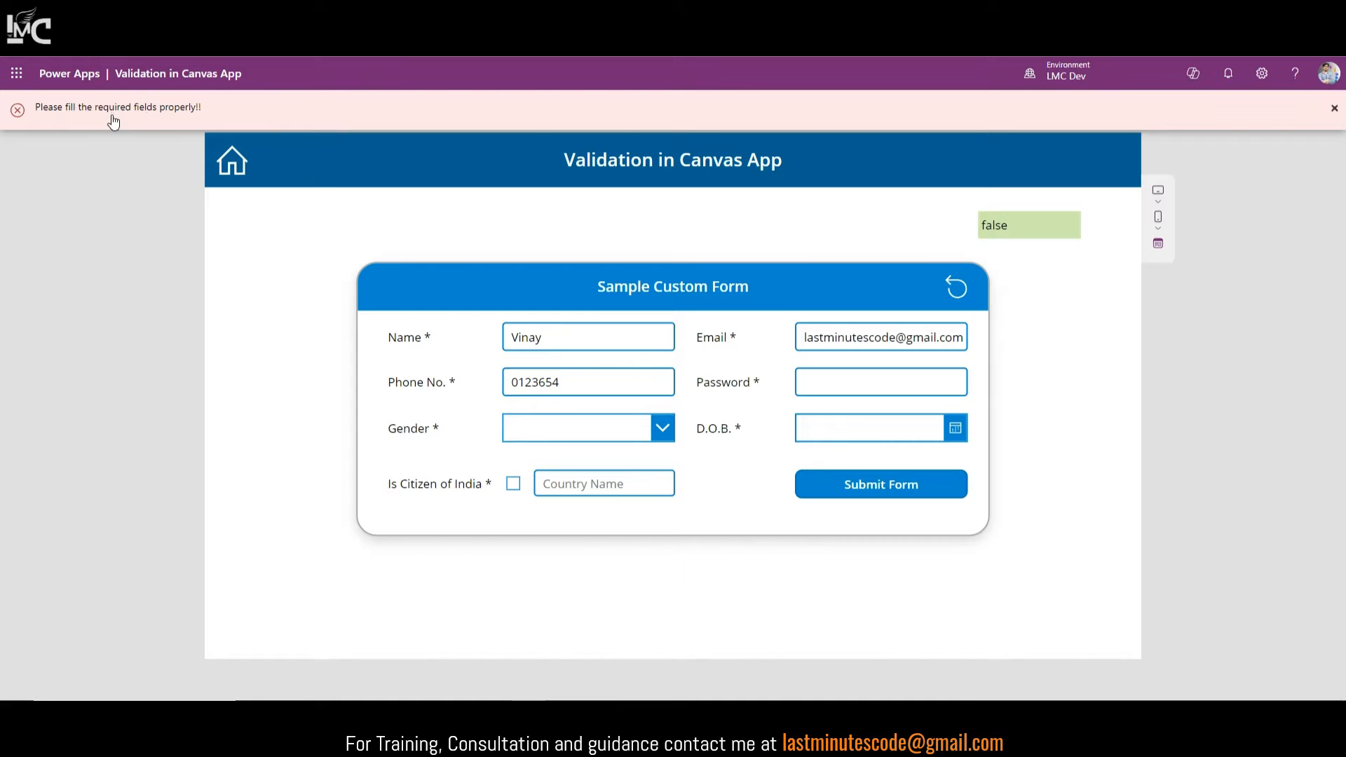
{"action": "double_click", "coordinate": [578, 382]}
{"action": "type", "text": "98745632"}
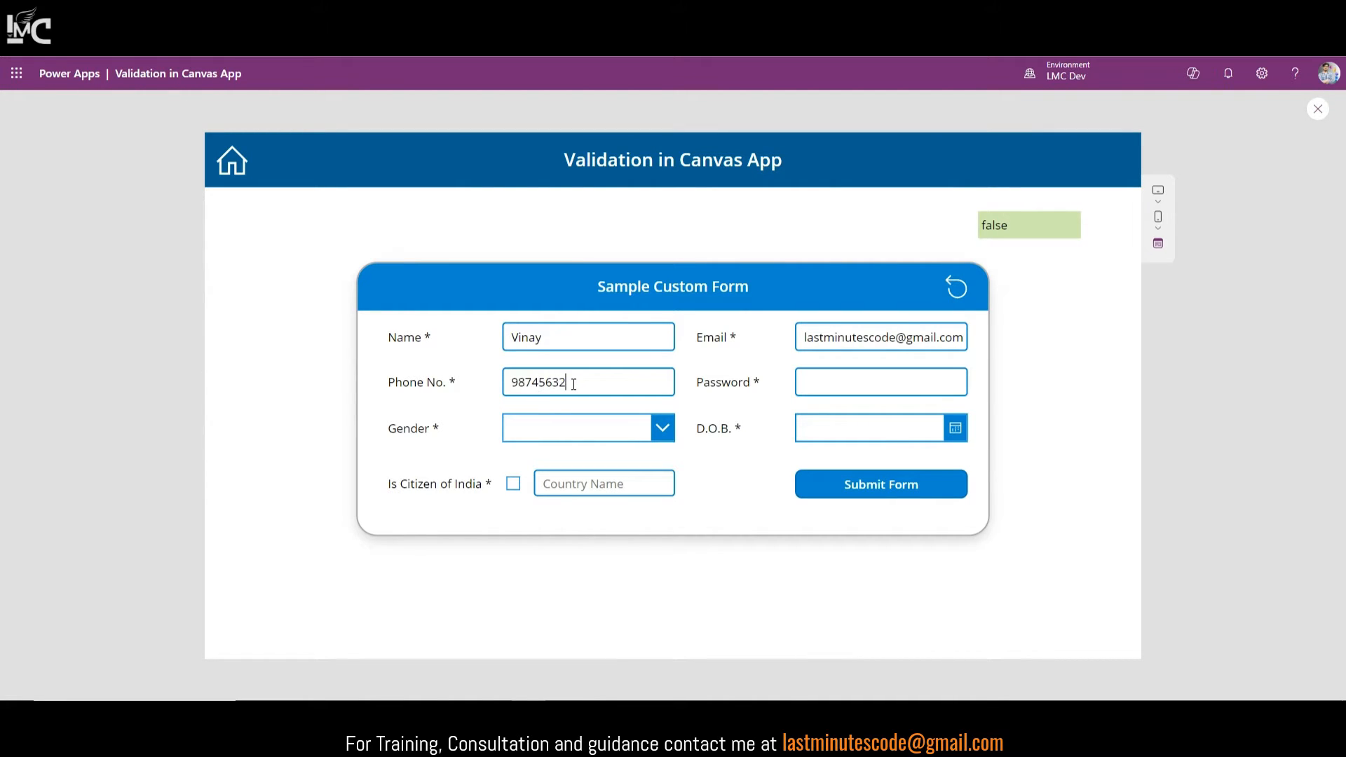
{"action": "type", "text": "10"}
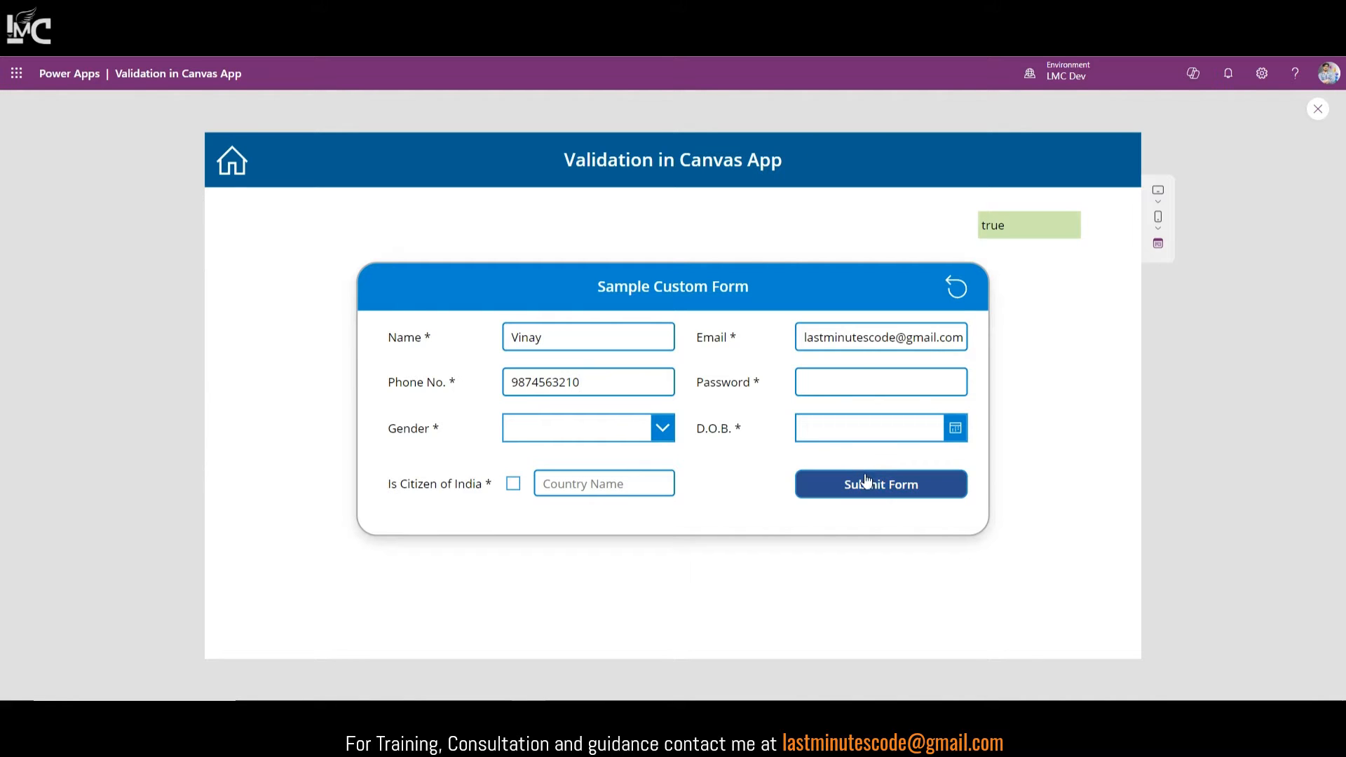
{"action": "left_click", "coordinate": [881, 491]}
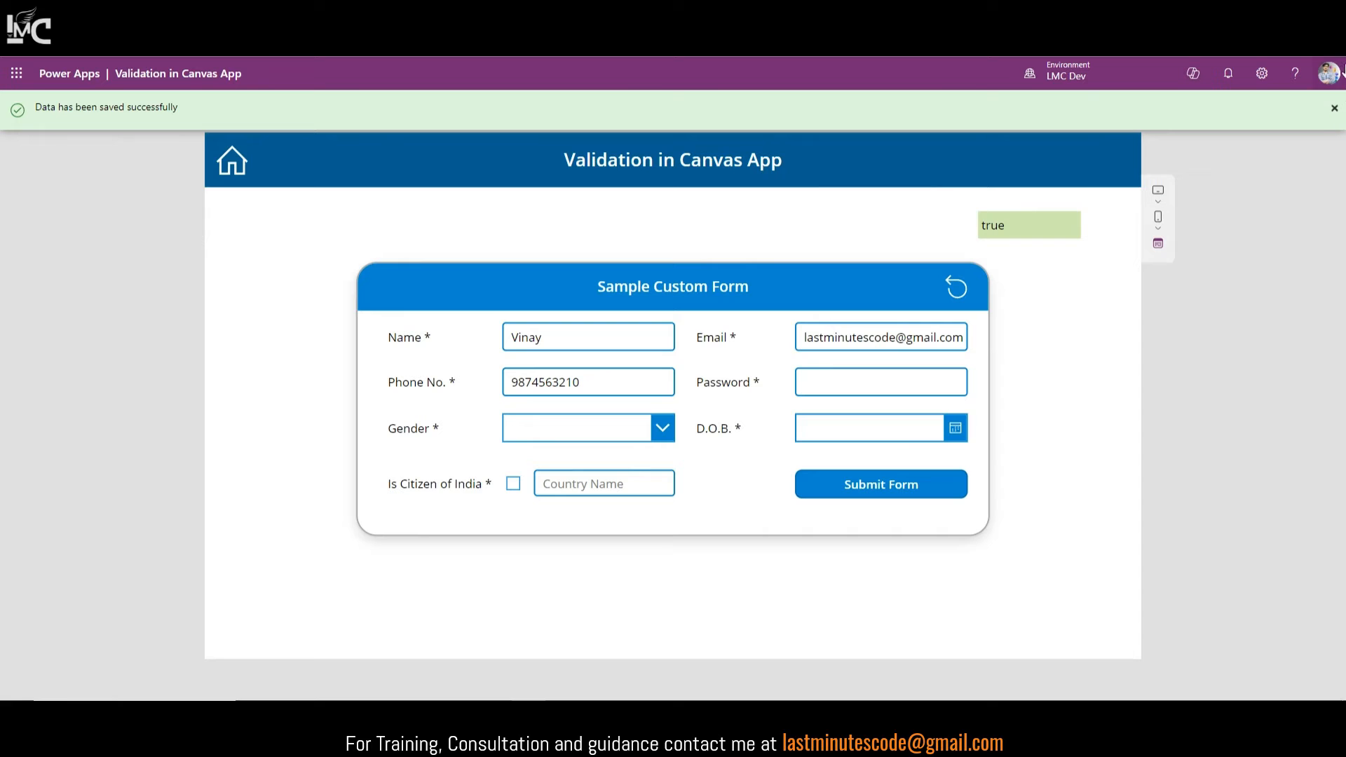
{"action": "left_click", "coordinate": [1335, 111]}
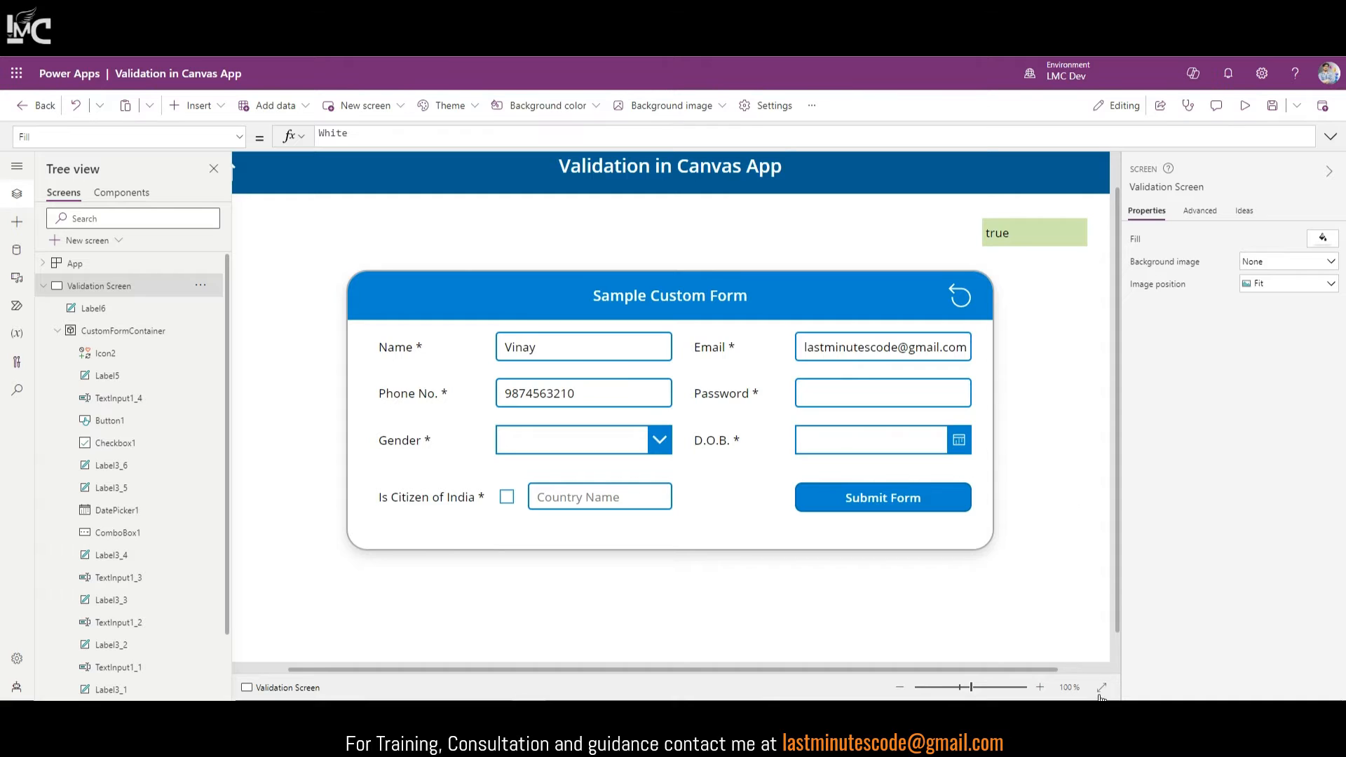
{"action": "left_click", "coordinate": [1101, 690]}
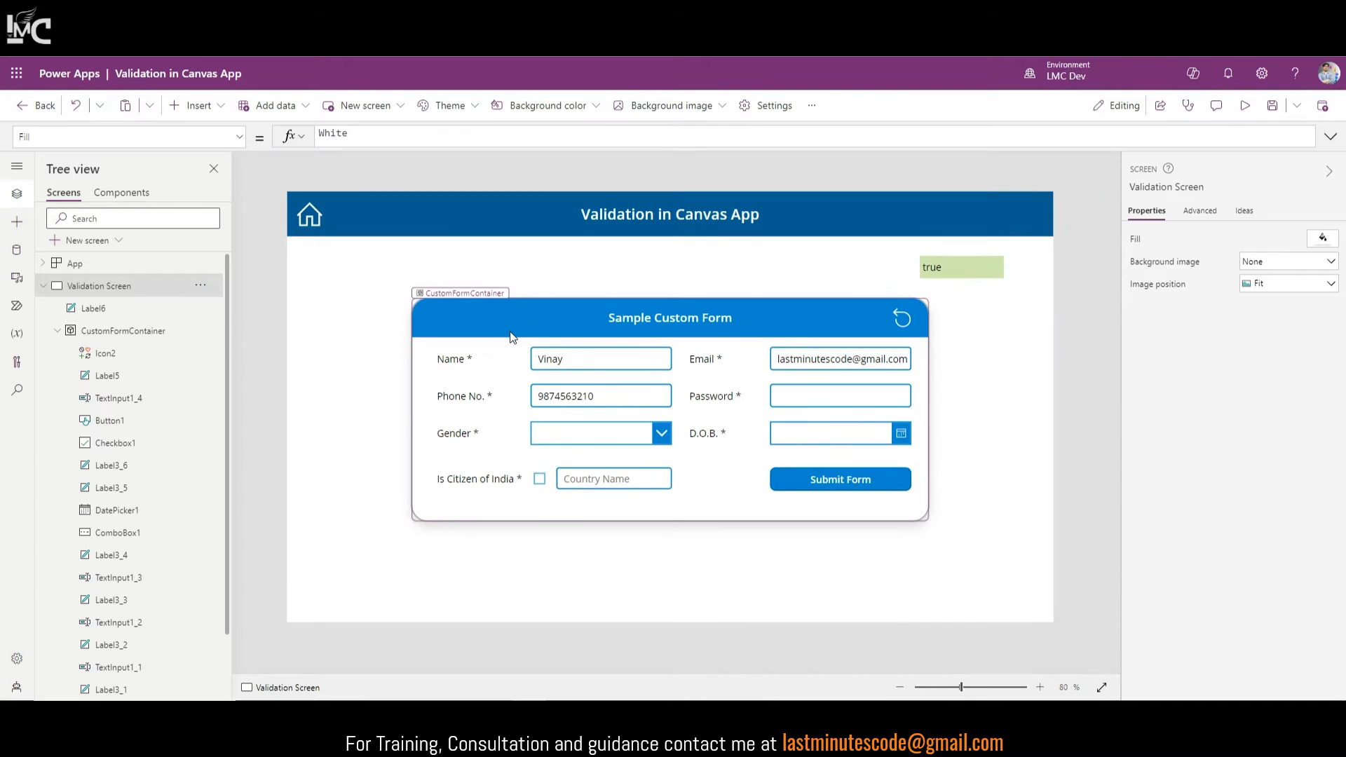
Step: Change the label's formula to IsMatch(TextInput1.Text,Match.Any) to test the Name field
{"action": "left_click", "coordinate": [940, 268]}
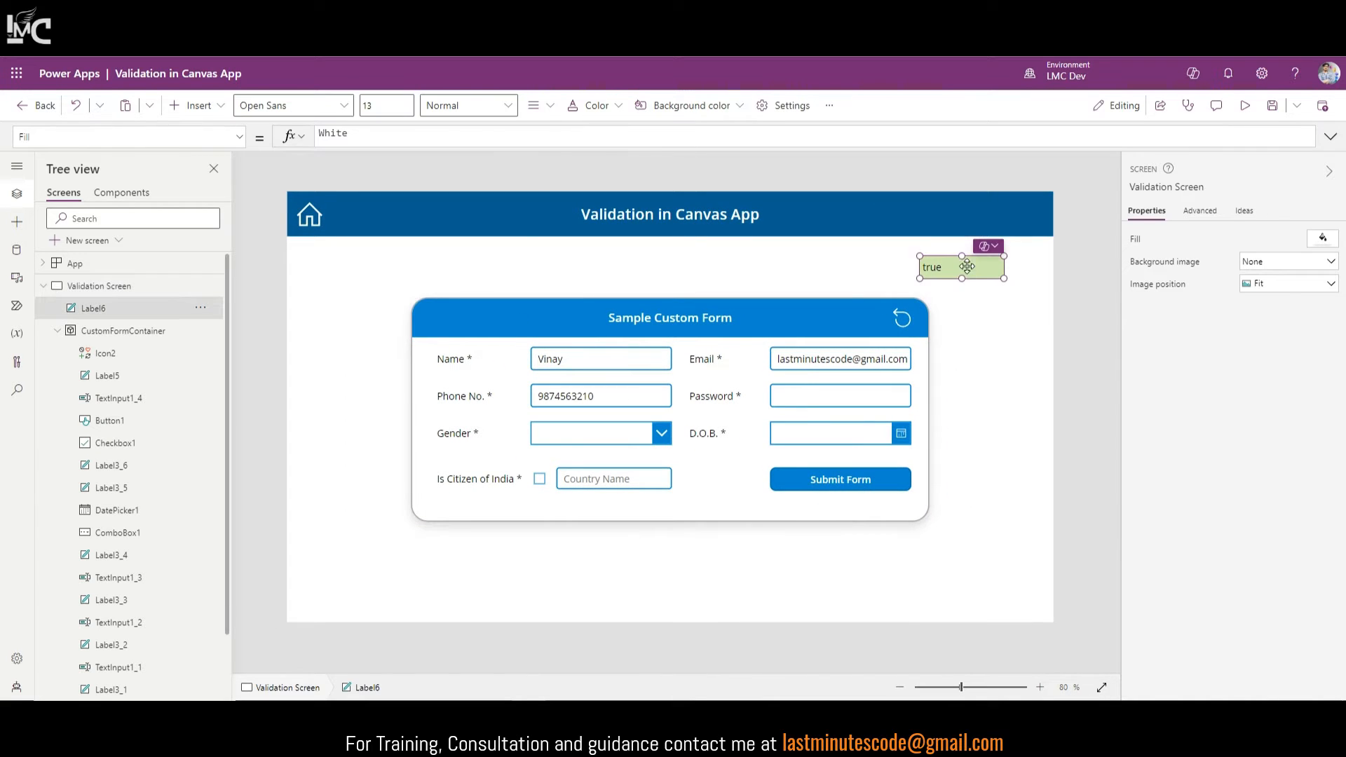
{"action": "left_click_drag", "start_coordinate": [469, 136], "coordinate": [539, 136]}
{"action": "type", "text": "Matcgh"}
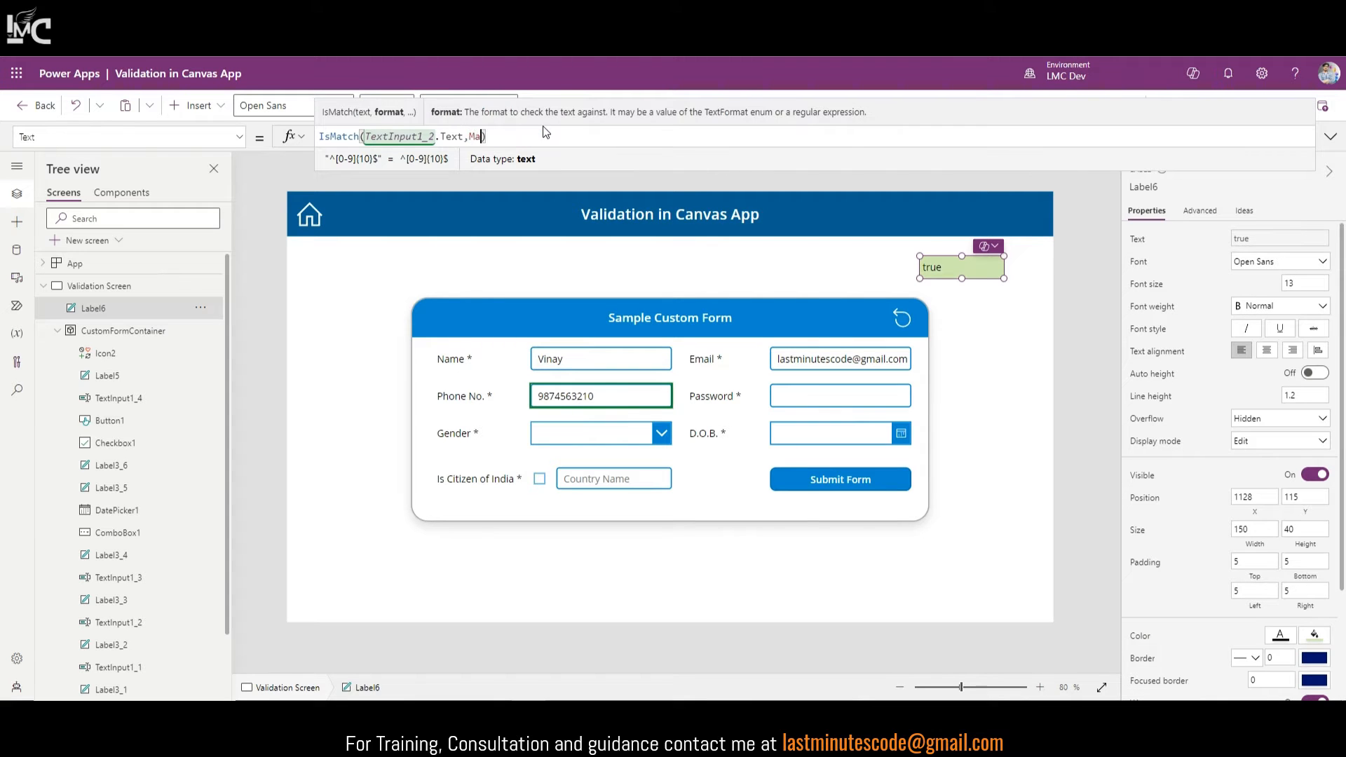
{"action": "key", "text": "BackSpace"}
{"action": "key", "text": "BackSpace"}
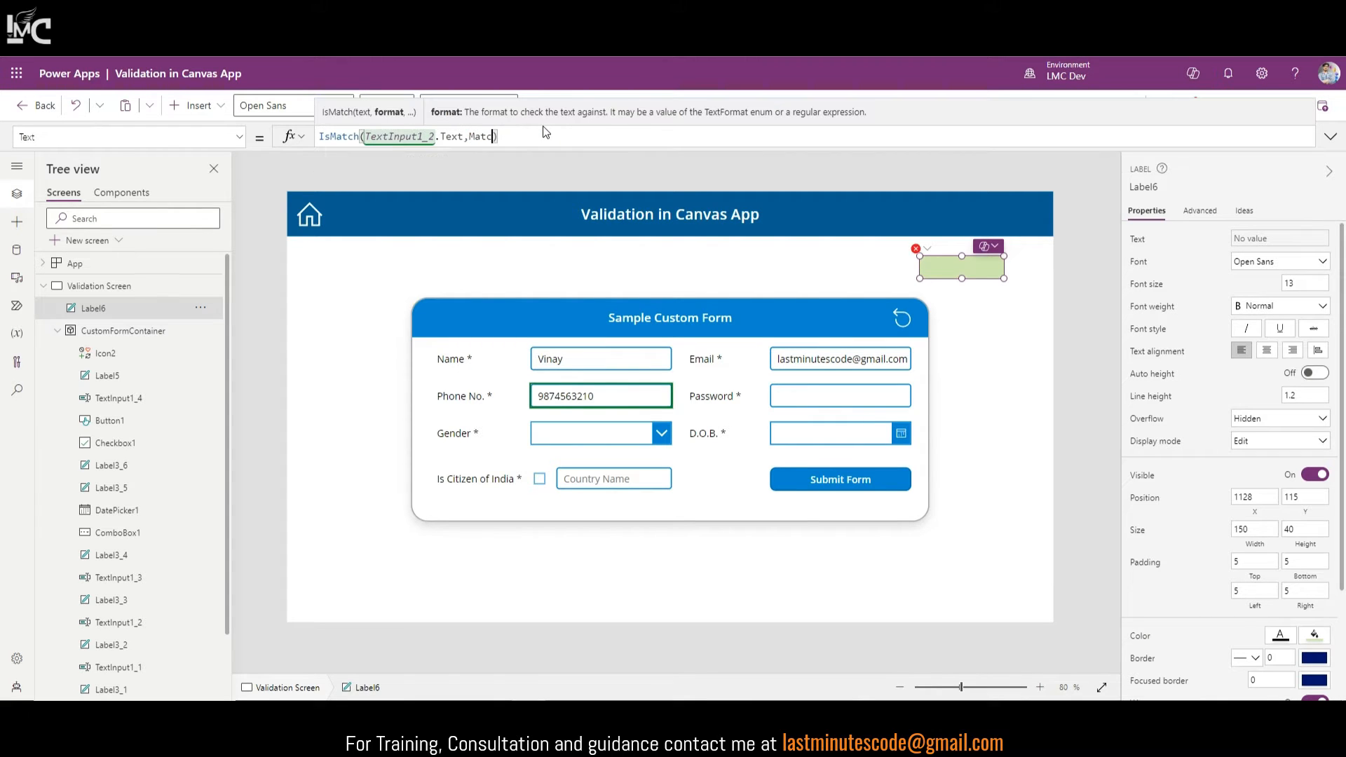
{"action": "type", "text": "h.Any"}
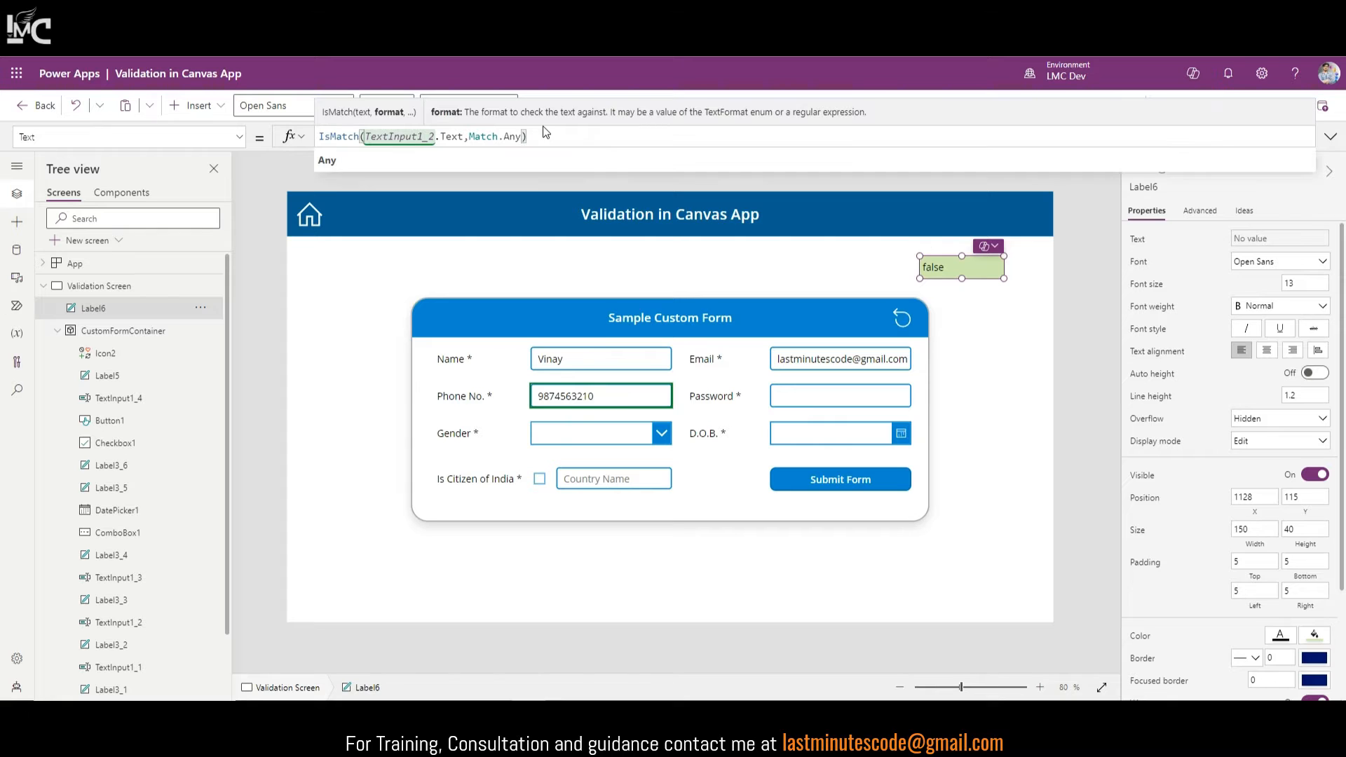
{"action": "left_click", "coordinate": [605, 366]}
{"action": "left_click", "coordinate": [969, 267]}
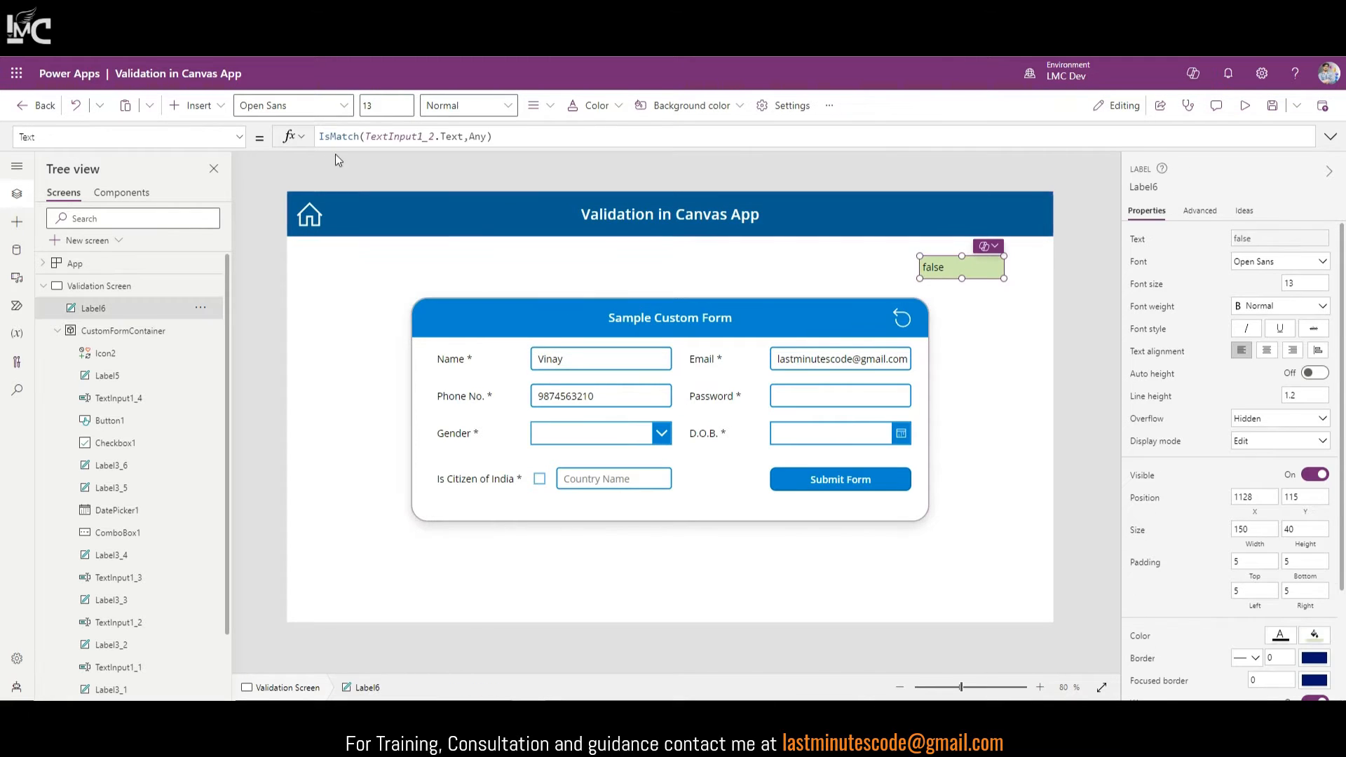
{"action": "left_click", "coordinate": [436, 136]}
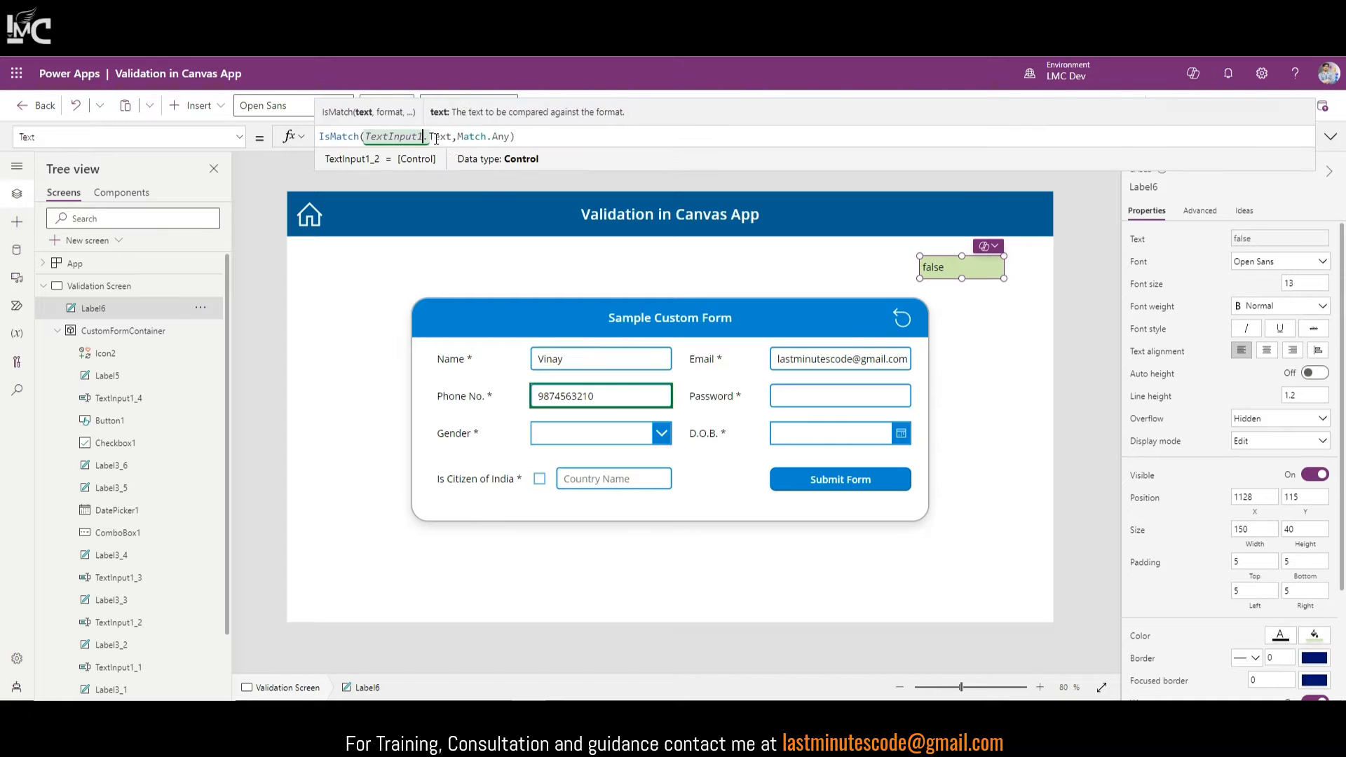
{"action": "key", "text": "BackSpace"}
{"action": "key", "text": "BackSpace"}
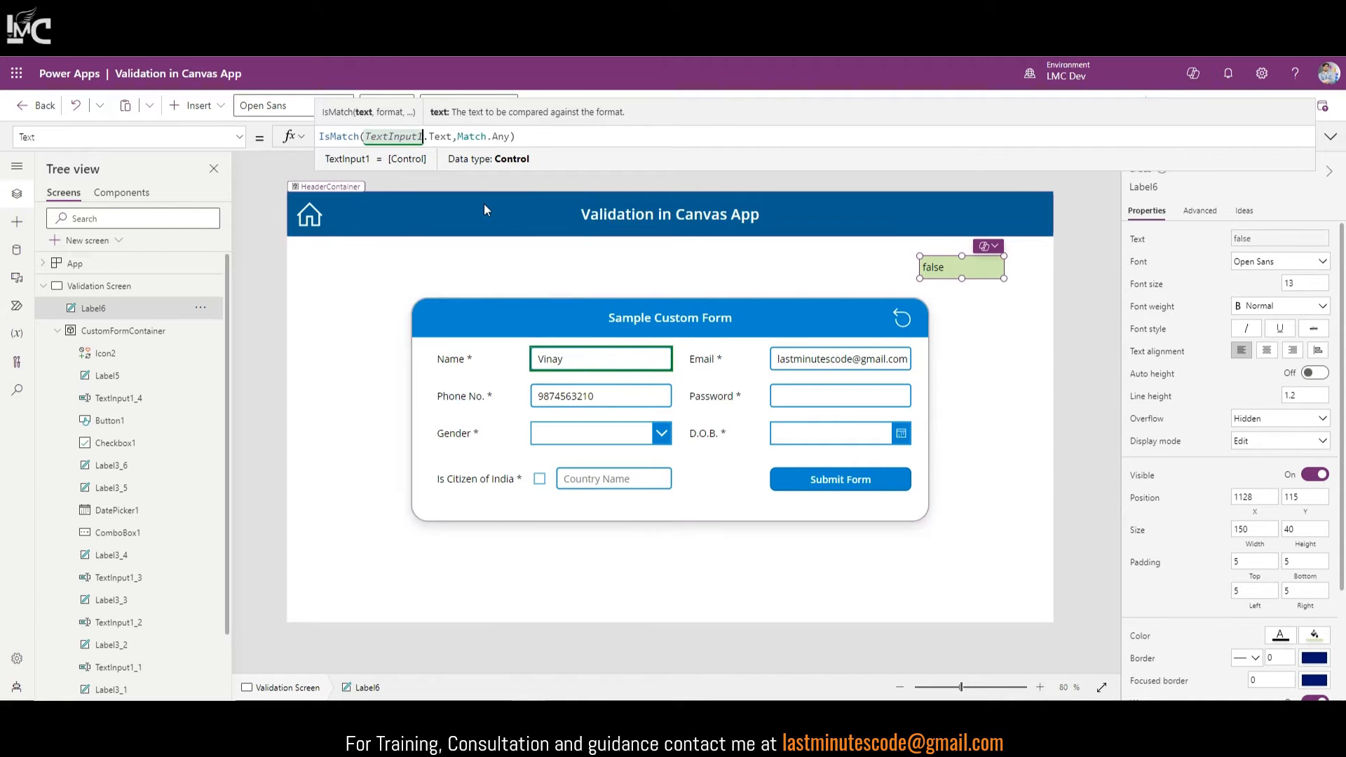
{"action": "left_click", "coordinate": [537, 136]}
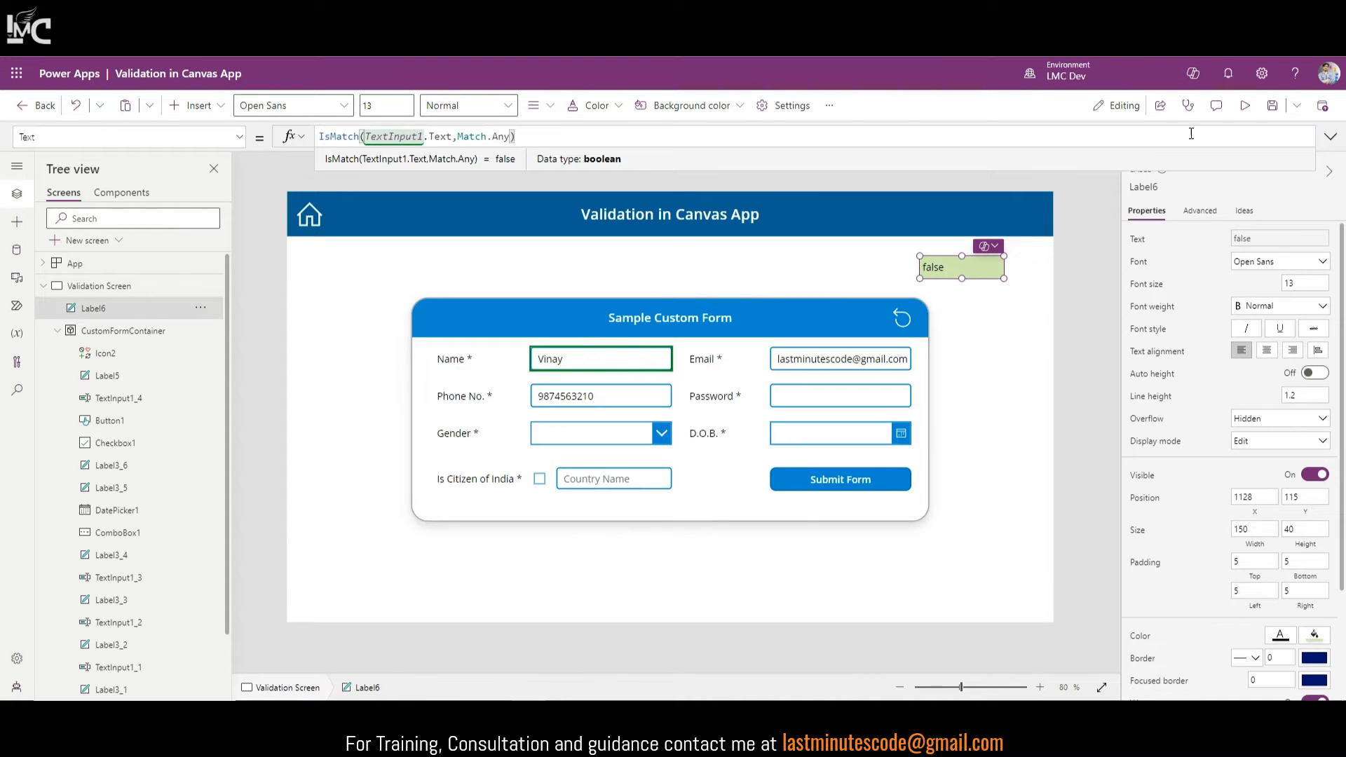
Step: Preview the app and enter 'sda', then 'at', in the Name field to watch the Match.Any label
{"action": "left_click", "coordinate": [1243, 115]}
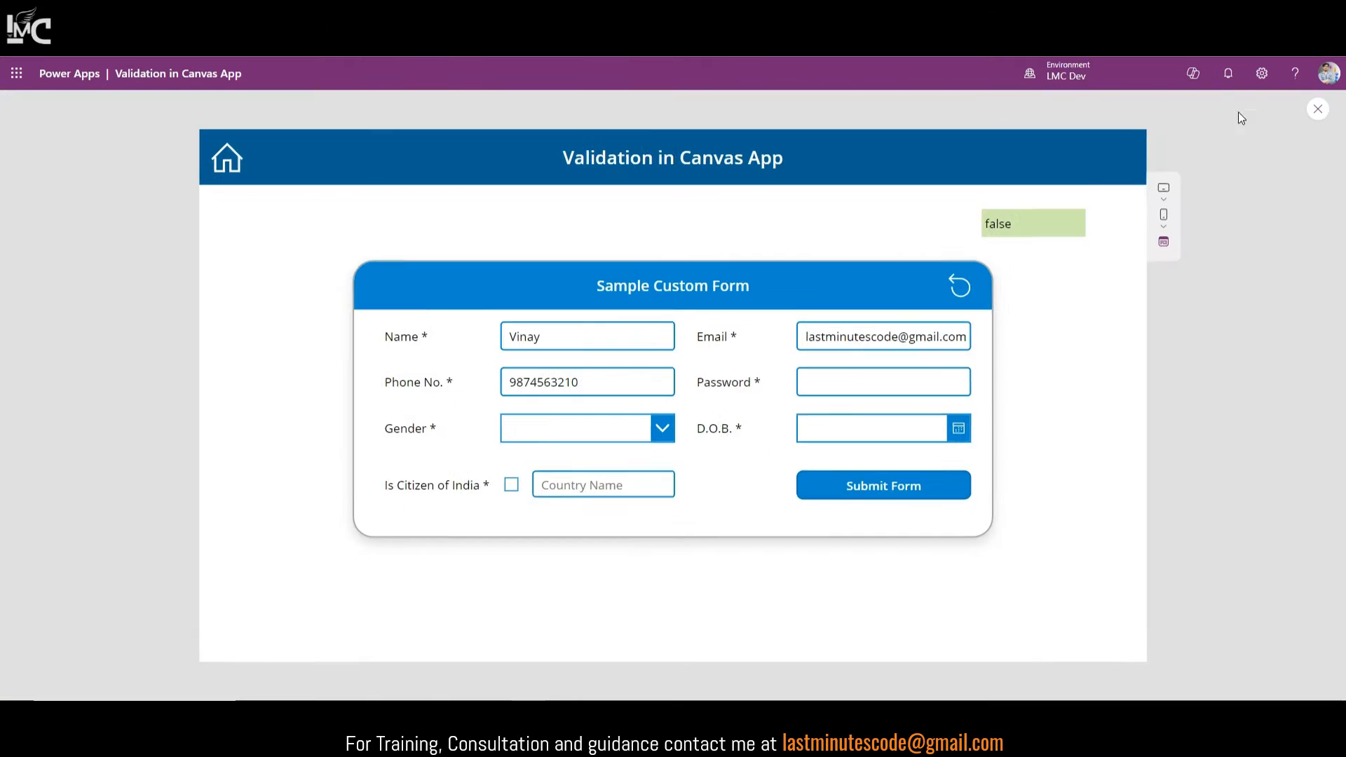
{"action": "left_click_drag", "start_coordinate": [553, 339], "coordinate": [467, 337]}
{"action": "type", "text": "s"}
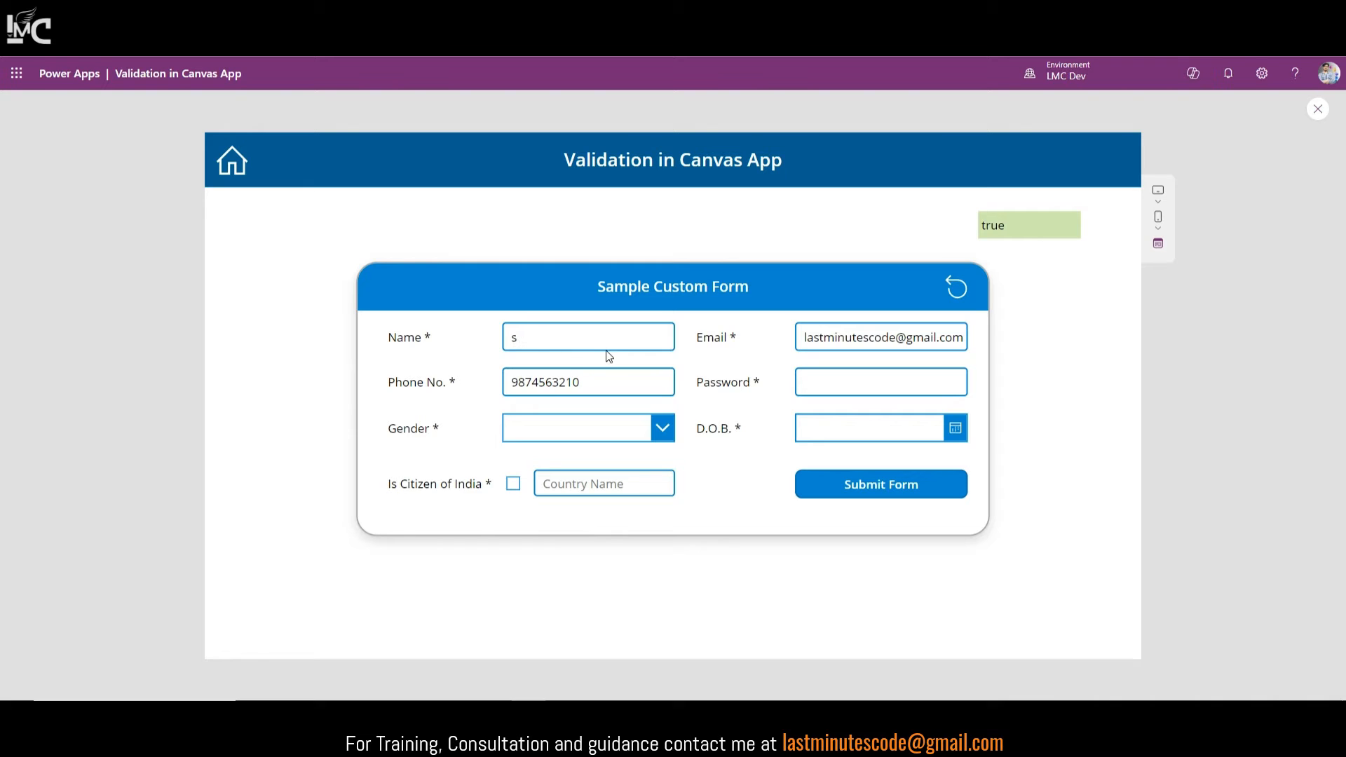
{"action": "type", "text": "dad"}
{"action": "left_click_drag", "start_coordinate": [555, 339], "coordinate": [494, 342]}
{"action": "type", "text": "at"}
{"action": "left_click", "coordinate": [1320, 118]}
Step: Back in the editor, check the Submit Form button and Name input, then select the test label
{"action": "left_click", "coordinate": [618, 351]}
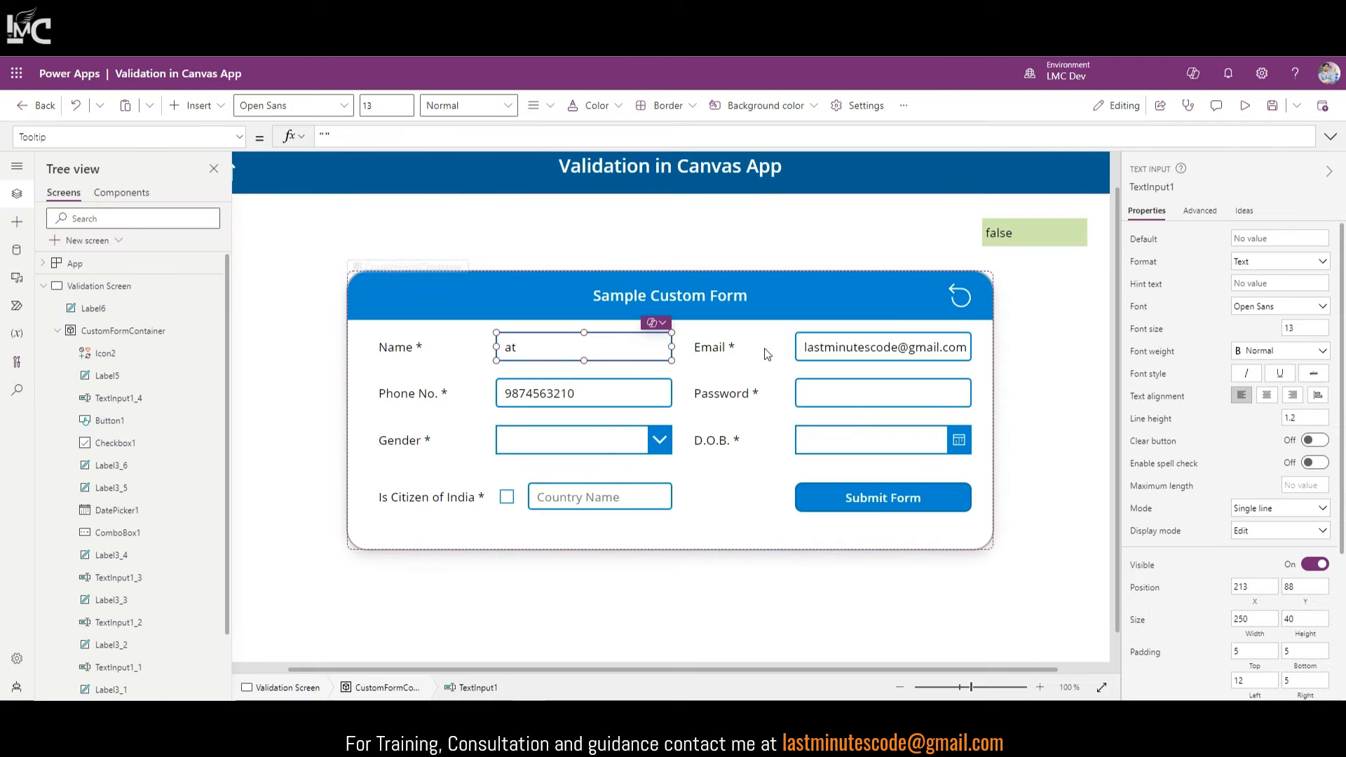
{"action": "left_click", "coordinate": [915, 514]}
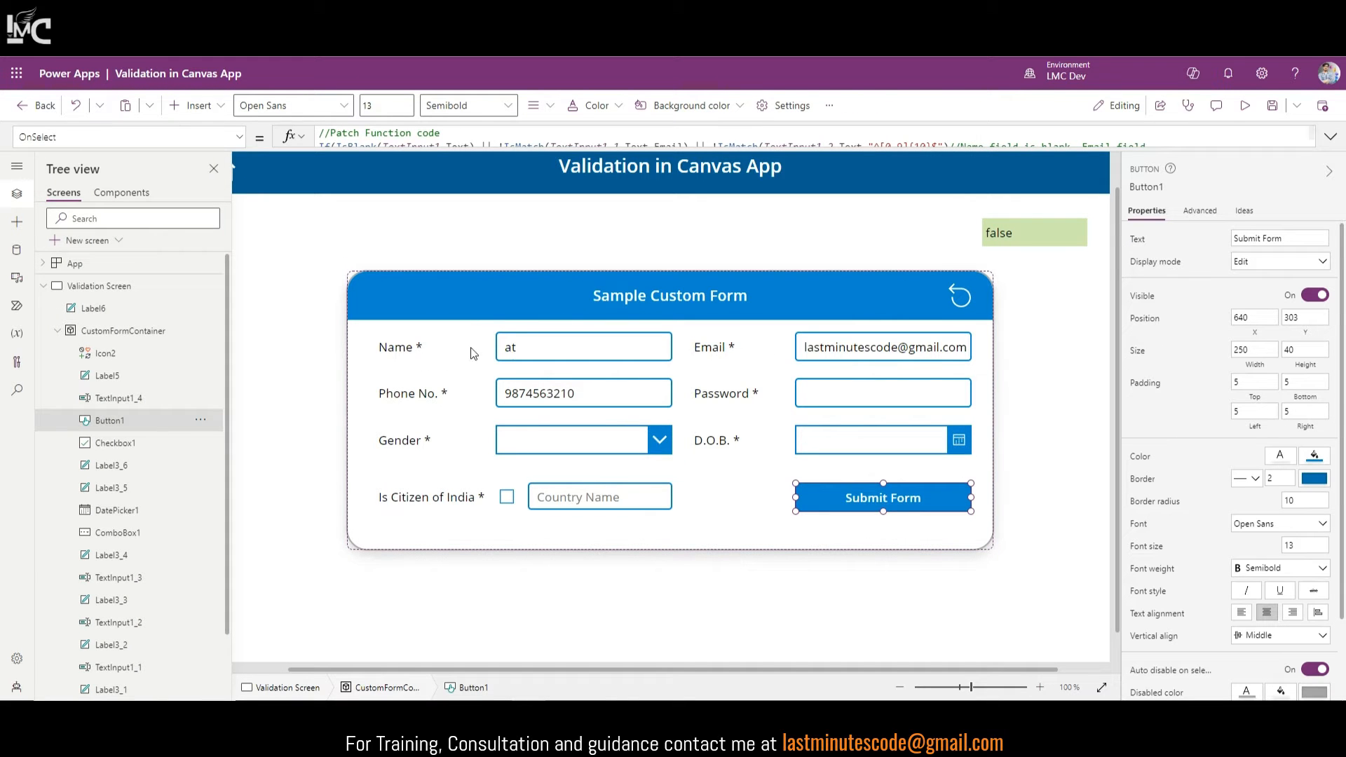
{"action": "left_click", "coordinate": [521, 350]}
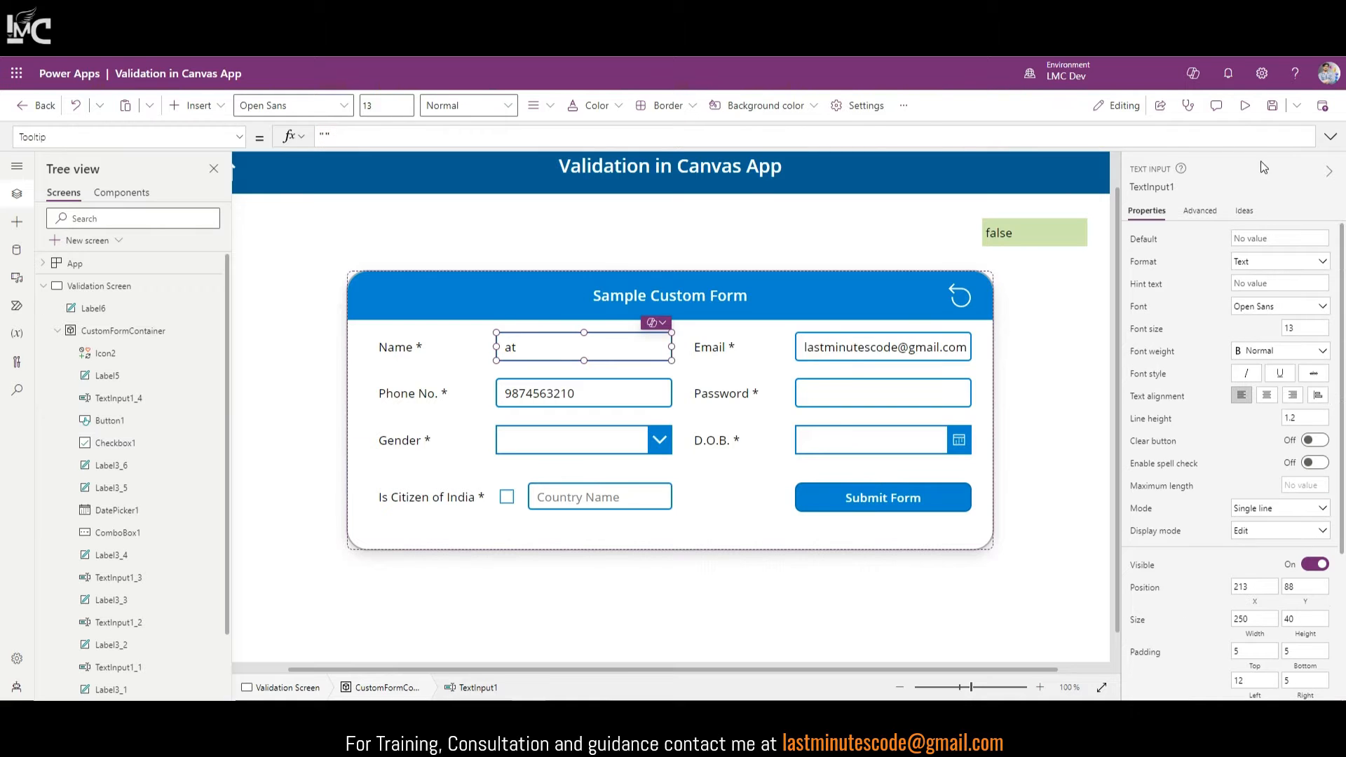
{"action": "left_click", "coordinate": [1102, 687]}
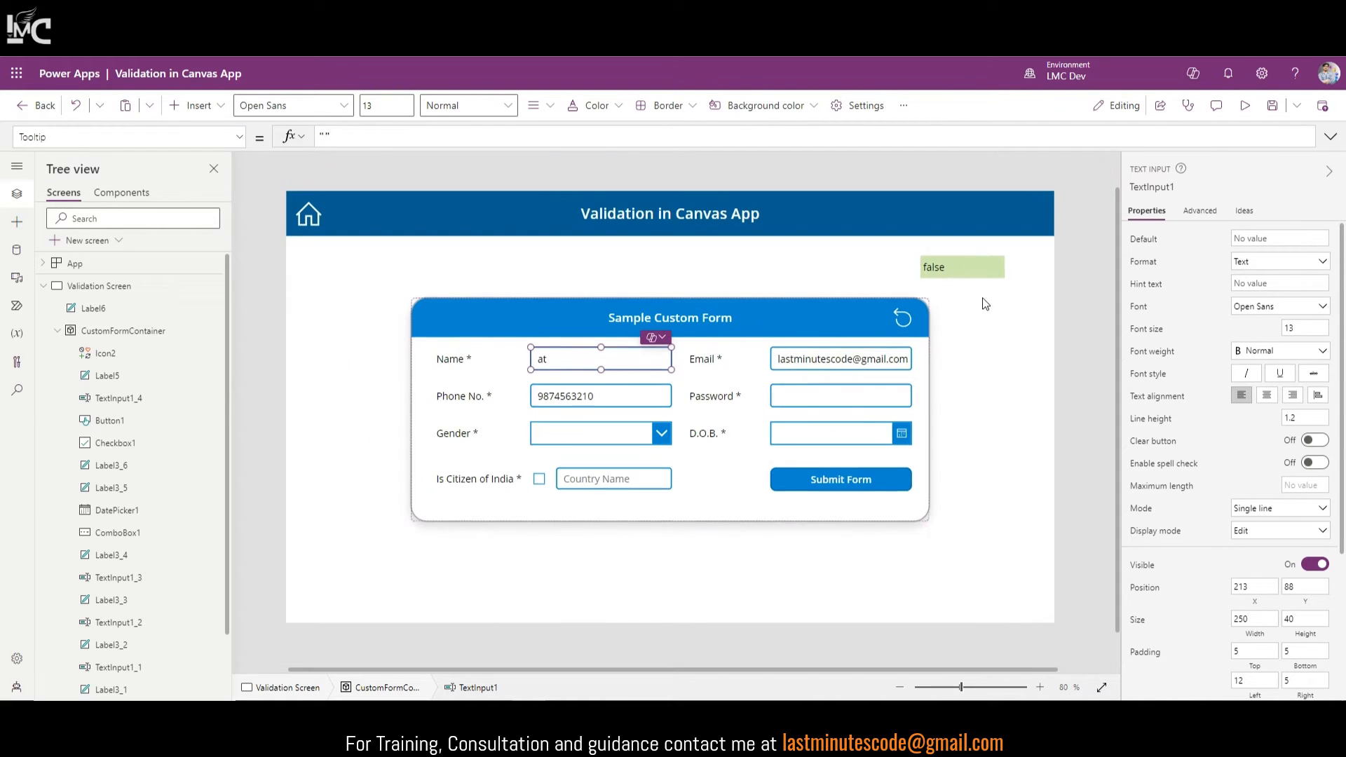
{"action": "left_click", "coordinate": [962, 266]}
Step: Change the label's IsMatch pattern to Match.Any & Match.Digit
{"action": "type", "text": "Match.Any"}
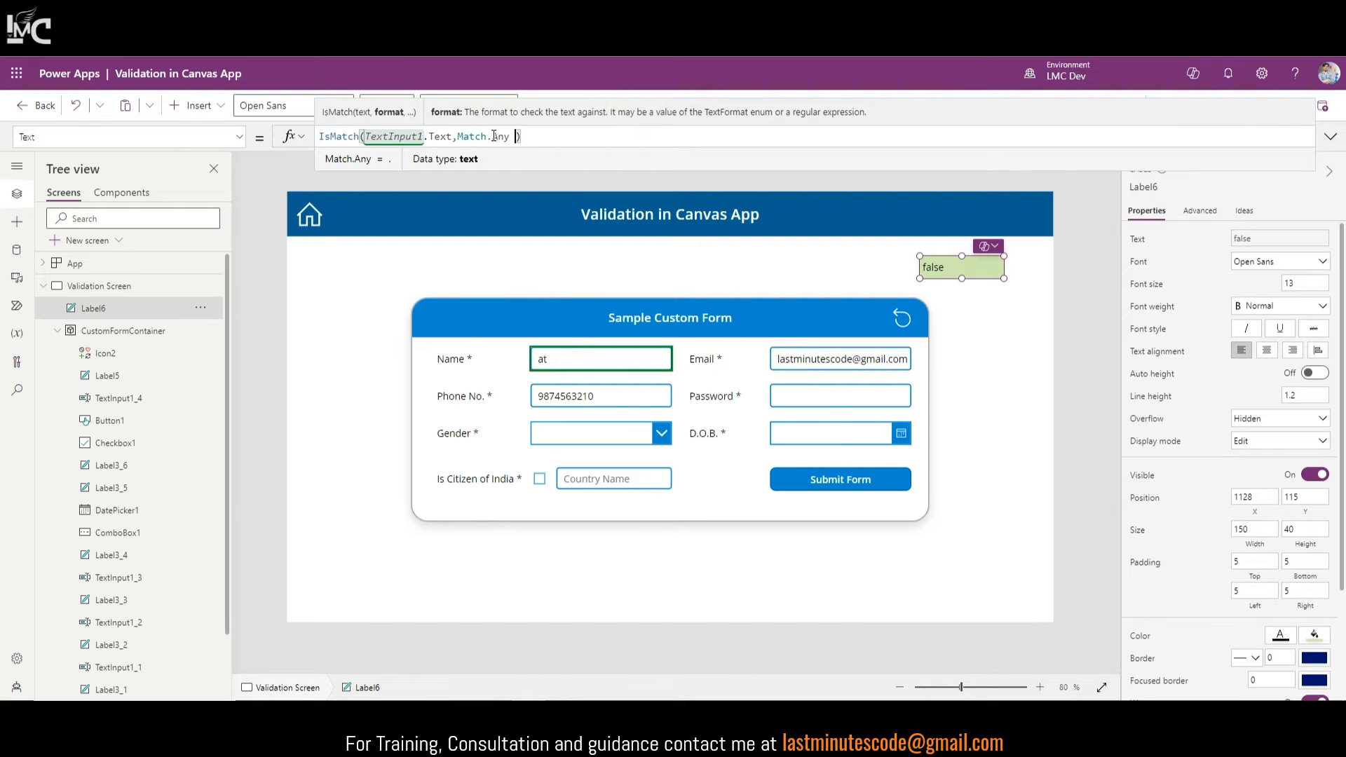
{"action": "type", "text": " & Mat"}
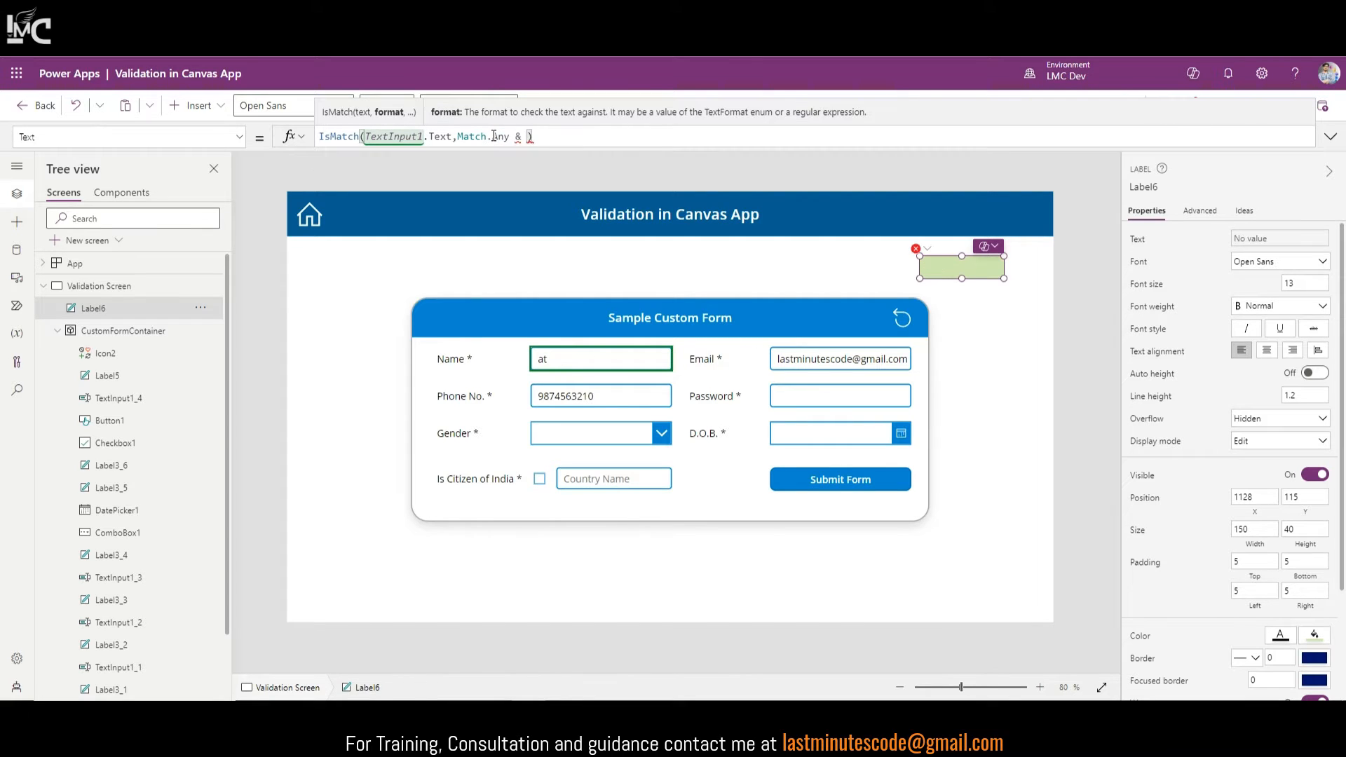
{"action": "type", "text": "ch."}
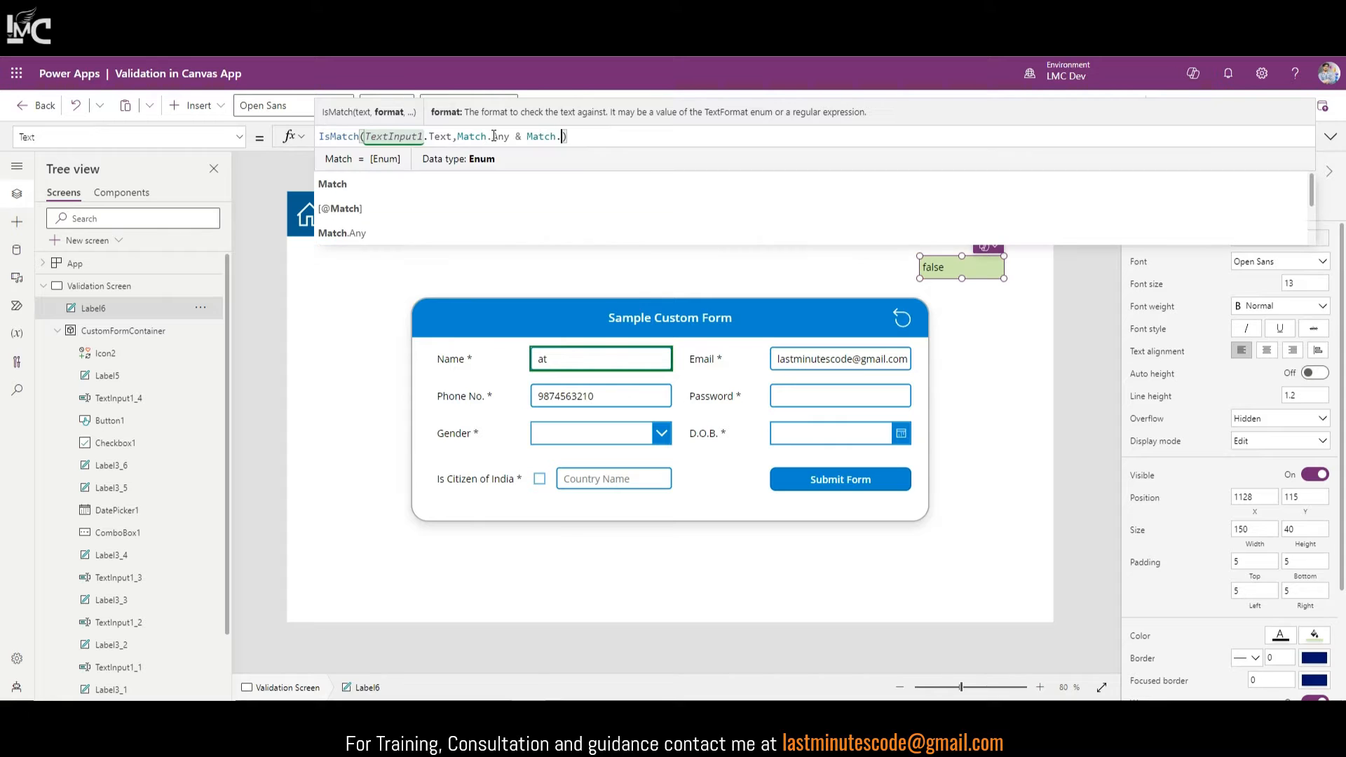
{"action": "type", "text": "Di"}
{"action": "key", "text": "Tab"}
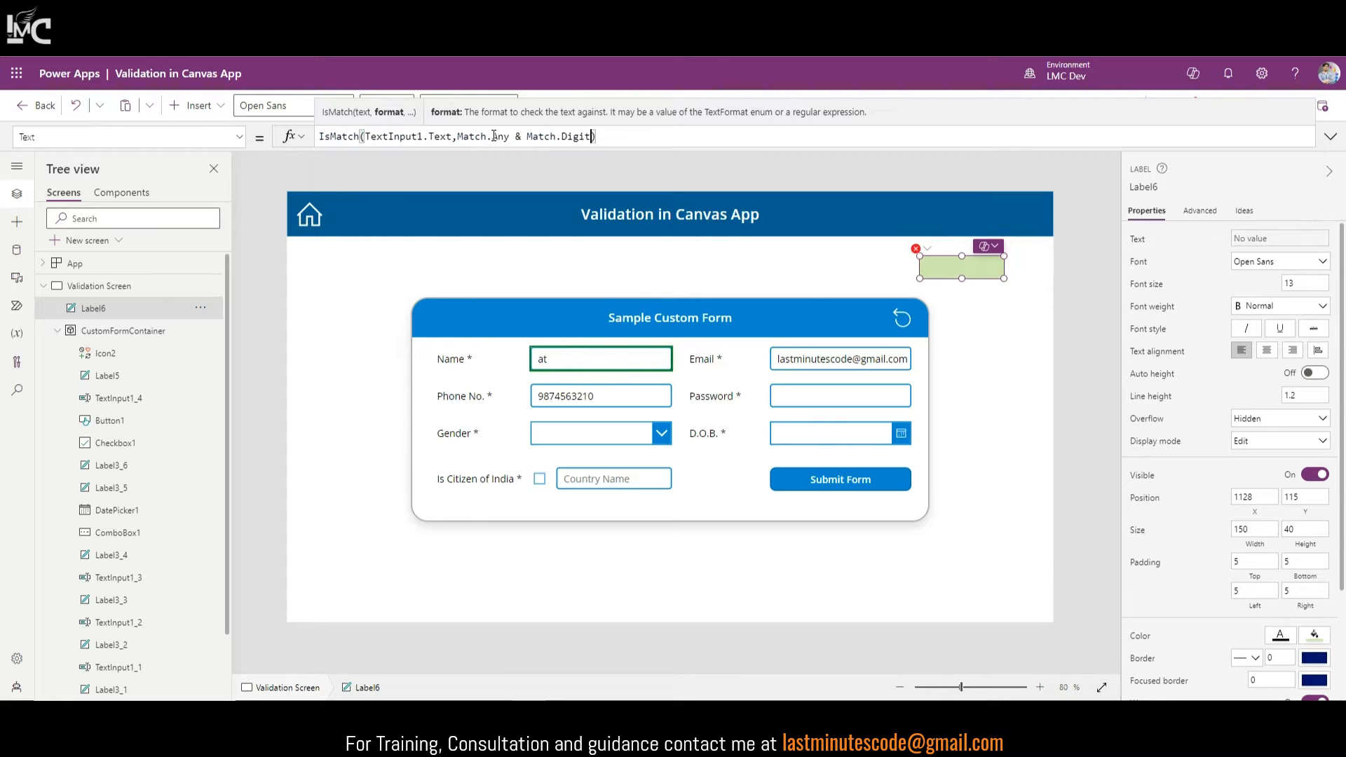
{"action": "left_click", "coordinate": [1331, 137]}
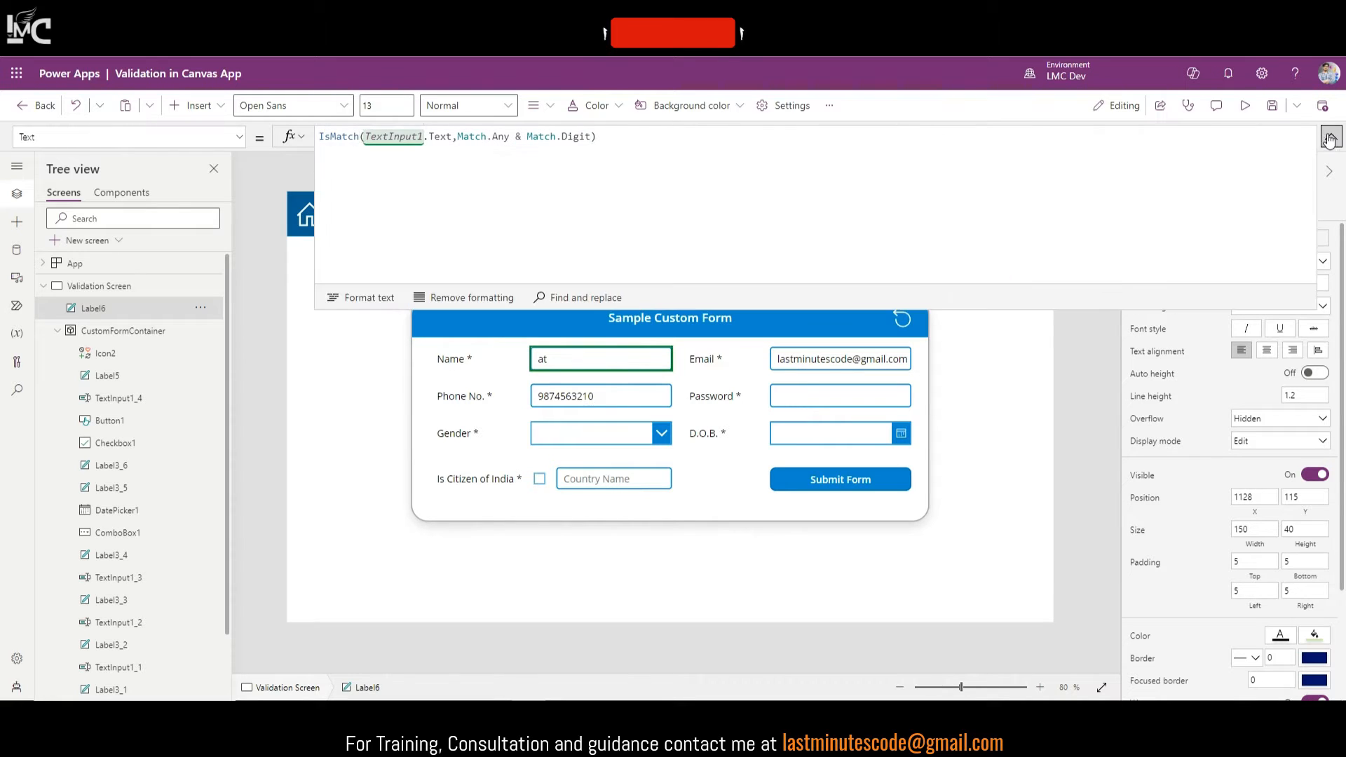
{"action": "left_click", "coordinate": [1331, 137]}
Step: Preview the app and test Name entries a5 and H6ed against the label
{"action": "left_click", "coordinate": [1245, 105]}
{"action": "left_click", "coordinate": [587, 337]}
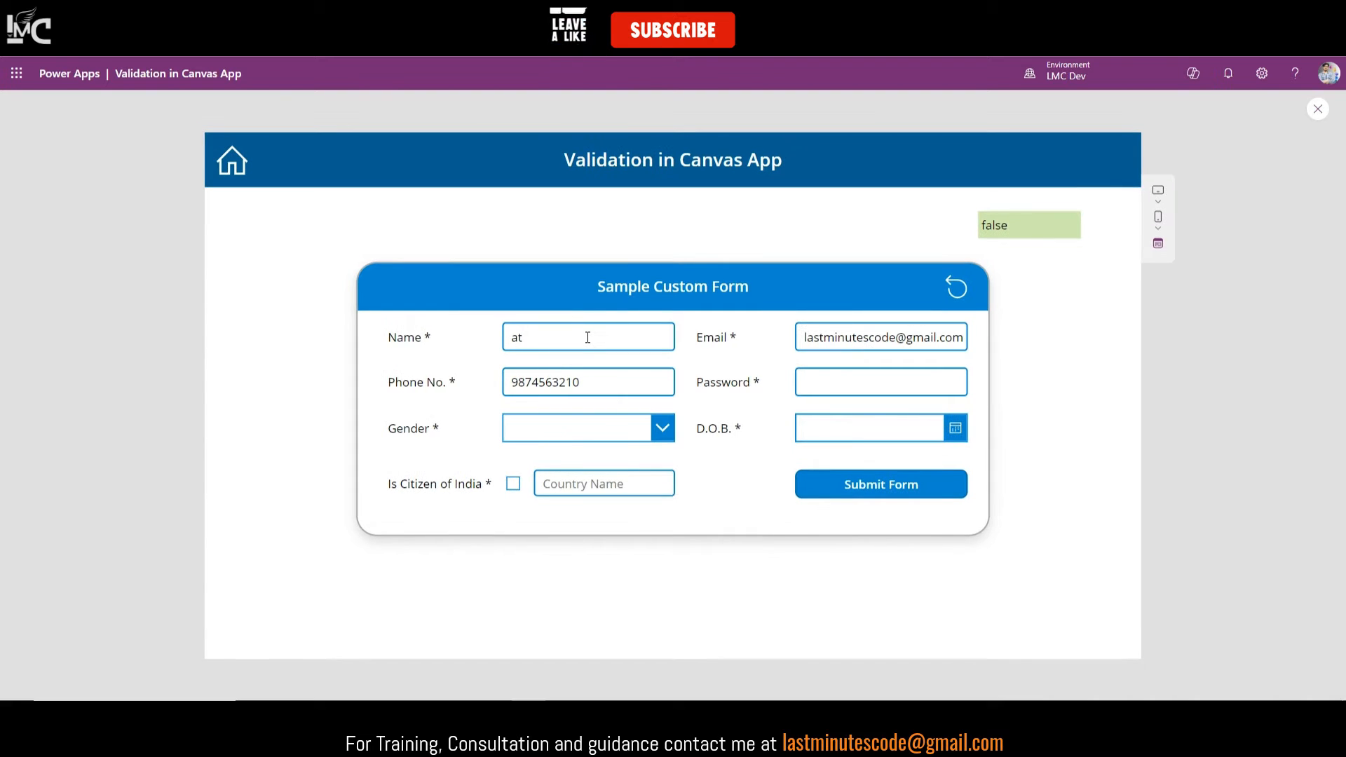
{"action": "key", "text": "BackSpace"}
{"action": "type", "text": "5"}
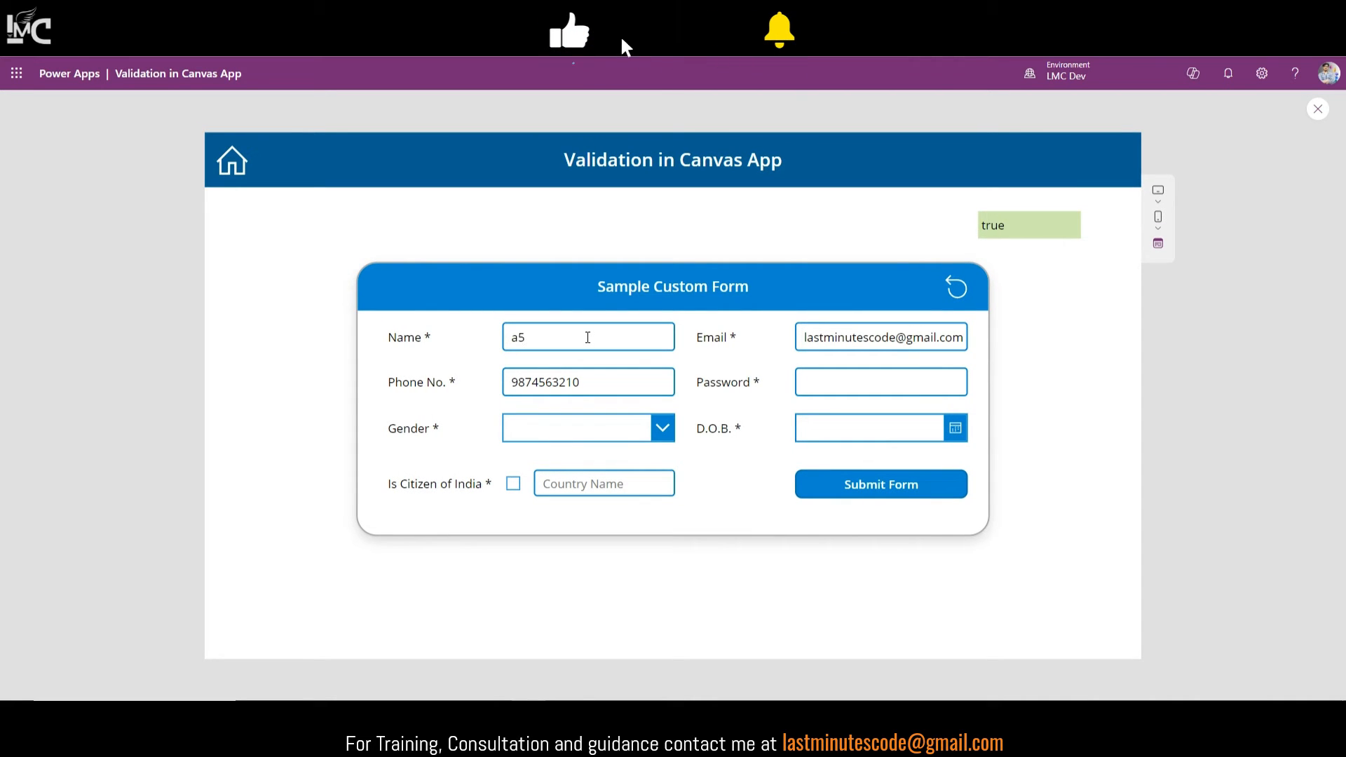
{"action": "left_click_drag", "start_coordinate": [544, 343], "coordinate": [493, 347]}
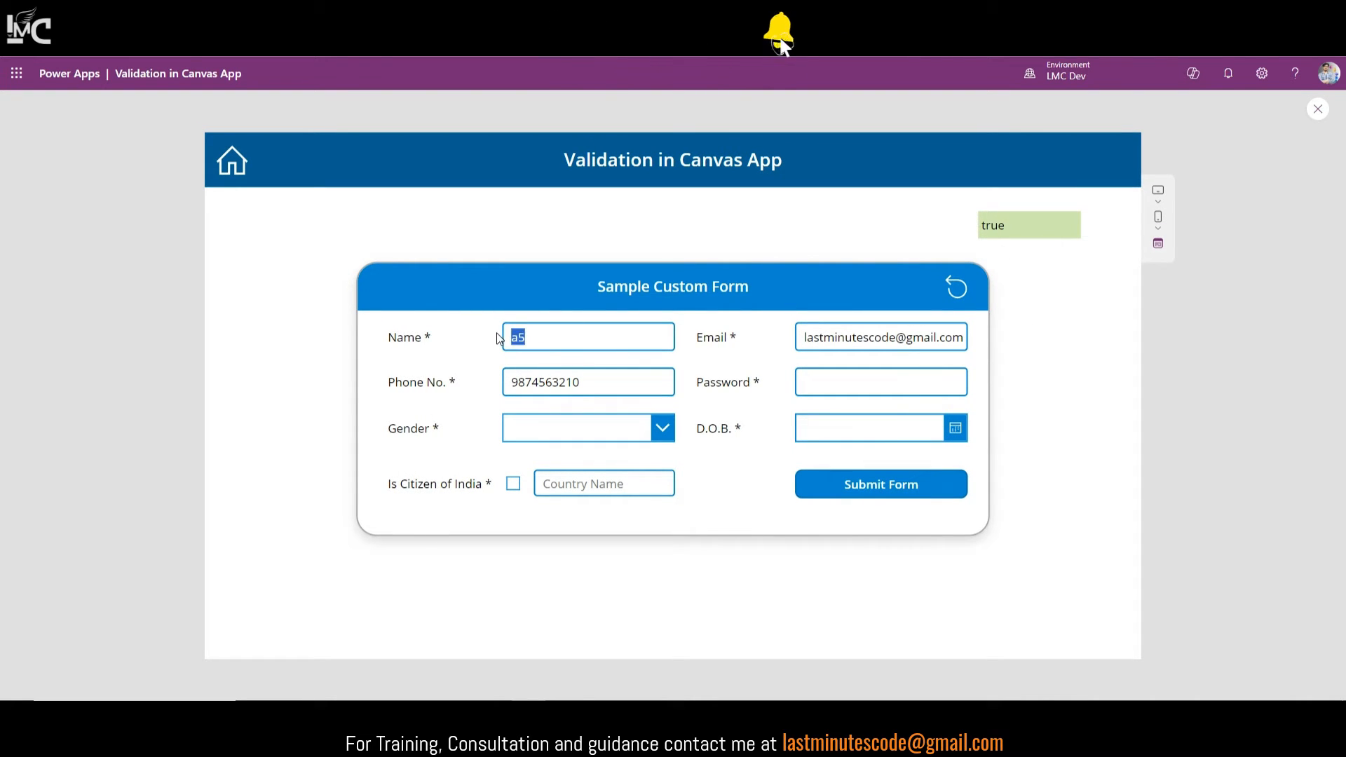
{"action": "type", "text": "H6ed"}
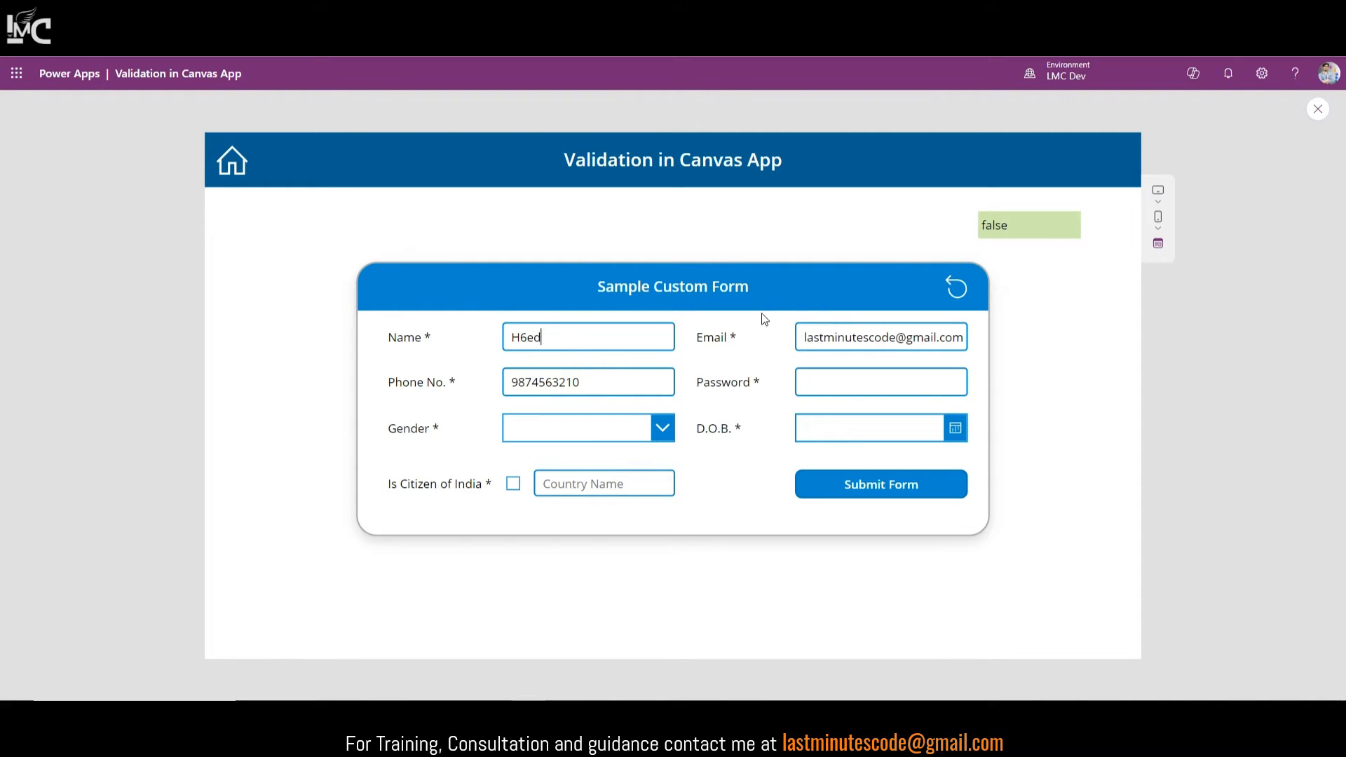
{"action": "left_click", "coordinate": [1318, 109]}
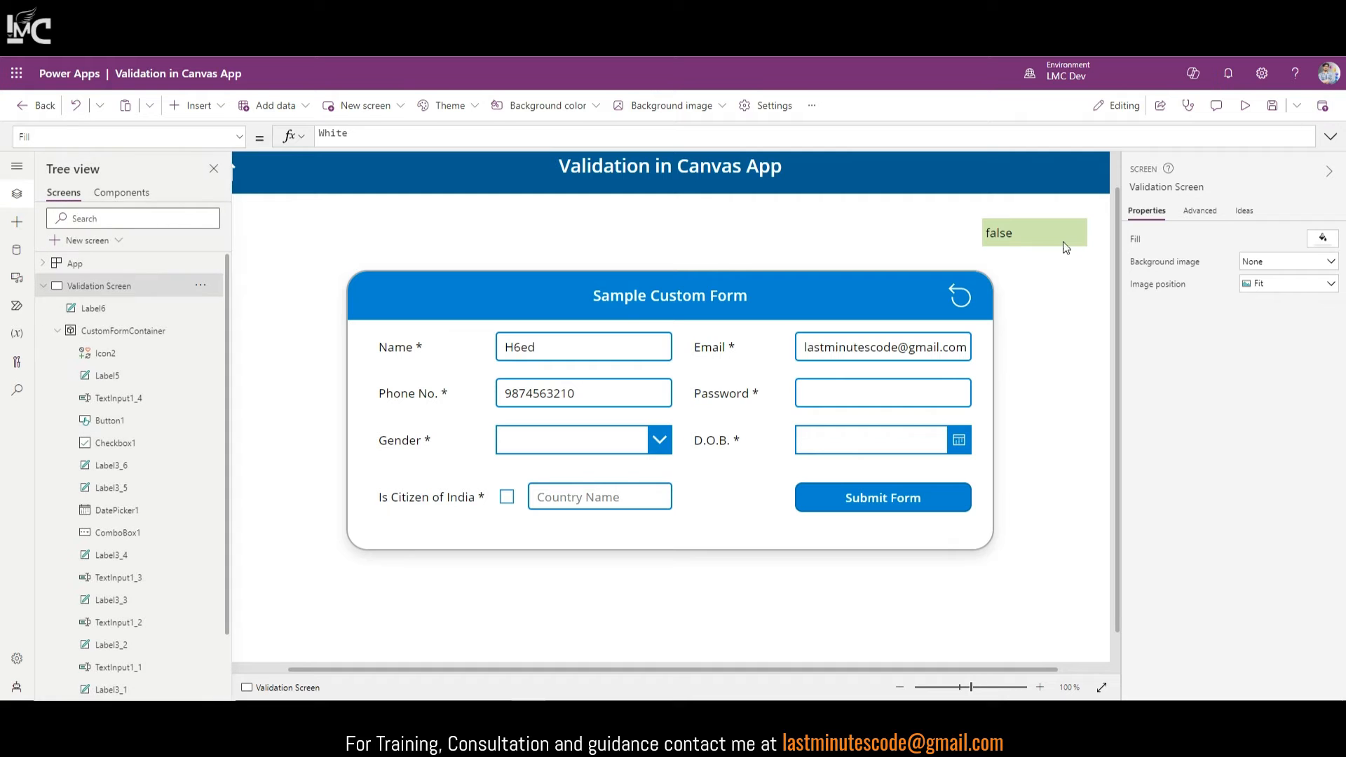
Step: Append & Match.Any so the label pattern reads Match.Any & Match.Digit & Match.Any
{"action": "left_click", "coordinate": [1103, 688]}
{"action": "left_click", "coordinate": [962, 267]}
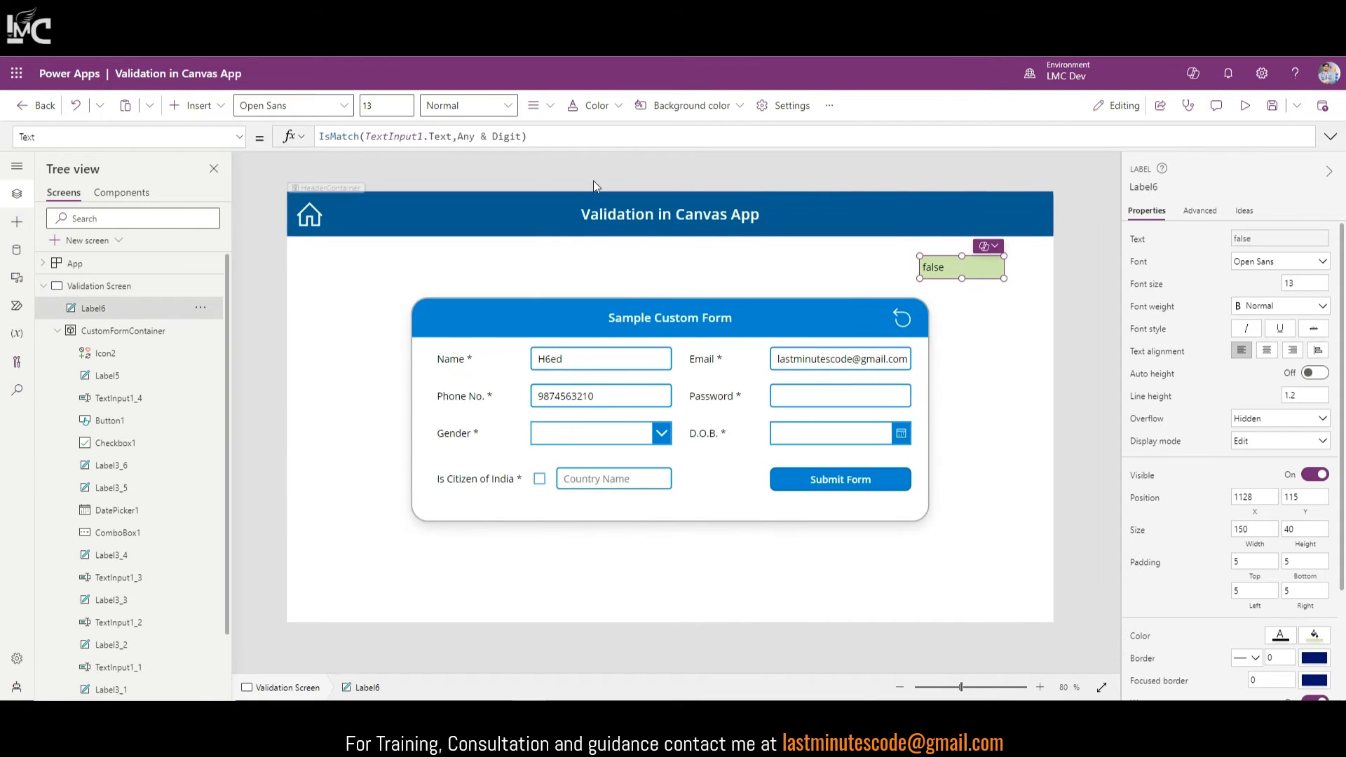
{"action": "left_click", "coordinate": [521, 134]}
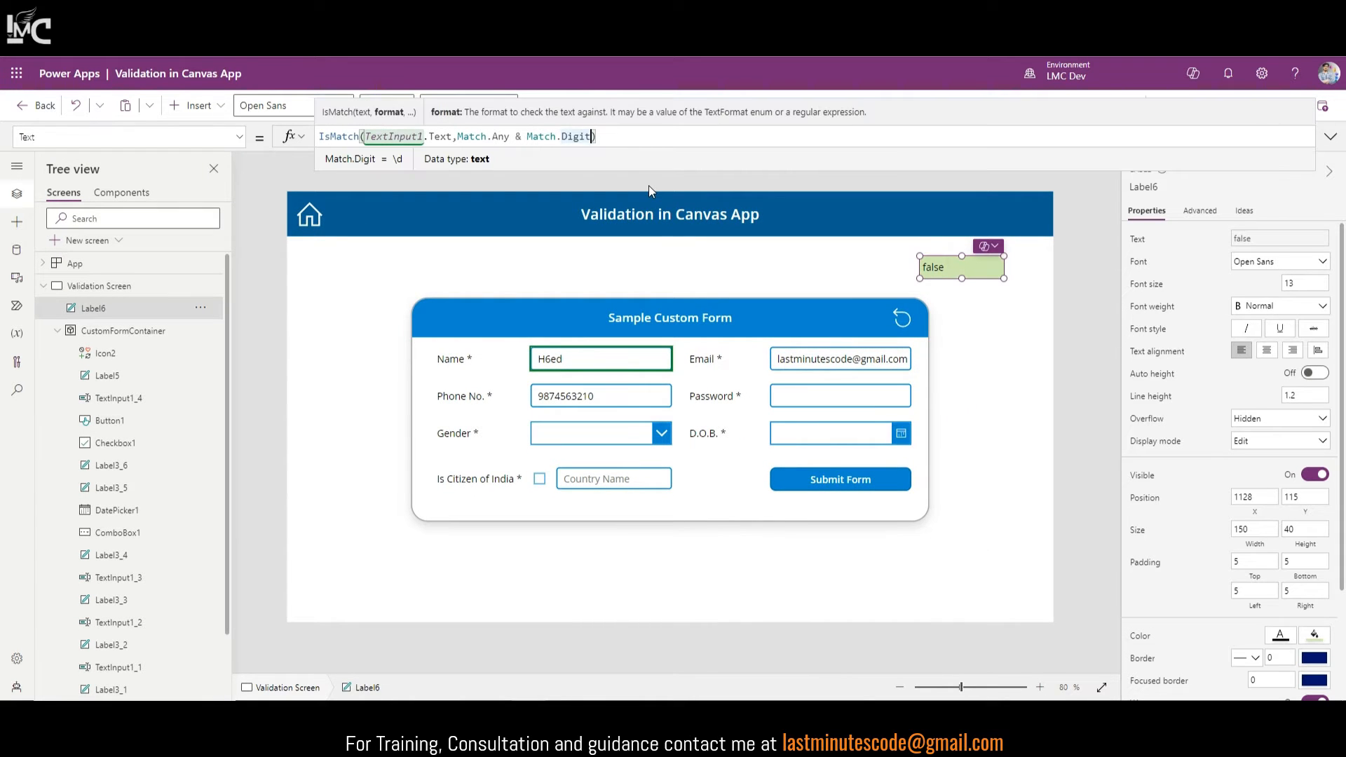
{"action": "type", "text": "& Mat"}
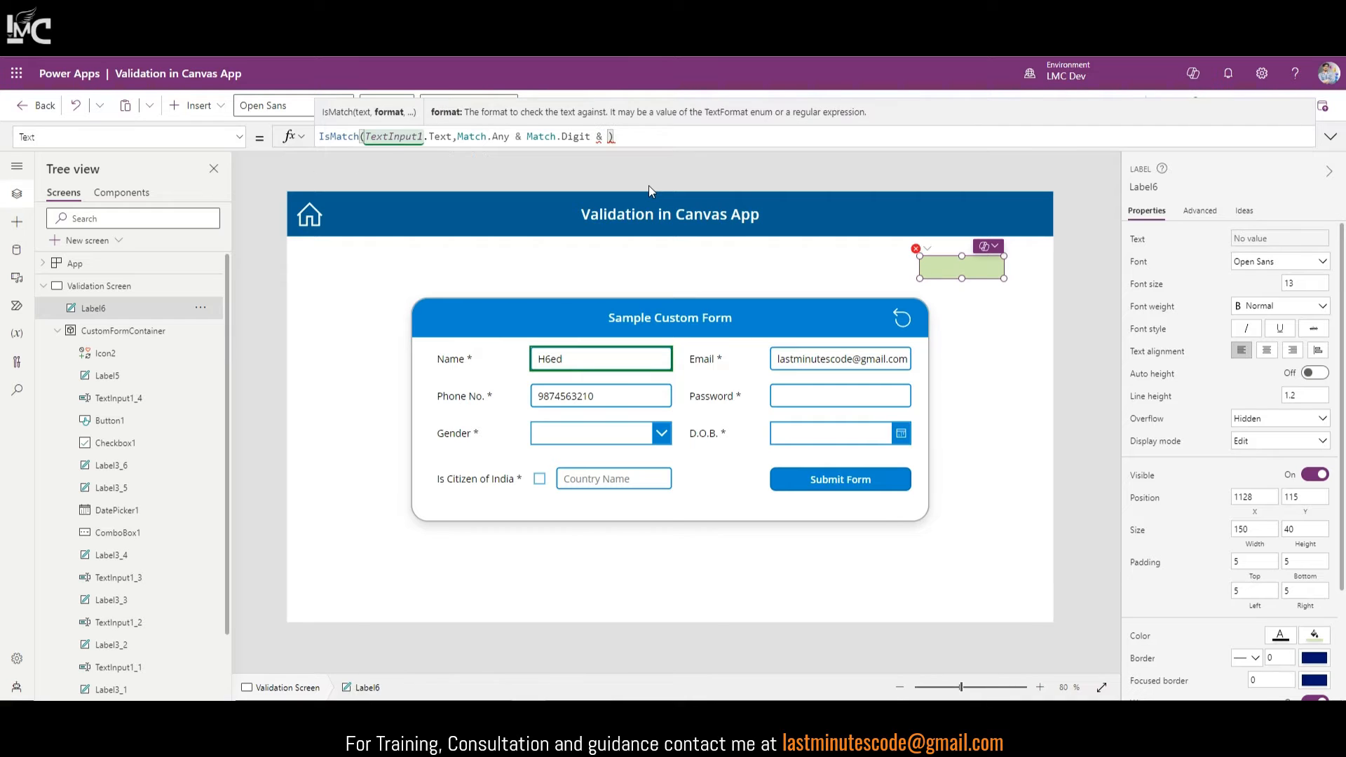
{"action": "type", "text": "ch.An"}
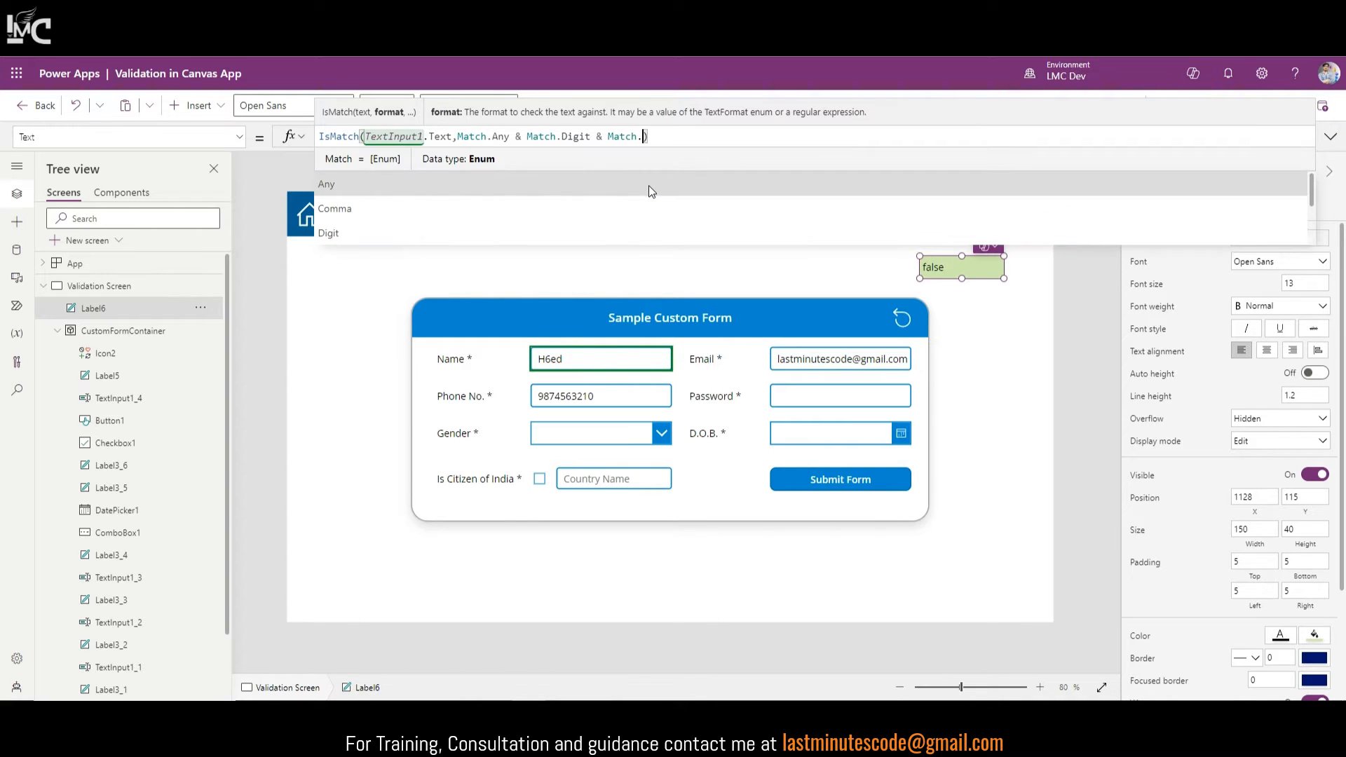
{"action": "type", "text": "y"}
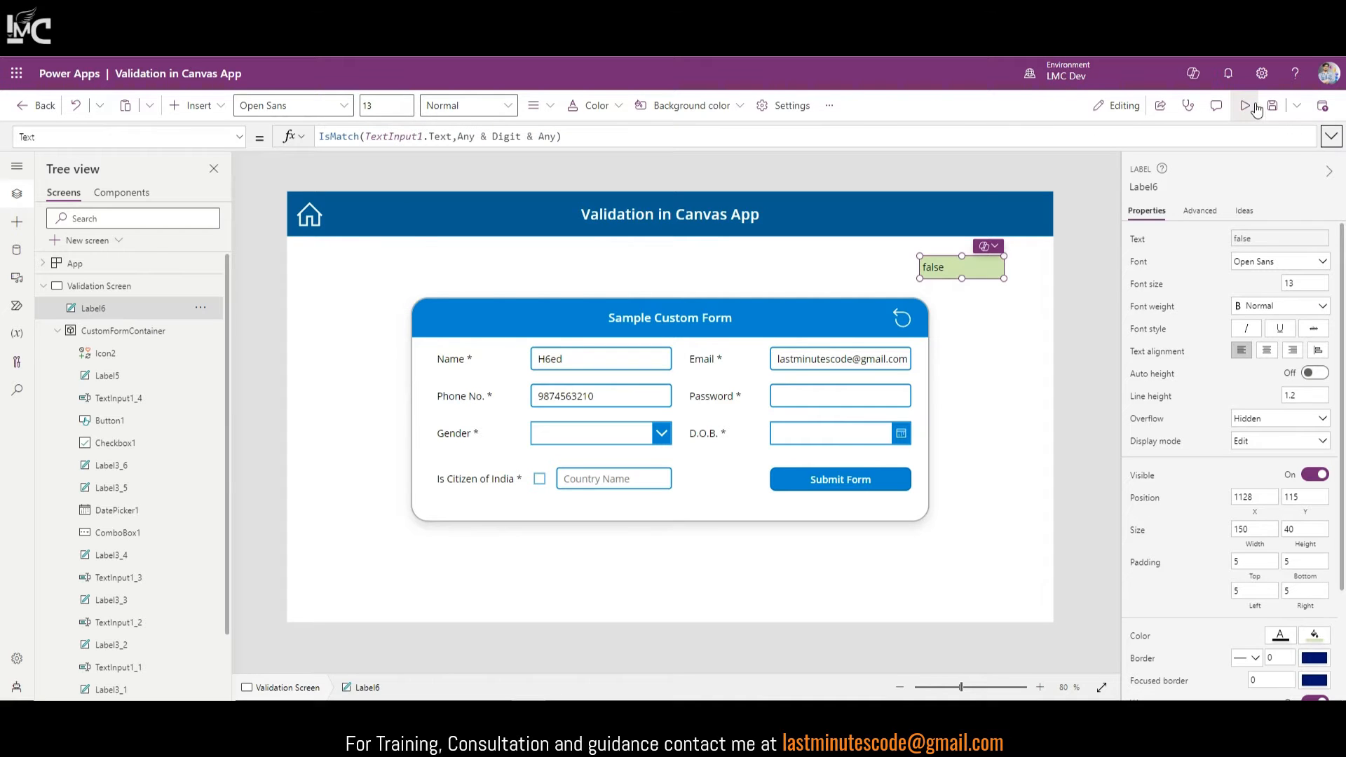
Step: Preview the app and change the Name entry to H68 to confirm the label shows true
{"action": "left_click", "coordinate": [1255, 106]}
{"action": "key", "text": "BackSpace"}
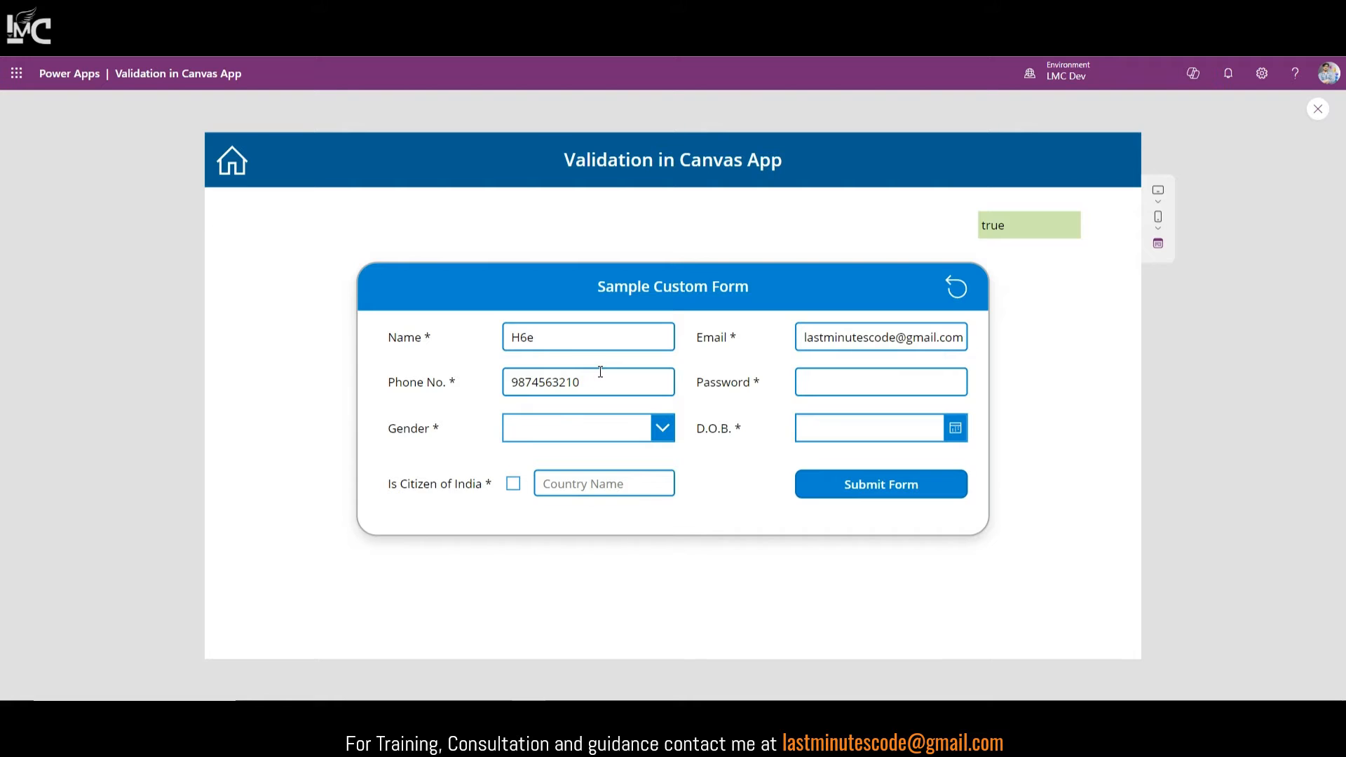
{"action": "key", "text": "BackSpace"}
{"action": "type", "text": "8"}
{"action": "left_click", "coordinate": [1319, 109]}
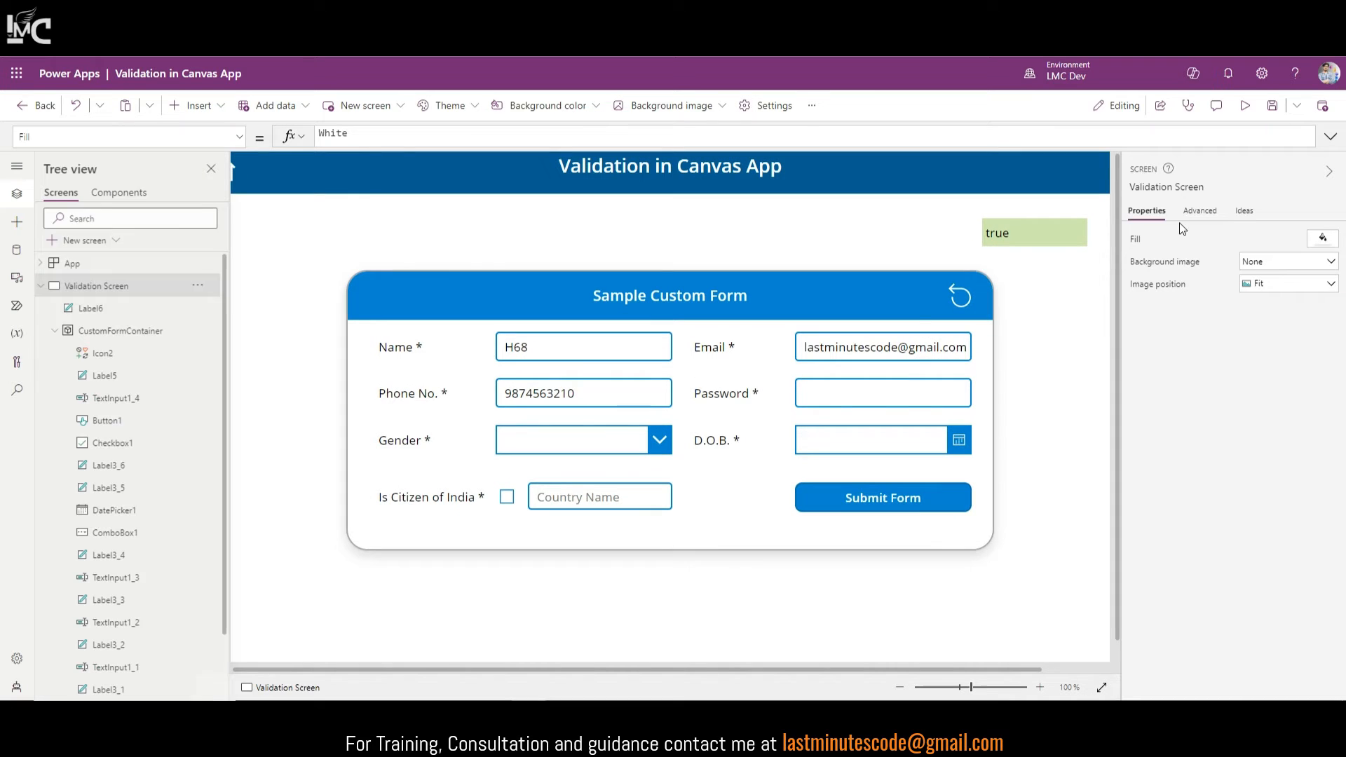
Step: Review the label's full formula, highlighting its leading Match.Any & part, then select the Password input
{"action": "left_click", "coordinate": [582, 365]}
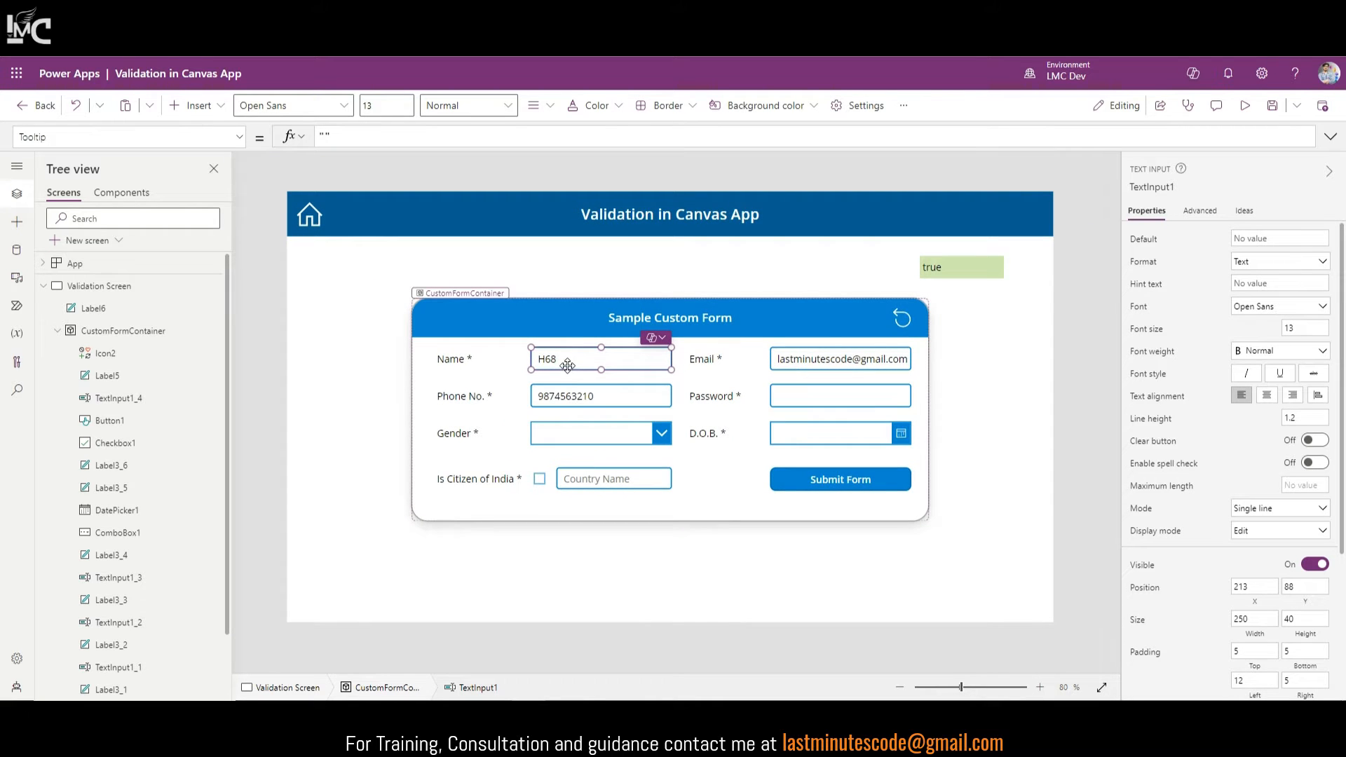
{"action": "left_click", "coordinate": [980, 274]}
{"action": "left_click", "coordinate": [1331, 137]}
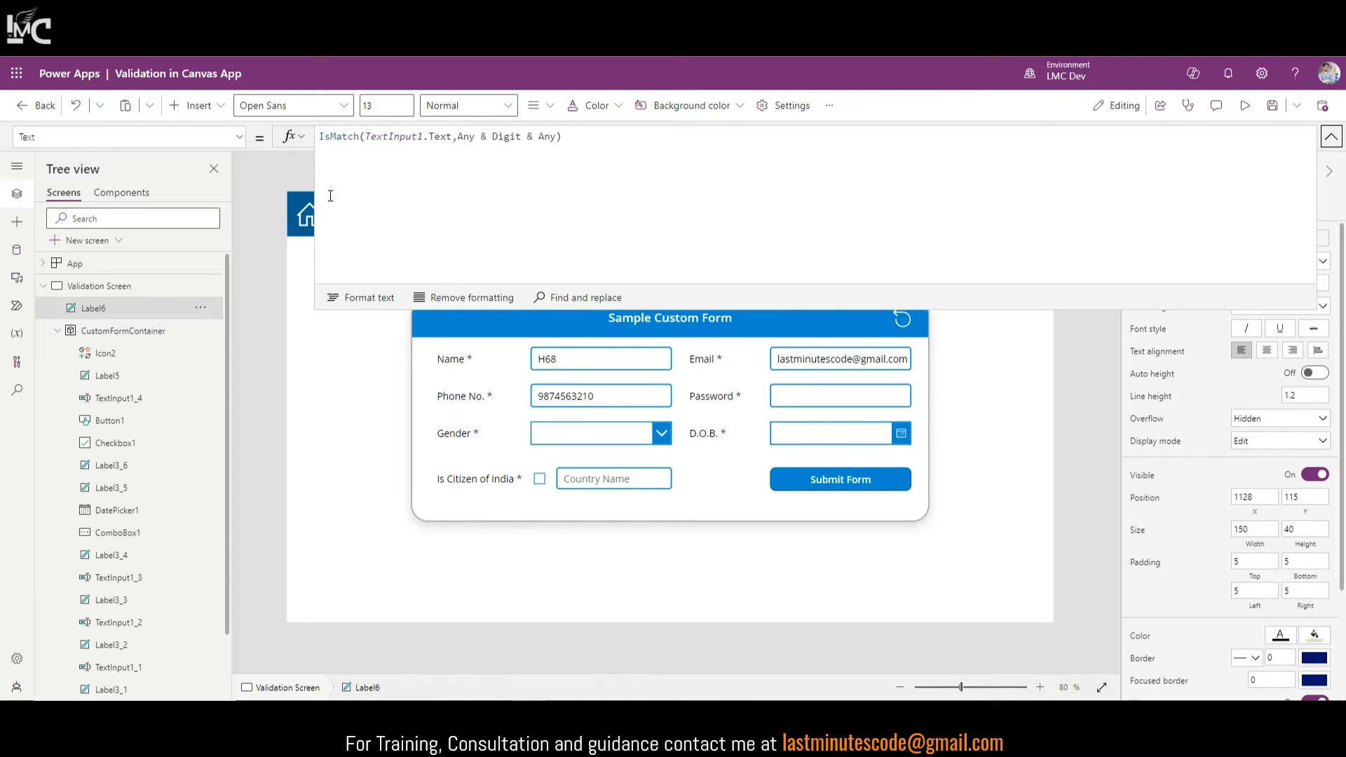
{"action": "left_click", "coordinate": [460, 135]}
{"action": "left_click_drag", "start_coordinate": [459, 135], "coordinate": [660, 137]}
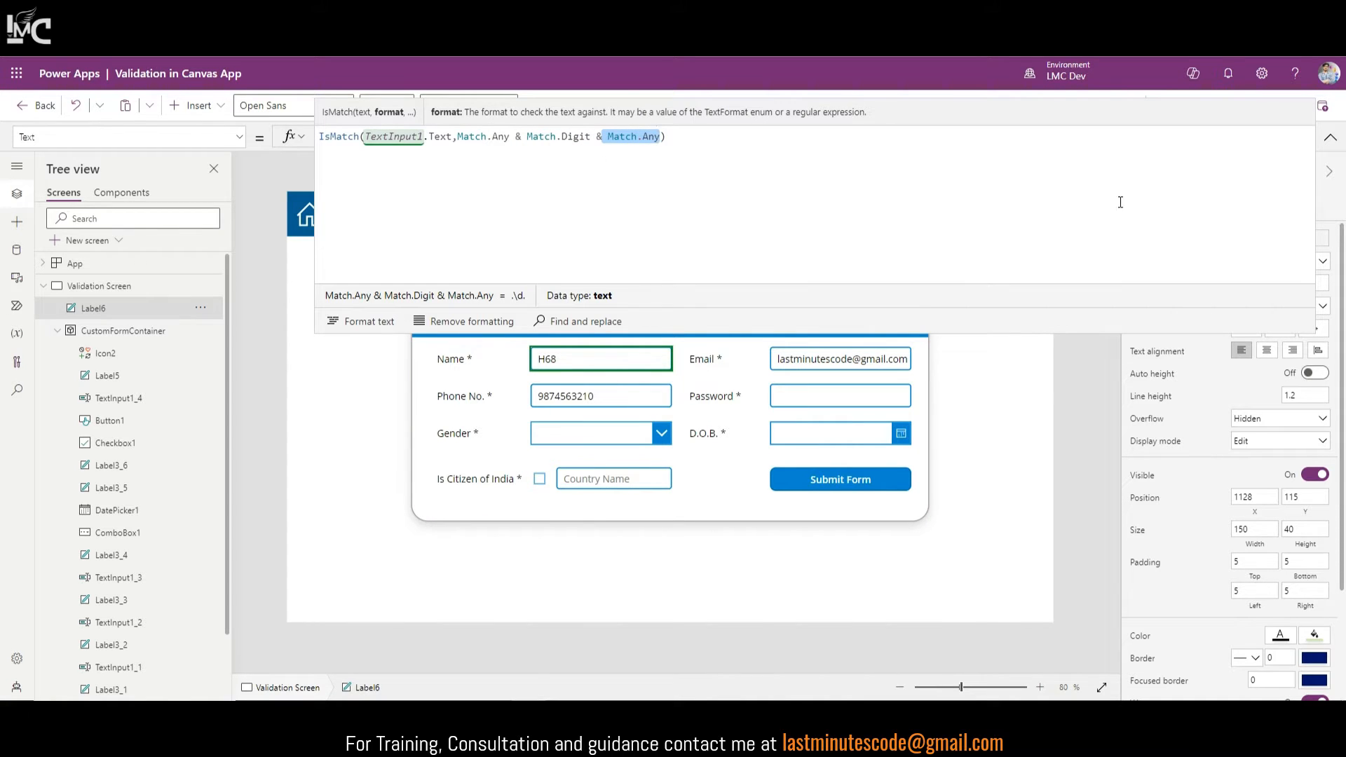
{"action": "left_click", "coordinate": [1330, 137]}
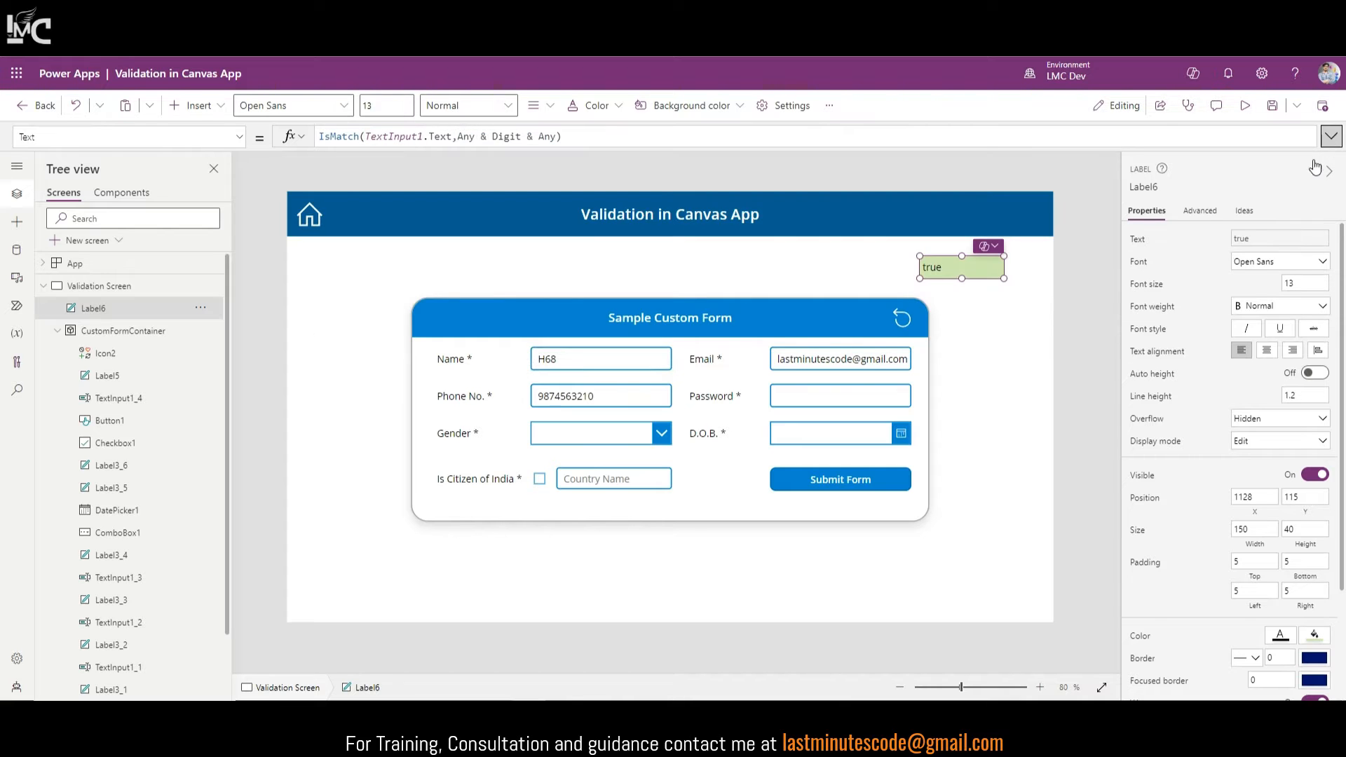
{"action": "left_click", "coordinate": [835, 406]}
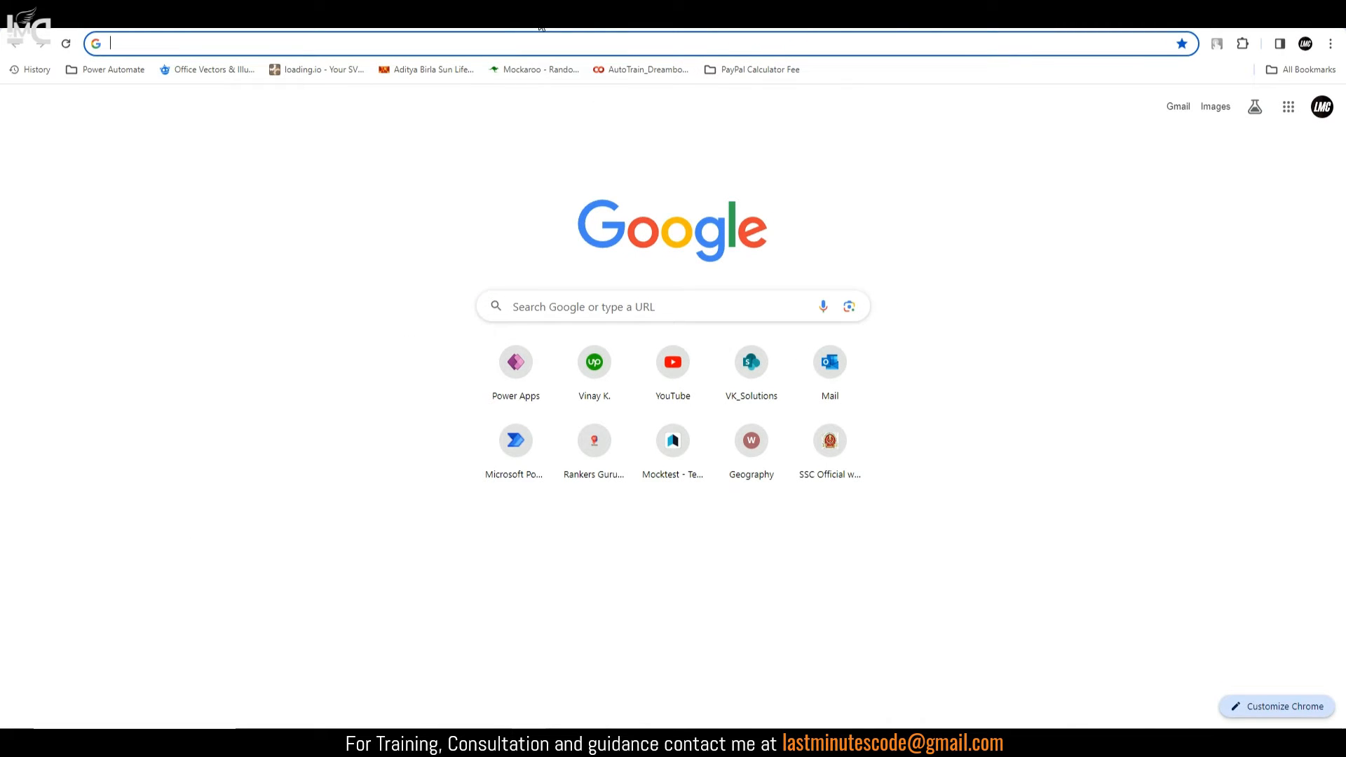
Step: Google 'Give me a regex for strong password' and open the Stack Overflow 'Regex to validate password strength' question
{"action": "type", "text": "Give me a "}
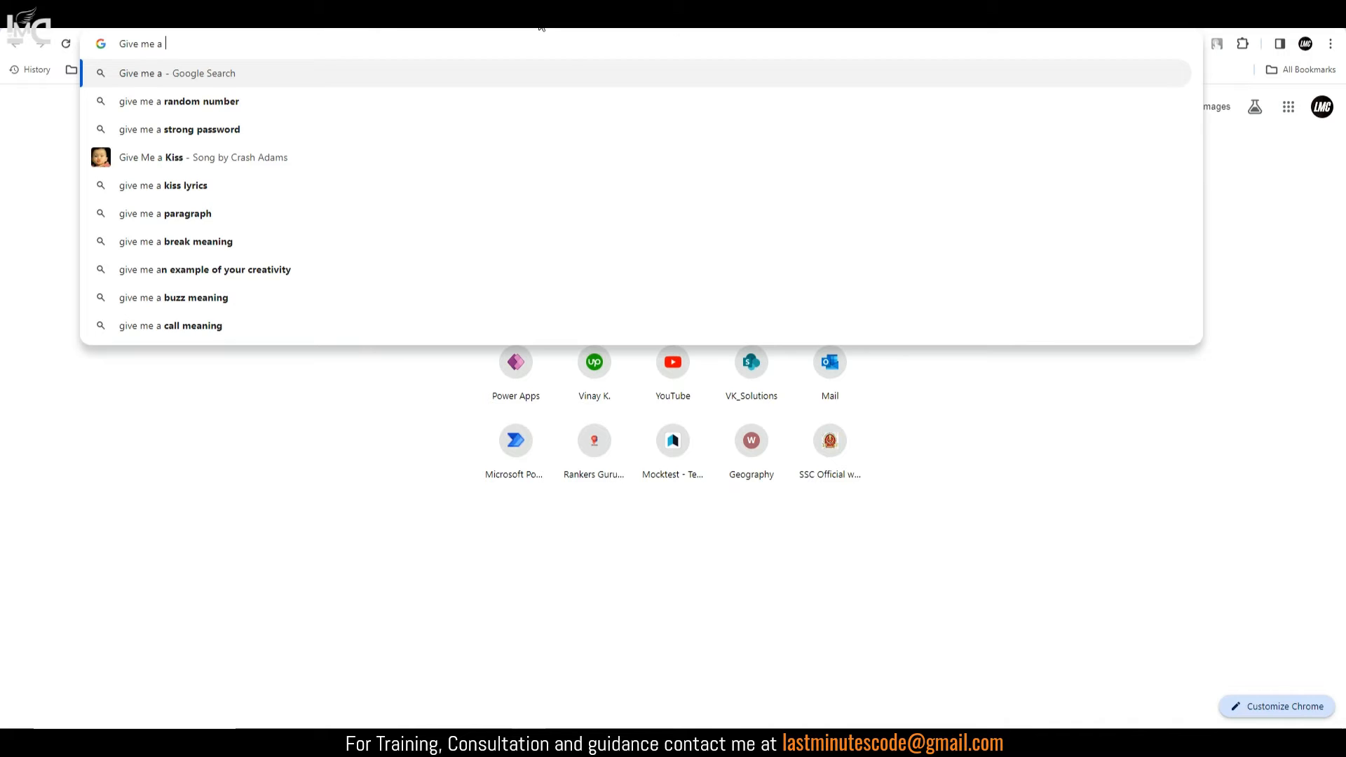
{"action": "type", "text": "regex for s"}
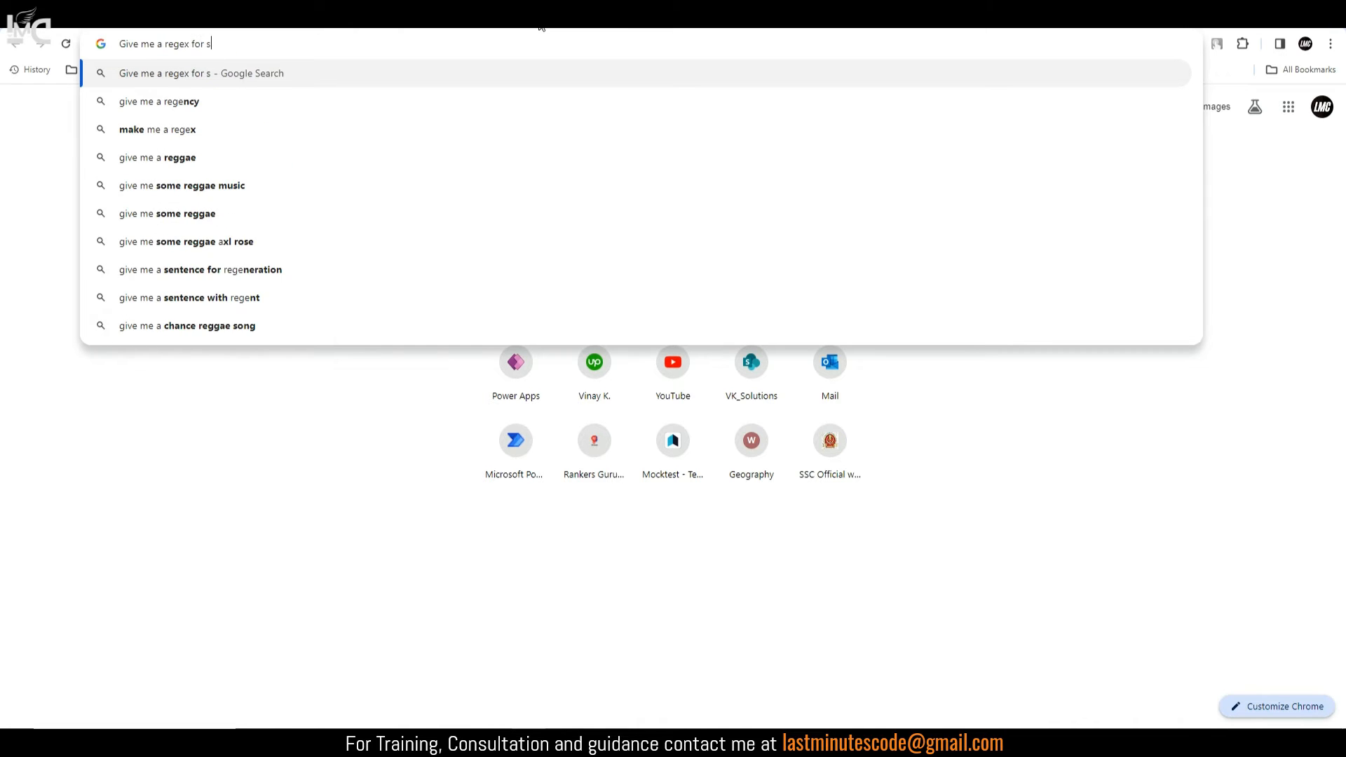
{"action": "type", "text": "trong passwor"}
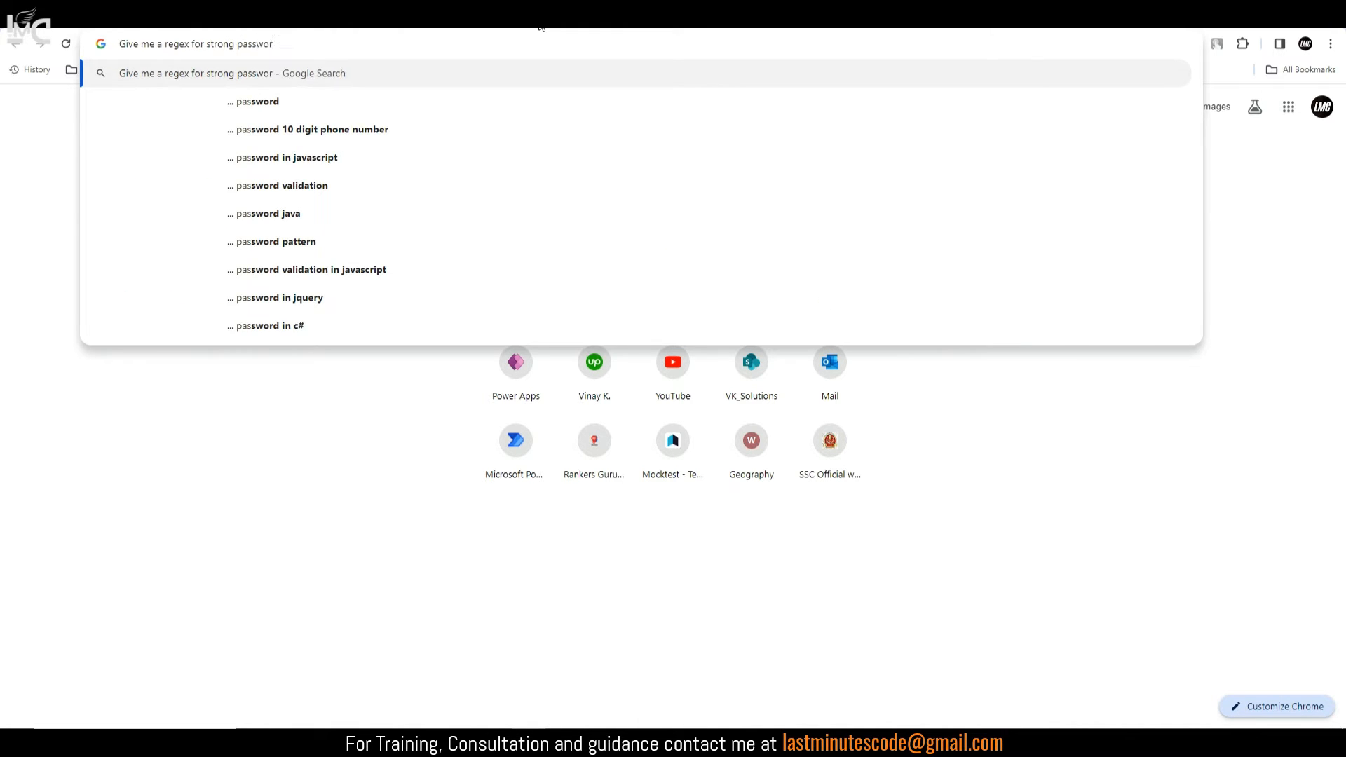
{"action": "type", "text": "d"}
{"action": "key", "text": "Return"}
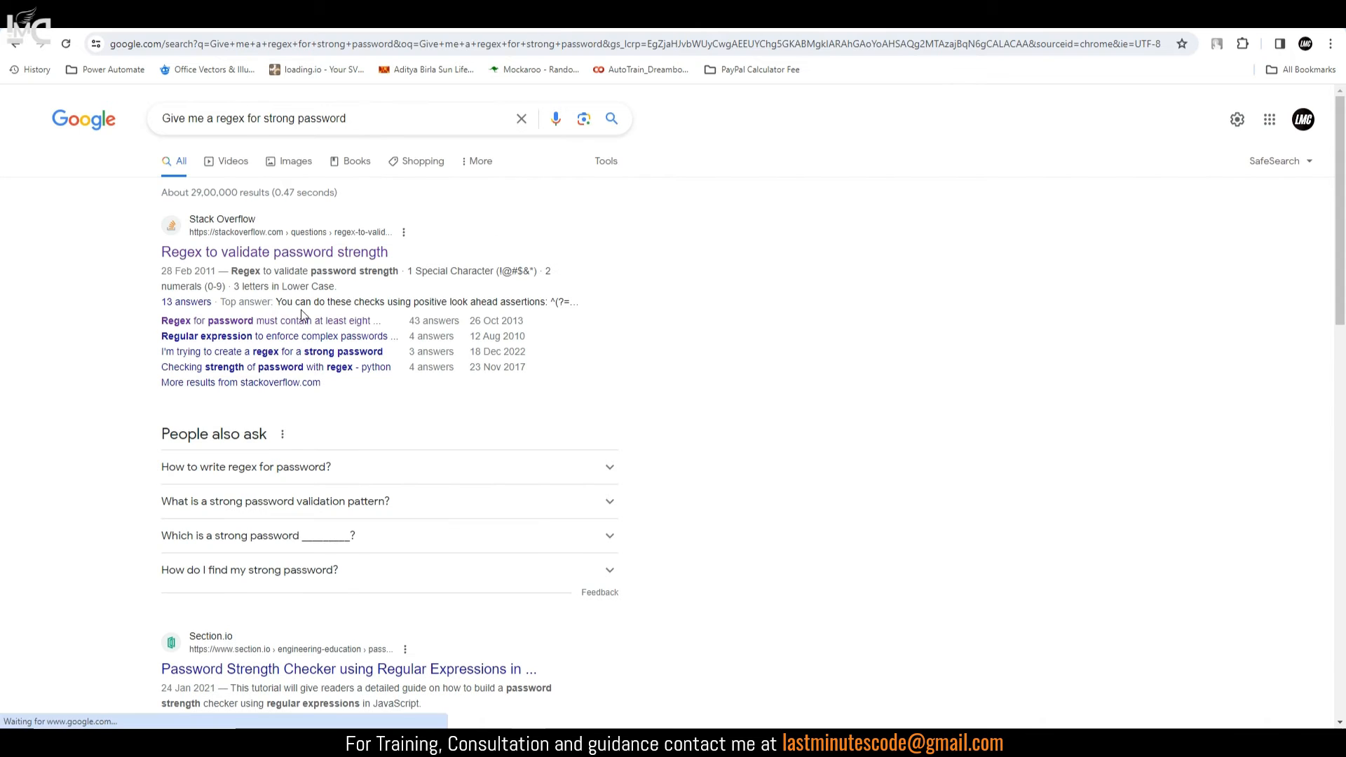
{"action": "left_click", "coordinate": [284, 254]}
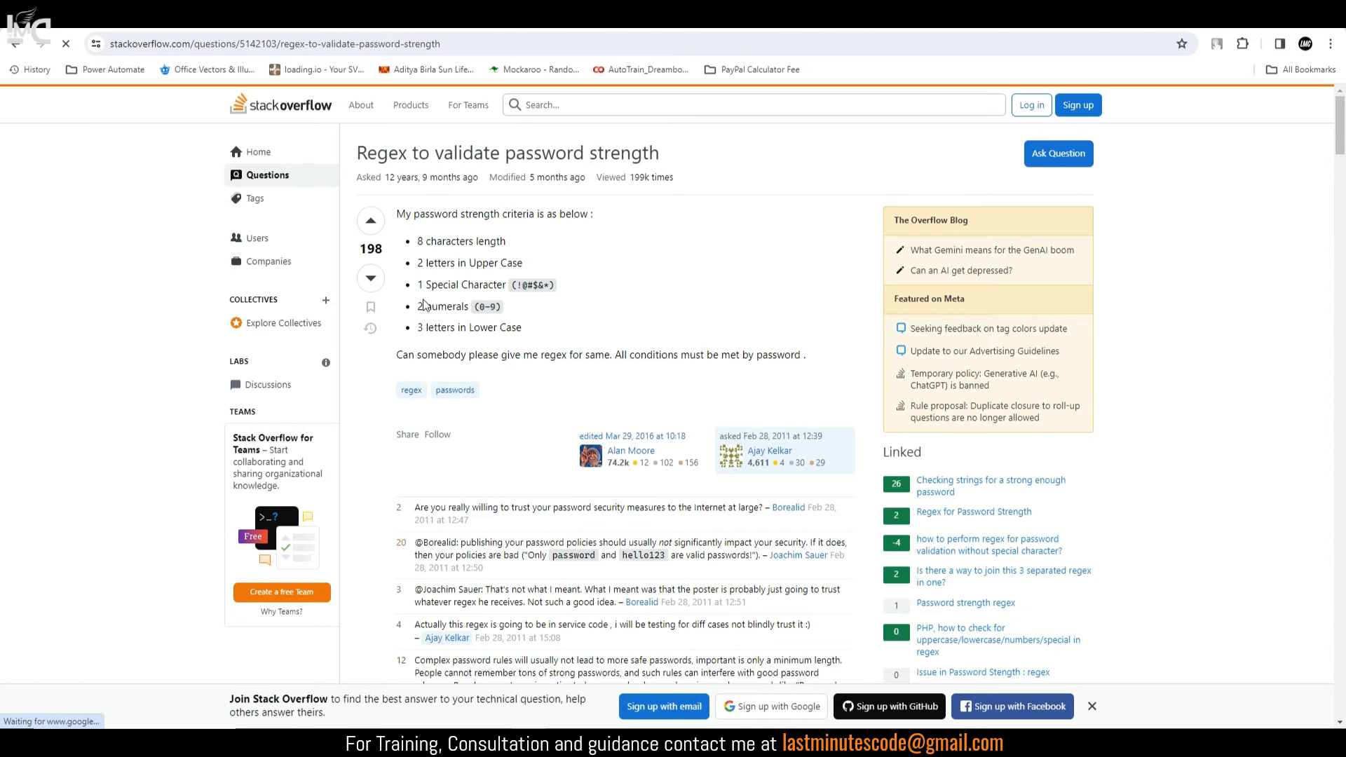
Step: Scroll through the answers and select the Best Regex ^(?=.*[a-z])(?=.*[A-Z])(?=.*[0-9])(?=.*[!@#\$%\^&\*]).{8,}$
{"action": "scroll", "coordinate": [423, 305], "scroll_direction": "down", "scroll_amount": 7}
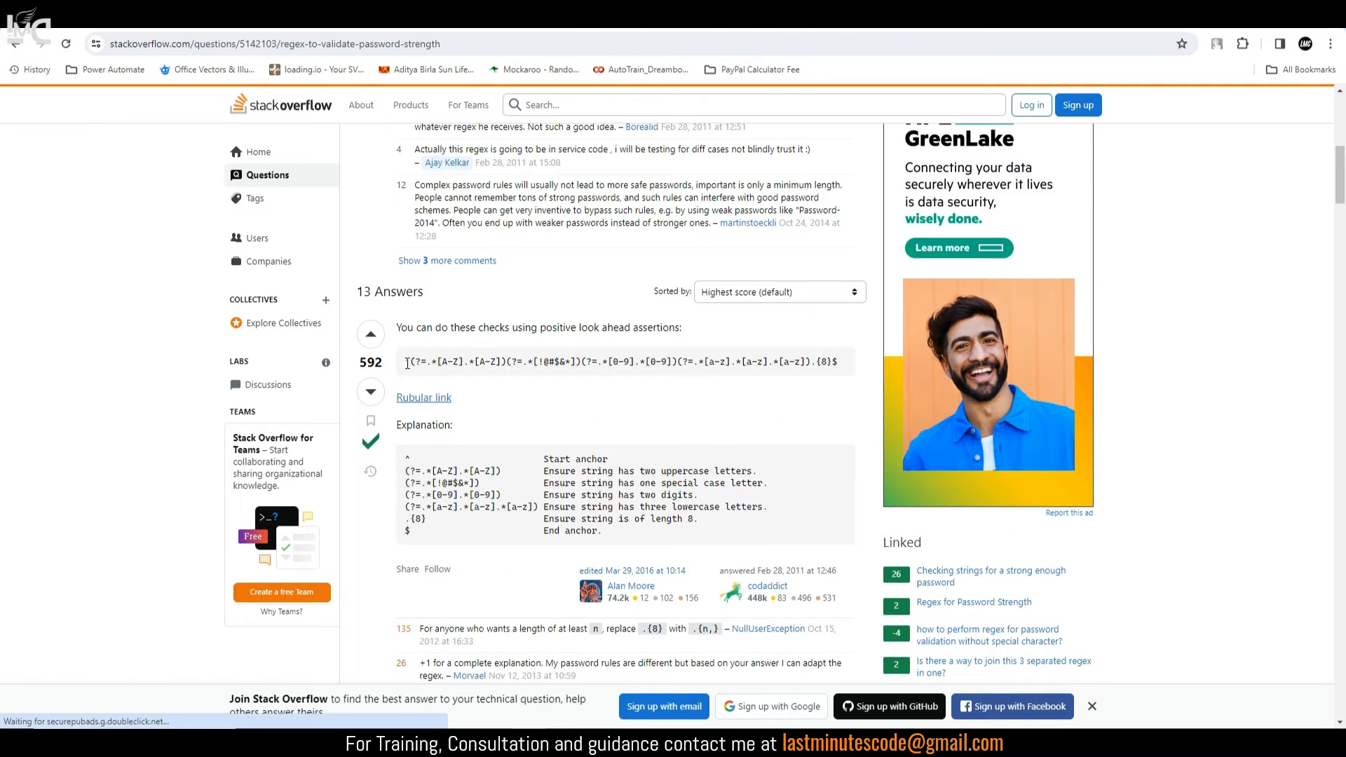
{"action": "left_click_drag", "start_coordinate": [416, 363], "coordinate": [841, 353]}
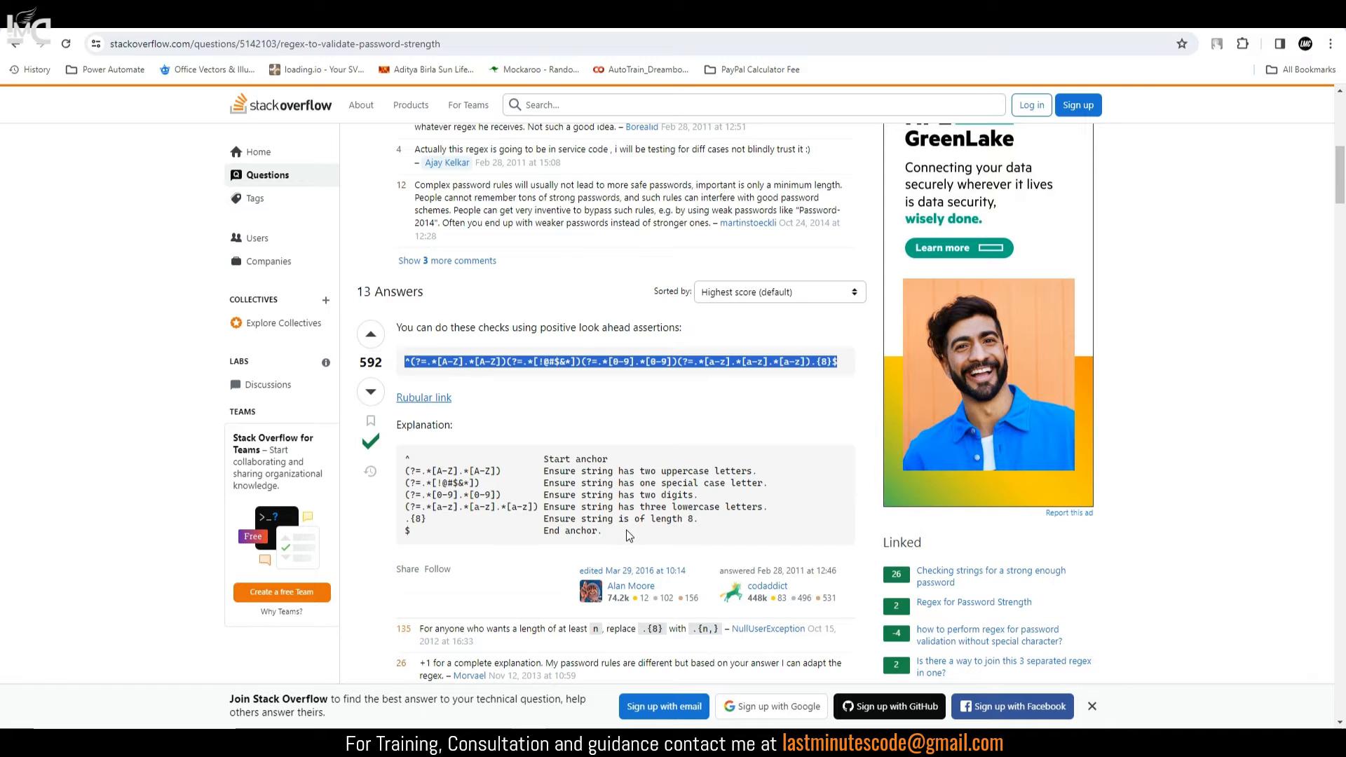
{"action": "scroll", "coordinate": [697, 522], "scroll_direction": "down", "scroll_amount": 7}
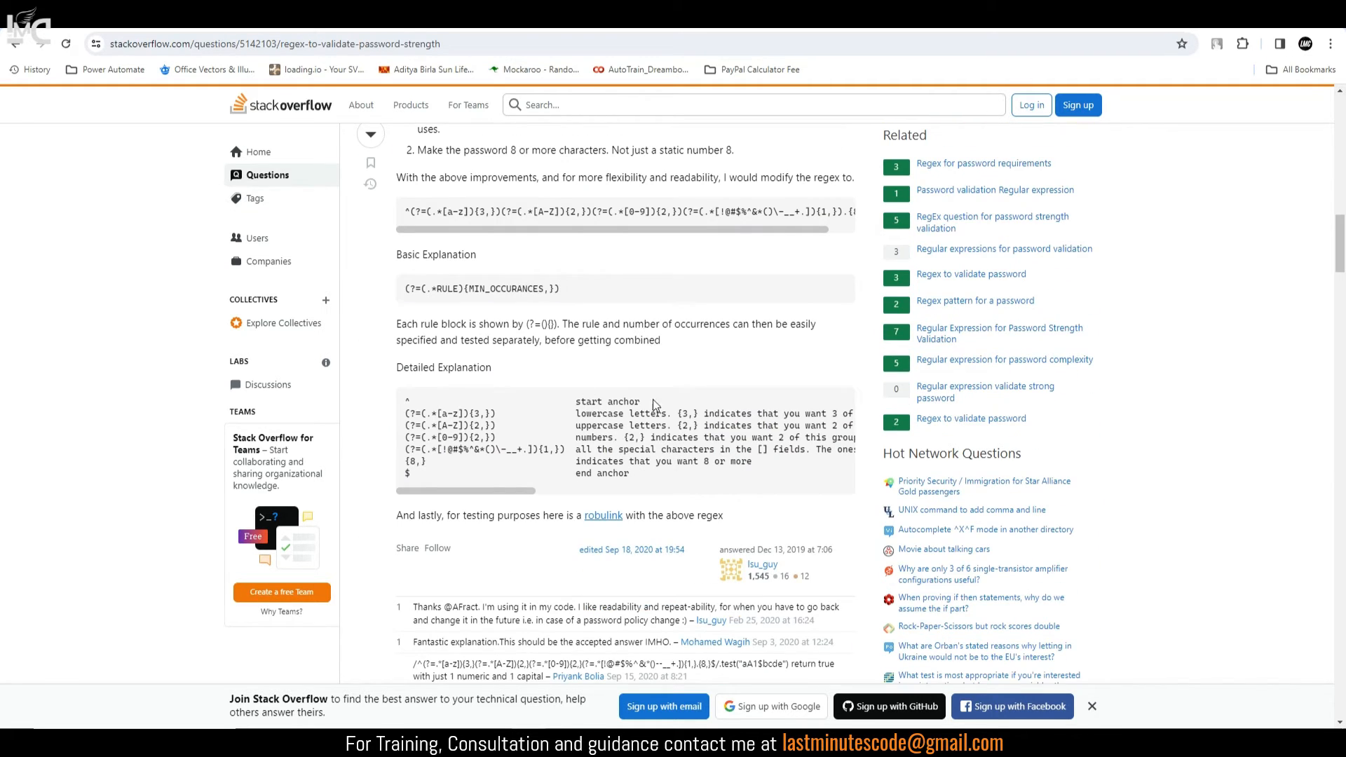
{"action": "left_click_drag", "start_coordinate": [508, 491], "coordinate": [456, 508]}
{"action": "scroll", "coordinate": [628, 428], "scroll_direction": "down", "scroll_amount": 5}
{"action": "scroll", "coordinate": [627, 427], "scroll_direction": "down", "scroll_amount": 15}
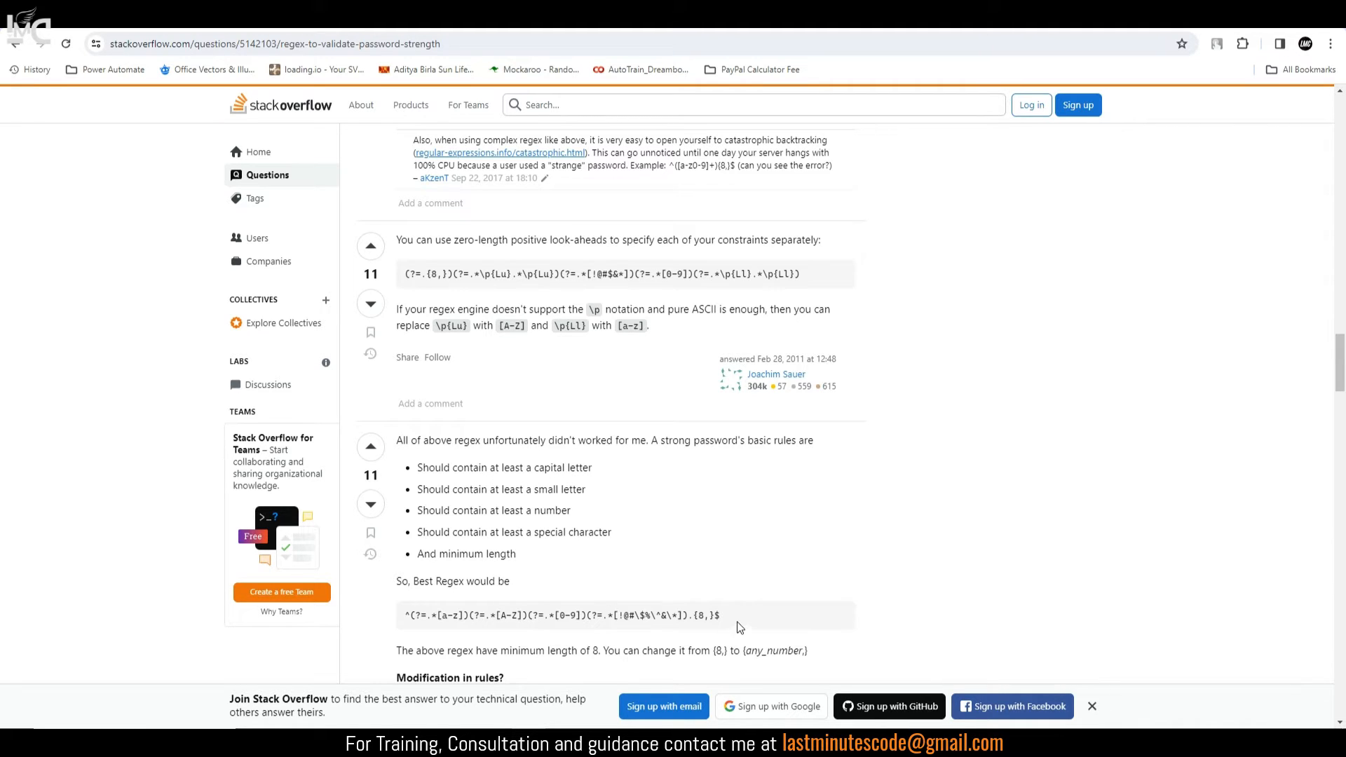
{"action": "left_click_drag", "start_coordinate": [722, 615], "coordinate": [405, 617]}
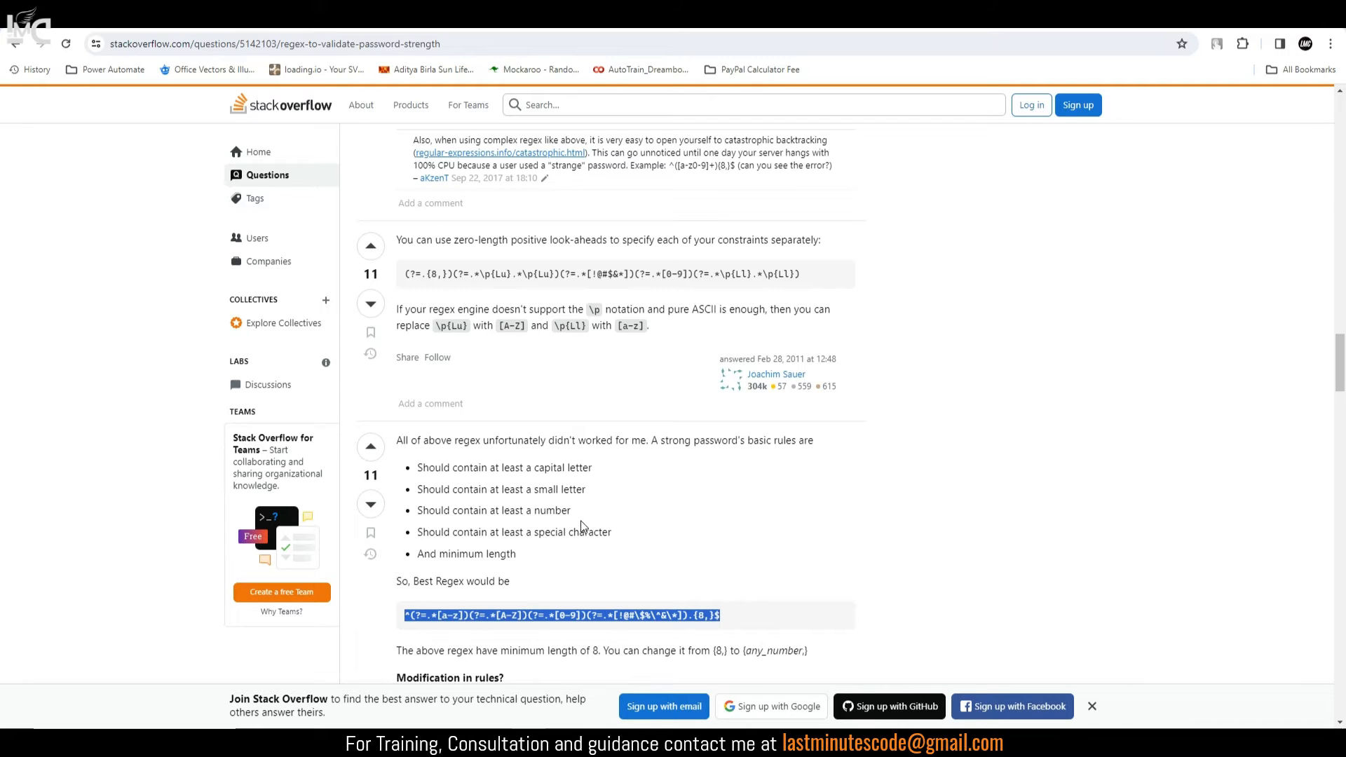
Step: Select the whole strong-password regex line in the Stack Overflow answer's code block
{"action": "left_click", "coordinate": [708, 616]}
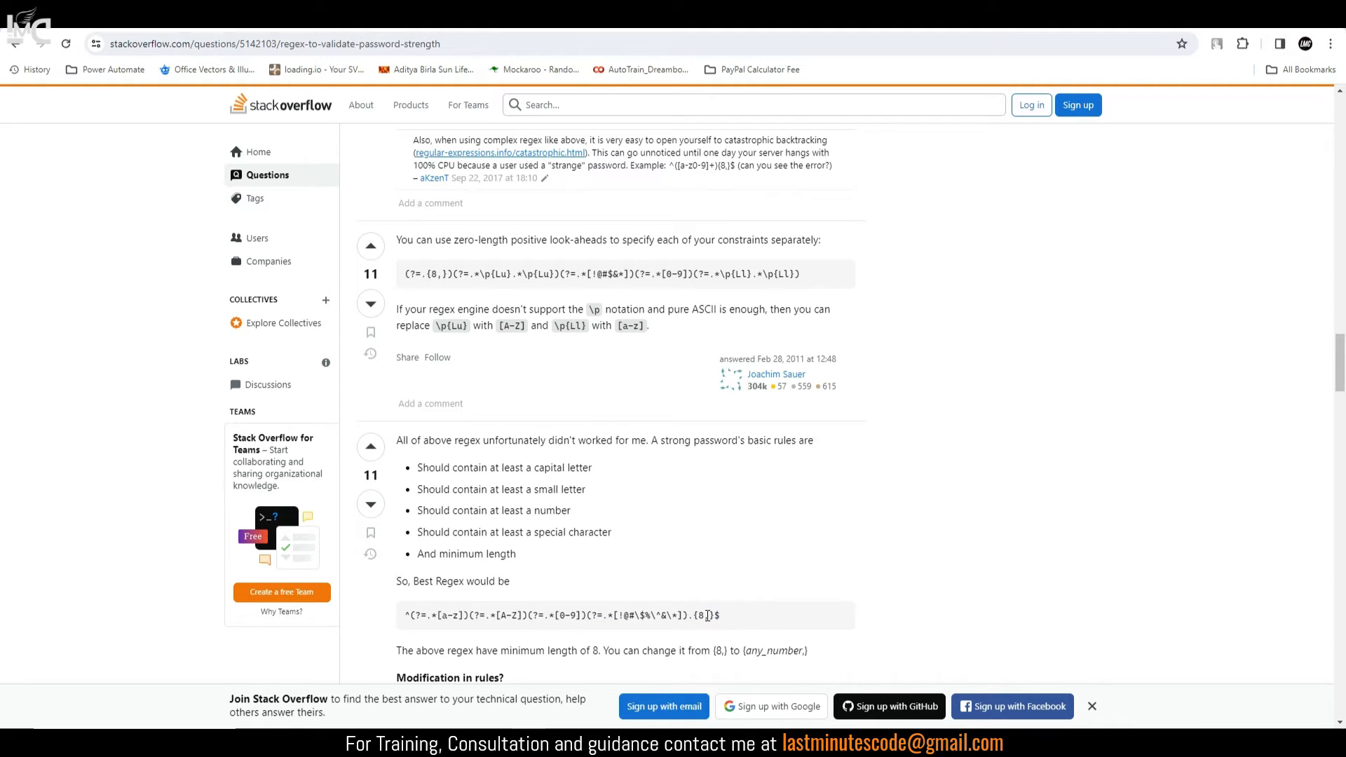
{"action": "double_click", "coordinate": [705, 614]}
{"action": "left_click_drag", "start_coordinate": [733, 617], "coordinate": [406, 620]}
{"action": "key", "text": "ctrl+c"}
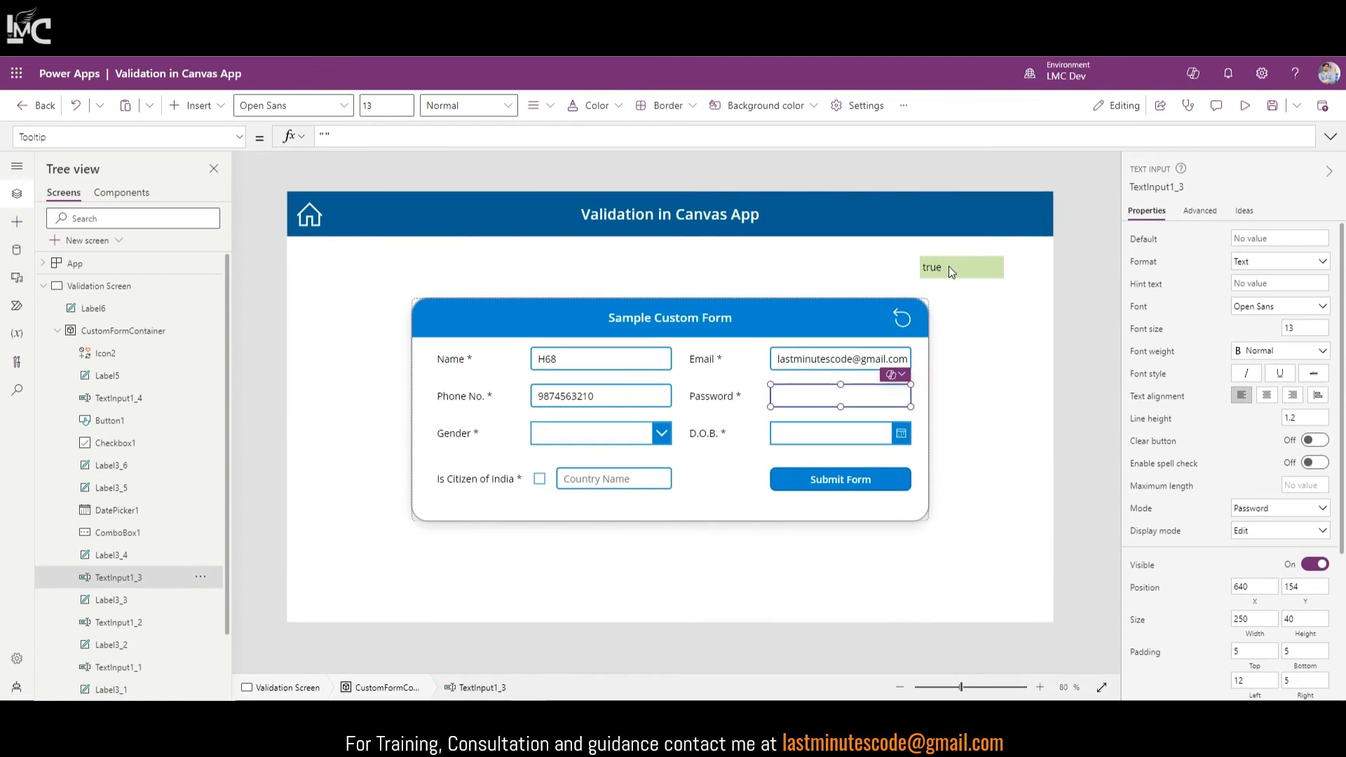
Step: Replace the test label's IsMatch pattern with the pasted strong-password regex in quotes
{"action": "left_click", "coordinate": [949, 267]}
{"action": "left_click", "coordinate": [463, 136]}
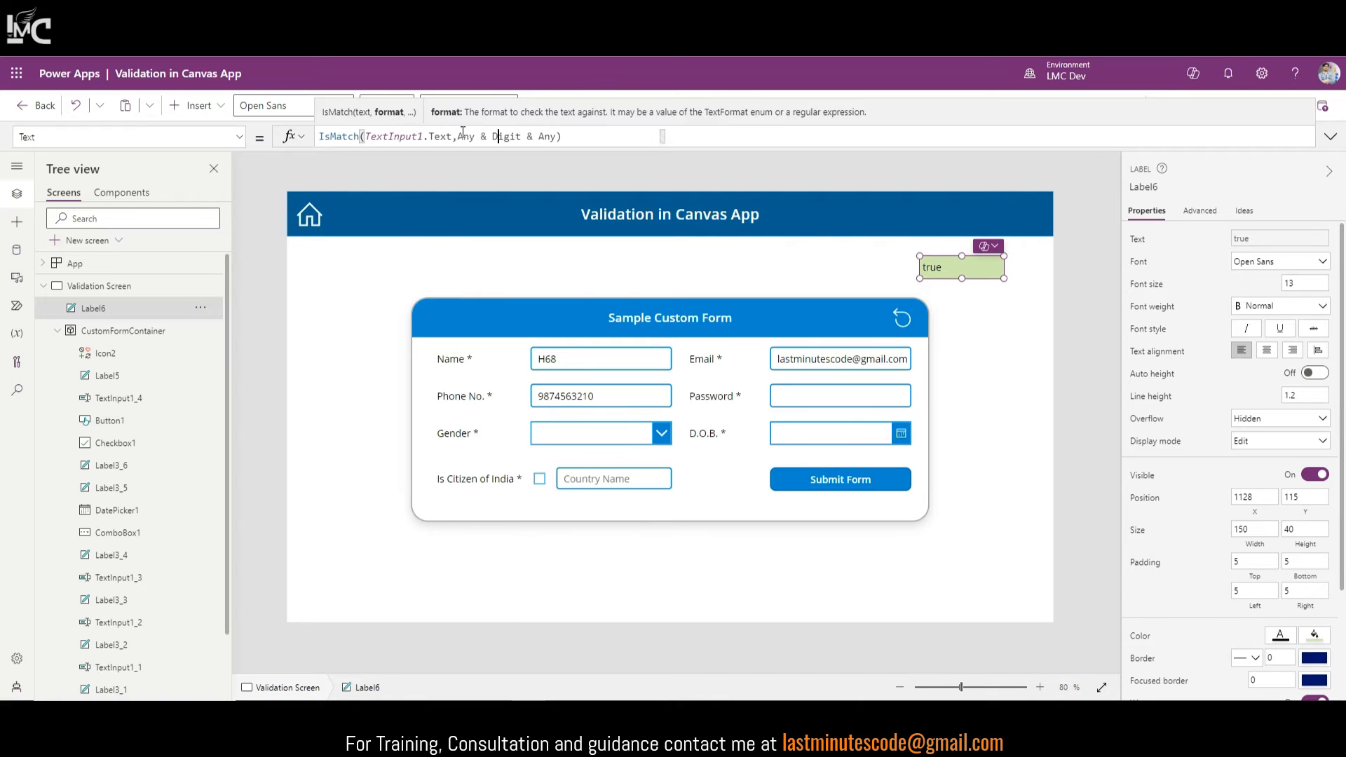
{"action": "left_click_drag", "start_coordinate": [458, 136], "coordinate": [664, 136]}
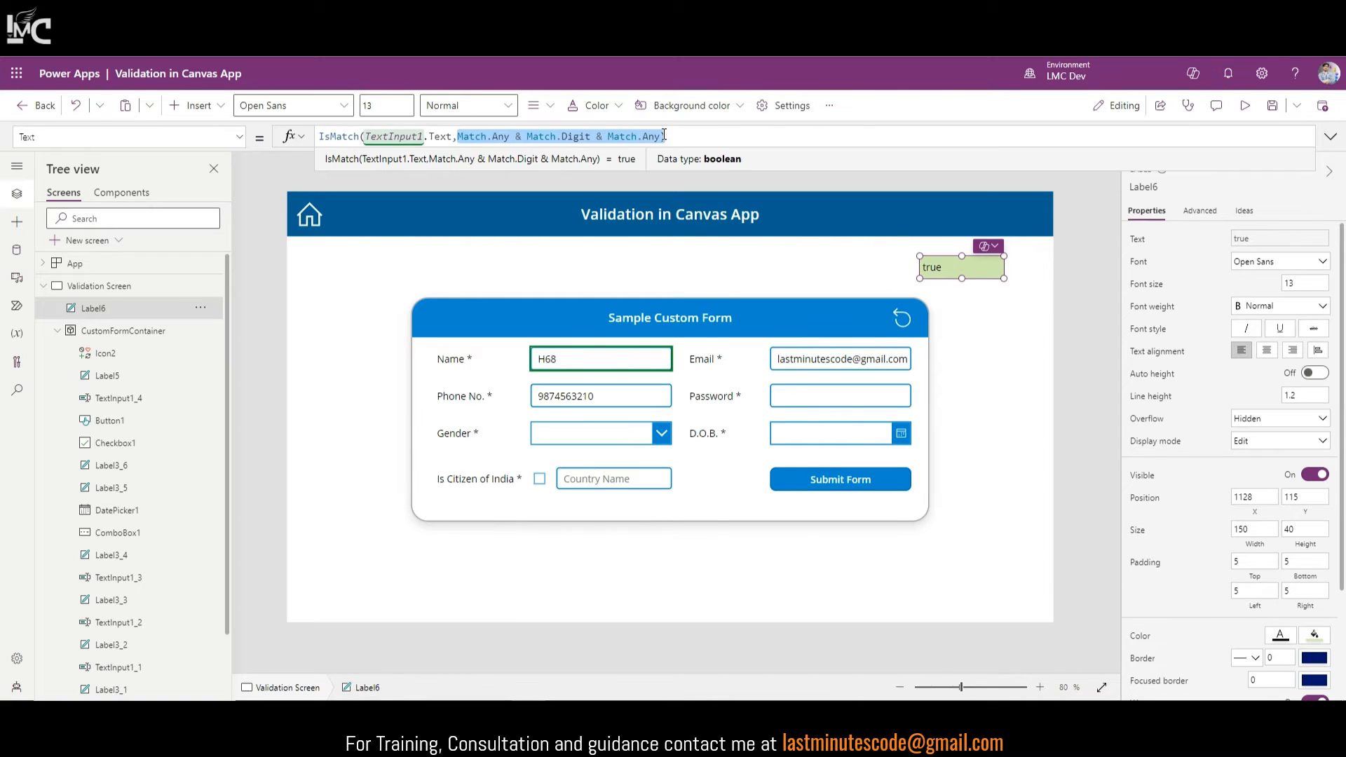
{"action": "key", "text": "BackSpace"}
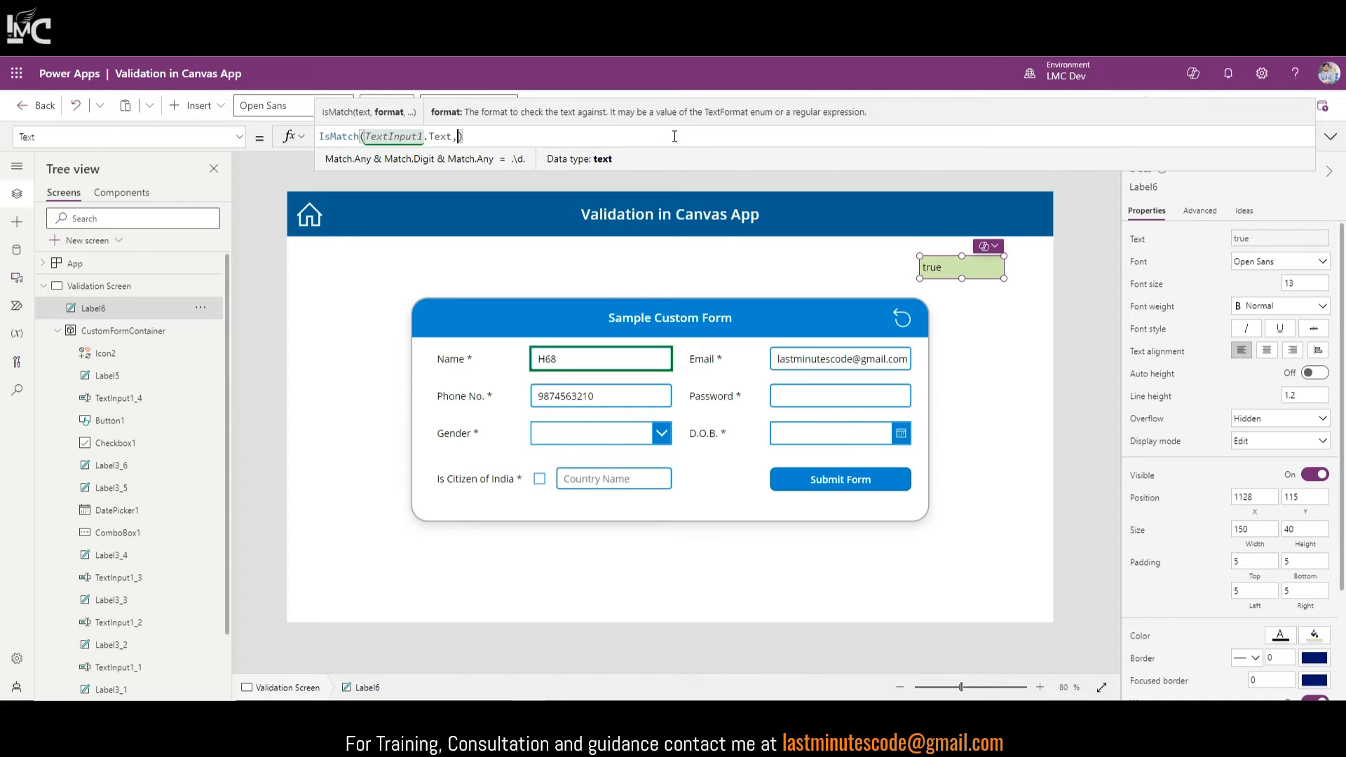
{"action": "type", "text": "\""}
{"action": "key", "text": "ctrl+v"}
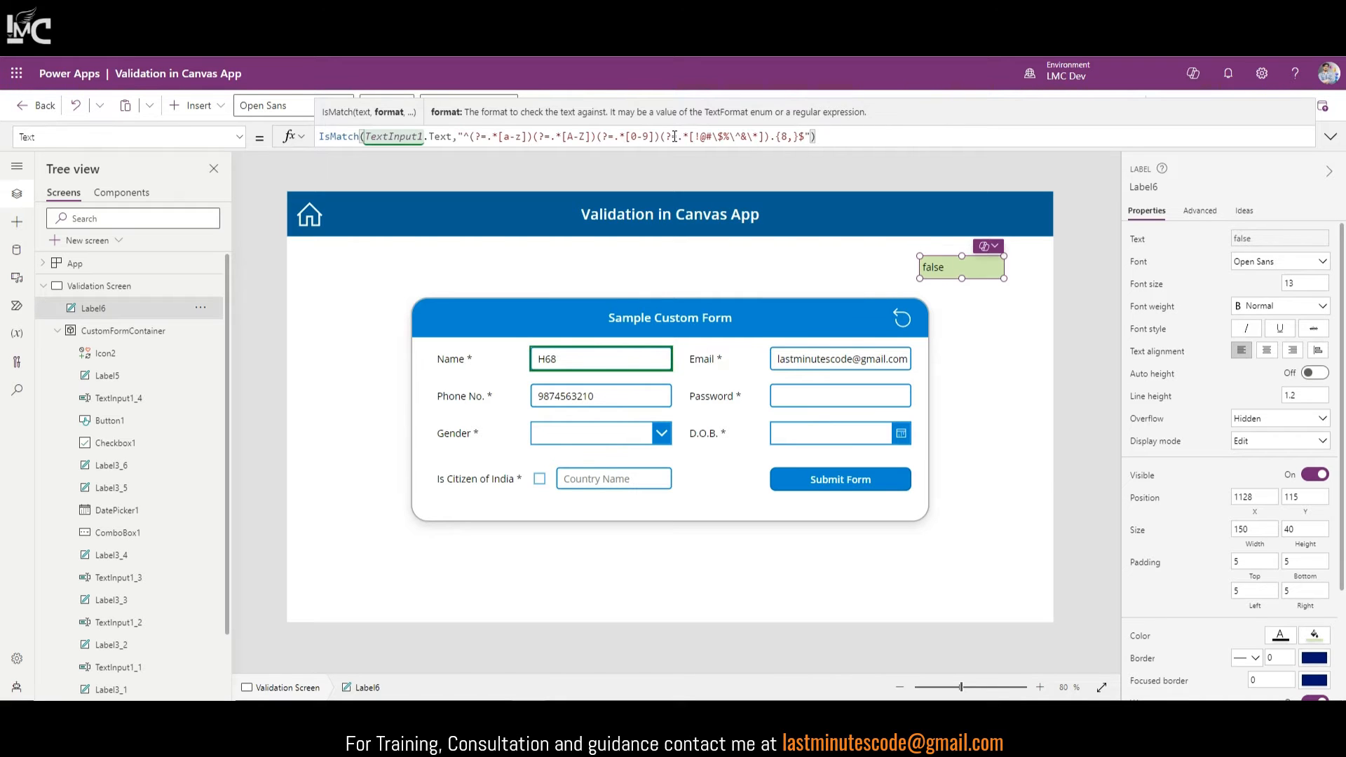
Step: Point the label's IsMatch at the Password box by changing TextInput1 to TextInput1_3
{"action": "left_click", "coordinate": [791, 395]}
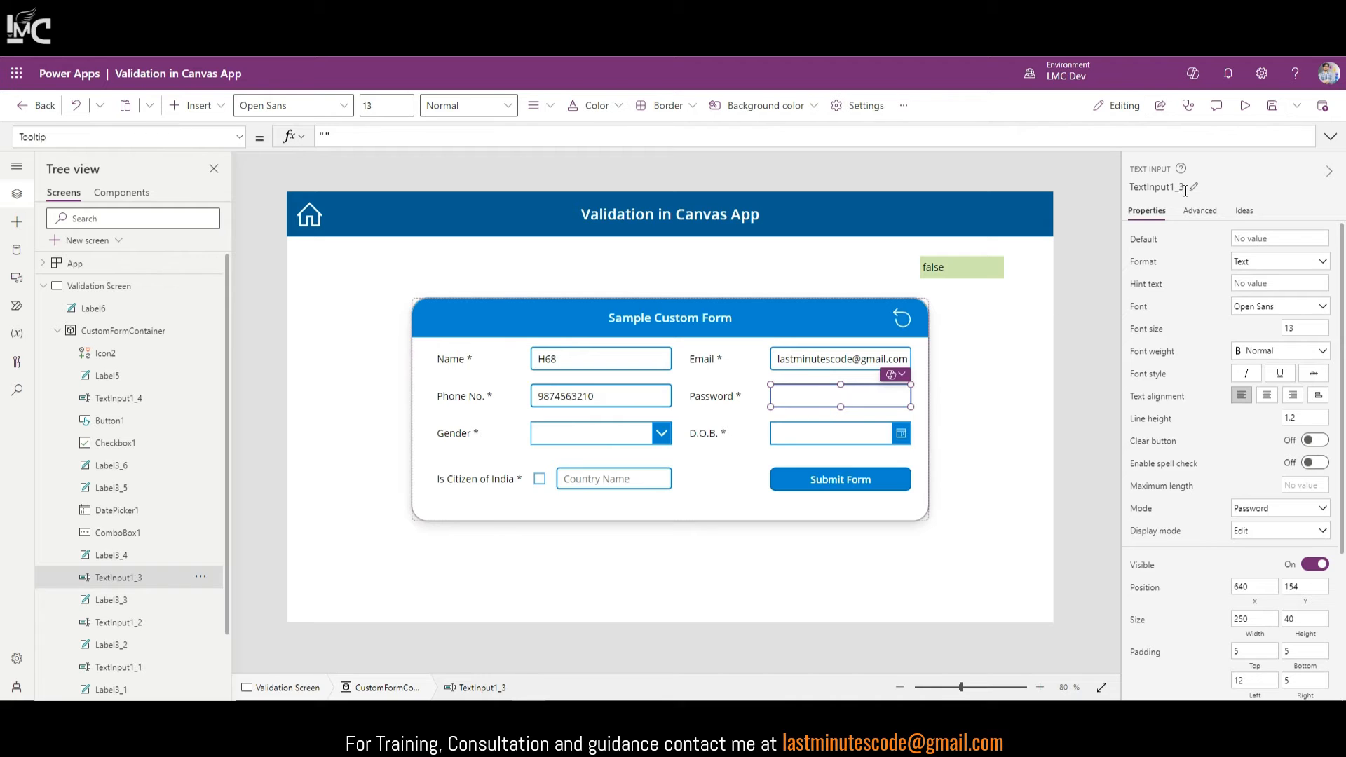
{"action": "left_click", "coordinate": [957, 272]}
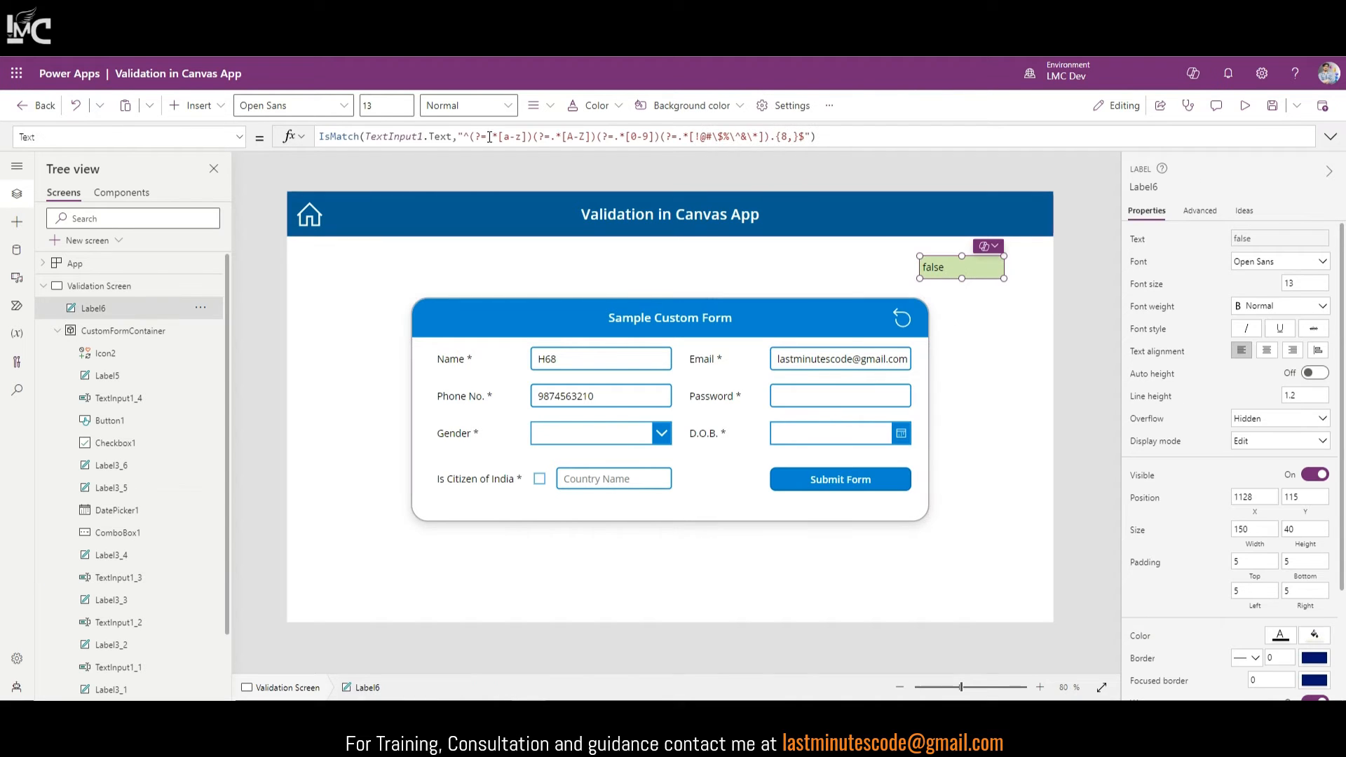
{"action": "left_click", "coordinate": [424, 135]}
{"action": "double_click", "coordinate": [409, 135]}
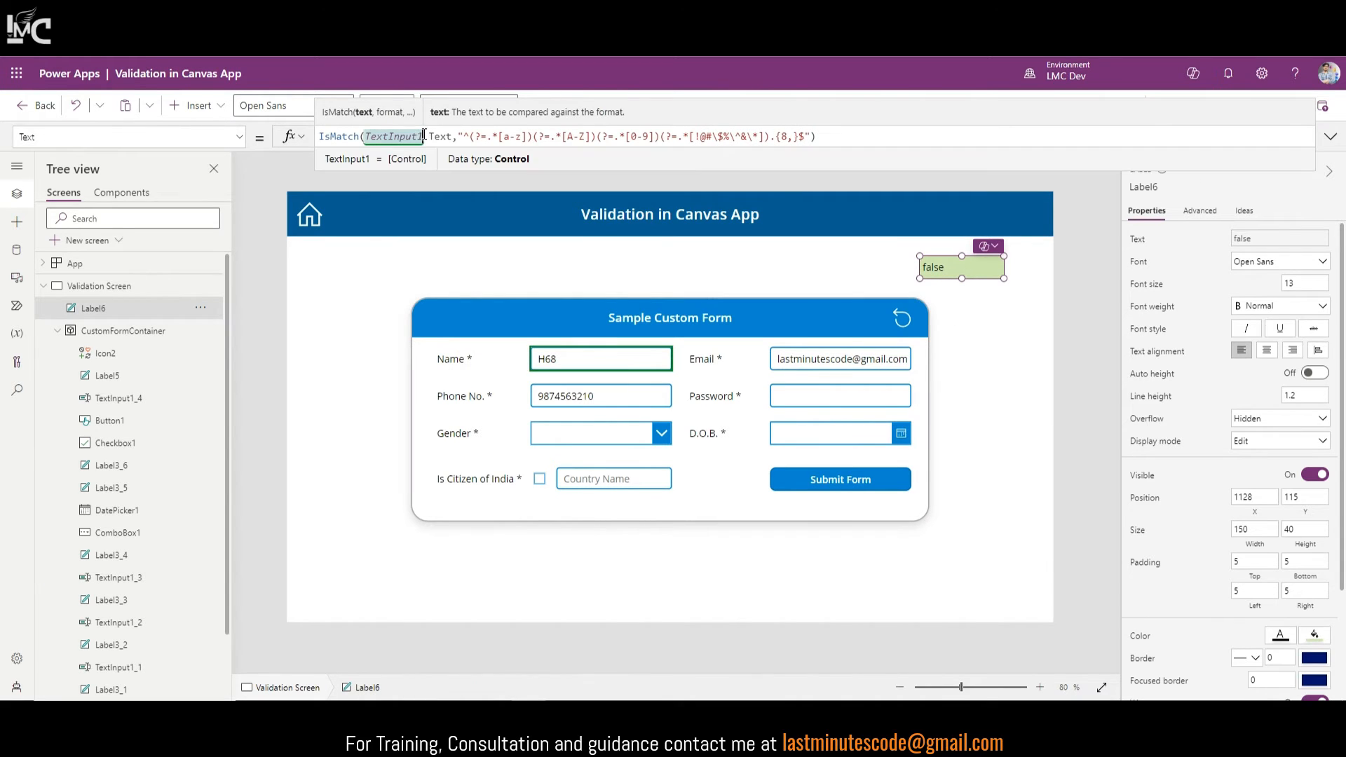
{"action": "left_click", "coordinate": [424, 135]}
{"action": "type", "text": "_3"}
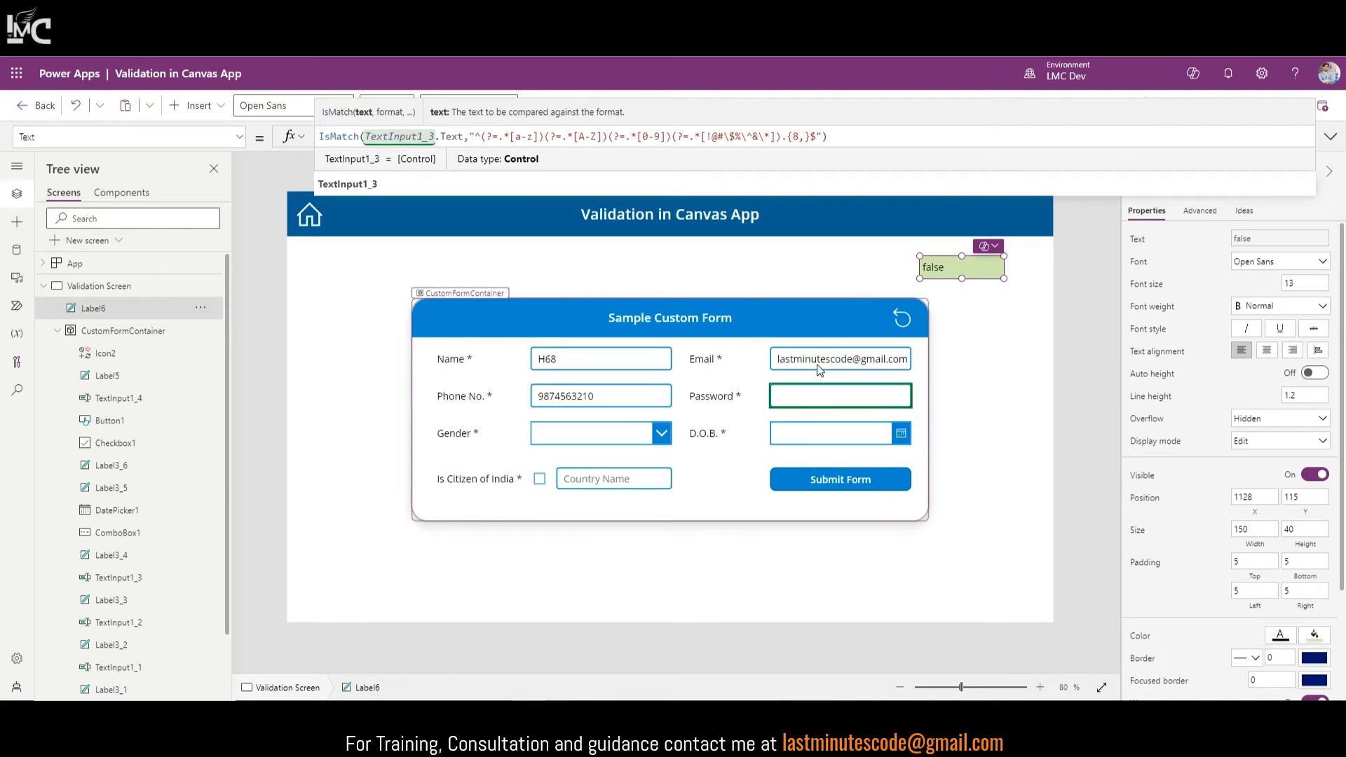
Step: Set the Password box's Mode to Single line and start a preview run
{"action": "left_click", "coordinate": [803, 403]}
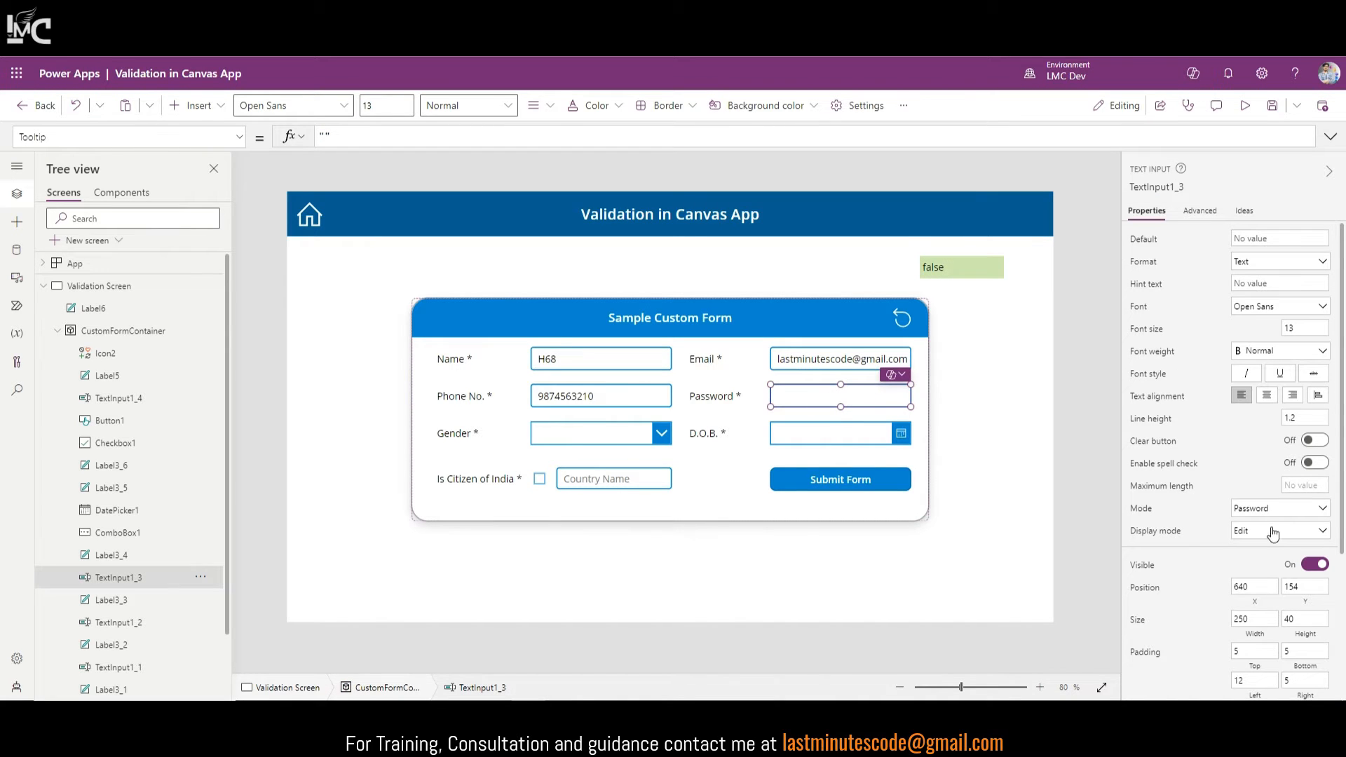
{"action": "left_click", "coordinate": [1253, 508]}
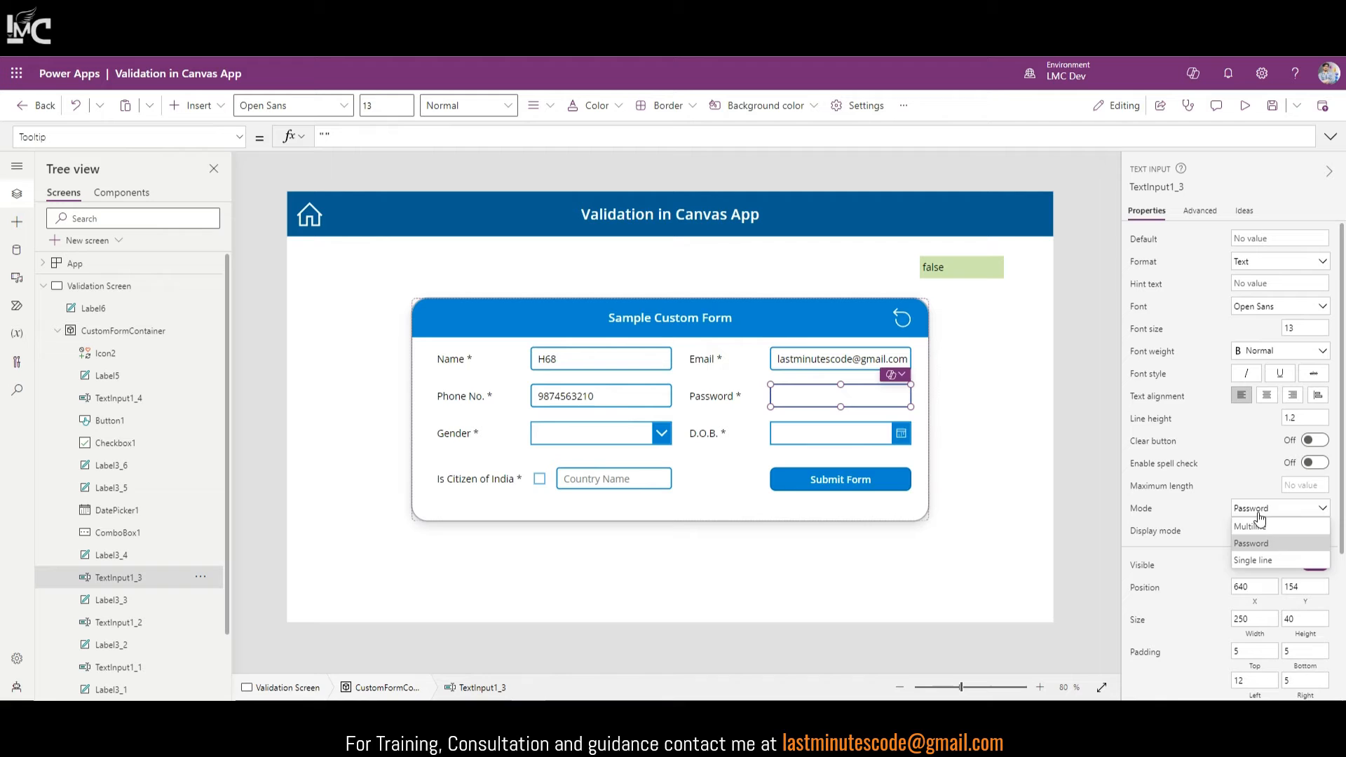
{"action": "left_click", "coordinate": [1251, 561]}
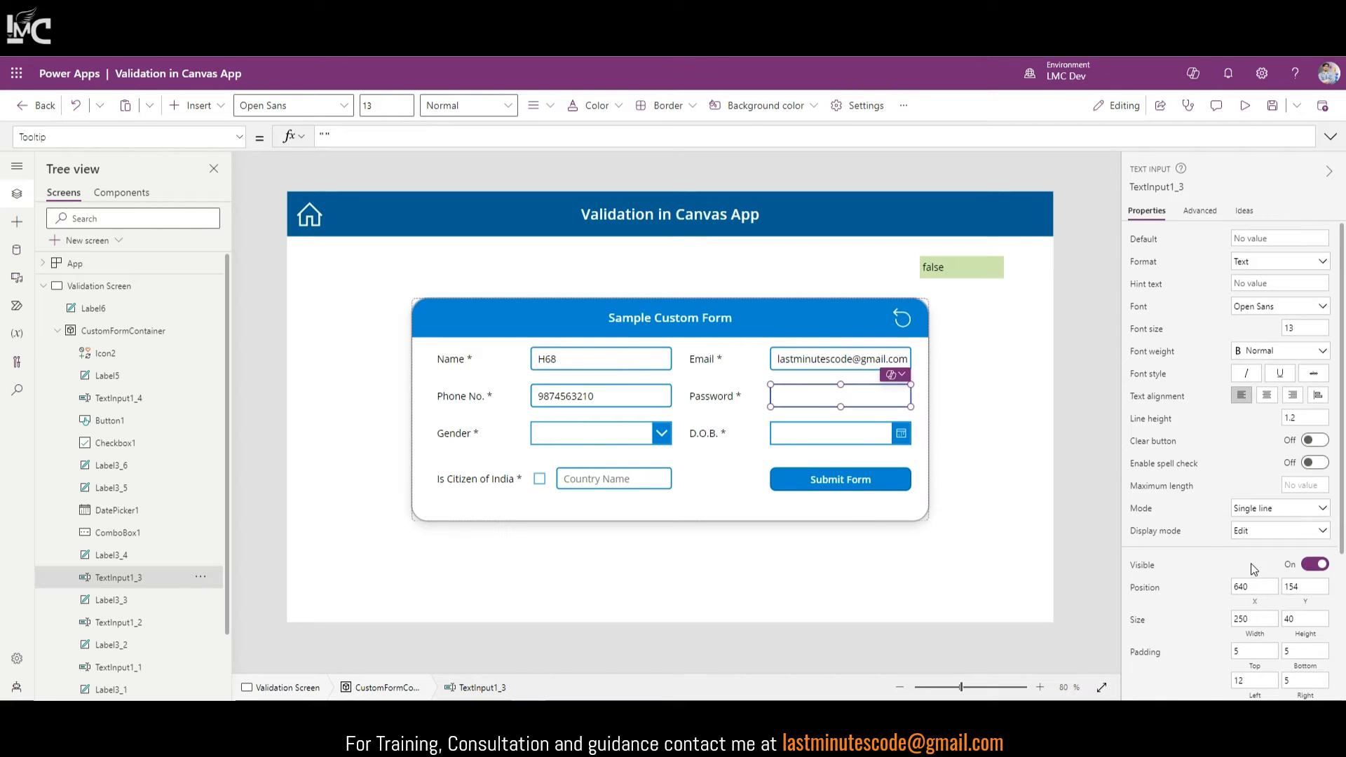
{"action": "left_click", "coordinate": [1245, 105]}
{"action": "left_click", "coordinate": [897, 380]}
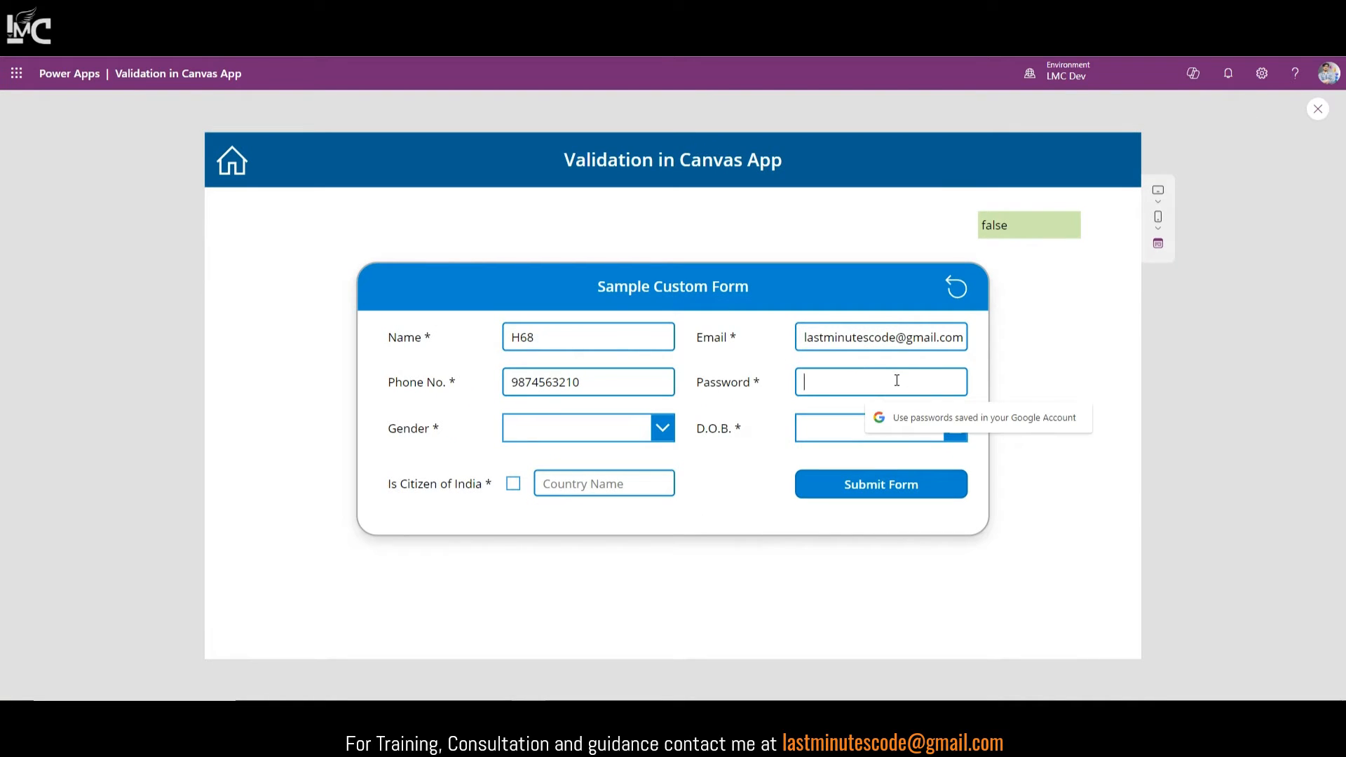
{"action": "type", "text": "H7"}
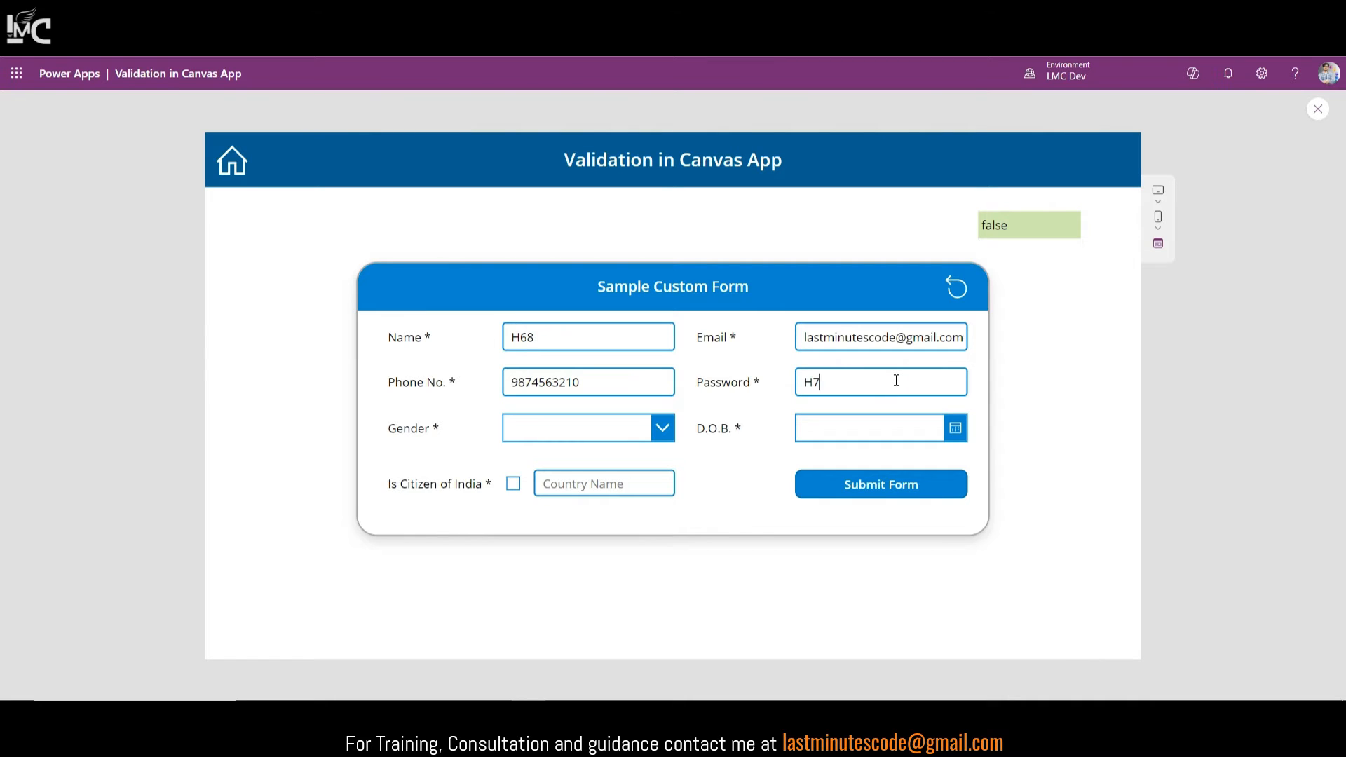
{"action": "type", "text": "ftsdaasd"}
{"action": "type", "text": "!"}
{"action": "left_click_drag", "start_coordinate": [876, 383], "coordinate": [761, 377]}
{"action": "type", "text": "abC!5"}
Step: Extend the password with g's and trim it, showing 7 characters false and 8 true
{"action": "left_click_drag", "start_coordinate": [839, 387], "coordinate": [807, 403]}
{"action": "left_click", "coordinate": [826, 383]}
{"action": "type", "text": "ggggggg"}
{"action": "key", "text": "BackSpace"}
{"action": "key", "text": "BackSpace"}
{"action": "key", "text": "BackSpace"}
{"action": "key", "text": "BackSpace"}
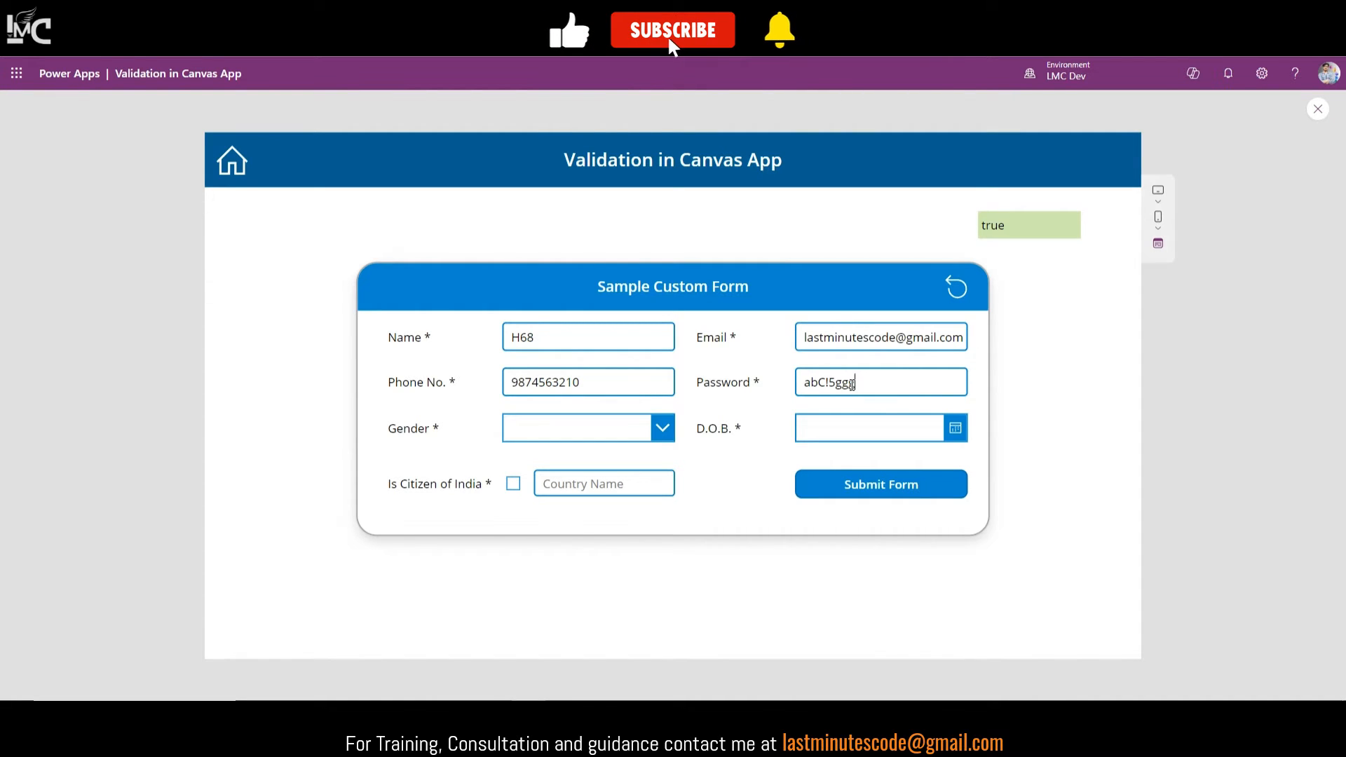
{"action": "key", "text": "BackSpace"}
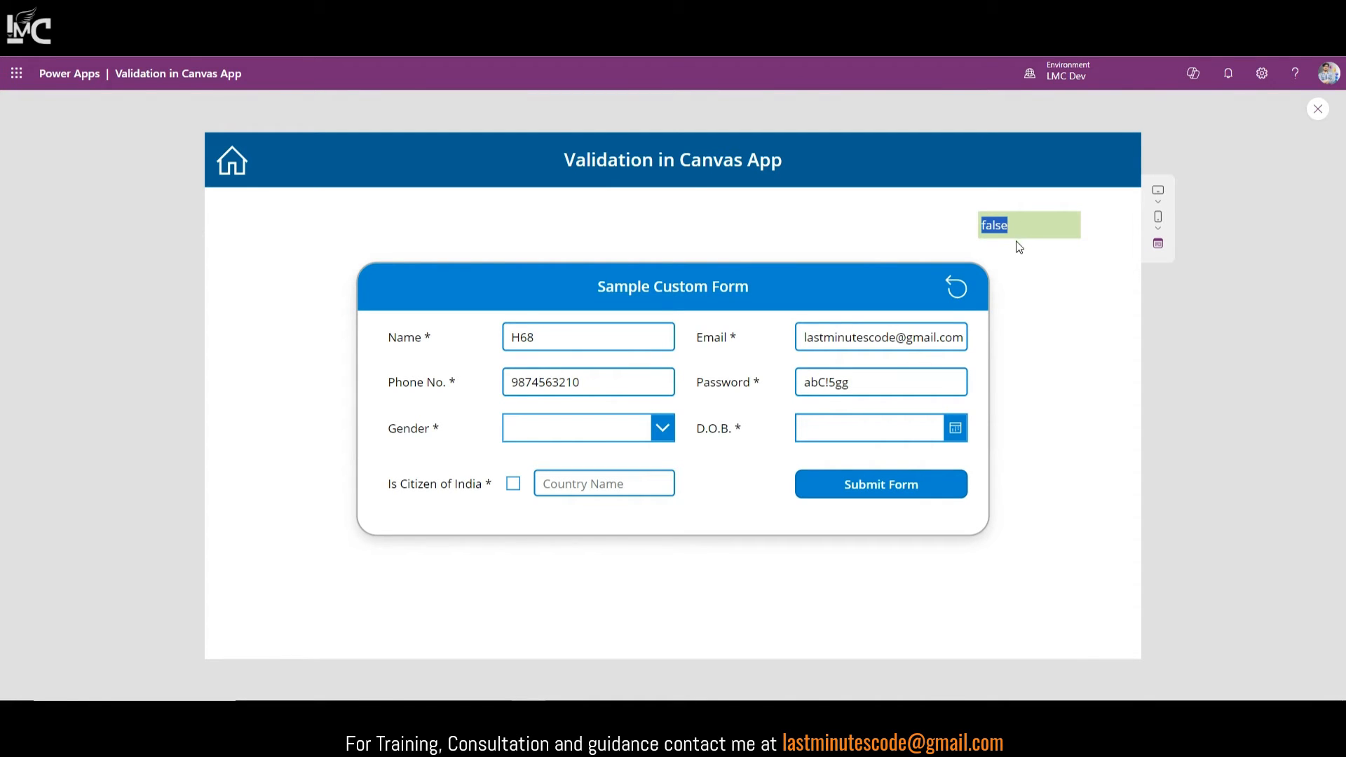
{"action": "left_click", "coordinate": [855, 384]}
{"action": "type", "text": "g"}
{"action": "double_click", "coordinate": [1003, 227]}
Step: Clear the Password box and close the preview
{"action": "left_click", "coordinate": [904, 380]}
{"action": "key", "text": "ctrl+a"}
{"action": "key", "text": "BackSpace"}
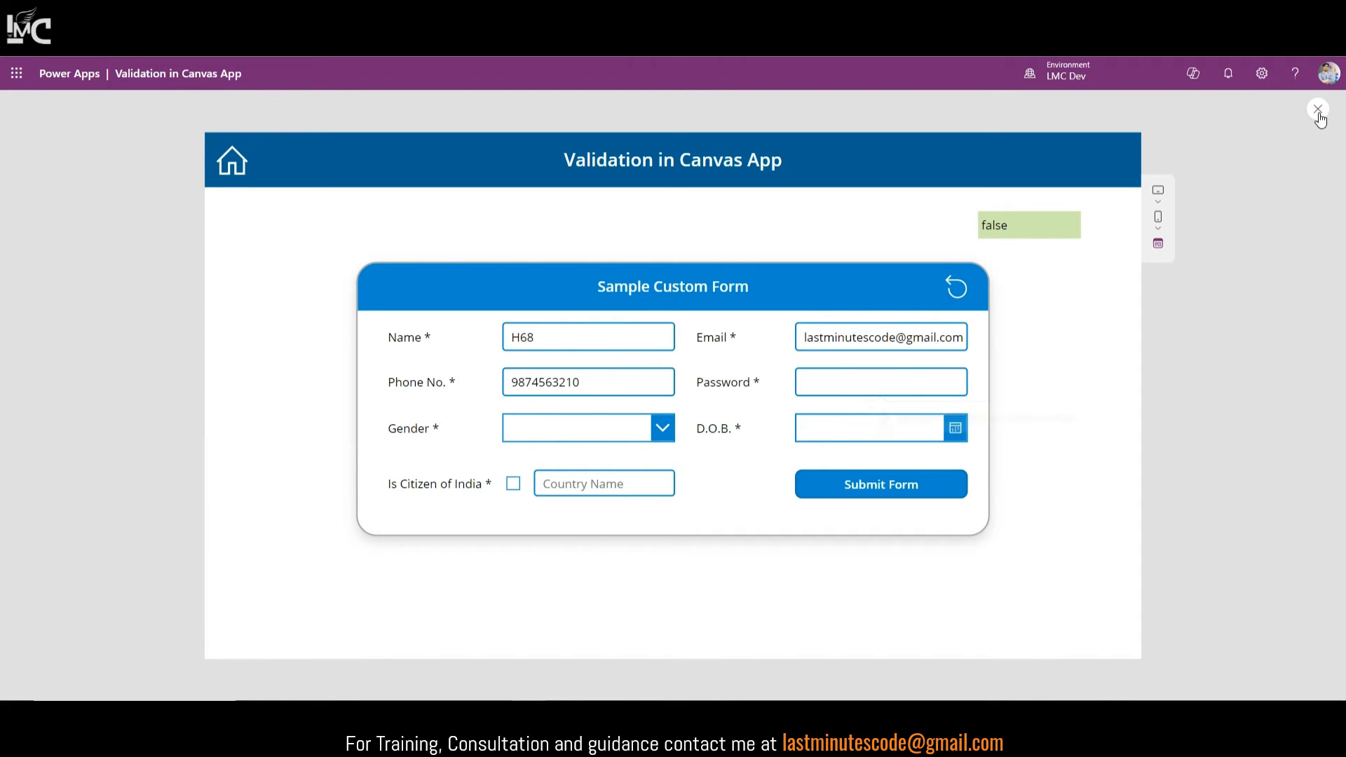
{"action": "left_click", "coordinate": [1319, 111]}
Step: Append || !IsMatch(TextInput1_3.Text, regex) to Submit Form's If condition and add password to its comment
{"action": "left_click", "coordinate": [1028, 236]}
{"action": "left_click", "coordinate": [847, 136]}
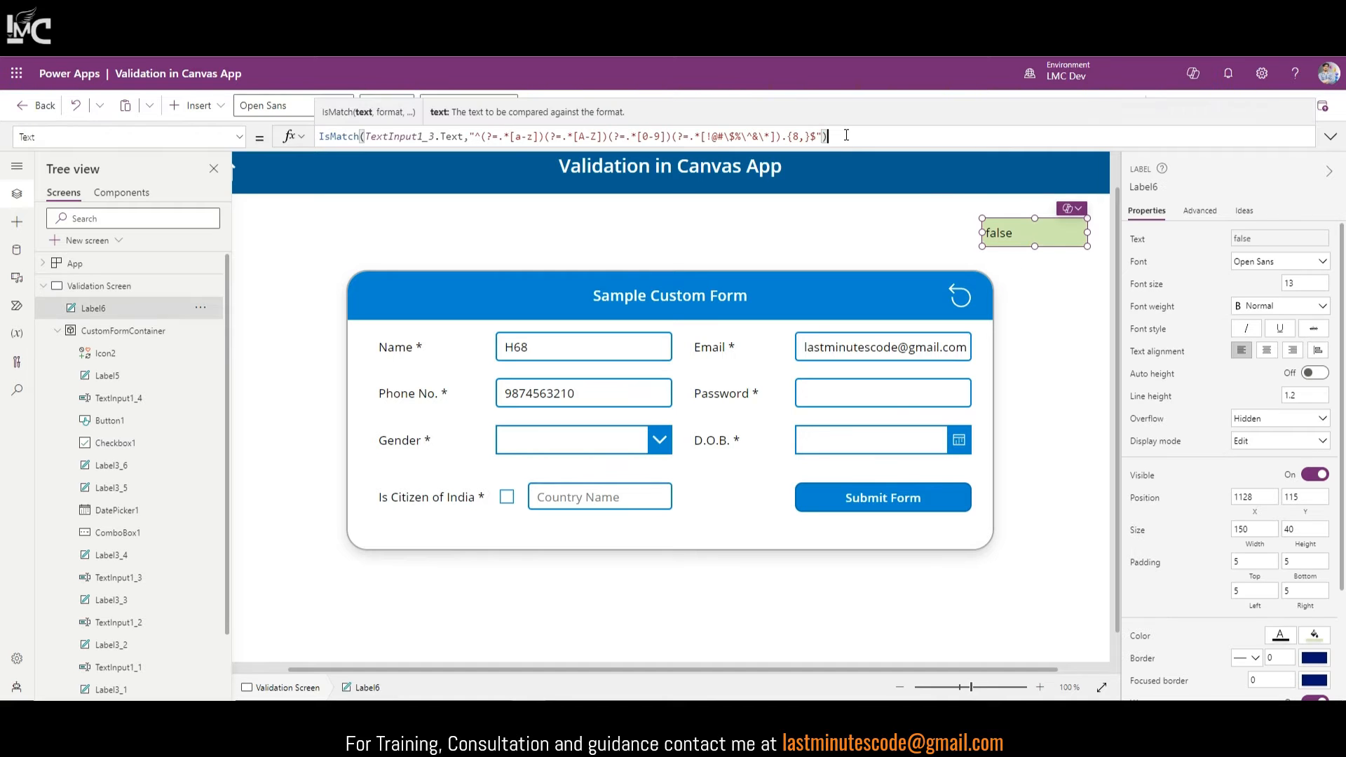
{"action": "left_click", "coordinate": [867, 499]}
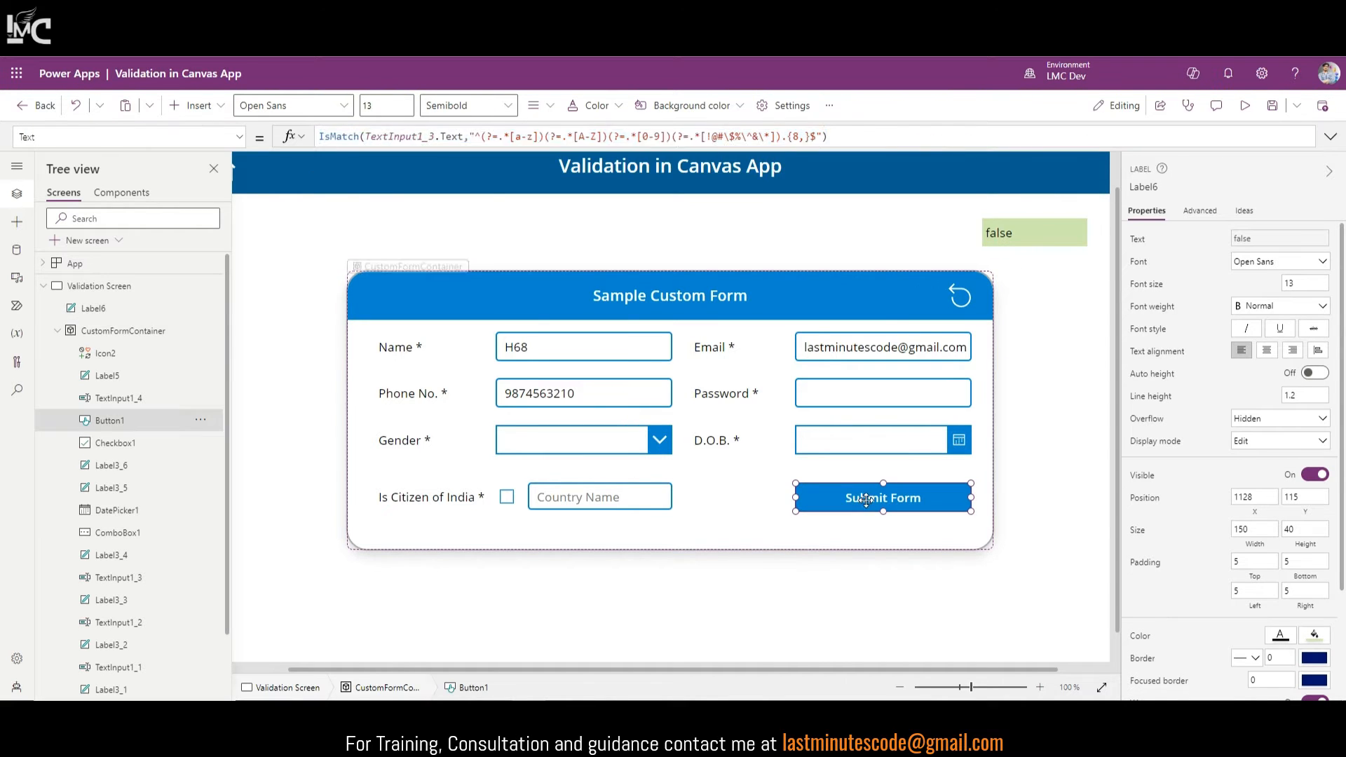
{"action": "left_click", "coordinate": [1331, 136]}
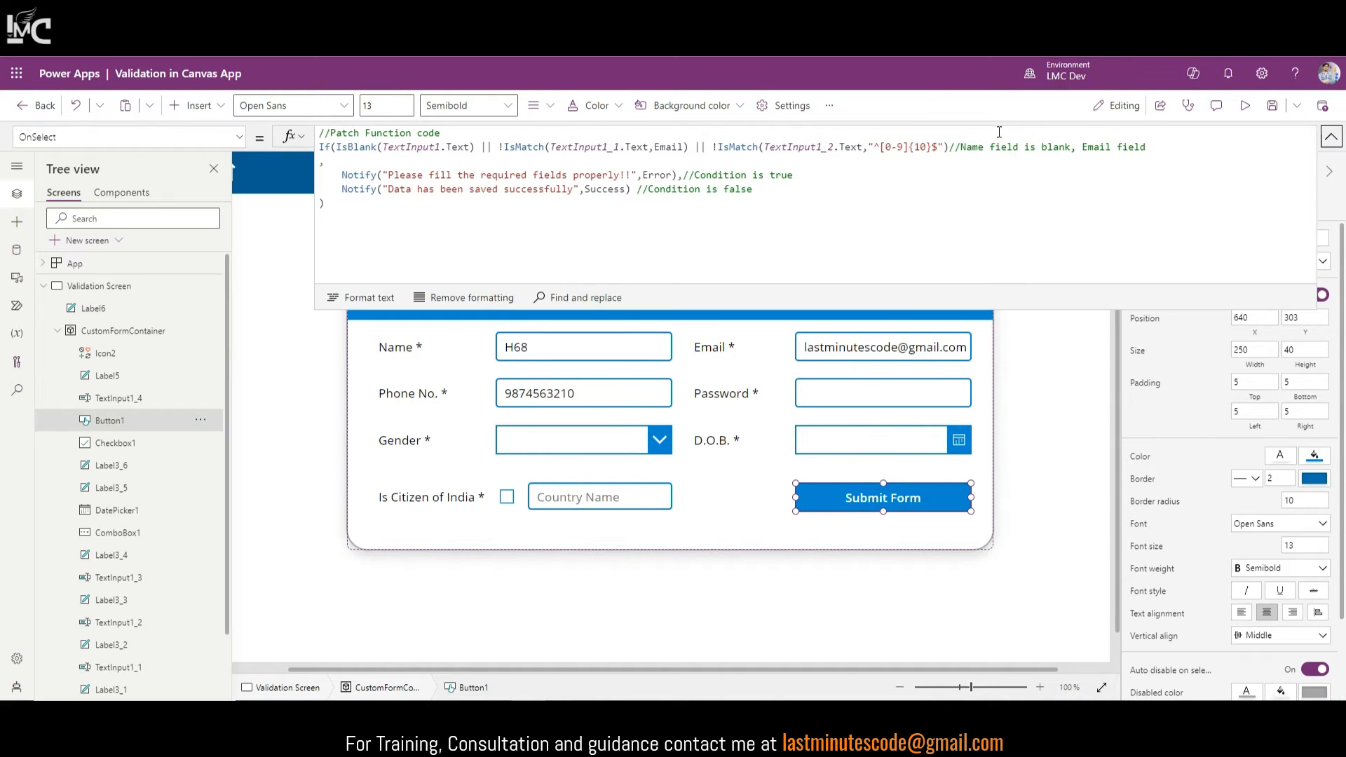
{"action": "left_click", "coordinate": [956, 146]}
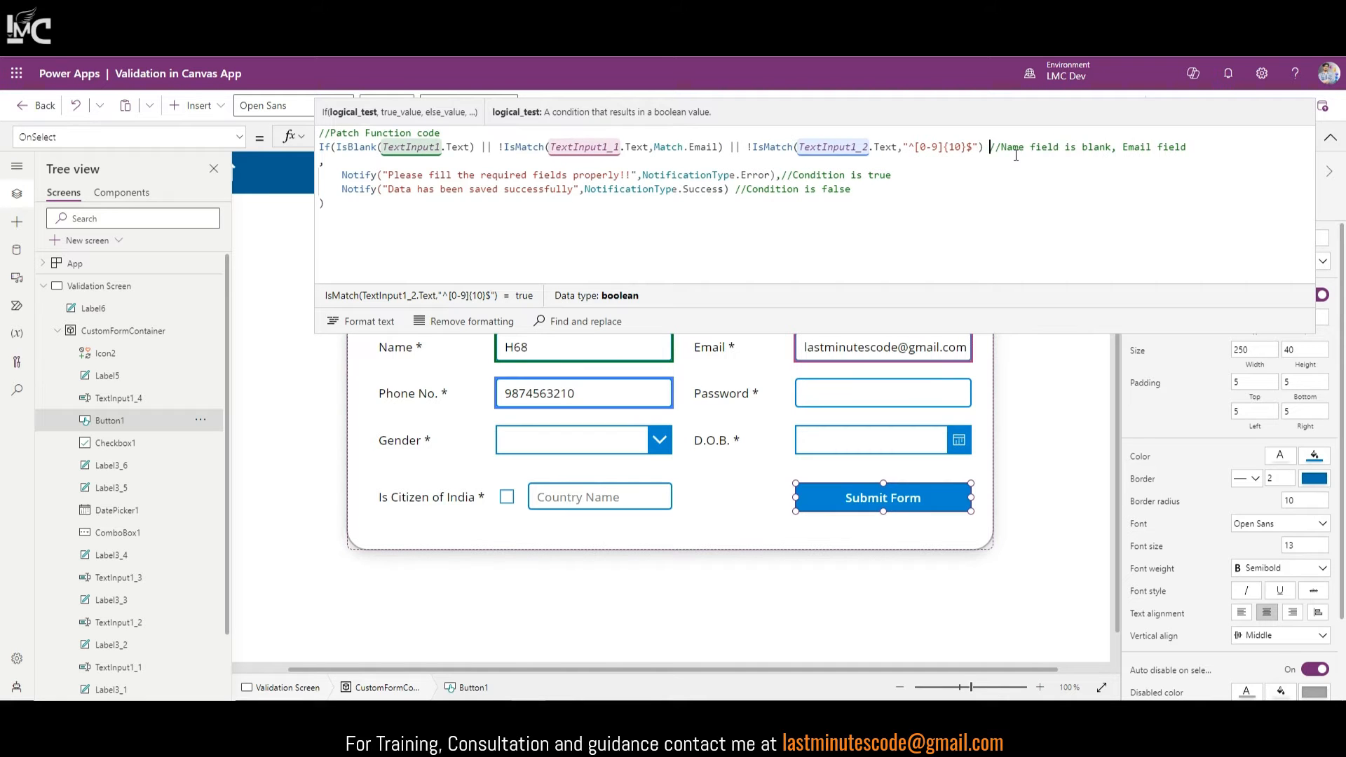
{"action": "type", "text": "|| !"}
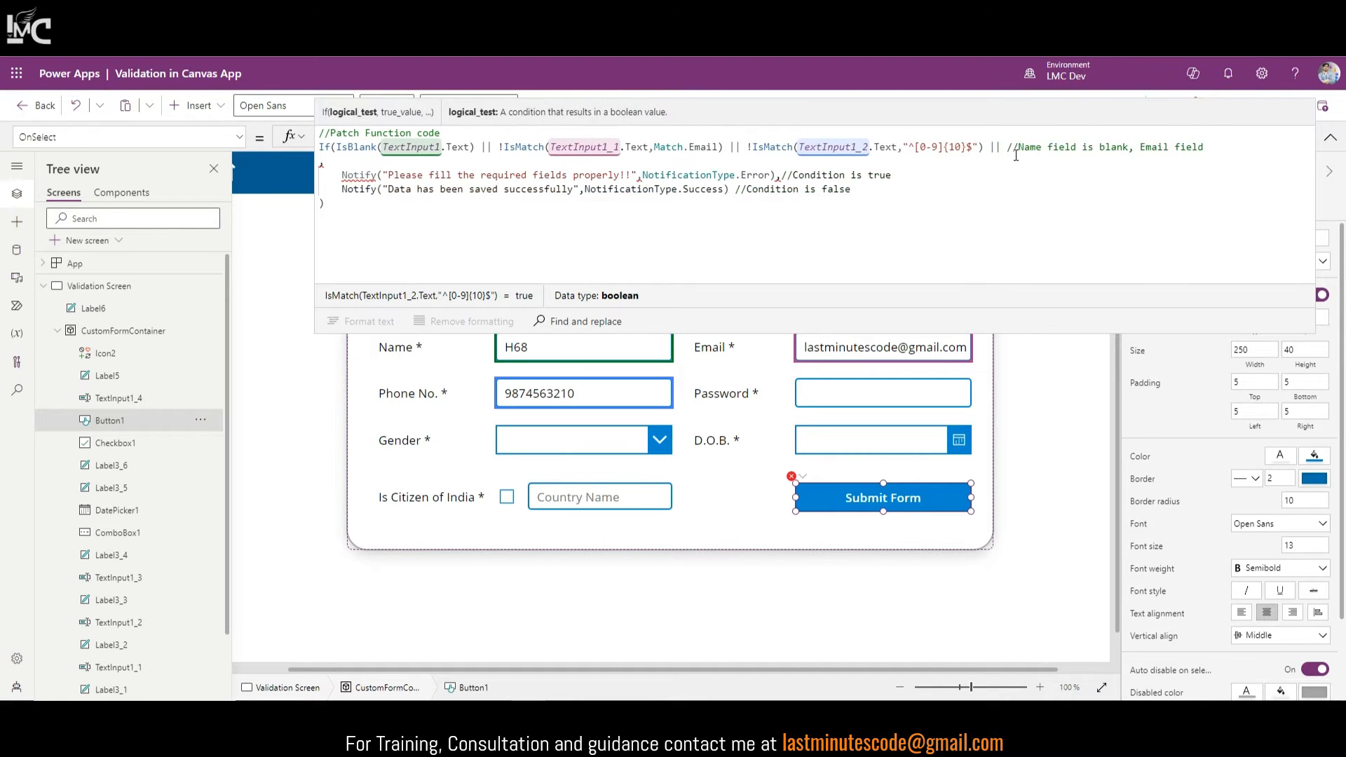
{"action": "key", "text": "ctrl+v"}
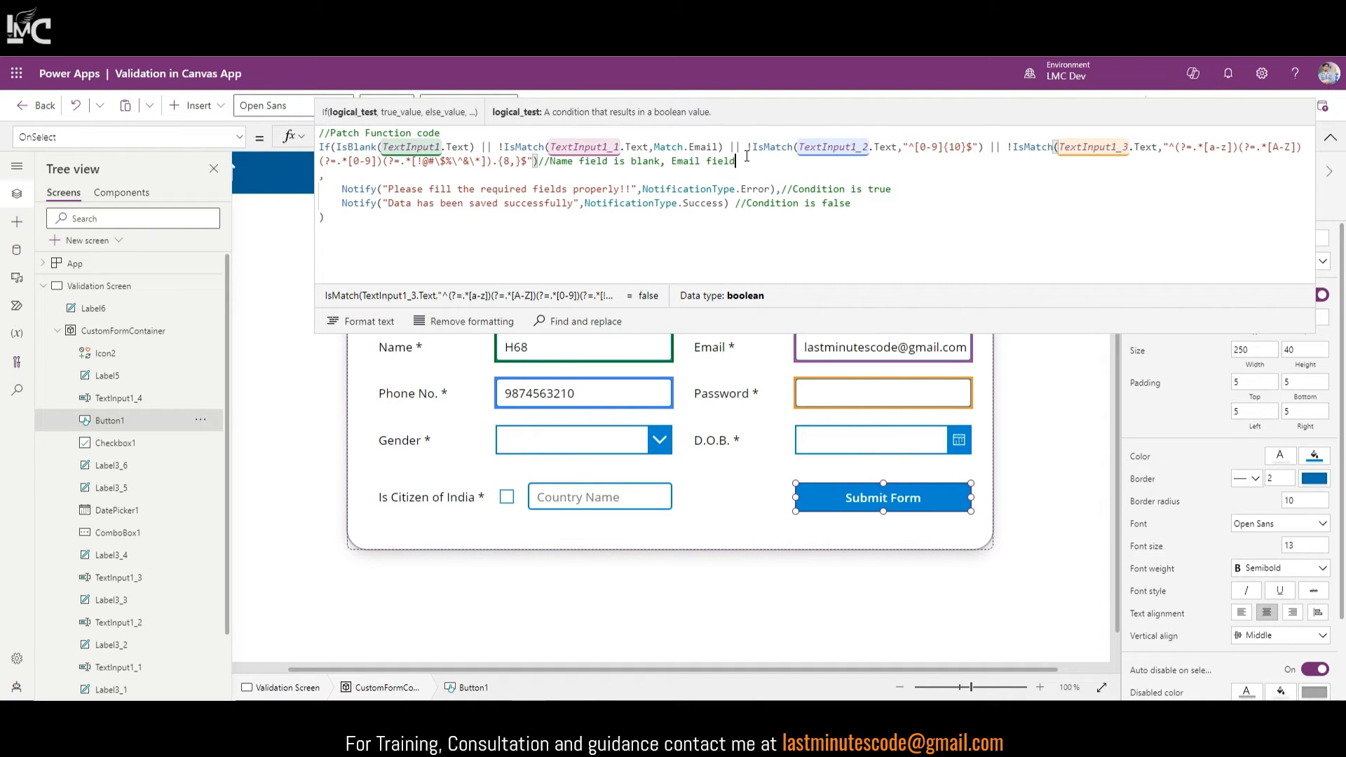
{"action": "type", "text": ", Pho"}
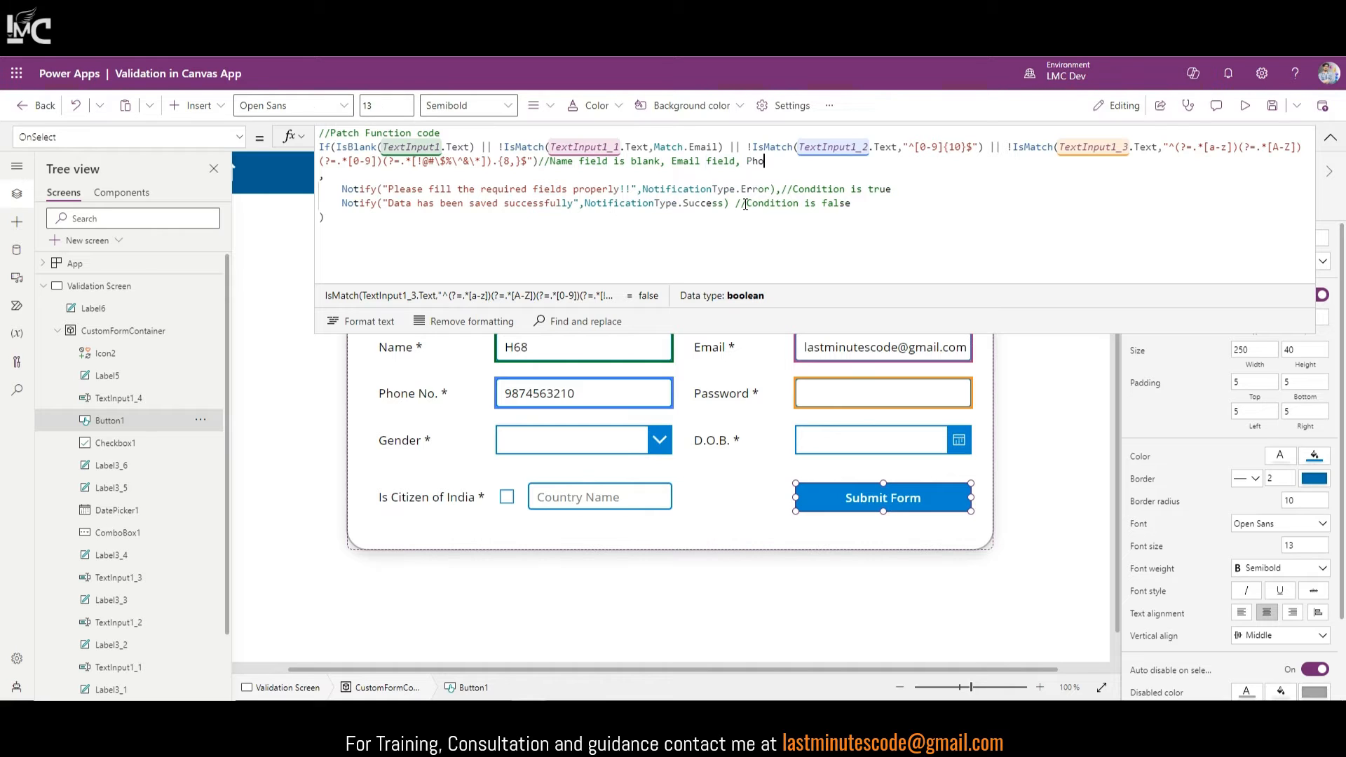
{"action": "type", "text": "ne No"}
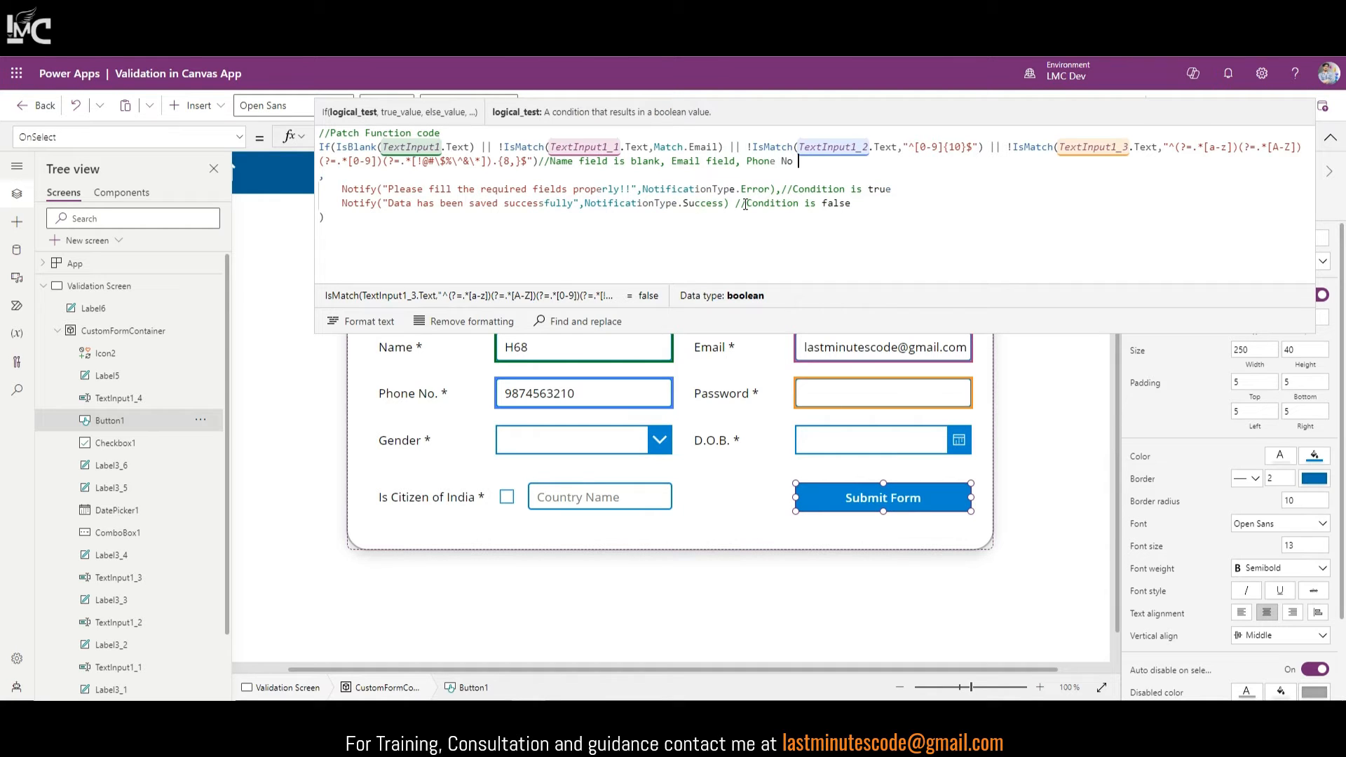
{"action": "type", "text": ", passwor"}
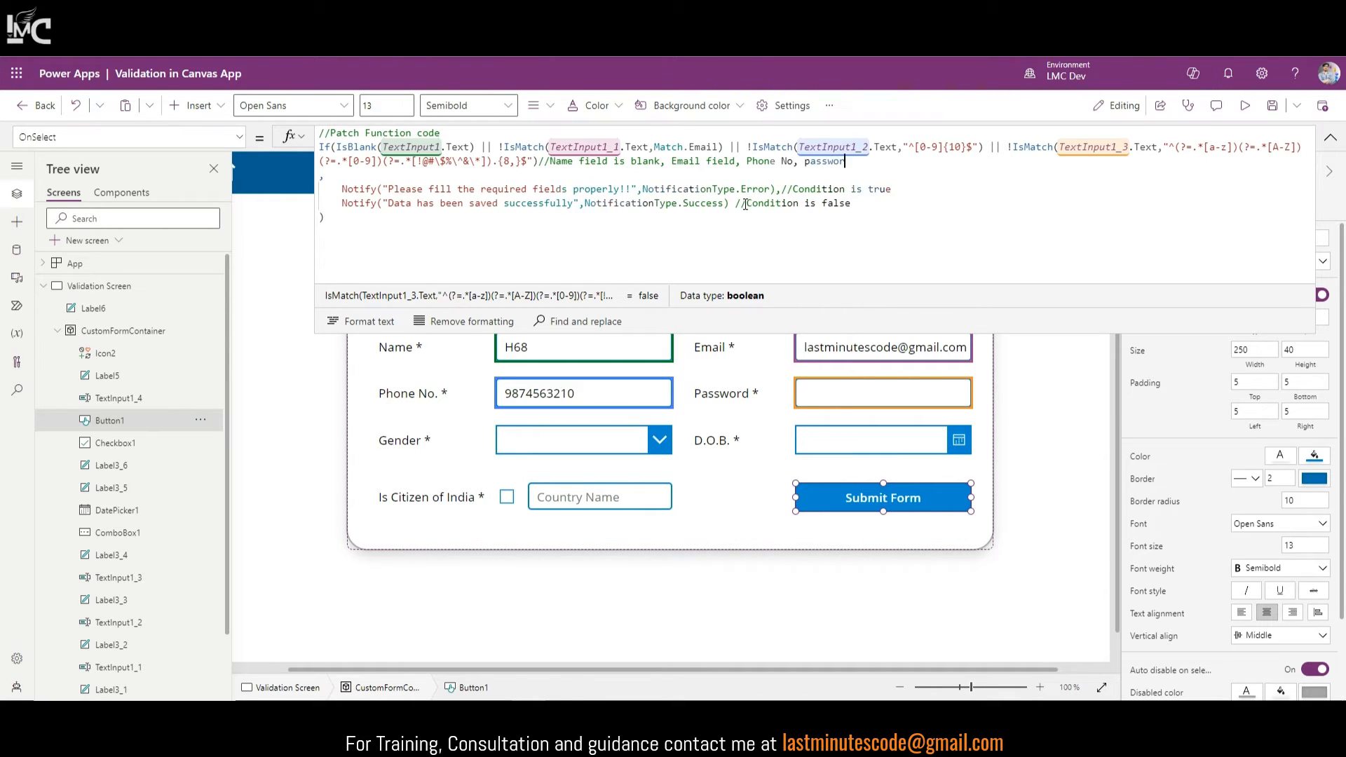
{"action": "type", "text": "d"}
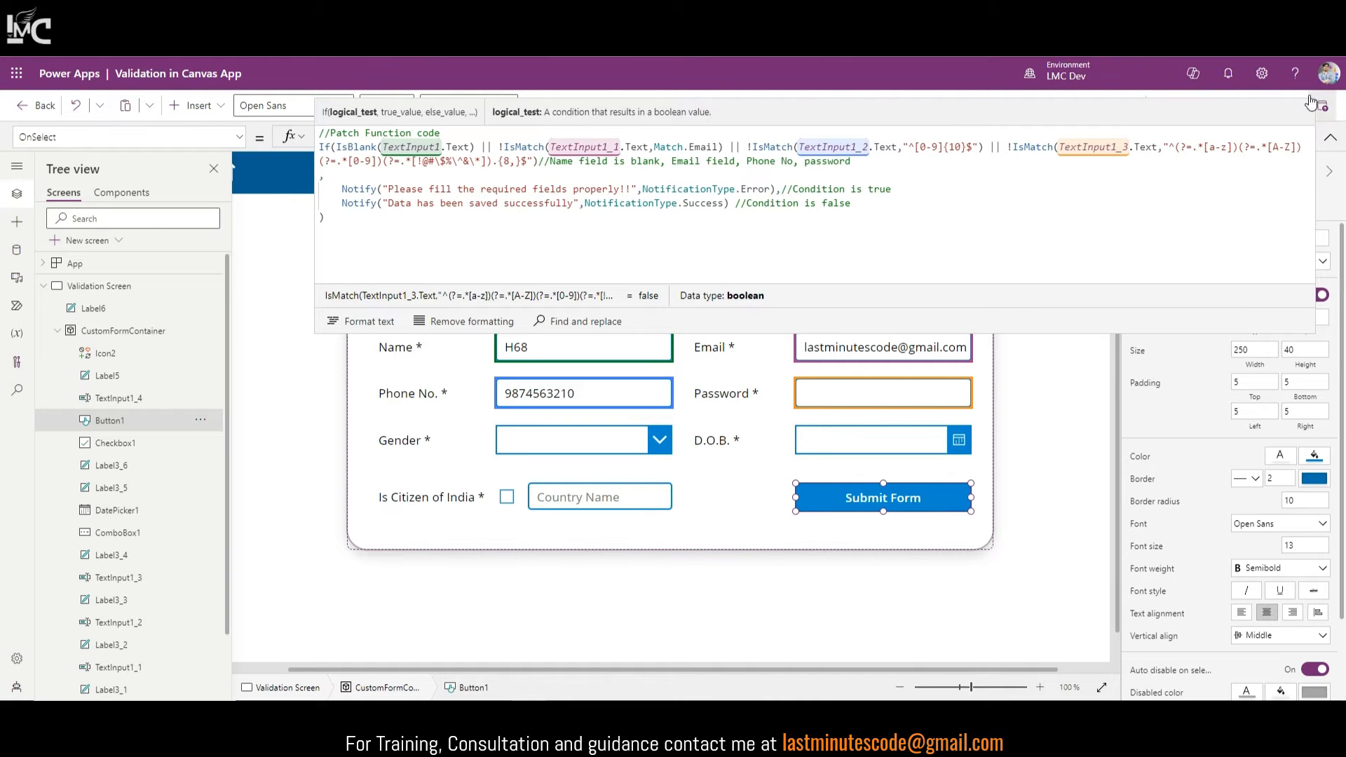
{"action": "left_click", "coordinate": [1331, 144]}
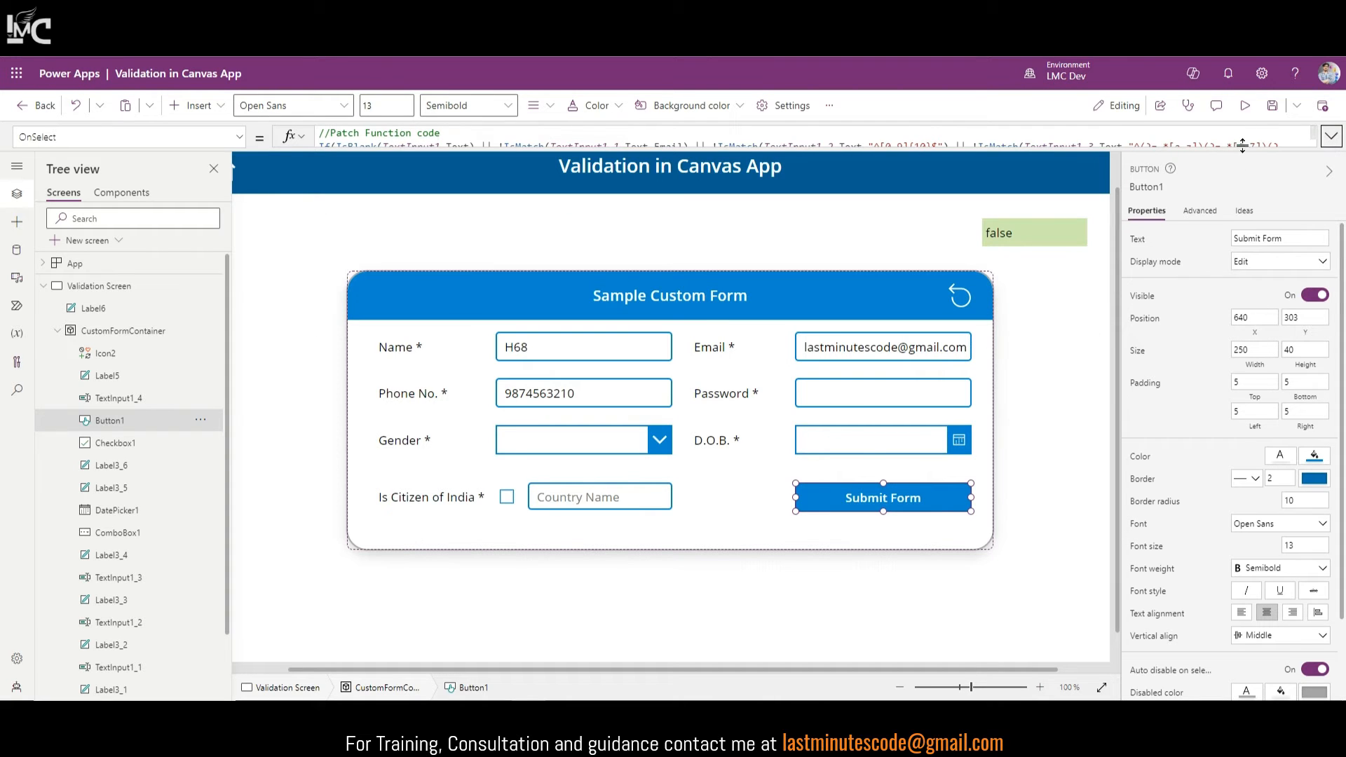
Step: Set the Password box's Mode to Password so typed text is masked
{"action": "left_click", "coordinate": [866, 393]}
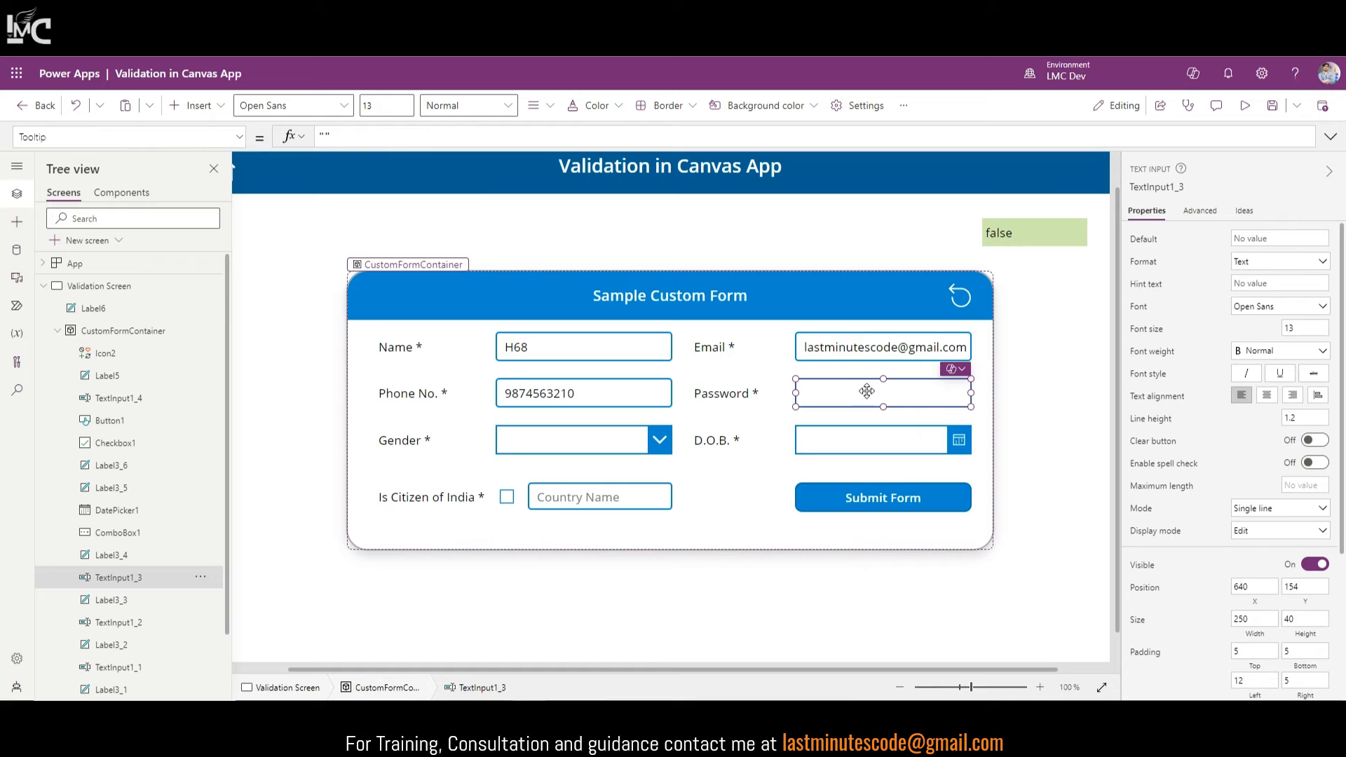
{"action": "left_click", "coordinate": [1268, 509]}
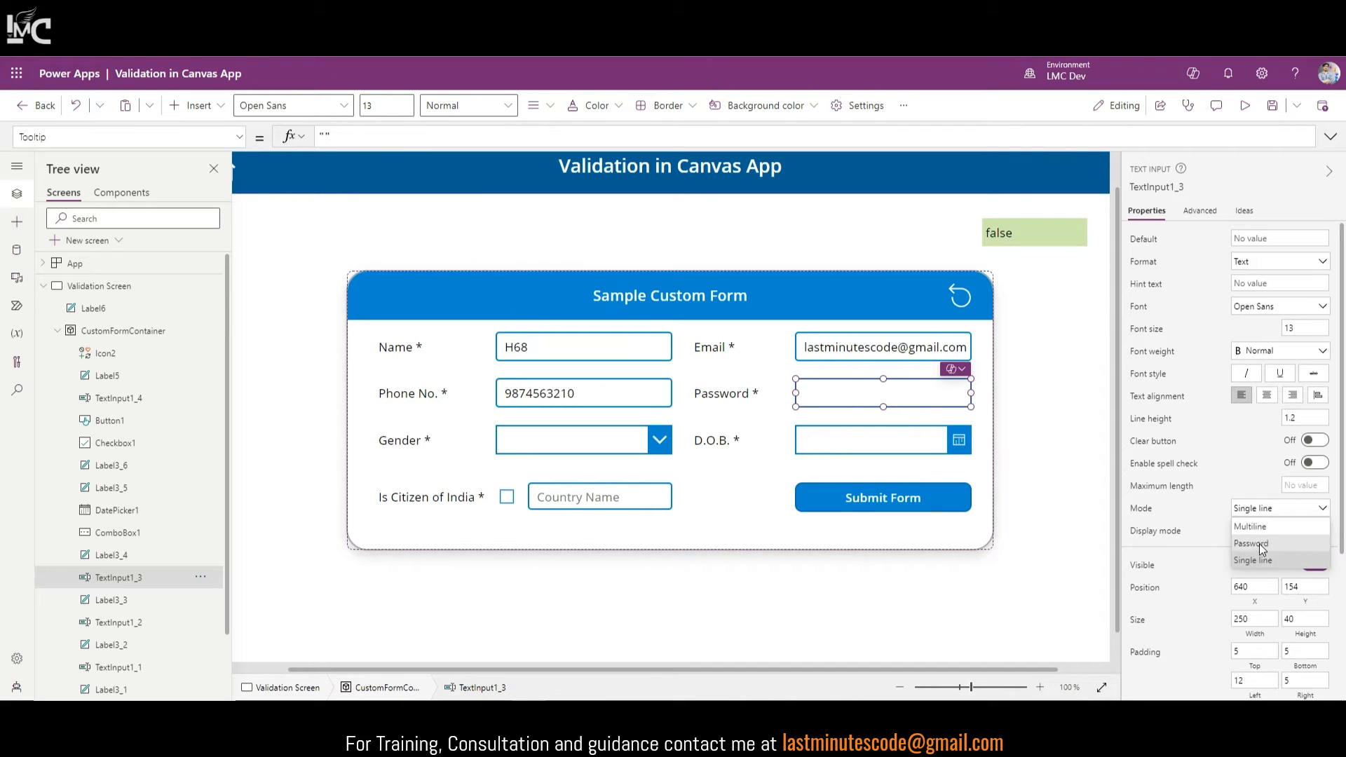
{"action": "left_click", "coordinate": [1255, 557]}
Step: Preview the app, type a123 into the masked Password field, then close the preview
{"action": "left_click", "coordinate": [1246, 105]}
{"action": "left_click", "coordinate": [870, 381]}
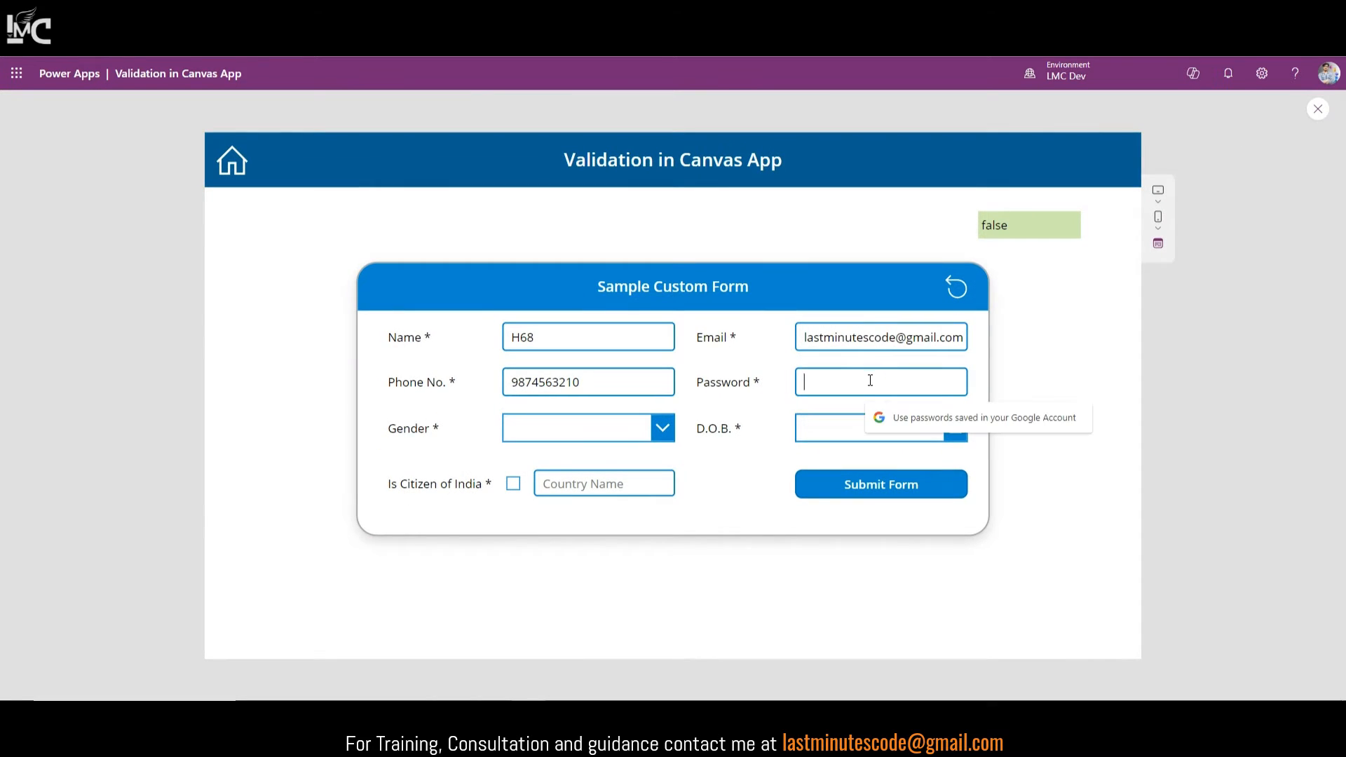
{"action": "type", "text": "a"}
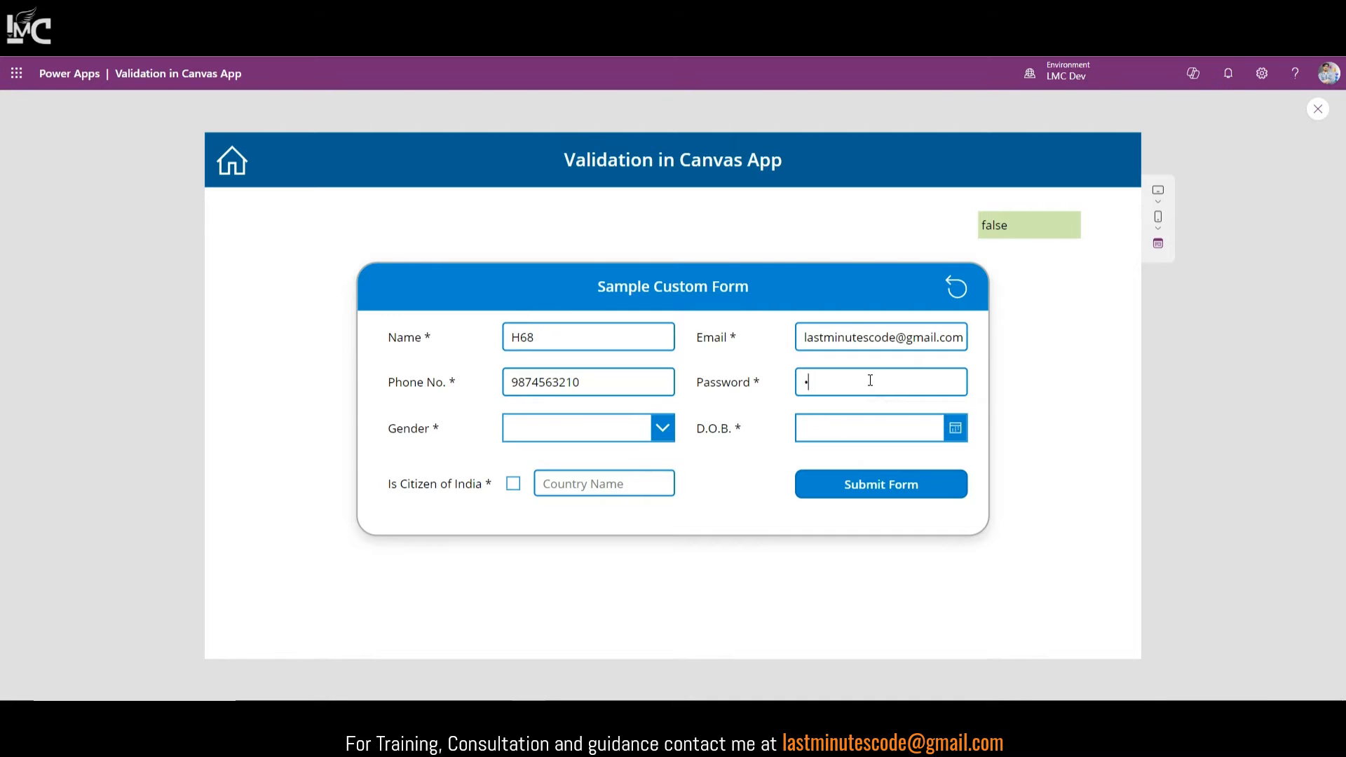
{"action": "type", "text": "123"}
{"action": "left_click_drag", "start_coordinate": [903, 385], "coordinate": [791, 391]}
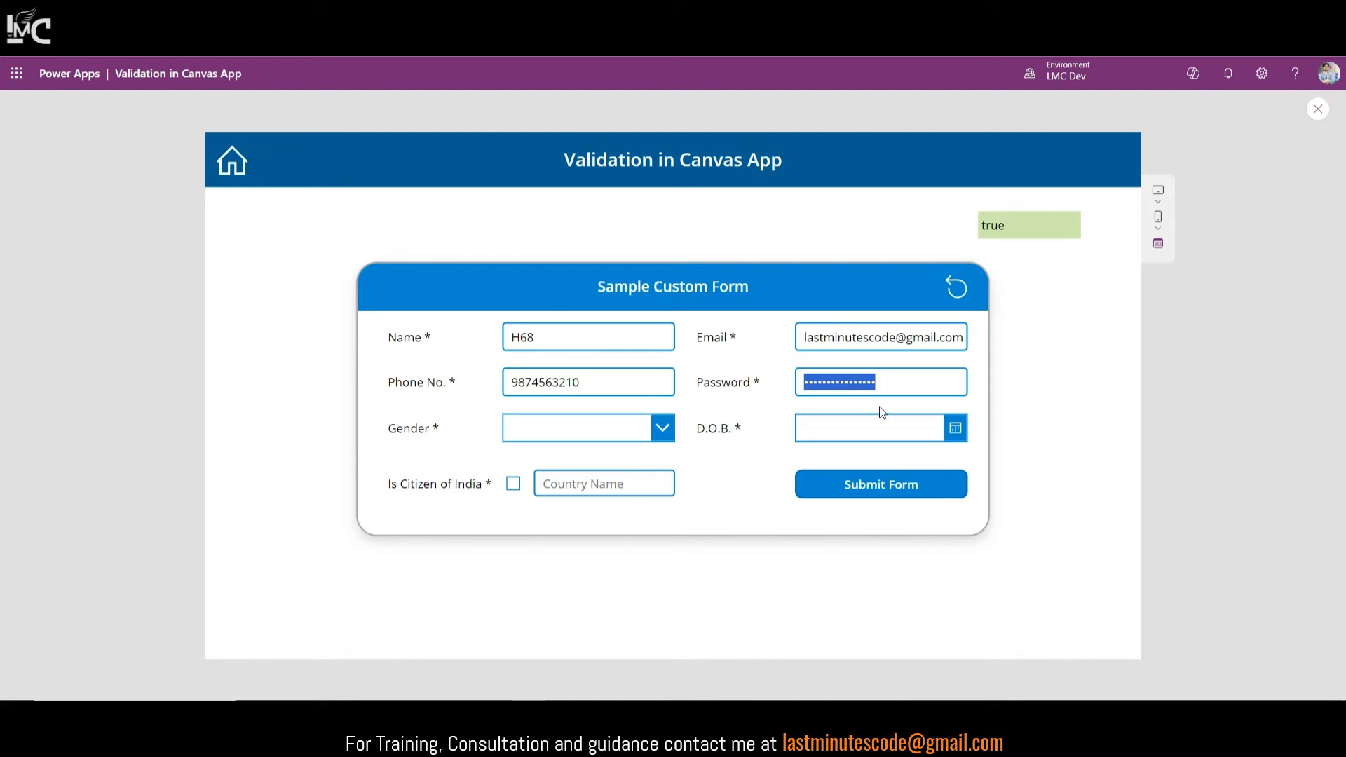
{"action": "left_click", "coordinate": [985, 397]}
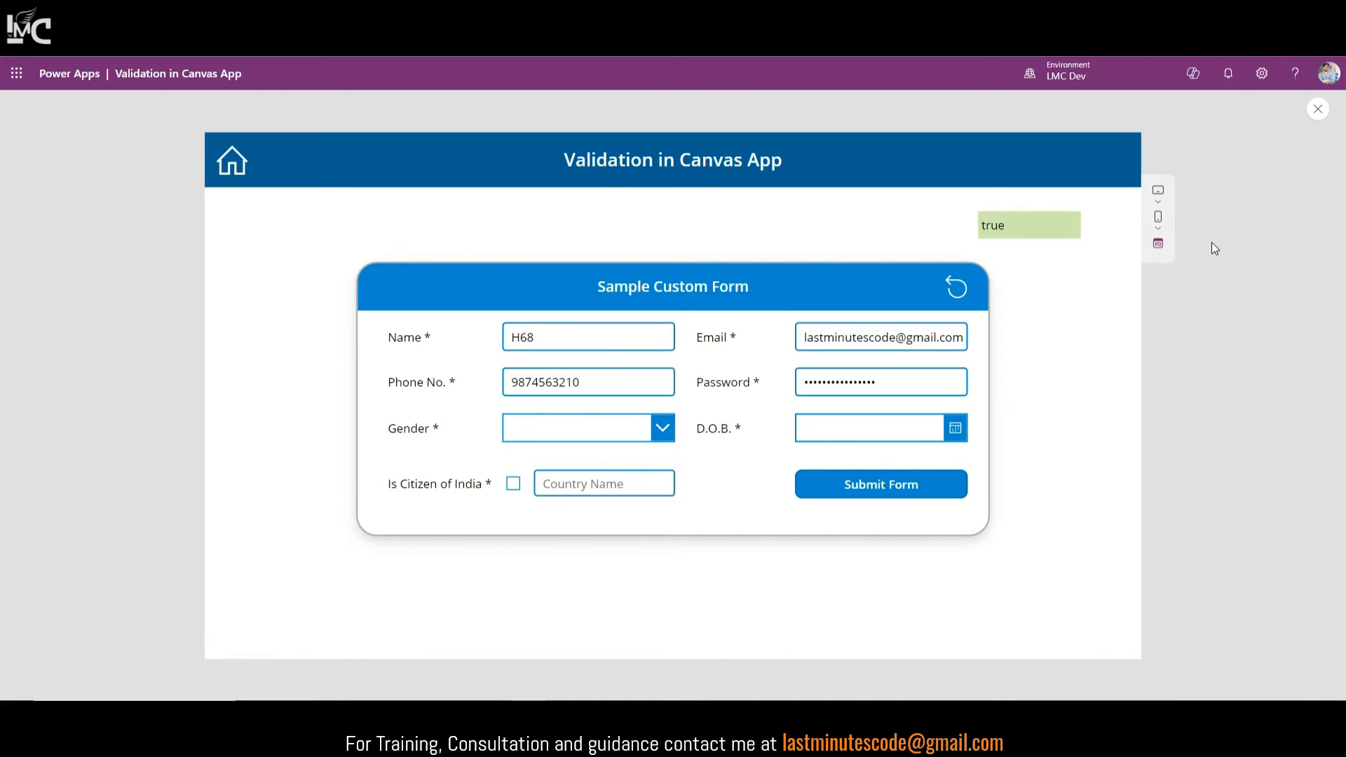
{"action": "left_click", "coordinate": [1319, 109]}
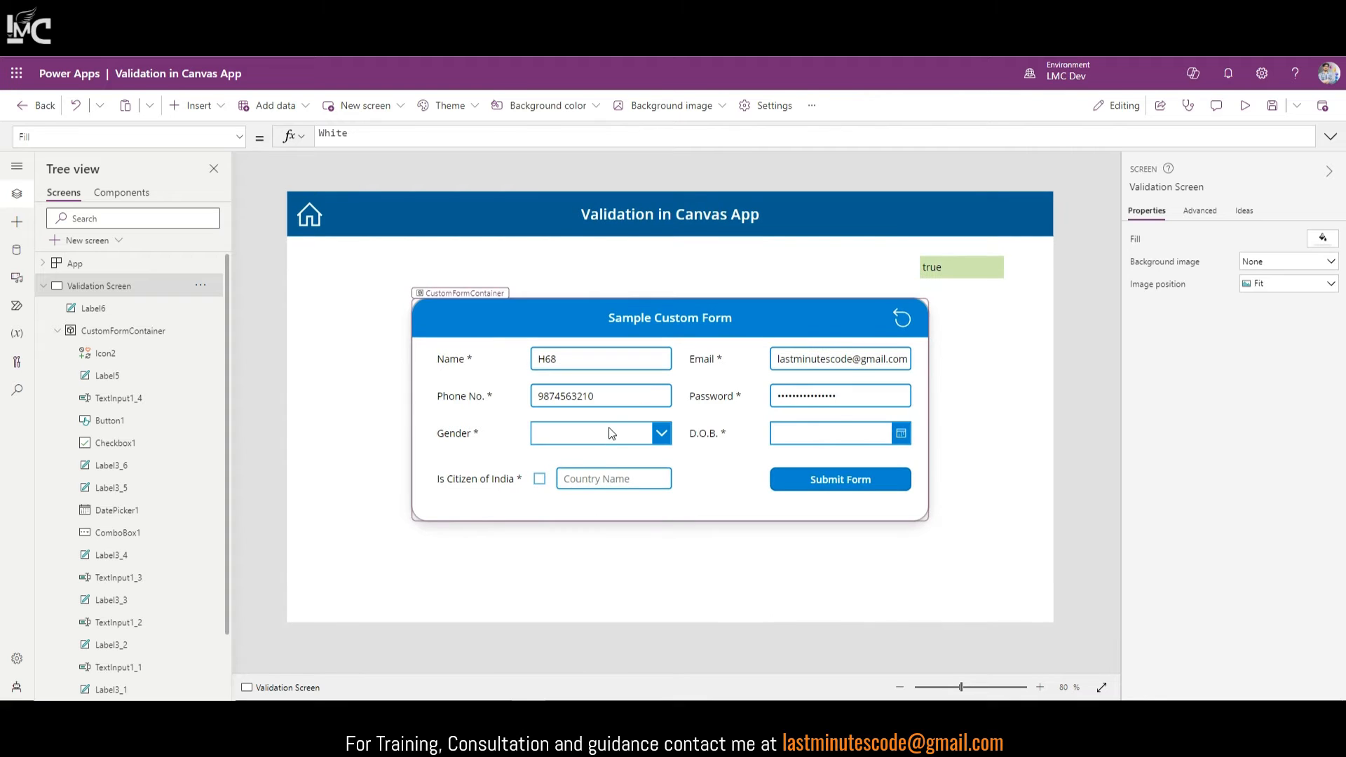
Step: Set the check label's formula to IsBlank(ComboBox1.Selected.Value) for the Gender box, then preview
{"action": "left_click", "coordinate": [608, 433]}
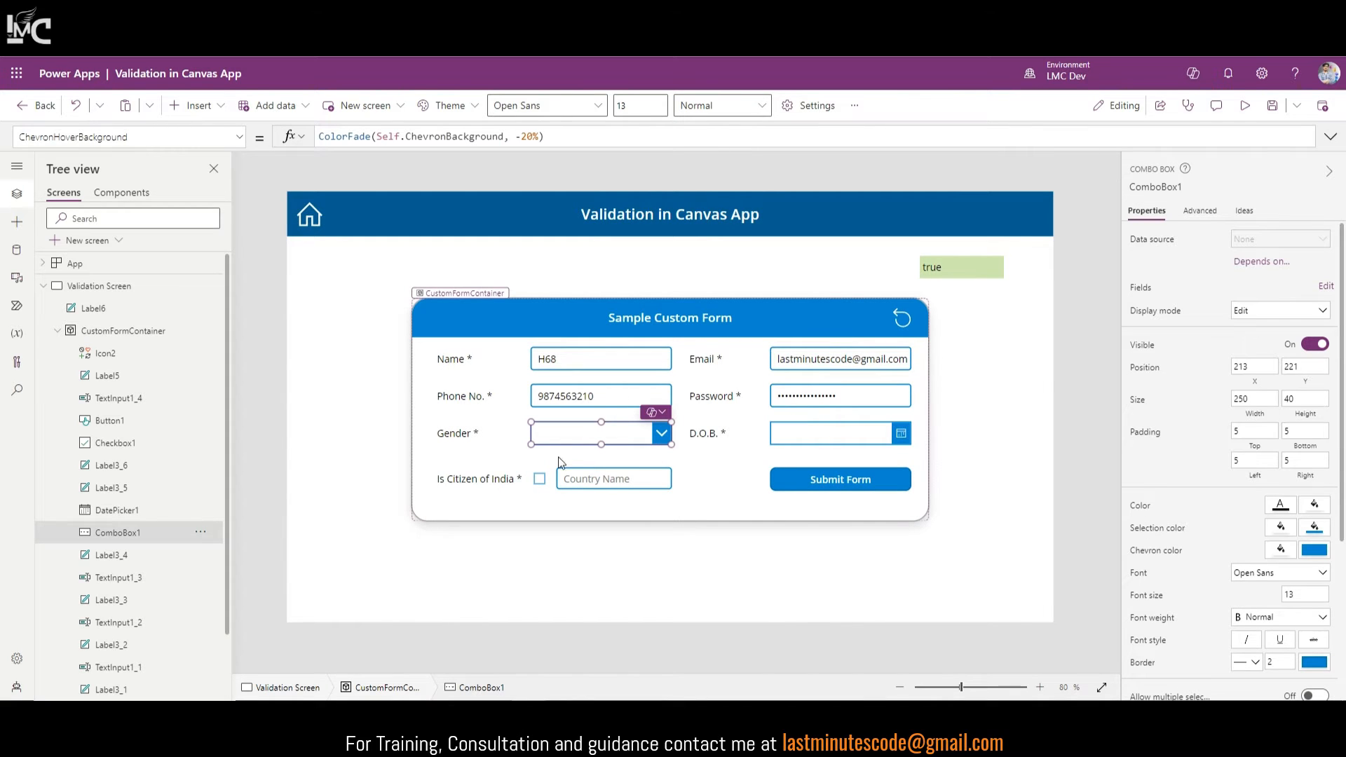
{"action": "left_click", "coordinate": [1176, 187]}
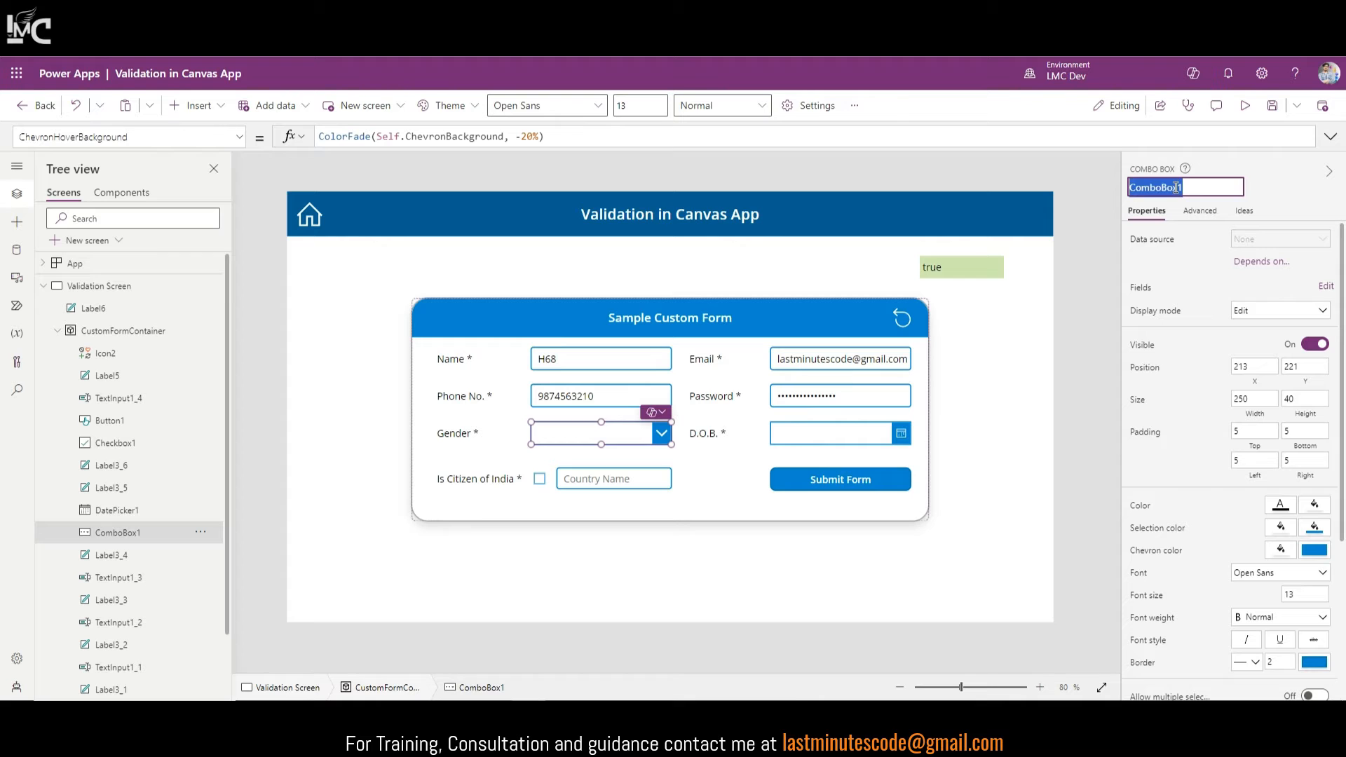
{"action": "left_click", "coordinate": [946, 262]}
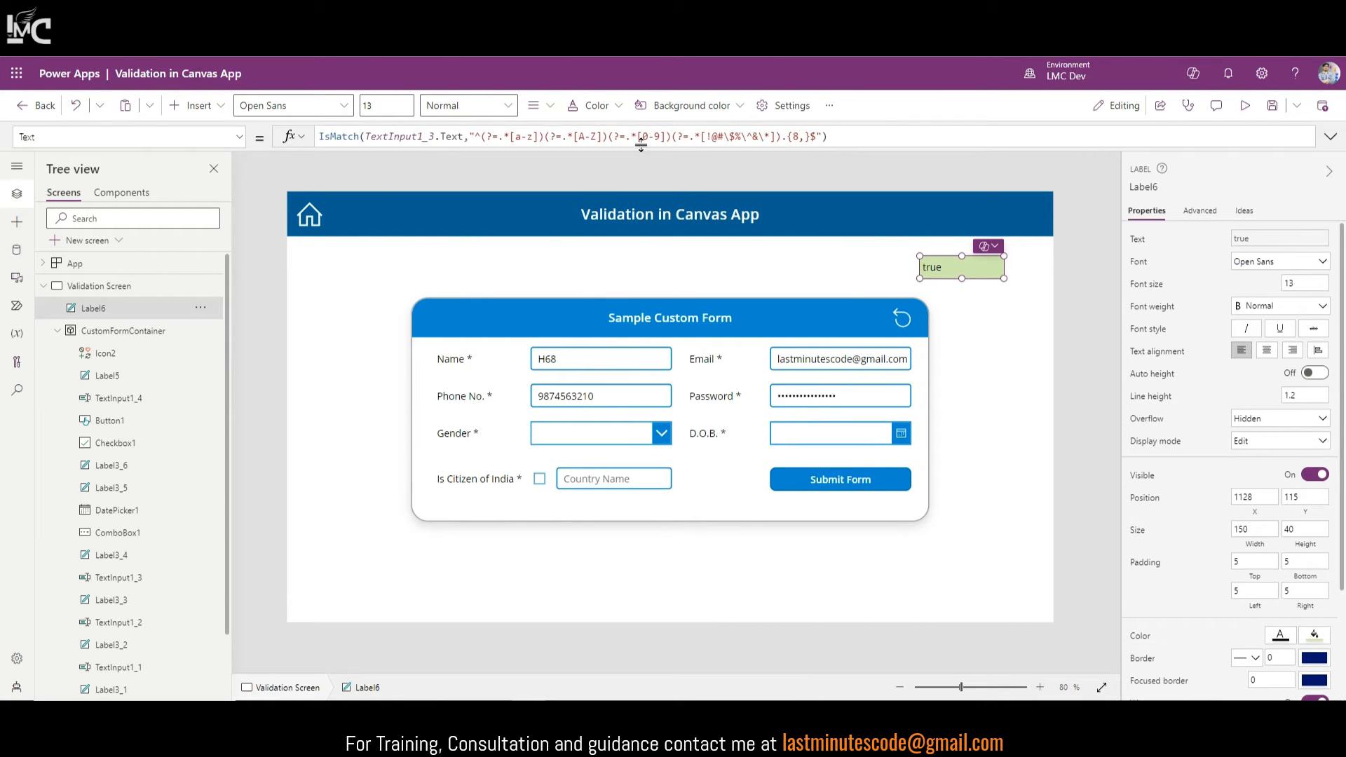
{"action": "triple_click", "coordinate": [848, 138]}
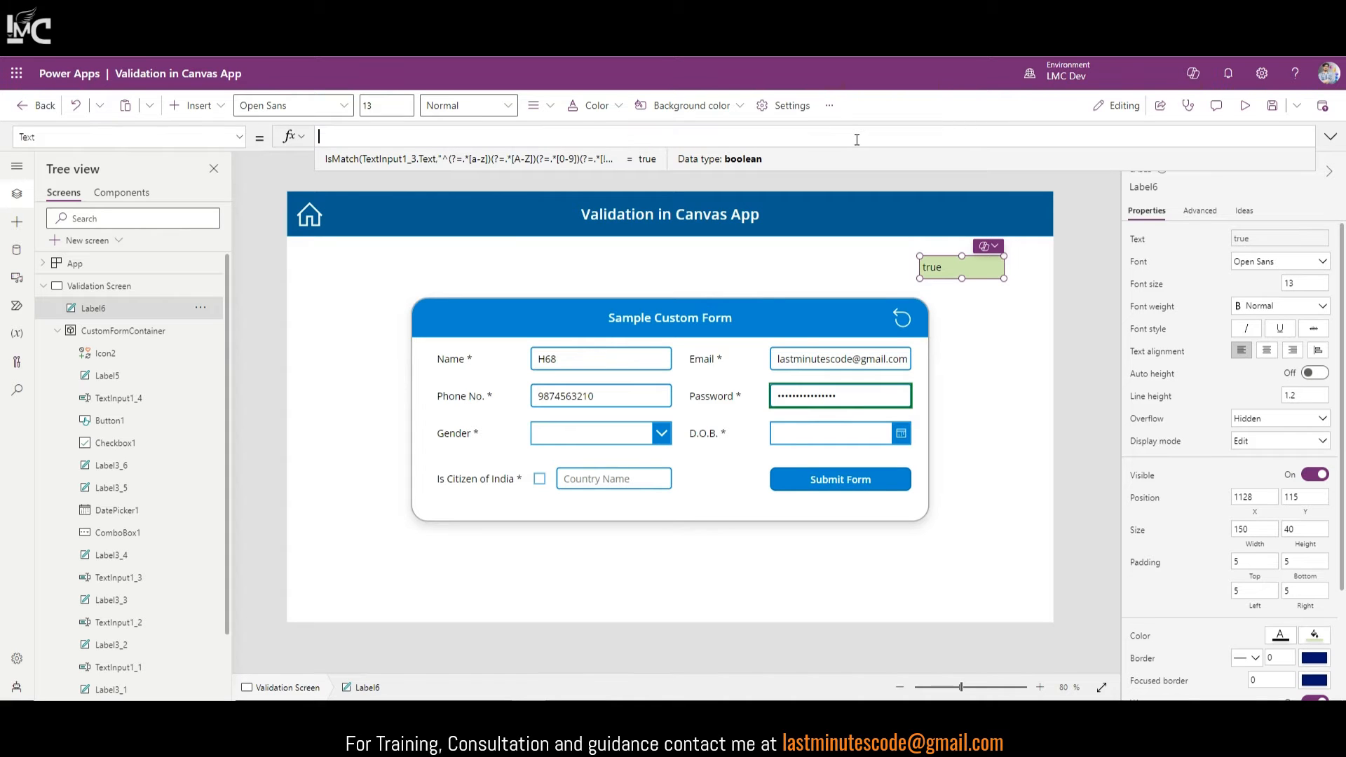
{"action": "type", "text": "IsBlank()"}
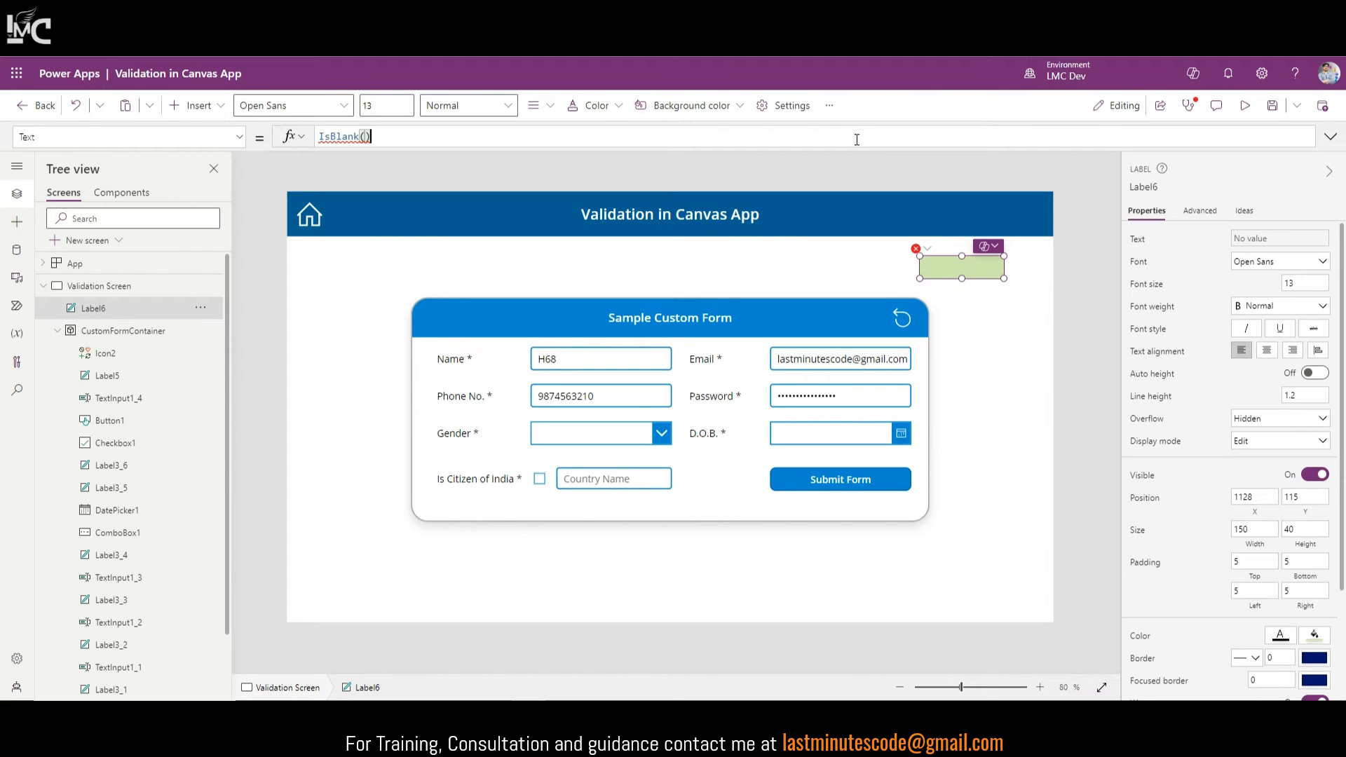
{"action": "key", "text": "Left"}
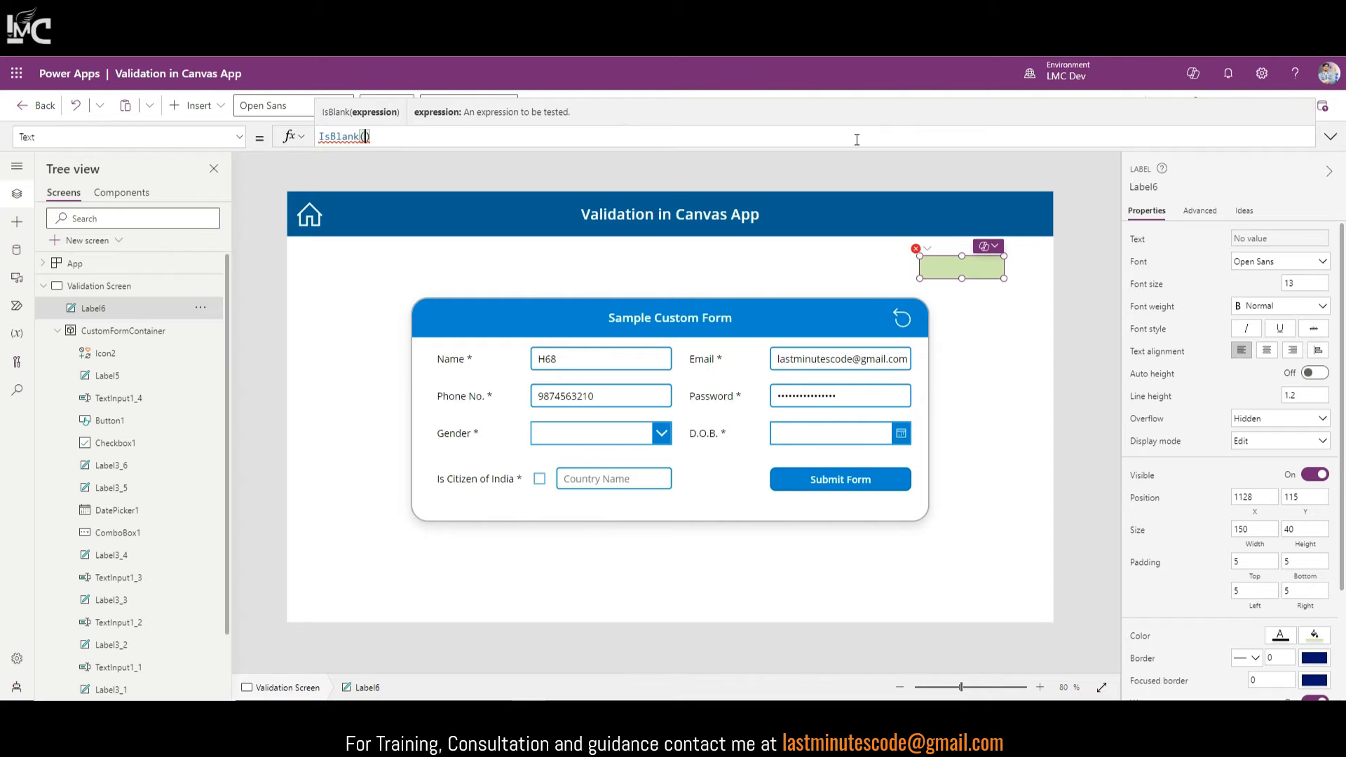
{"action": "type", "text": "ComboBox1.Se"}
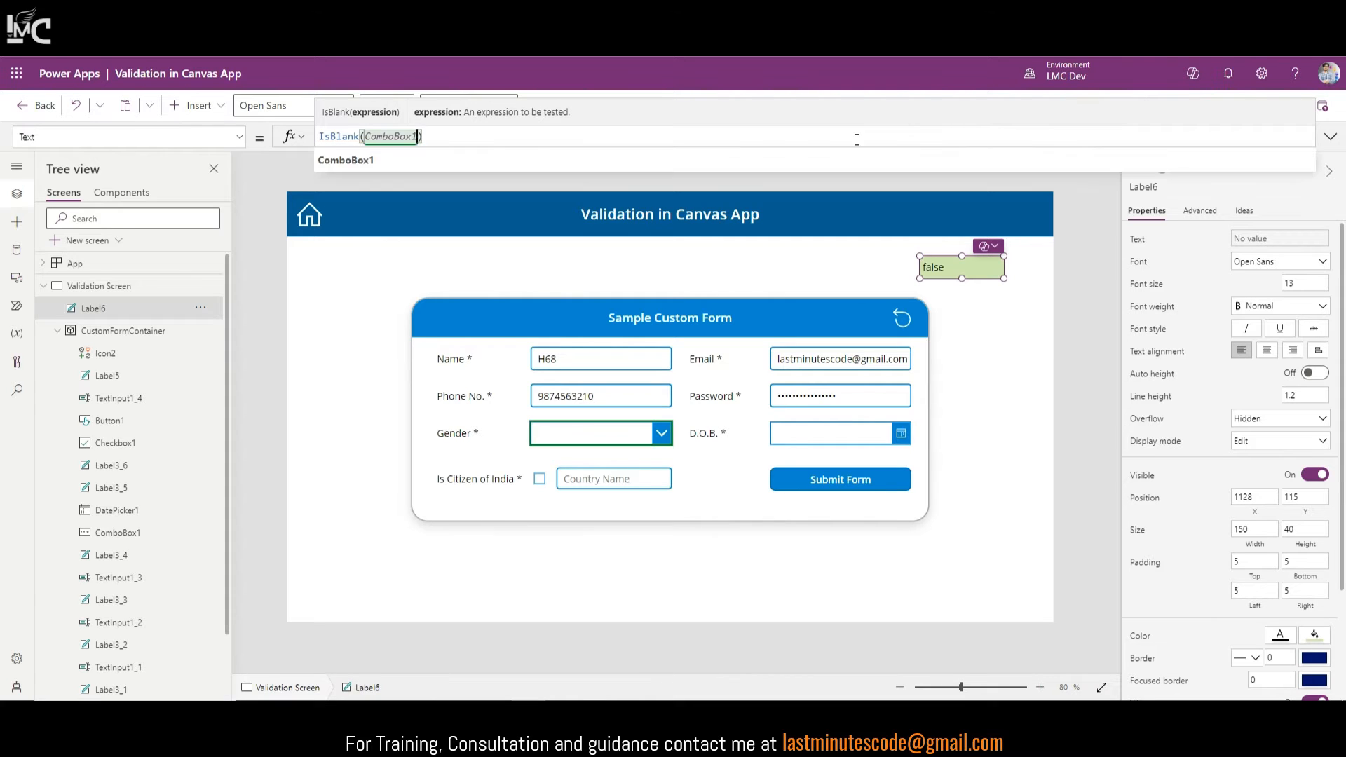
{"action": "type", "text": "lected"}
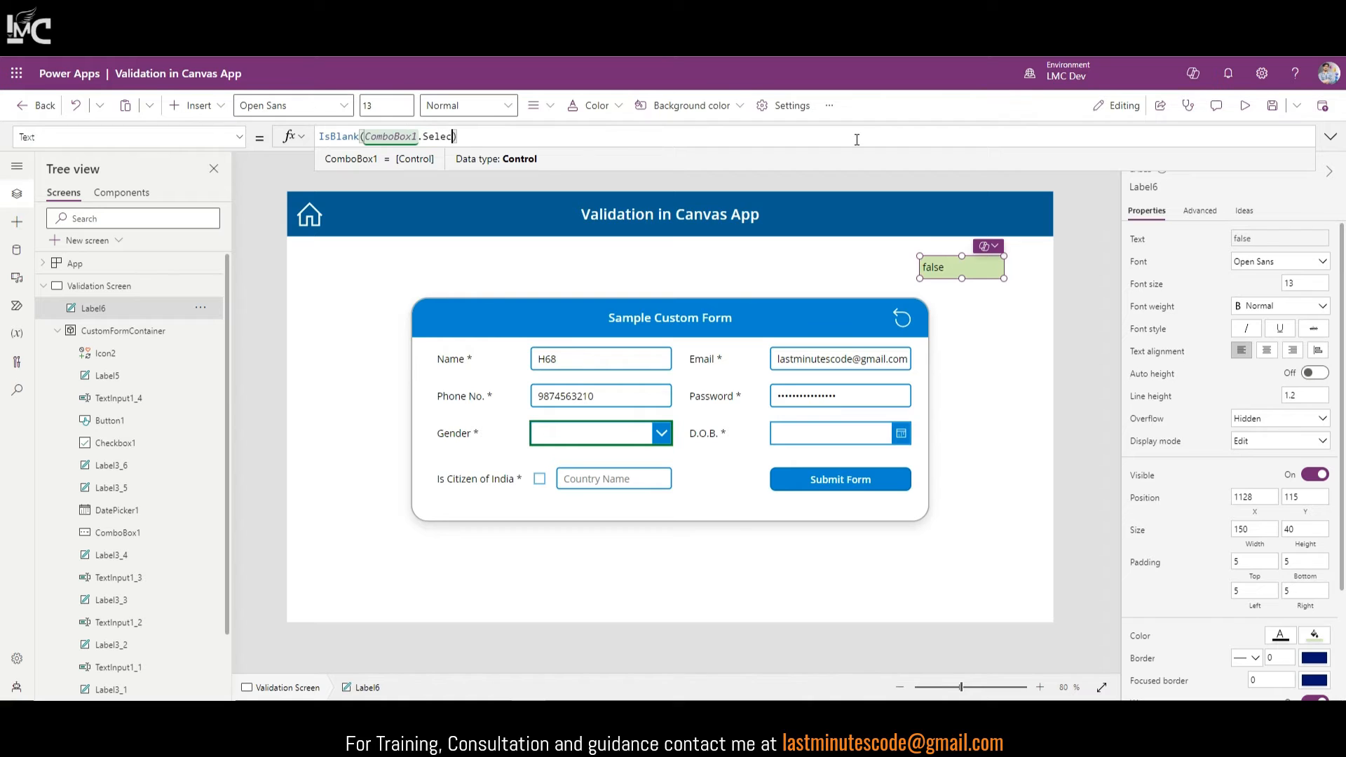
{"action": "type", "text": ".Value"}
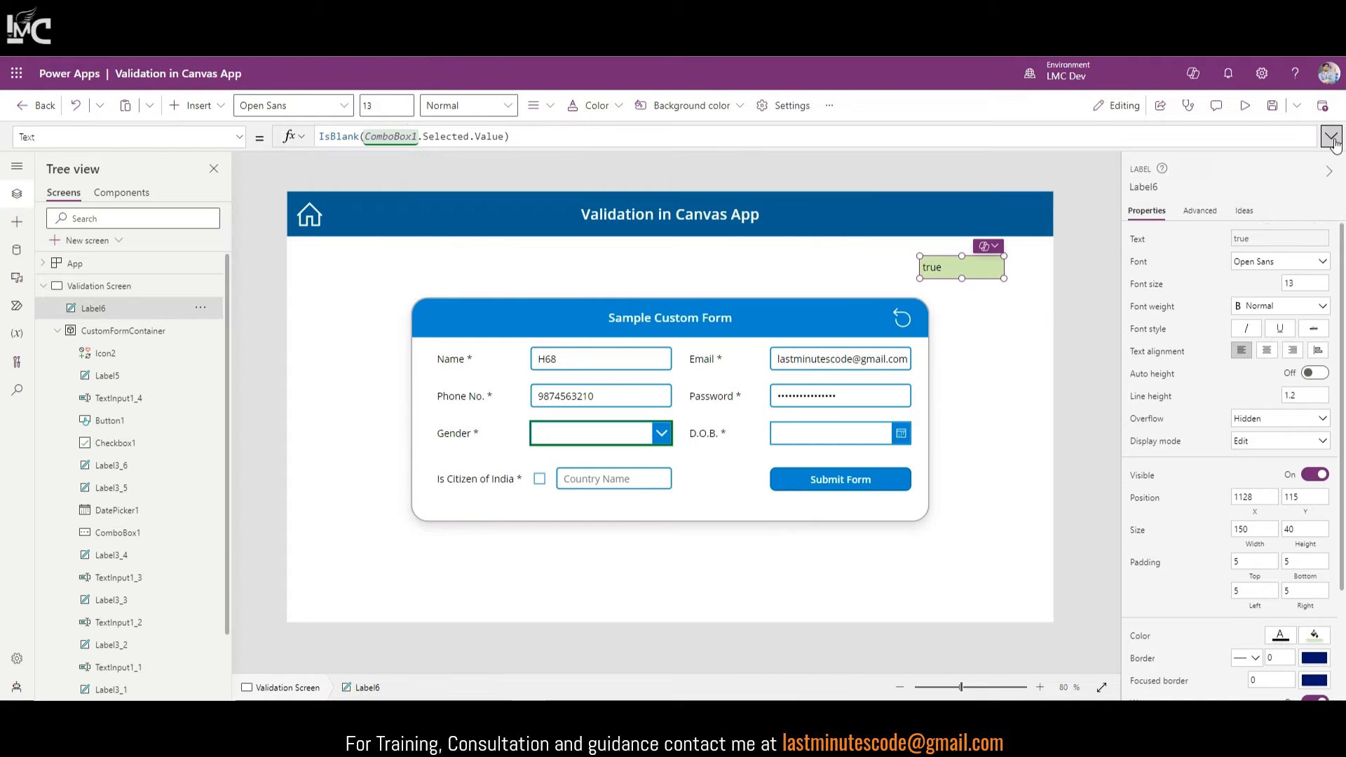
{"action": "left_click", "coordinate": [1273, 105]}
Step: In preview, choose Female, Male, then Other for Gender, then clear it back to blank
{"action": "left_click", "coordinate": [661, 431]}
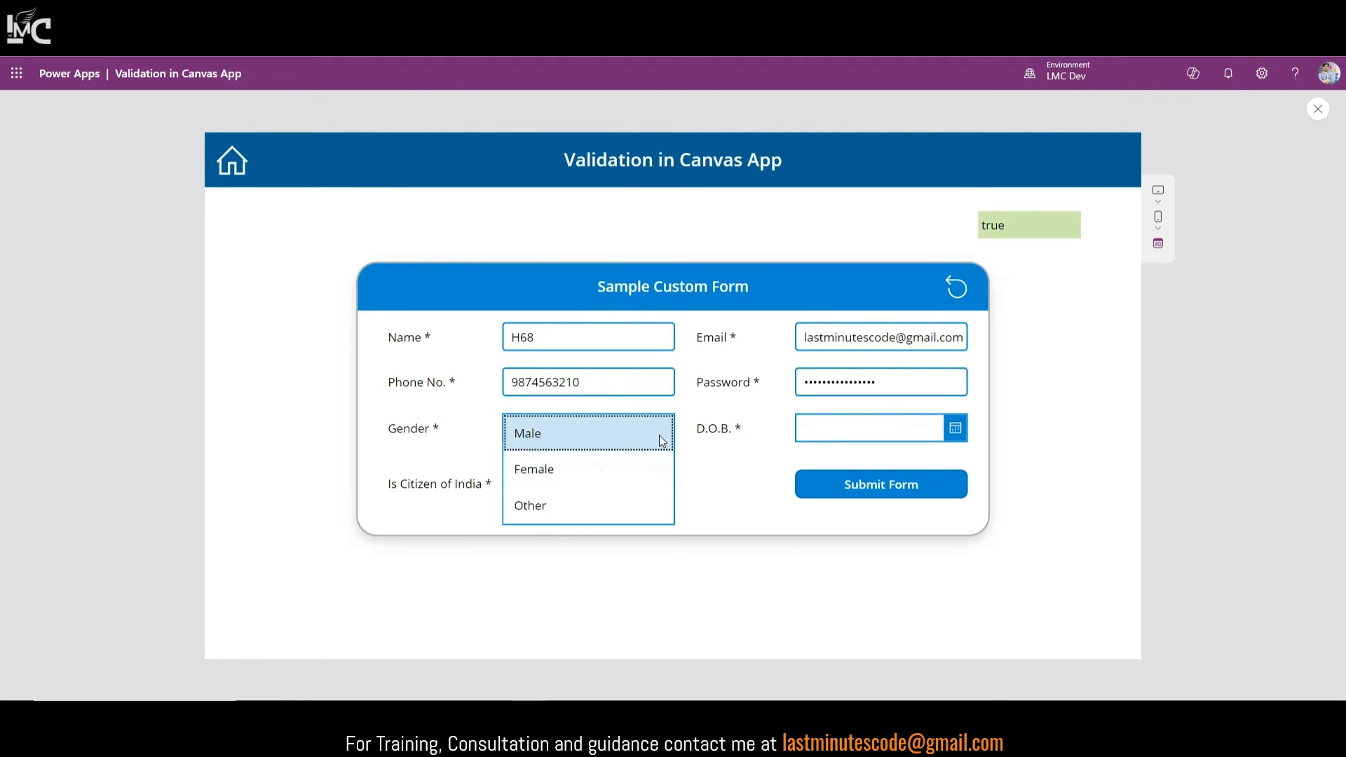
{"action": "left_click", "coordinate": [595, 478]}
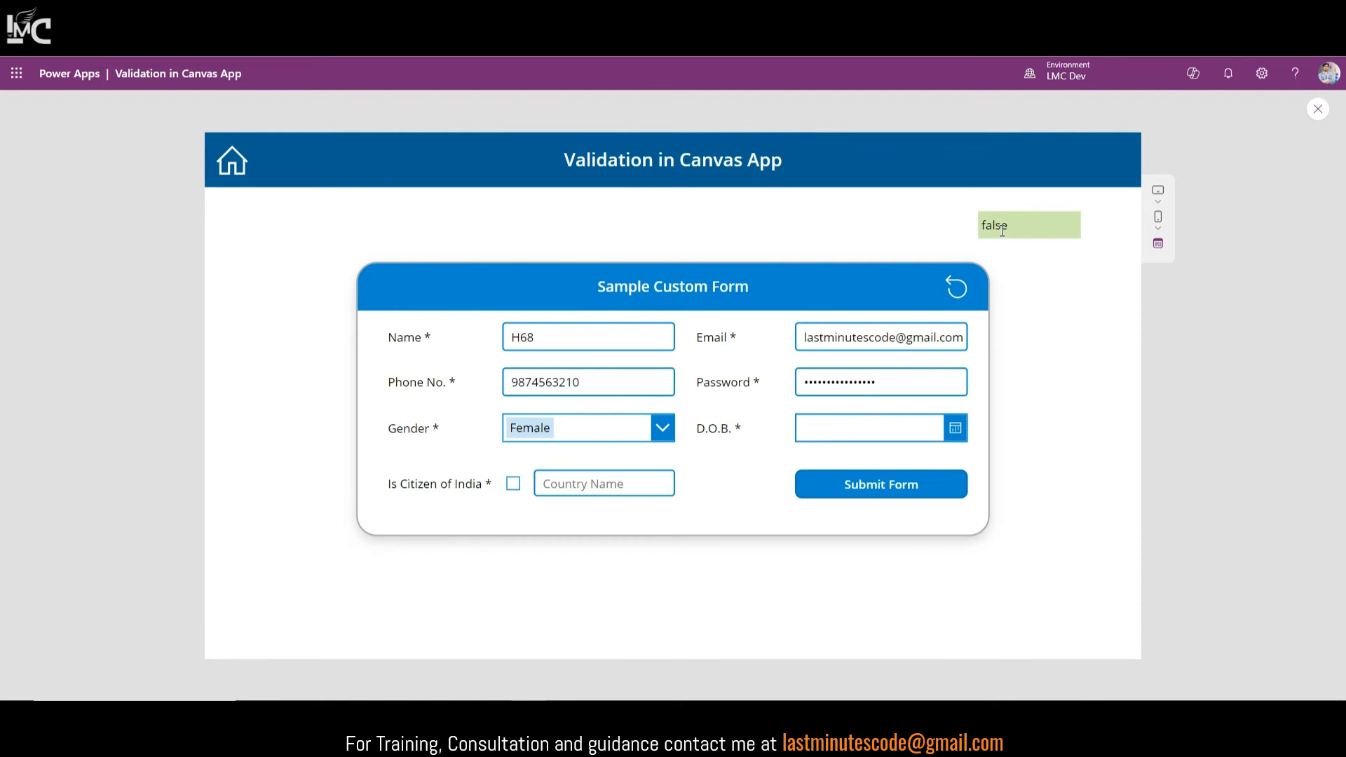
{"action": "left_click", "coordinate": [663, 429]}
{"action": "left_click", "coordinate": [609, 454]}
{"action": "left_click", "coordinate": [663, 429]}
{"action": "left_click", "coordinate": [609, 531]}
{"action": "left_click", "coordinate": [663, 429]}
{"action": "left_click", "coordinate": [534, 531]}
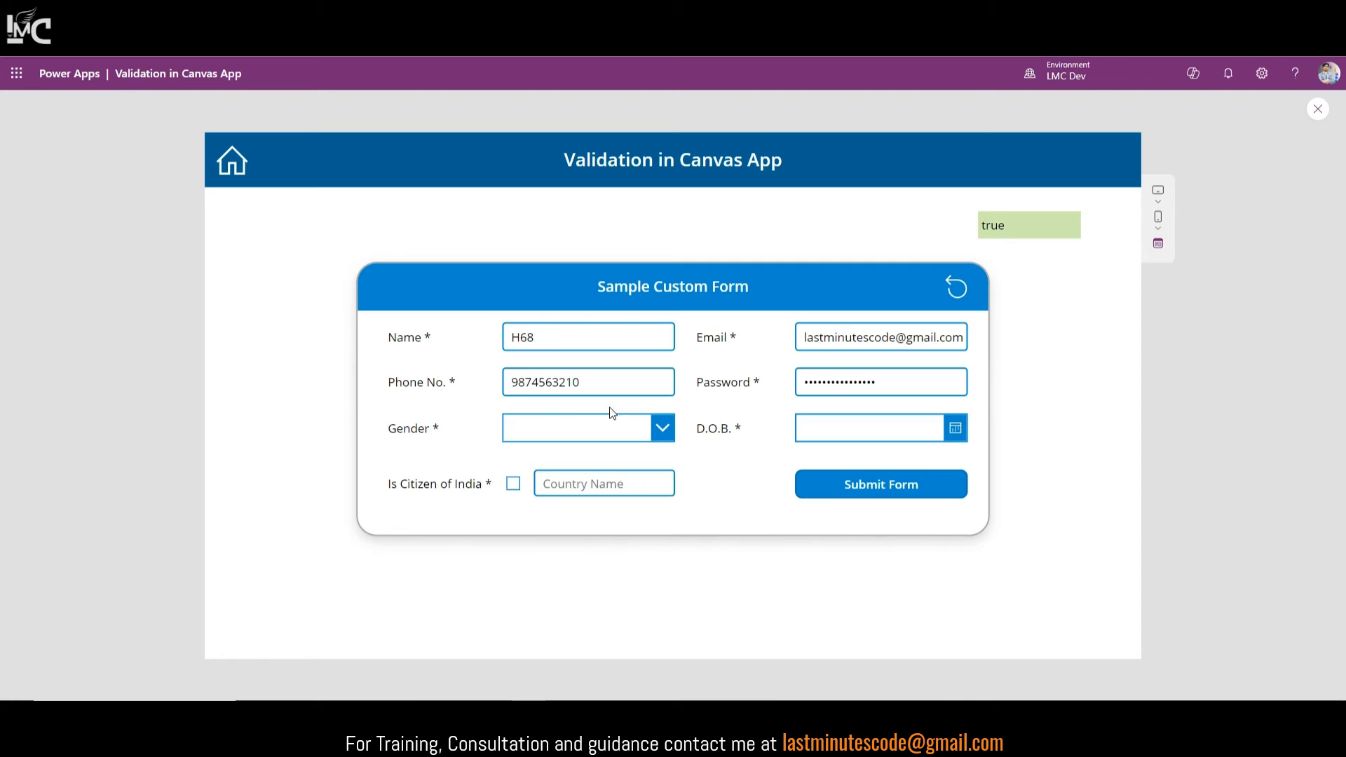
{"action": "left_click_drag", "start_coordinate": [1011, 230], "coordinate": [974, 228]}
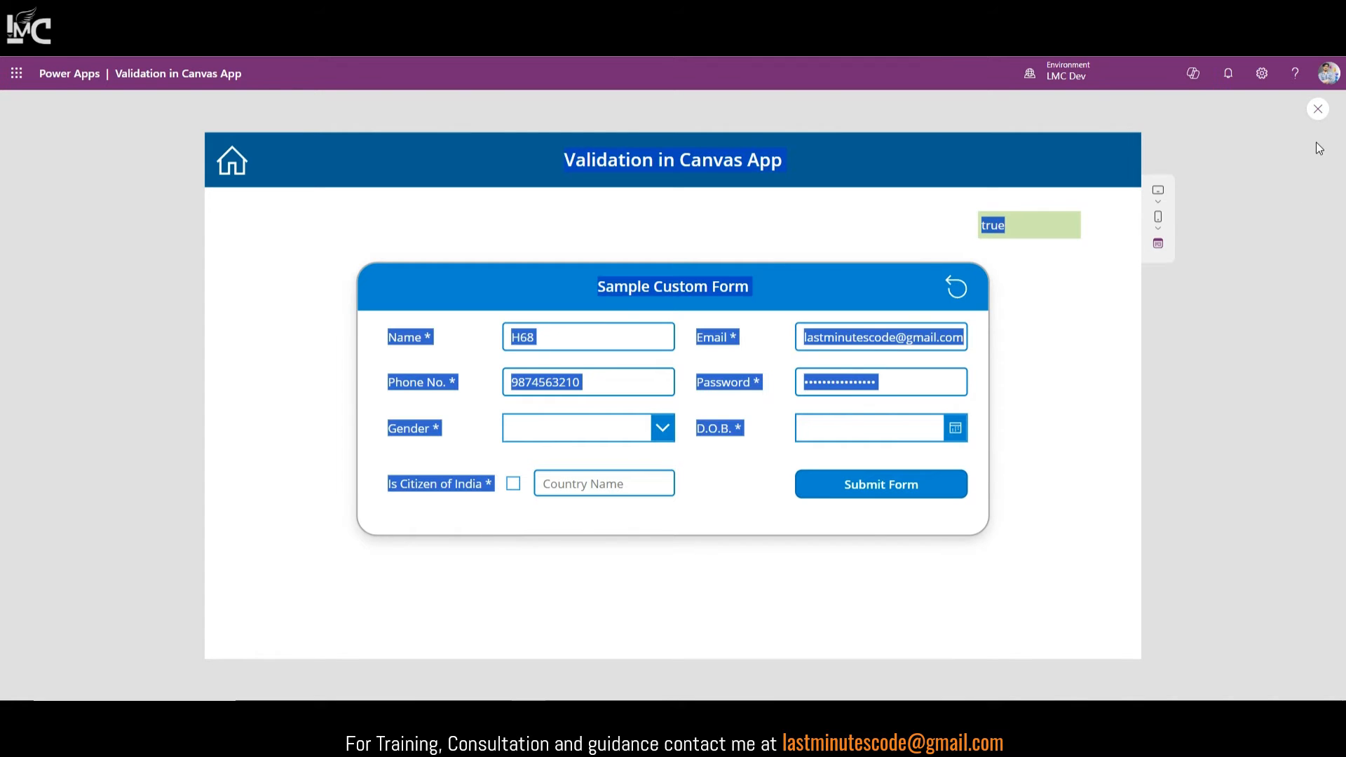
Step: Close the preview and select all of the label's IsBlank Gender formula
{"action": "left_click", "coordinate": [1318, 108]}
{"action": "left_click", "coordinate": [1041, 223]}
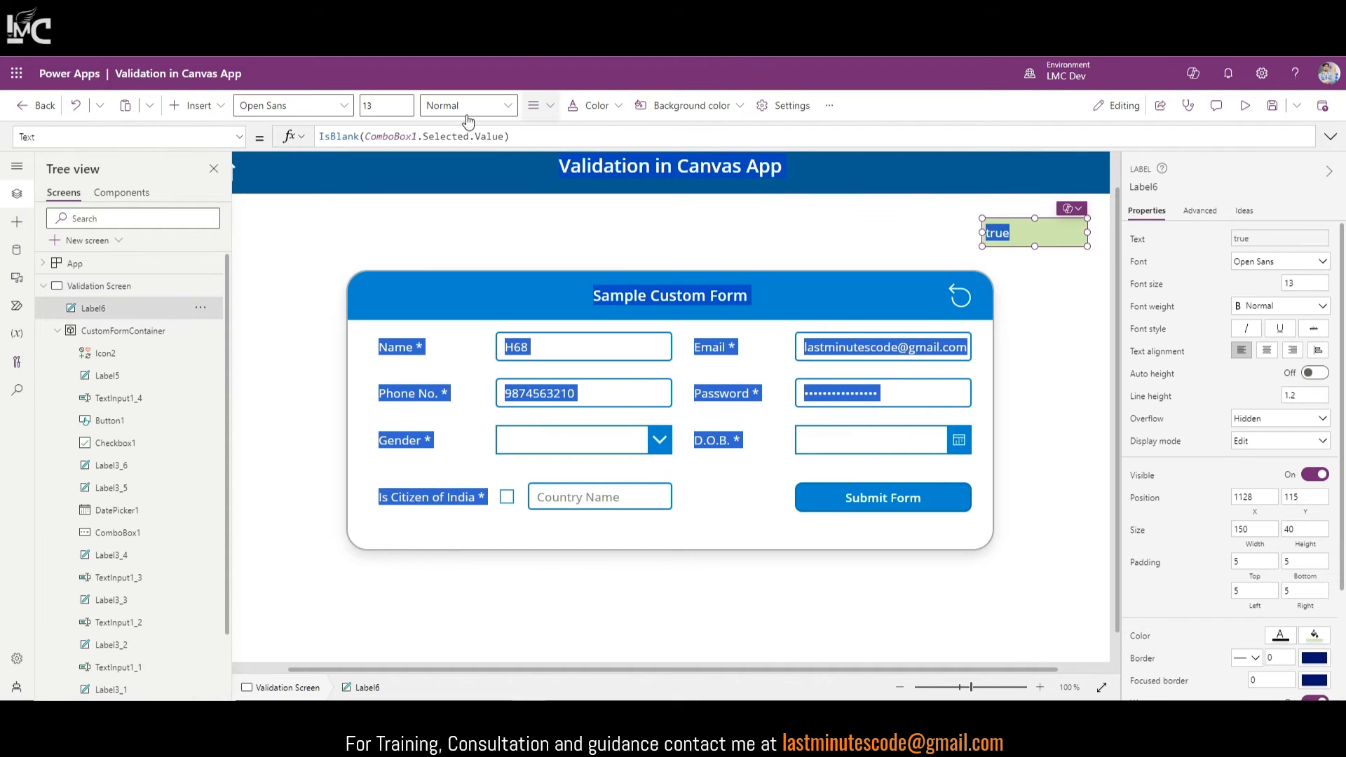
{"action": "left_click", "coordinate": [543, 138]}
{"action": "key", "text": "ctrl+a"}
{"action": "key", "text": "ctrl+c"}
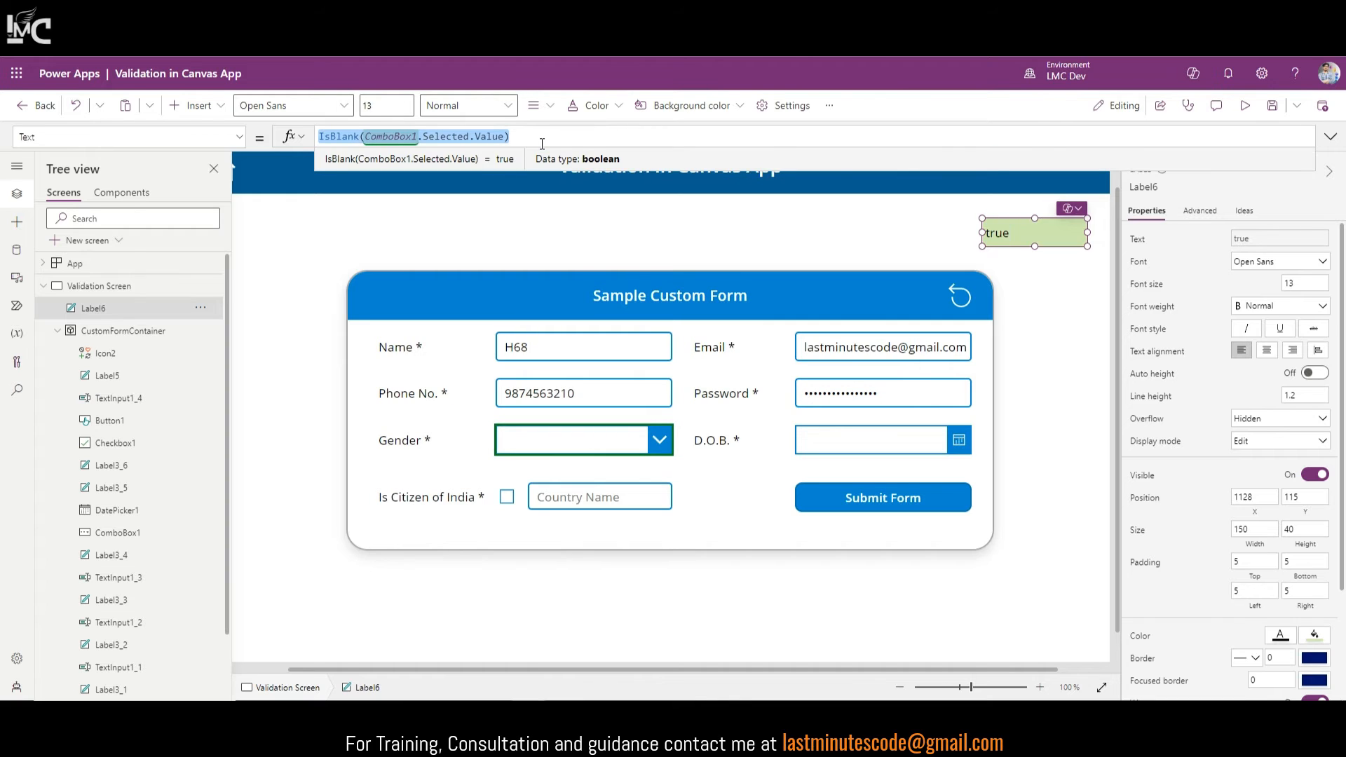
Step: Append || IsBlank(ComboBox1.Selected.Value) to Submit Form's OnSelect If condition and preview the app
{"action": "left_click", "coordinate": [882, 494]}
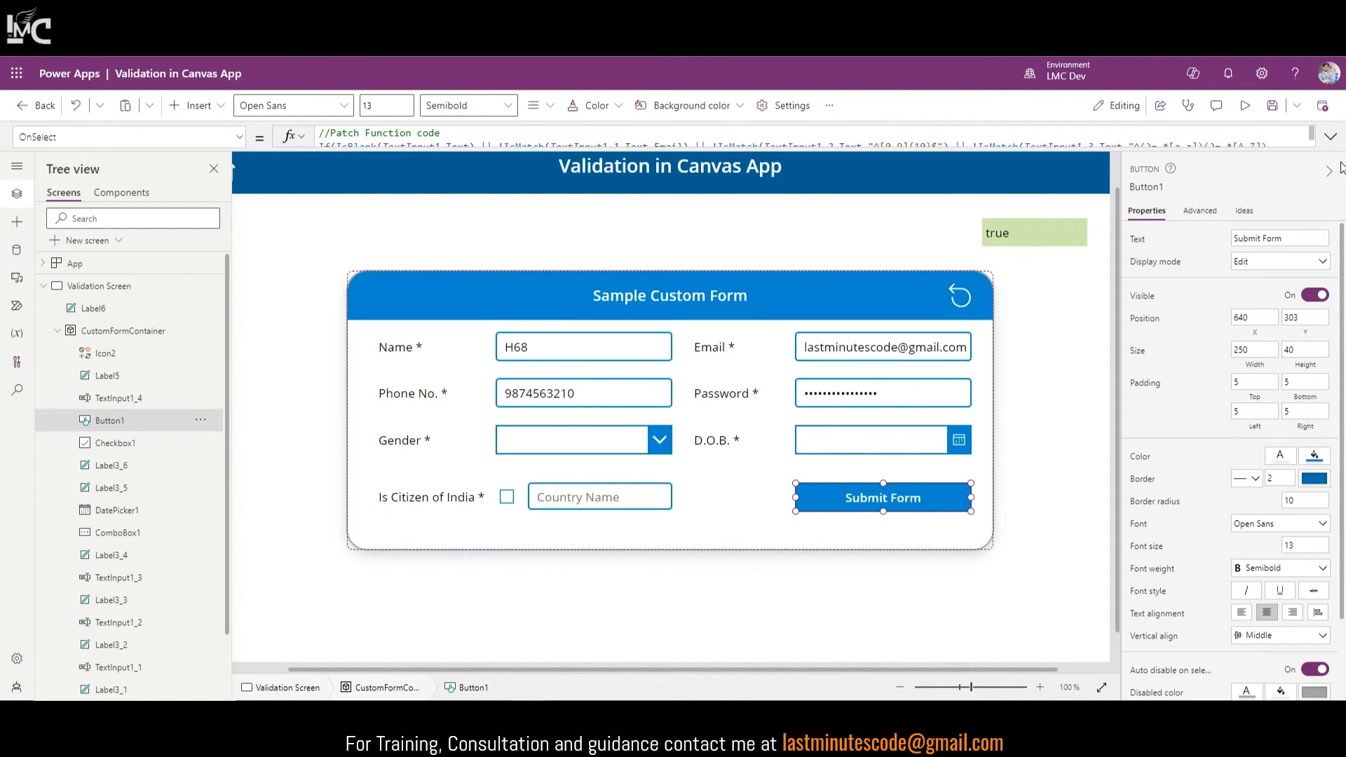
{"action": "left_click", "coordinate": [1328, 139]}
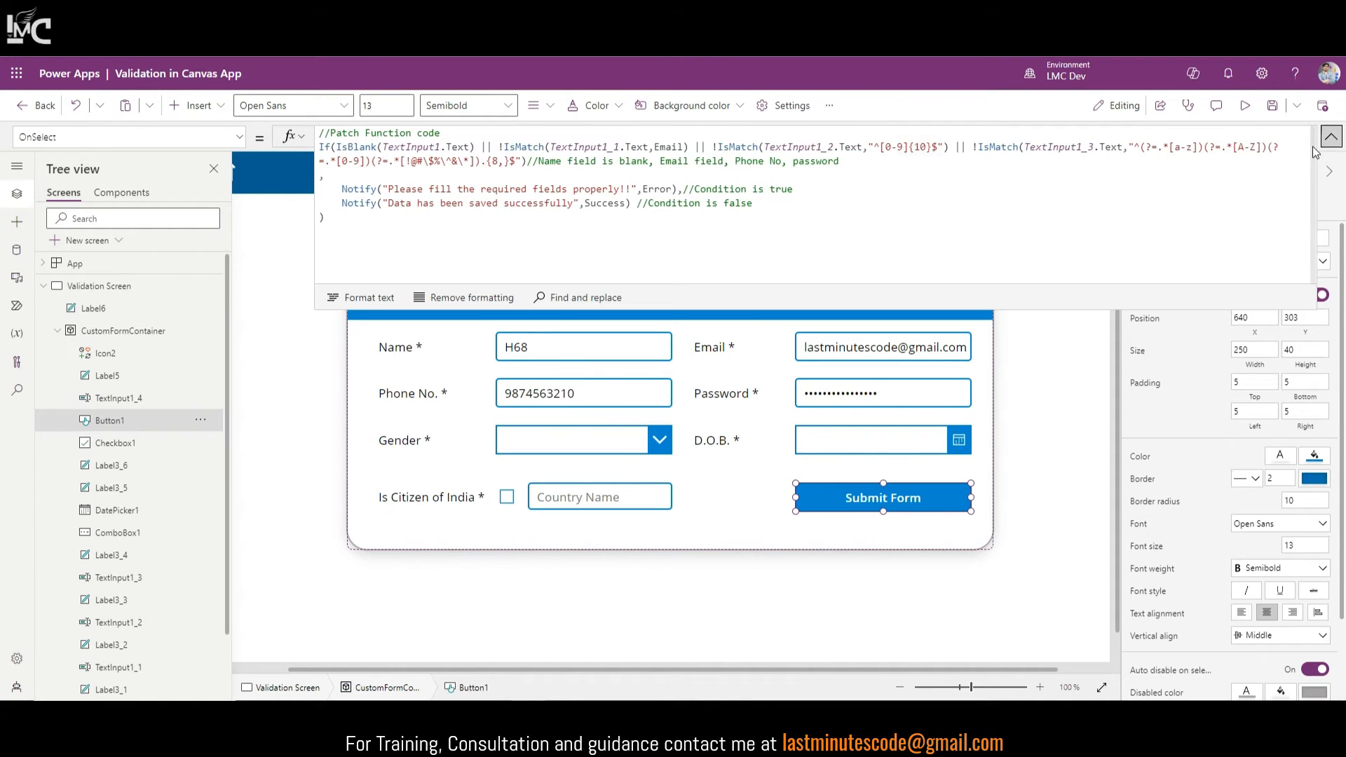
{"action": "left_click", "coordinate": [526, 161]}
{"action": "type", "text": "||"}
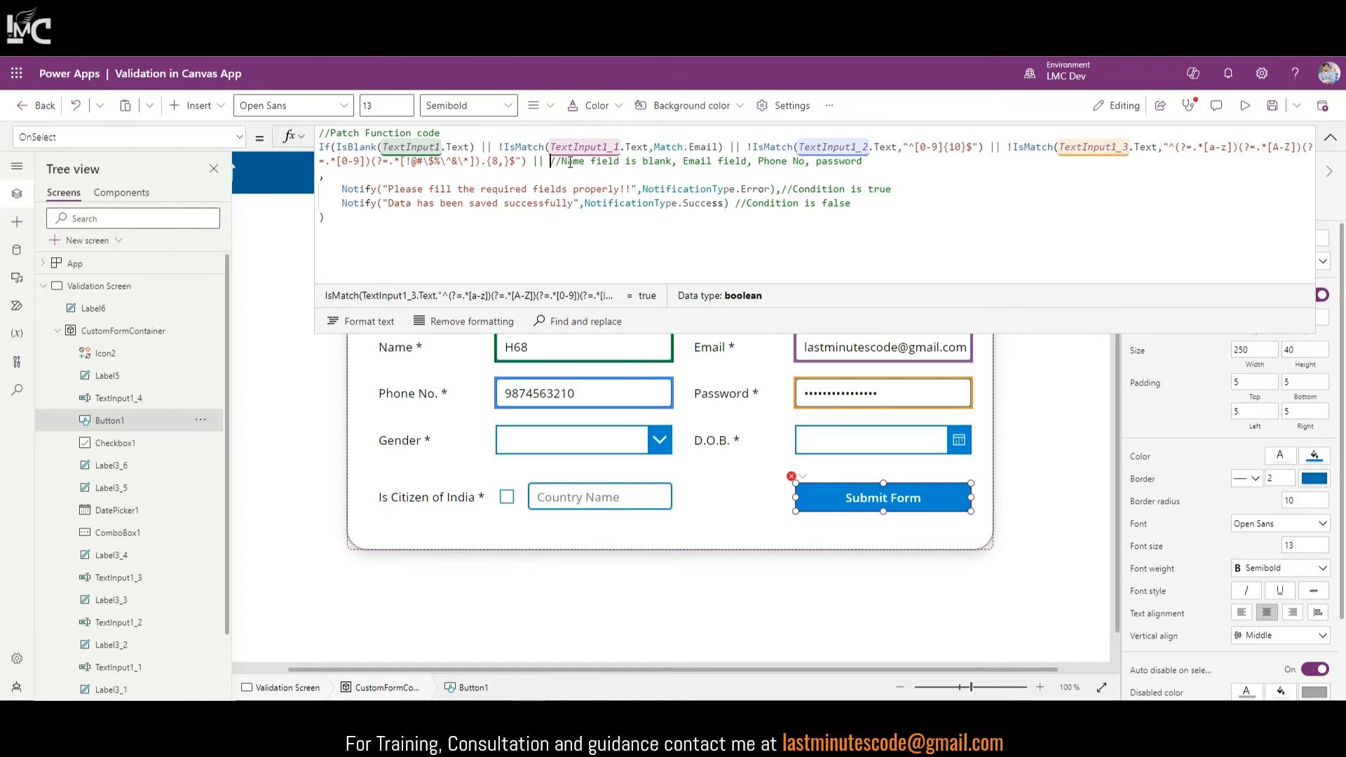
{"action": "key", "text": "ctrl+v"}
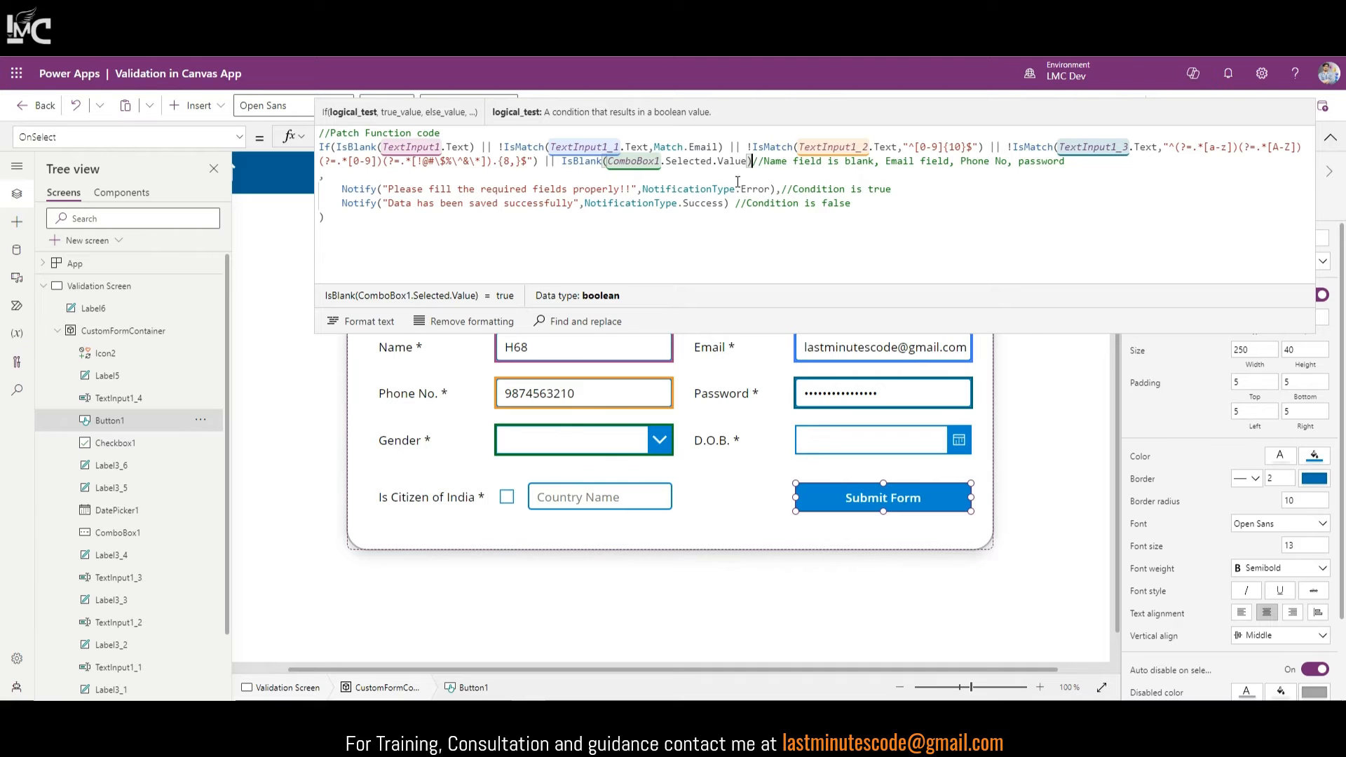
{"action": "left_click", "coordinate": [1331, 137]}
{"action": "left_click", "coordinate": [1254, 108]}
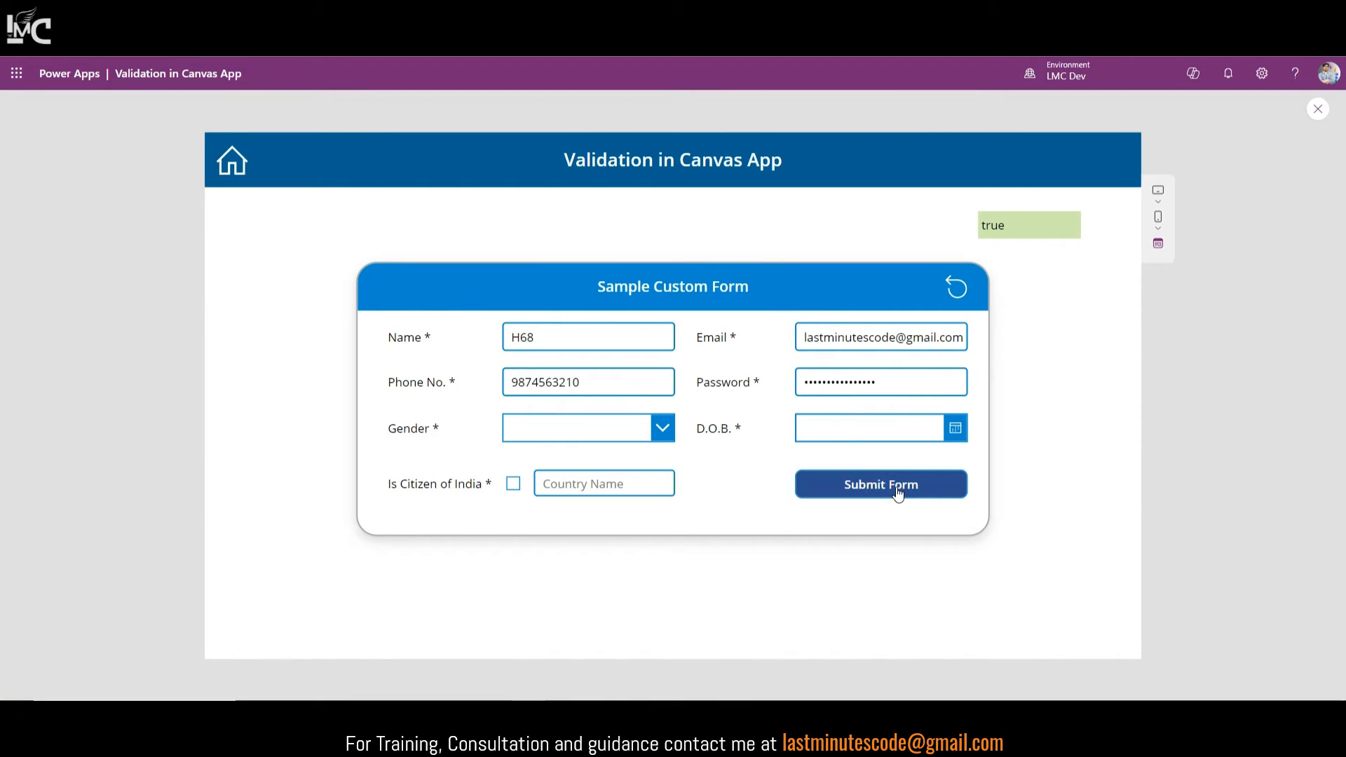
Step: Submit with Gender blank to get the error, then choose Female and submit successfully
{"action": "left_click", "coordinate": [899, 495]}
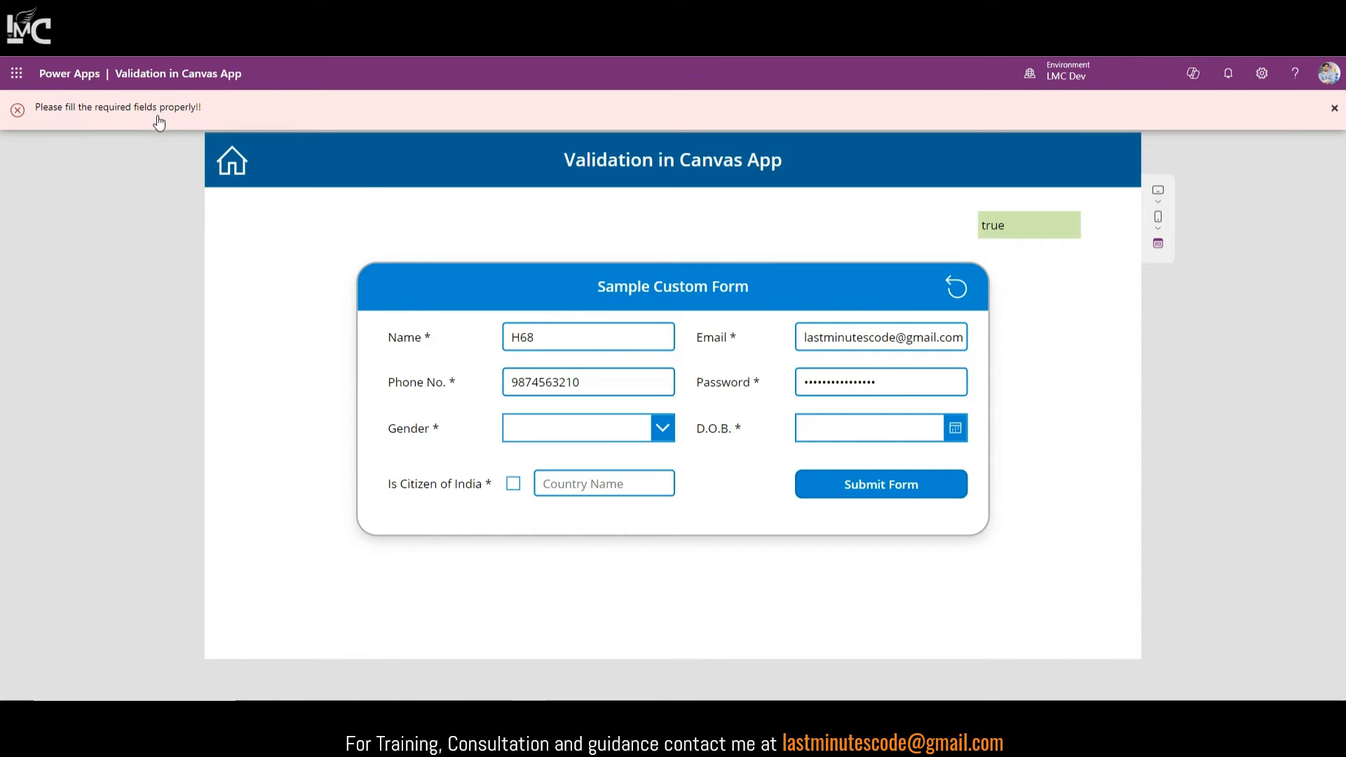
{"action": "left_click", "coordinate": [586, 426]}
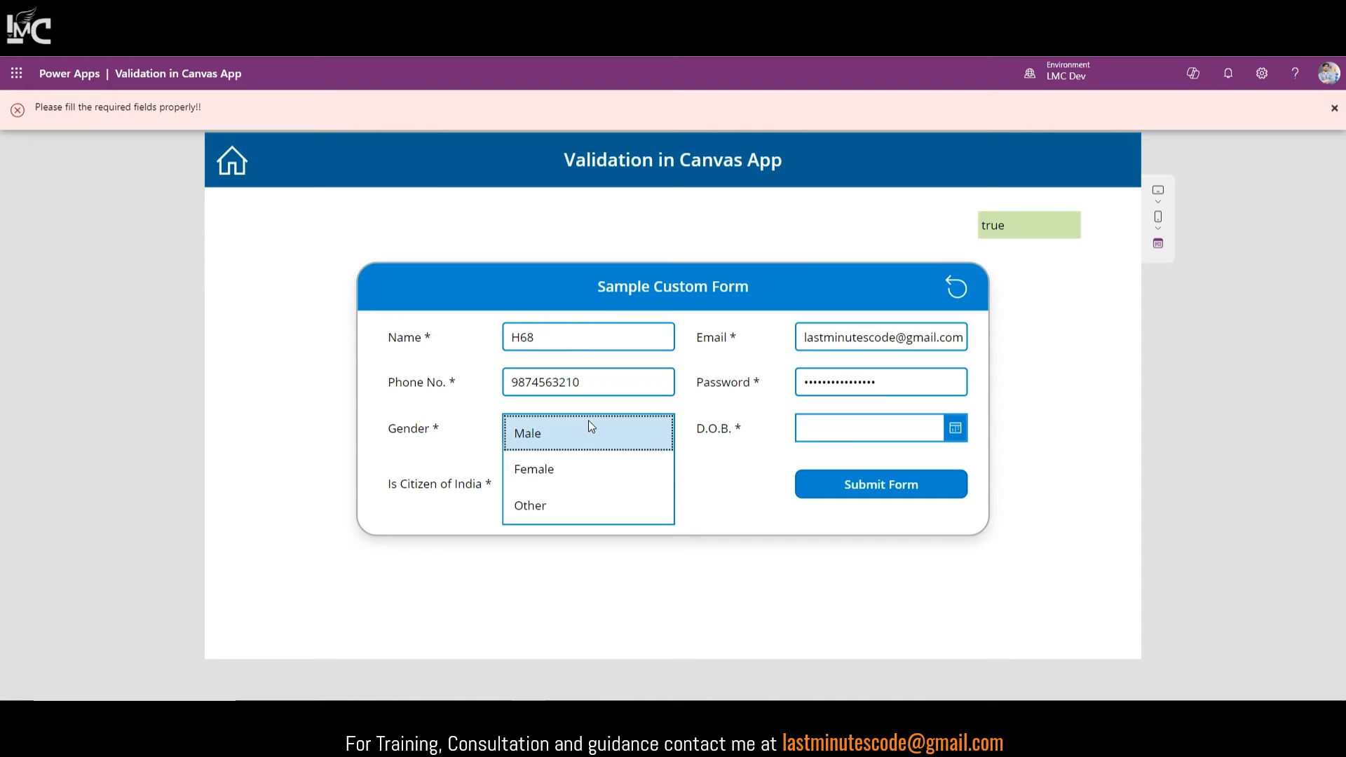
{"action": "left_click", "coordinate": [562, 466]}
{"action": "left_click", "coordinate": [862, 498]}
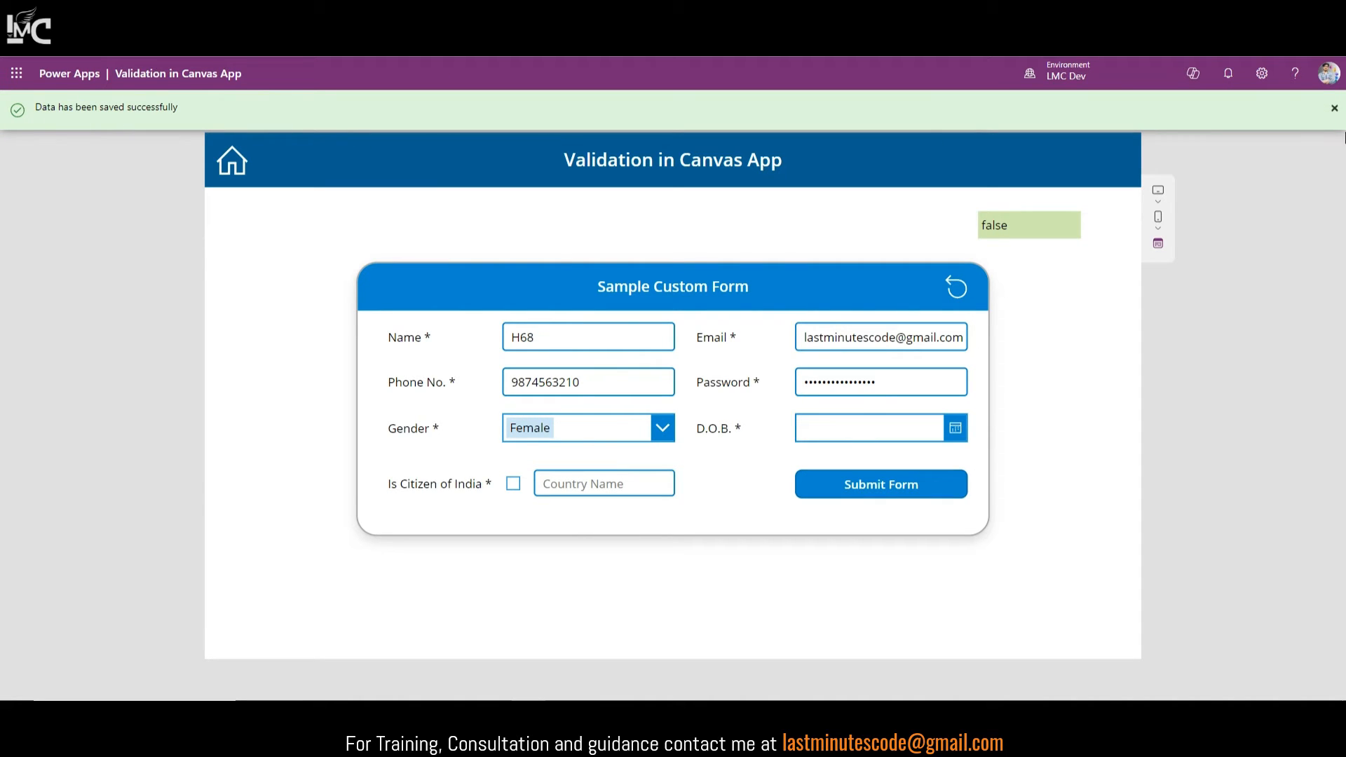
{"action": "left_click", "coordinate": [1333, 109]}
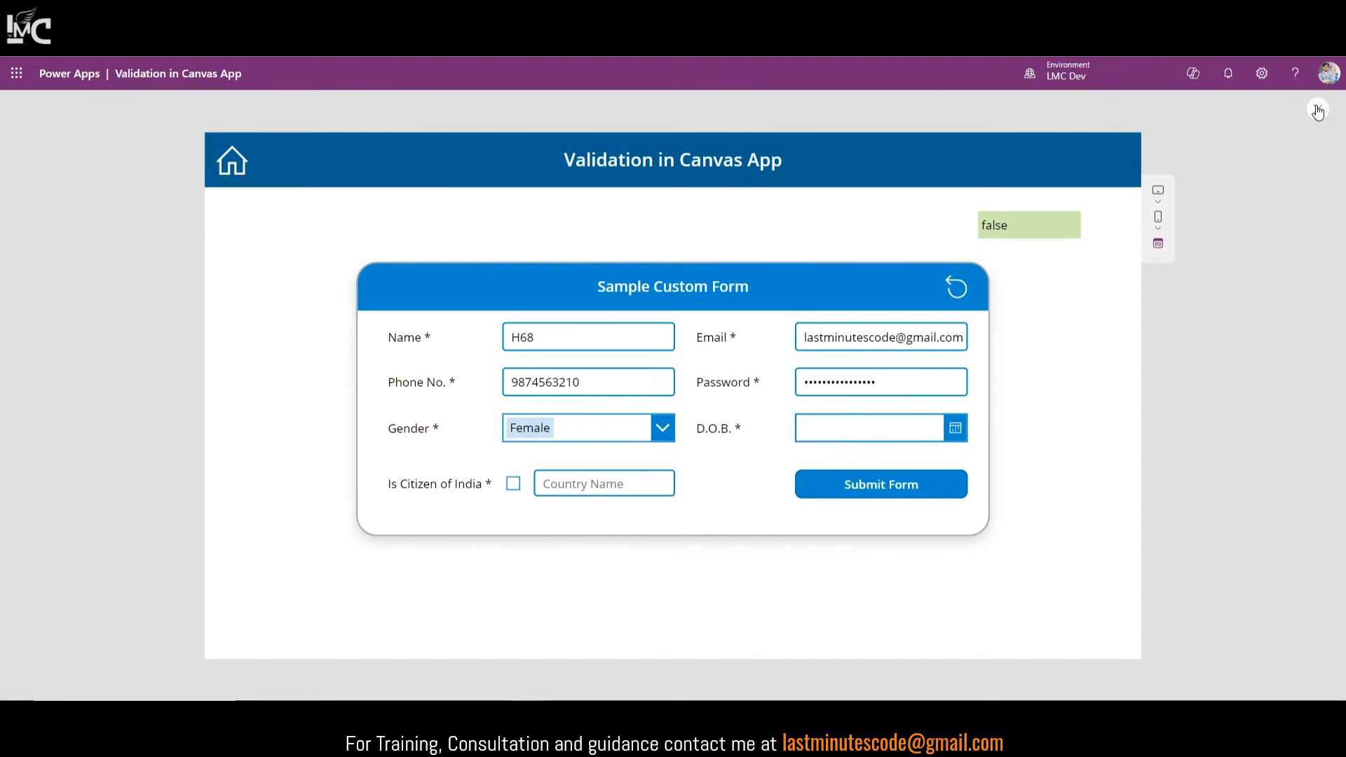
{"action": "left_click", "coordinate": [1318, 110]}
{"action": "left_click", "coordinate": [1102, 688]}
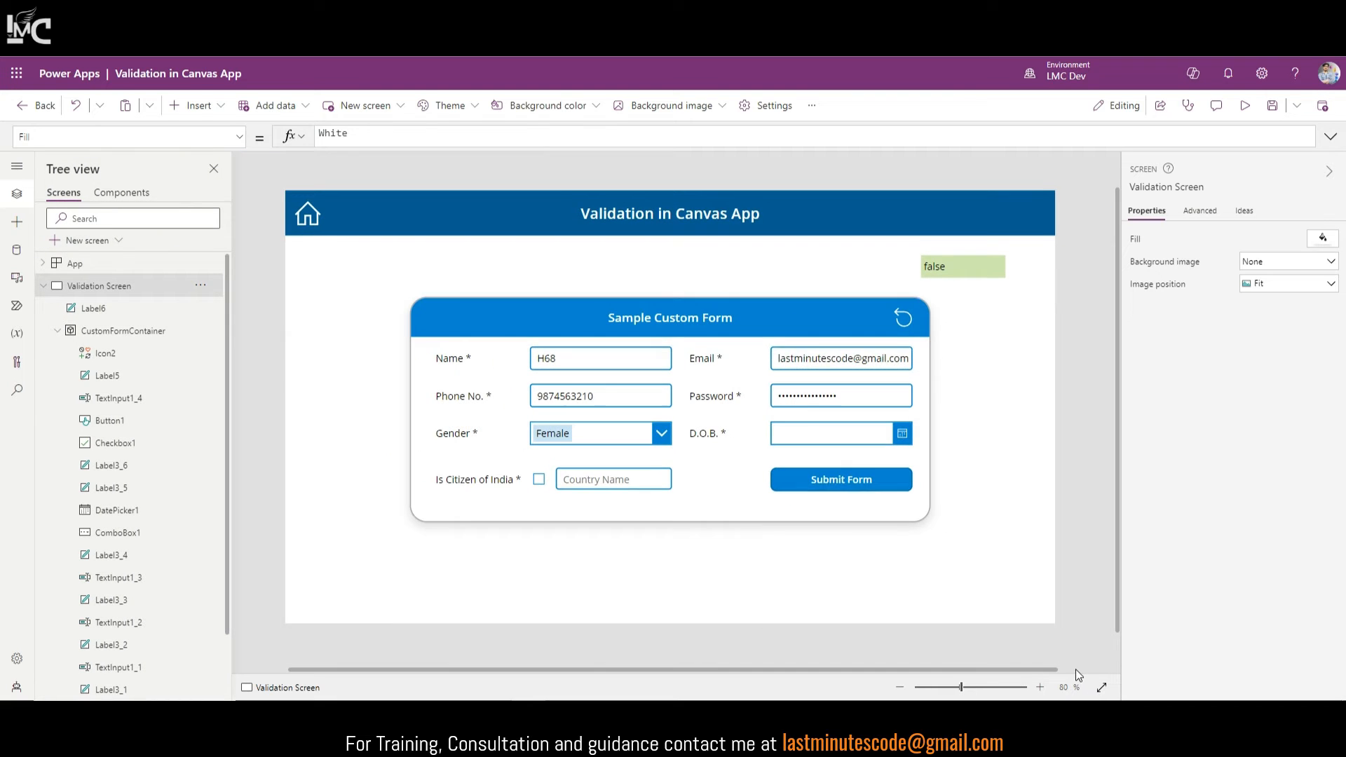
Step: Replace ComboBox1.Selected.Value with DatePicker1.SelectedDate in the label's IsBlank formula
{"action": "left_click", "coordinate": [838, 436]}
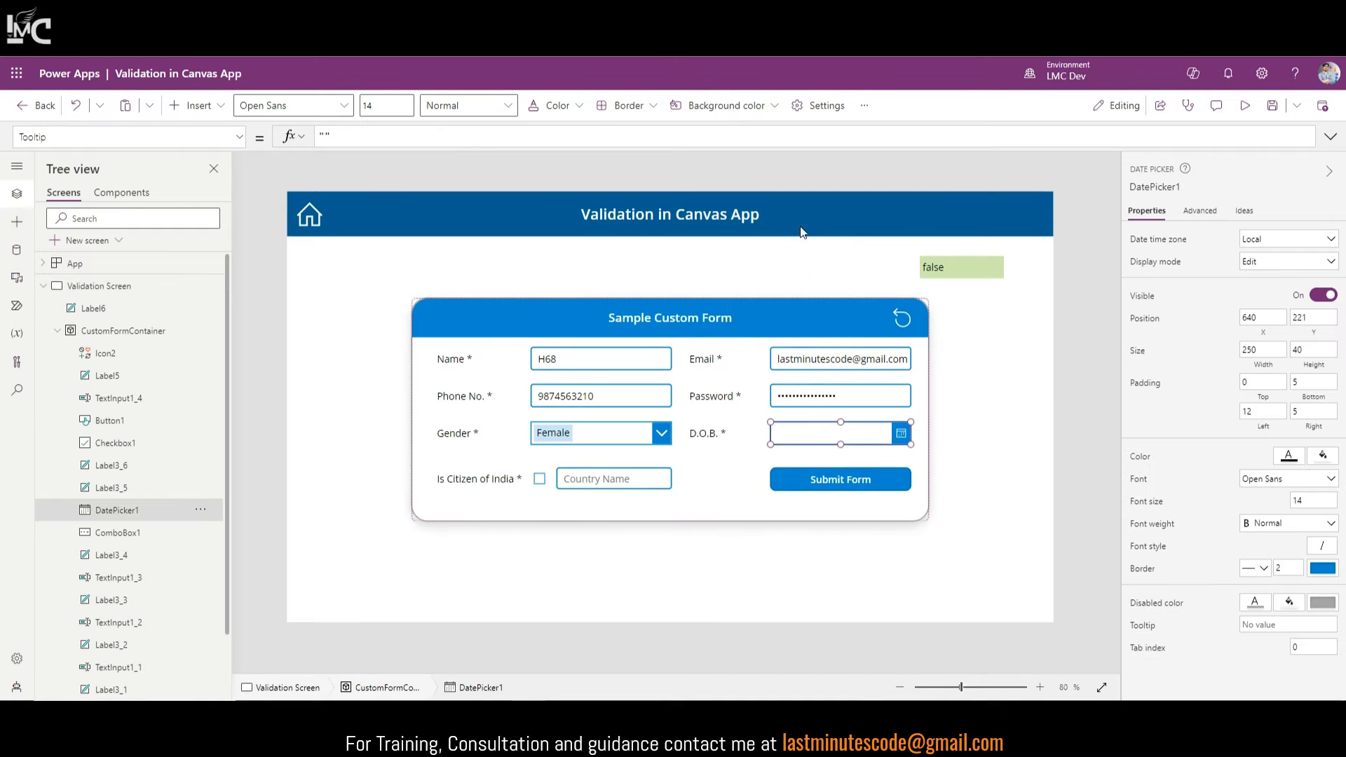
{"action": "left_click", "coordinate": [958, 281]}
{"action": "left_click", "coordinate": [958, 273]}
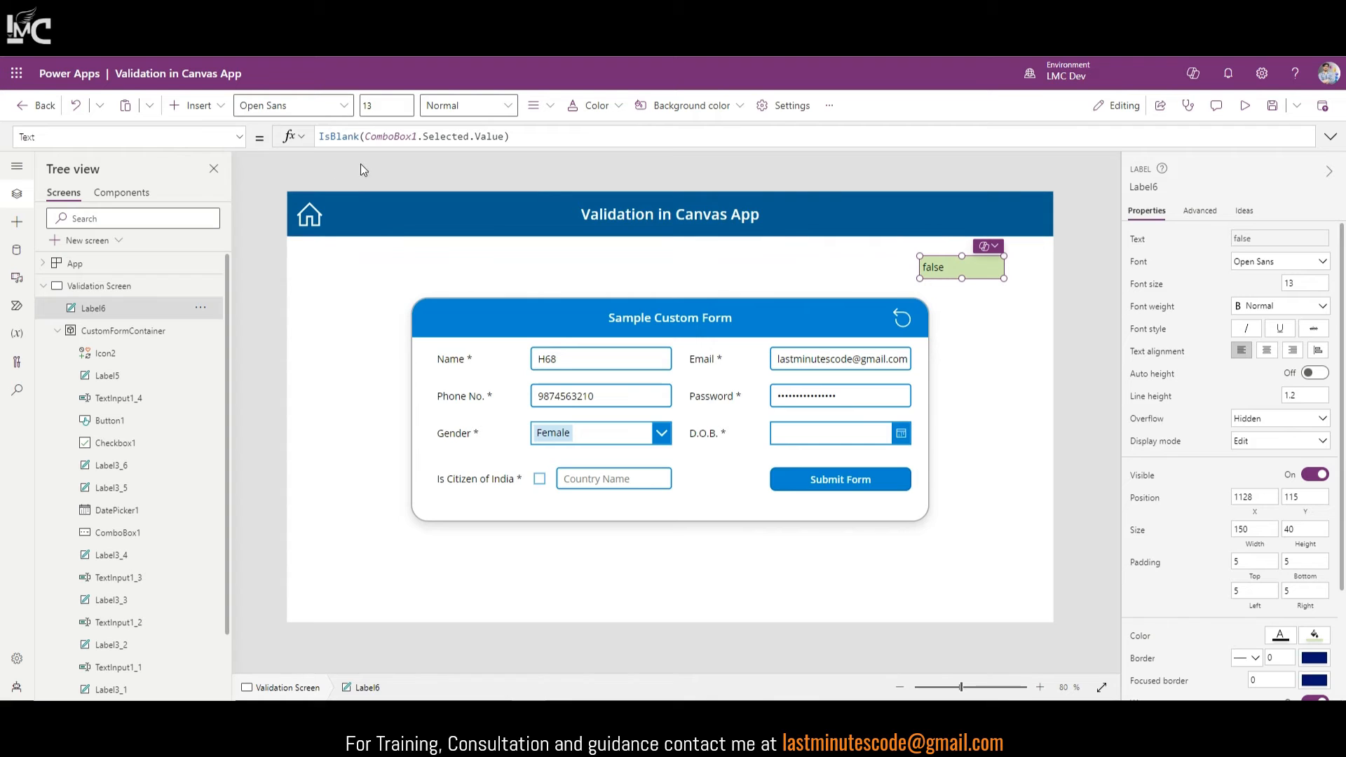
{"action": "left_click_drag", "start_coordinate": [367, 135], "coordinate": [499, 136]}
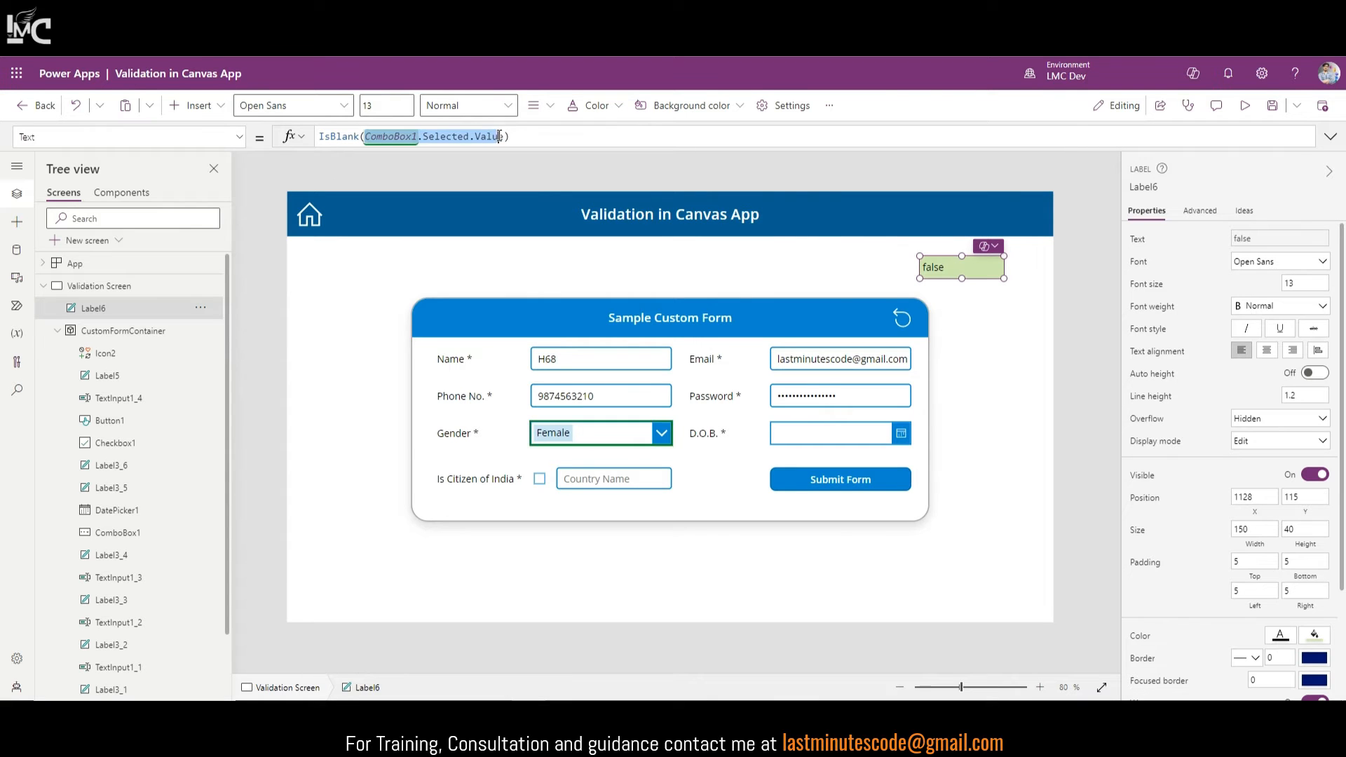
{"action": "key", "text": "BackSpace"}
{"action": "type", "text": "Date"}
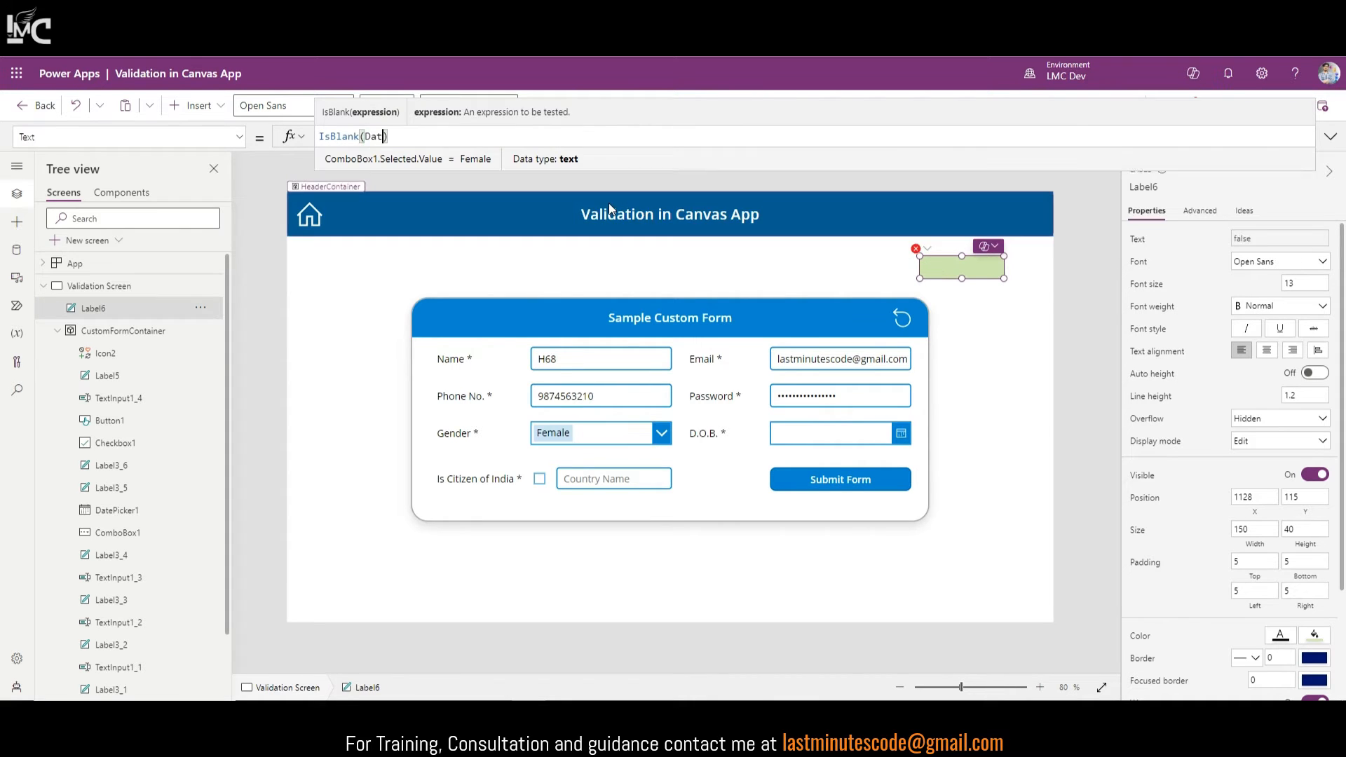
{"action": "type", "text": "Picker1"}
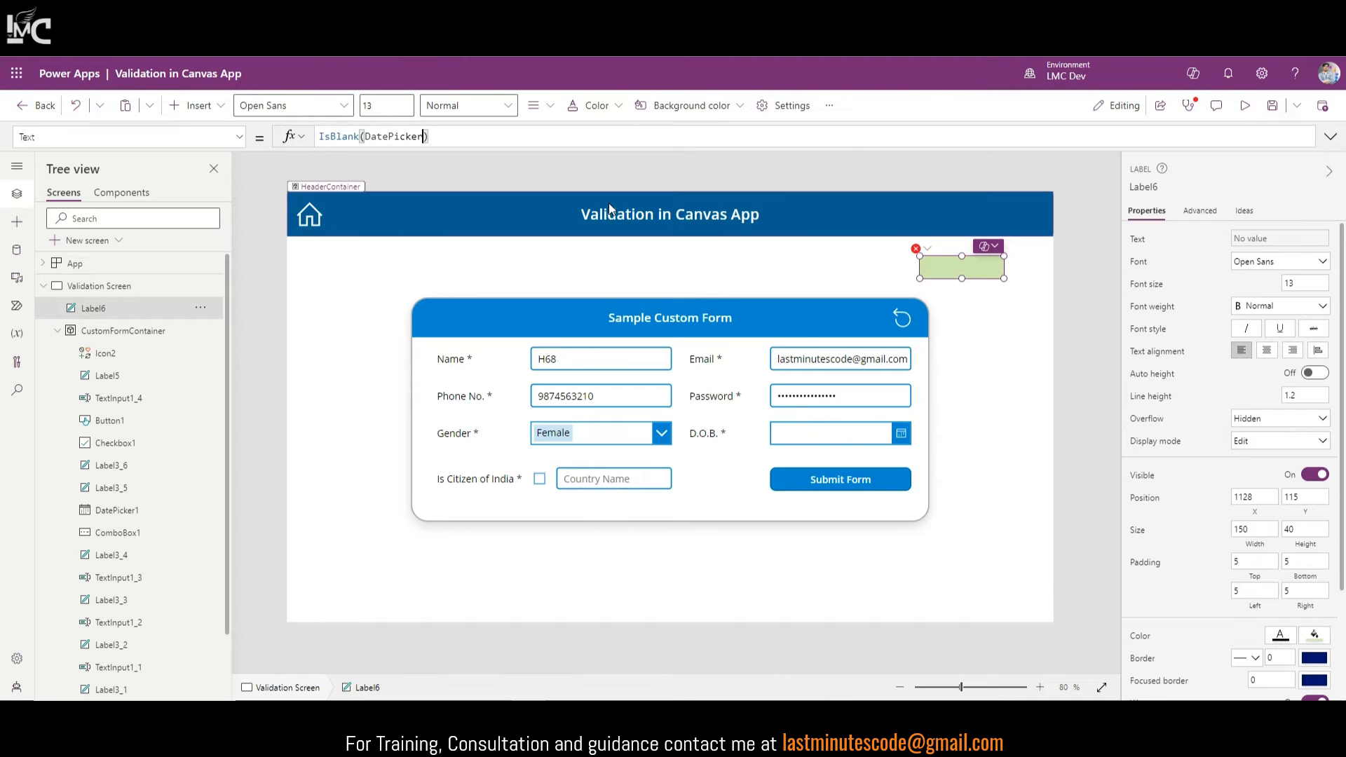
{"action": "type", "text": ".SelectedDate"}
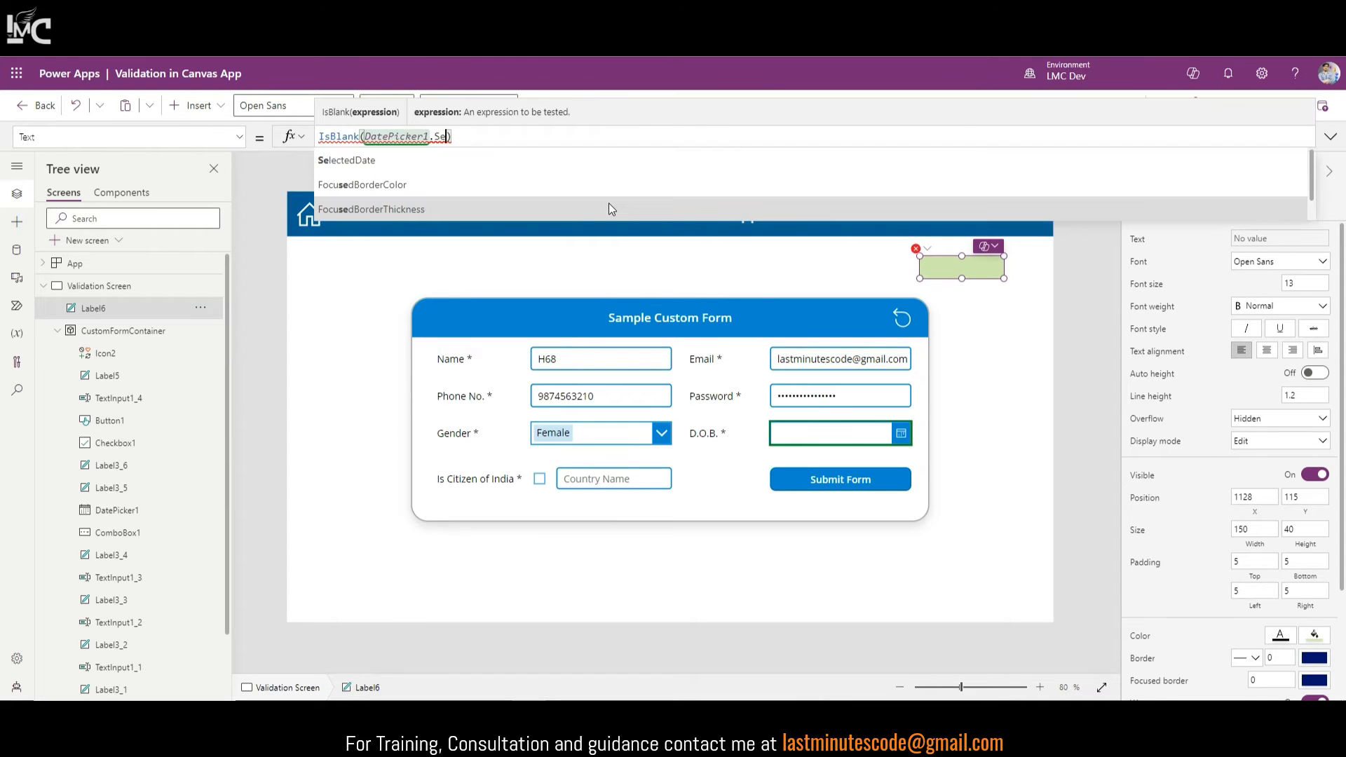
{"action": "left_click", "coordinate": [824, 435]}
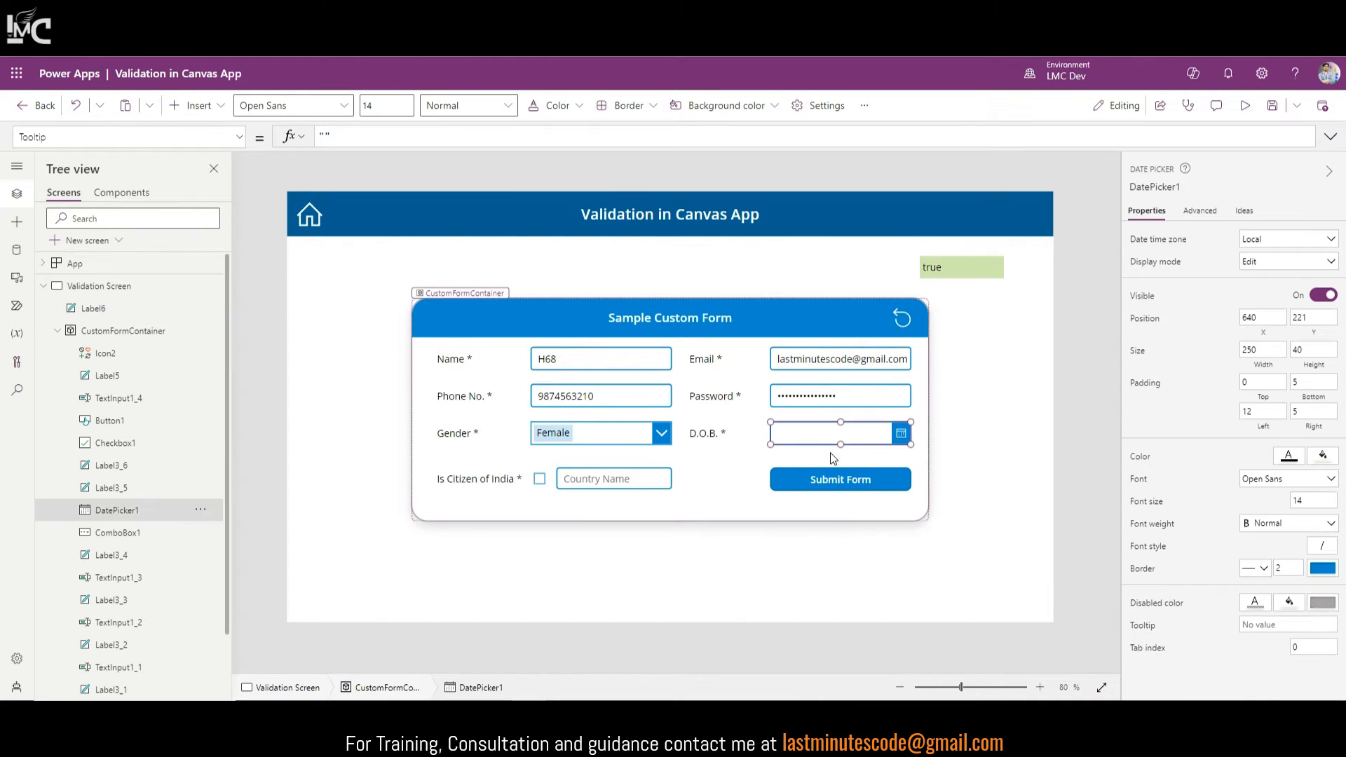
{"action": "left_click", "coordinate": [999, 271]}
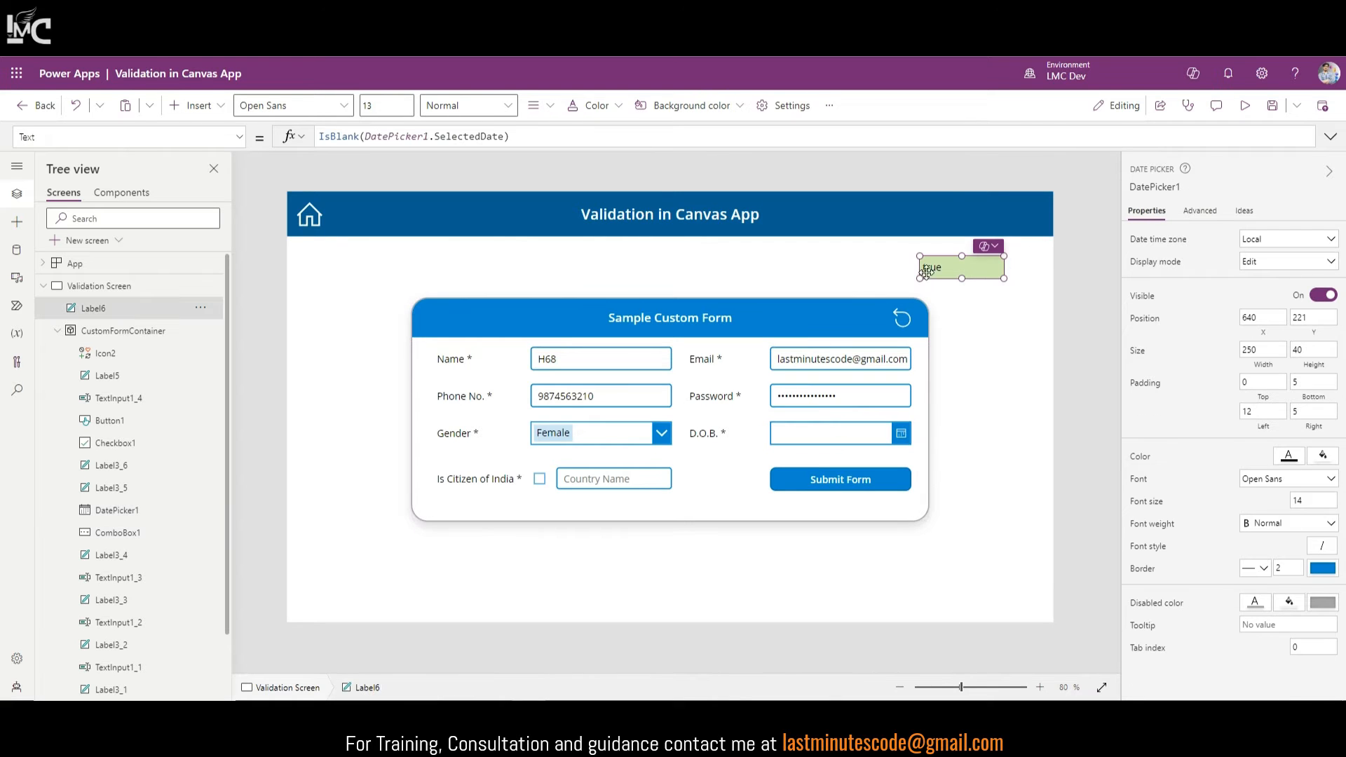
{"action": "left_click", "coordinate": [534, 134]}
{"action": "key", "text": "ctrl+a"}
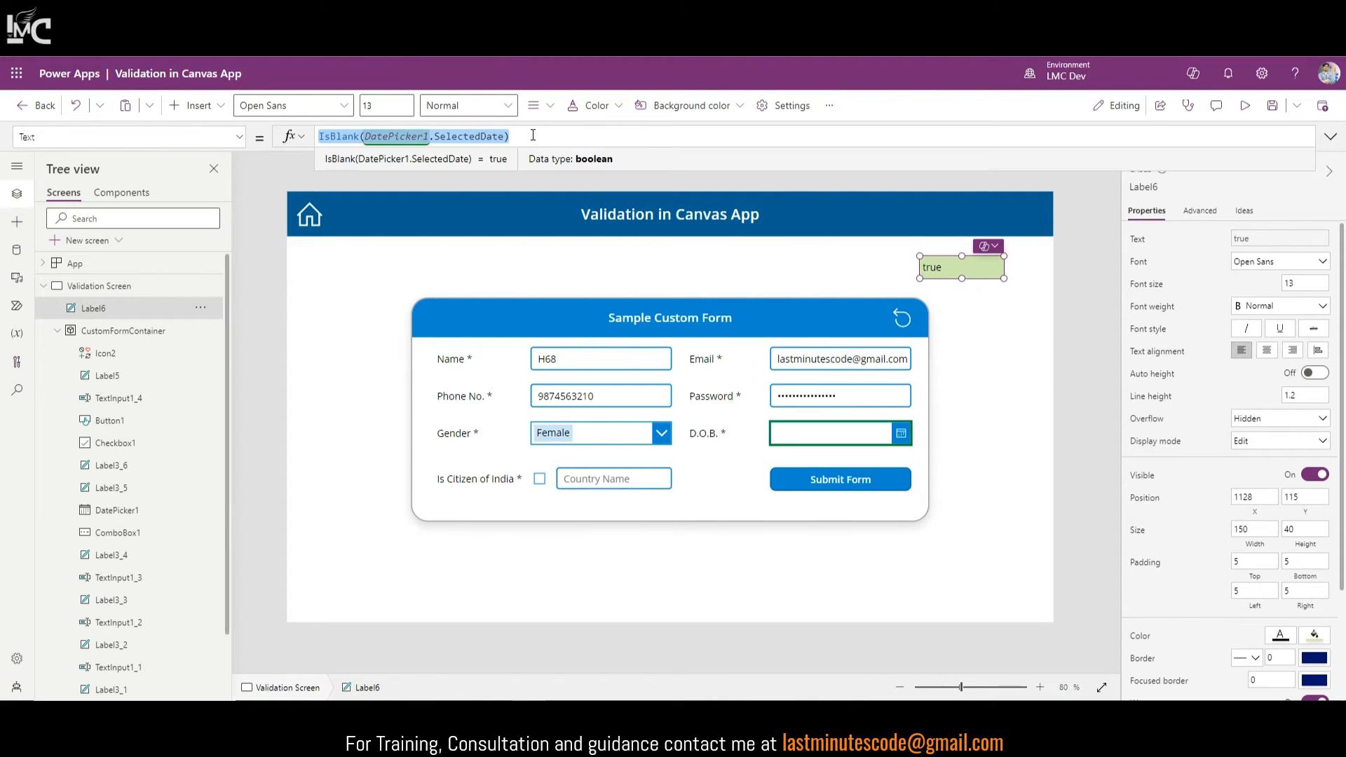
Step: Pick 12/15/2023 in the D.O.B. date picker so the label reads false
{"action": "left_click", "coordinate": [901, 433], "text": "alt"}
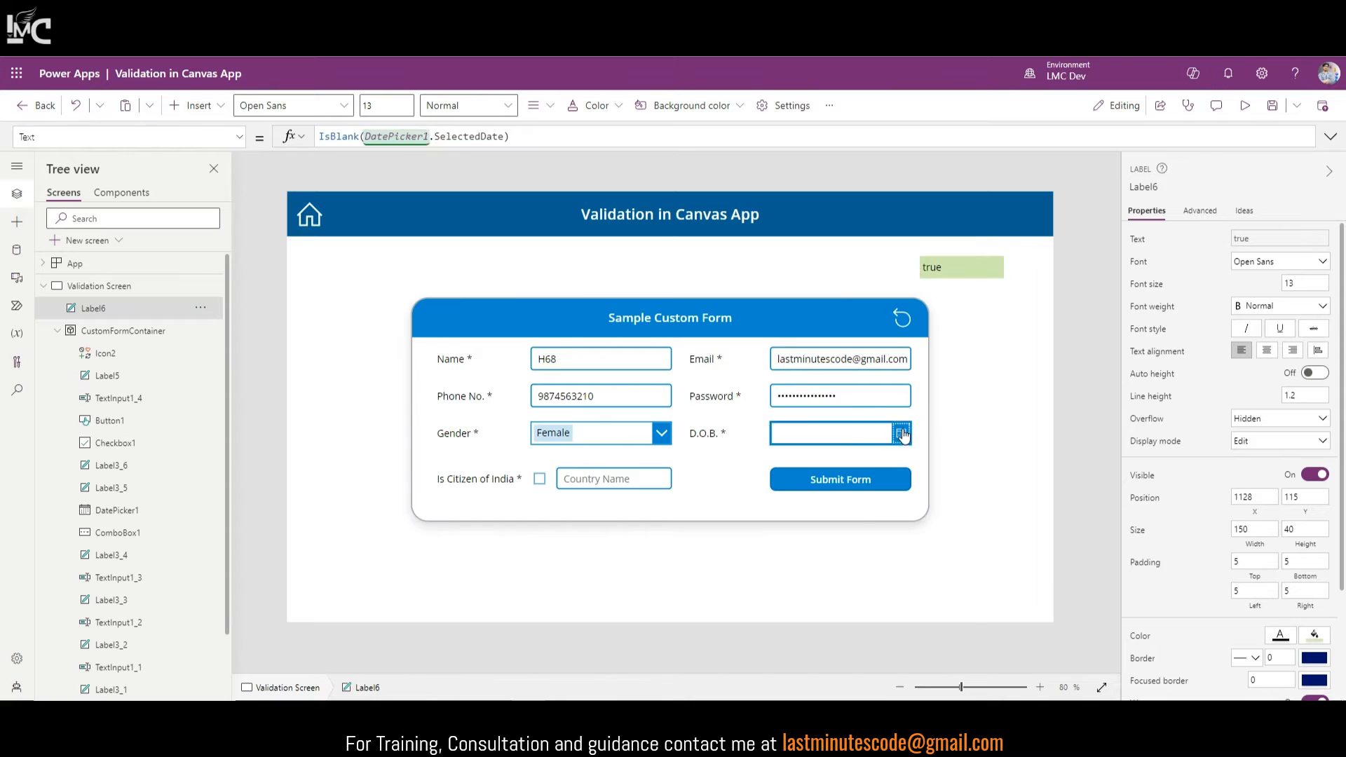
{"action": "left_click", "coordinate": [925, 503]}
{"action": "left_click", "coordinate": [894, 601]}
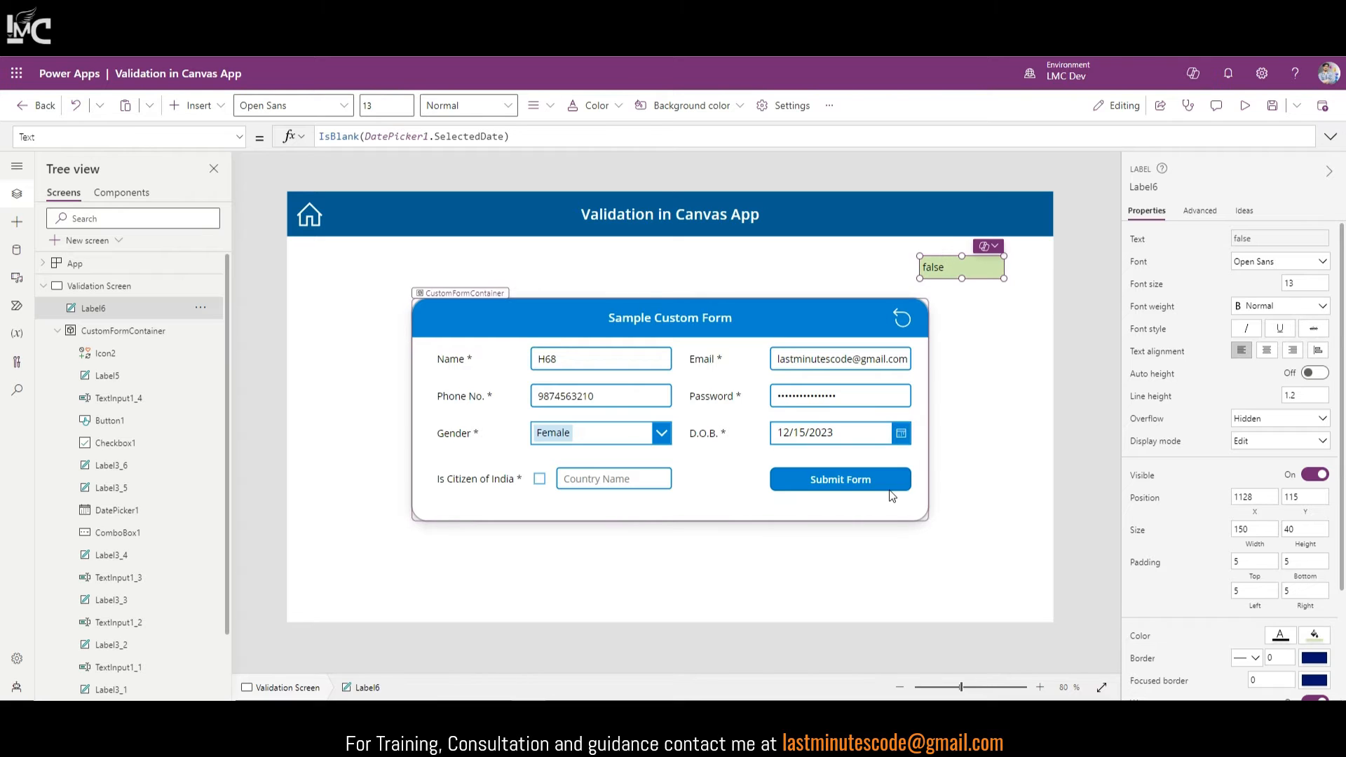
{"action": "left_click", "coordinate": [873, 480]}
{"action": "left_click", "coordinate": [1330, 136]}
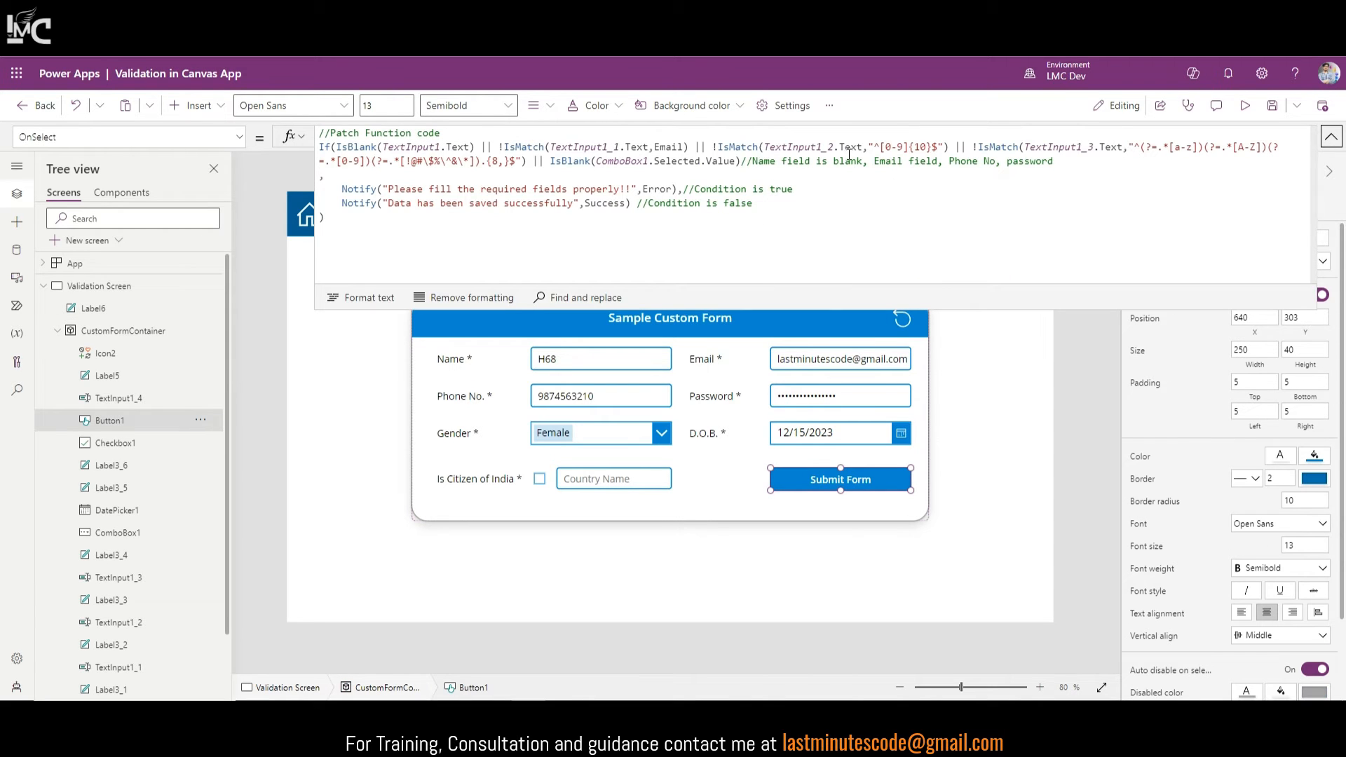
Step: Append || IsBlank(DatePicker1.SelectedDate) to Button1's OnSelect condition and add Gender, DOB to the comment
{"action": "left_click", "coordinate": [745, 162]}
{"action": "type", "text": "|| IsBlank(DatePicker1.SelectedDate)"}
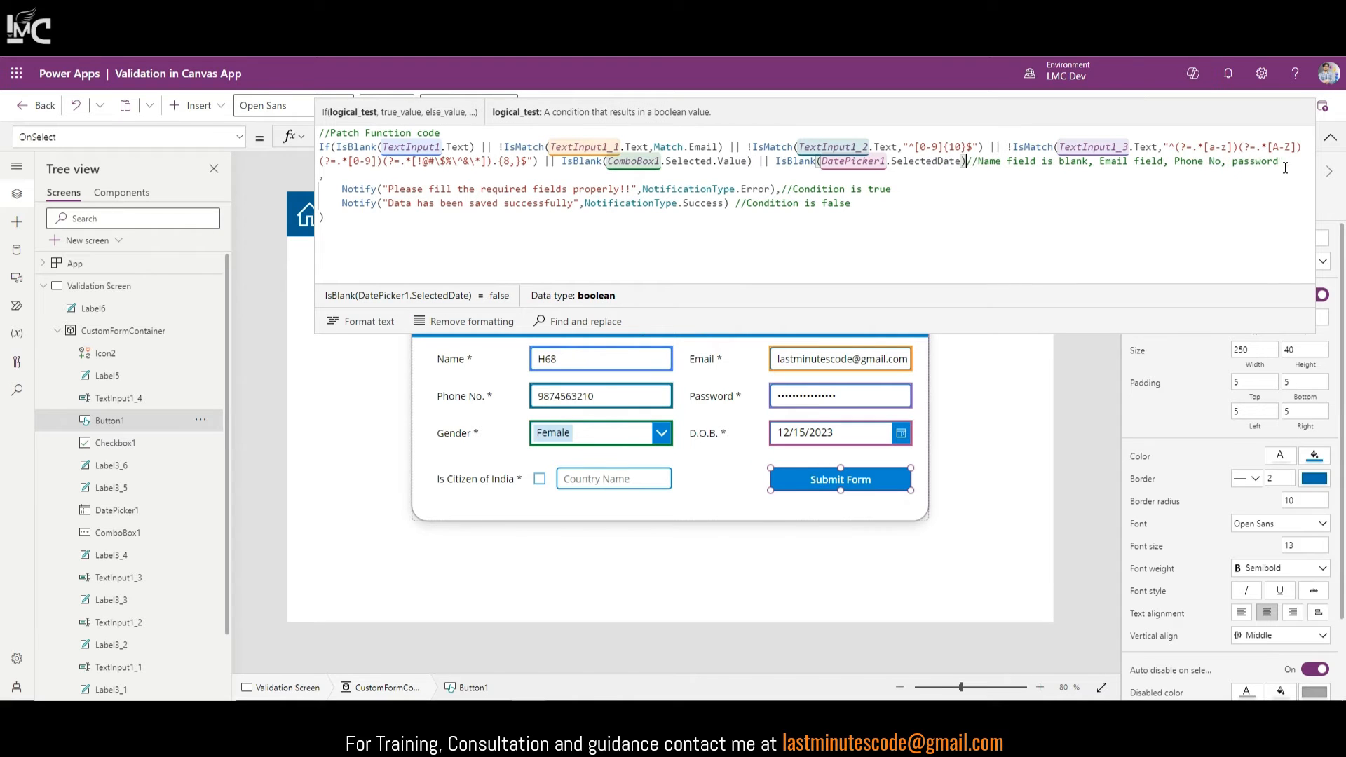
{"action": "type", "text": ","}
{"action": "type", "text": " Gender"}
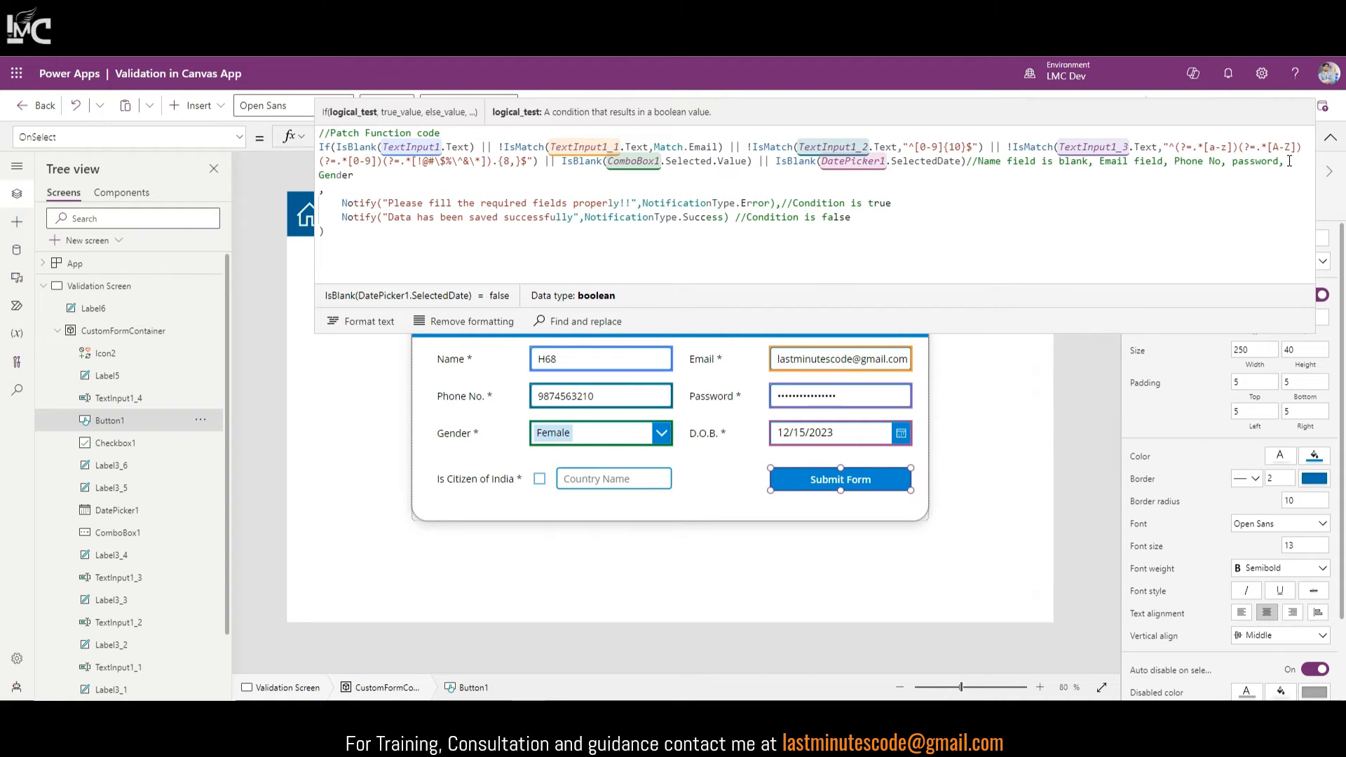
{"action": "type", "text": ", DOB"}
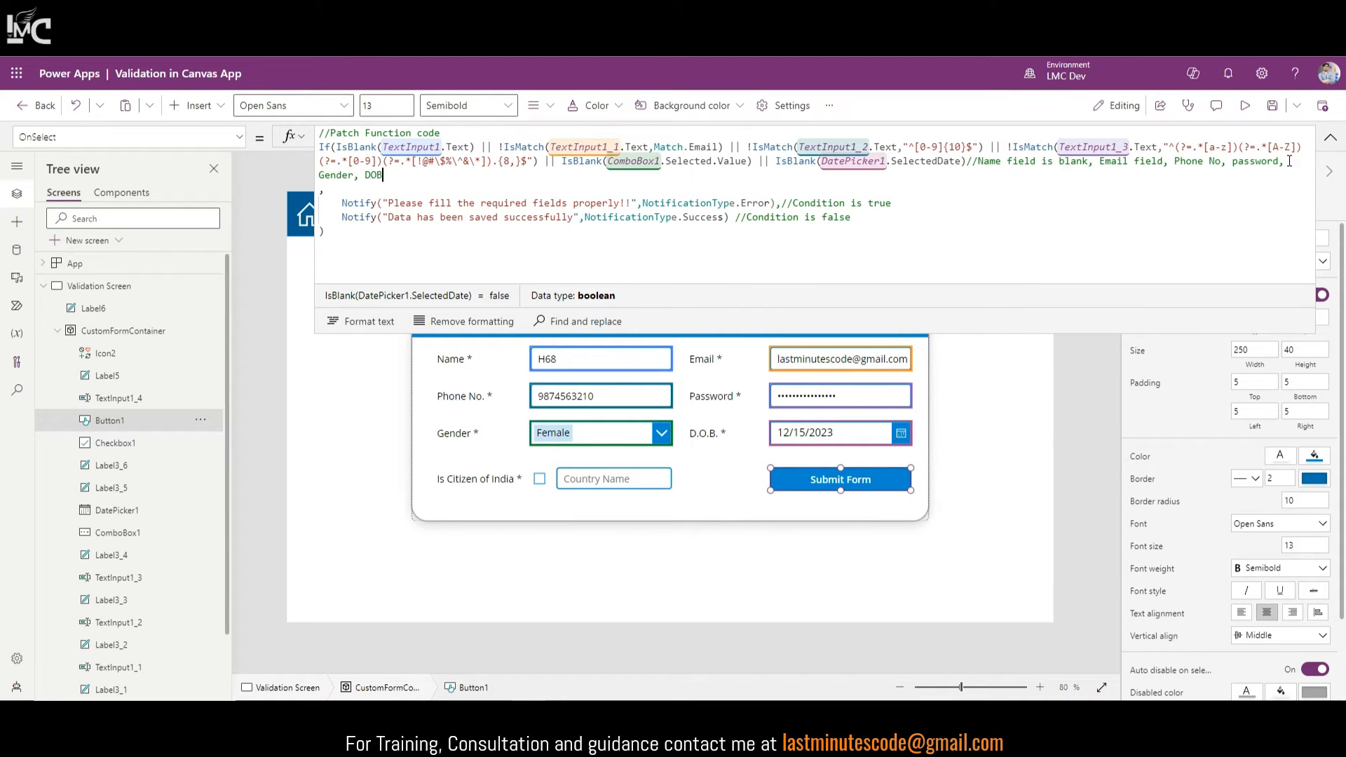
{"action": "left_click", "coordinate": [1330, 137]}
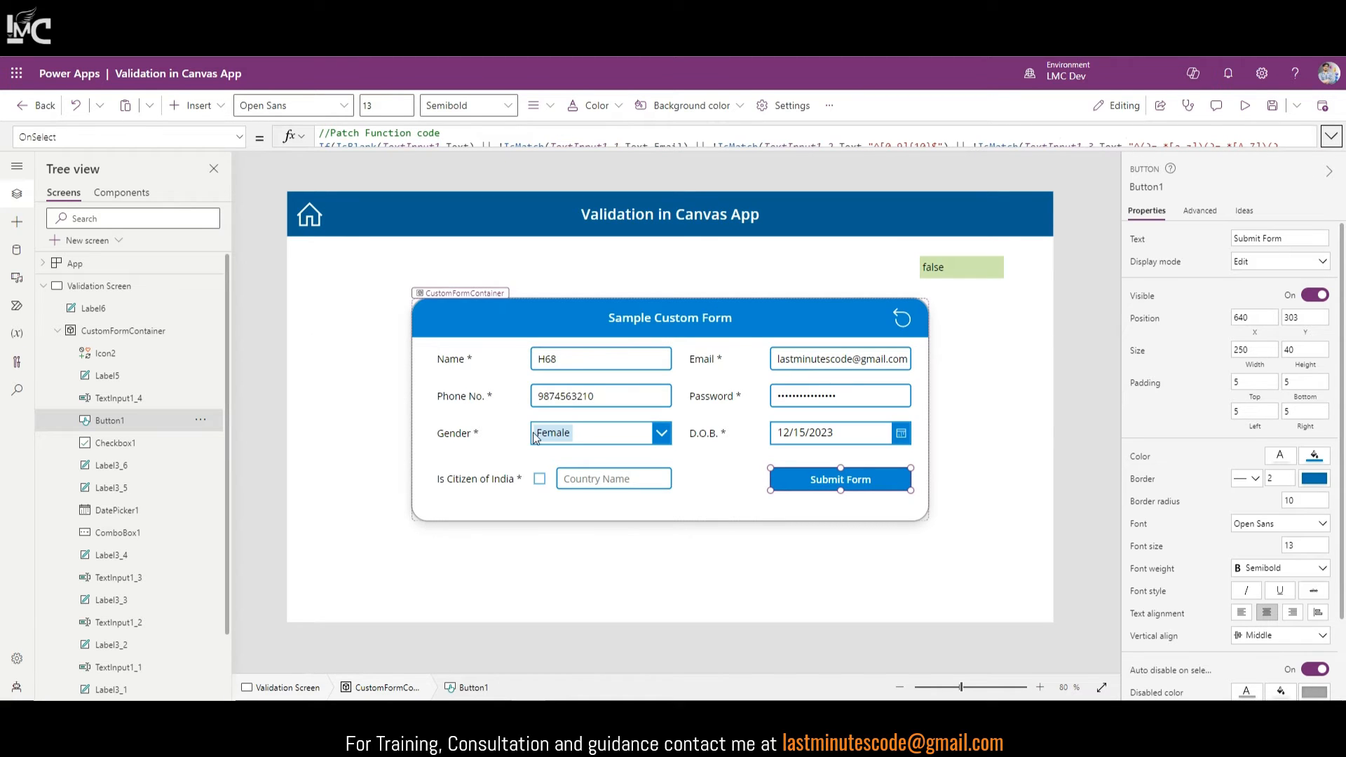
{"action": "key", "text": "alt"}
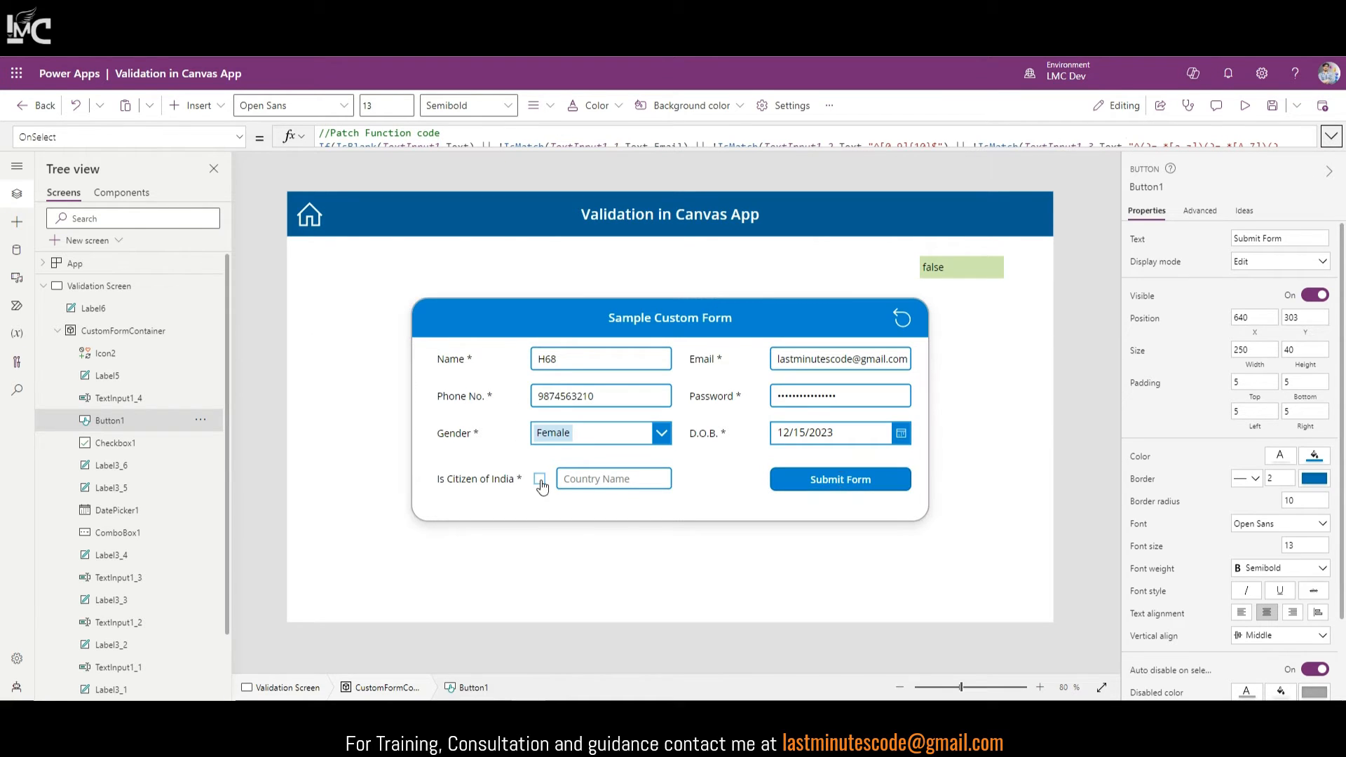
{"action": "left_click", "coordinate": [540, 481], "text": "alt"}
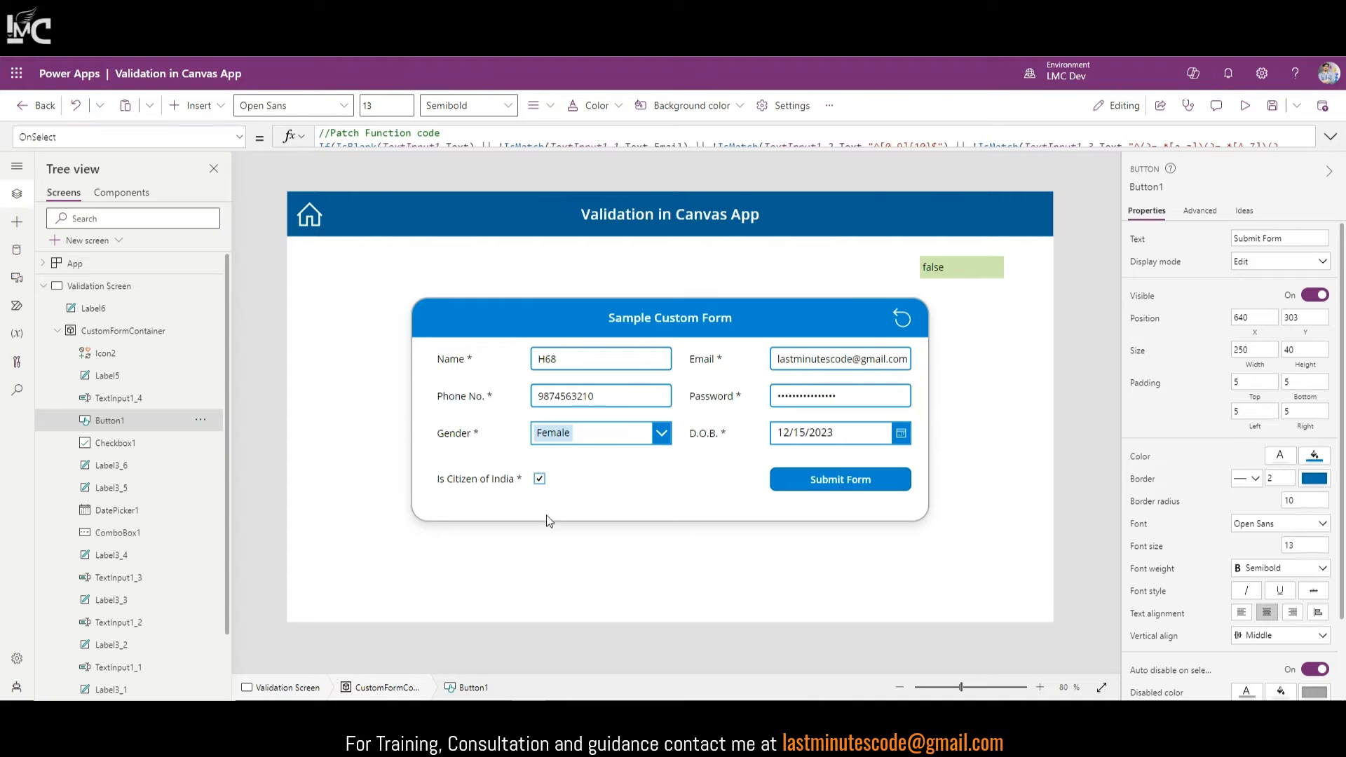
{"action": "left_click", "coordinate": [539, 480], "text": "alt"}
{"action": "left_click", "coordinate": [634, 479]}
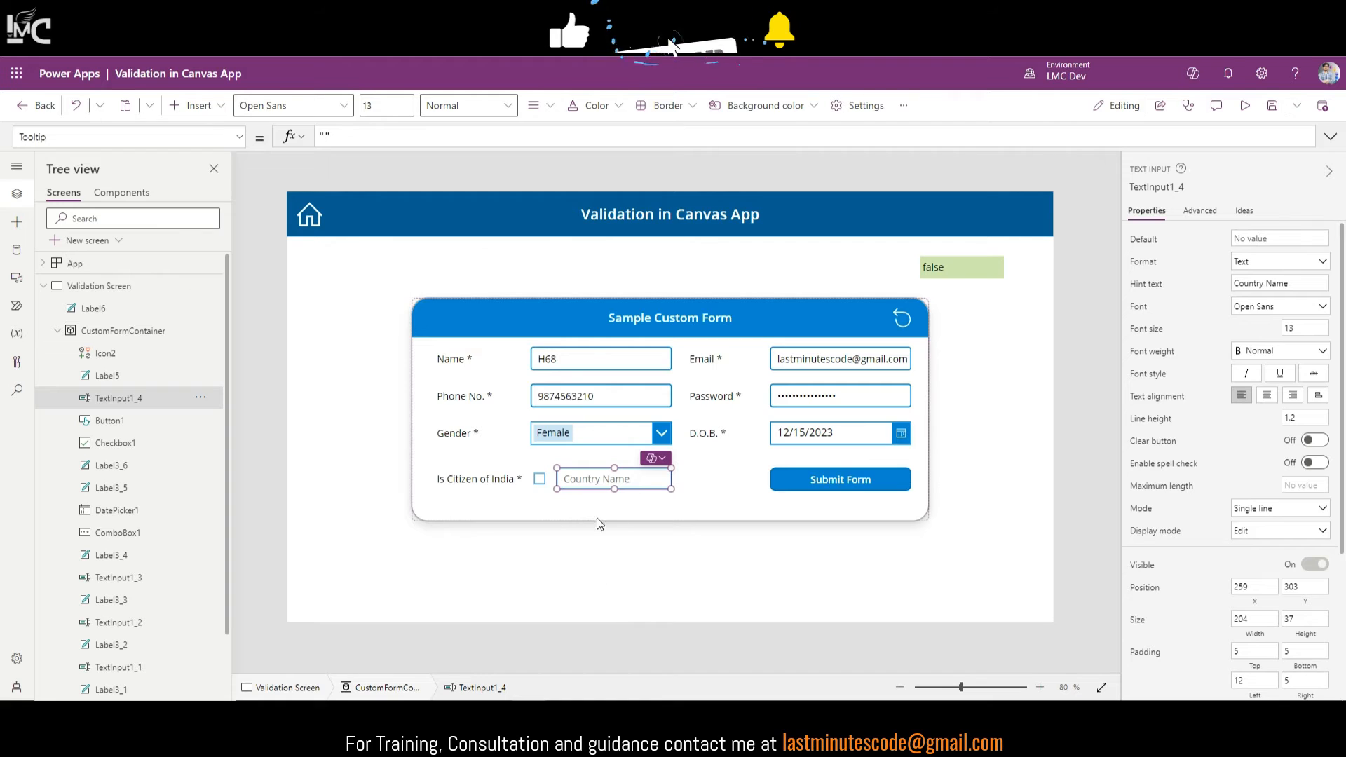
{"action": "left_click", "coordinate": [540, 482], "text": "alt"}
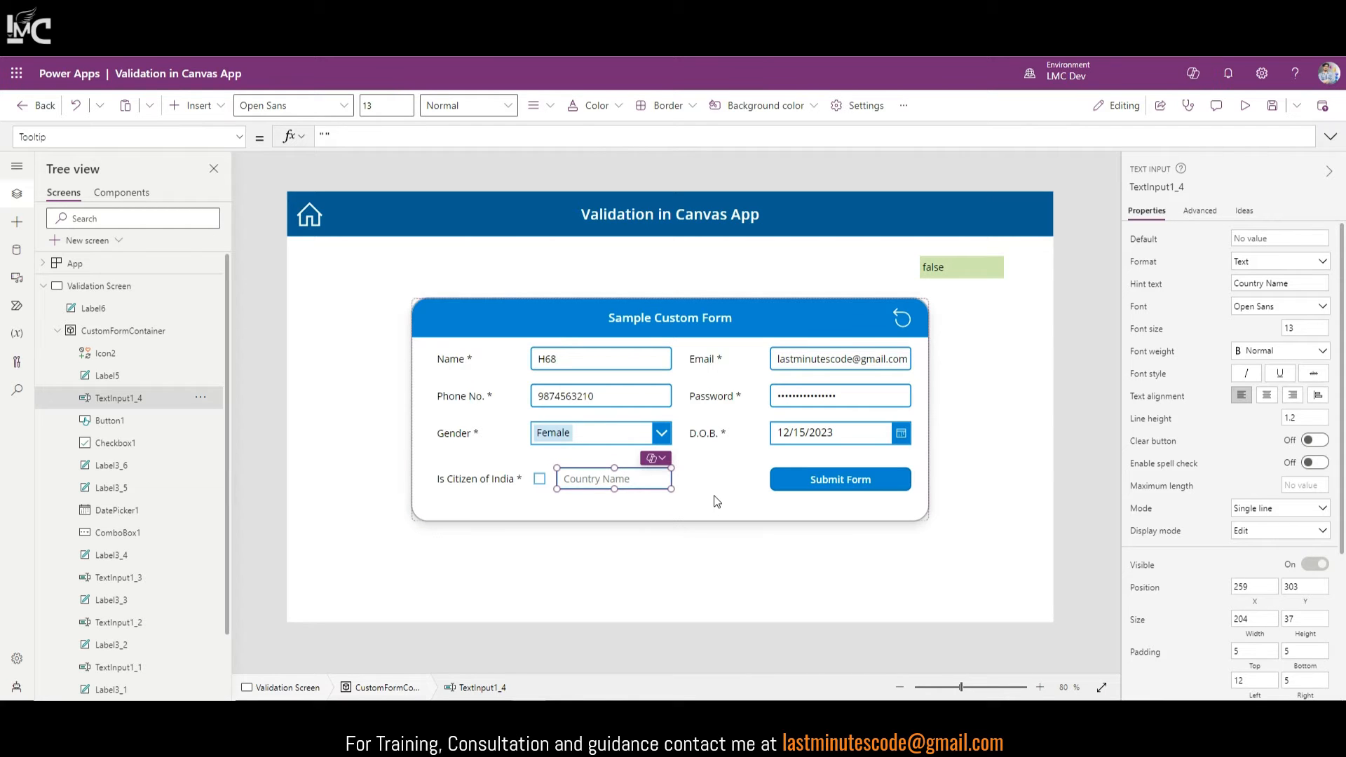
{"action": "left_click", "coordinate": [605, 477]}
{"action": "left_click", "coordinate": [604, 477]}
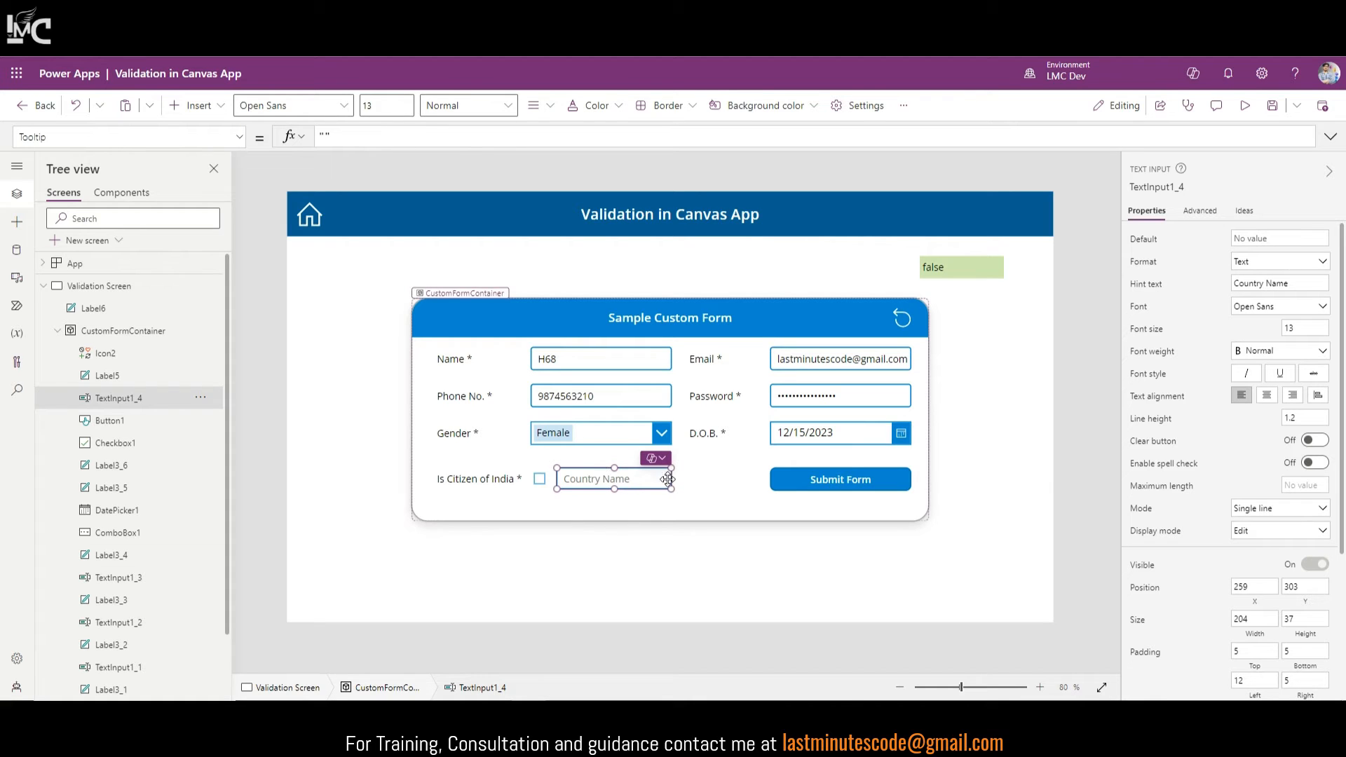
{"action": "left_click", "coordinate": [540, 481], "text": "alt"}
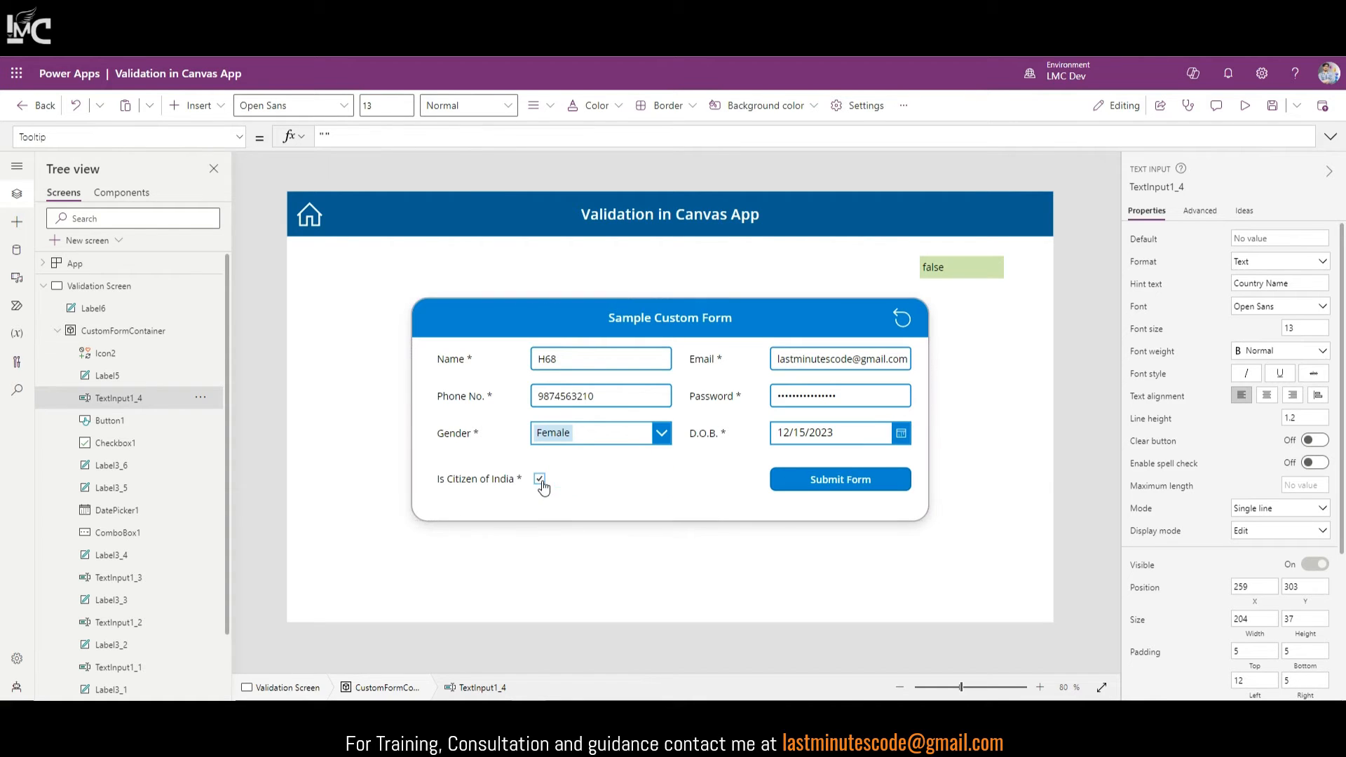
{"action": "left_click", "coordinate": [529, 505]}
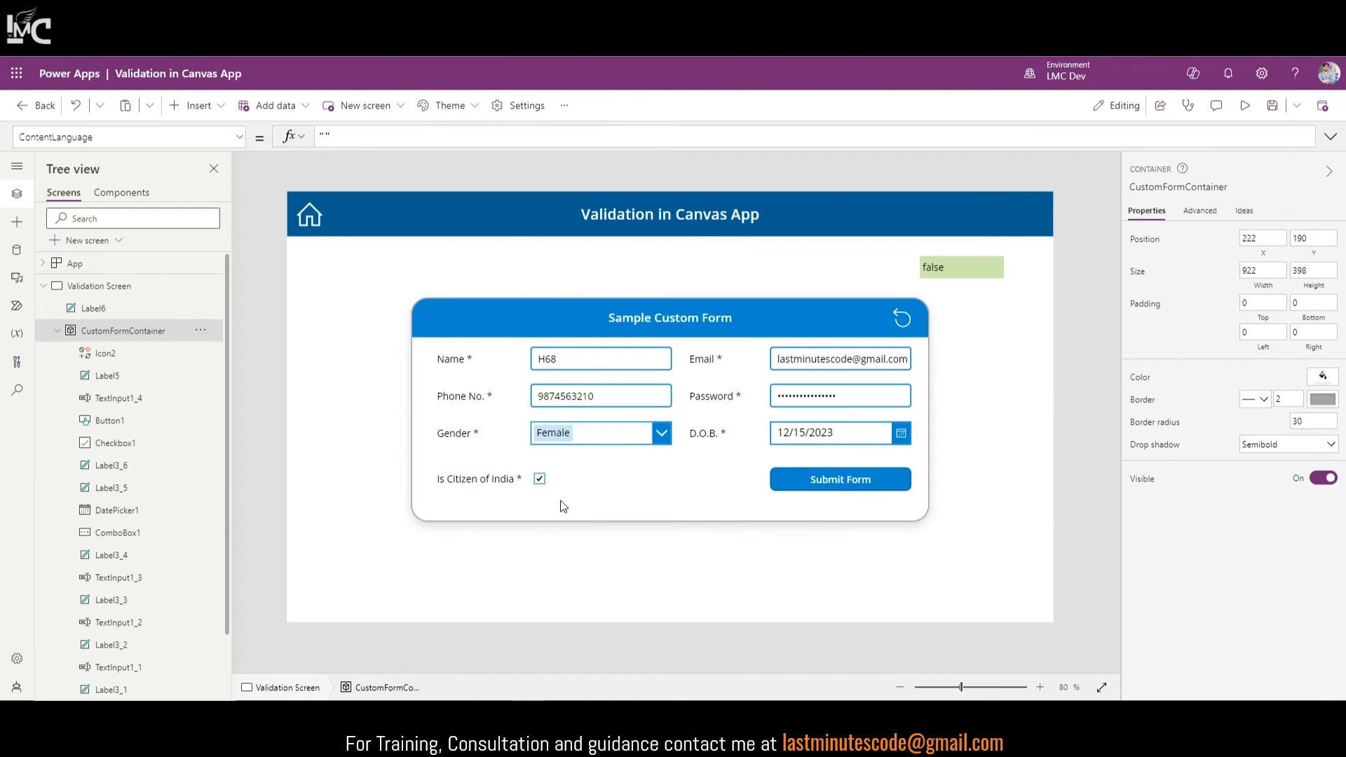
{"action": "left_click", "coordinate": [542, 481], "text": "alt"}
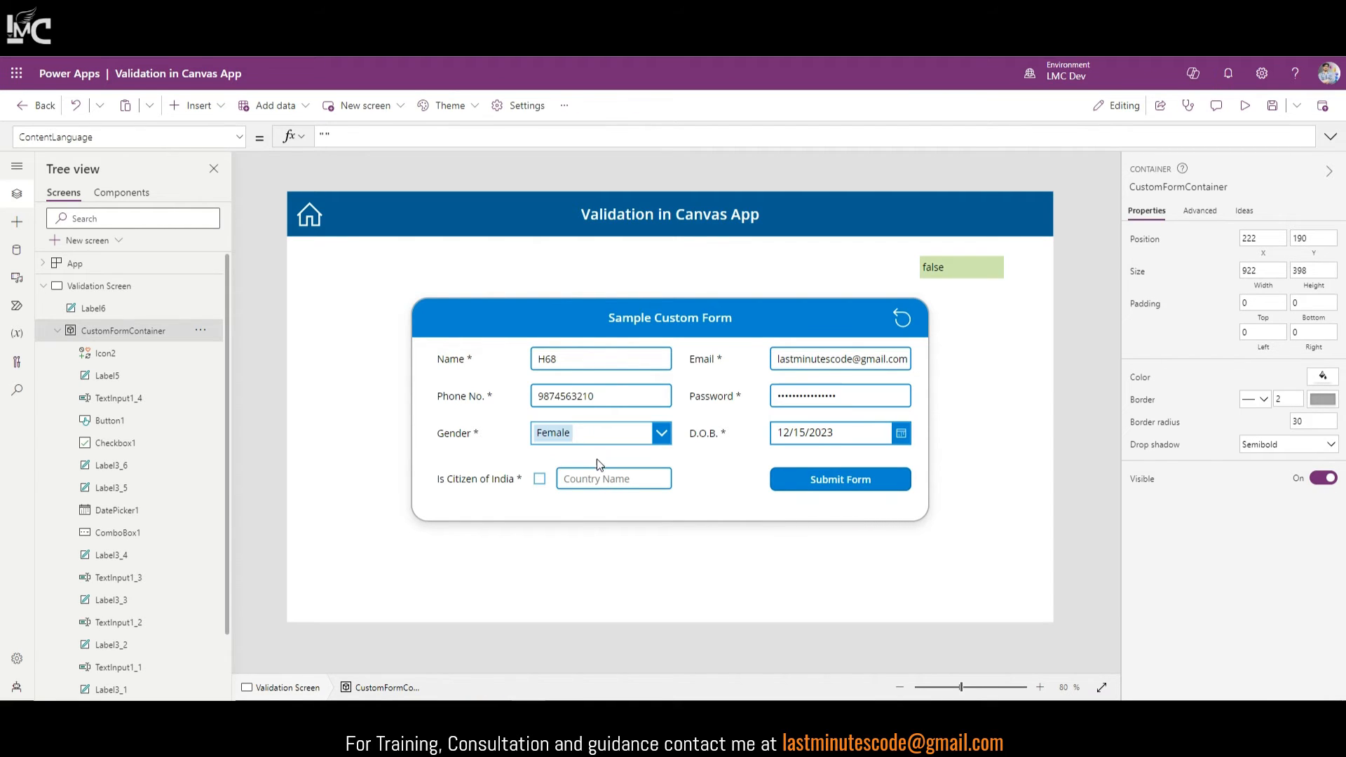
{"action": "left_click", "coordinate": [873, 479]}
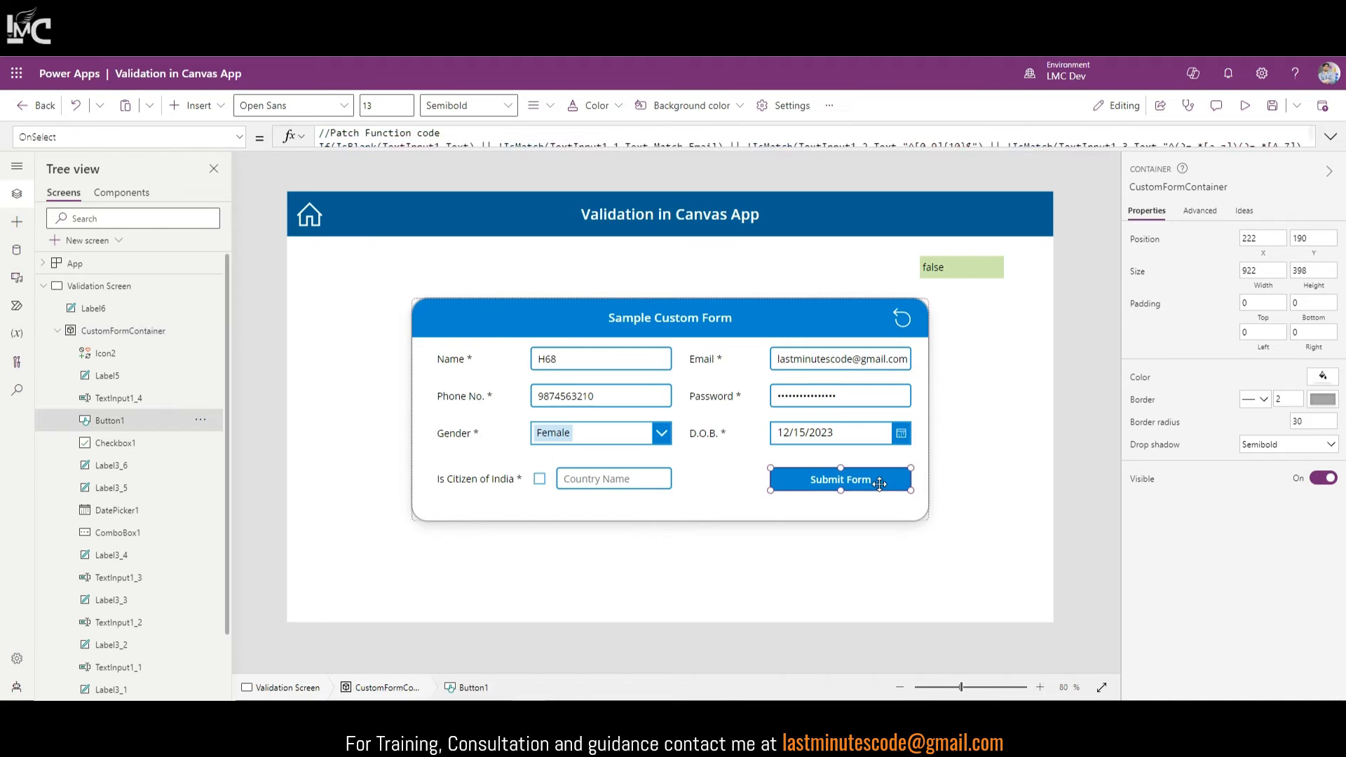
Step: Review Button1's validation code, then select Label6 and start rewriting its Text formula
{"action": "left_click", "coordinate": [1330, 140]}
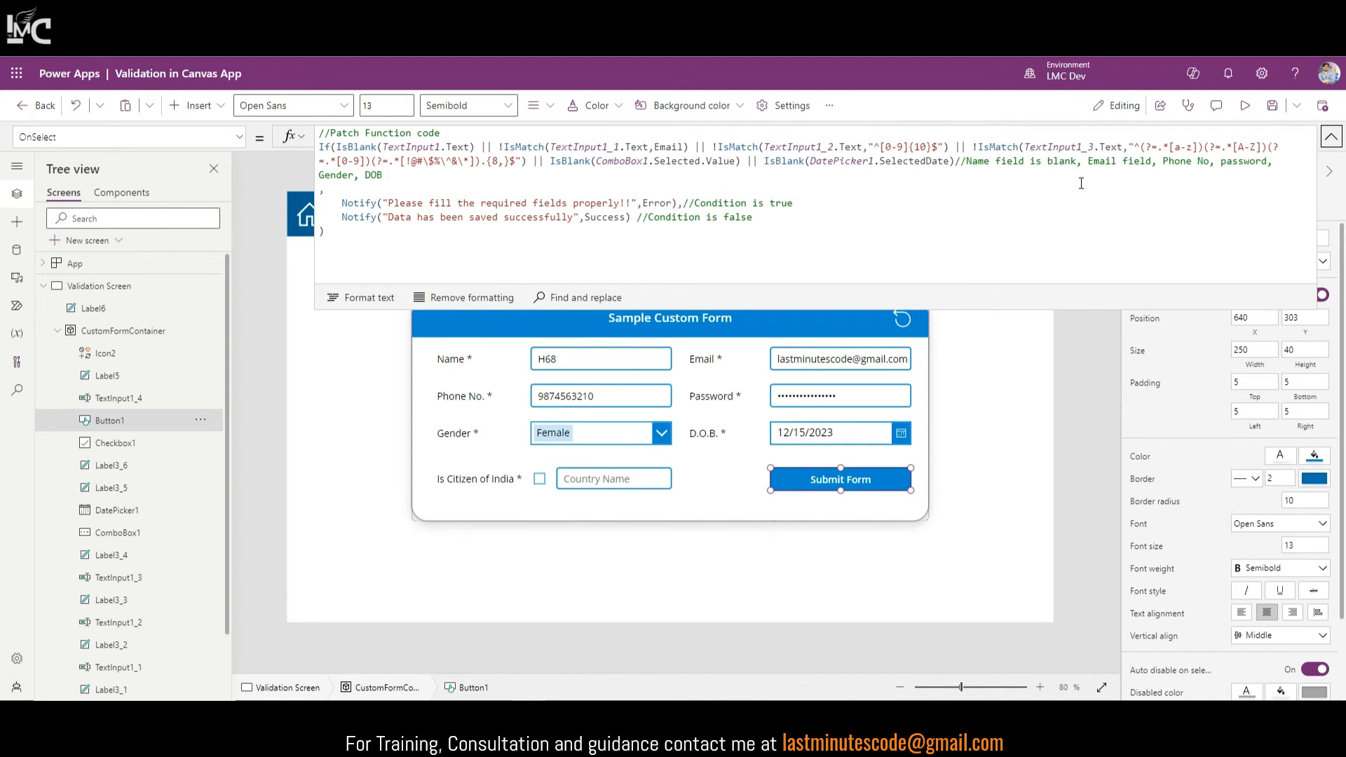
{"action": "left_click", "coordinate": [955, 160]}
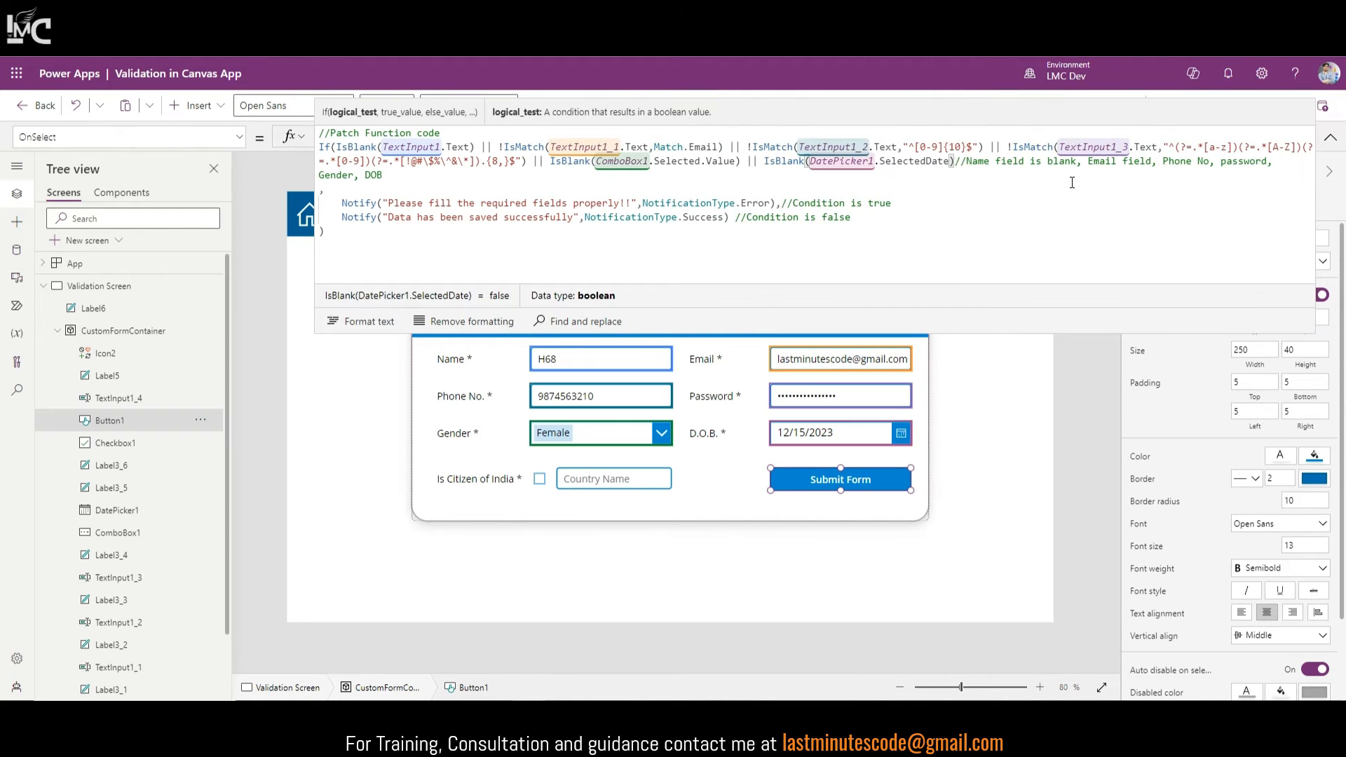
{"action": "left_click", "coordinate": [1331, 138]}
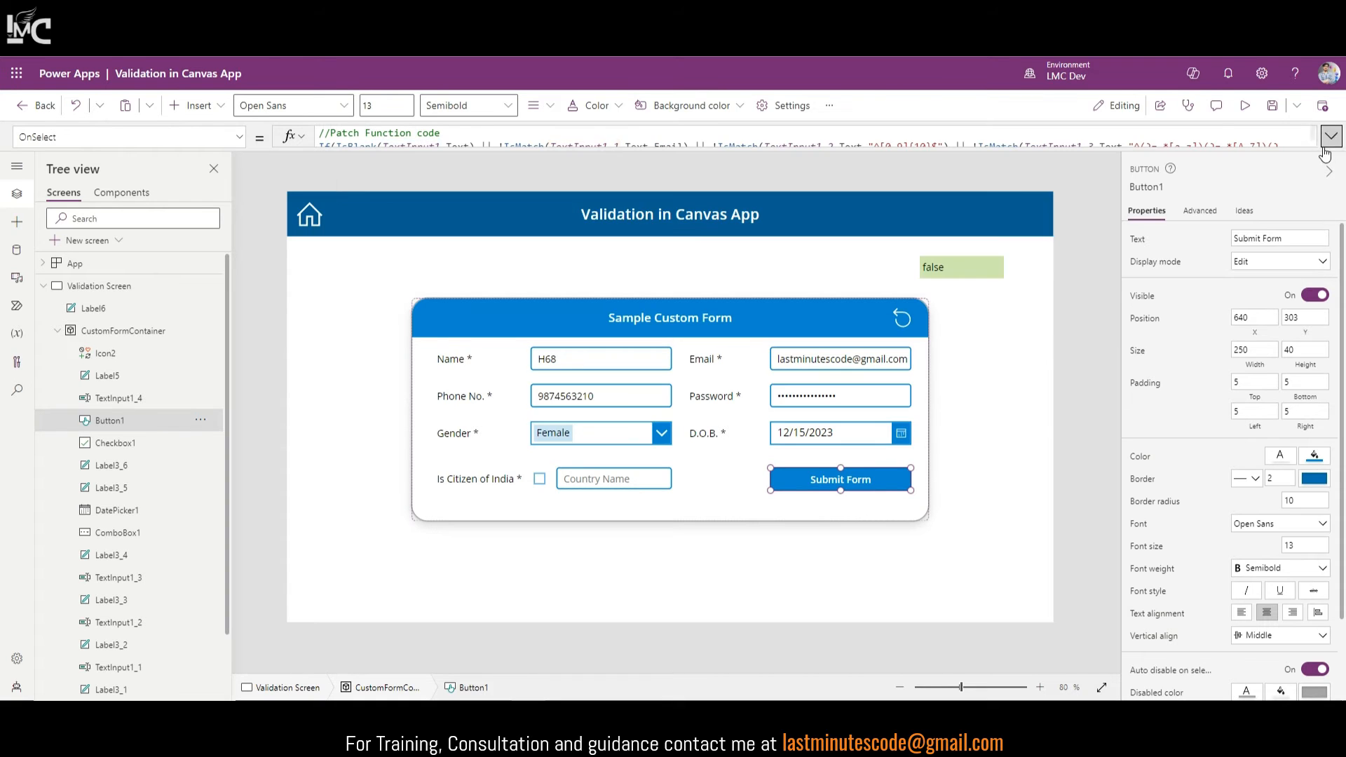
{"action": "left_click", "coordinate": [958, 273]}
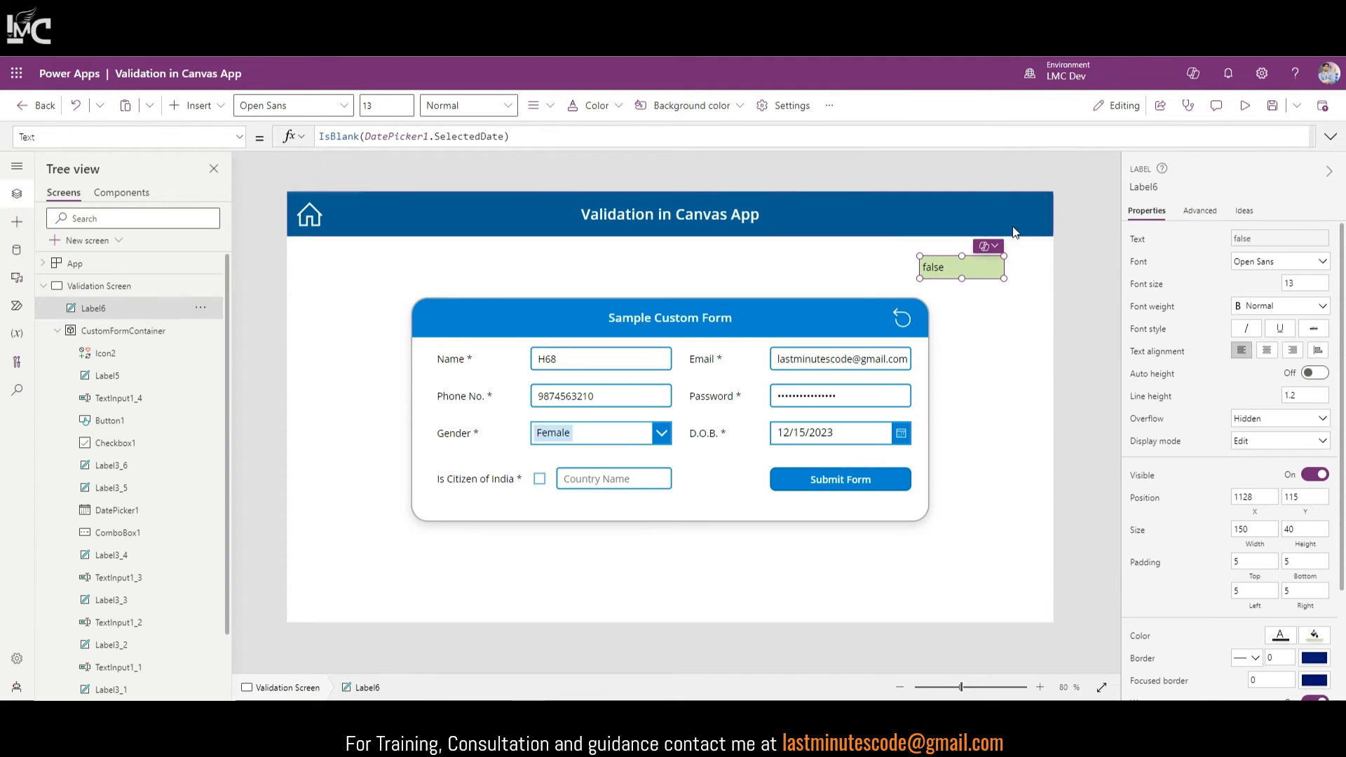
{"action": "left_click", "coordinate": [528, 138]}
{"action": "key", "text": "ctrl+a"}
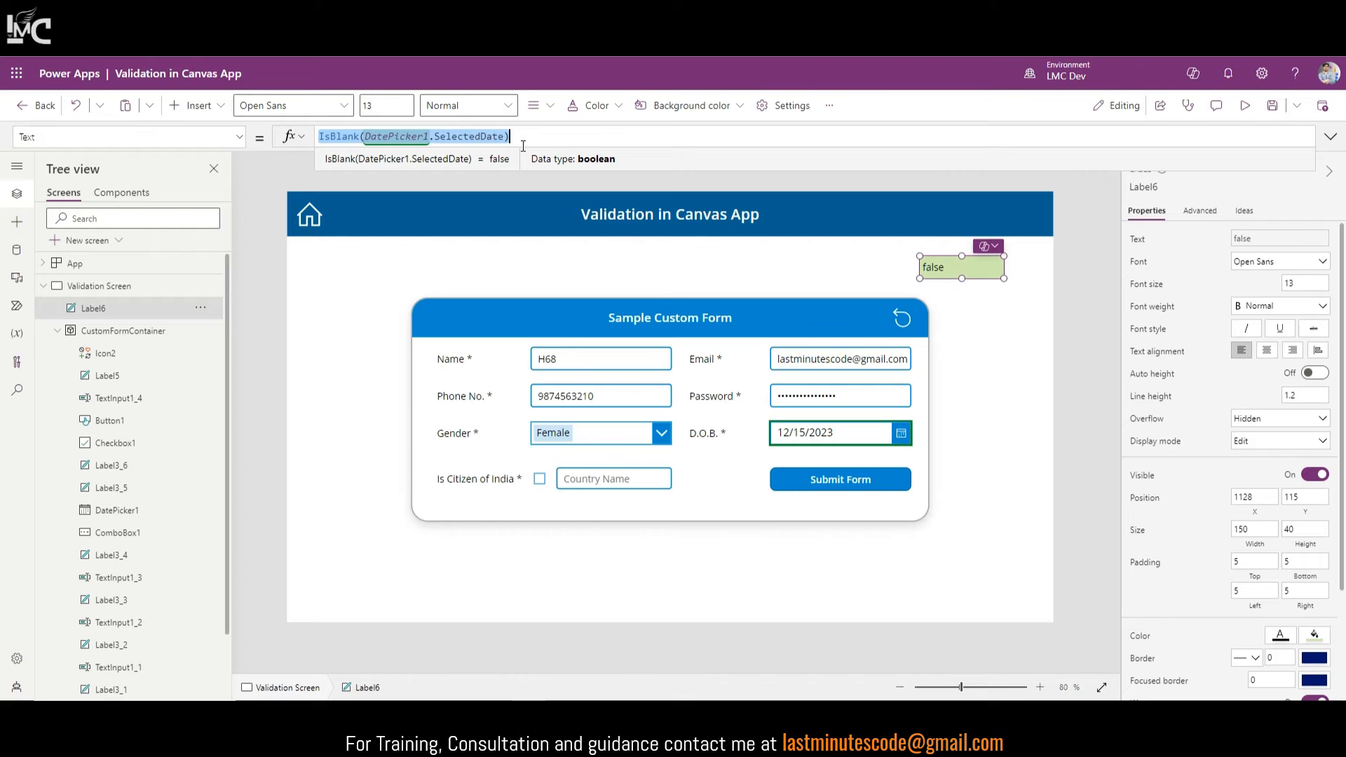
{"action": "type", "text": "If("}
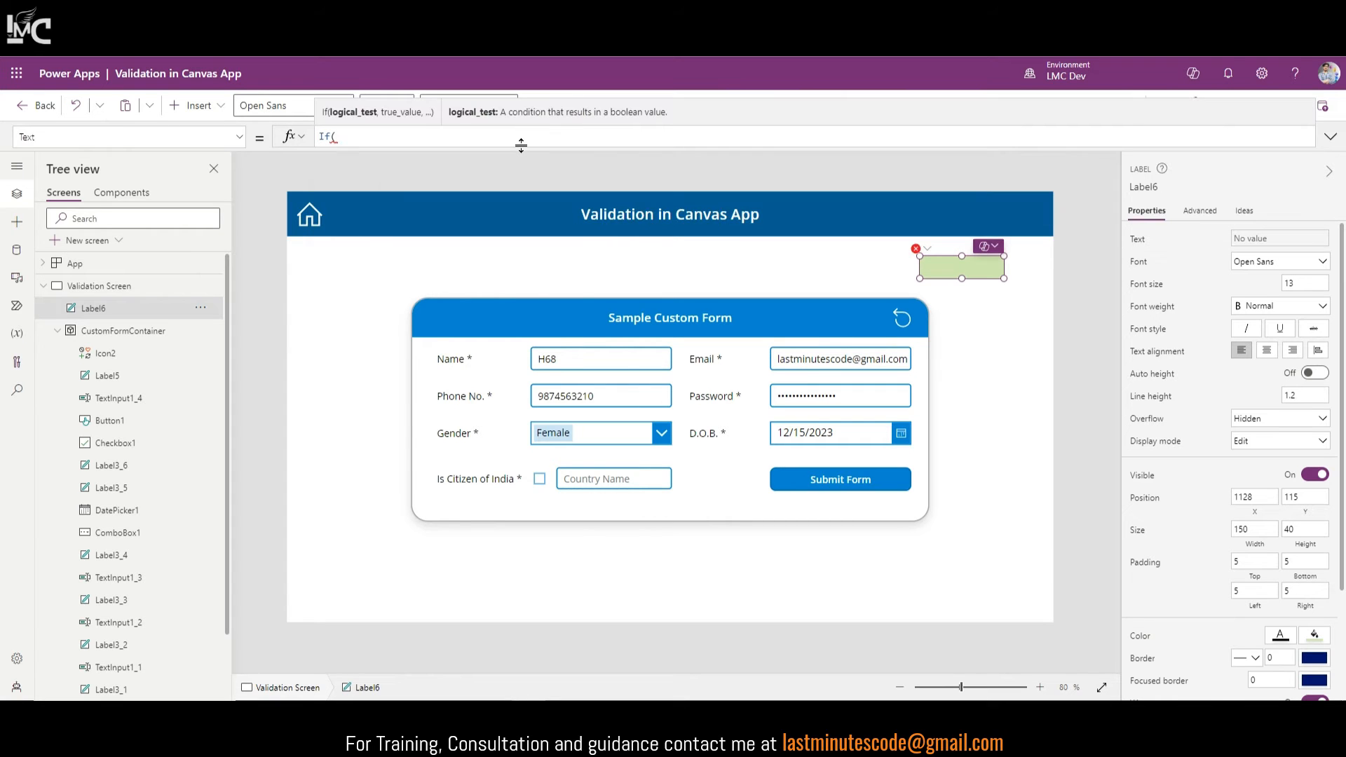
Step: Copy the citizen checkbox's name and set Label6's Text to Checkbox1.Value
{"action": "left_click", "coordinate": [540, 479]}
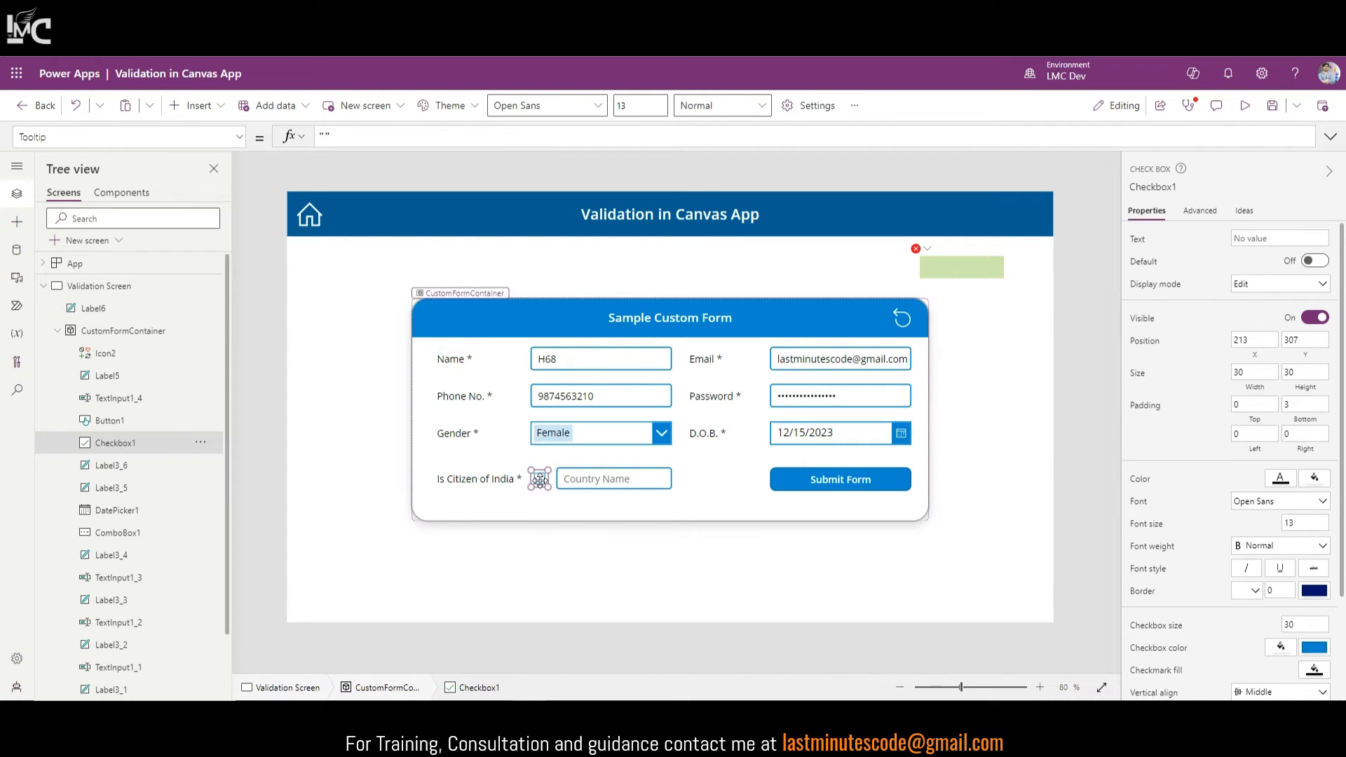
{"action": "left_click", "coordinate": [1172, 186]}
{"action": "key", "text": "ctrl+c"}
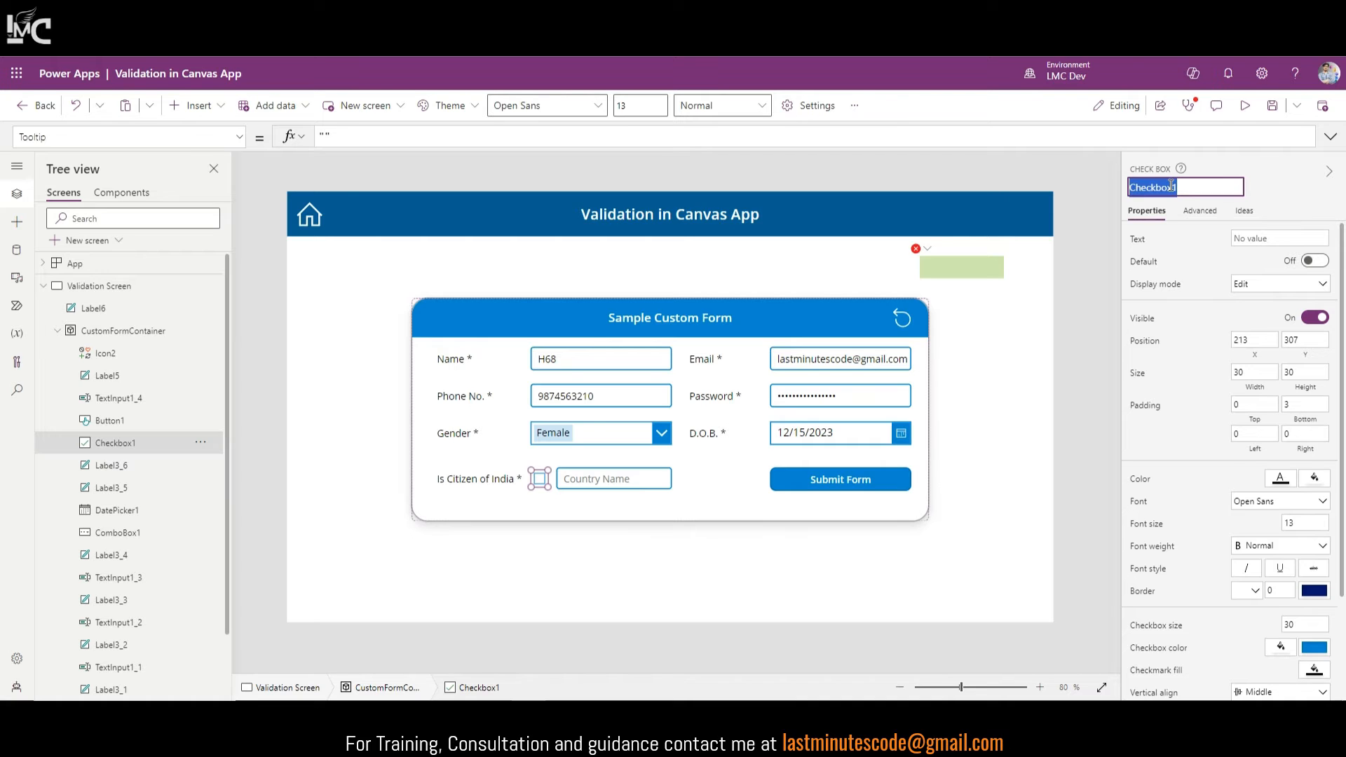
{"action": "left_click", "coordinate": [940, 267]}
{"action": "left_click", "coordinate": [498, 132]}
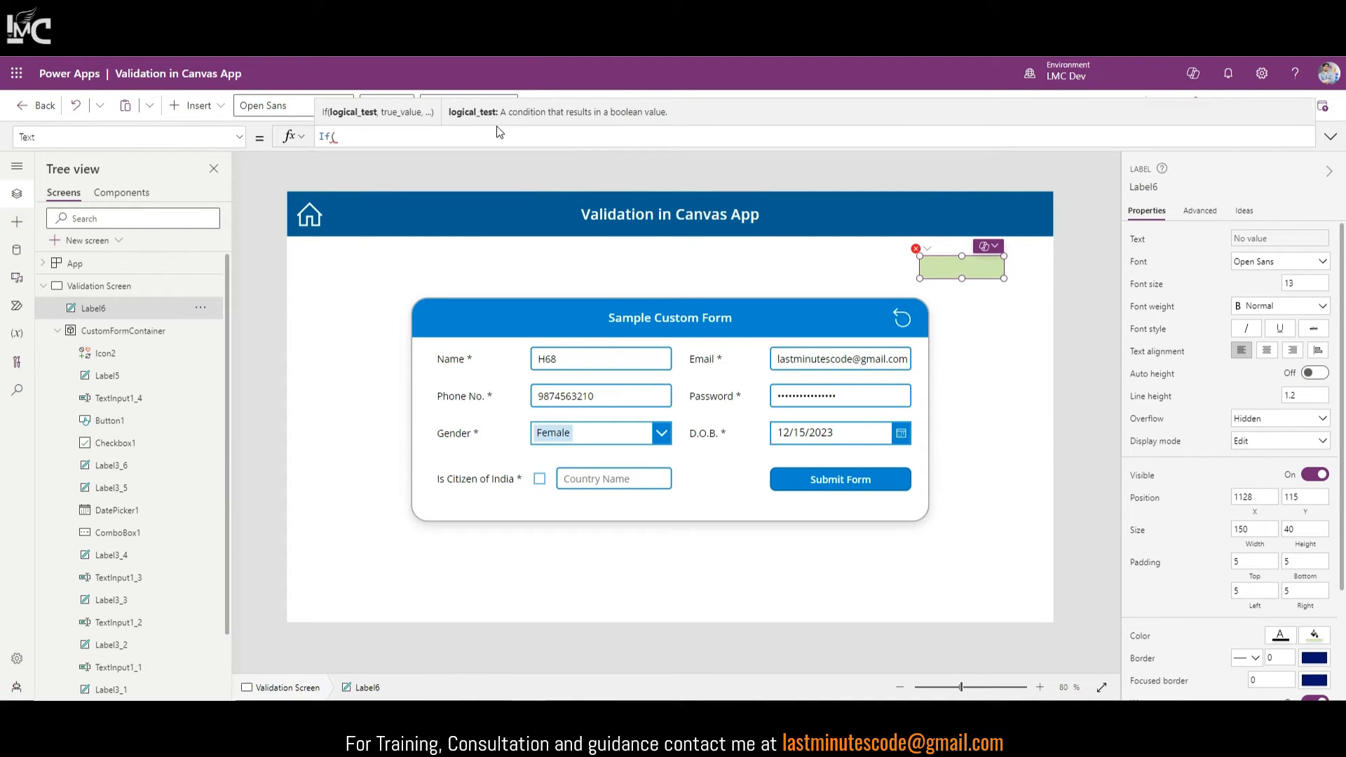
{"action": "key", "text": "ctrl+a"}
{"action": "key", "text": "ctrl+v"}
{"action": "type", "text": ".Value"}
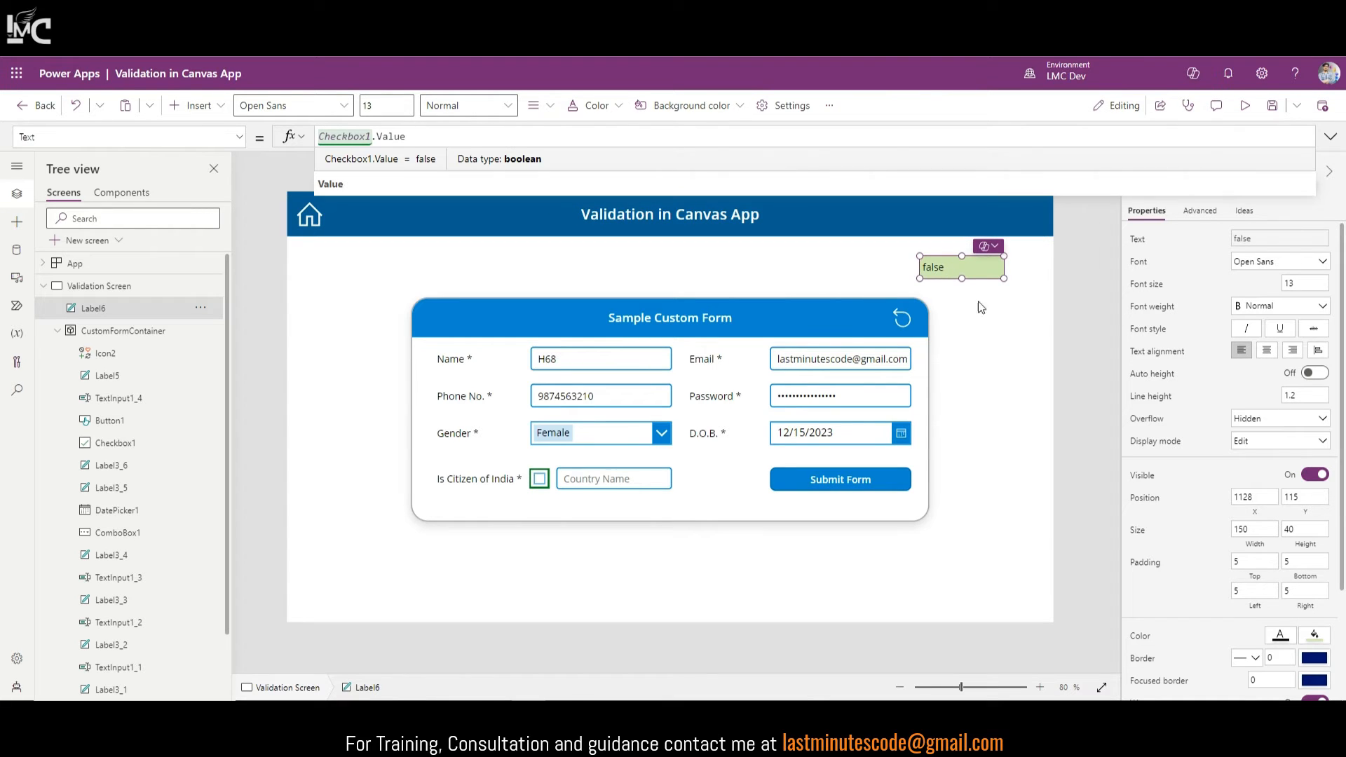
Step: Toggle Is Citizen of India on and off twice to confirm Label6 reads true and false
{"action": "left_click", "coordinate": [539, 484], "text": "alt"}
{"action": "left_click", "coordinate": [539, 484], "text": "alt"}
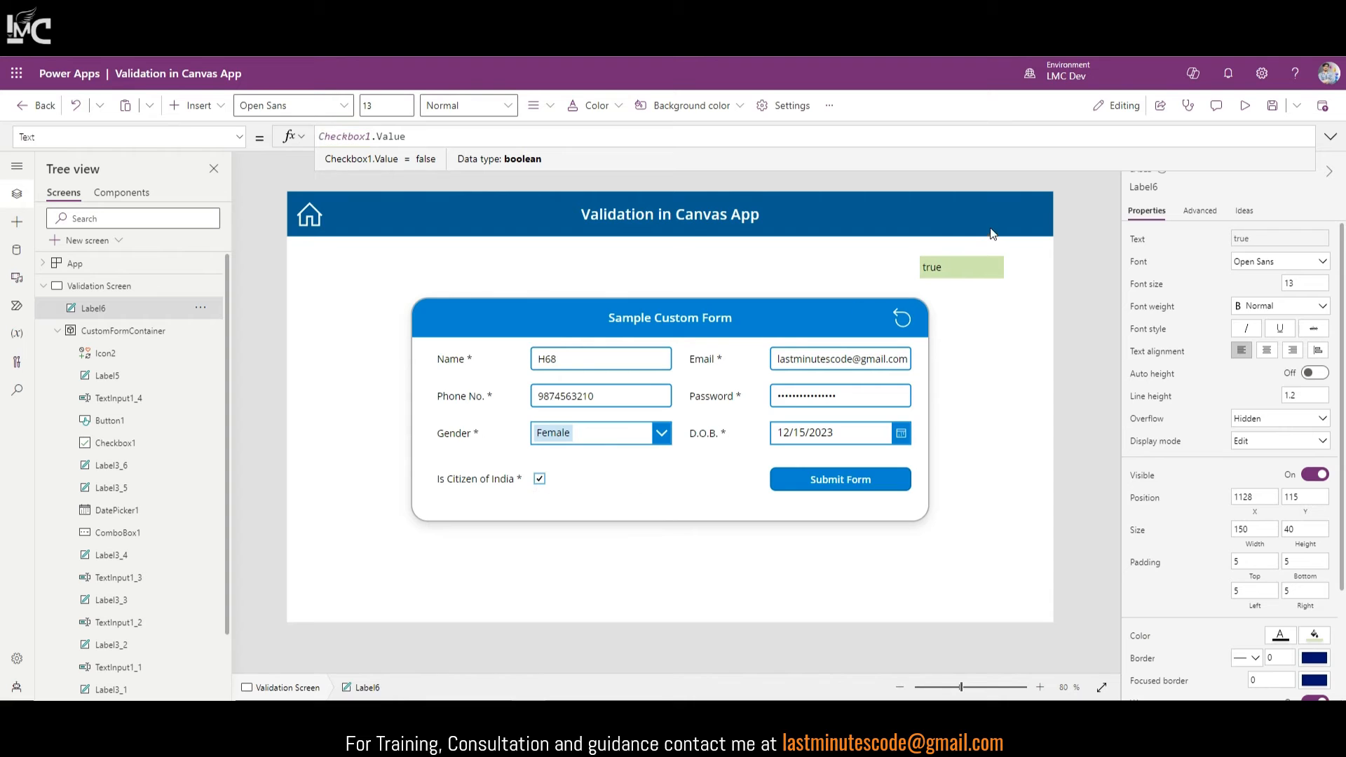
{"action": "left_click", "coordinate": [554, 479], "text": "alt"}
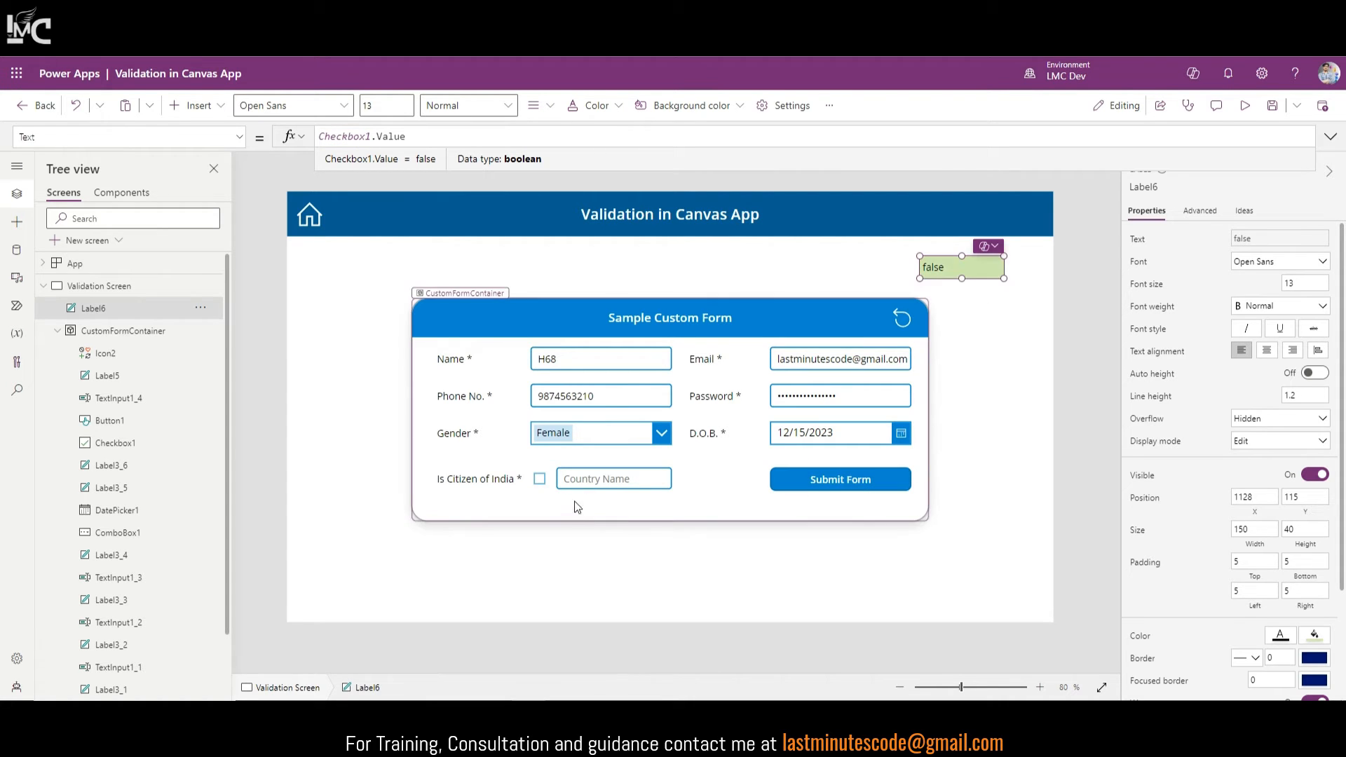
{"action": "left_click", "coordinate": [538, 485], "text": "alt"}
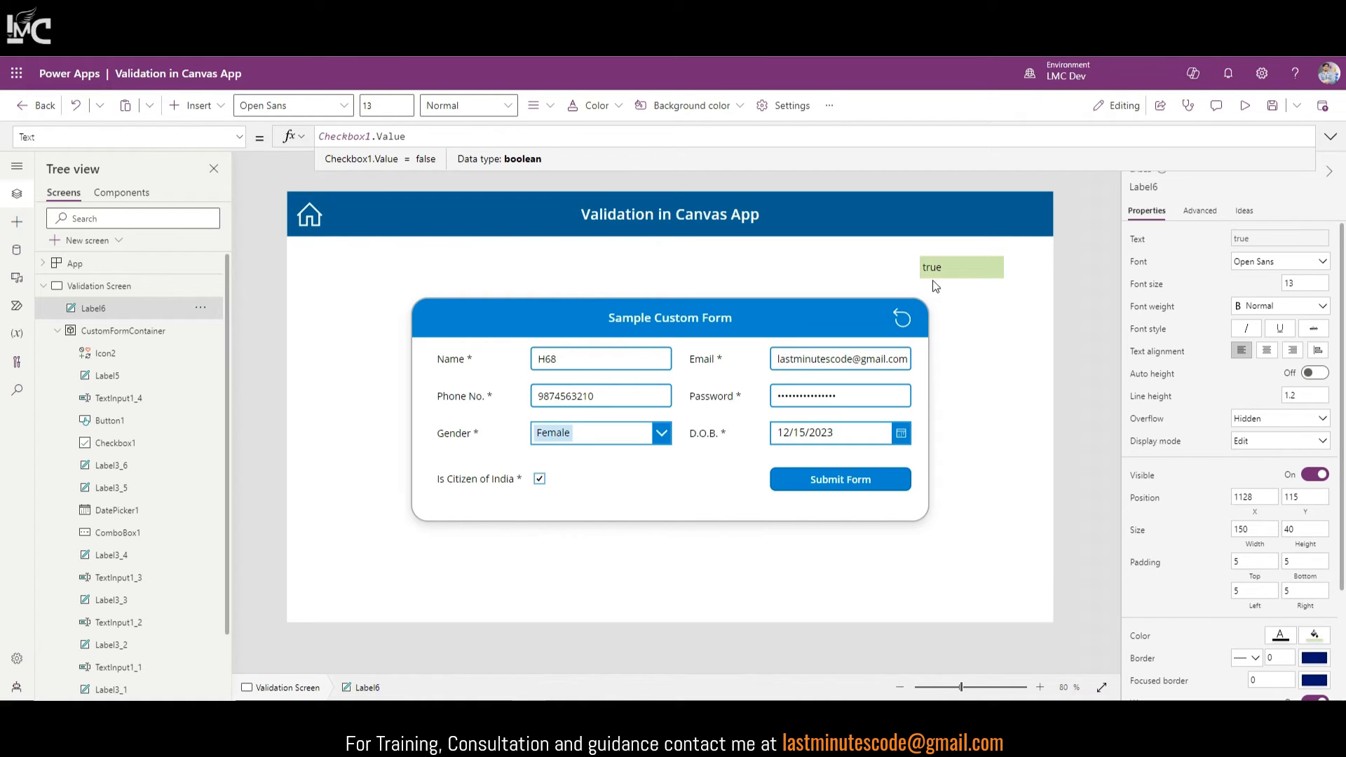
{"action": "left_click", "coordinate": [540, 479], "text": "alt"}
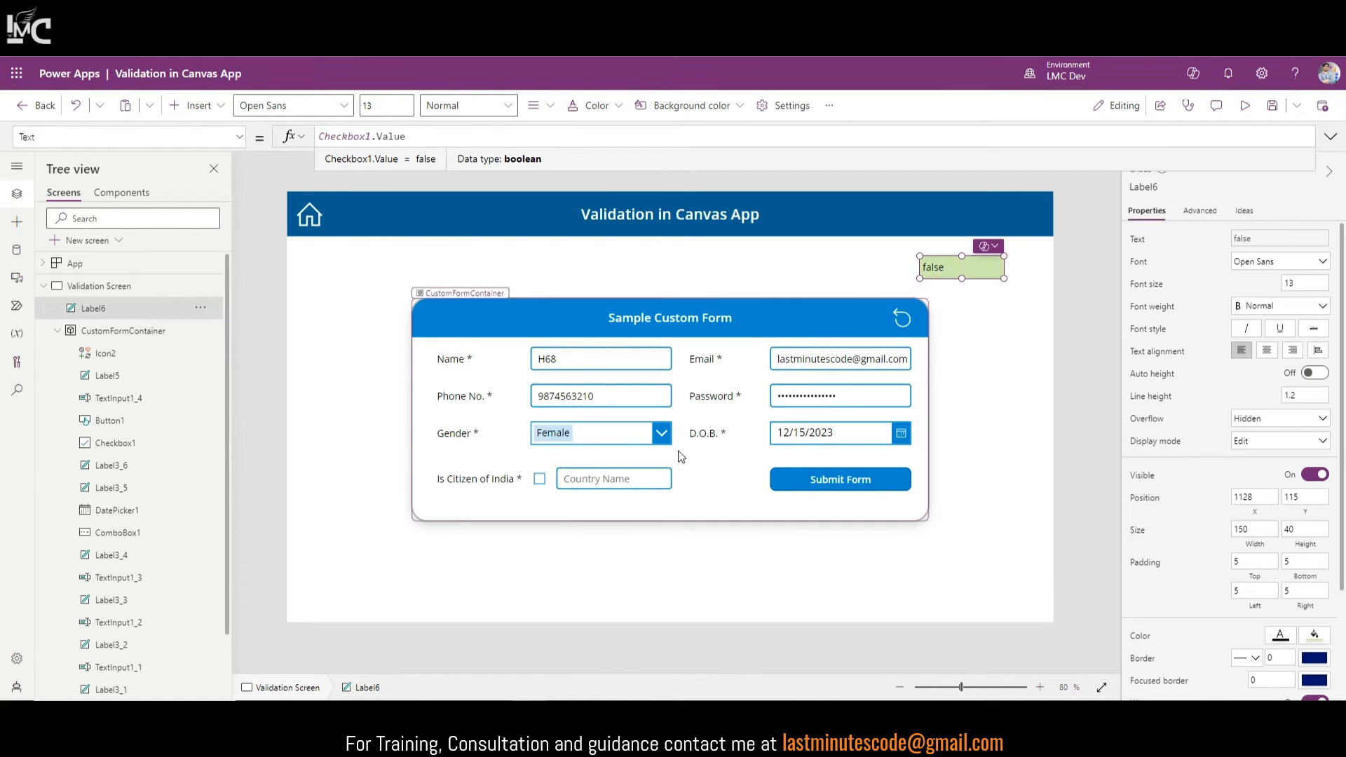
{"action": "double_click", "coordinate": [324, 136]}
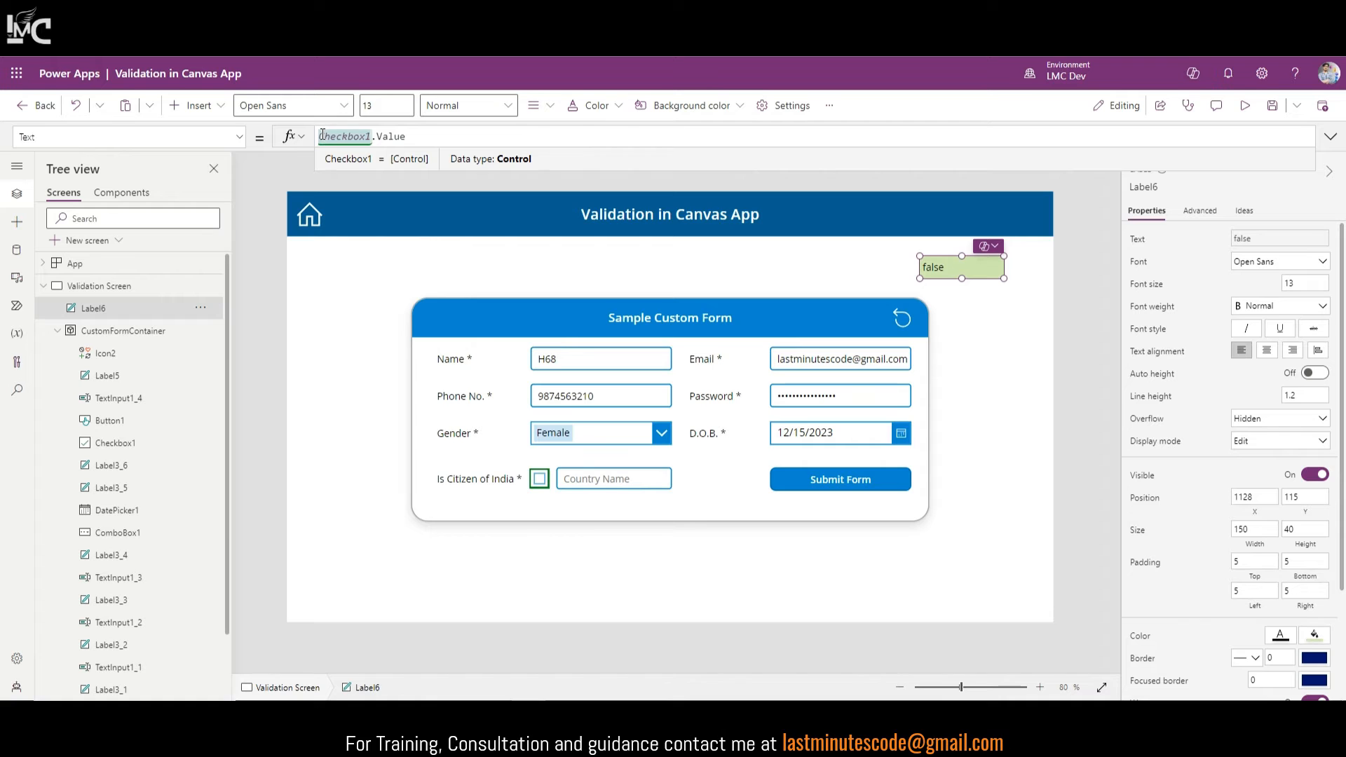
Step: Wrap Label6's formula as If(Checkbox1.Value, name1, name2) with two sample names, then toggle the checkbox to test
{"action": "type", "text": "If("}
{"action": "left_click", "coordinate": [436, 147]}
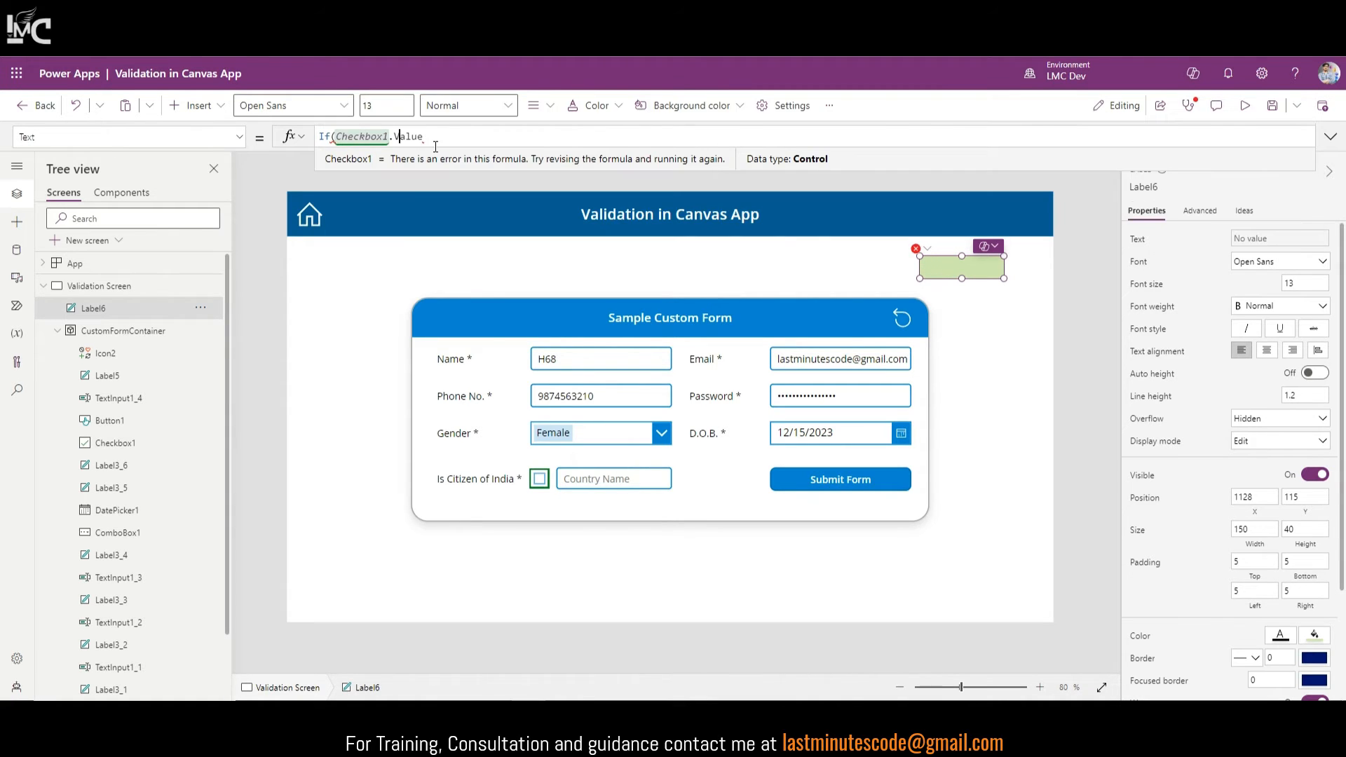
{"action": "type", "text": ".\""}
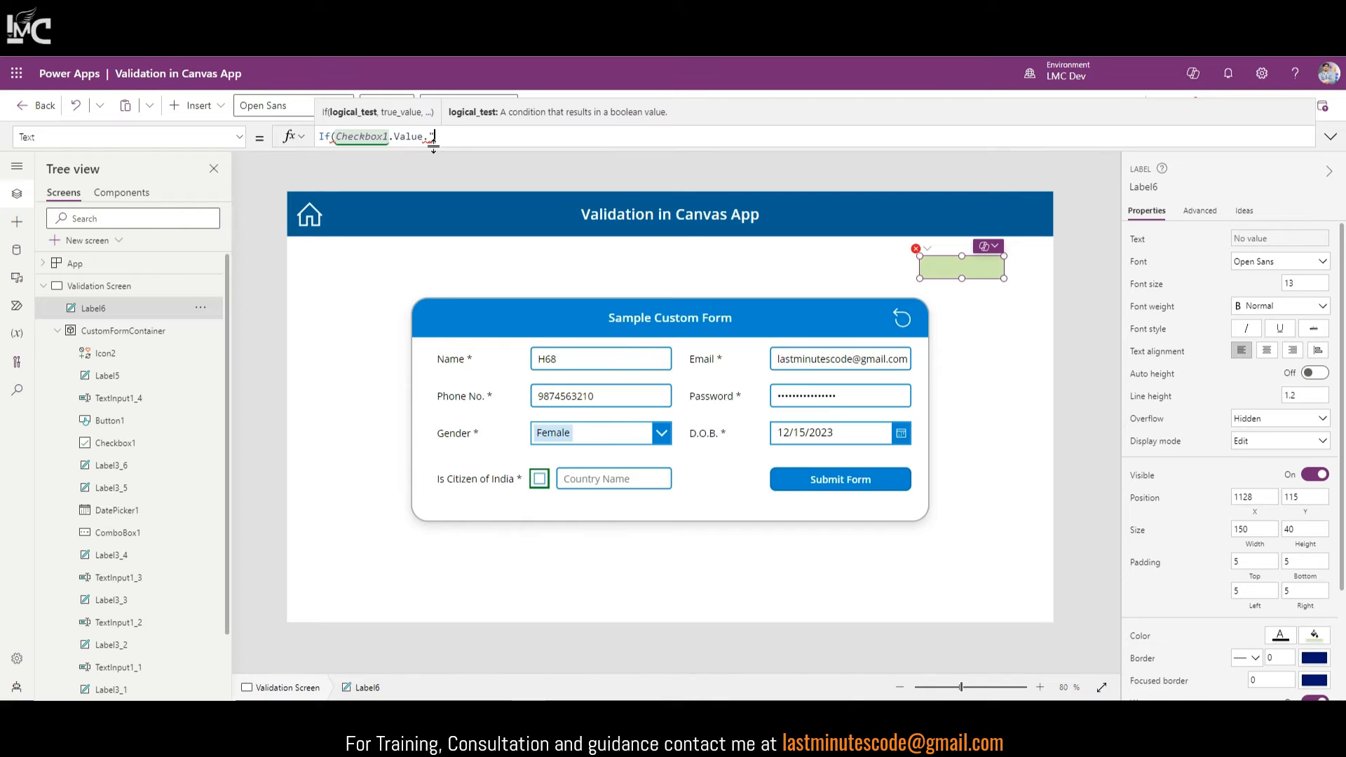
{"action": "type", "text": "Vinay\",\""}
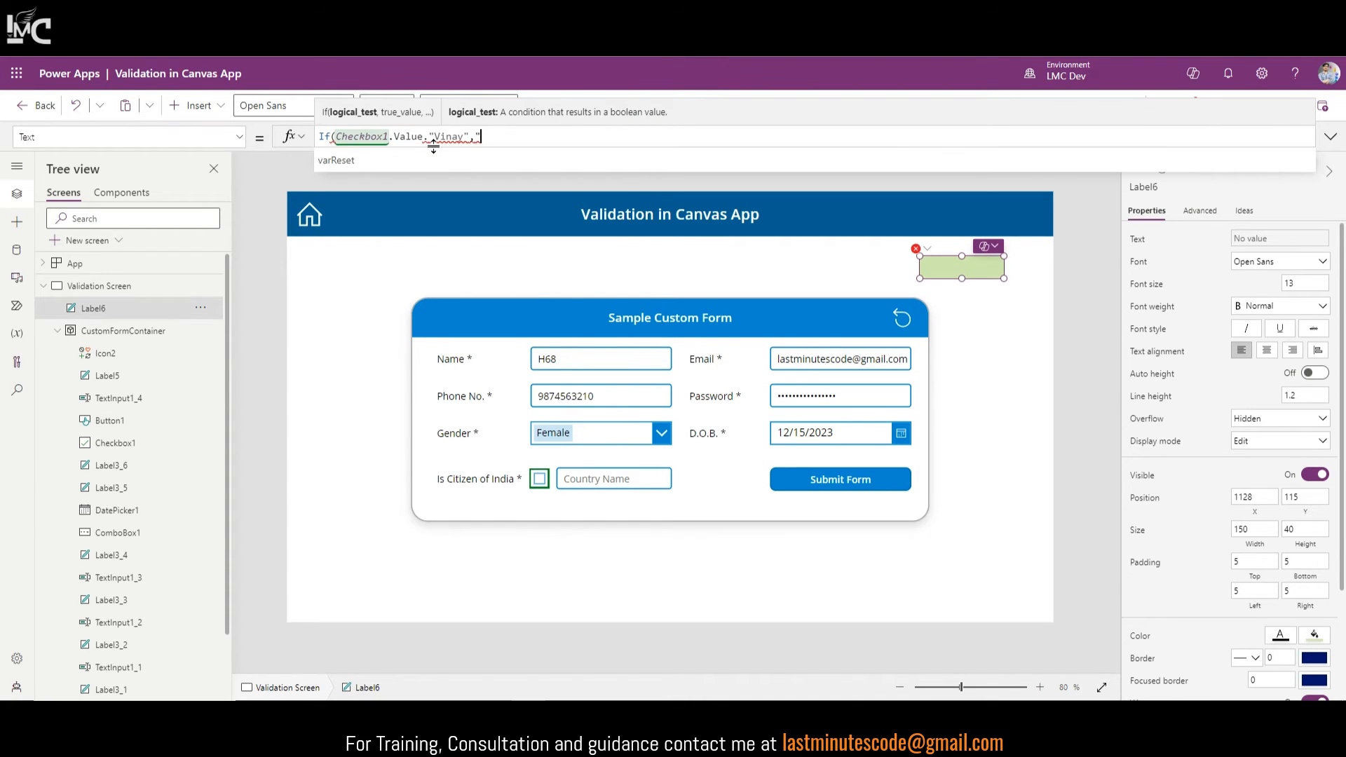
{"action": "type", "text": "John"}
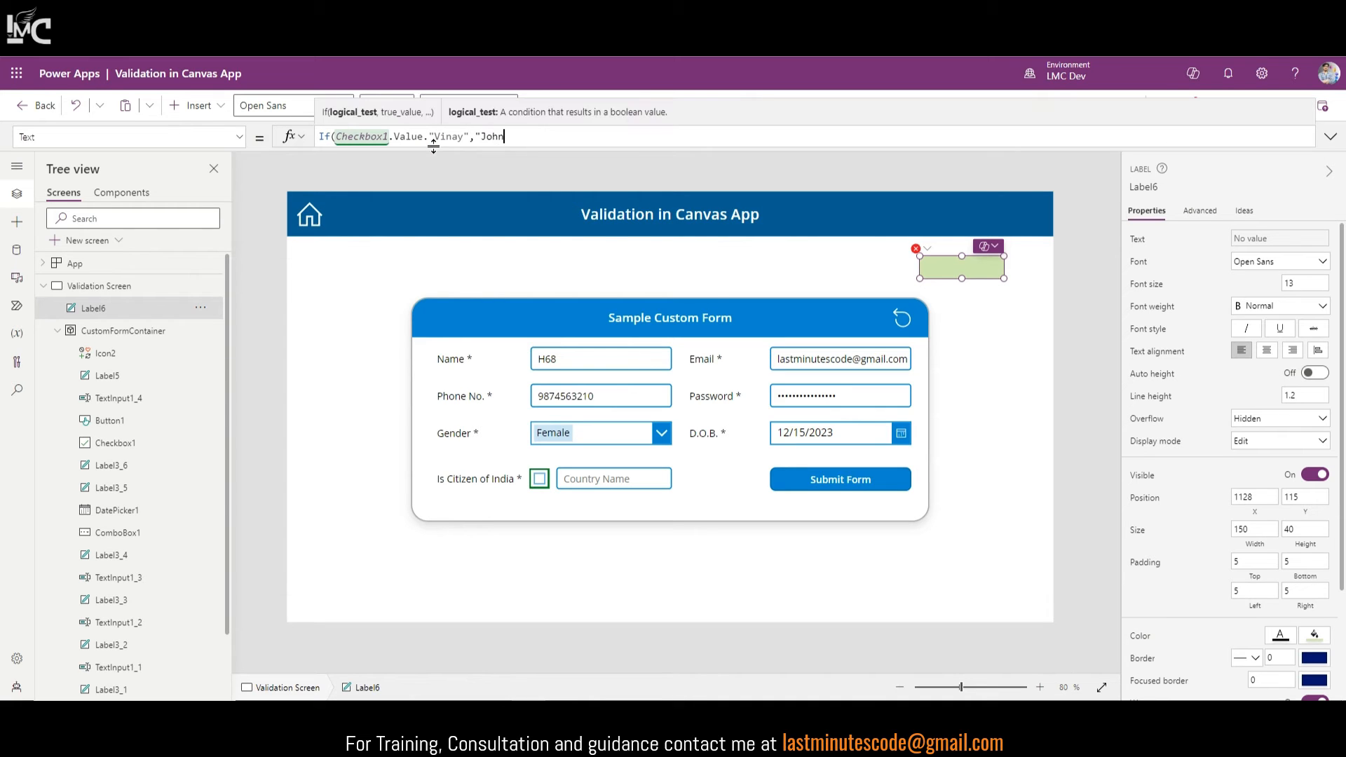
{"action": "type", "text": "\")"}
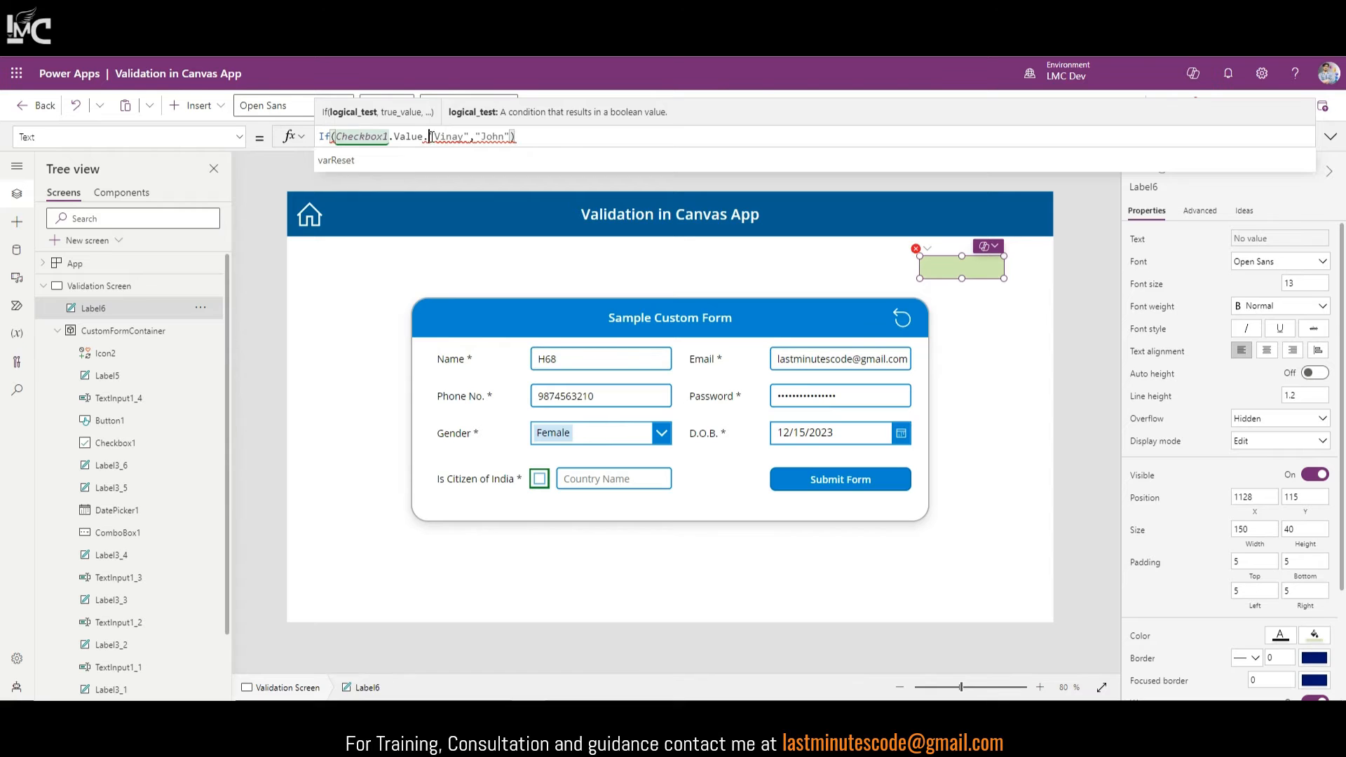
{"action": "key", "text": "BackSpace"}
{"action": "type", "text": ","}
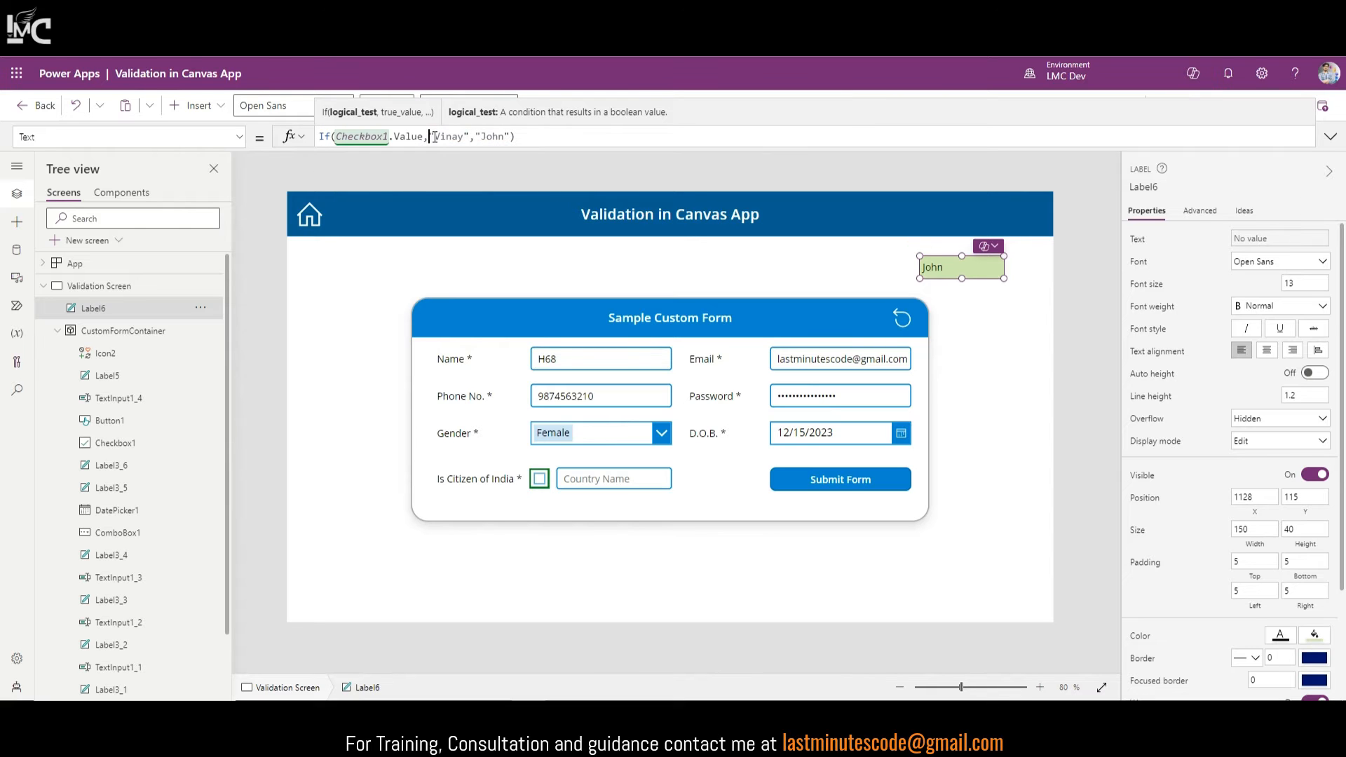
{"action": "left_click", "coordinate": [541, 479], "text": "alt"}
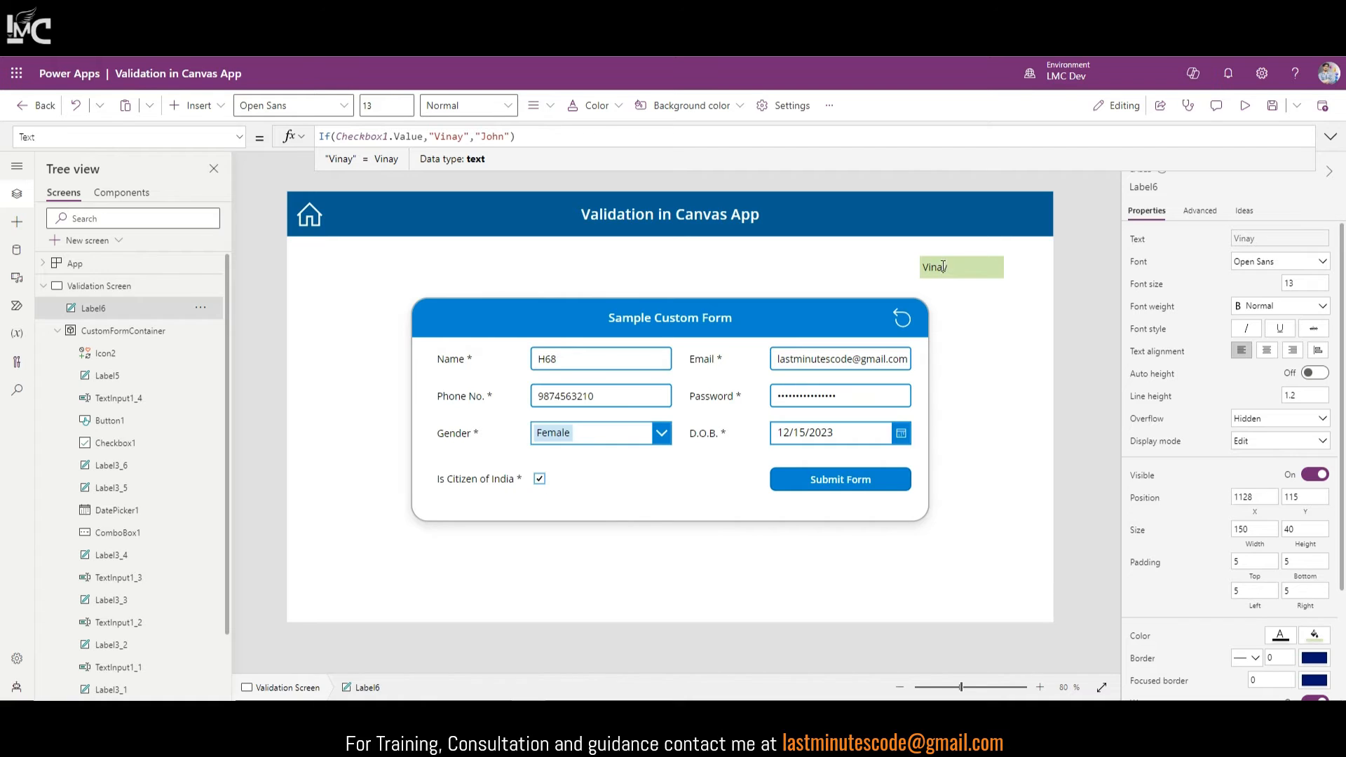
{"action": "left_click", "coordinate": [549, 481], "text": "alt"}
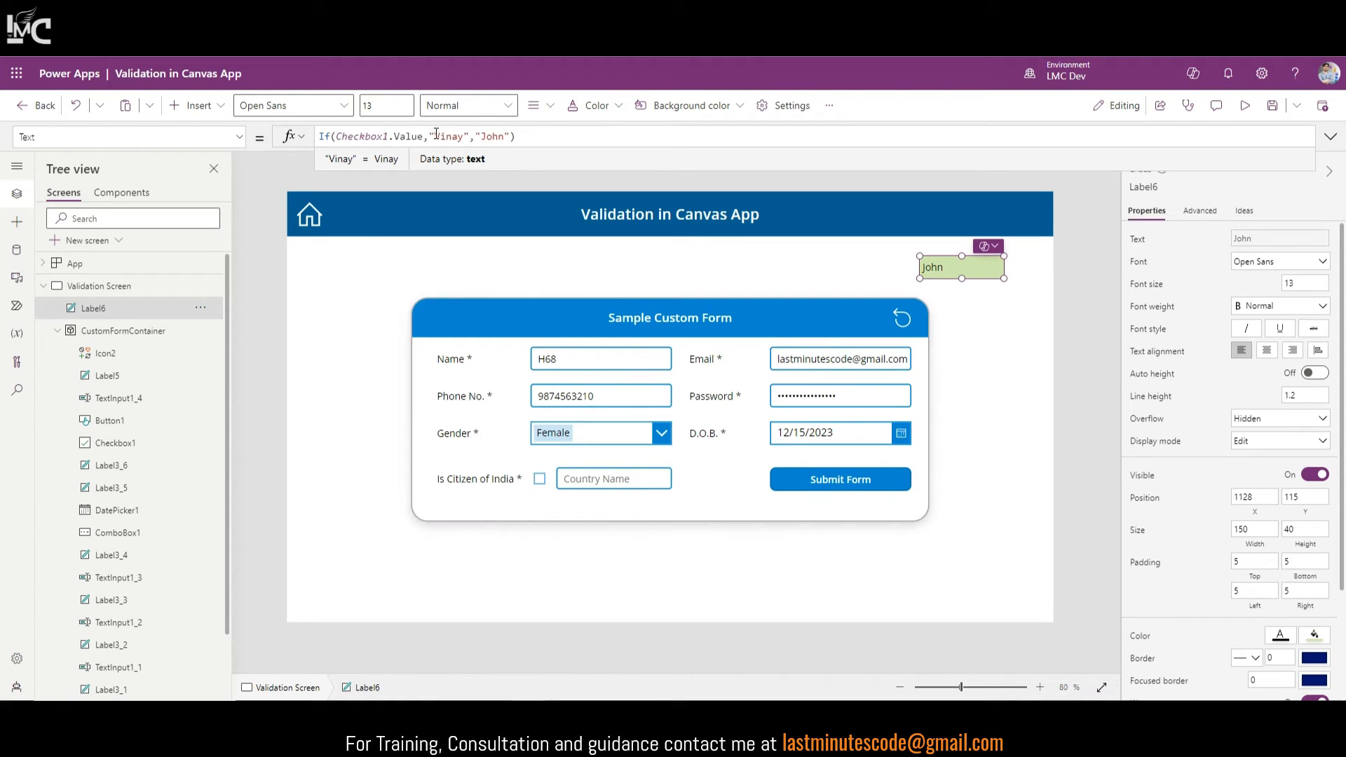
{"action": "left_click_drag", "start_coordinate": [429, 136], "coordinate": [514, 136]}
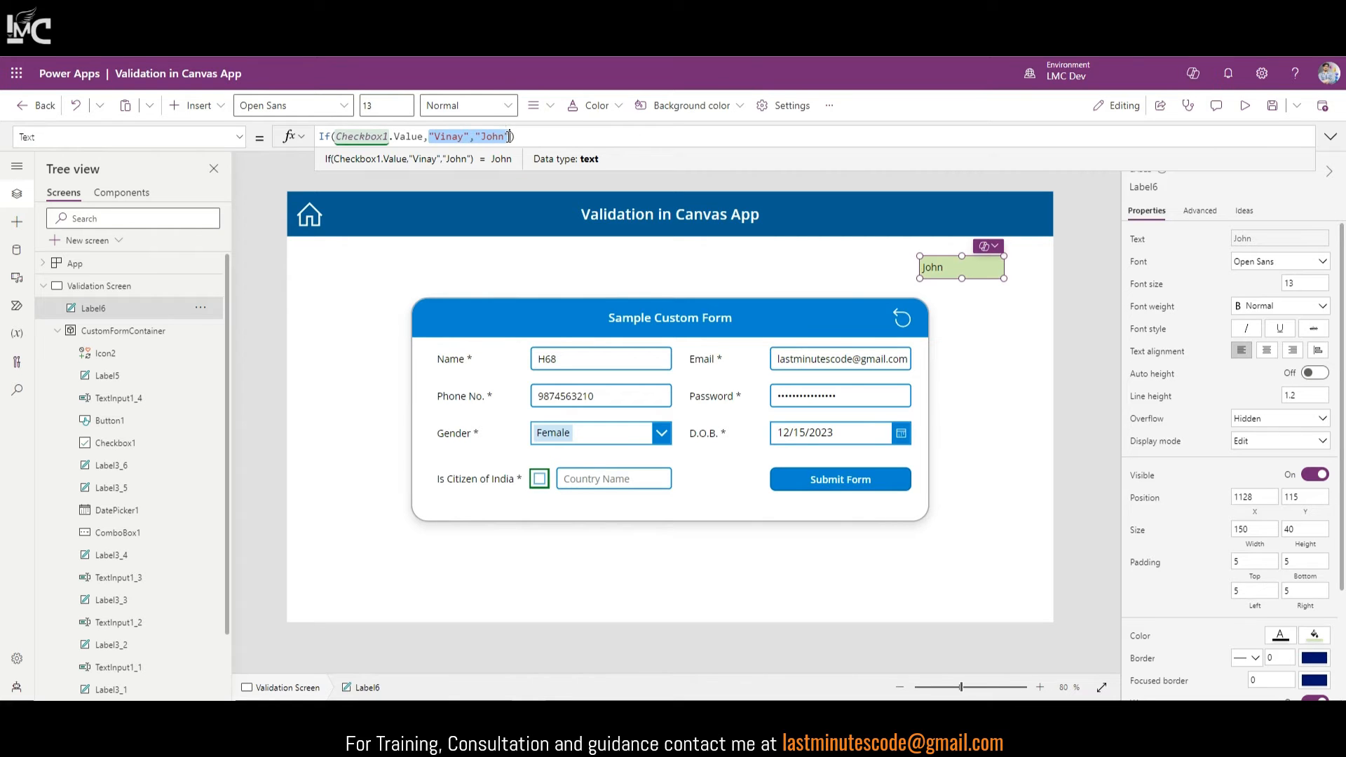
Step: Change Label6's Text to If(!Checkbox1.Value, IsBlank(TextInput1_4.Text), false), using the Country Name input's name
{"action": "type", "text": "IsB"}
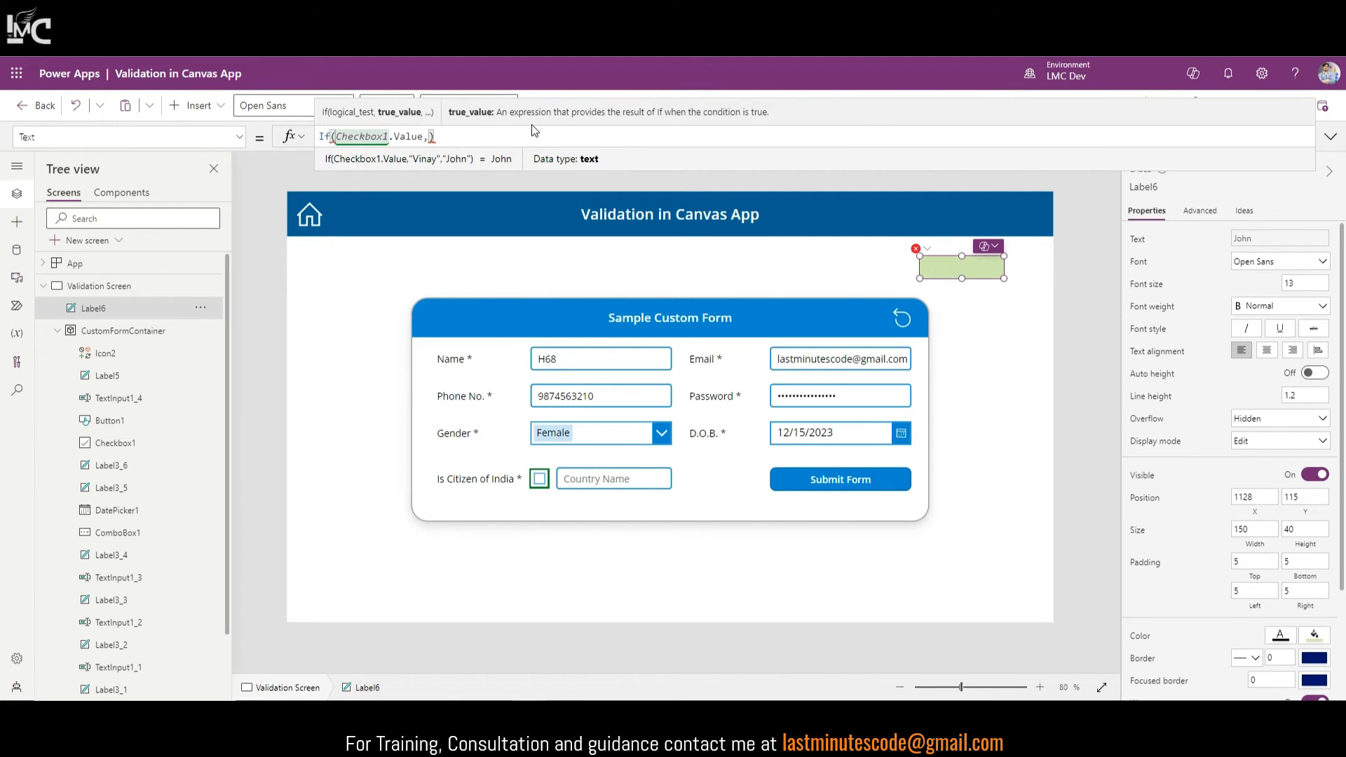
{"action": "type", "text": "lank"}
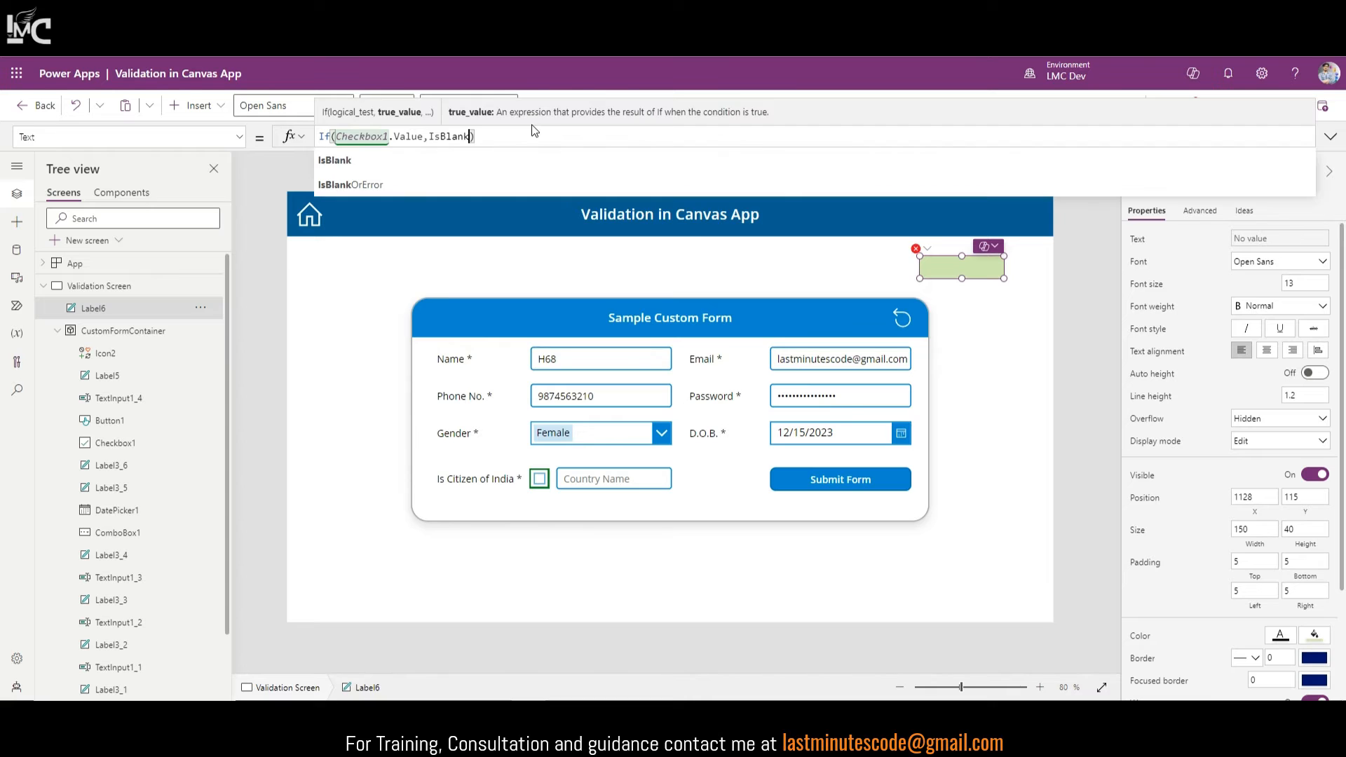
{"action": "type", "text": "("}
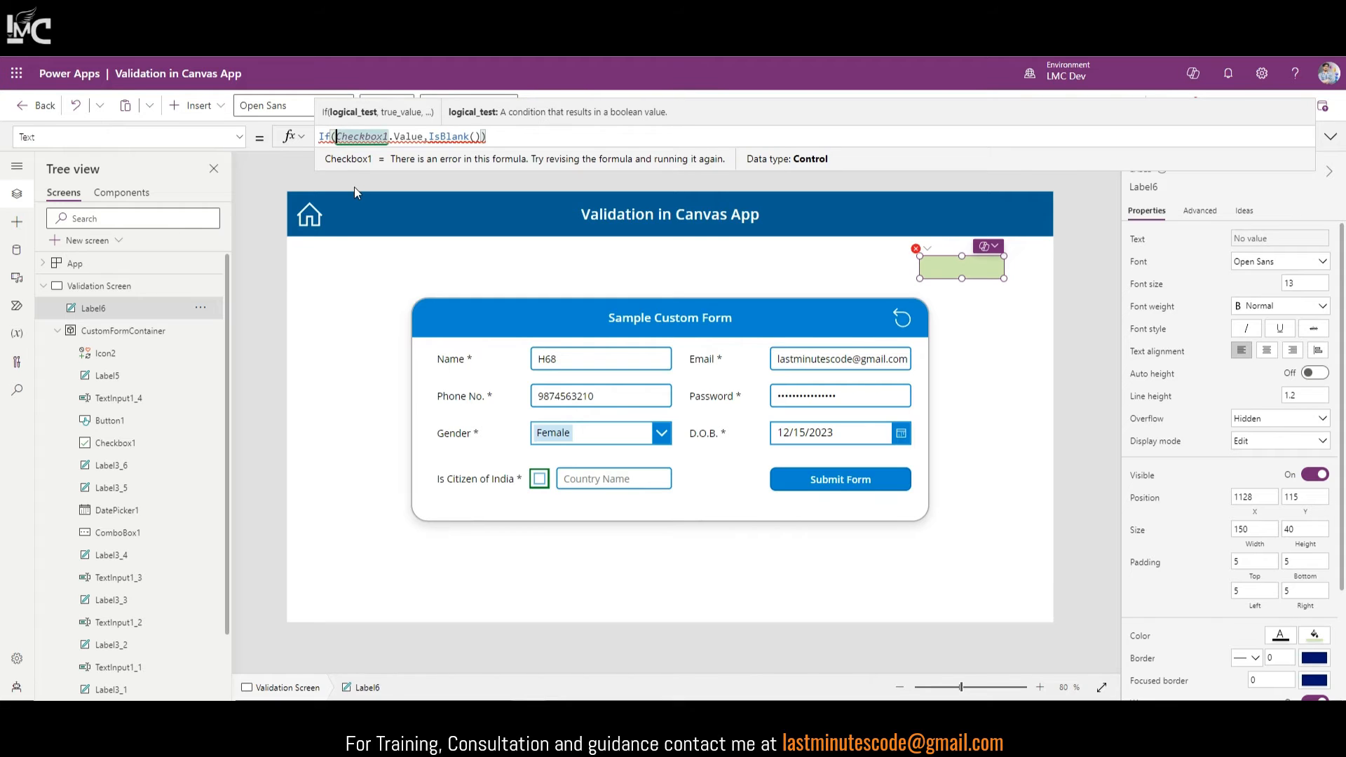
{"action": "type", "text": "!"}
{"action": "left_click_drag", "start_coordinate": [336, 136], "coordinate": [429, 136]}
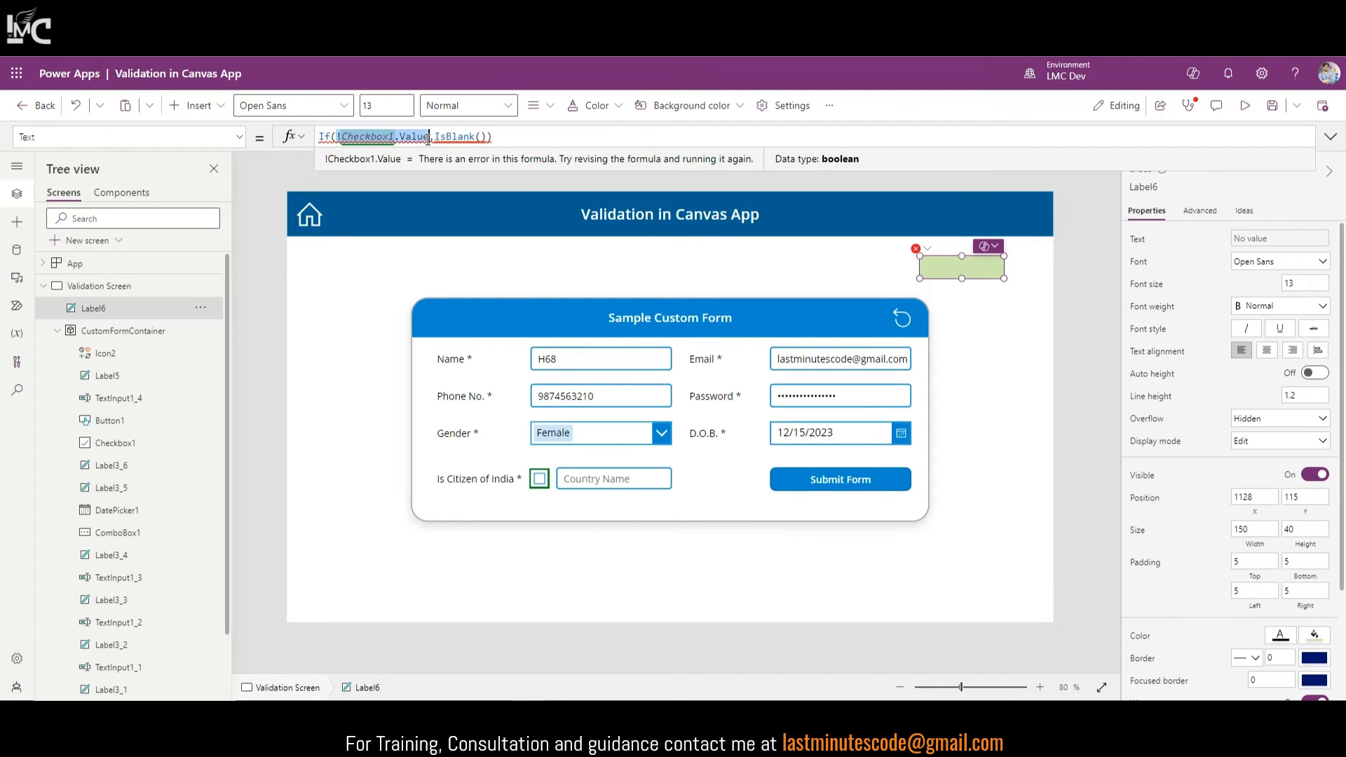
{"action": "left_click", "coordinate": [579, 480]}
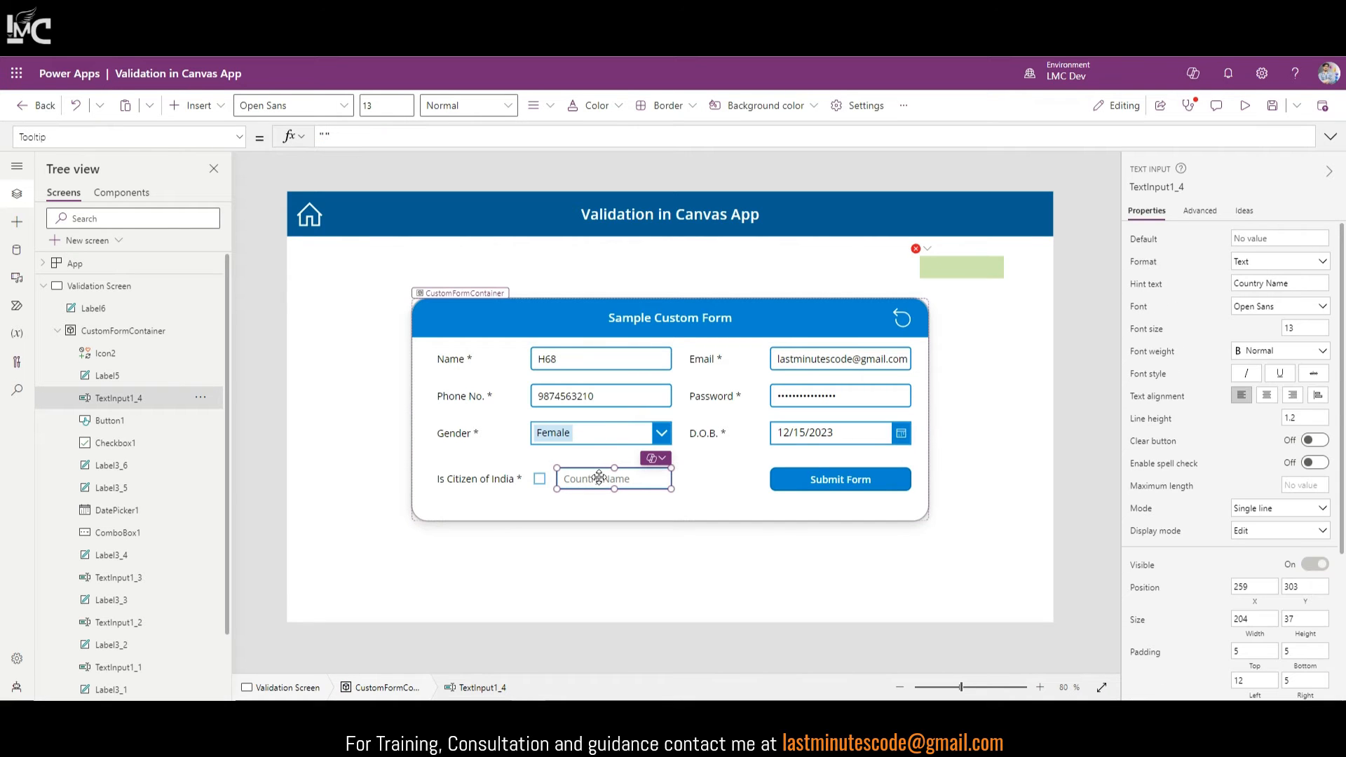
{"action": "left_click", "coordinate": [1178, 187]}
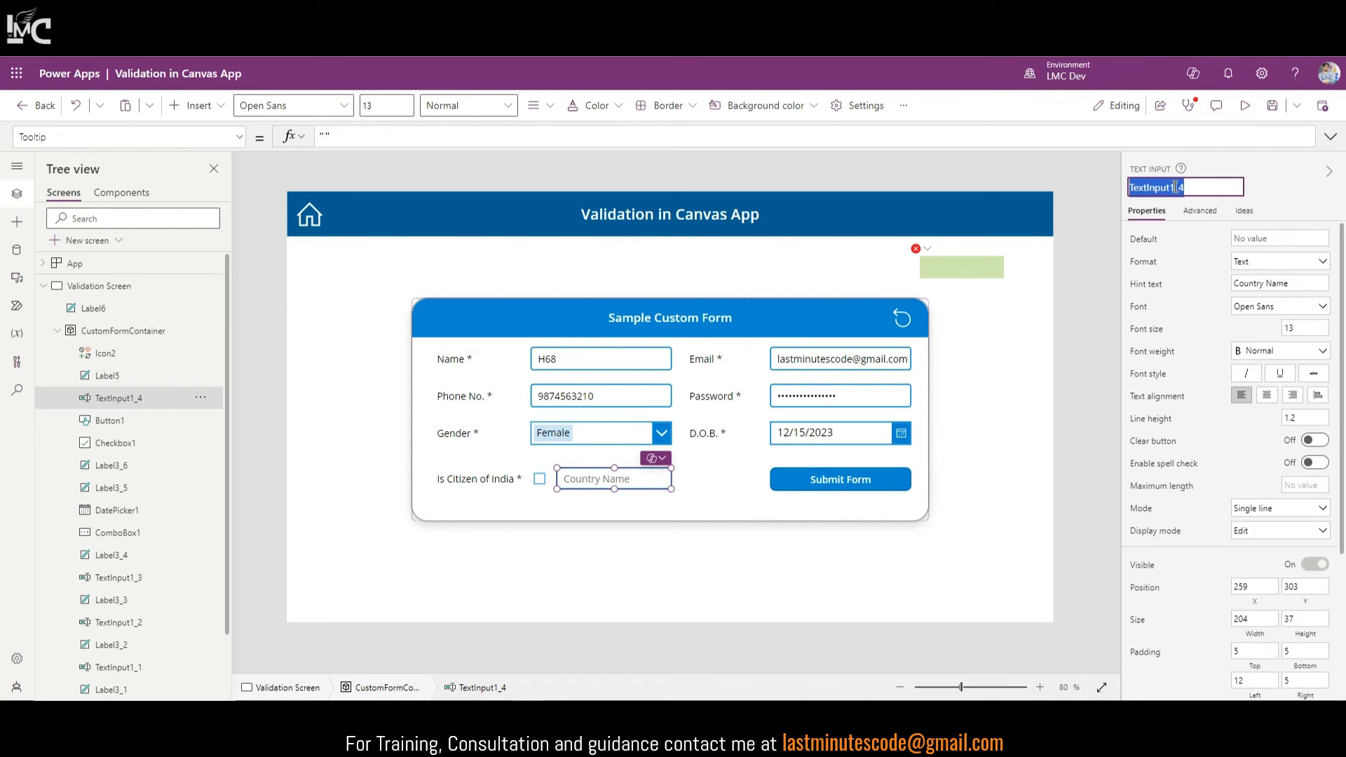
{"action": "left_click", "coordinate": [962, 274]}
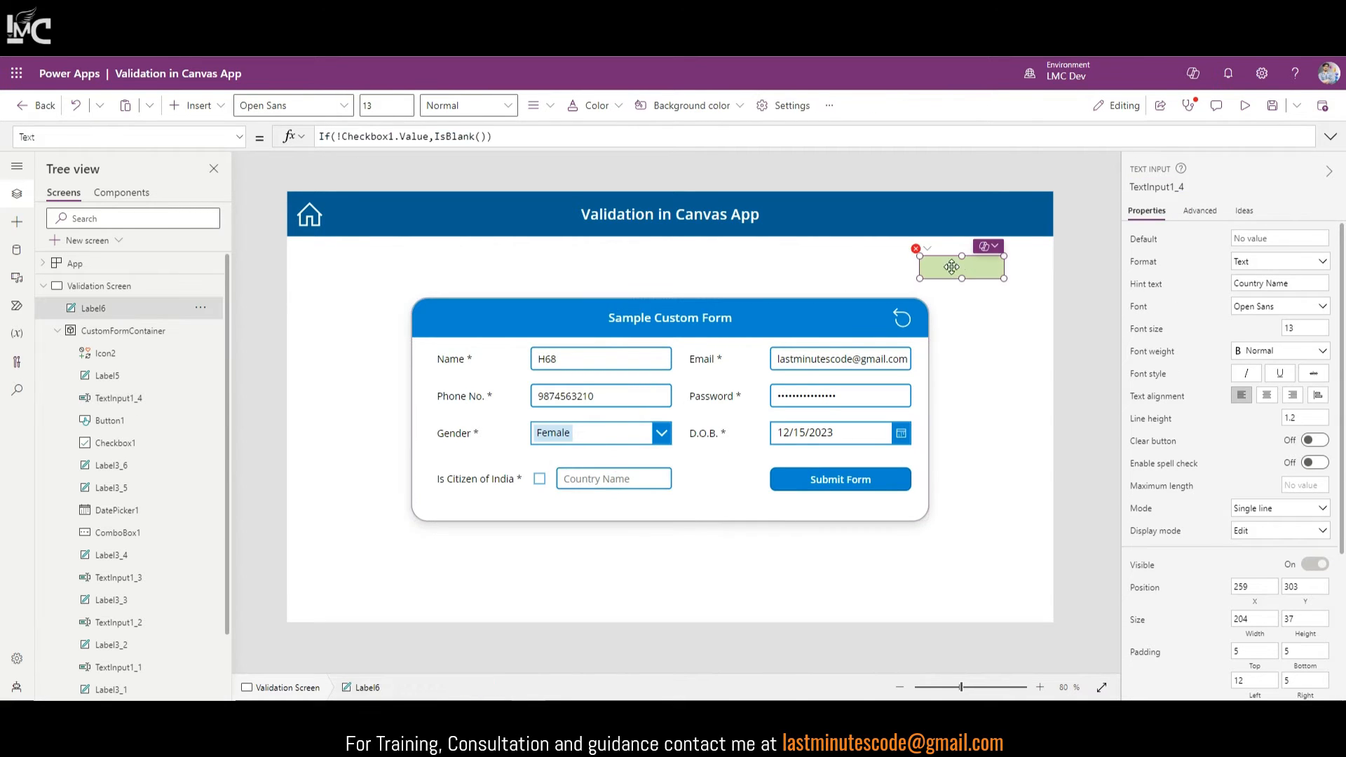
{"action": "left_click", "coordinate": [480, 136]}
{"action": "type", "text": "TextInput1_4.Text)"}
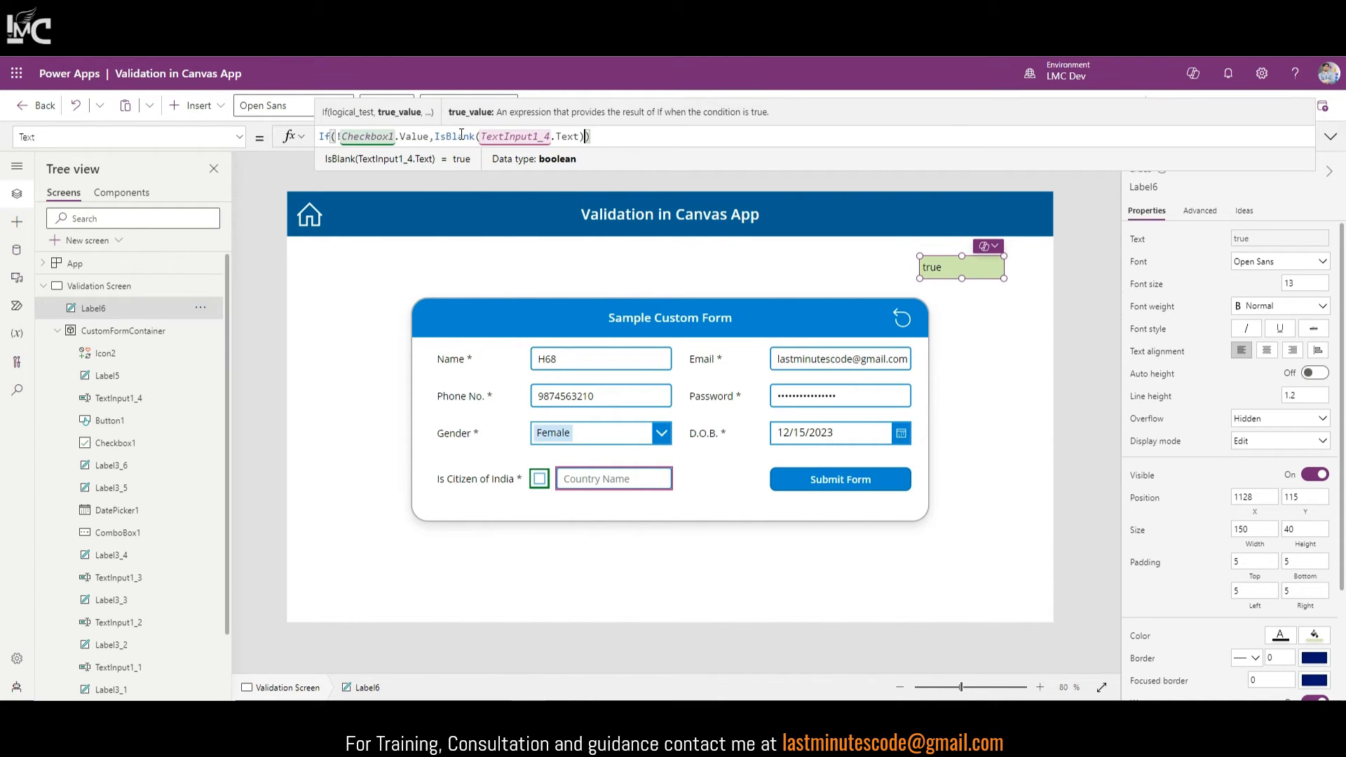
{"action": "type", "text": ",false"}
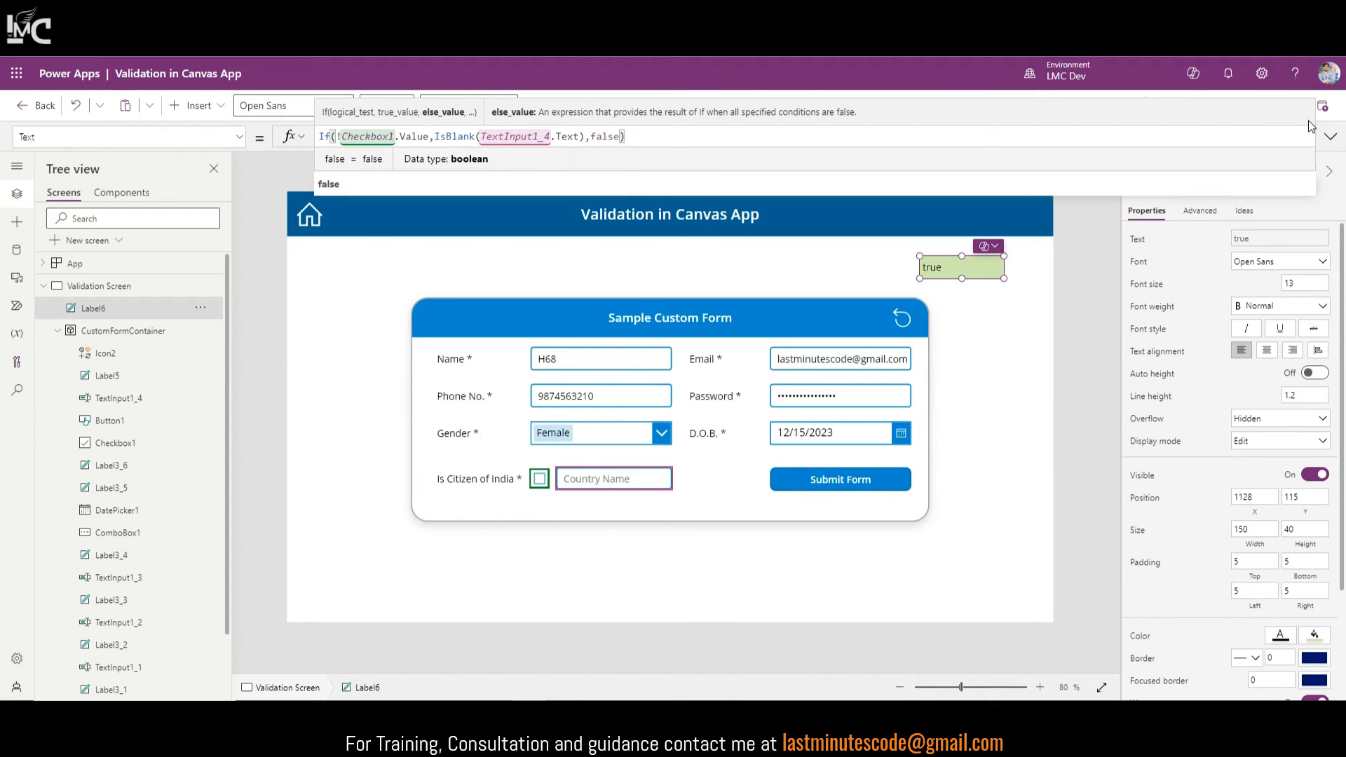
{"action": "left_click", "coordinate": [1331, 136]}
{"action": "left_click", "coordinate": [1332, 136]}
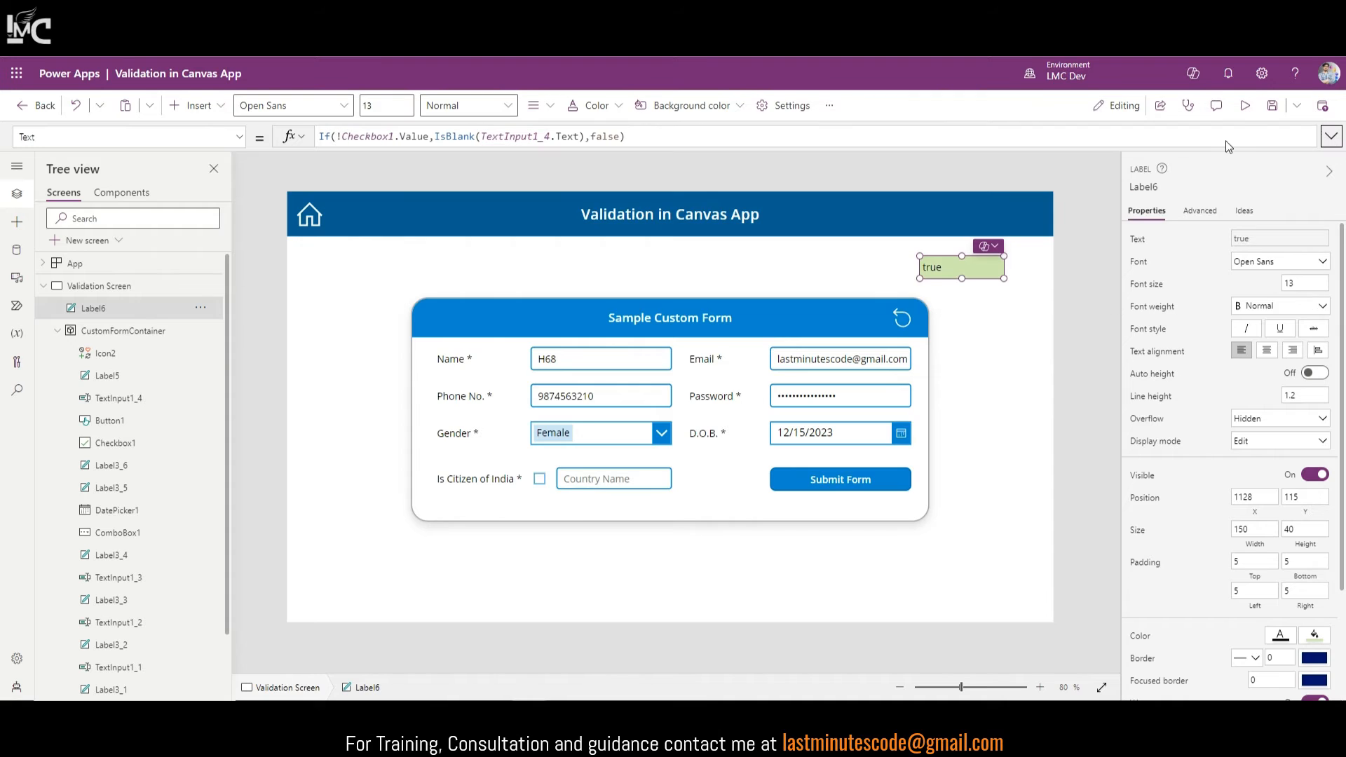
Step: Preview the app, toggle Is Citizen of India and type 'ascasd' in Country Name to check Label6
{"action": "left_click", "coordinate": [1245, 106]}
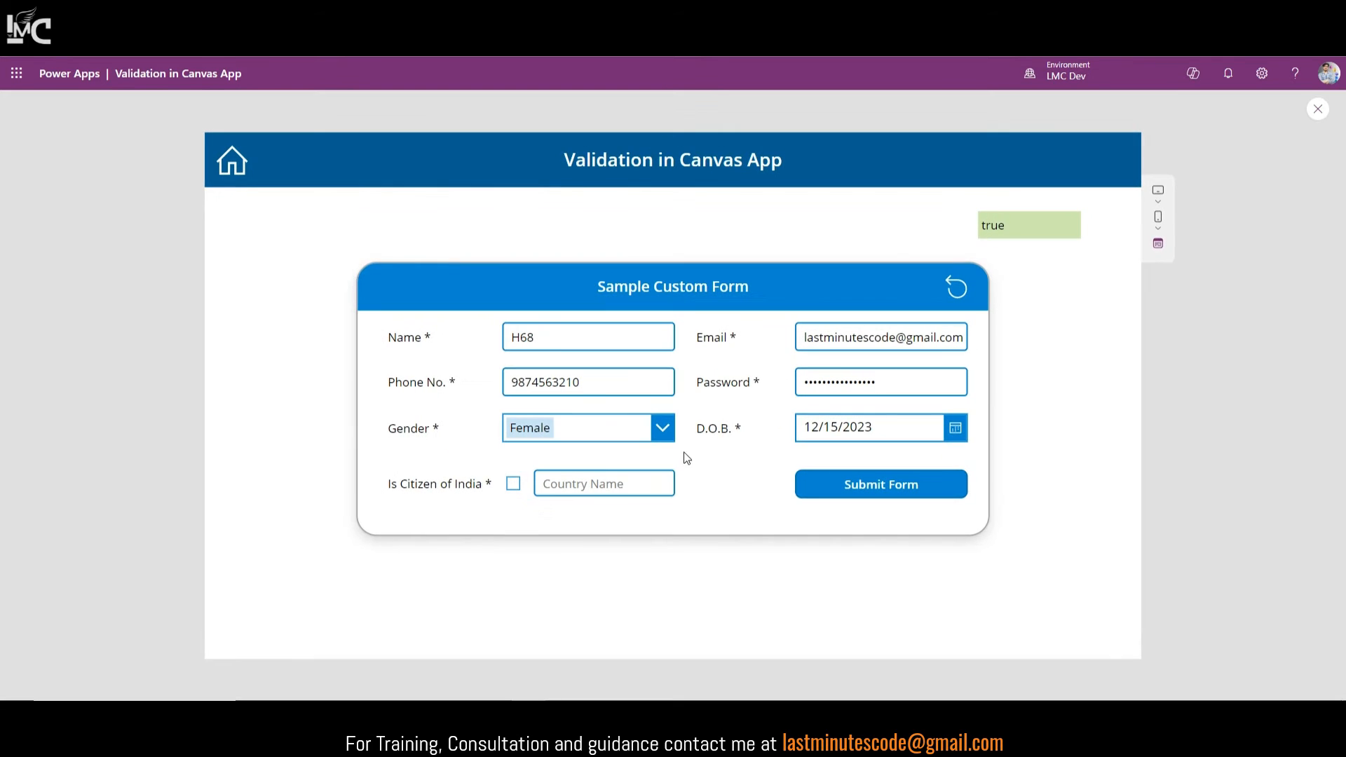
{"action": "left_click", "coordinate": [514, 485]}
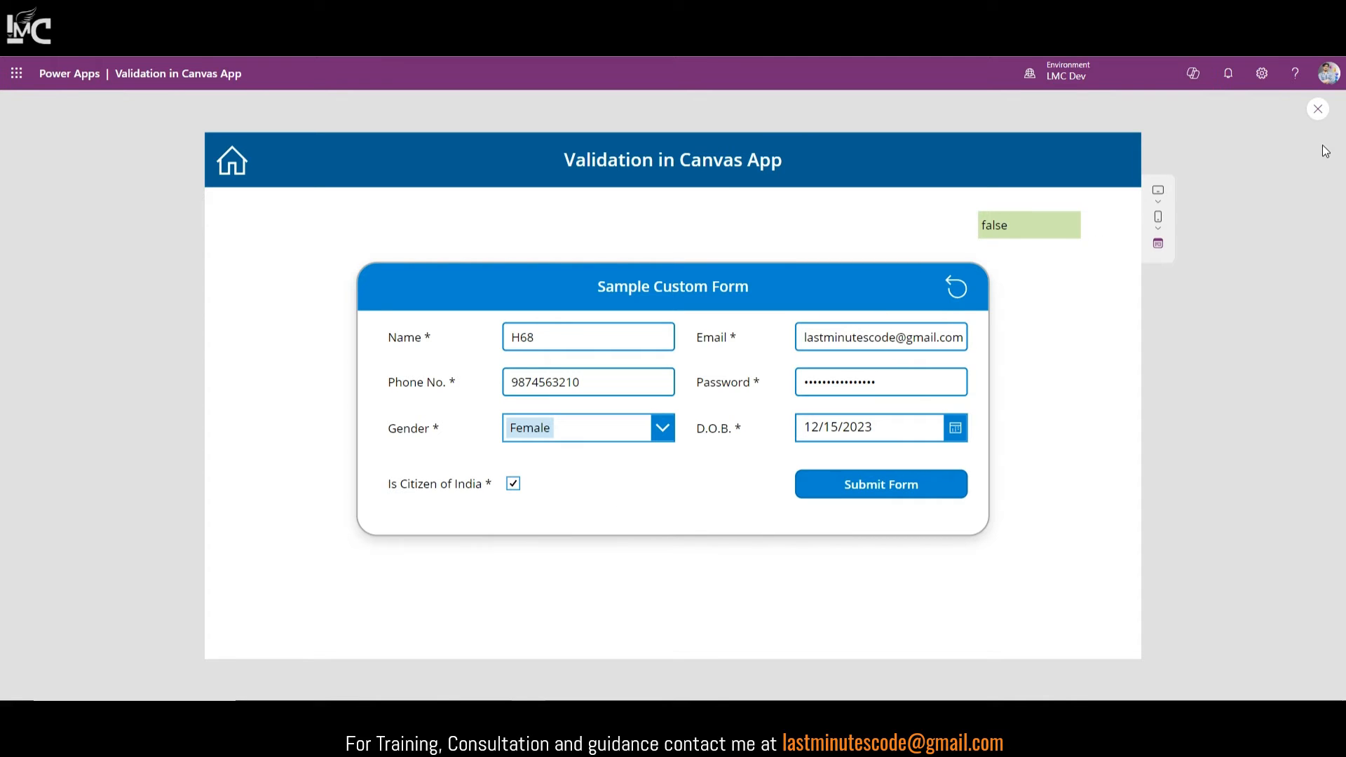
{"action": "left_click", "coordinate": [516, 485]}
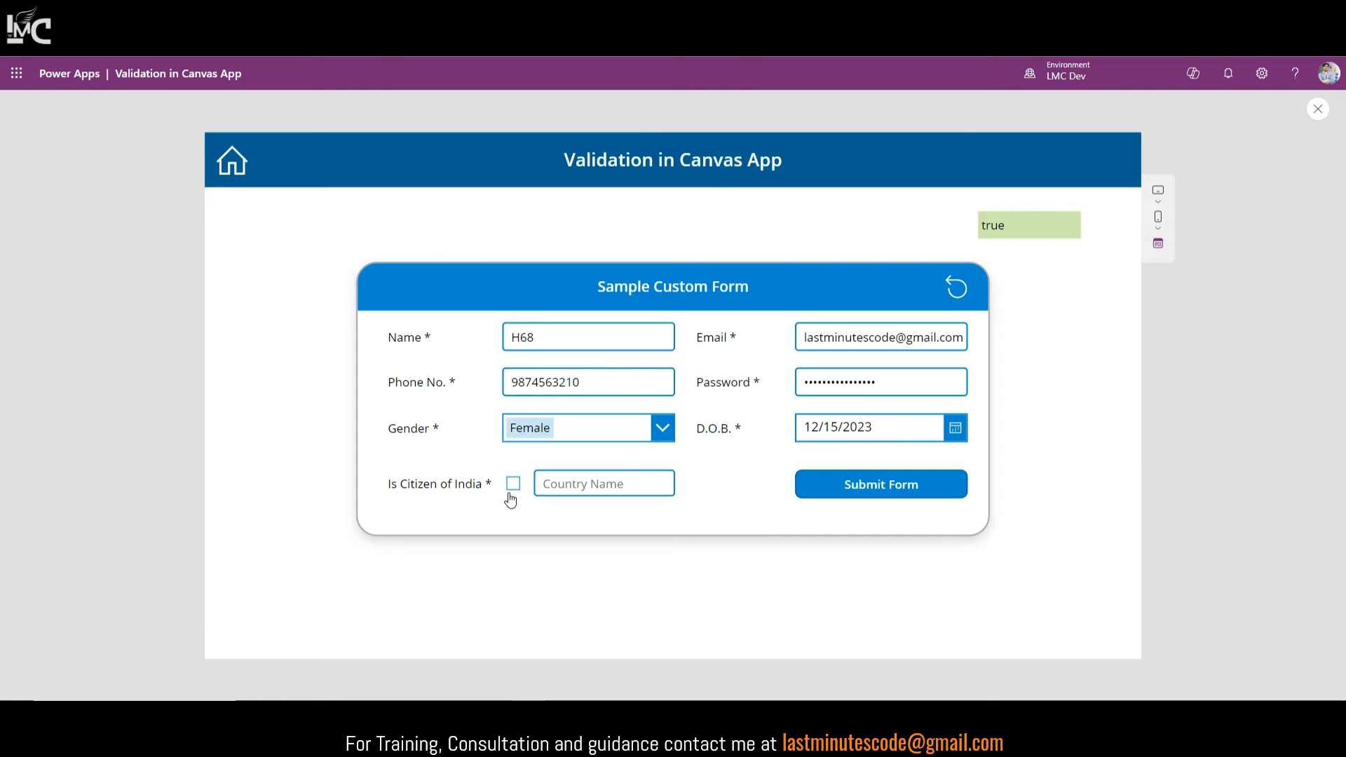
{"action": "left_click", "coordinate": [560, 486]}
{"action": "type", "text": "ascasd"}
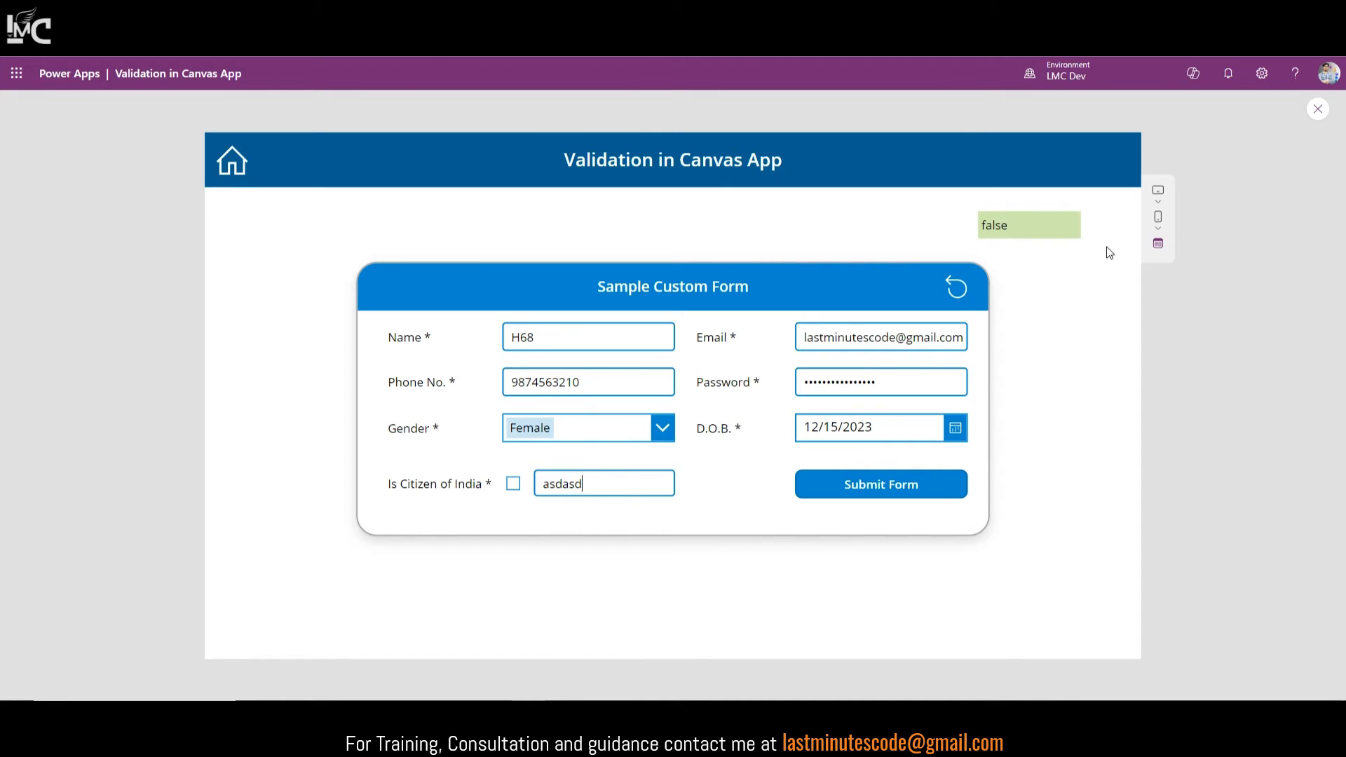
{"action": "left_click", "coordinate": [1318, 109]}
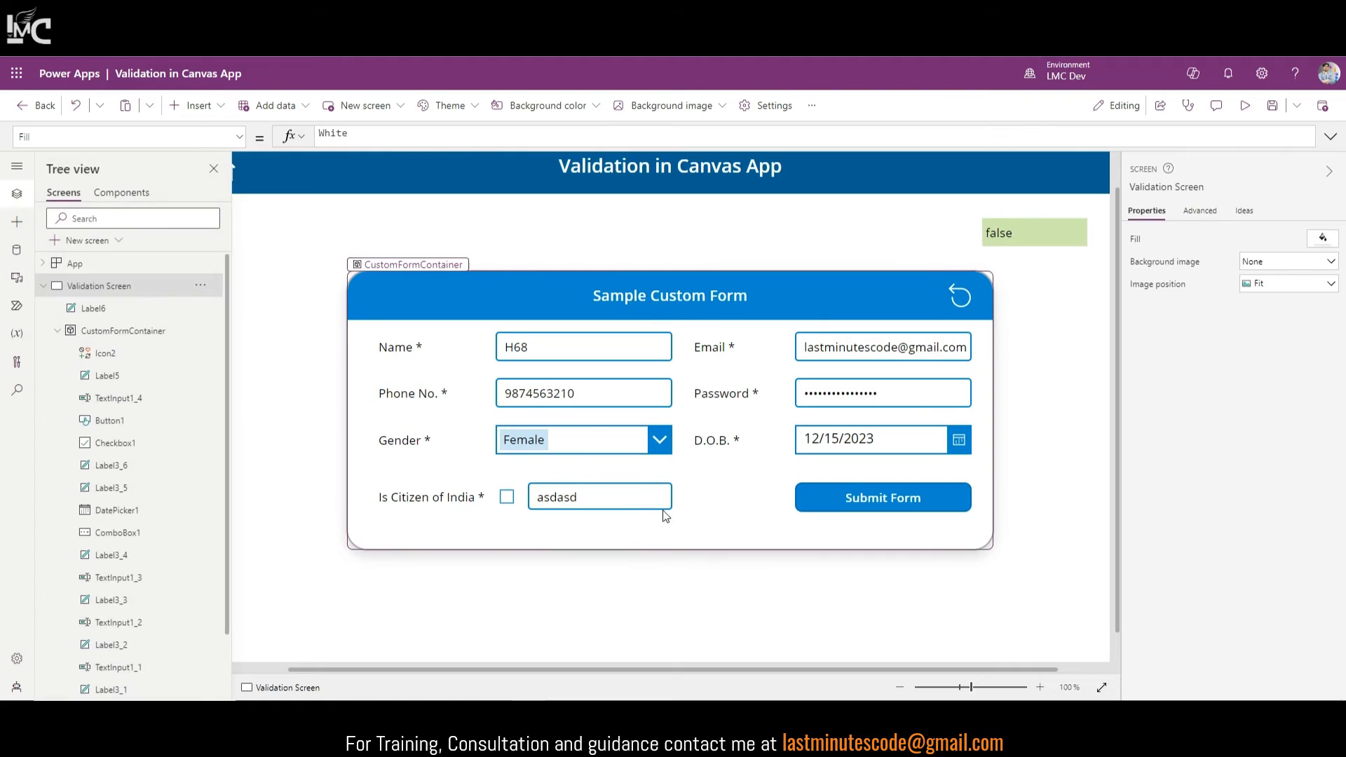
Step: Change Label6's formula else value from false to true and toggle Is Citizen of India to test
{"action": "left_click", "coordinate": [635, 504]}
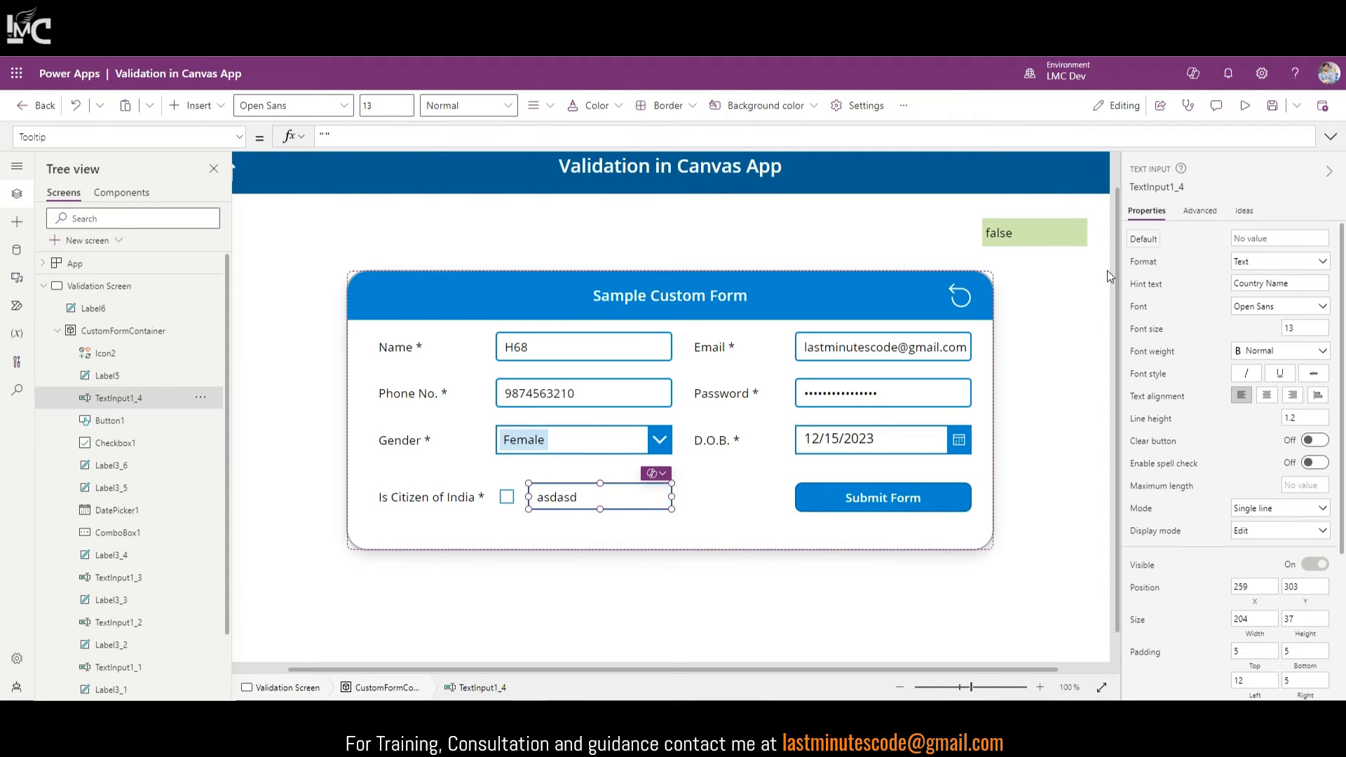
{"action": "left_click", "coordinate": [1028, 227]}
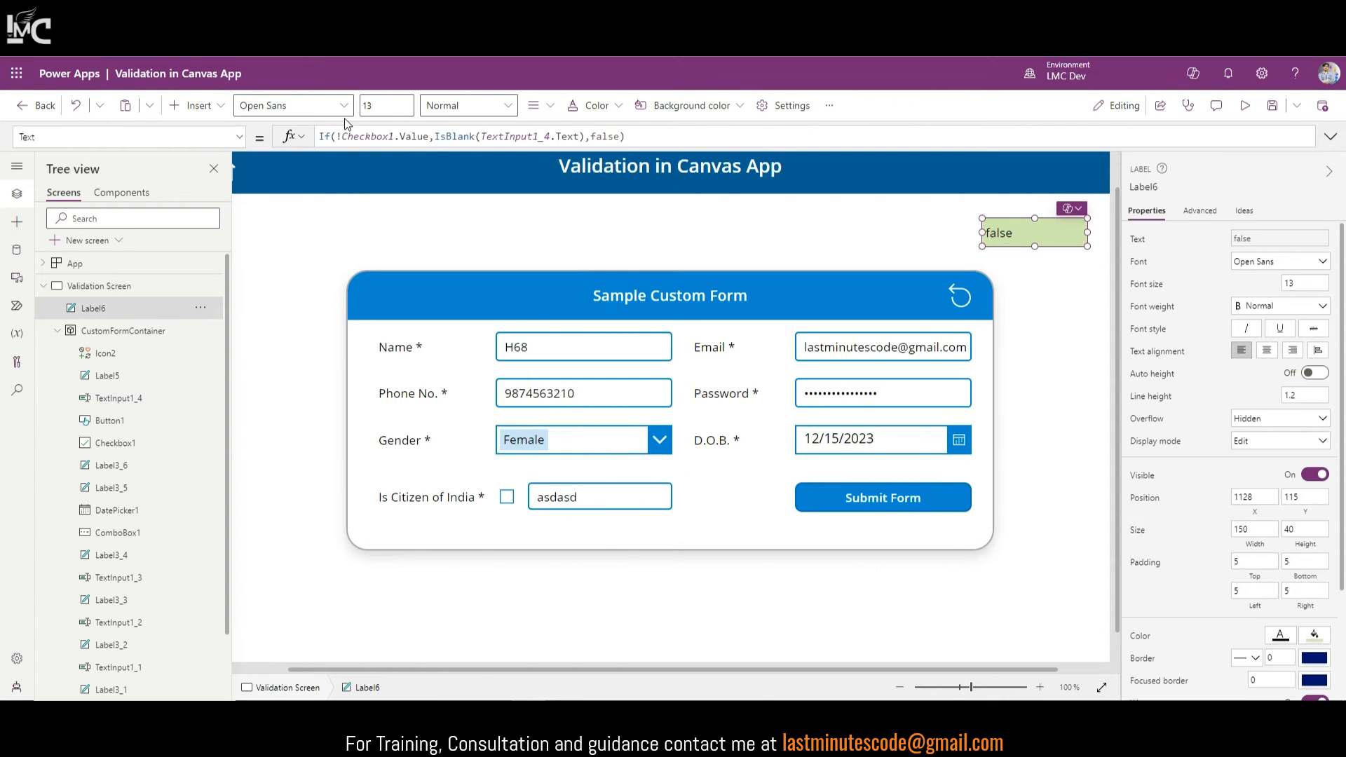
{"action": "double_click", "coordinate": [603, 137]}
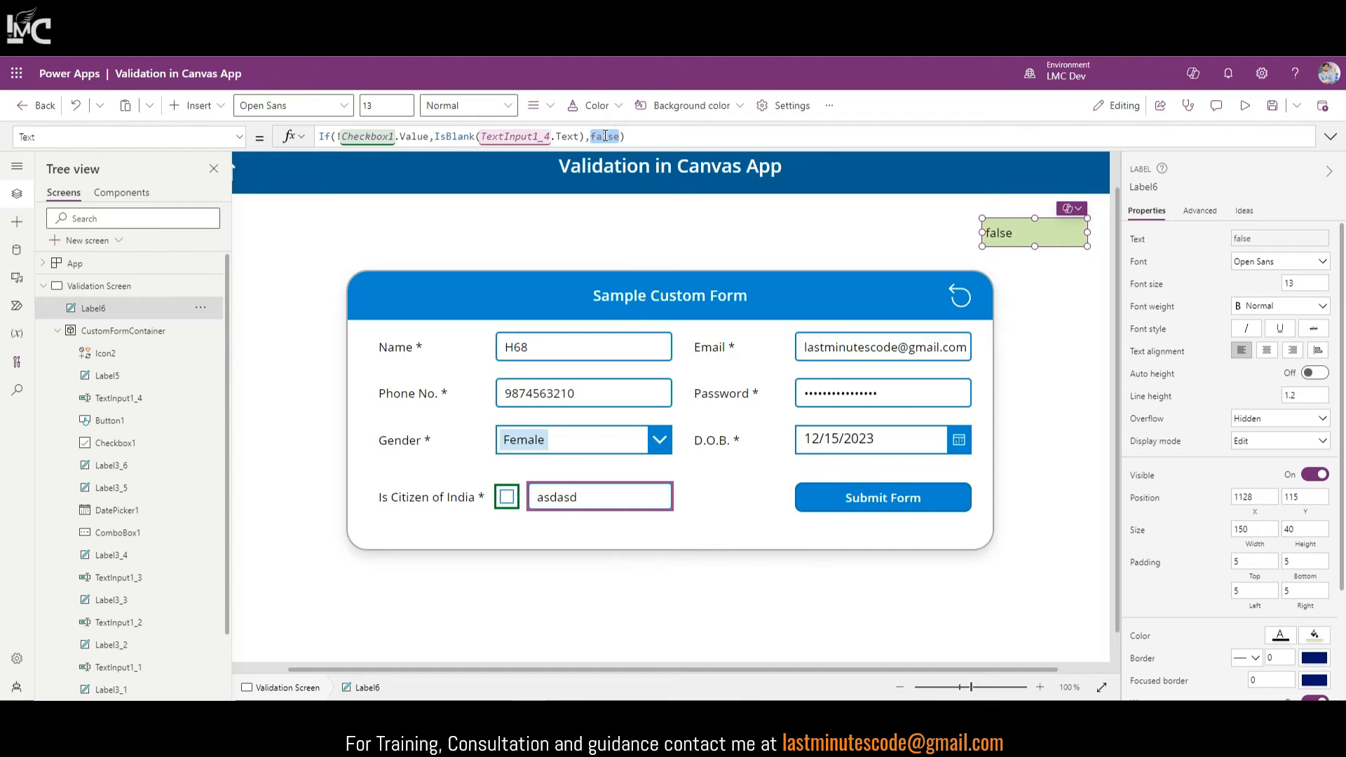
{"action": "type", "text": "true"}
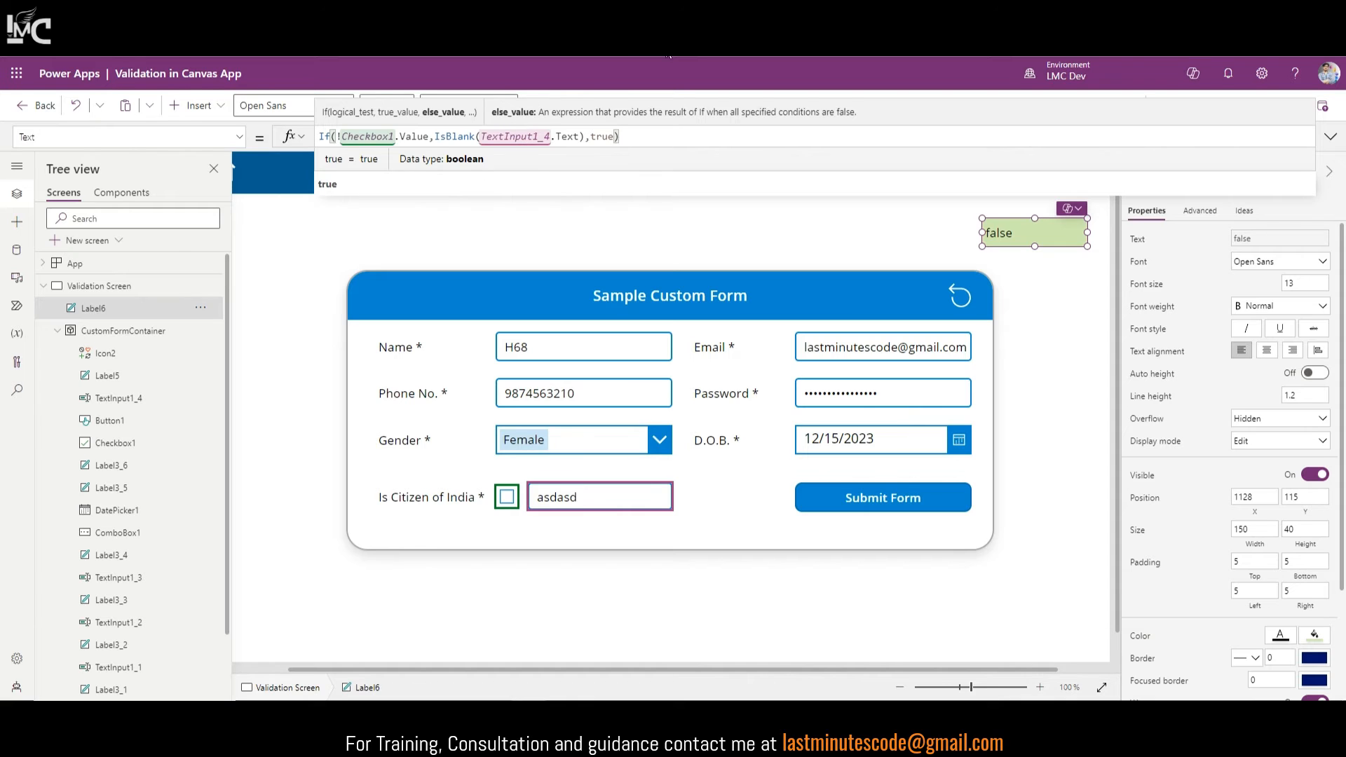
{"action": "left_click_drag", "start_coordinate": [435, 138], "coordinate": [579, 154]}
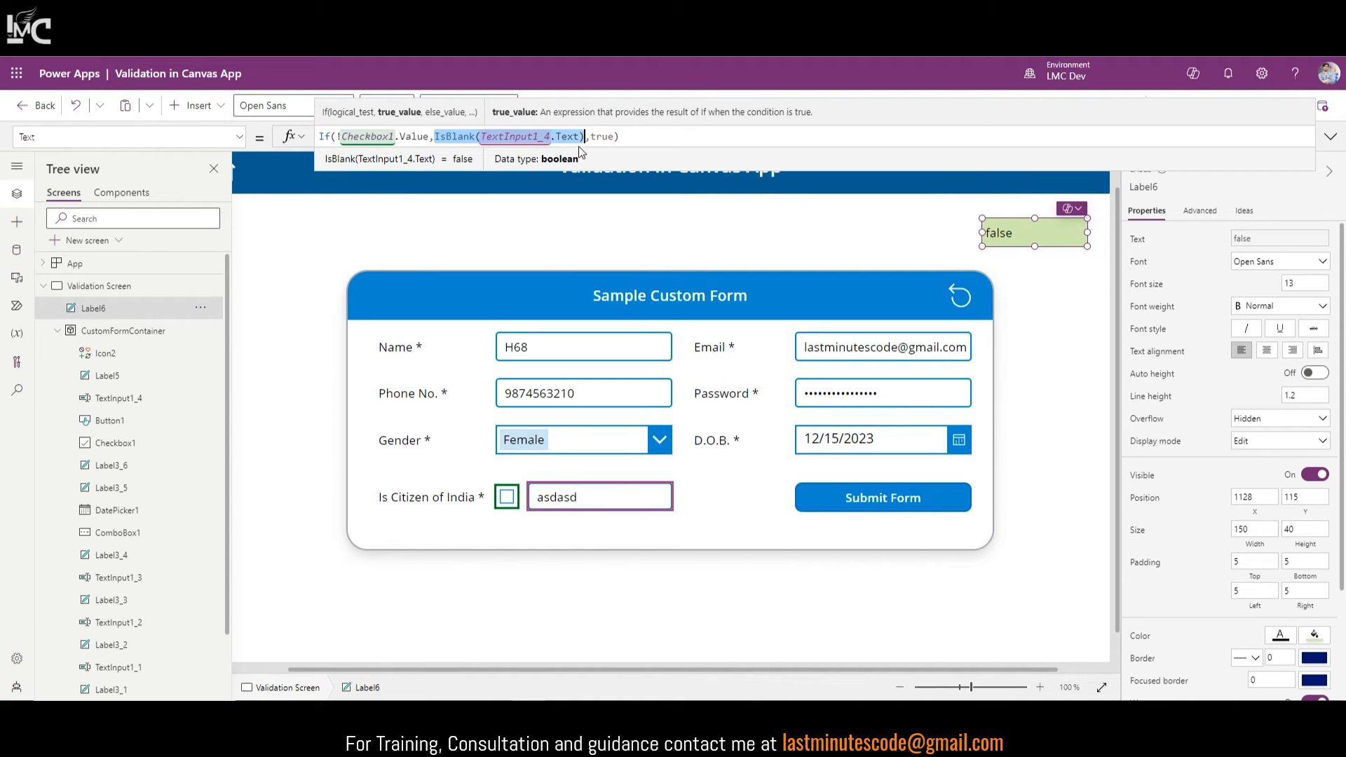
{"action": "left_click", "coordinate": [507, 501], "text": "alt"}
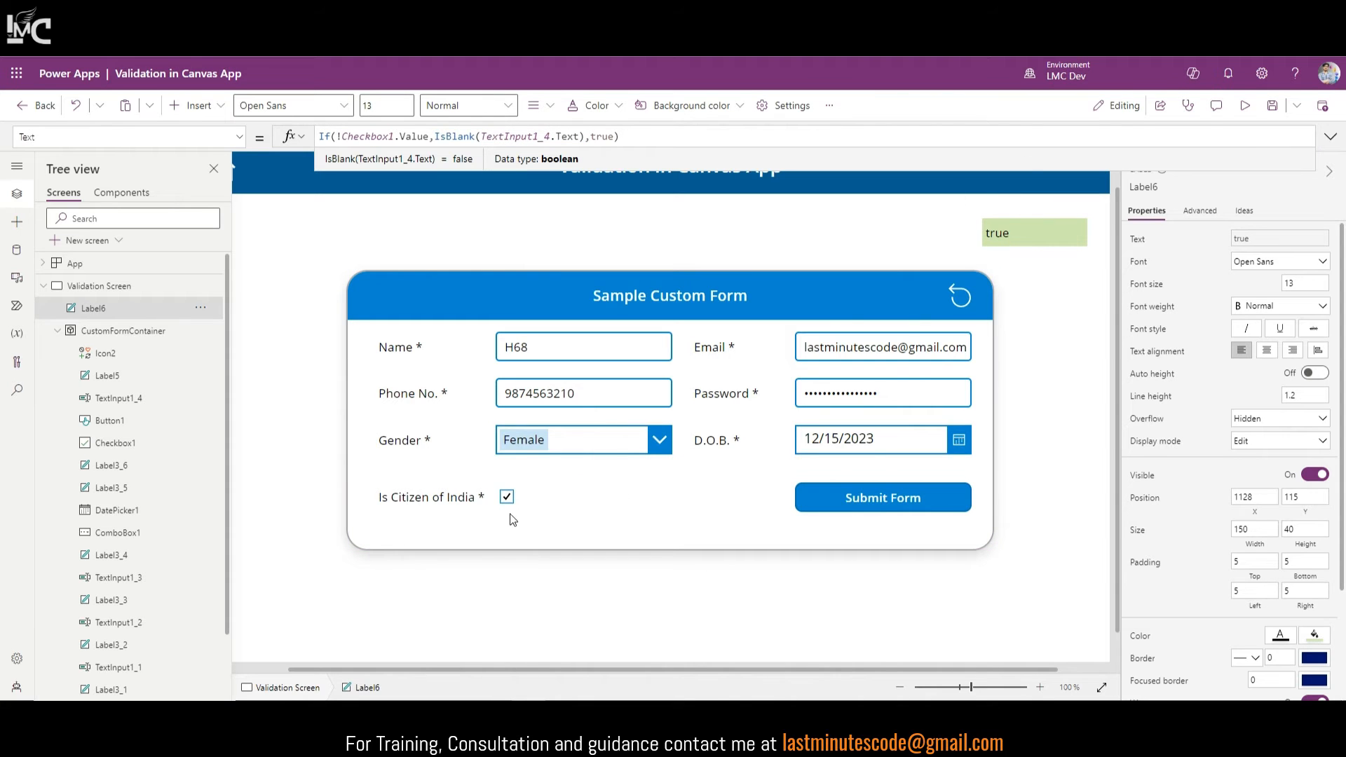
{"action": "left_click", "coordinate": [507, 498], "text": "alt"}
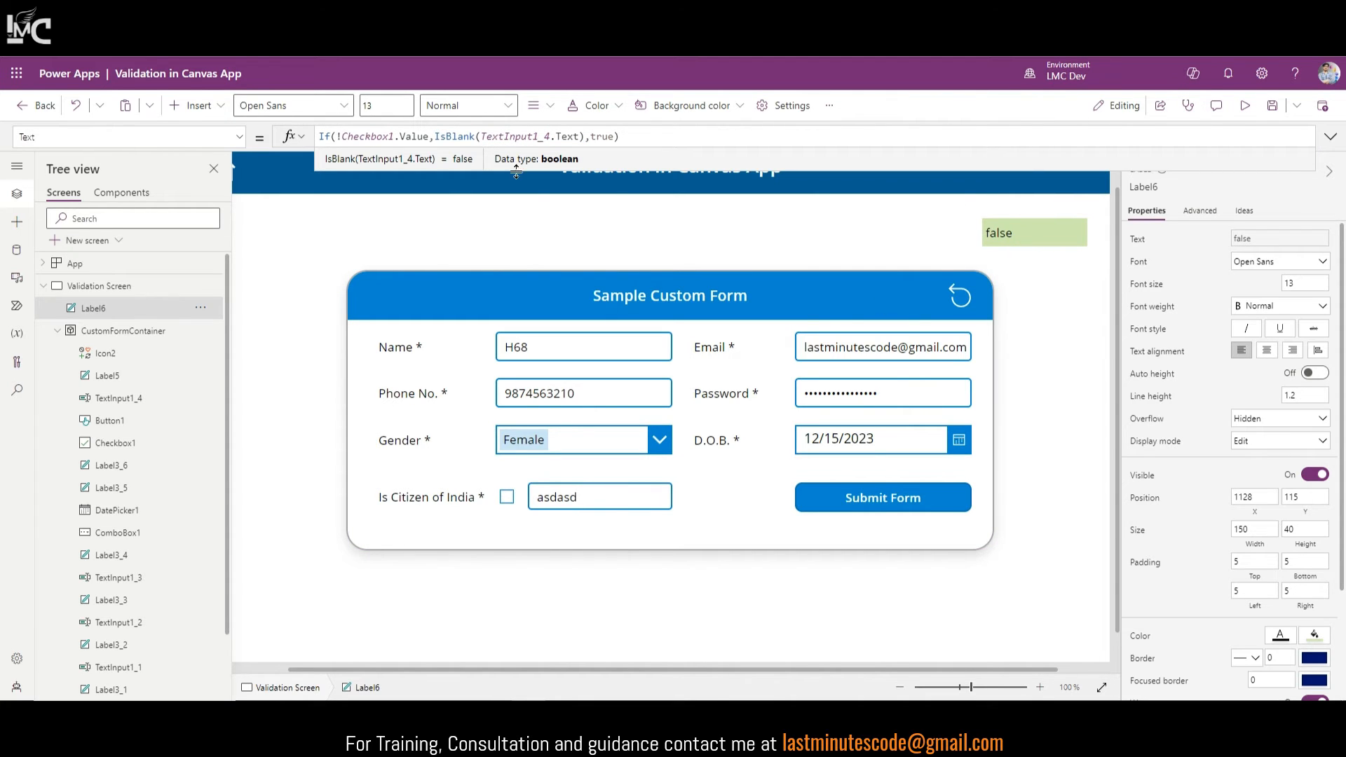
Step: In preview, clear the 'asdasd' Country Name text, then back in the editor select Label6's whole formula
{"action": "left_click", "coordinate": [1246, 106]}
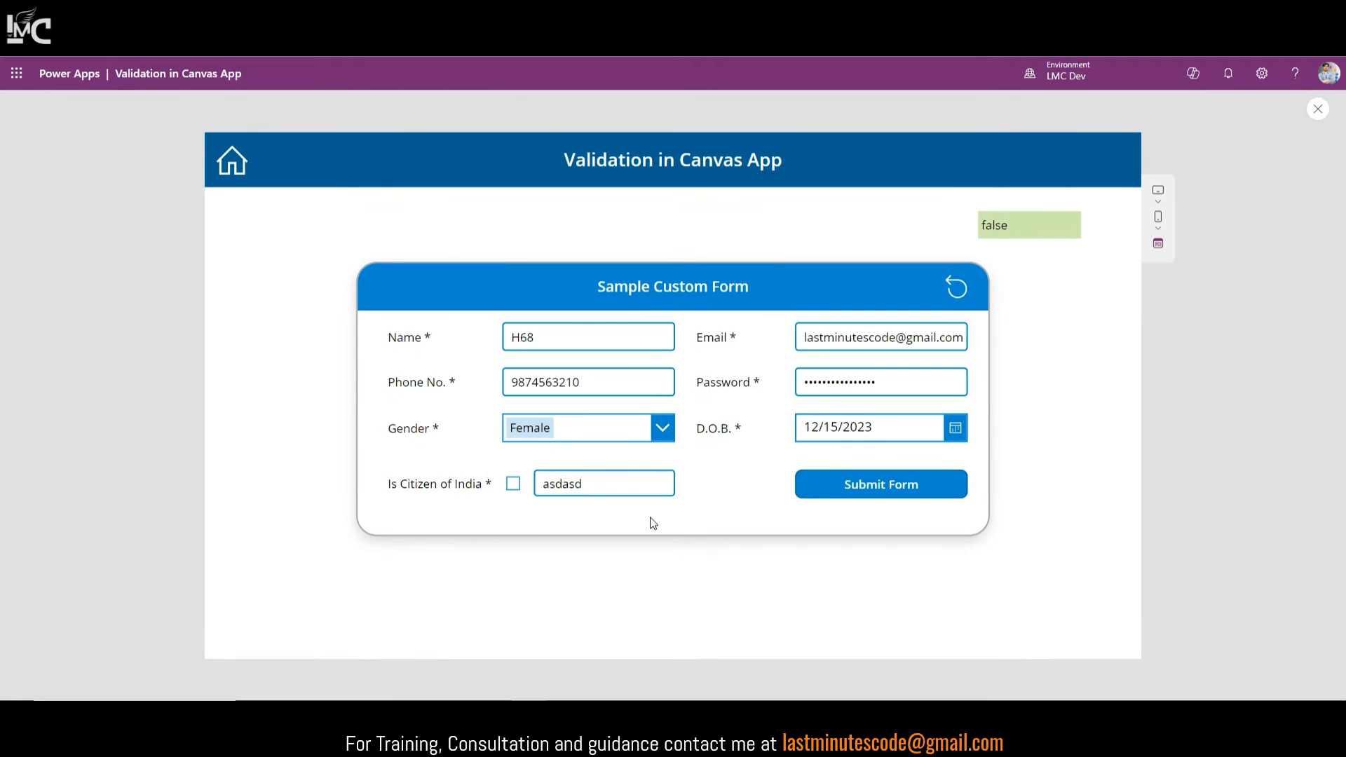
{"action": "key", "text": "ctrl+a"}
{"action": "key", "text": "BackSpace"}
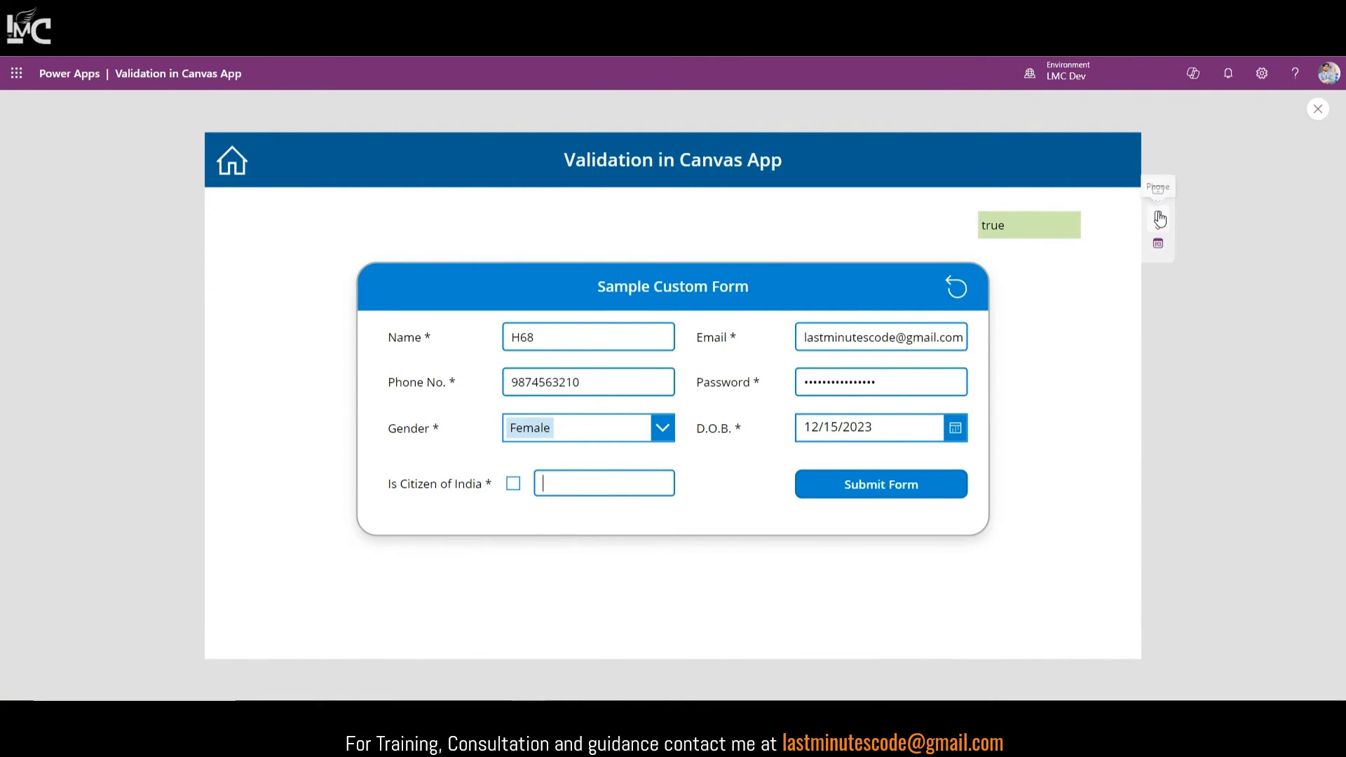
{"action": "left_click", "coordinate": [1318, 109]}
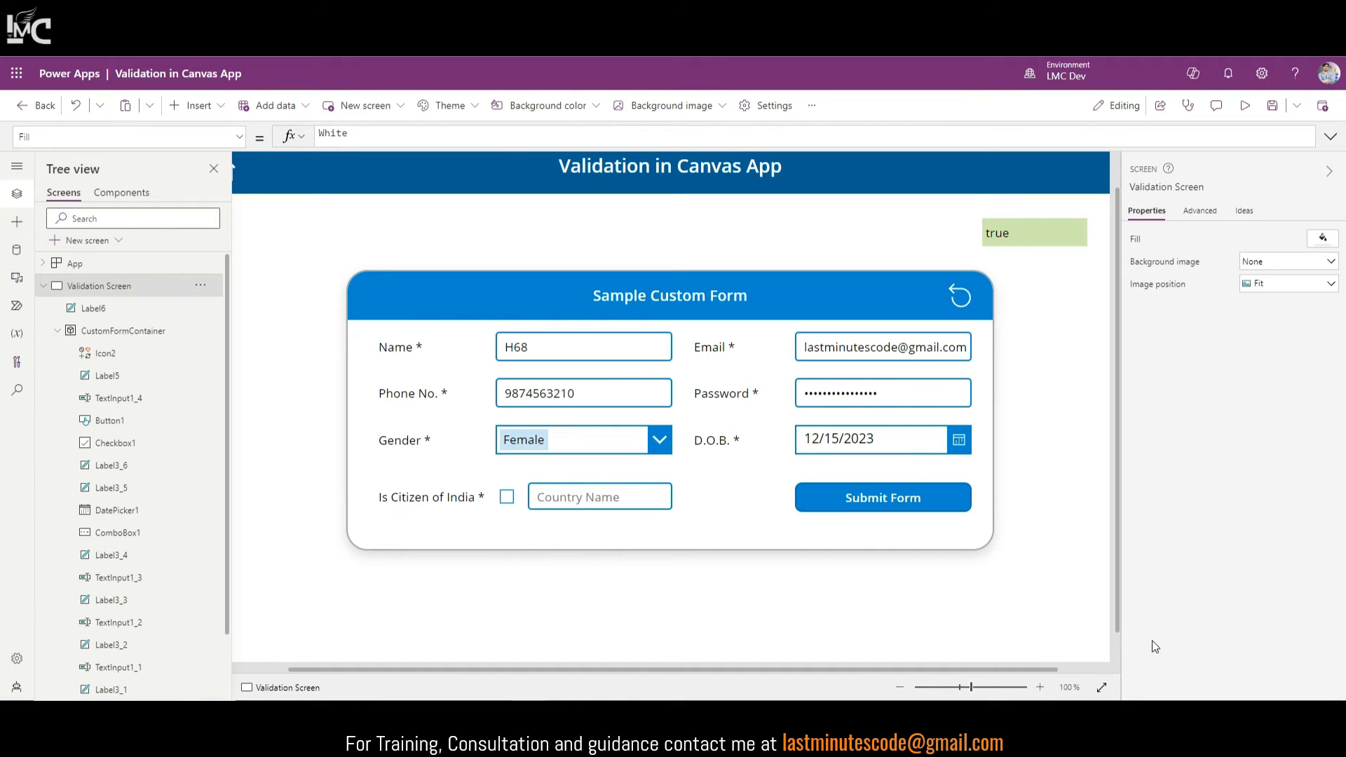
{"action": "left_click", "coordinate": [1102, 687]}
{"action": "left_click", "coordinate": [960, 265]}
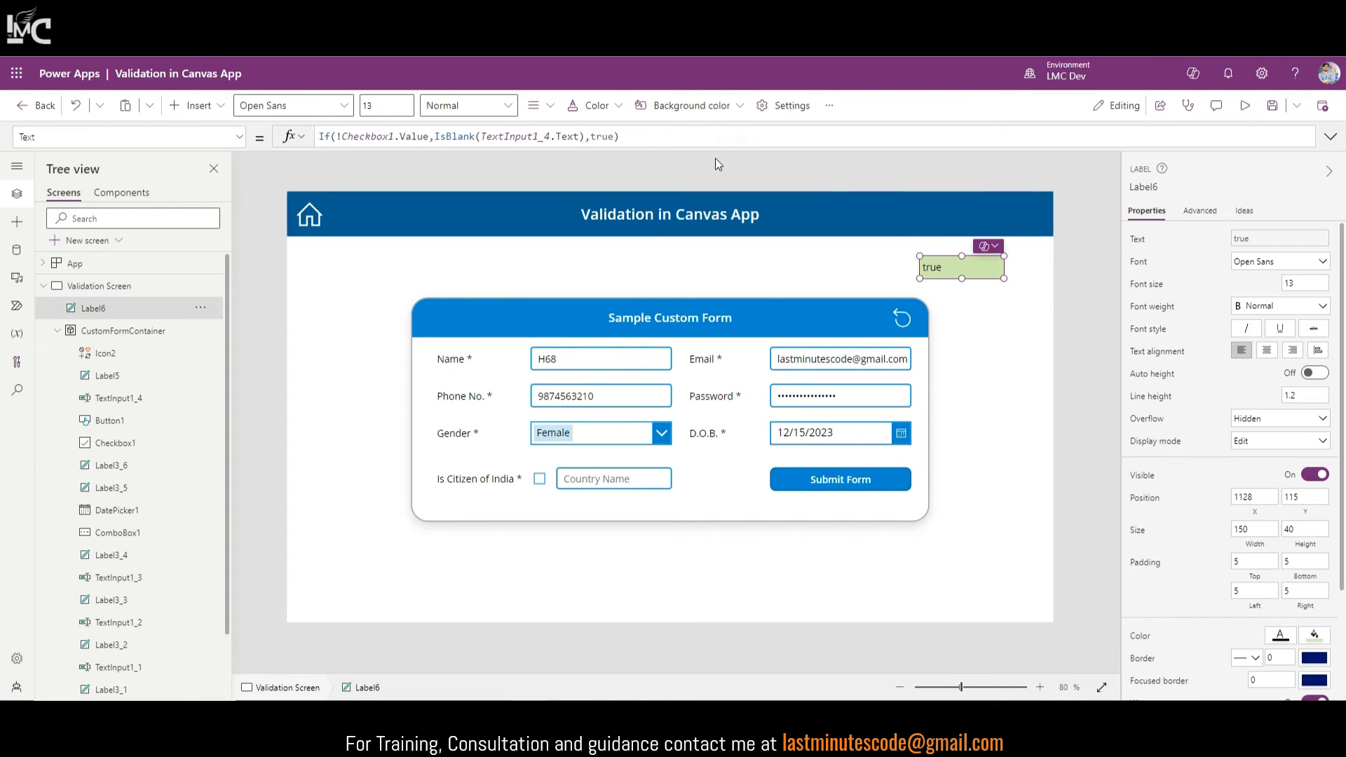
{"action": "left_click", "coordinate": [671, 131]}
{"action": "key", "text": "ctrl+c"}
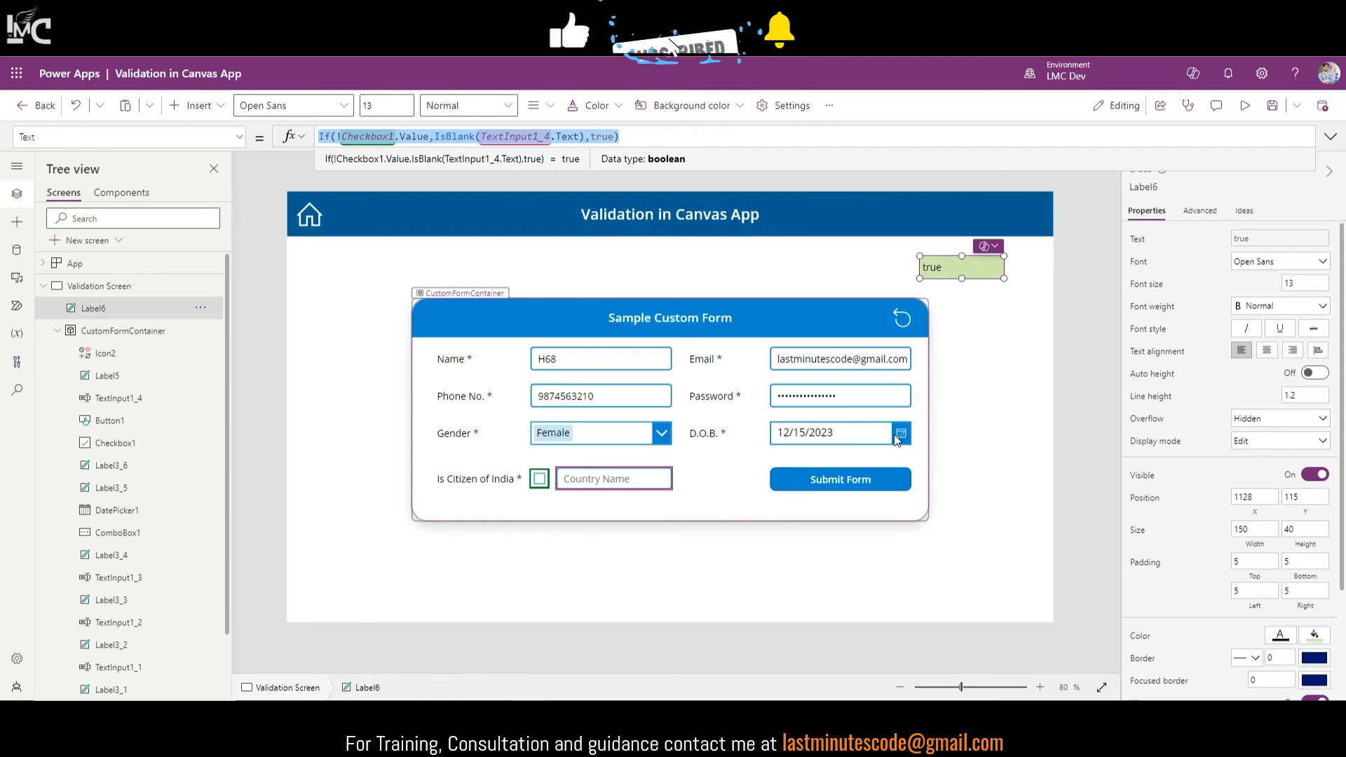
{"action": "left_click", "coordinate": [858, 481]}
Step: Append || If(!Checkbox1.Value,IsBlank(TextInput1_4.Text),true) after the DatePicker check in Button1's OnSelect, then preview
{"action": "left_click", "coordinate": [1331, 136]}
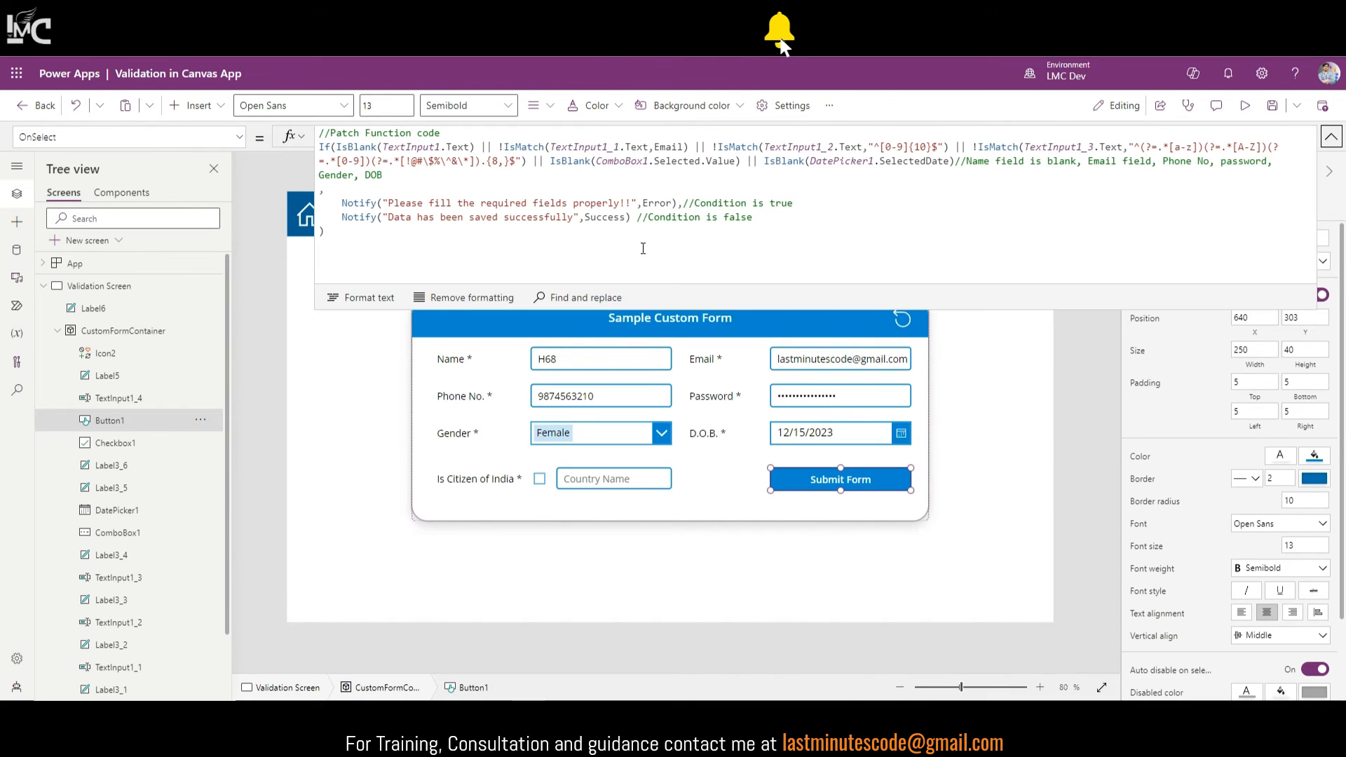
{"action": "left_click", "coordinate": [955, 165]}
{"action": "type", "text": "|"}
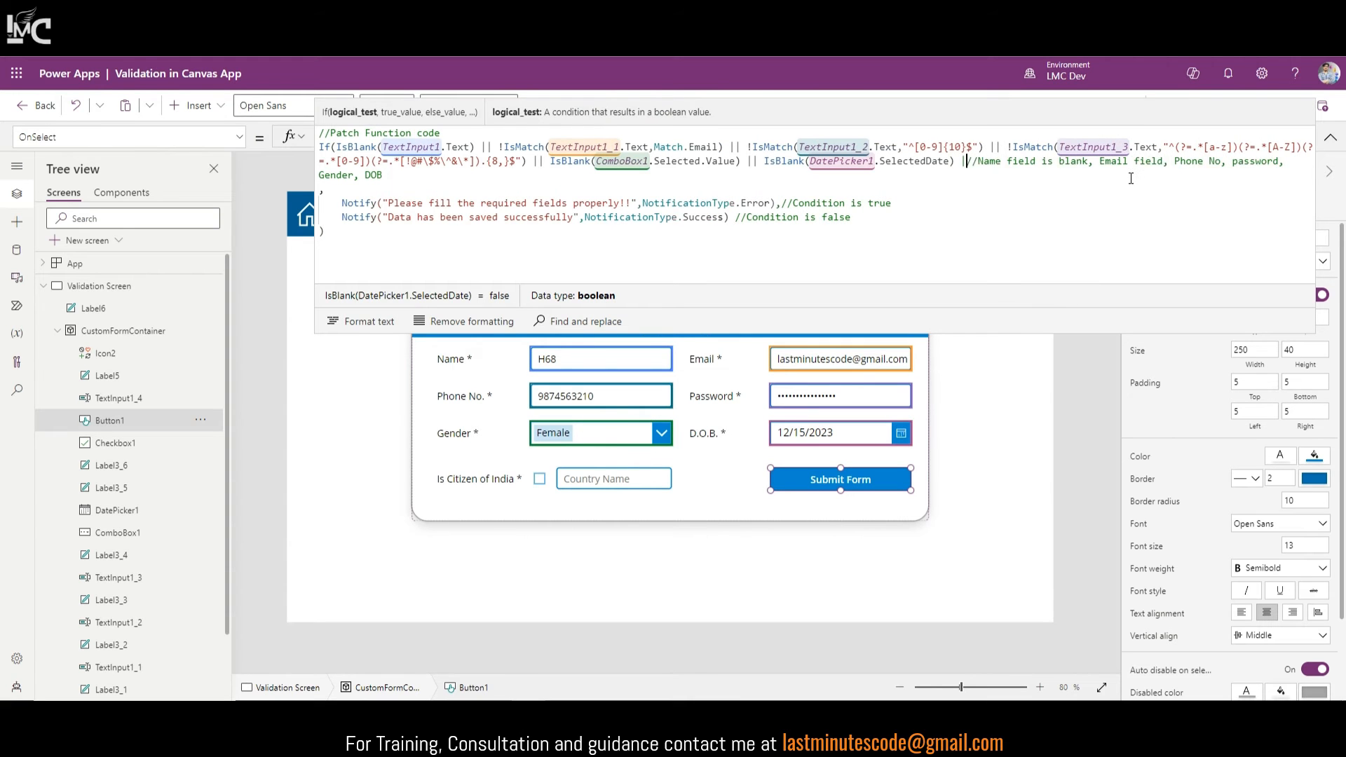
{"action": "type", "text": "|"}
{"action": "key", "text": "ctrl+v"}
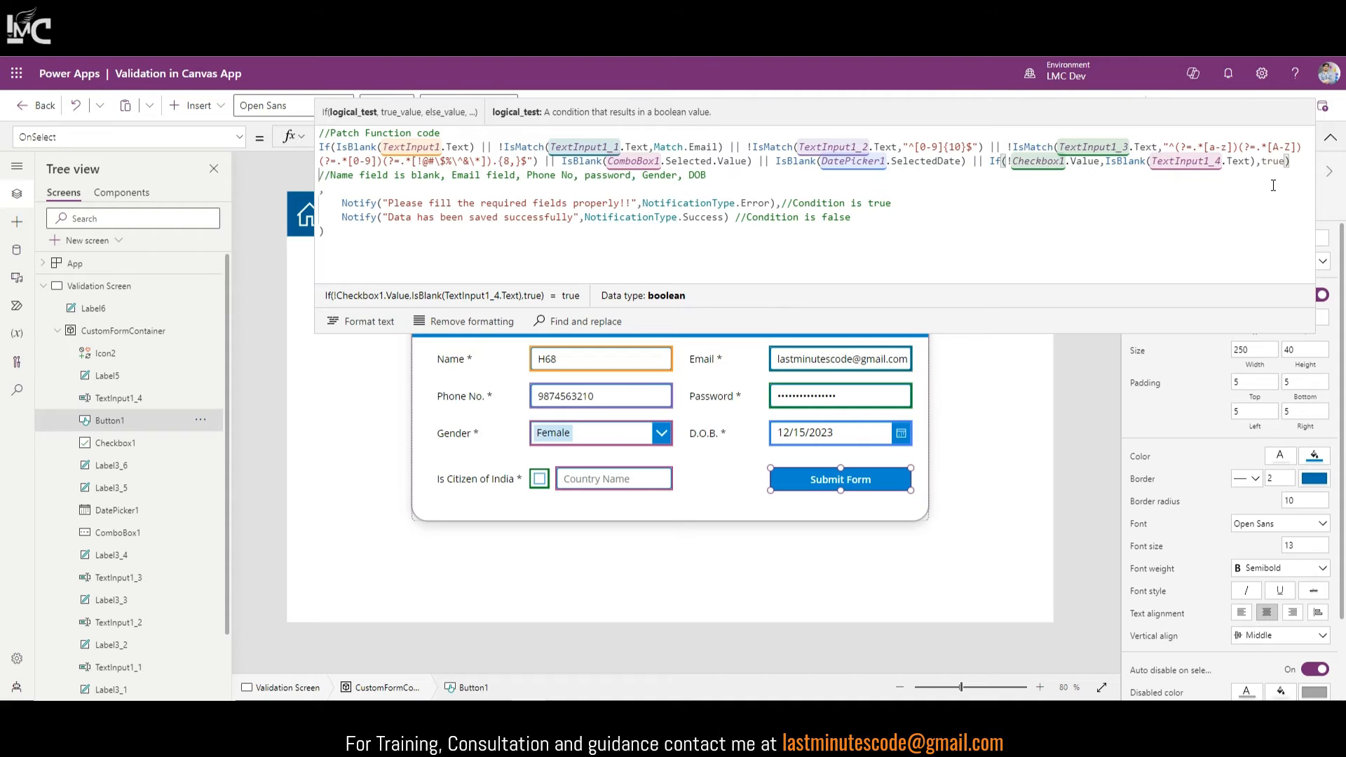
{"action": "left_click", "coordinate": [1331, 137]}
{"action": "left_click", "coordinate": [1253, 109]}
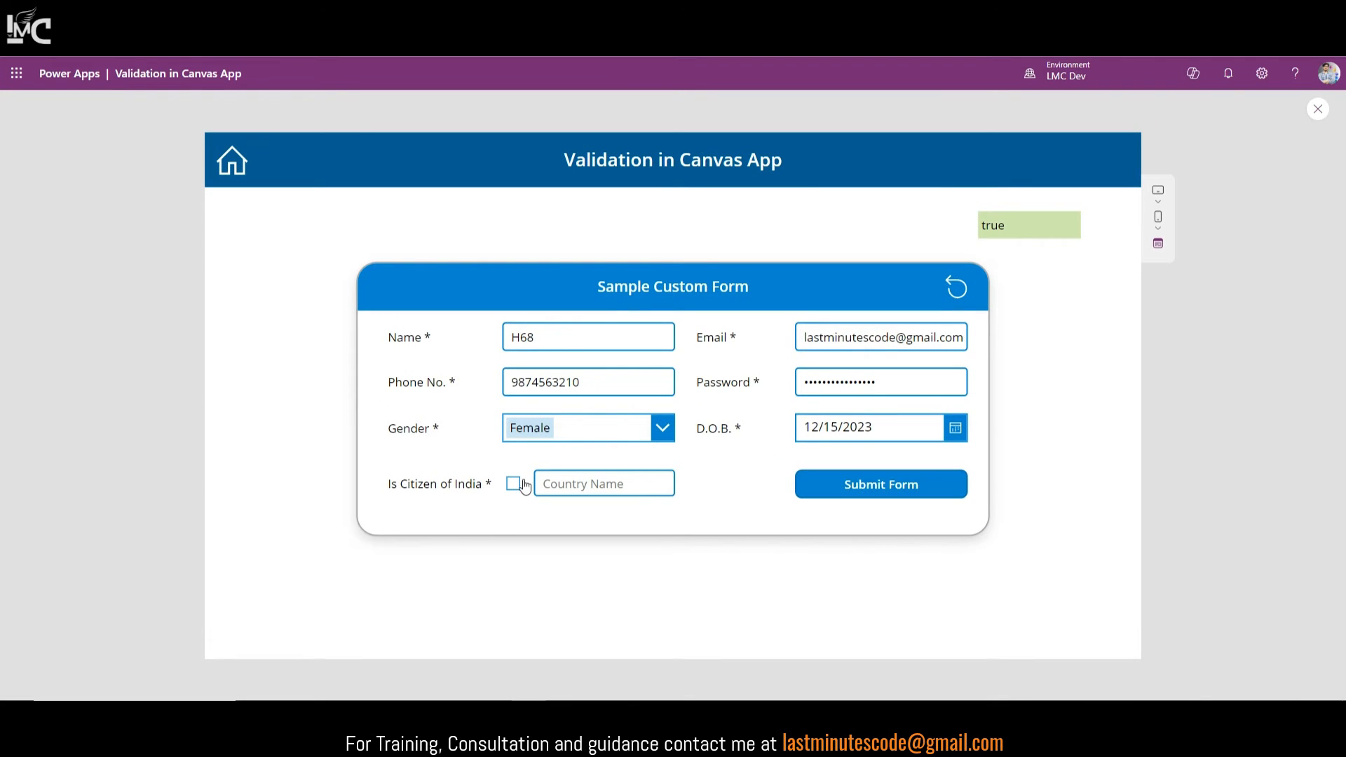
Step: Submit with no country (error), with Country Name Mexico (saved), then with citizen ticked (error), and exit preview
{"action": "left_click", "coordinate": [846, 494]}
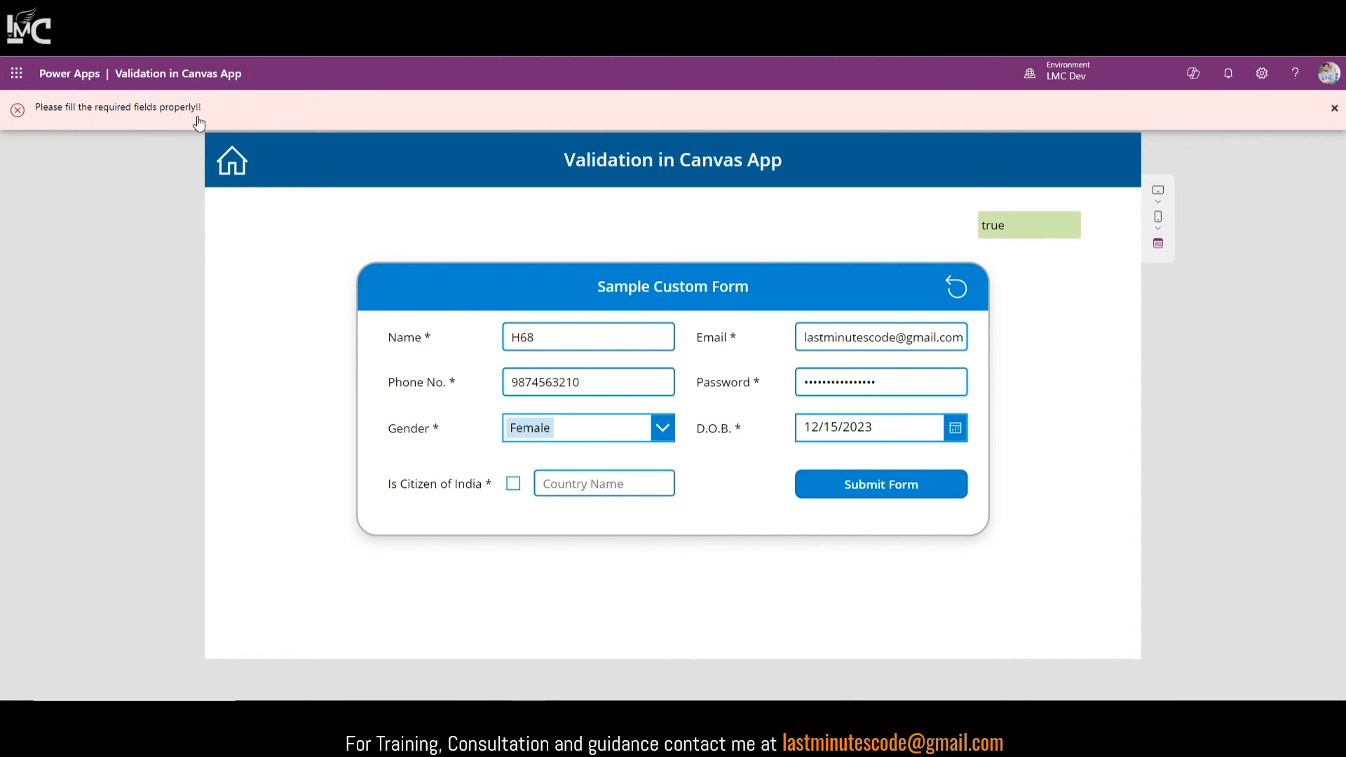
{"action": "left_click", "coordinate": [564, 483]}
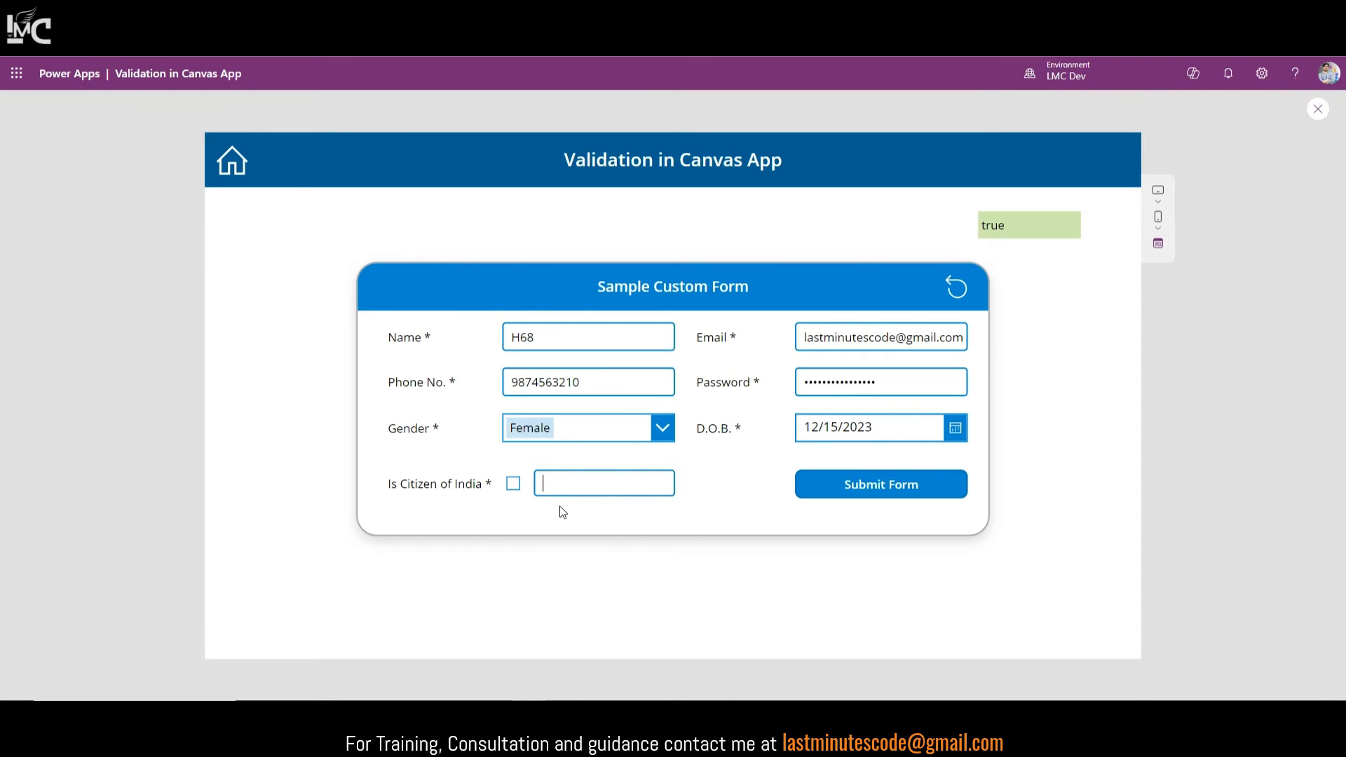
{"action": "type", "text": "Mexico"}
{"action": "left_click", "coordinate": [907, 486]}
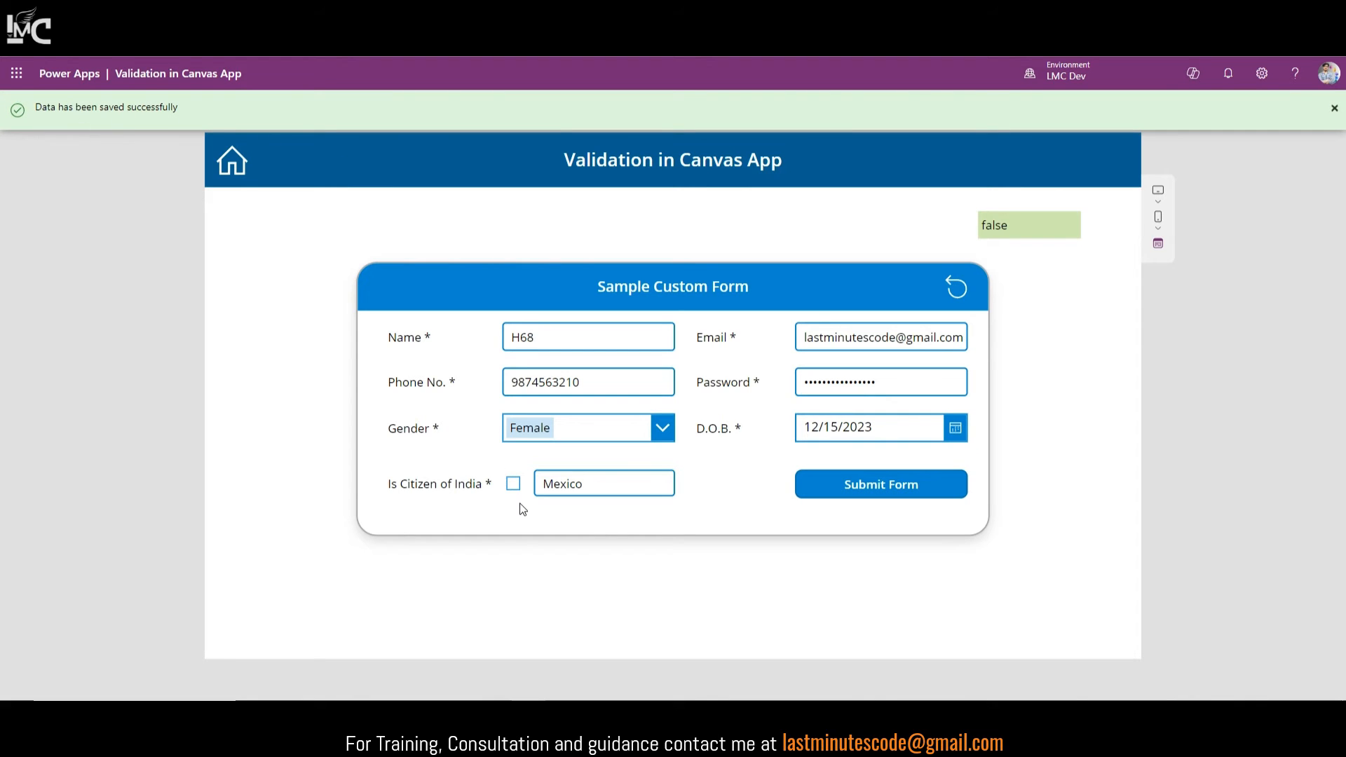
{"action": "left_click", "coordinate": [512, 483]}
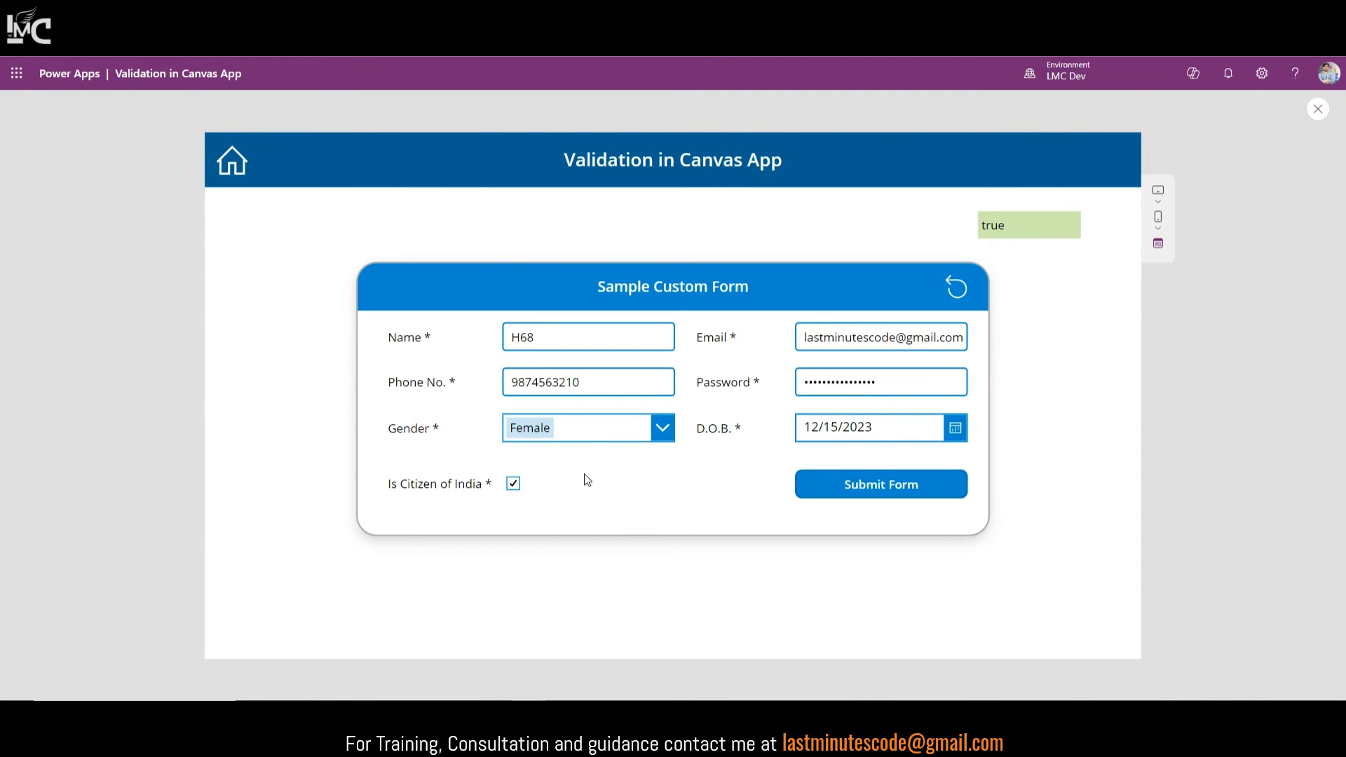
{"action": "left_click", "coordinate": [873, 484]}
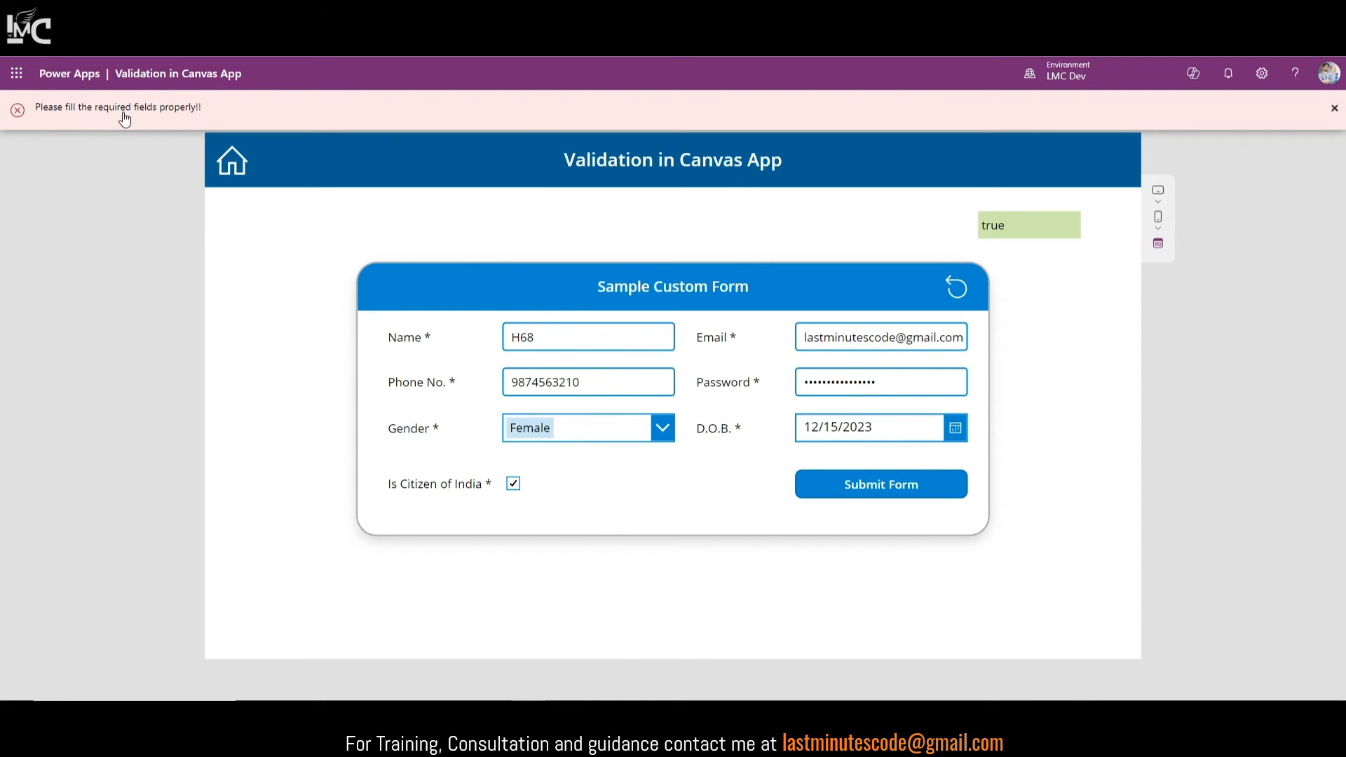
{"action": "left_click", "coordinate": [1334, 108]}
{"action": "left_click", "coordinate": [1318, 110]}
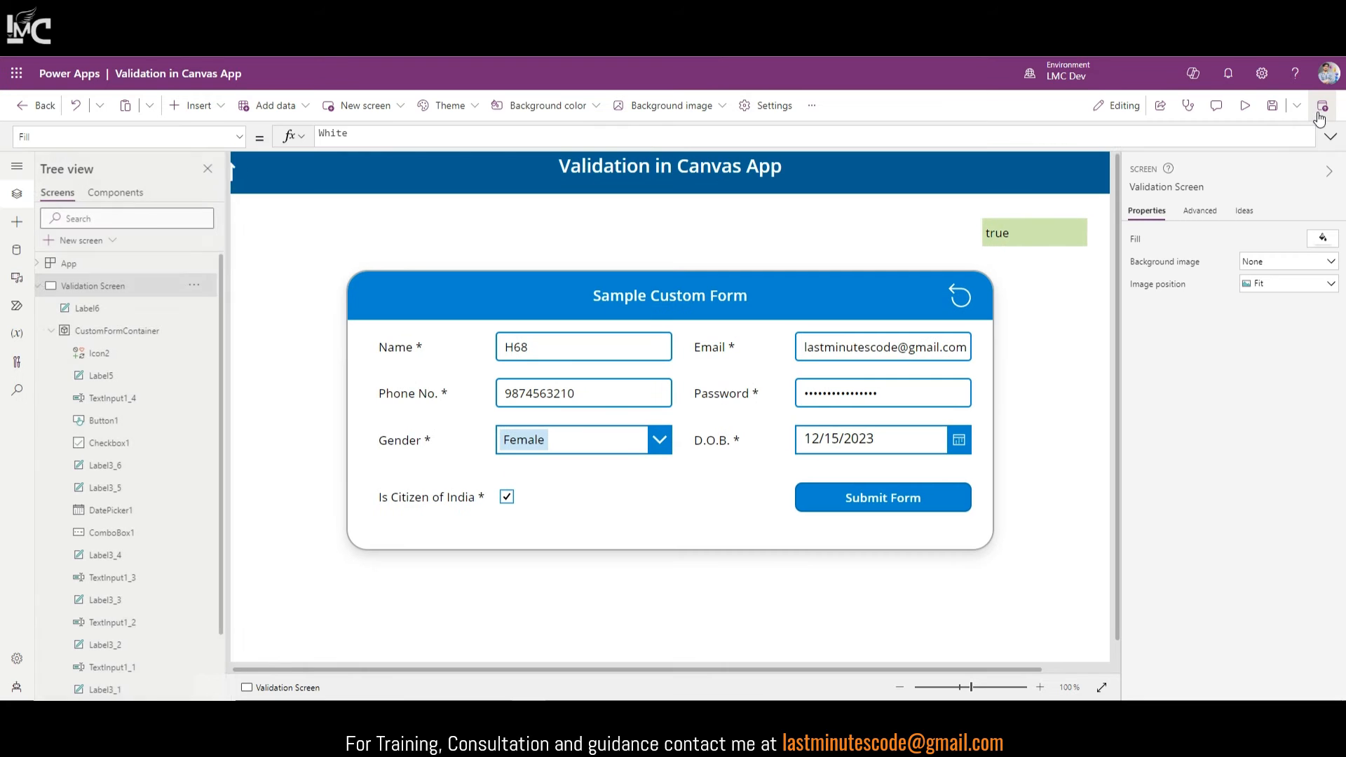
Step: Change the final true in Submit Form's citizenship validation check to false
{"action": "left_click", "coordinate": [927, 500]}
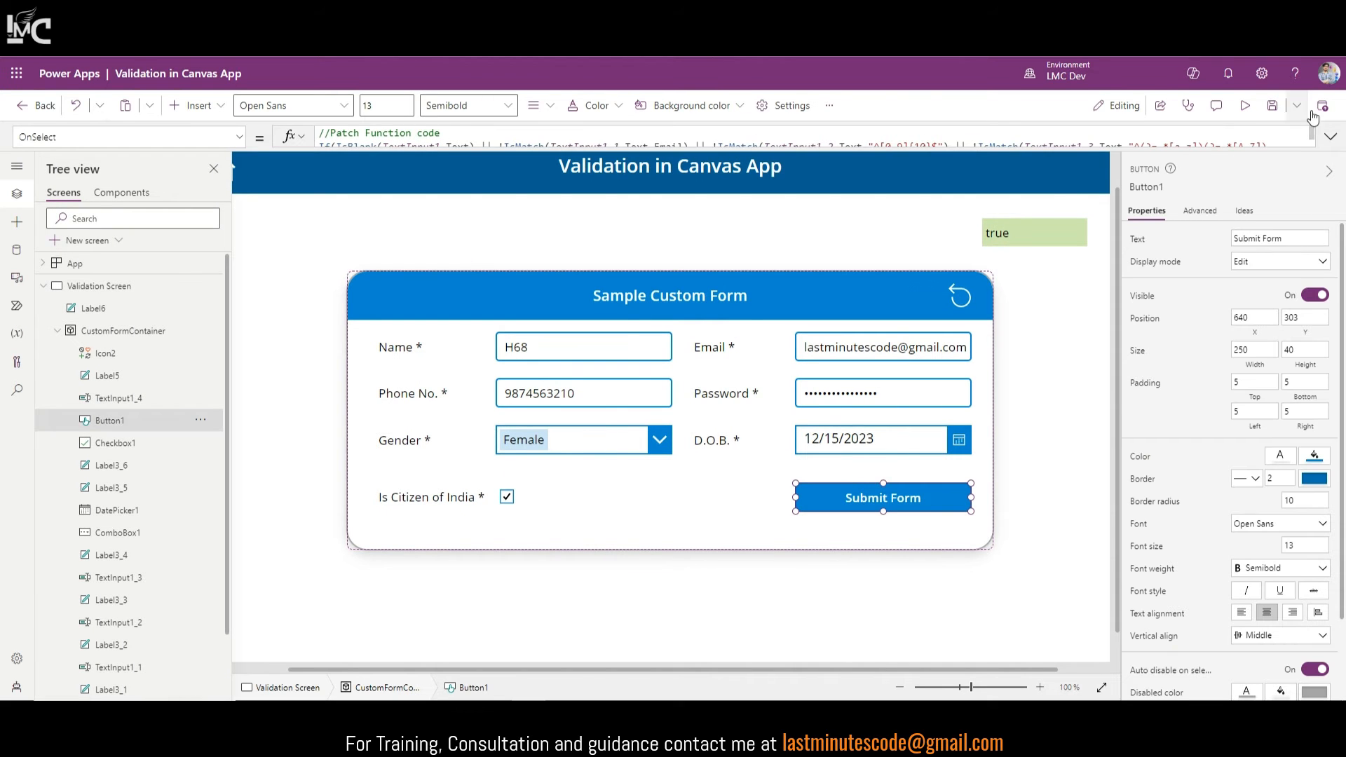
{"action": "left_click", "coordinate": [1330, 137]}
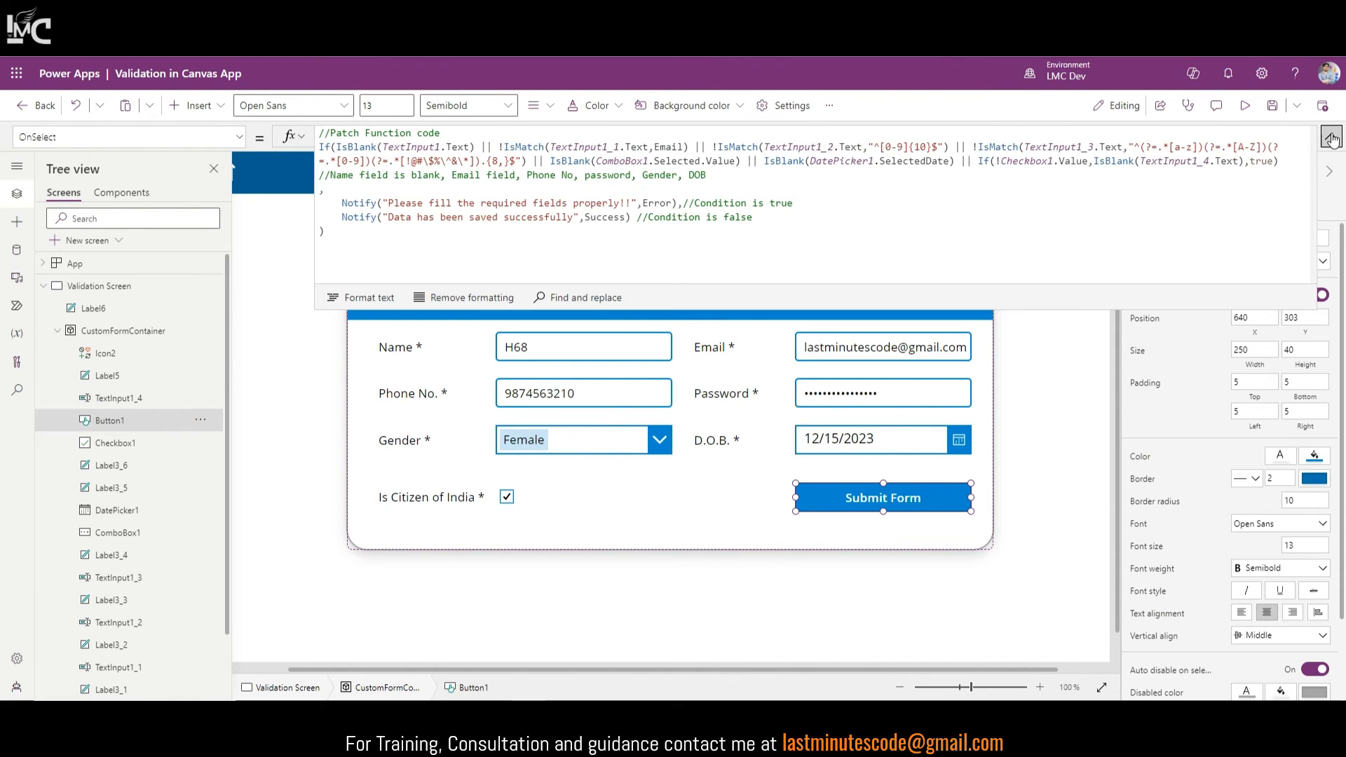
{"action": "double_click", "coordinate": [1261, 163]}
{"action": "type", "text": "fa"}
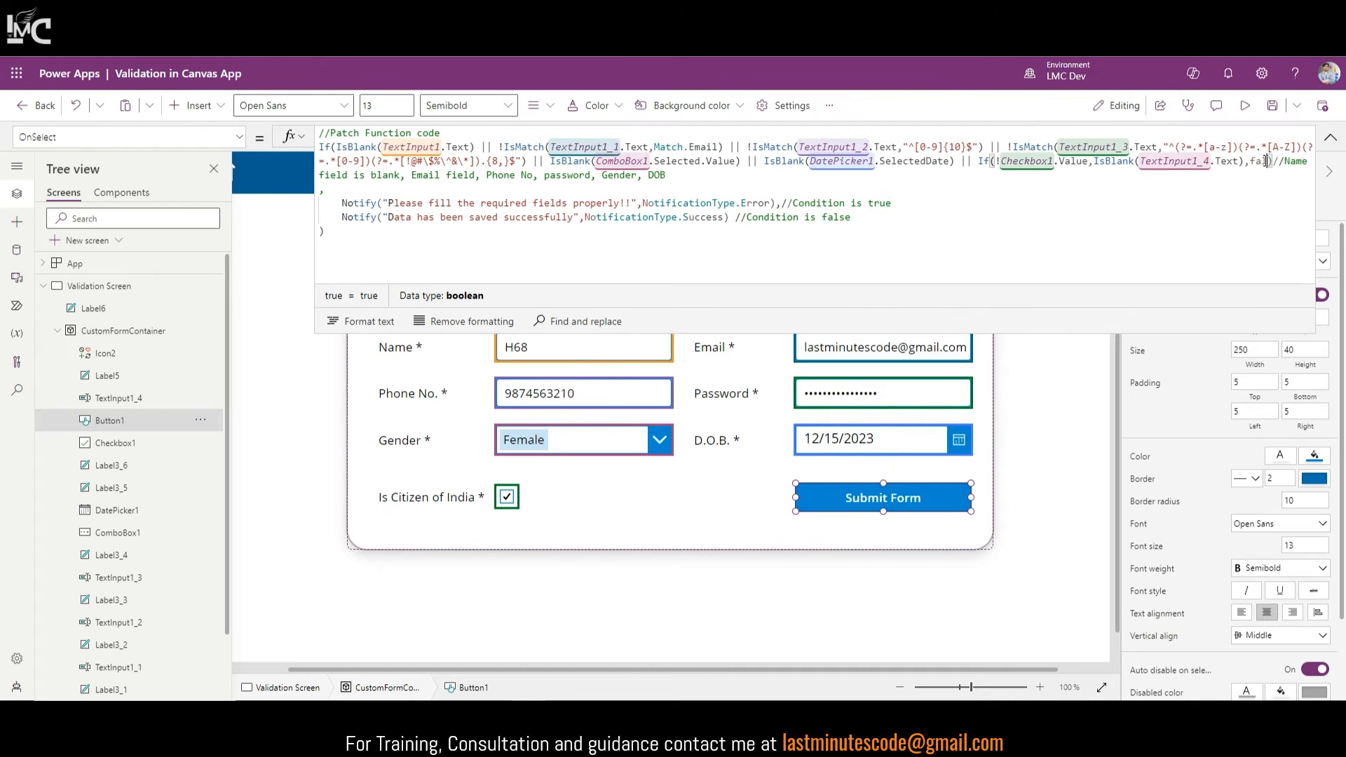
{"action": "type", "text": "lse"}
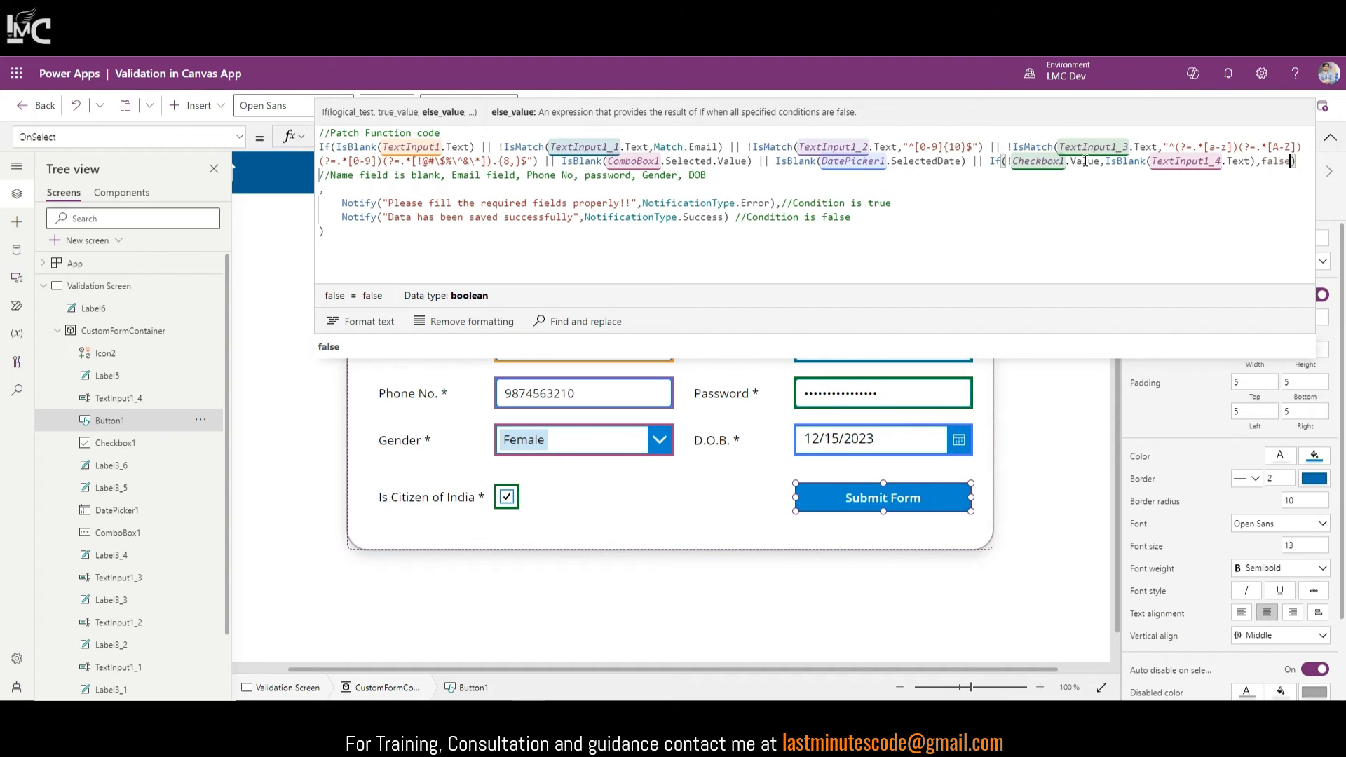
{"action": "left_click_drag", "start_coordinate": [1110, 161], "coordinate": [1259, 162]}
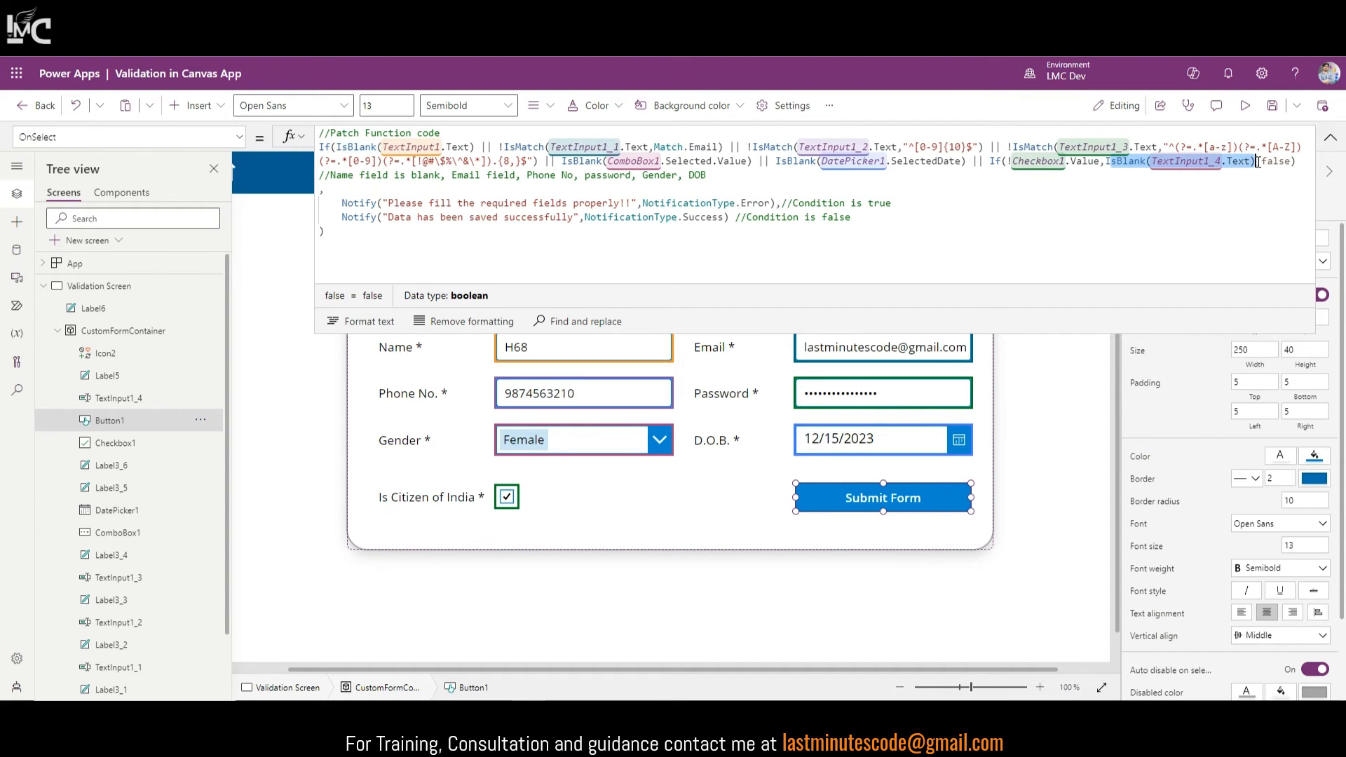
{"action": "left_click", "coordinate": [385, 221]}
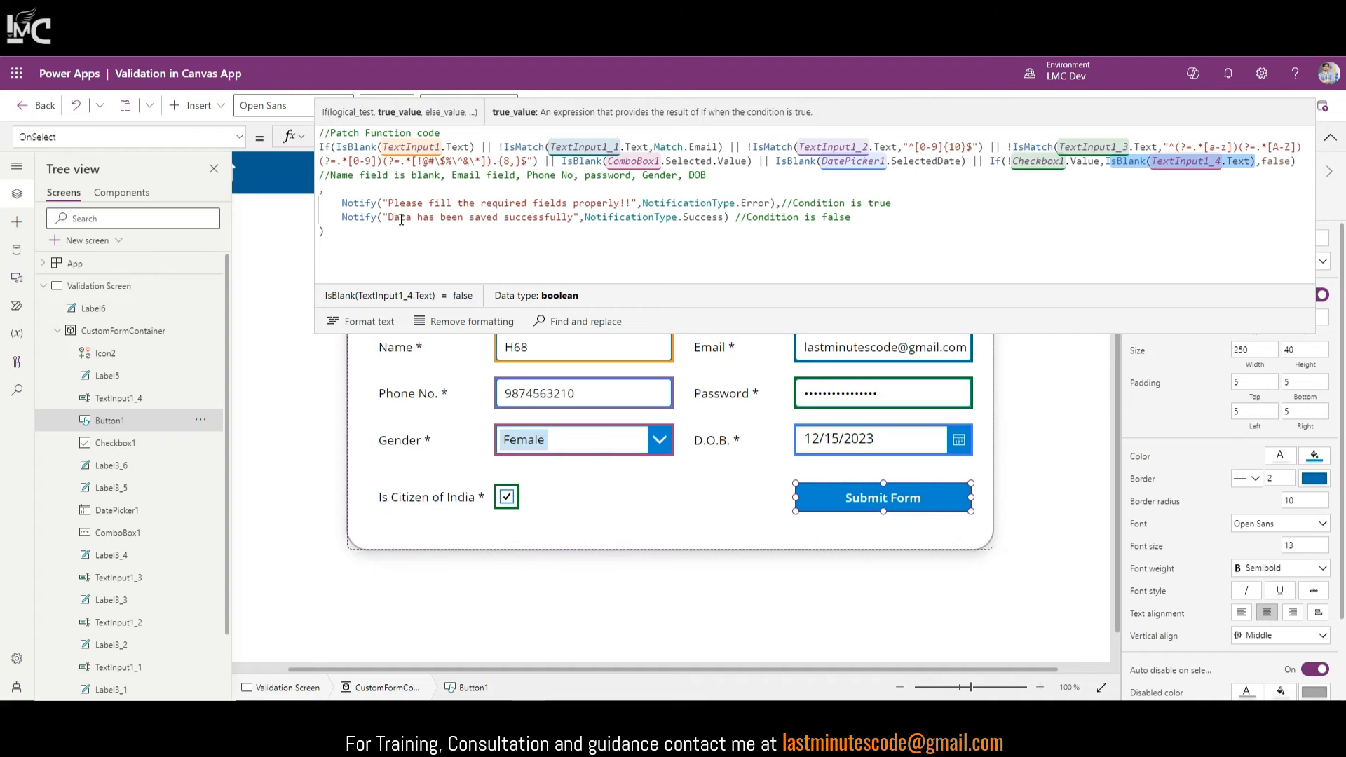
{"action": "left_click", "coordinate": [1333, 142]}
Step: Change the final true in Label6's formula to false and run the app in preview
{"action": "left_click", "coordinate": [1025, 241]}
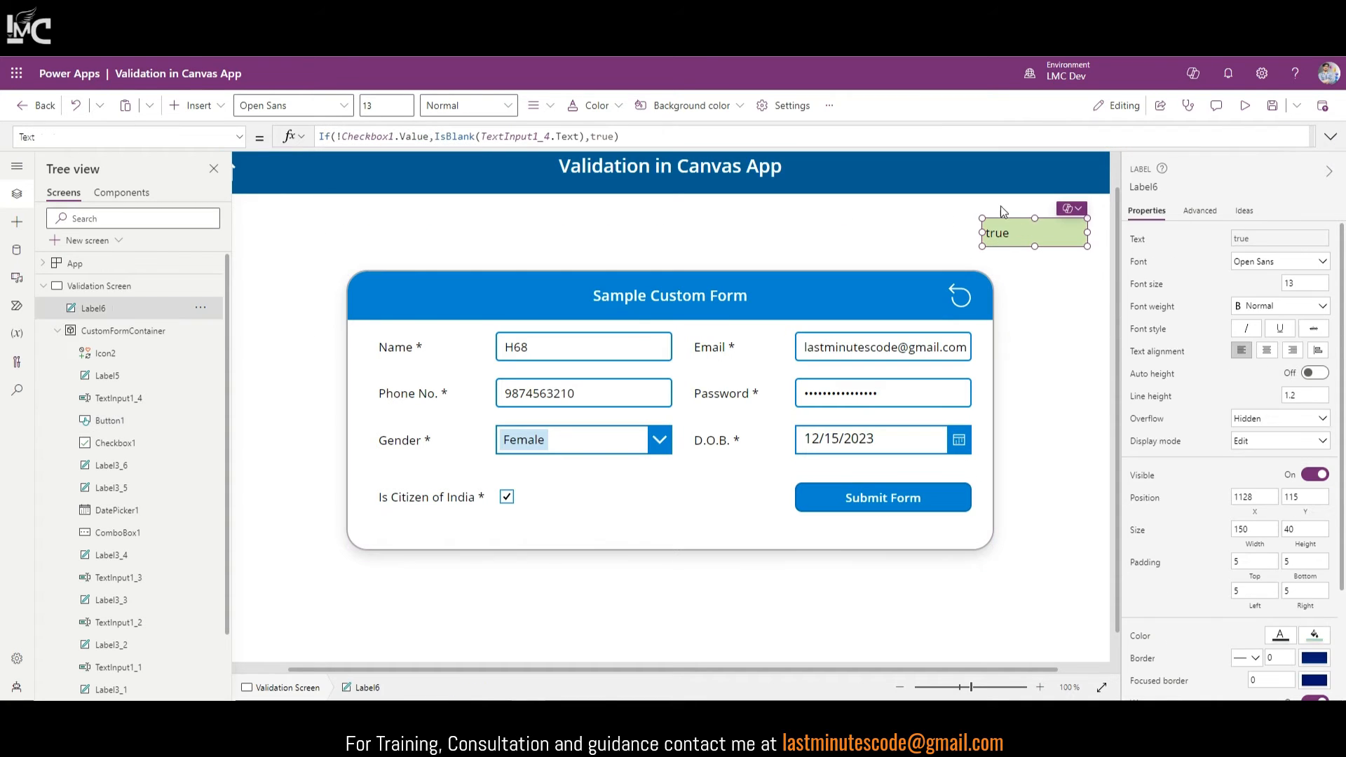
{"action": "double_click", "coordinate": [613, 137]}
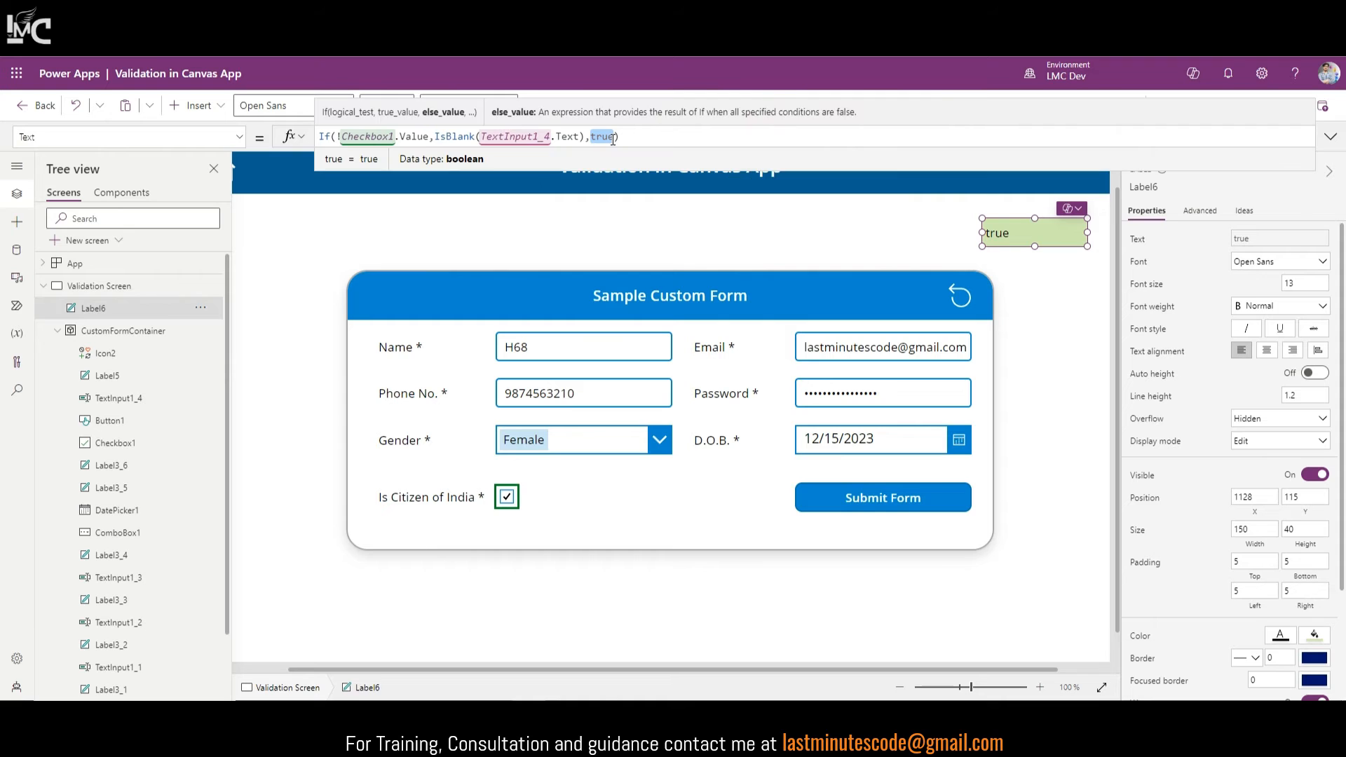
{"action": "type", "text": "false"}
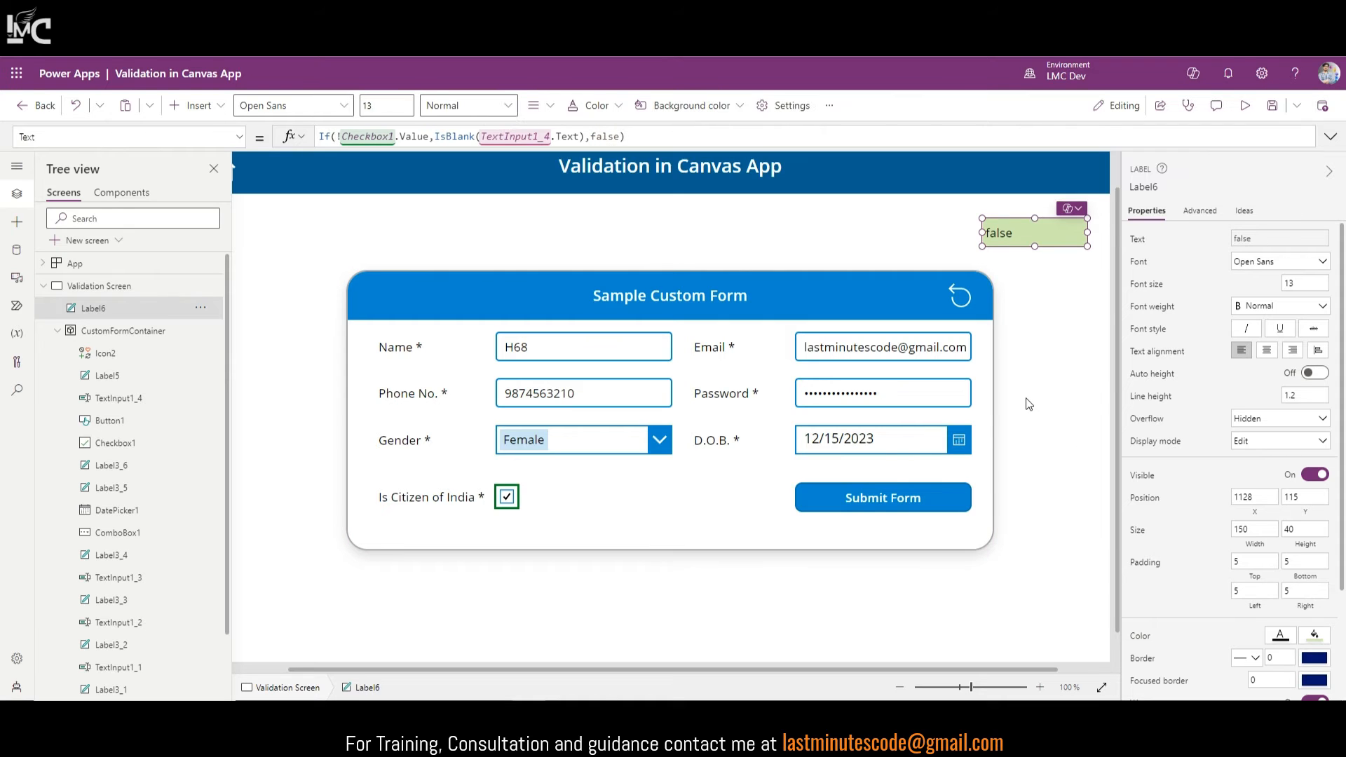
{"action": "left_click", "coordinate": [1238, 107]}
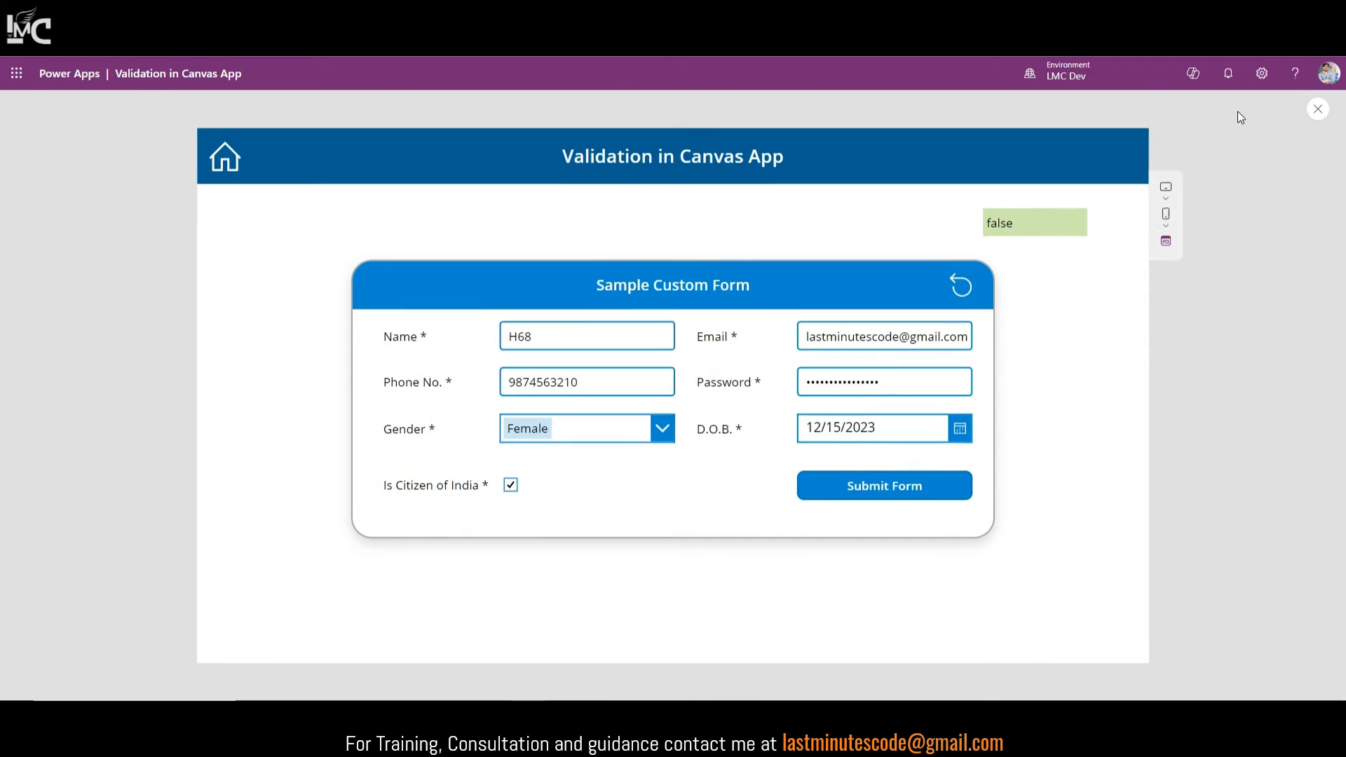
Step: Submit the filled form, then untick citizenship and submit with Country Name blank and with 'asdasd'
{"action": "left_click", "coordinate": [898, 485]}
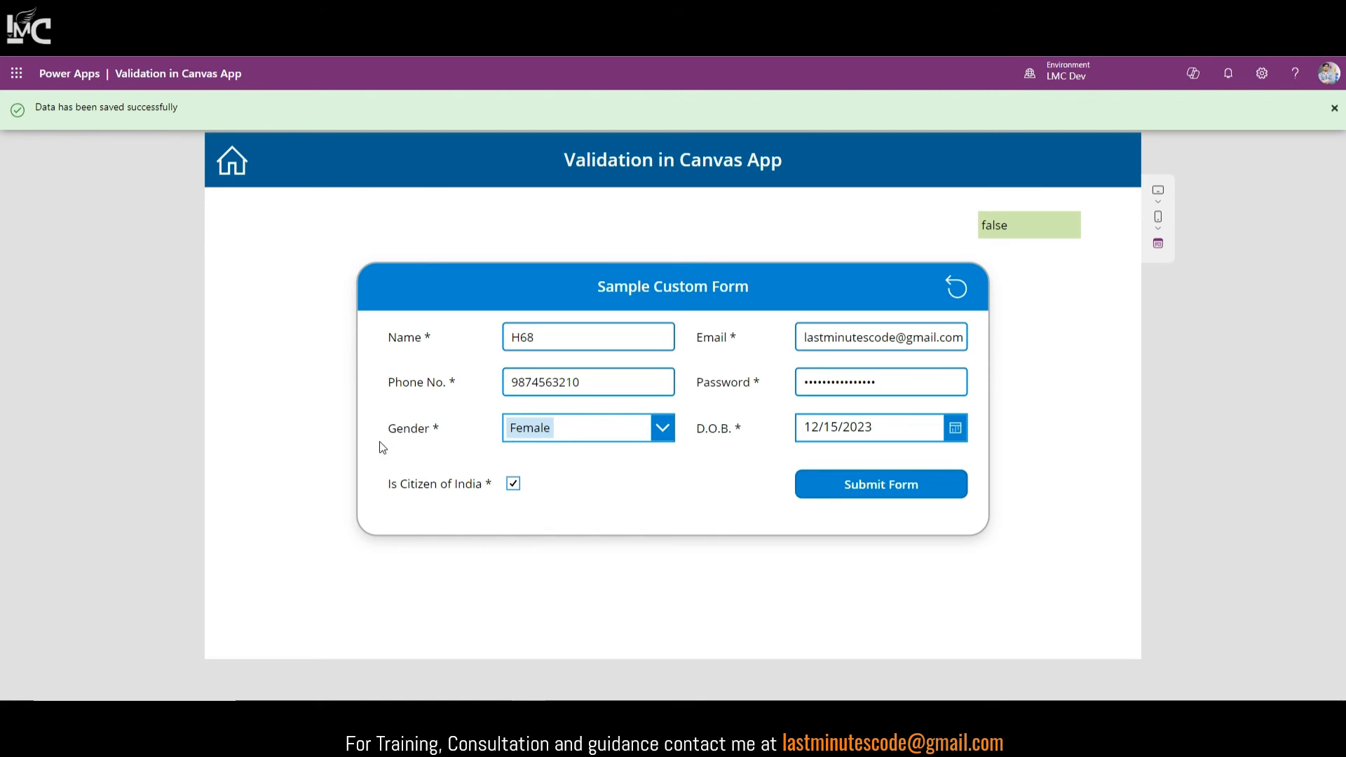
{"action": "left_click", "coordinate": [513, 484]}
{"action": "double_click", "coordinate": [599, 488]}
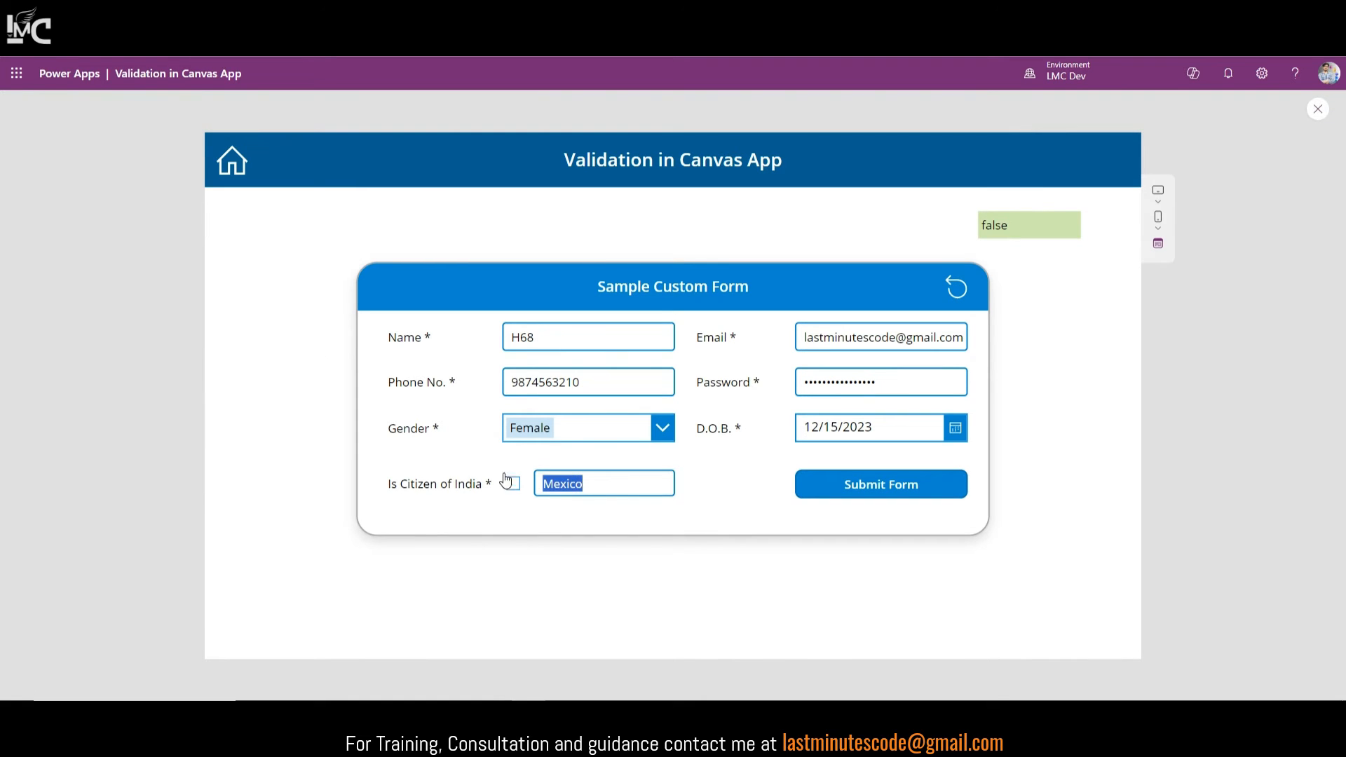
{"action": "key", "text": "BackSpace"}
{"action": "left_click", "coordinate": [901, 489]}
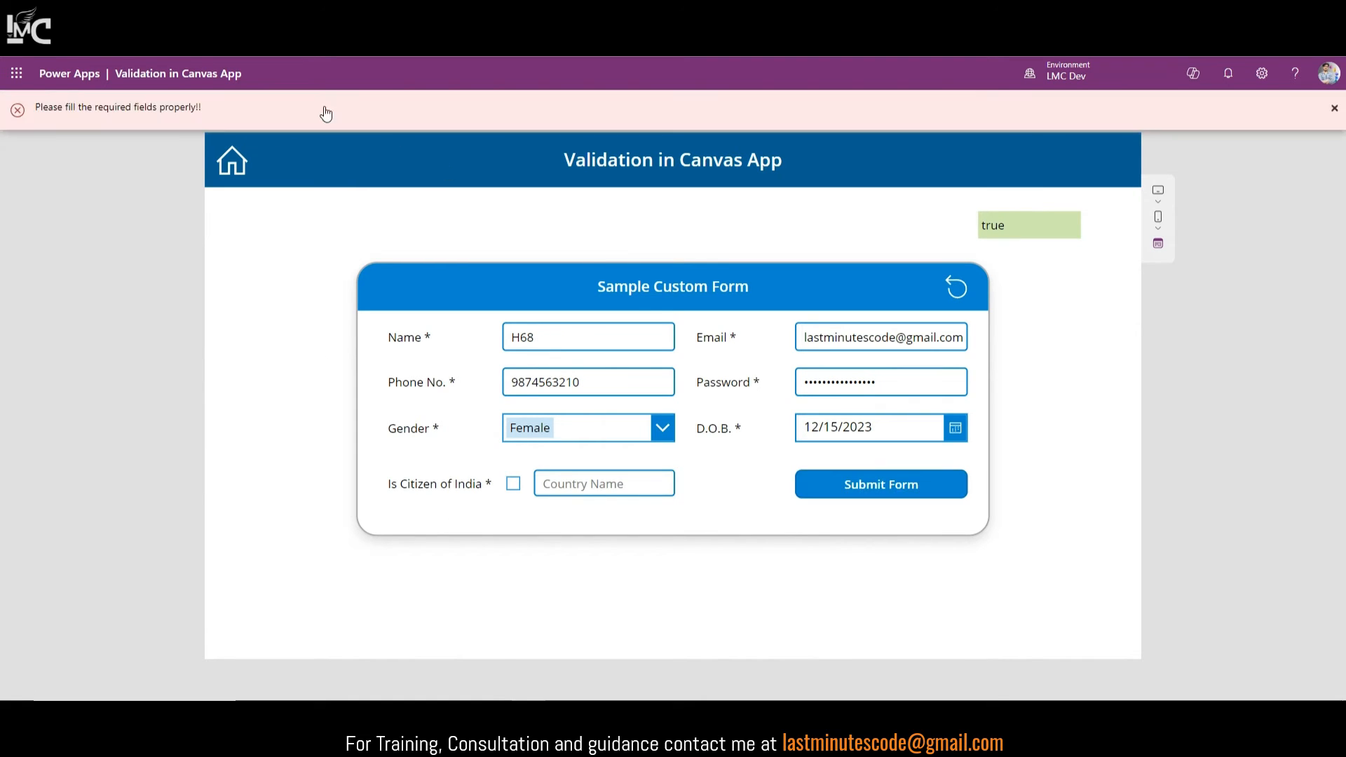
{"action": "left_click", "coordinate": [579, 494]}
{"action": "type", "text": "asdasd"}
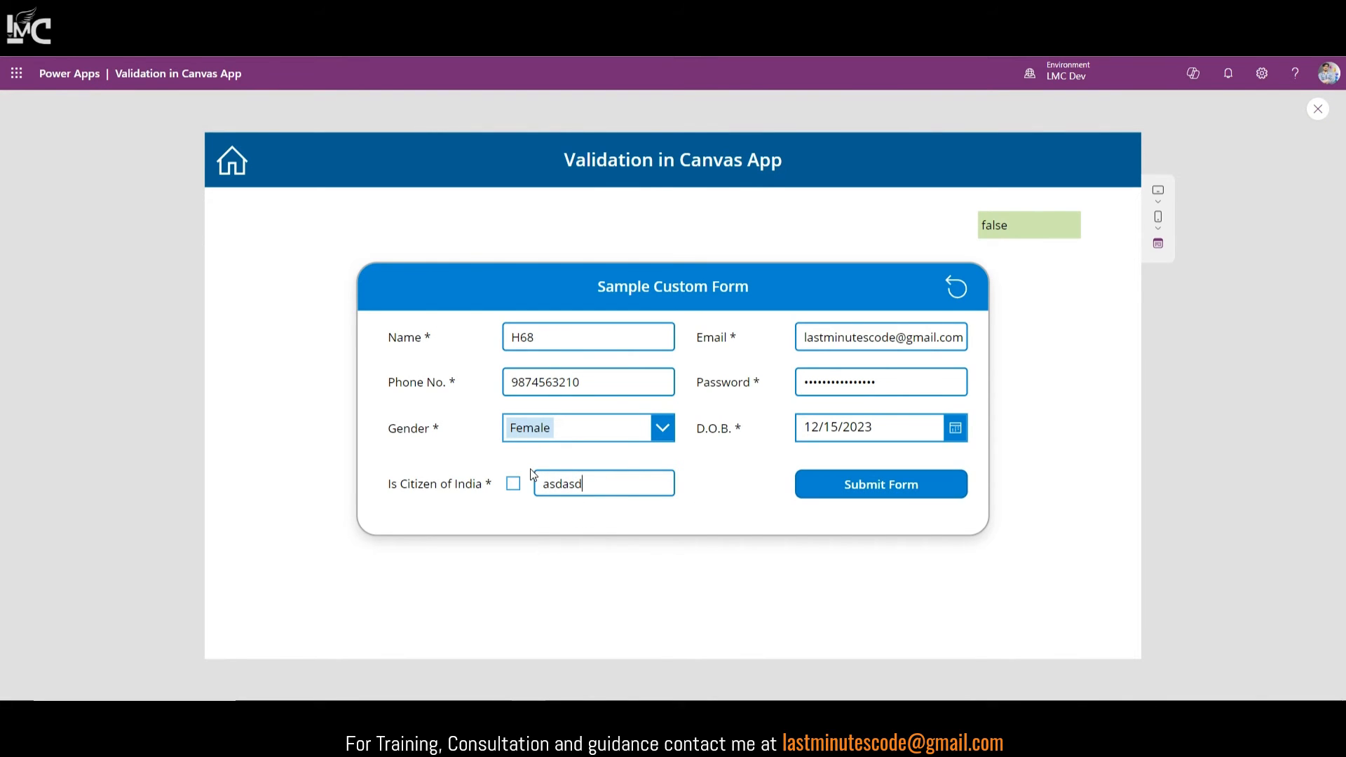
{"action": "left_click", "coordinate": [847, 500]}
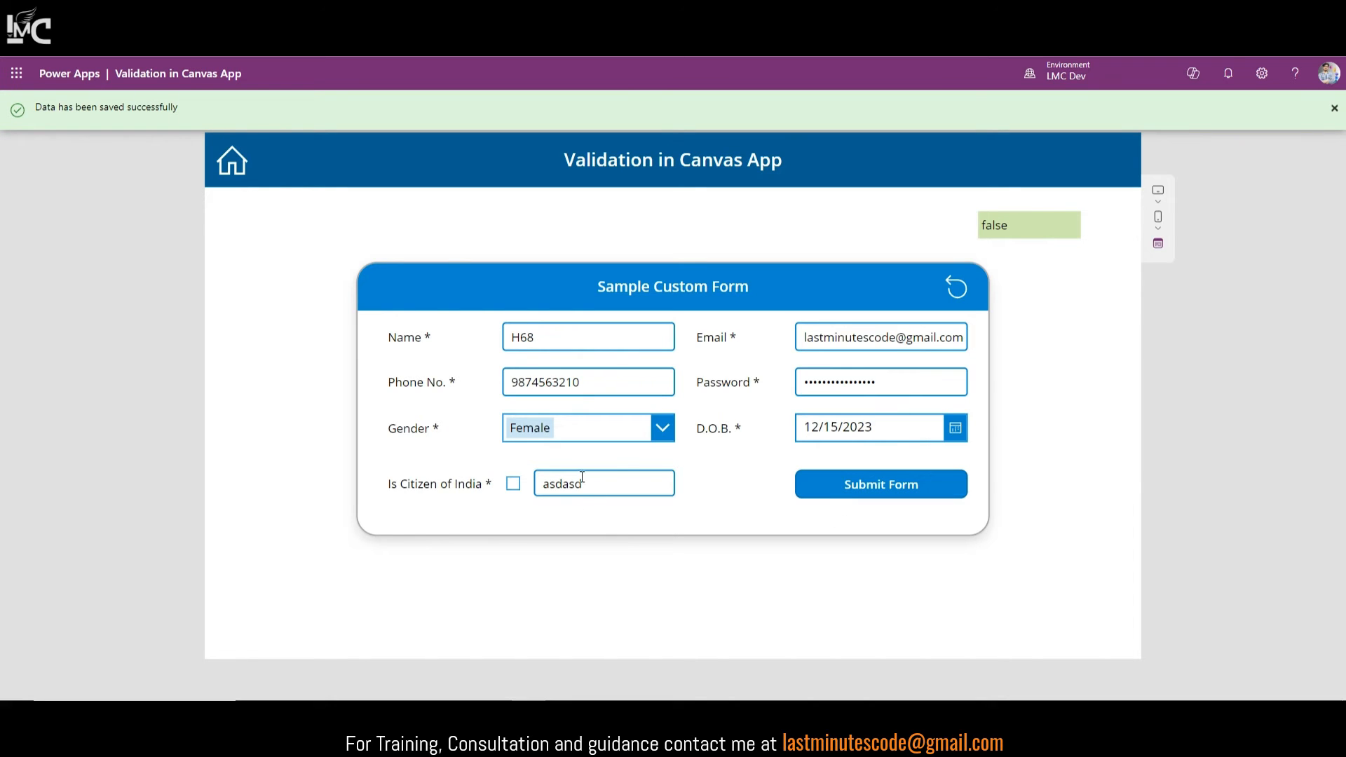
Step: Clear Country Name and resubmit to get the required-fields error, dismiss it and exit preview
{"action": "left_click_drag", "start_coordinate": [597, 482], "coordinate": [529, 489]}
{"action": "key", "text": "BackSpace"}
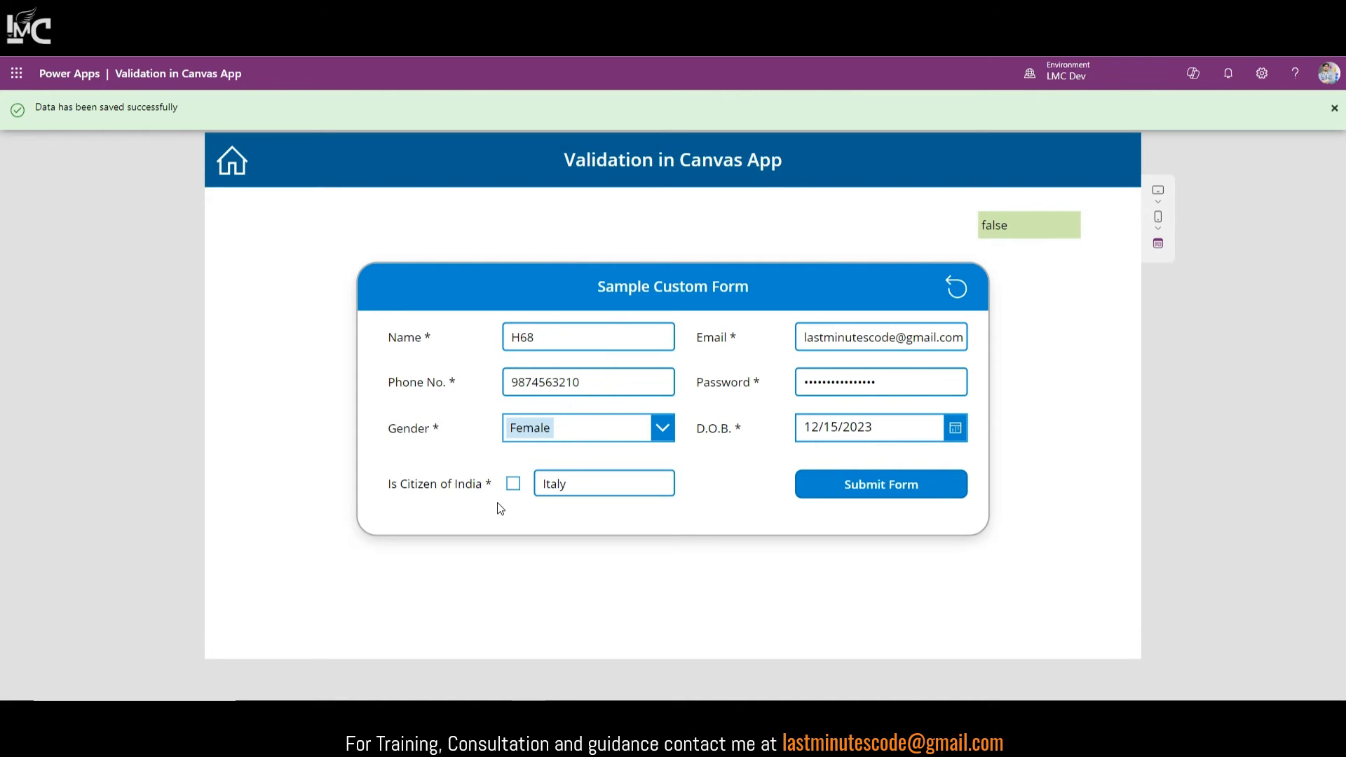
{"action": "left_click", "coordinate": [933, 491]}
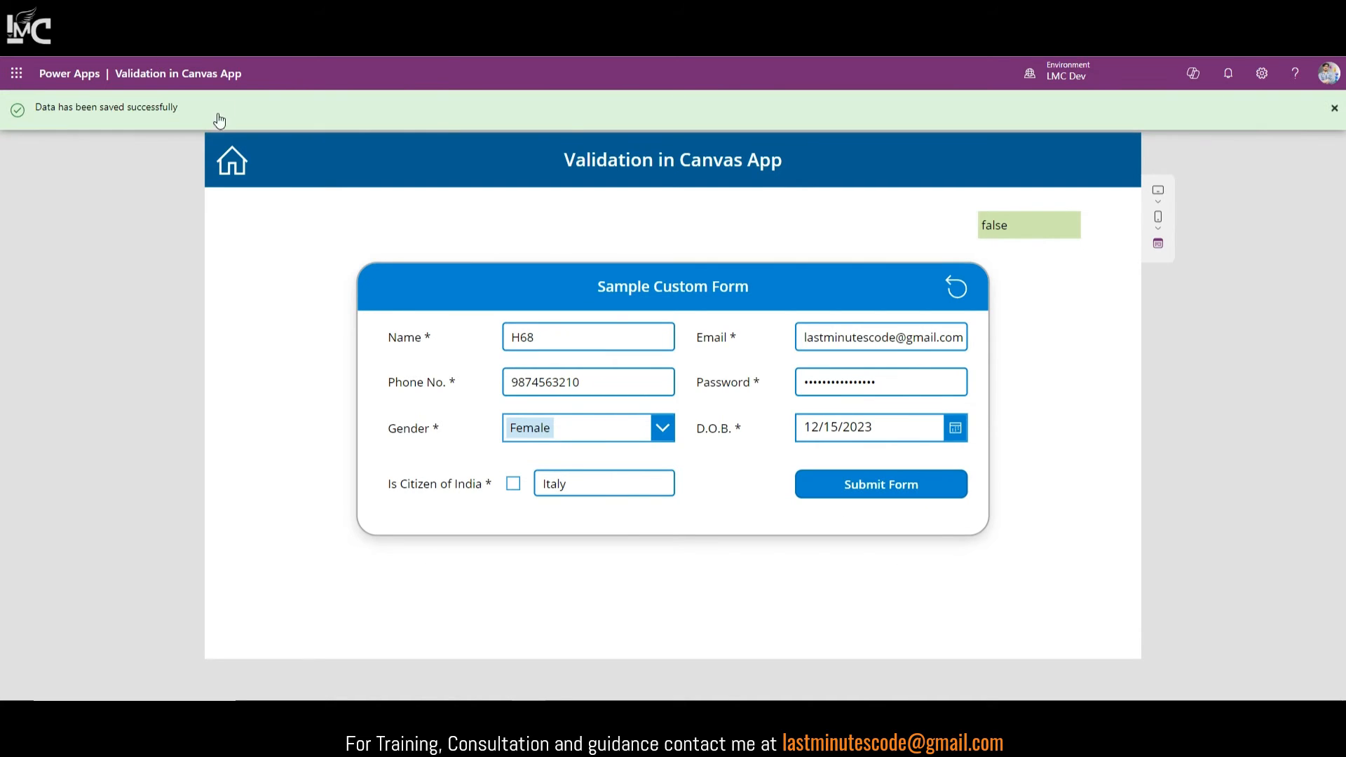
{"action": "left_click_drag", "start_coordinate": [579, 484], "coordinate": [533, 482]}
{"action": "key", "text": "BackSpace"}
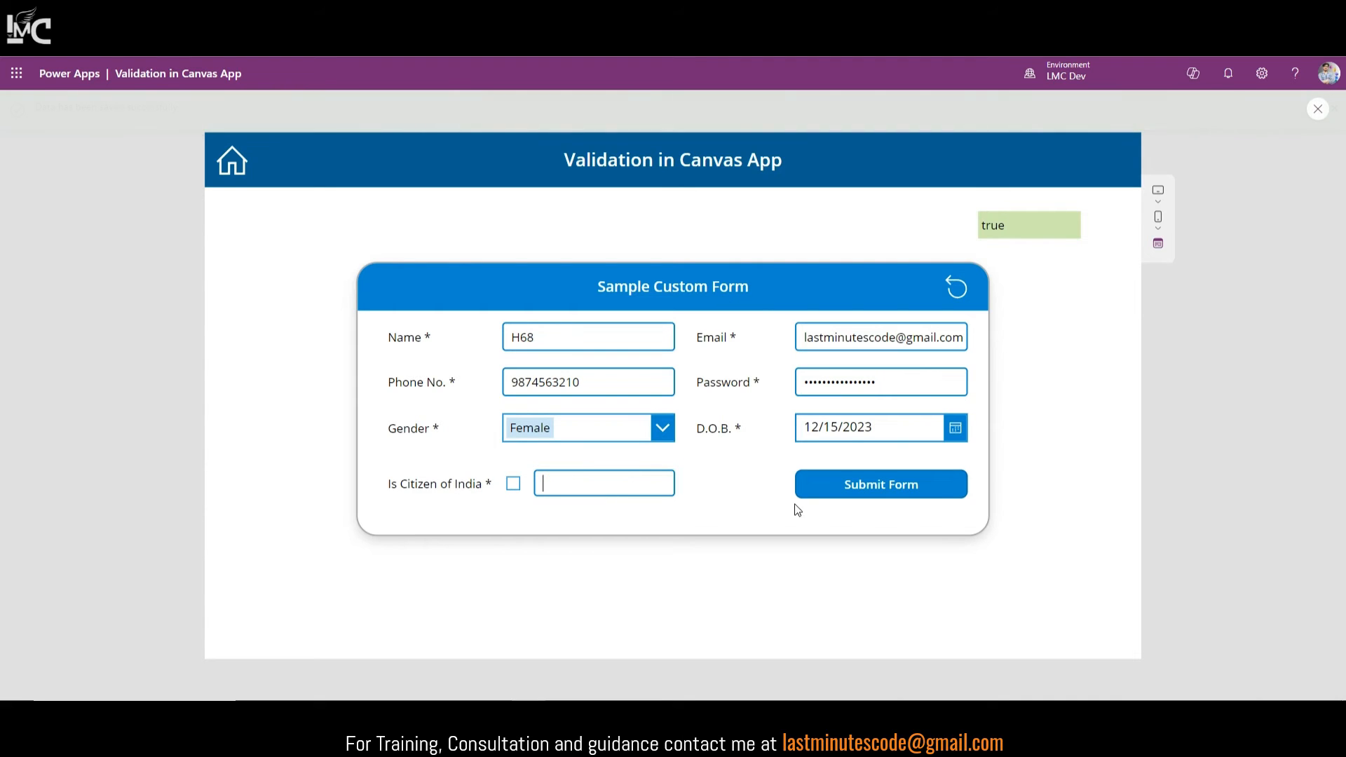
{"action": "left_click", "coordinate": [928, 490]}
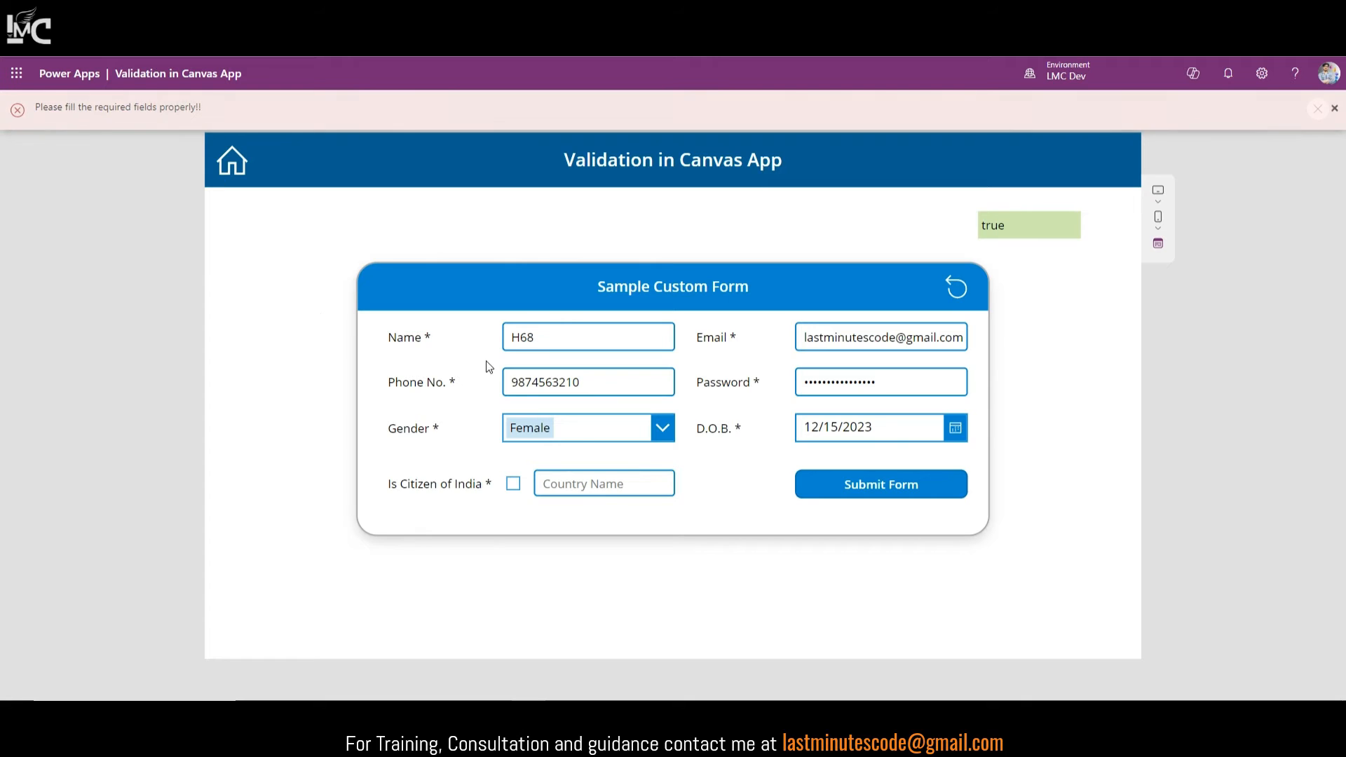
{"action": "left_click", "coordinate": [1335, 110]}
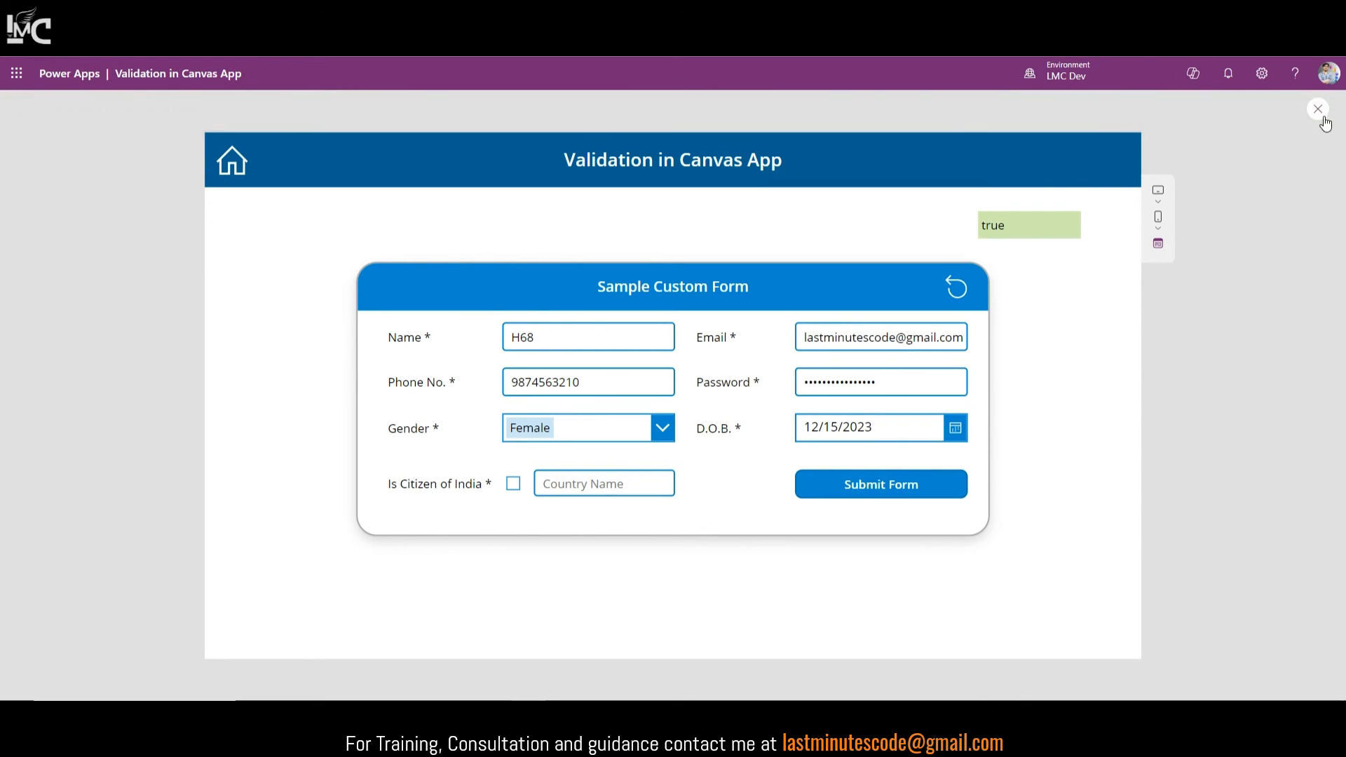
{"action": "left_click", "coordinate": [1324, 114]}
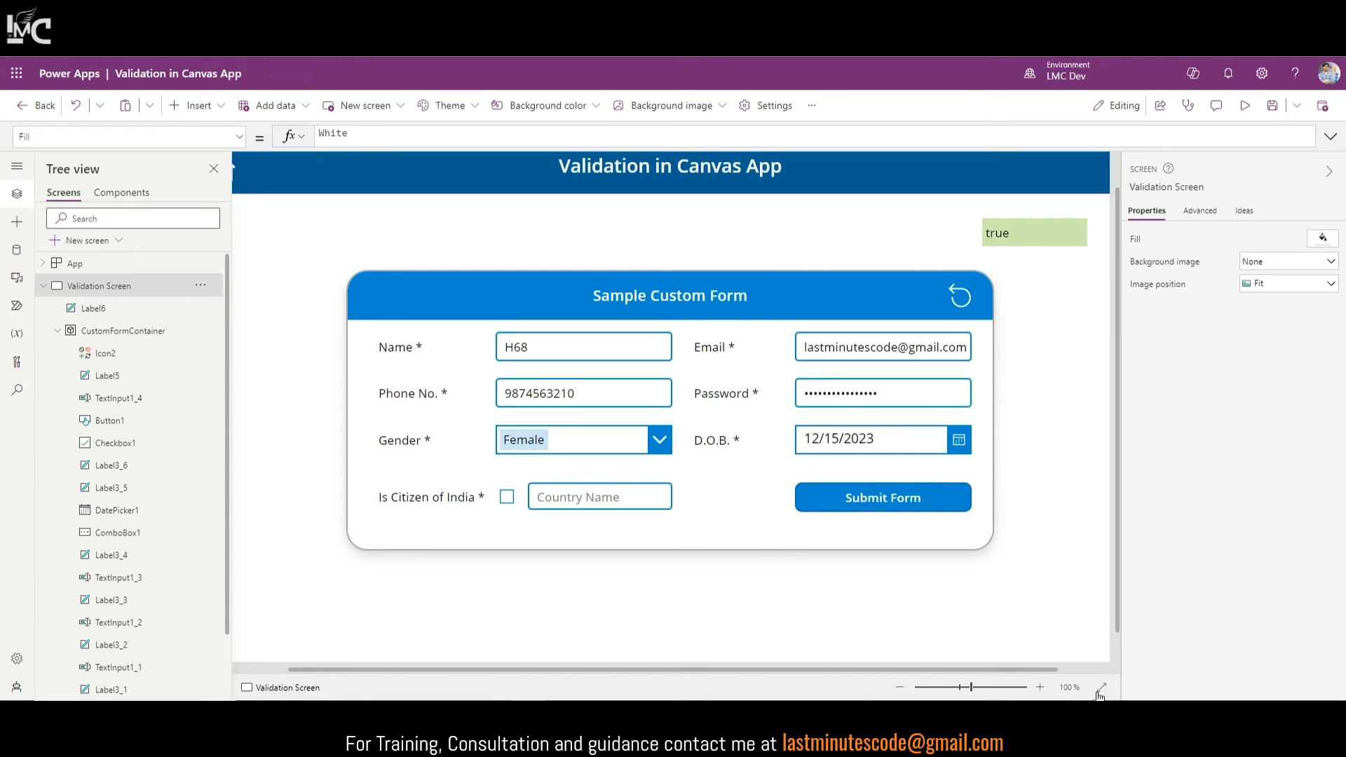
Step: Review the Name blank check in the Submit Form button's formula
{"action": "left_click", "coordinate": [1101, 690]}
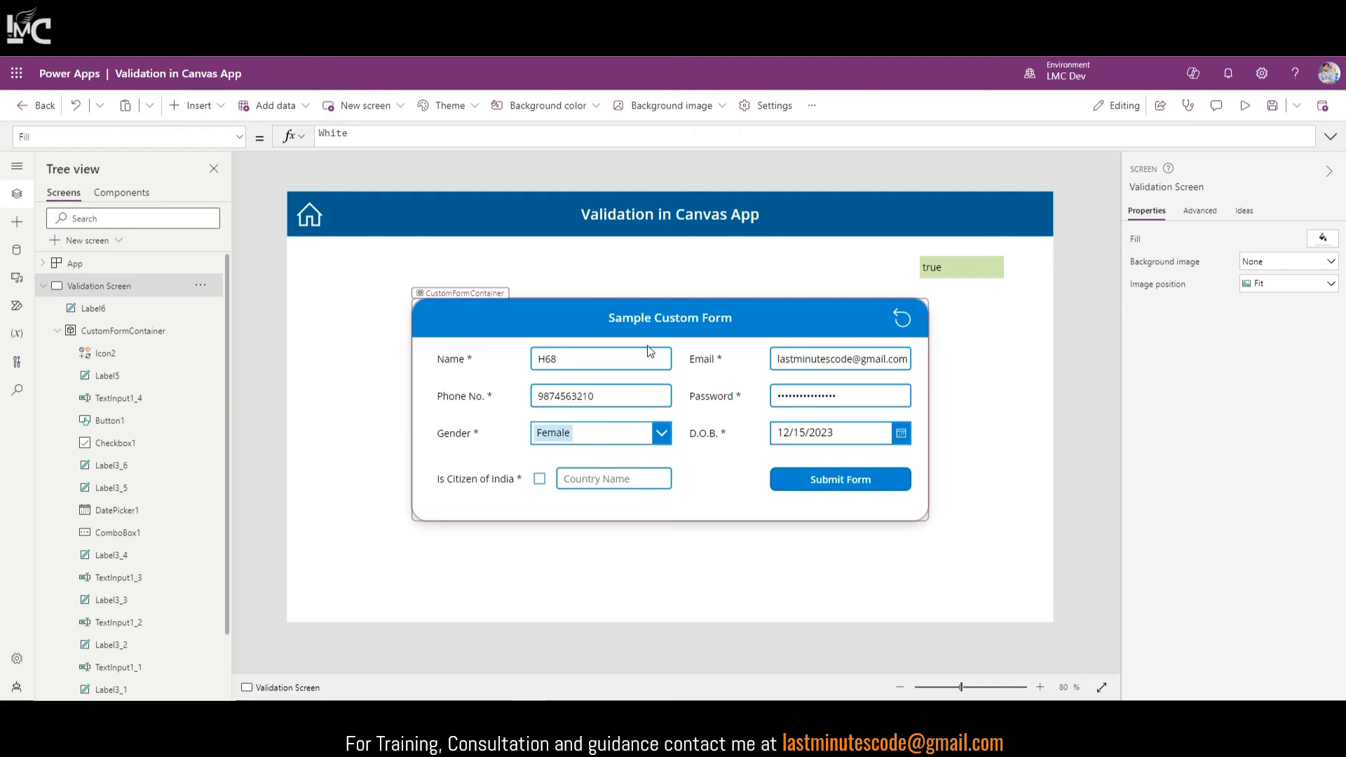
{"action": "left_click", "coordinate": [820, 481]}
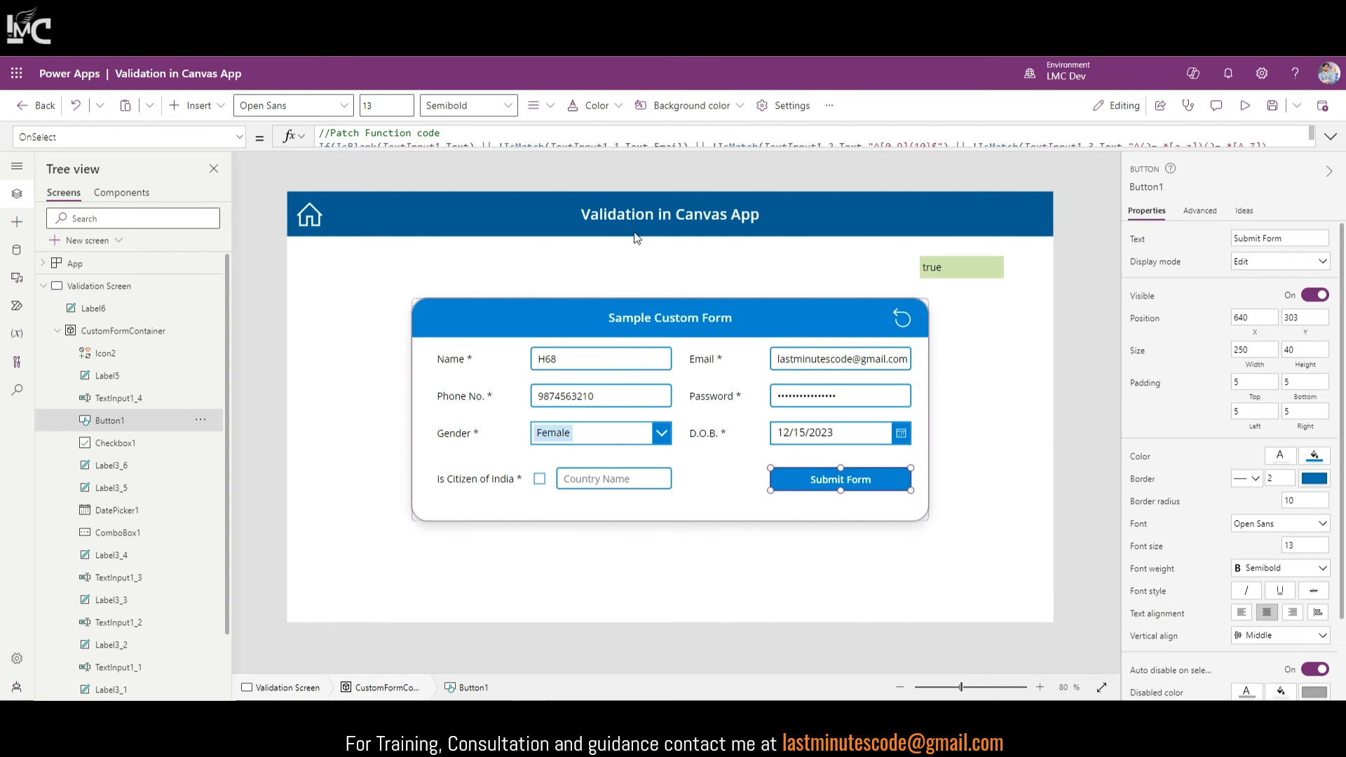
{"action": "left_click", "coordinate": [1331, 137]}
{"action": "left_click_drag", "start_coordinate": [338, 150], "coordinate": [476, 147]}
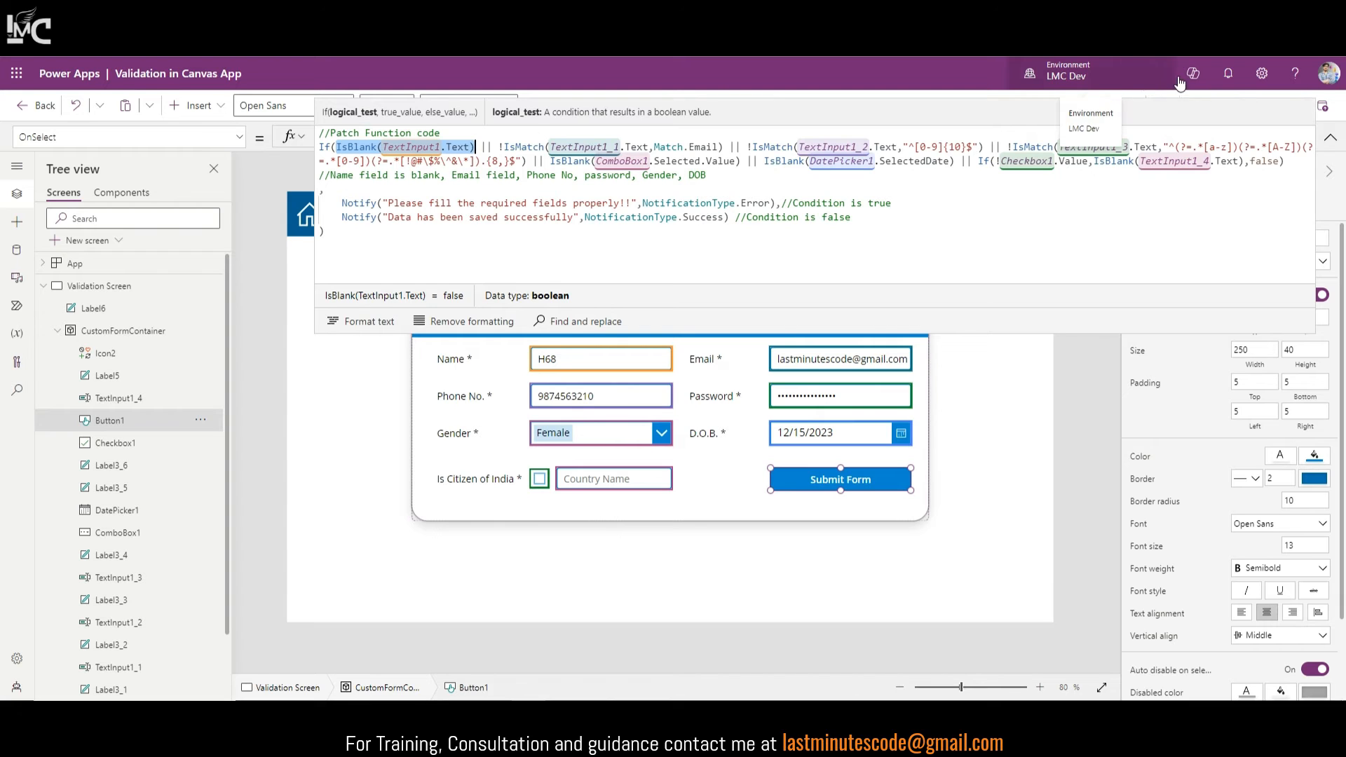
{"action": "left_click", "coordinate": [1331, 137]}
Step: Set the Name box's BorderColor to If(IsBlank(TextInput1.Text),Color.Red,RGBA(0,134,208,1)) and preview the app
{"action": "left_click", "coordinate": [597, 361]}
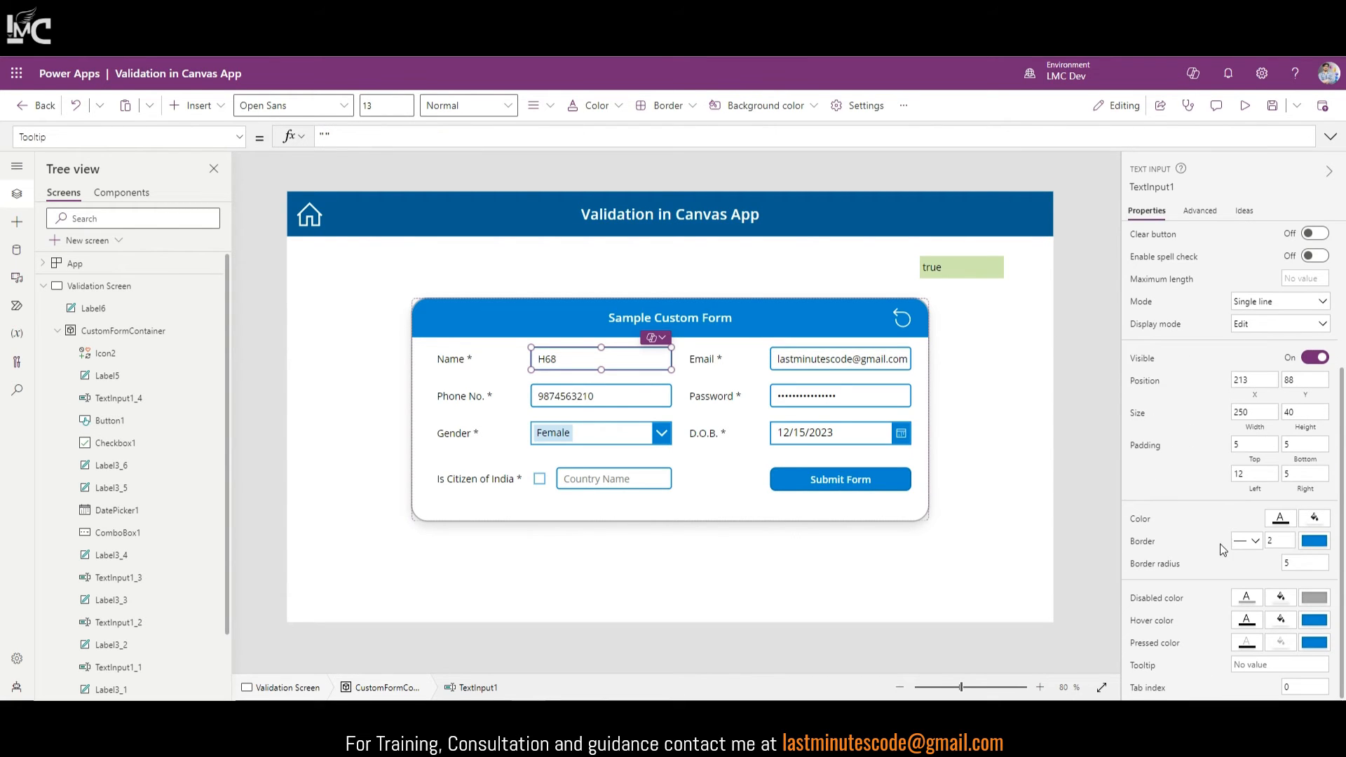
{"action": "left_click", "coordinate": [1137, 547]}
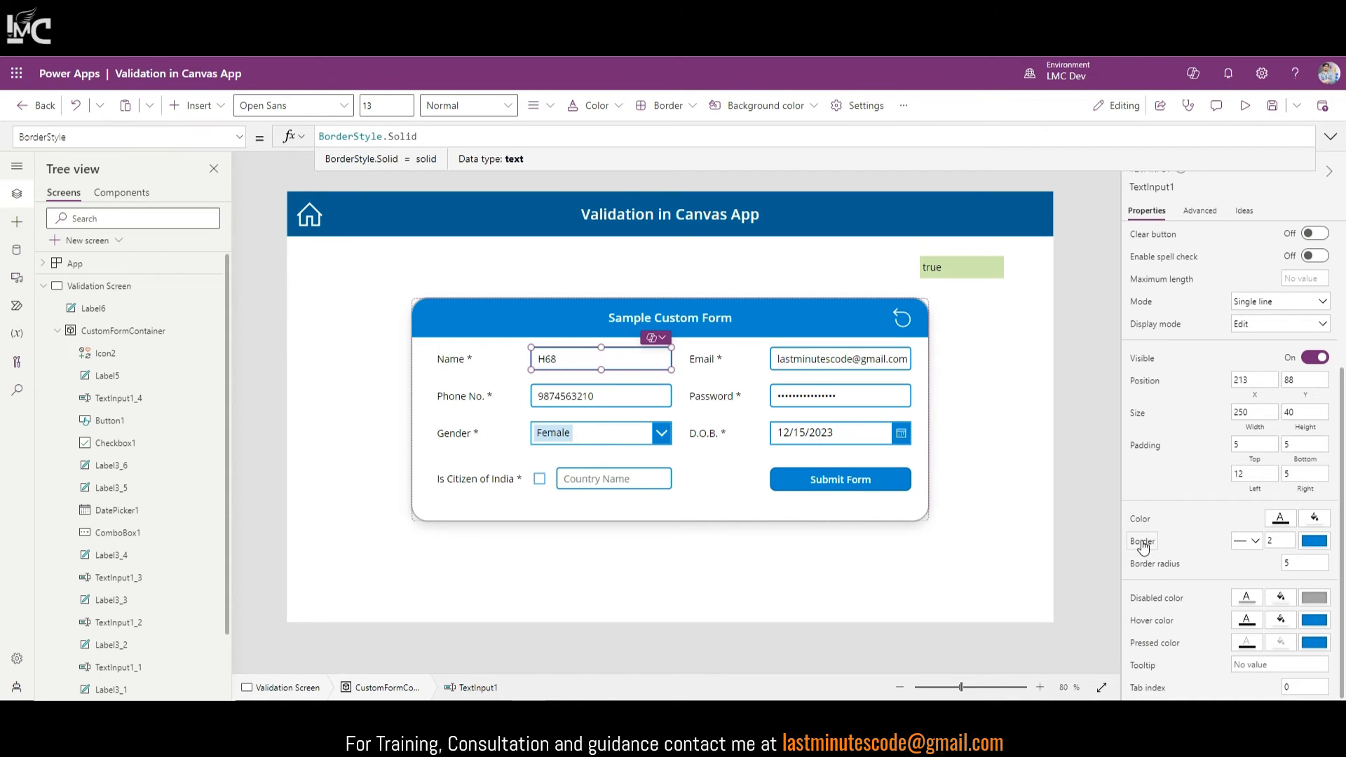
{"action": "left_click", "coordinate": [200, 136]}
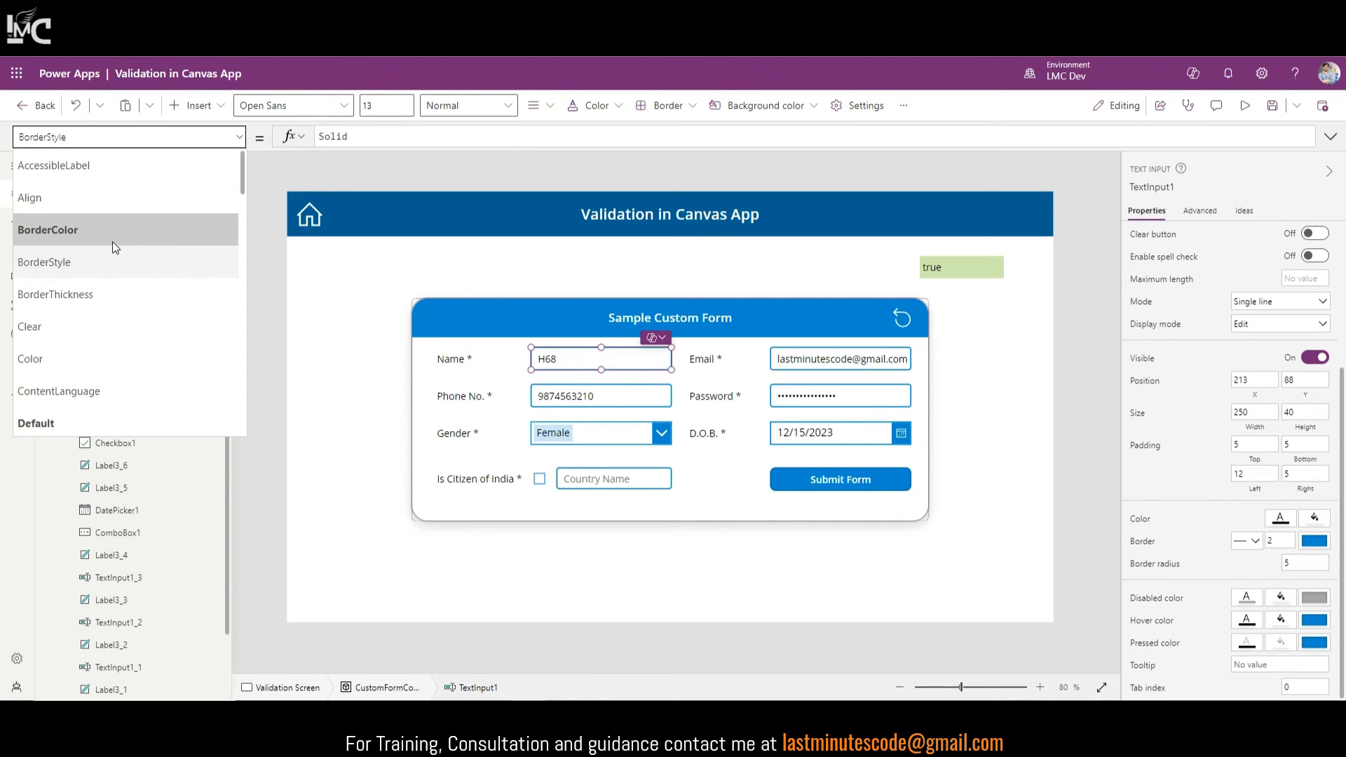
{"action": "left_click", "coordinate": [73, 231]}
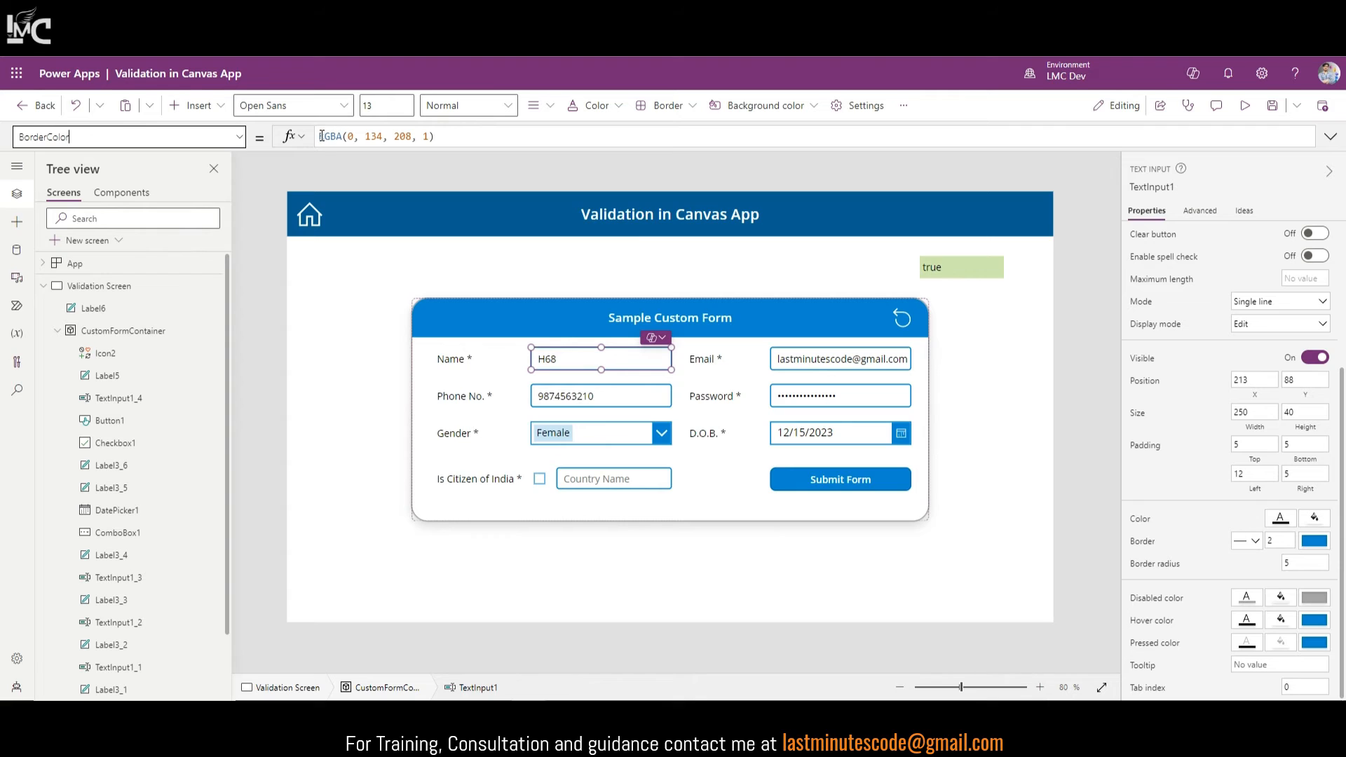
{"action": "left_click", "coordinate": [321, 136]}
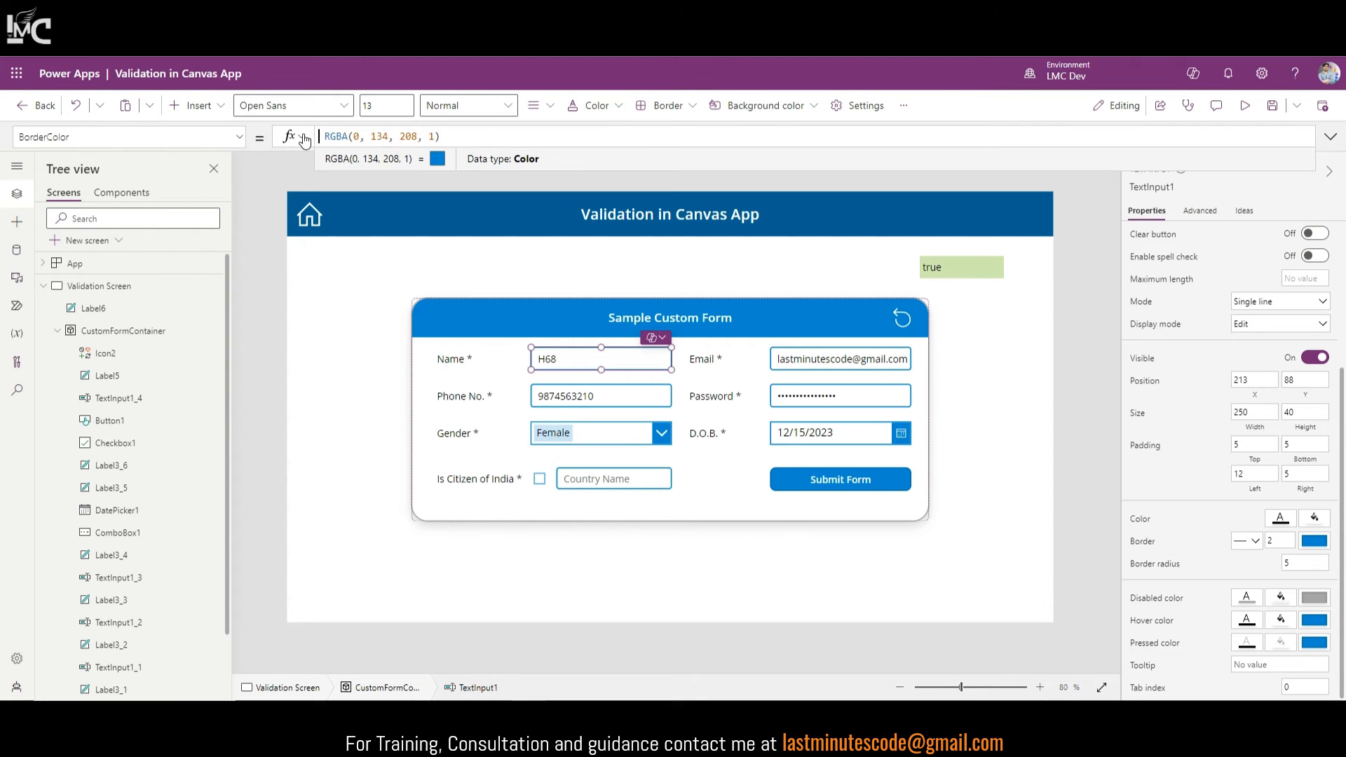
{"action": "type", "text": "If(IsBlank(TextInput1.Text) "}
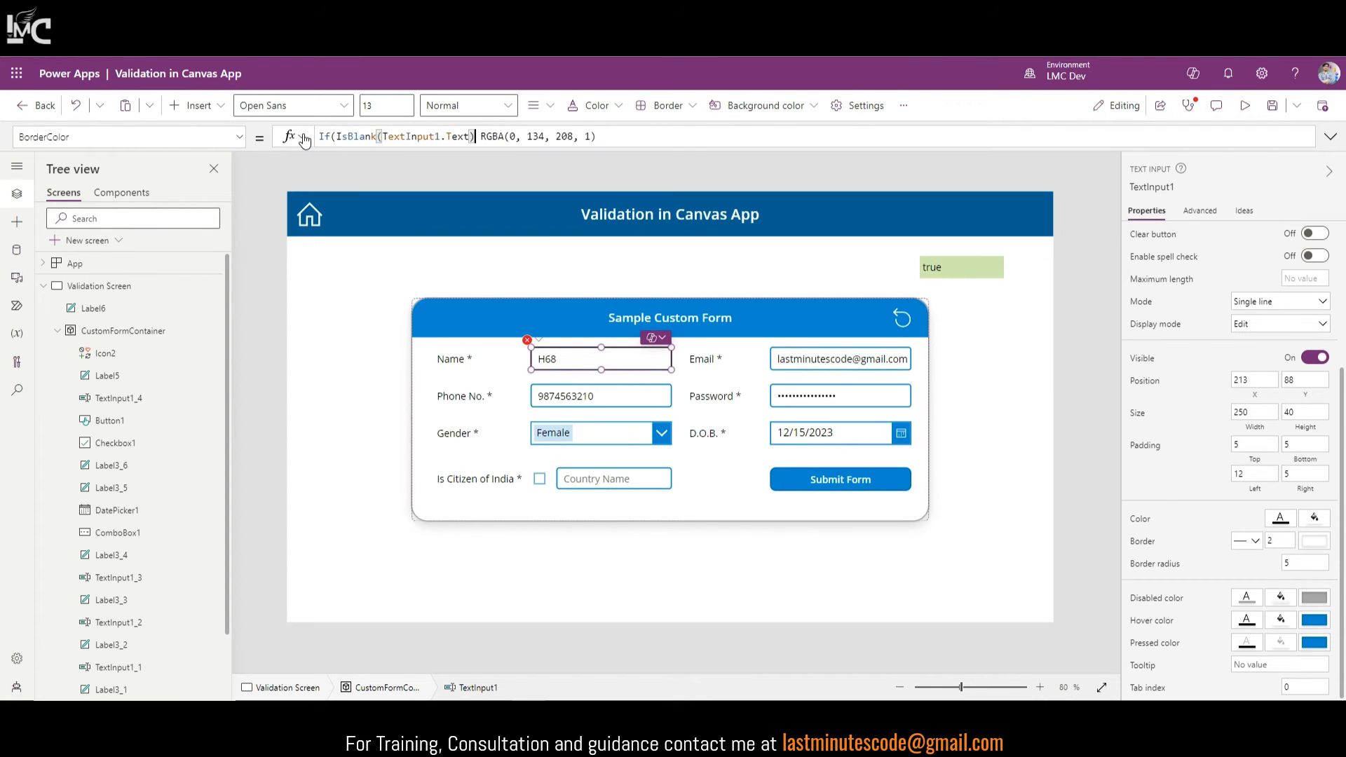
{"action": "type", "text": ",Color.R"}
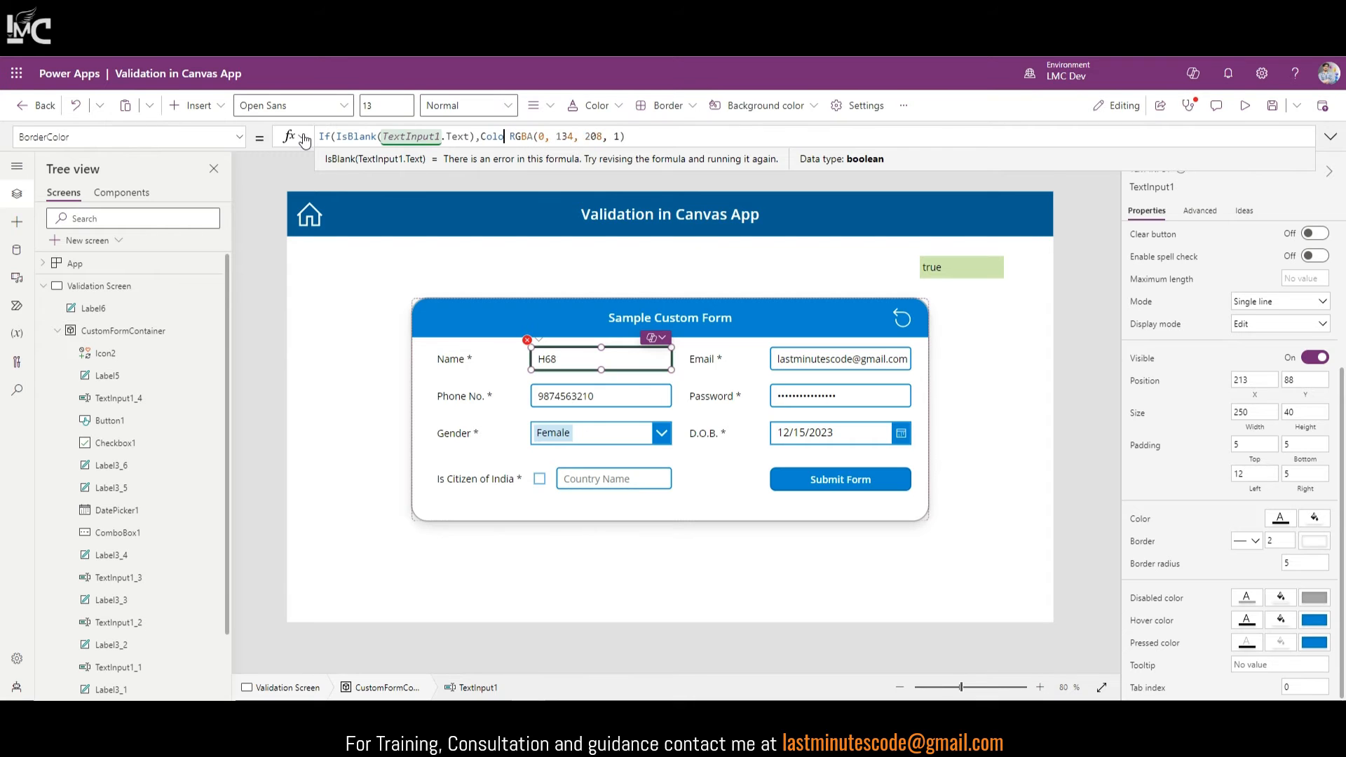
{"action": "type", "text": "ed,"}
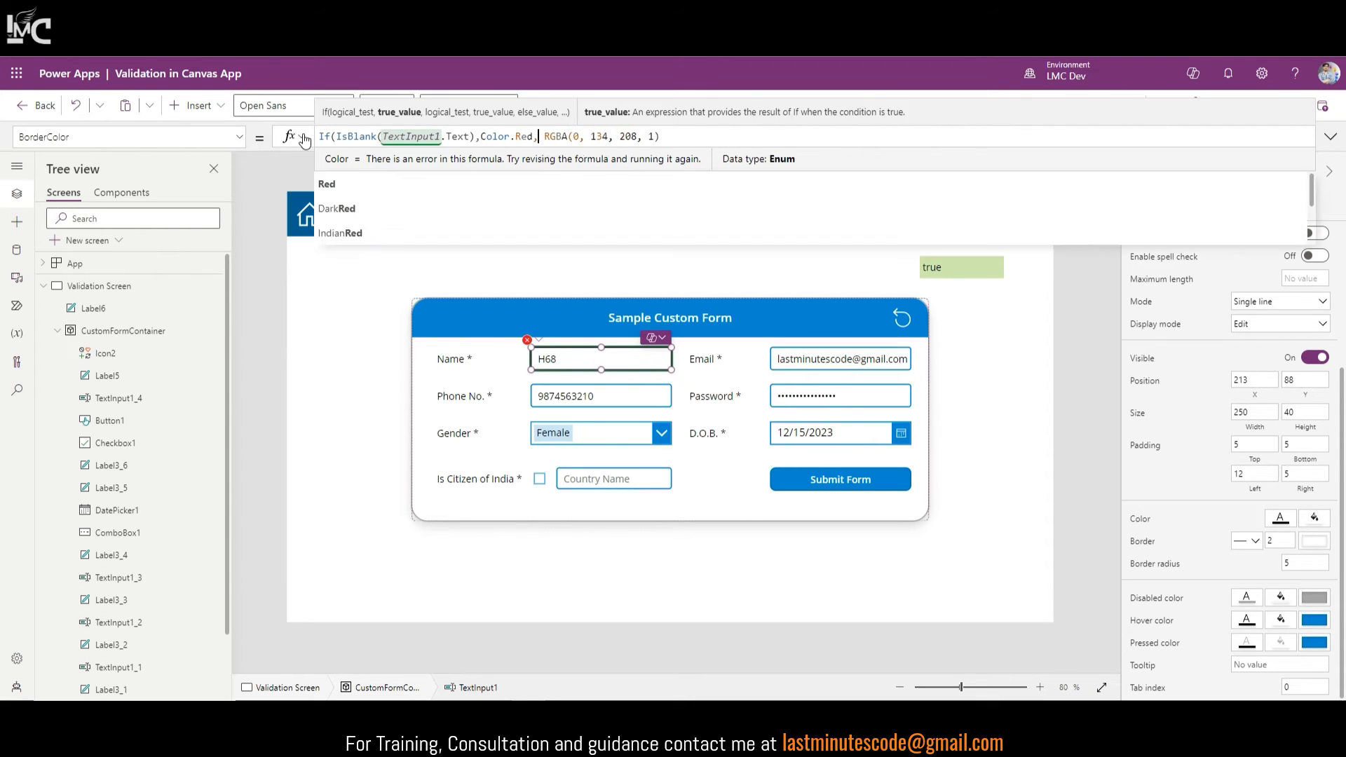
{"action": "key", "text": "End"}
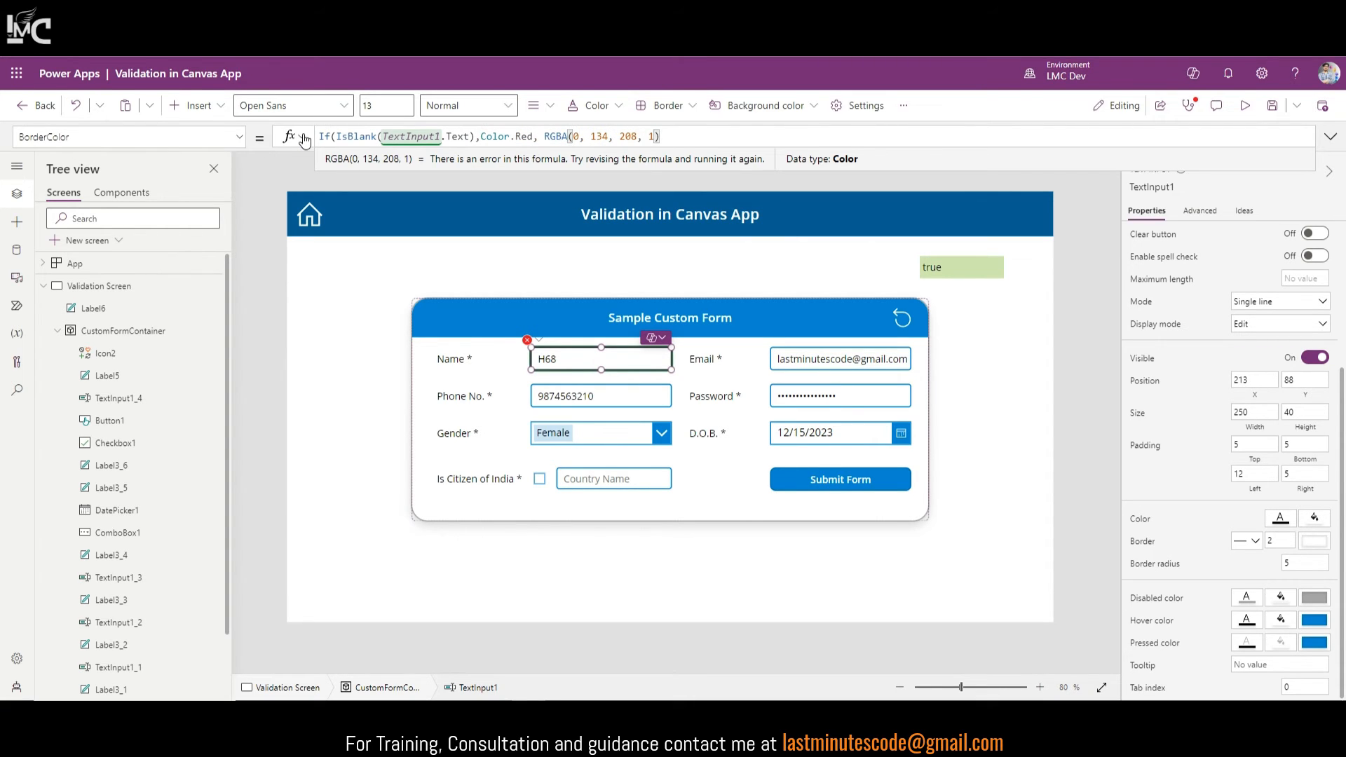
{"action": "type", "text": ")"}
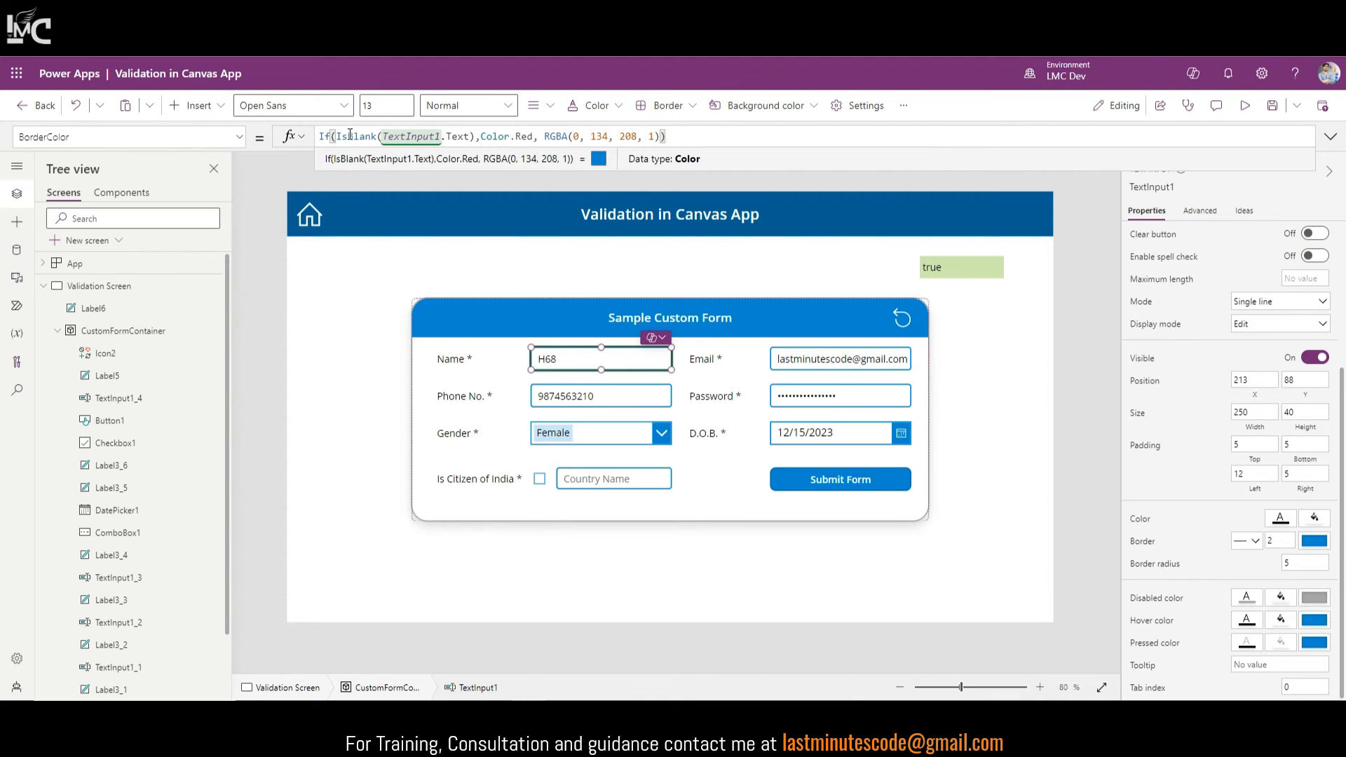
{"action": "left_click", "coordinate": [1238, 107]}
Step: Clear the Name field in preview to test it, then return to the editor
{"action": "left_click_drag", "start_coordinate": [594, 338], "coordinate": [482, 349]}
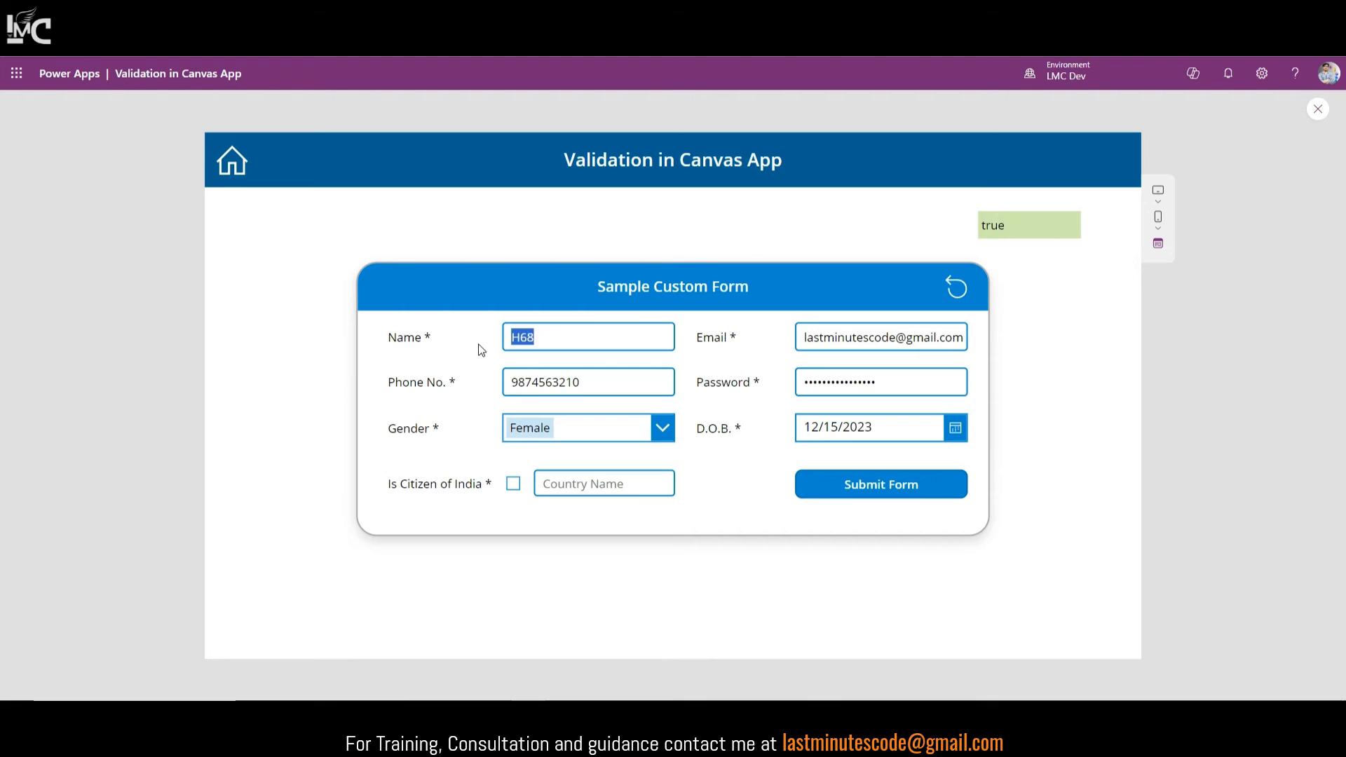
{"action": "key", "text": "BackSpace"}
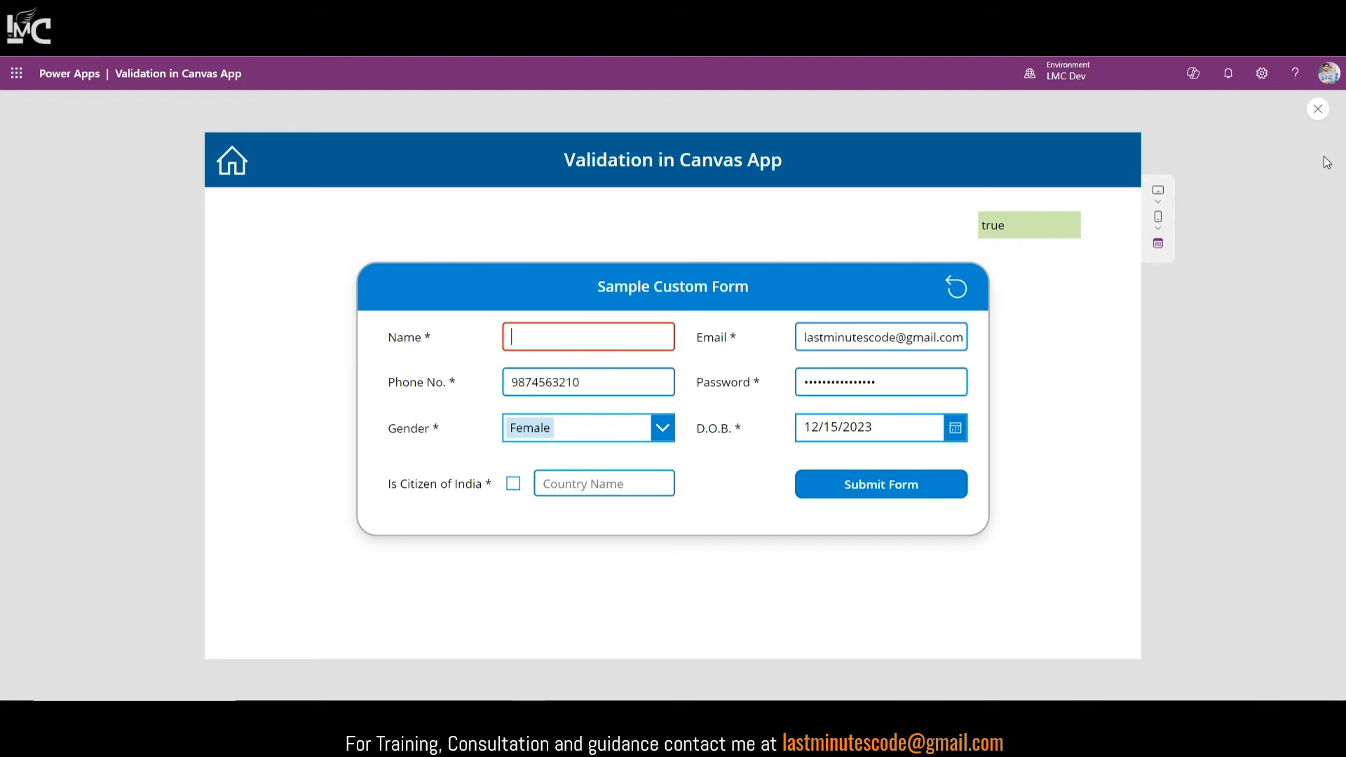
{"action": "left_click", "coordinate": [1319, 109]}
Step: Set the Name box's HoverBorderColor to Self.BorderColor and preview the app
{"action": "left_click", "coordinate": [582, 347]}
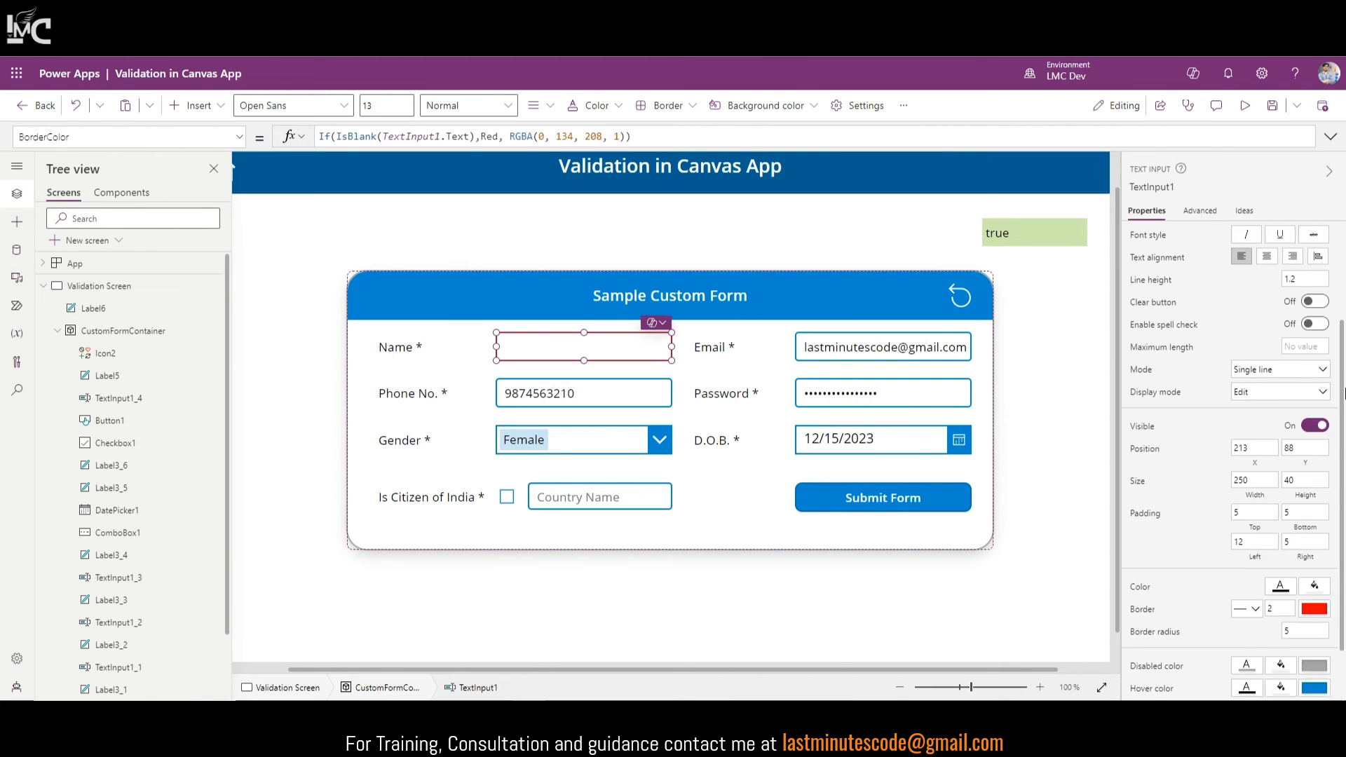
{"action": "scroll", "coordinate": [1207, 639], "scroll_direction": "down", "scroll_amount": 3}
{"action": "left_click", "coordinate": [1153, 622]}
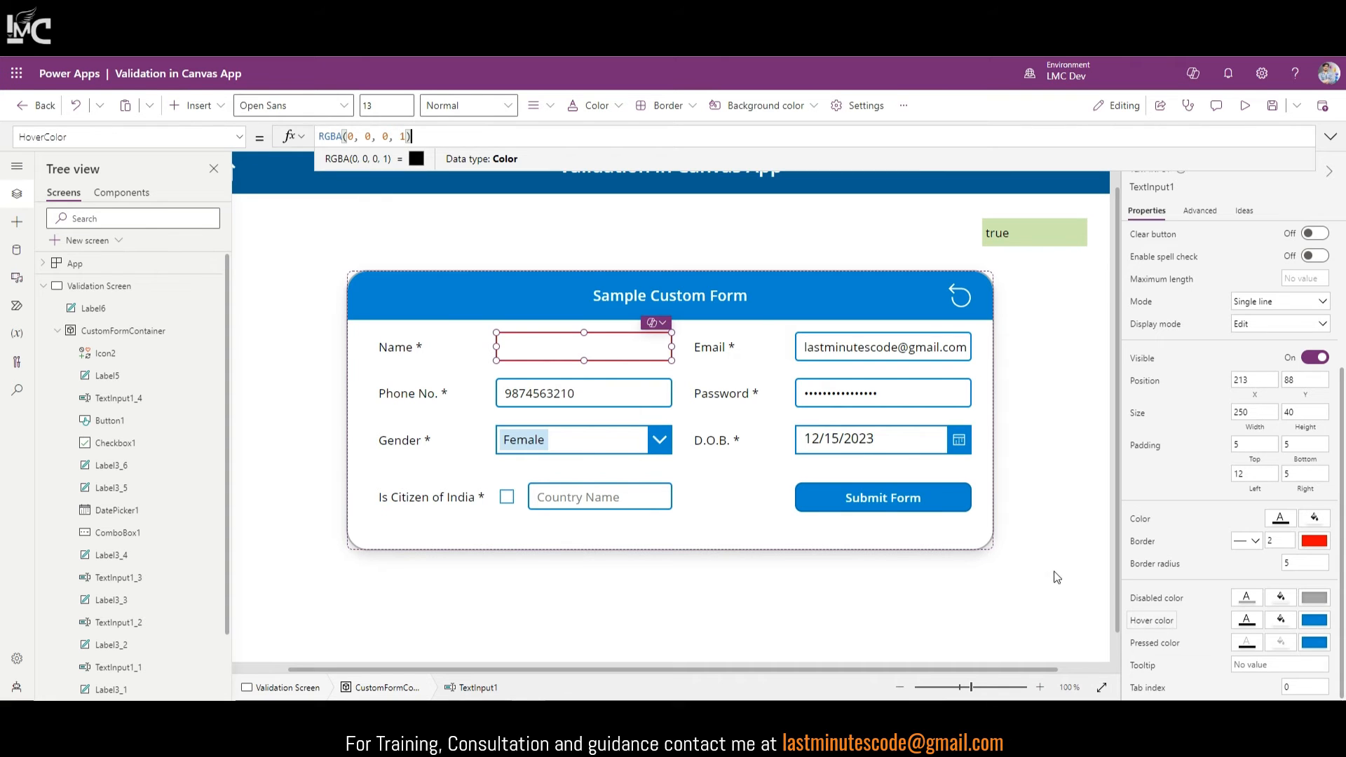
{"action": "left_click", "coordinate": [224, 137]}
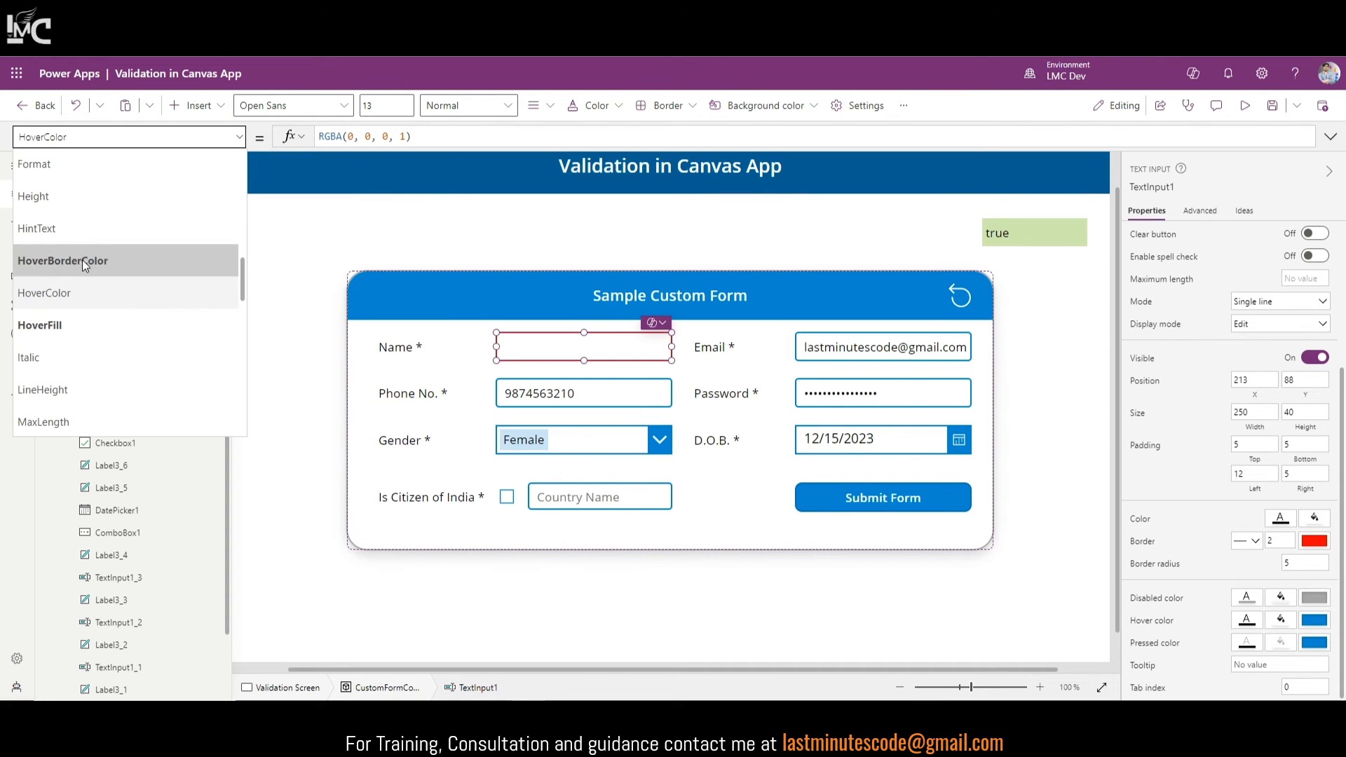
{"action": "left_click", "coordinate": [48, 266]}
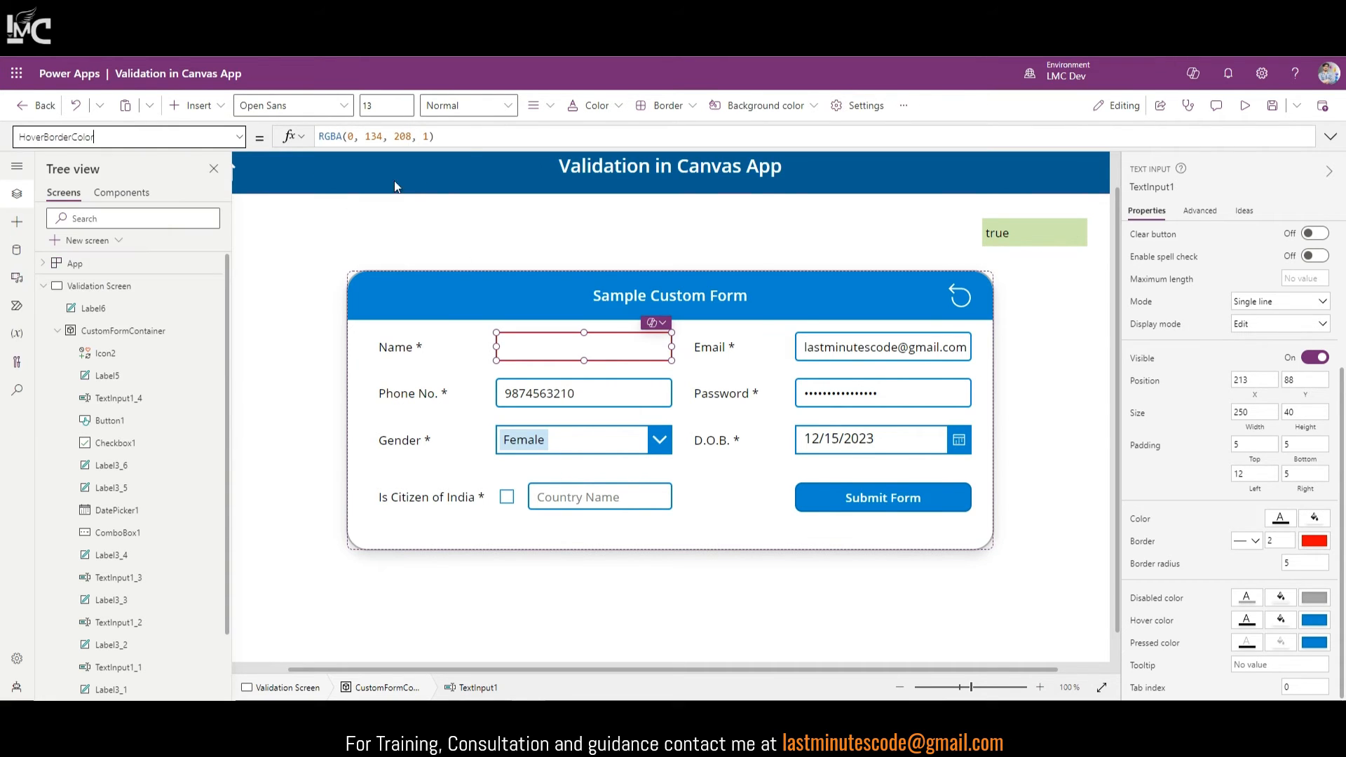
{"action": "left_click", "coordinate": [457, 138]}
{"action": "key", "text": "ctrl+a"}
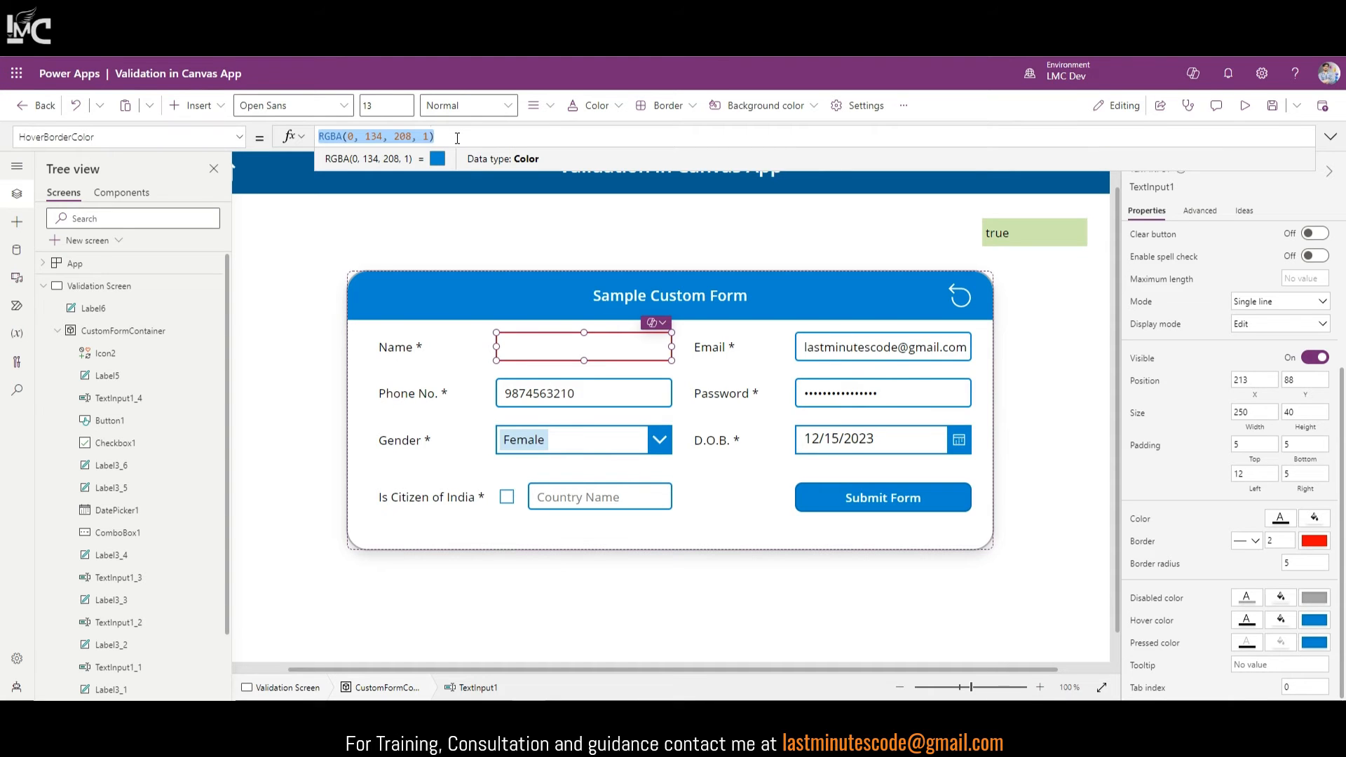
{"action": "type", "text": "Self"}
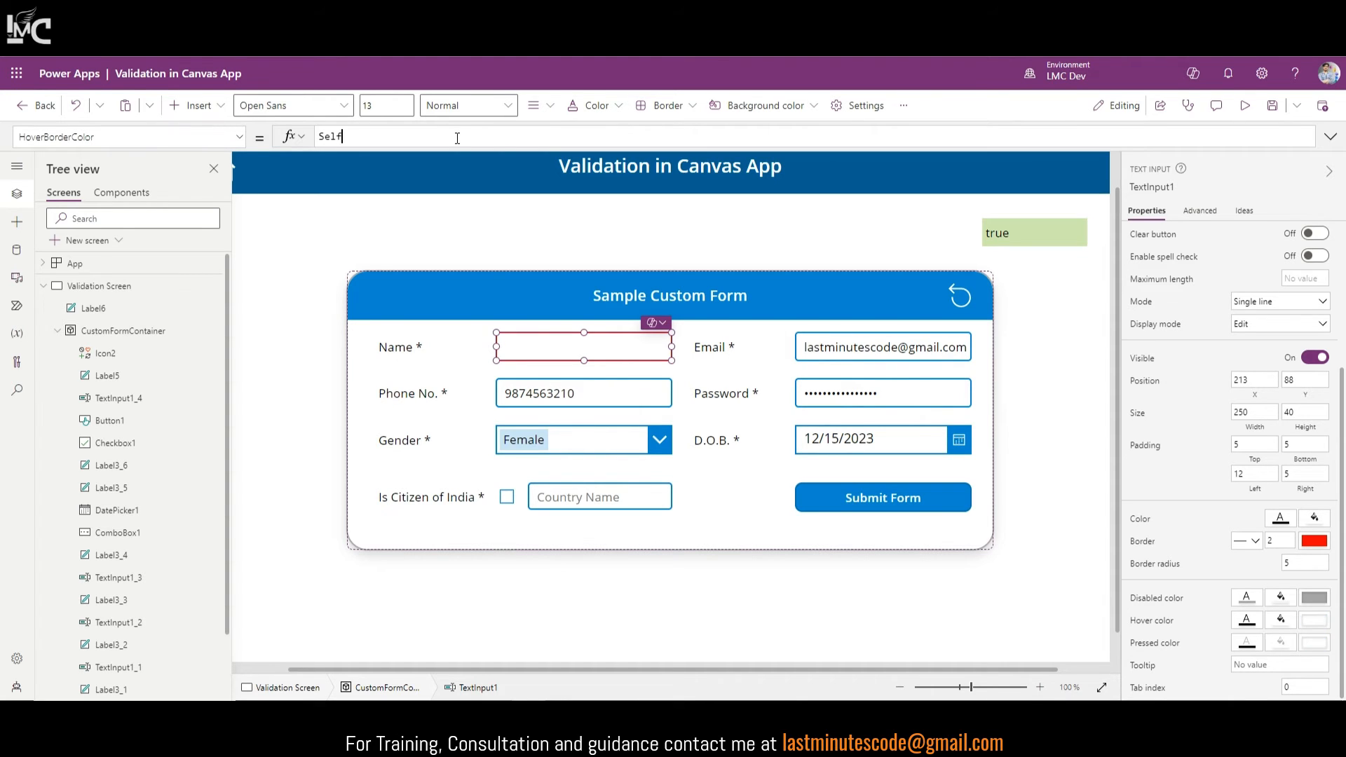
{"action": "type", "text": ".BOrderColor"}
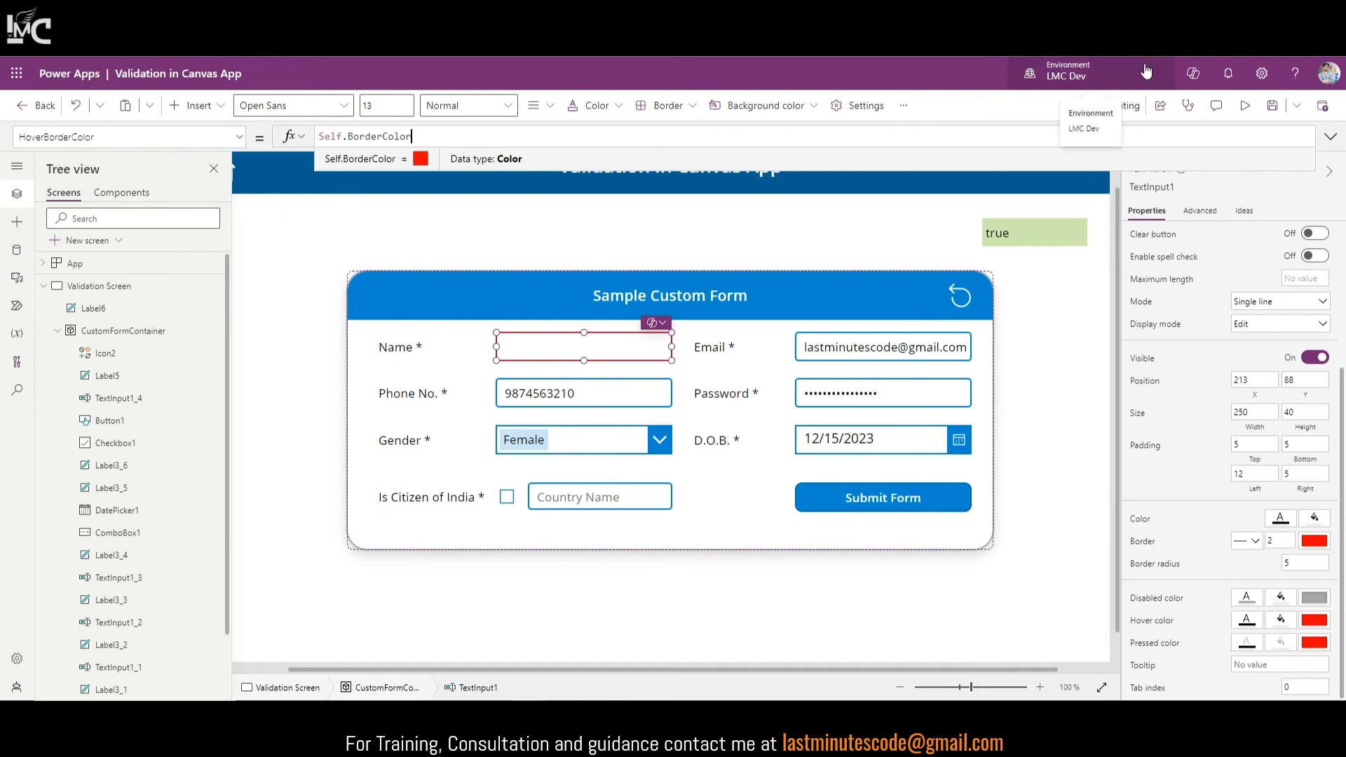
{"action": "left_click", "coordinate": [1245, 105]}
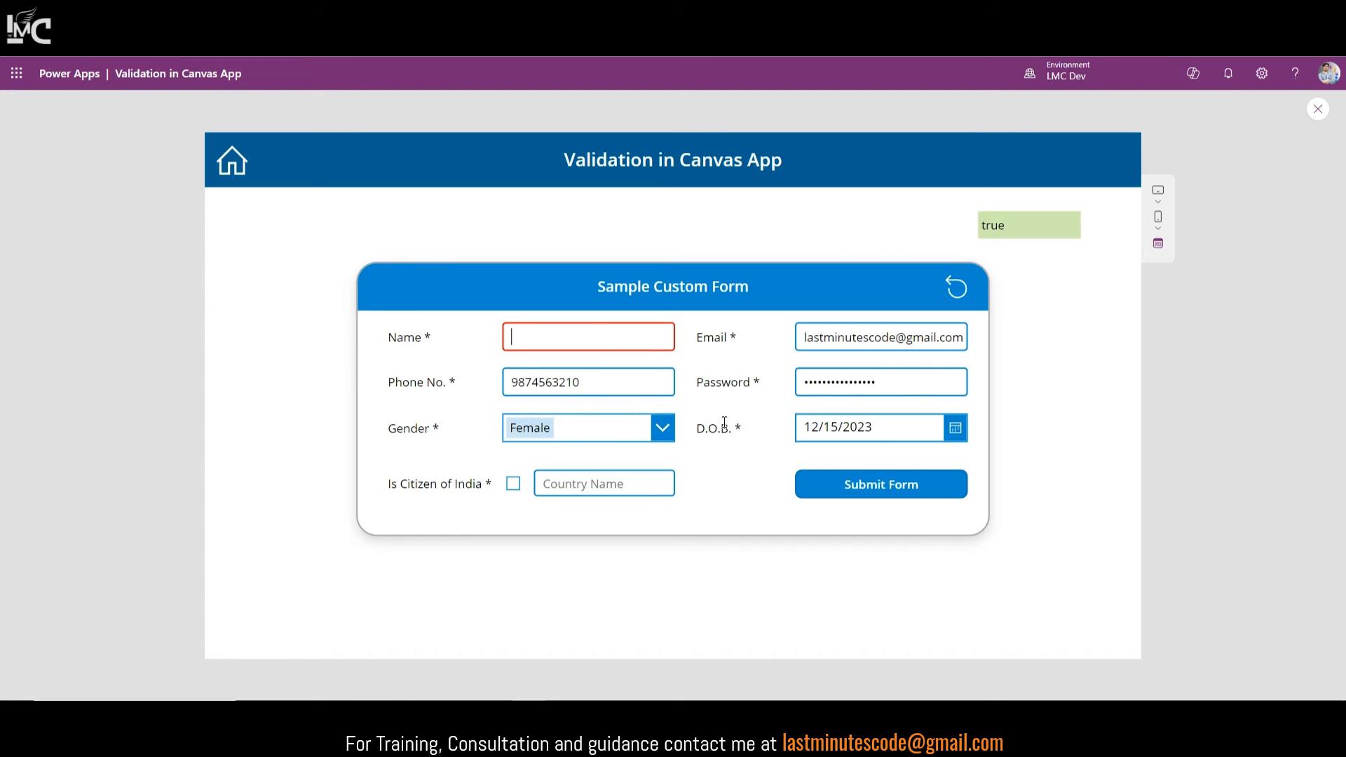
Step: In preview, type 'sdf' into Name and clear it to check the red border, then exit
{"action": "type", "text": "sdf"}
{"action": "left_click_drag", "start_coordinate": [637, 348], "coordinate": [475, 359]}
{"action": "key", "text": "BackSpace"}
{"action": "type", "text": "sdf"}
{"action": "key", "text": "BackSpace"}
{"action": "key", "text": "BackSpace"}
{"action": "left_click", "coordinate": [1318, 109]}
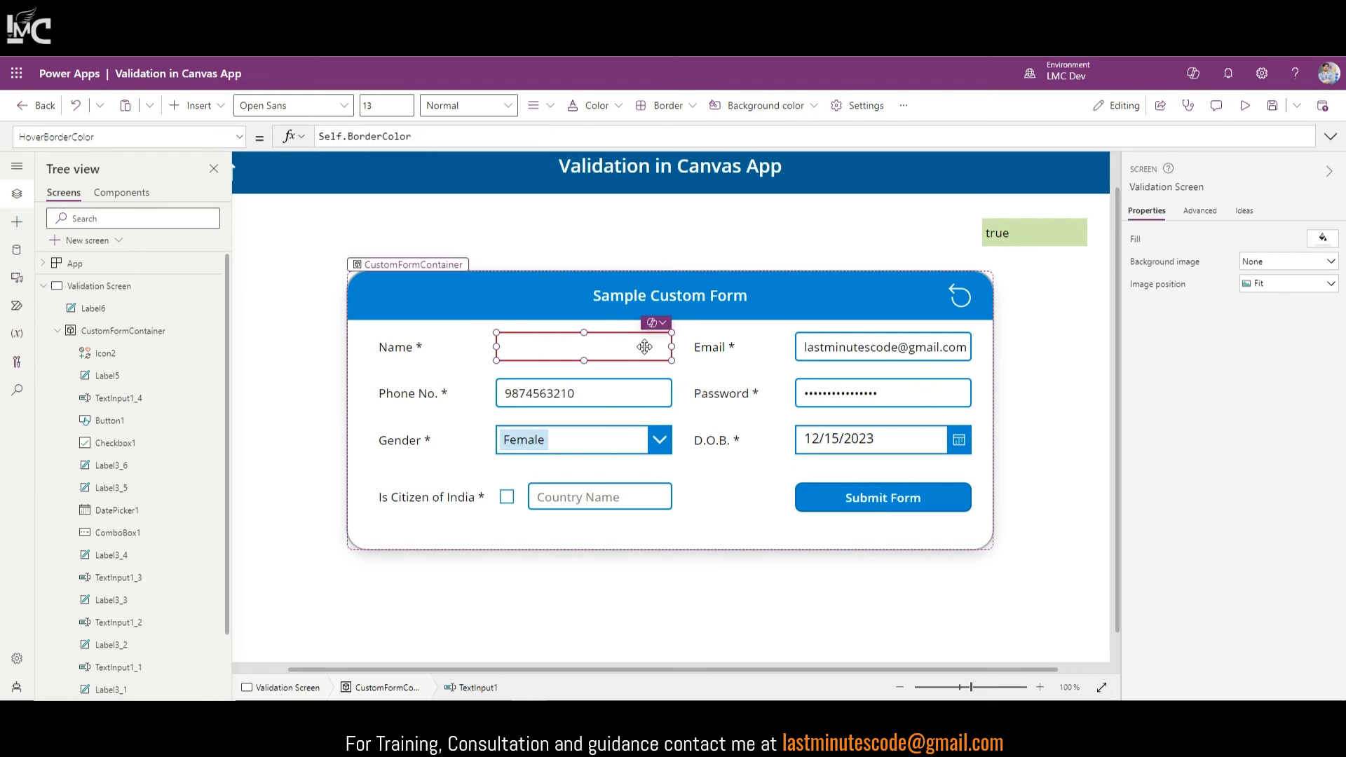
Step: Set HoverBorderColor to Self.BorderColor on the Email, Password, Phone No. and Country Name inputs
{"action": "triple_click", "coordinate": [439, 135]}
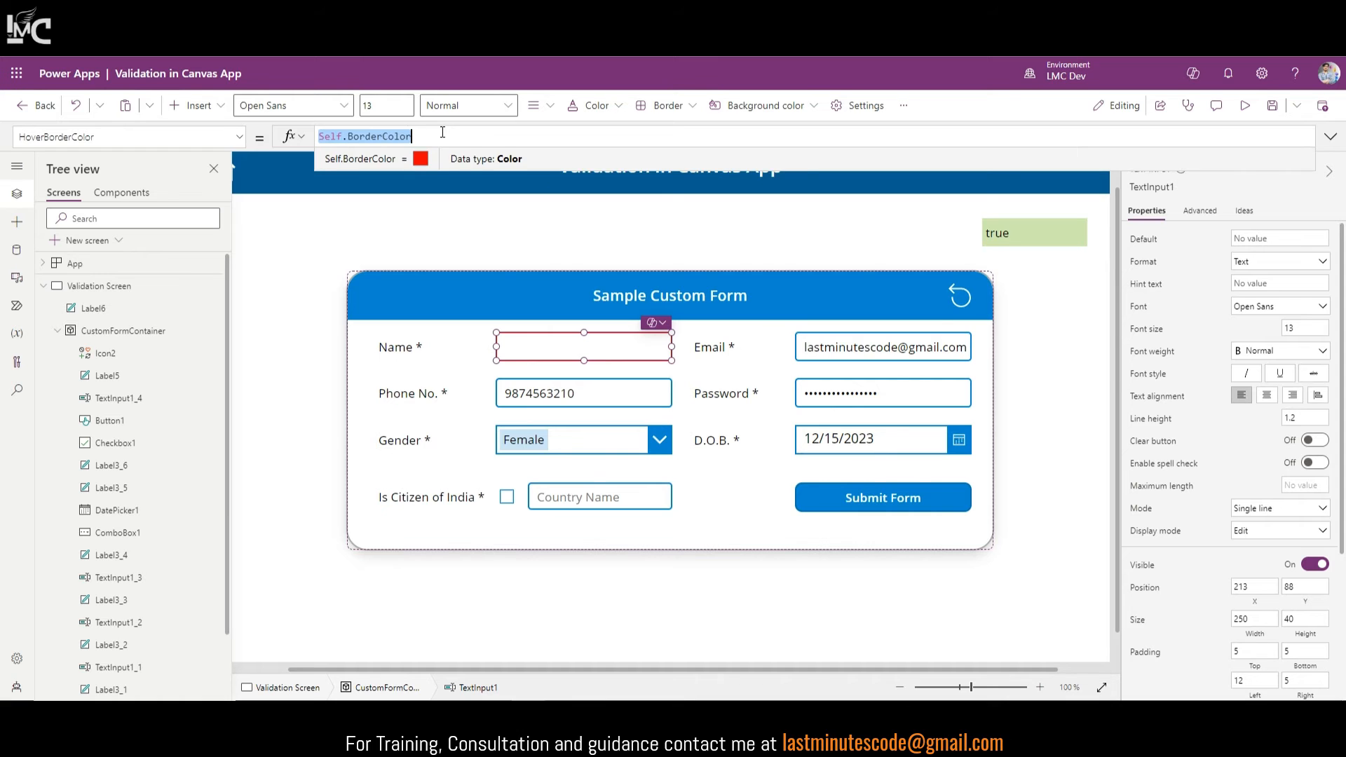
{"action": "left_click", "coordinate": [846, 358]}
{"action": "left_click", "coordinate": [830, 401], "text": "shift"}
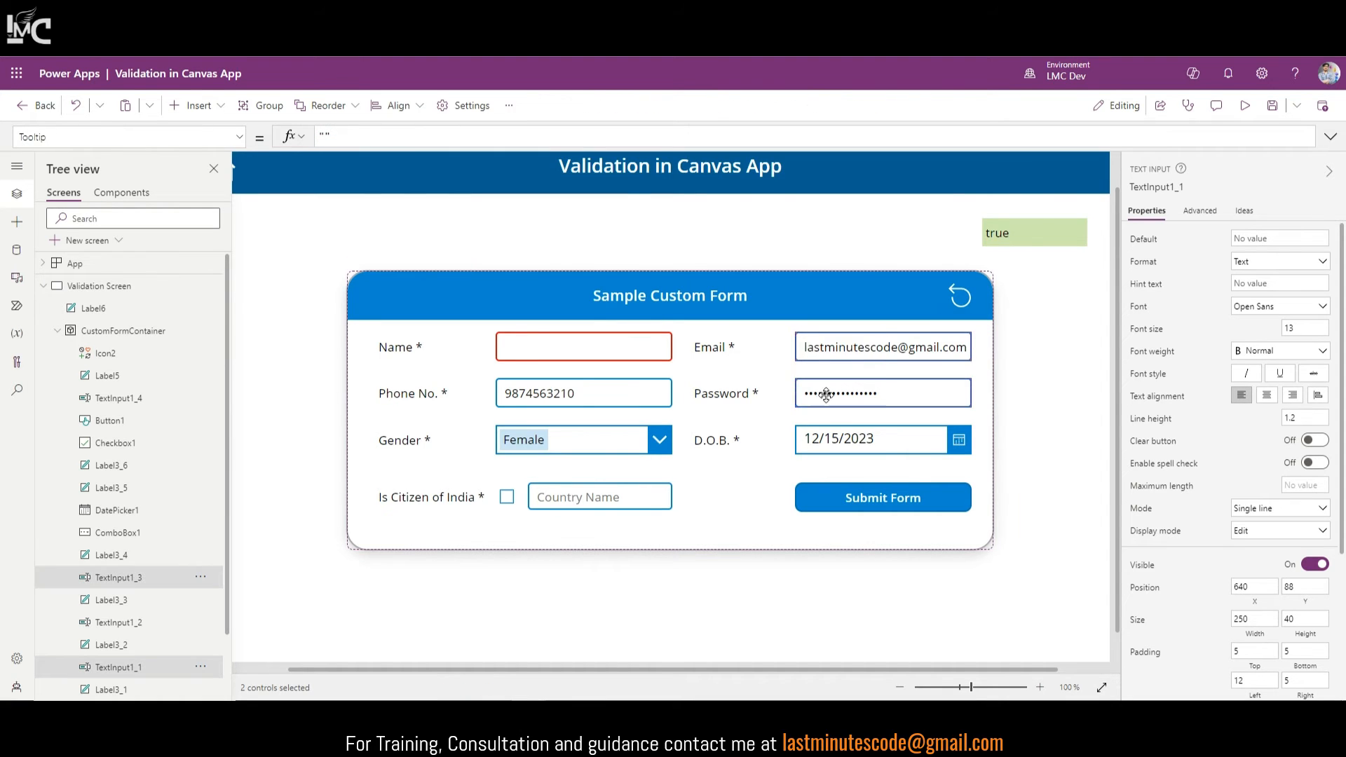
{"action": "left_click", "coordinate": [633, 401], "text": "shift"}
{"action": "left_click", "coordinate": [609, 496], "text": "shift"}
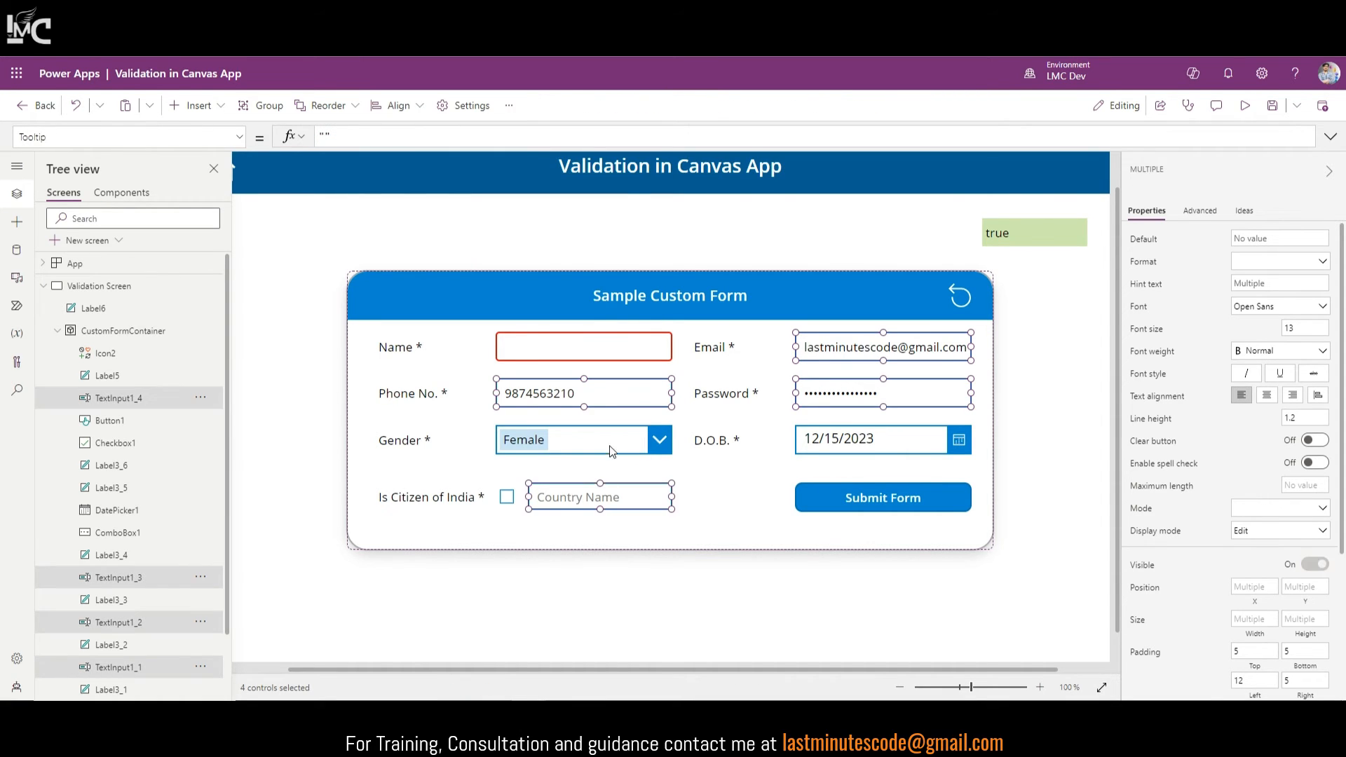
{"action": "scroll", "coordinate": [1202, 580], "scroll_direction": "down", "scroll_amount": 3}
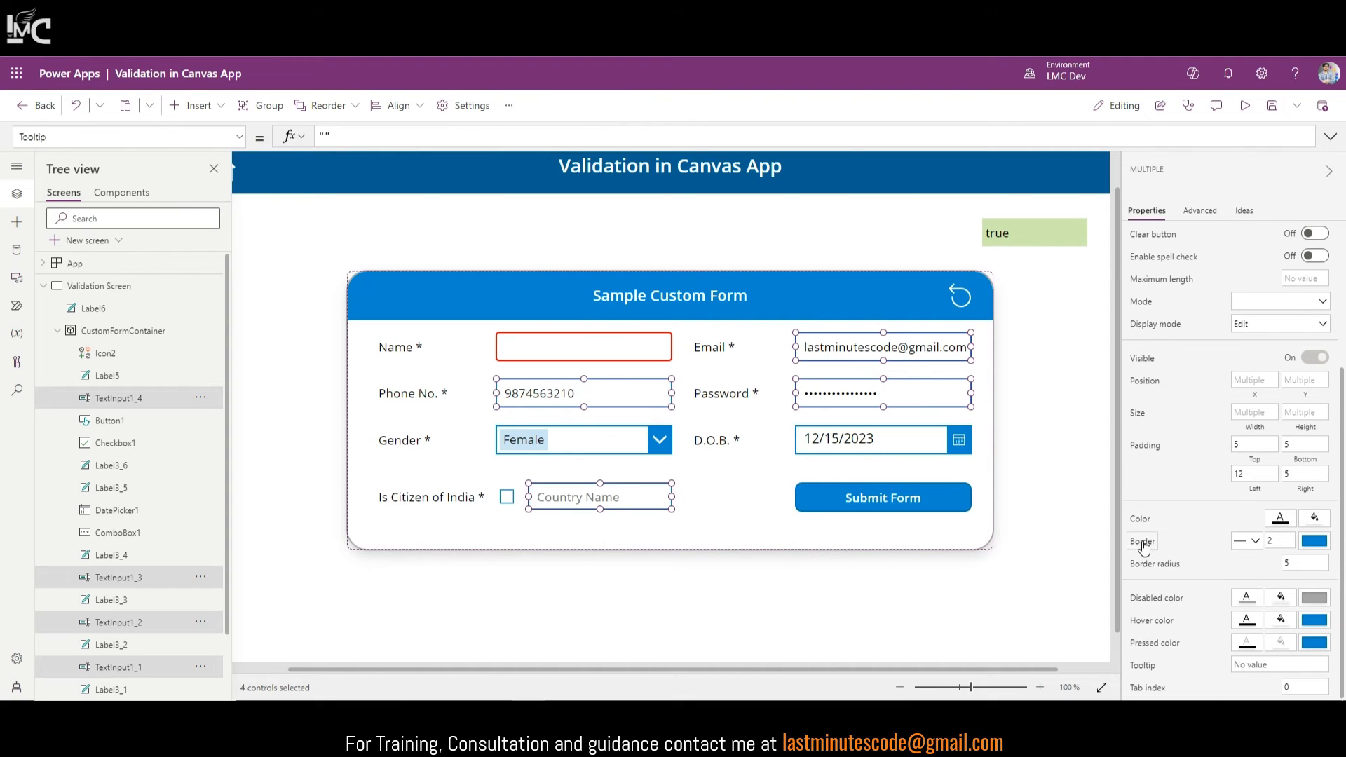
{"action": "left_click", "coordinate": [1149, 620]}
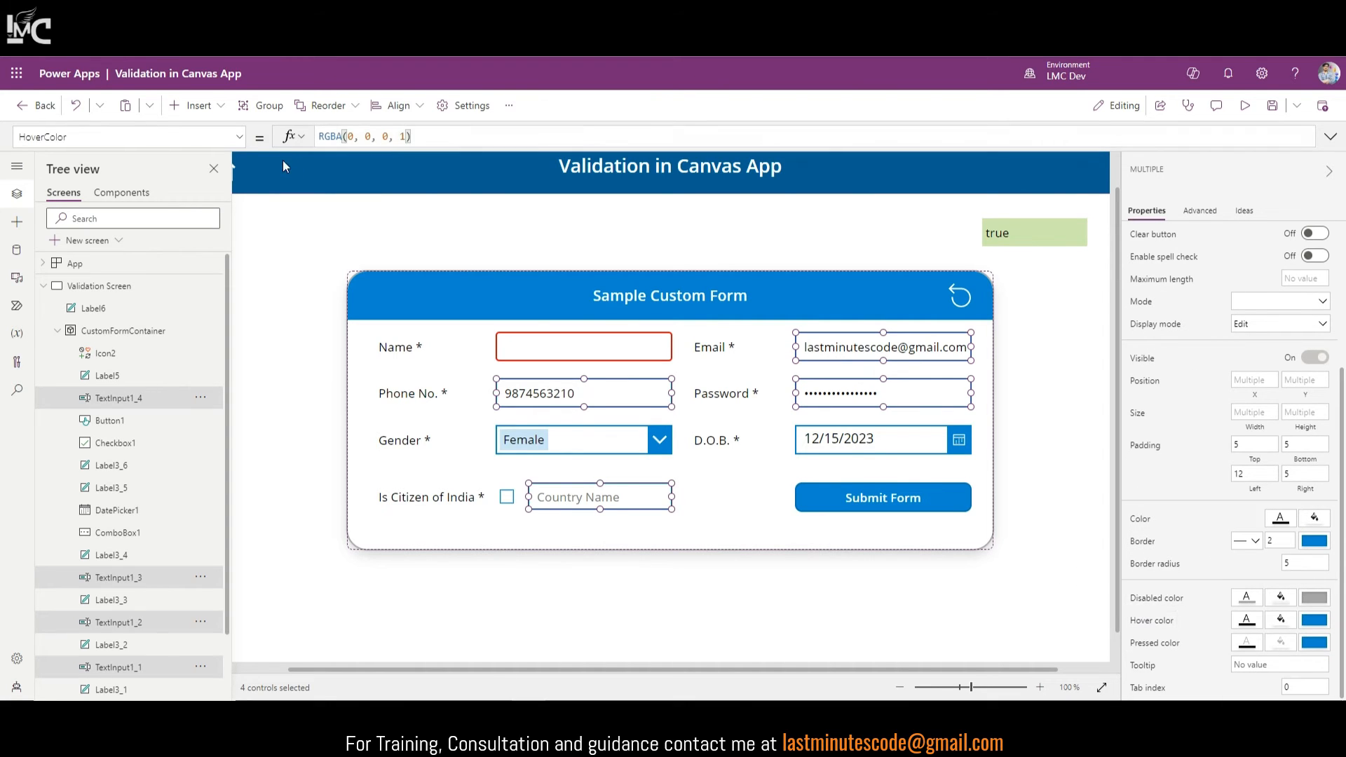
{"action": "left_click", "coordinate": [241, 137]}
{"action": "left_click", "coordinate": [91, 259]}
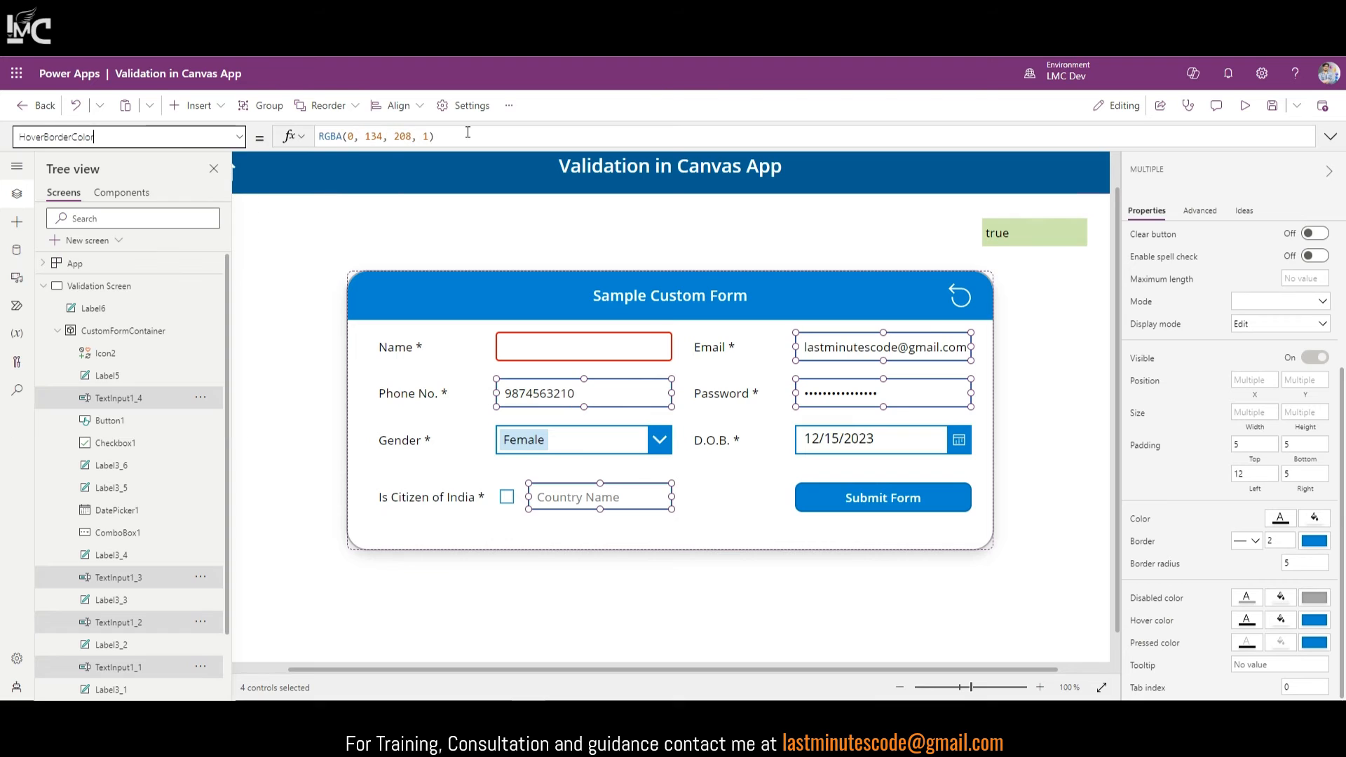
{"action": "key", "text": "ctrl+a"}
{"action": "type", "text": "Self.BorderColor"}
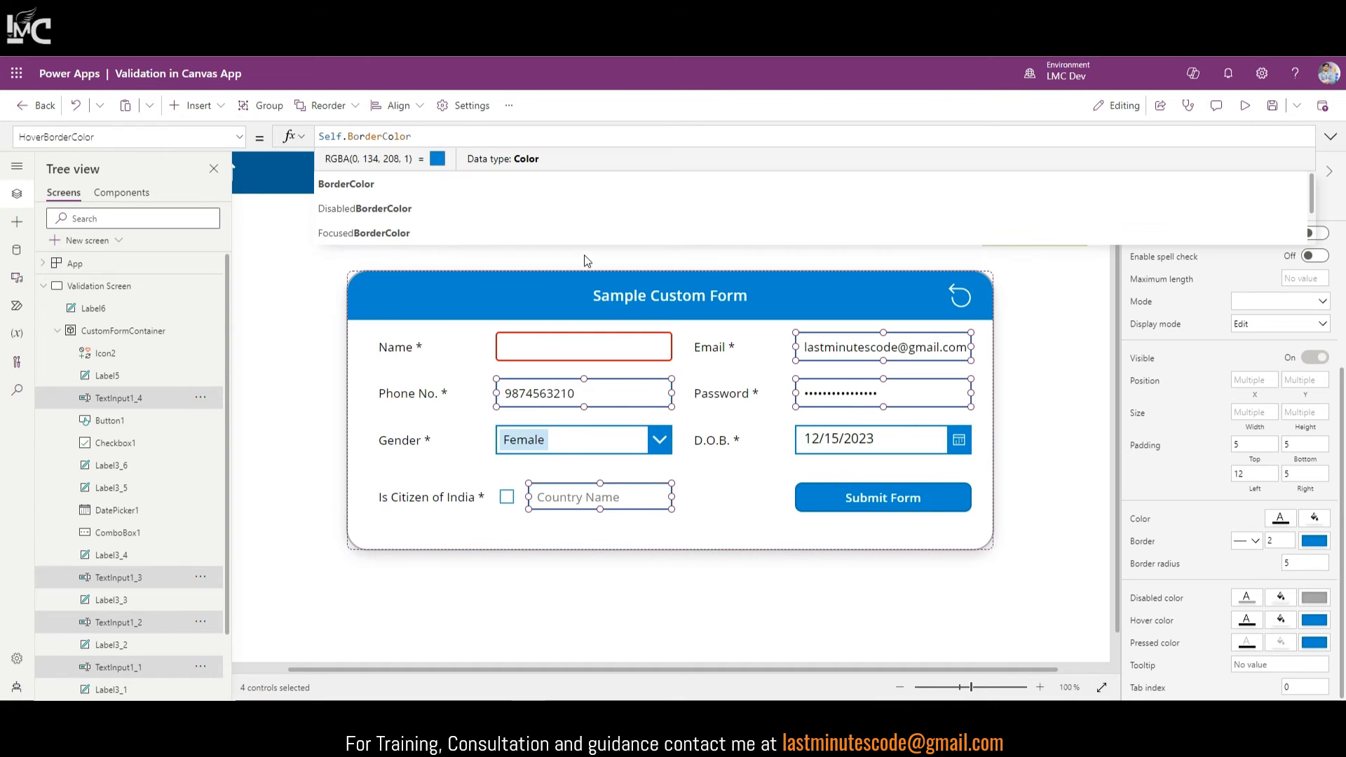
{"action": "left_click", "coordinate": [851, 448]}
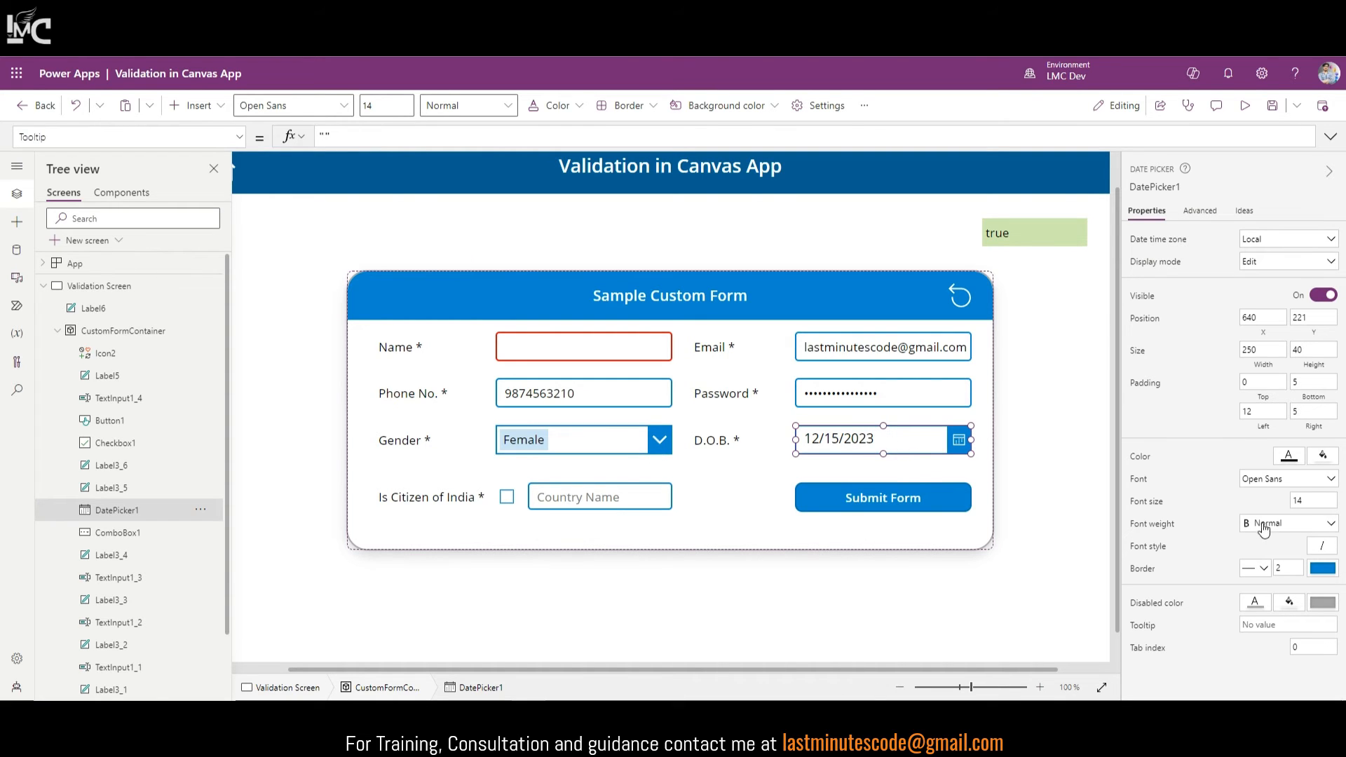
Step: Inspect the D.O.B. date picker's border properties
{"action": "left_click", "coordinate": [1150, 574]}
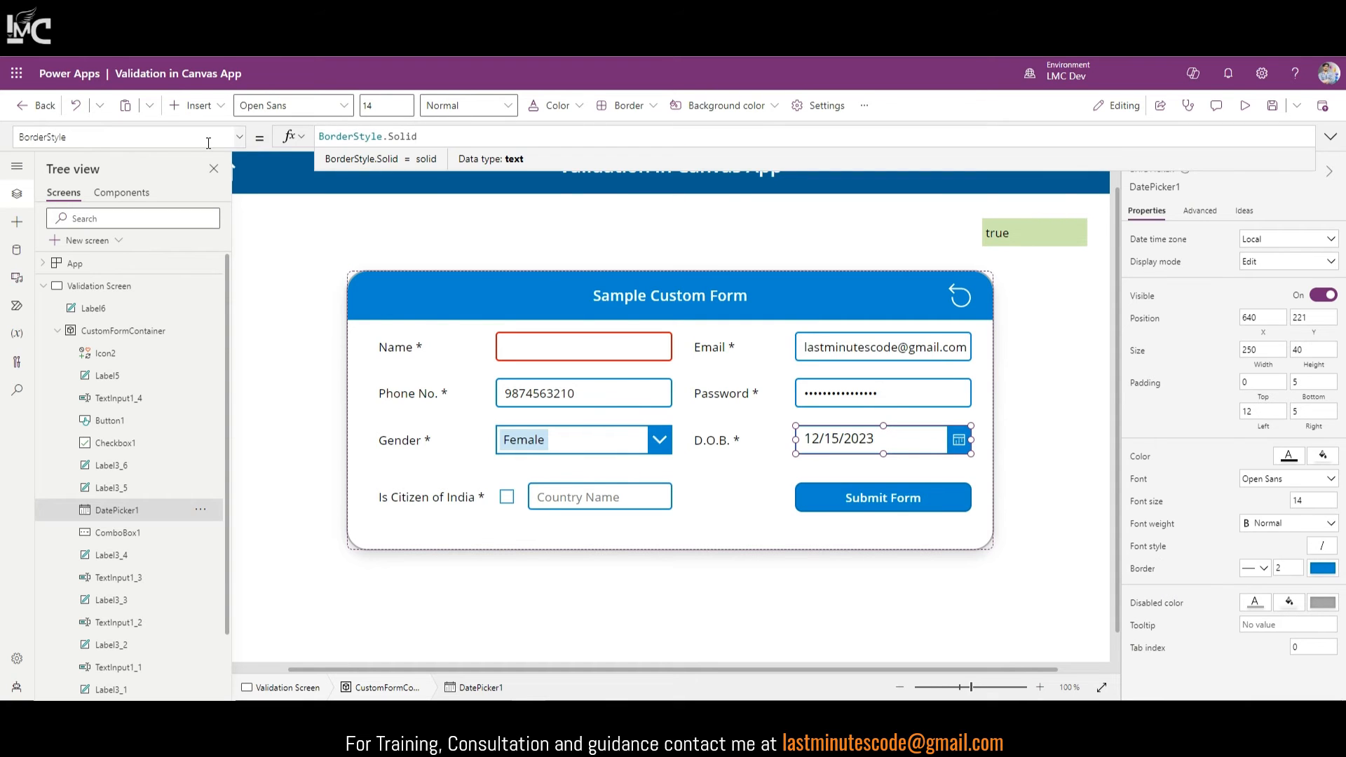
{"action": "left_click", "coordinate": [119, 137]}
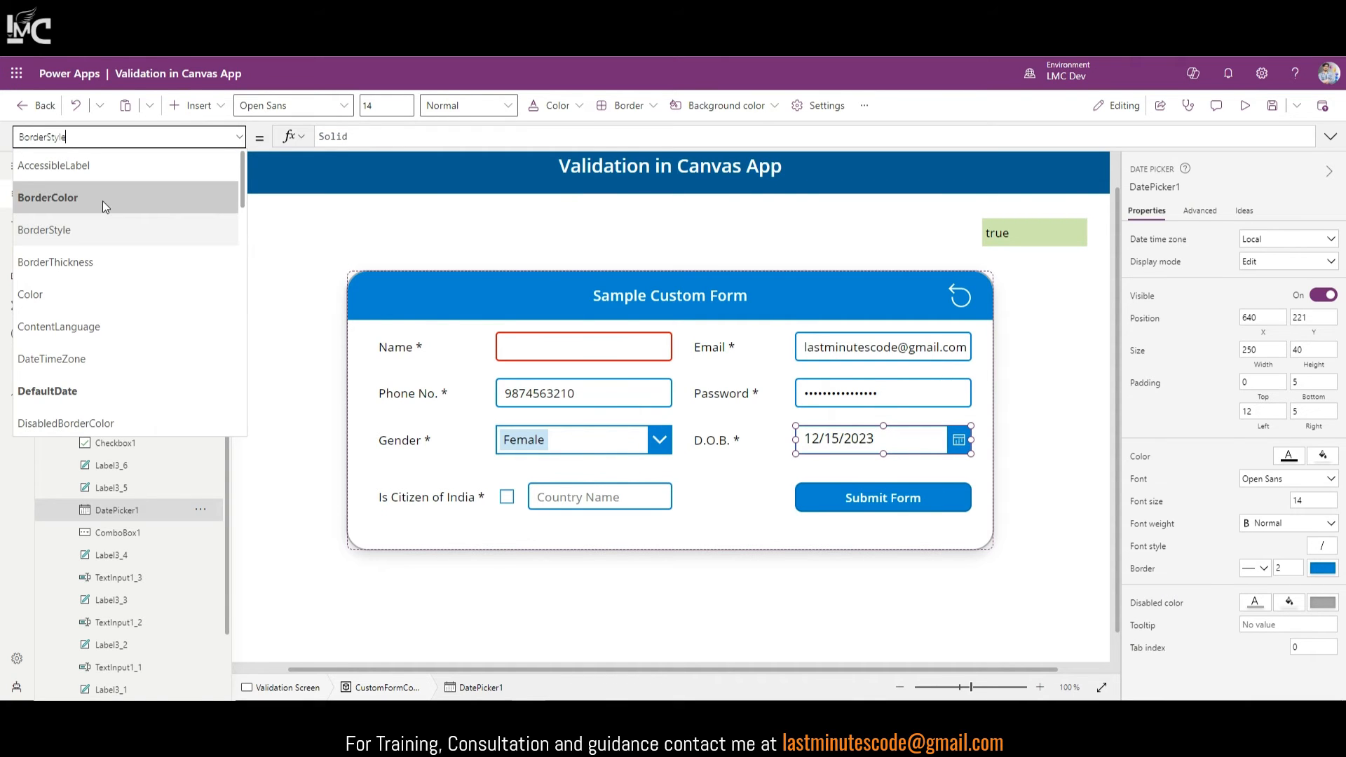
{"action": "scroll", "coordinate": [103, 203], "scroll_direction": "down", "scroll_amount": 6}
{"action": "scroll", "coordinate": [102, 211], "scroll_direction": "down", "scroll_amount": 5}
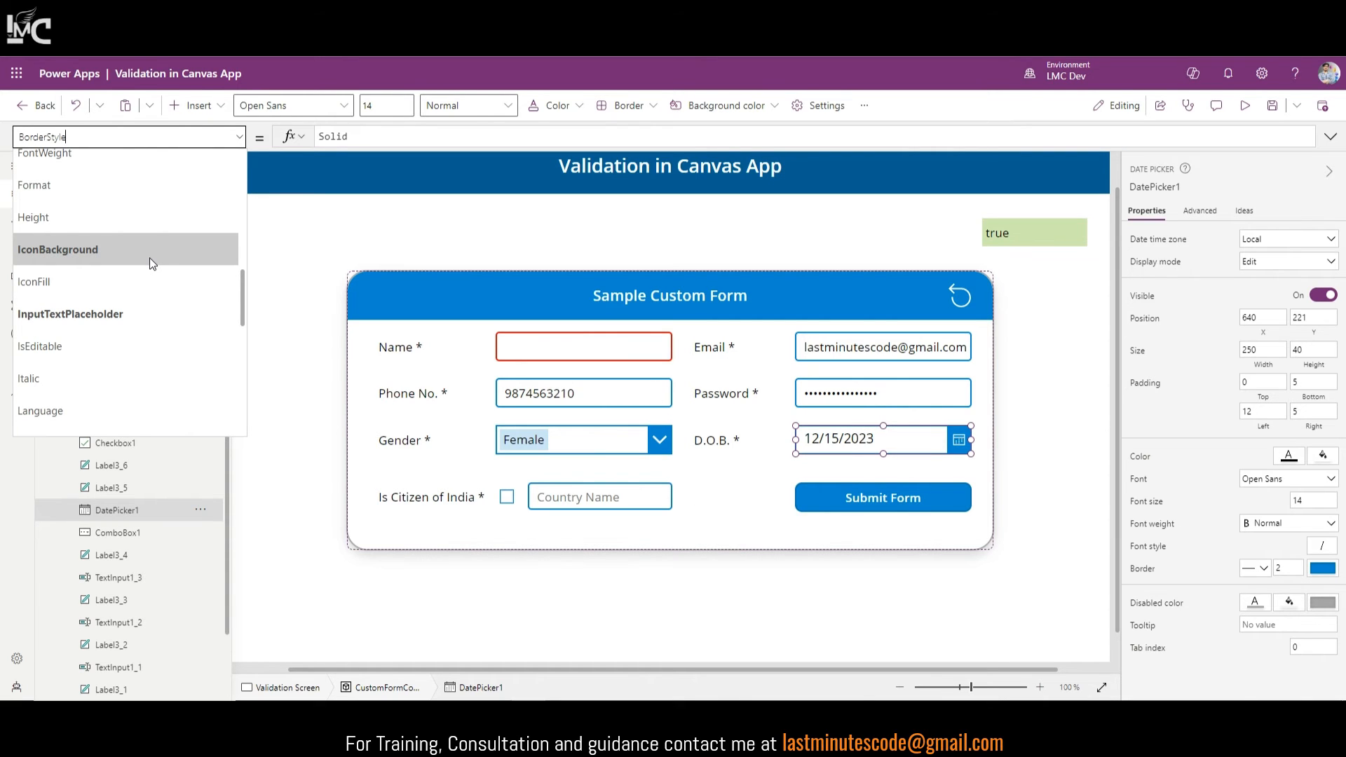
{"action": "scroll", "coordinate": [150, 258], "scroll_direction": "down", "scroll_amount": 3}
Step: Replace the Gender combo box's HoverBorderColor ColorFade(Self.BorderColor, 15%) with Self.BorderColor
{"action": "left_click", "coordinate": [545, 441]}
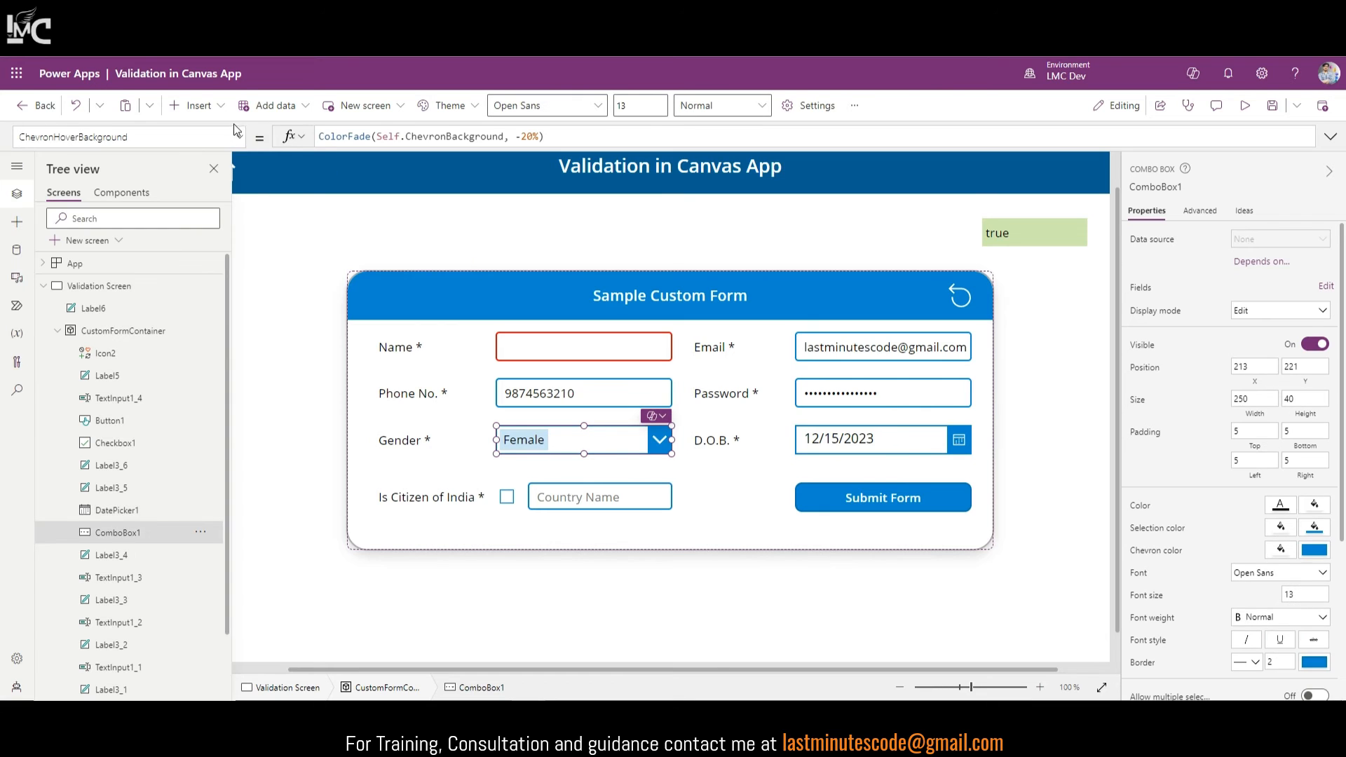
{"action": "scroll", "coordinate": [1136, 542], "scroll_direction": "down", "scroll_amount": 3}
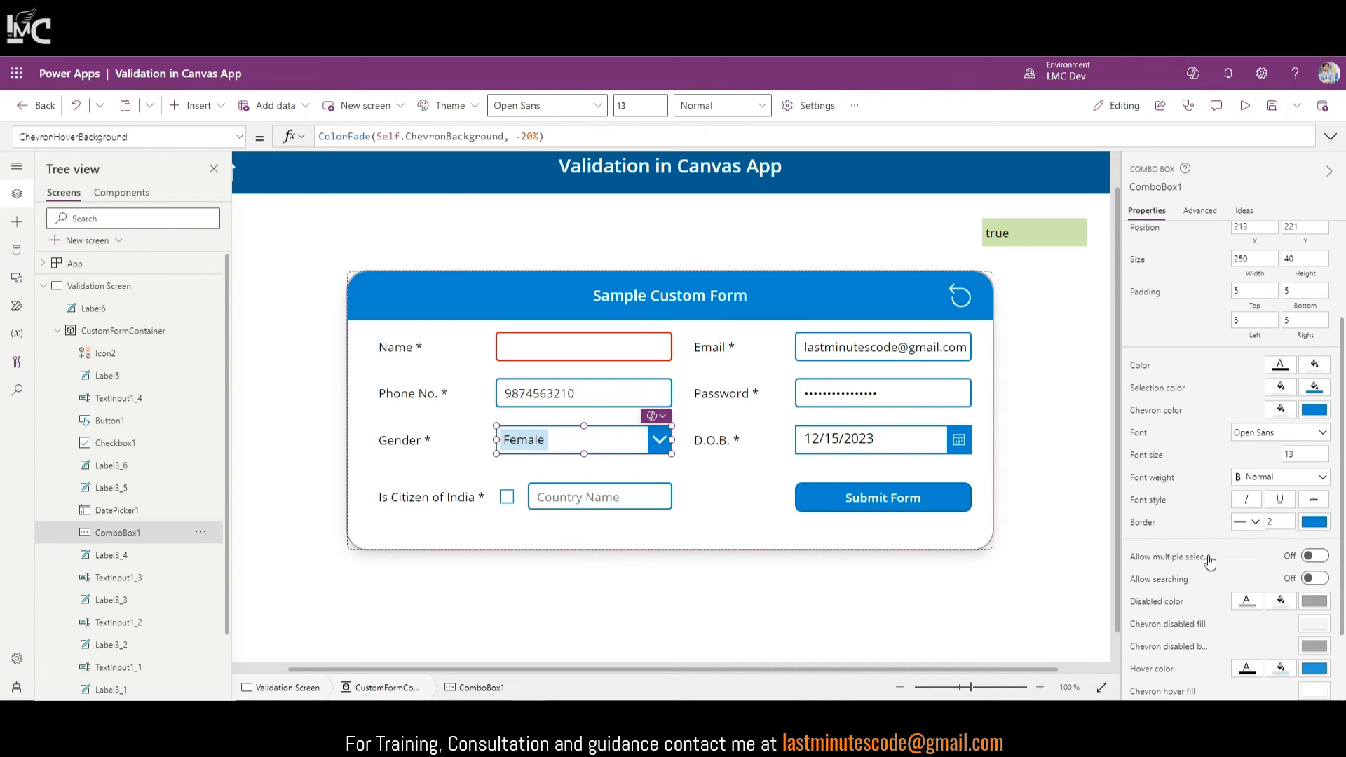
{"action": "scroll", "coordinate": [1210, 561], "scroll_direction": "down", "scroll_amount": 2}
{"action": "left_click", "coordinate": [1160, 587]}
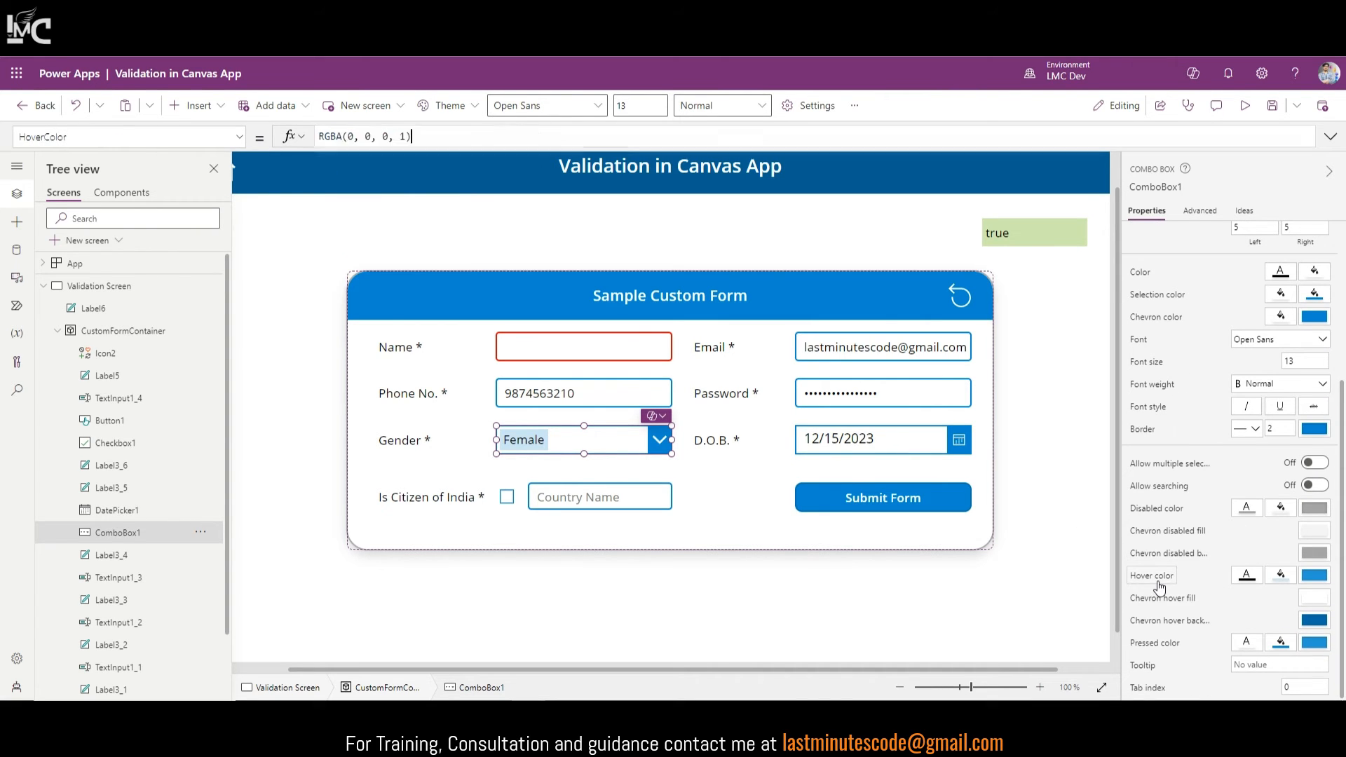
{"action": "left_click", "coordinate": [141, 136]}
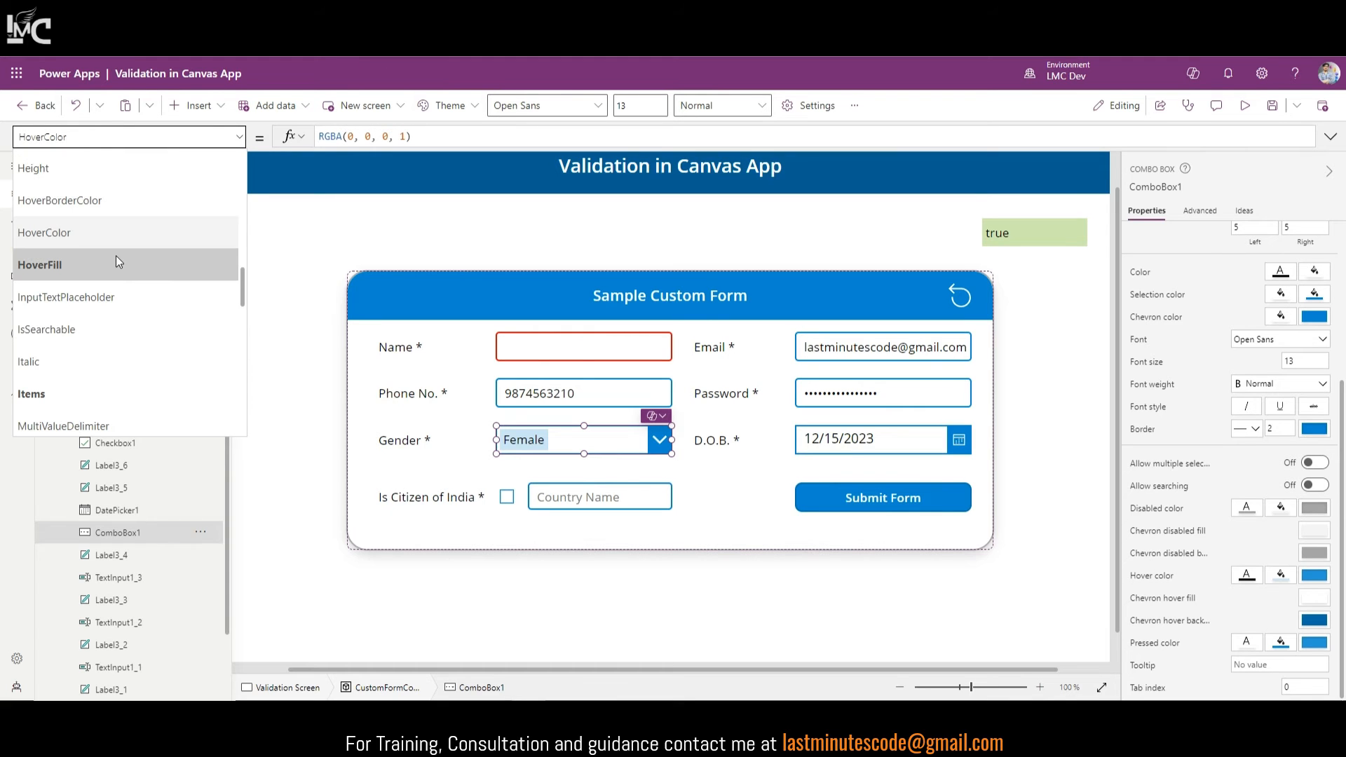
{"action": "left_click", "coordinate": [64, 201]}
{"action": "left_click", "coordinate": [517, 139]}
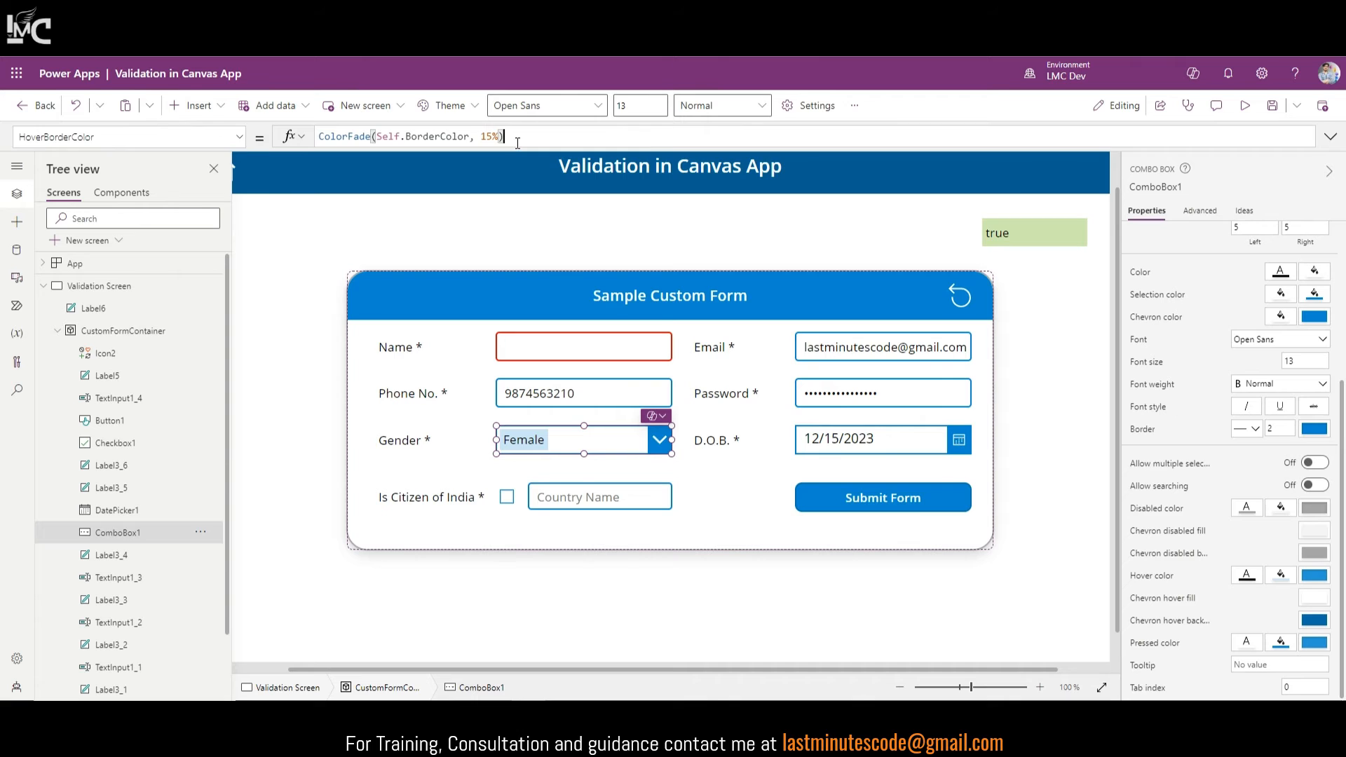
{"action": "key", "text": "ctrl+a"}
{"action": "type", "text": "Self.BorderColor"}
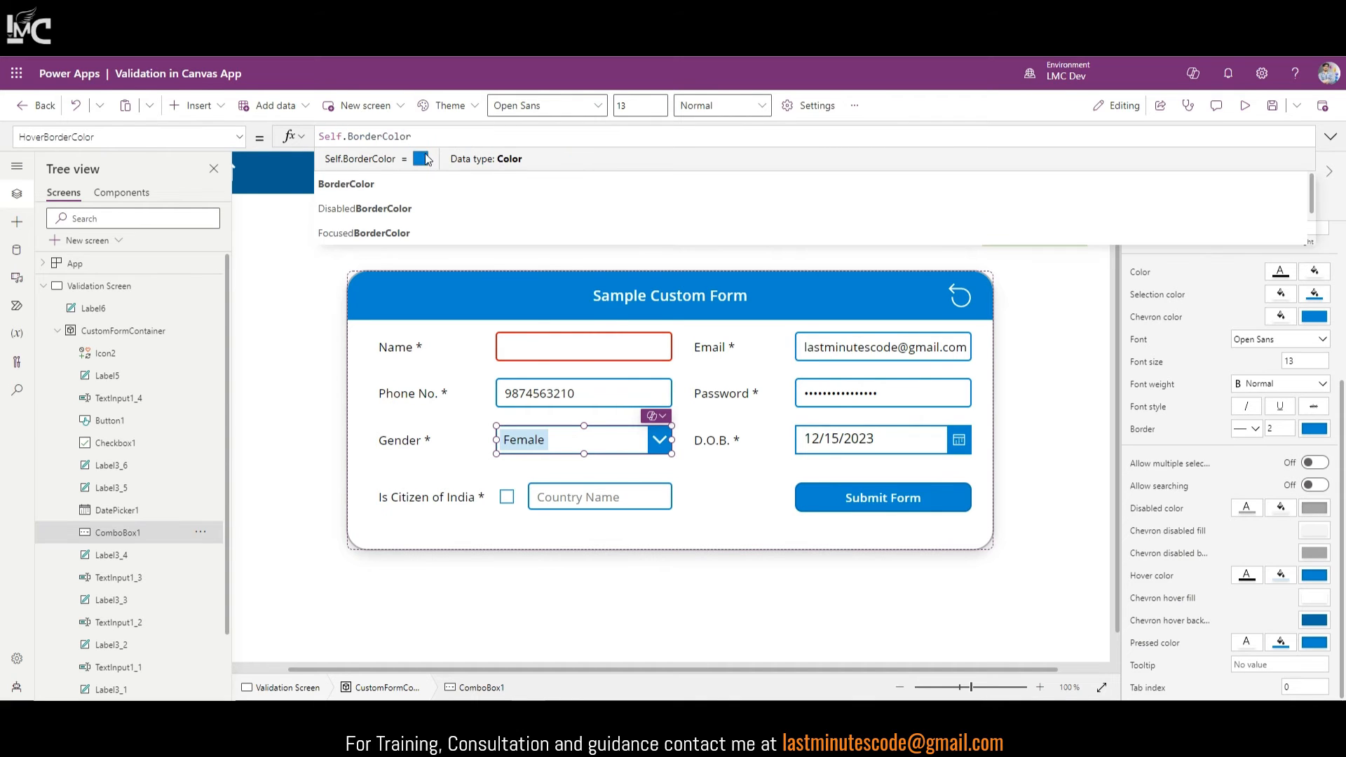
{"action": "left_click", "coordinate": [1086, 407]}
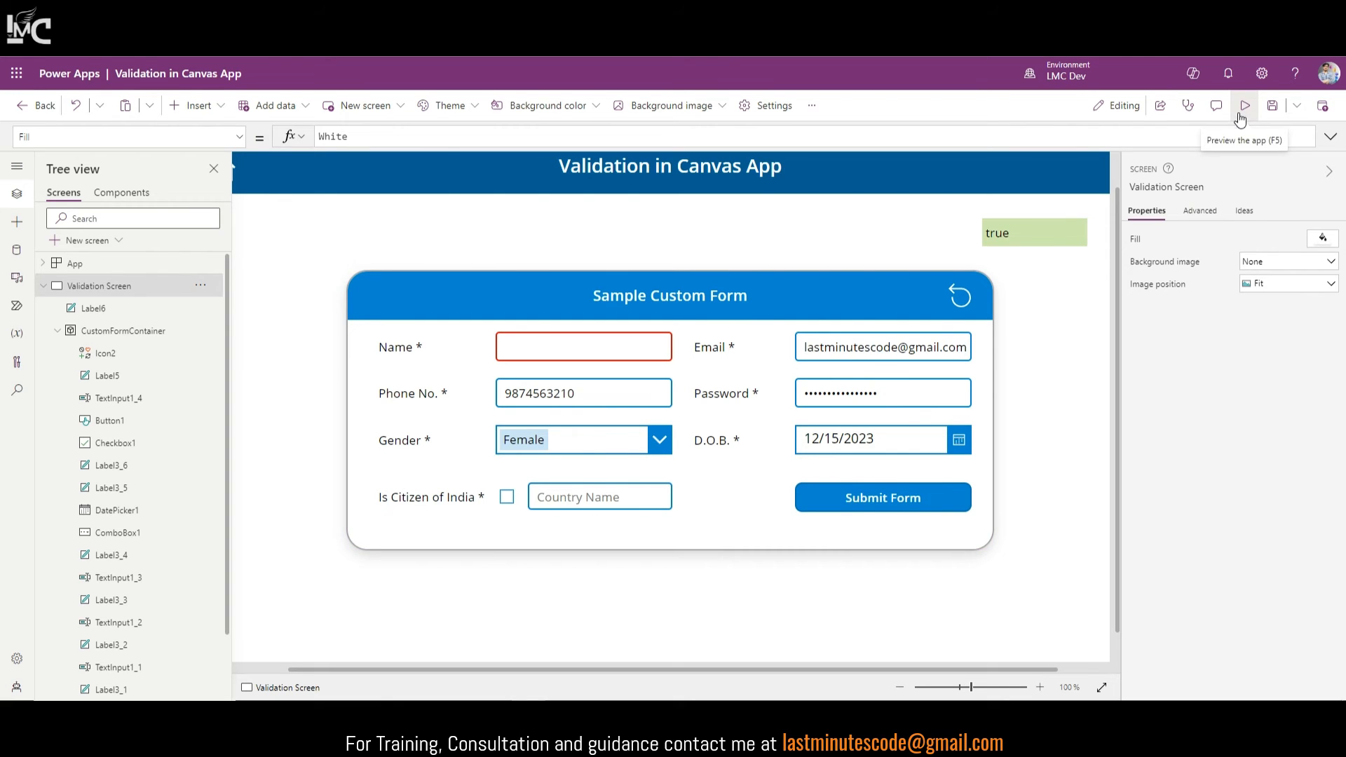
Step: Review the email IsMatch condition in the Submit Form button's OnSelect code
{"action": "left_click", "coordinate": [895, 354]}
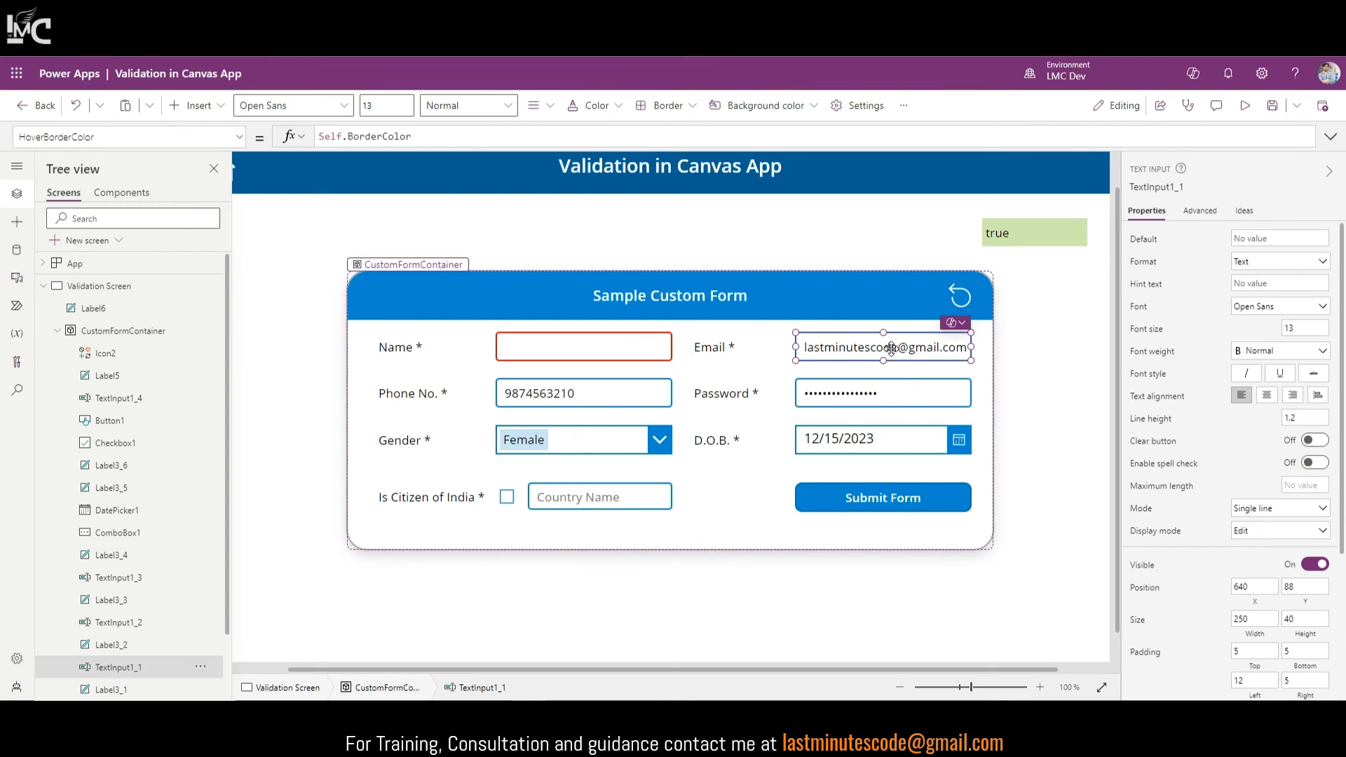
{"action": "left_click", "coordinate": [943, 493]}
{"action": "left_click", "coordinate": [1331, 137]}
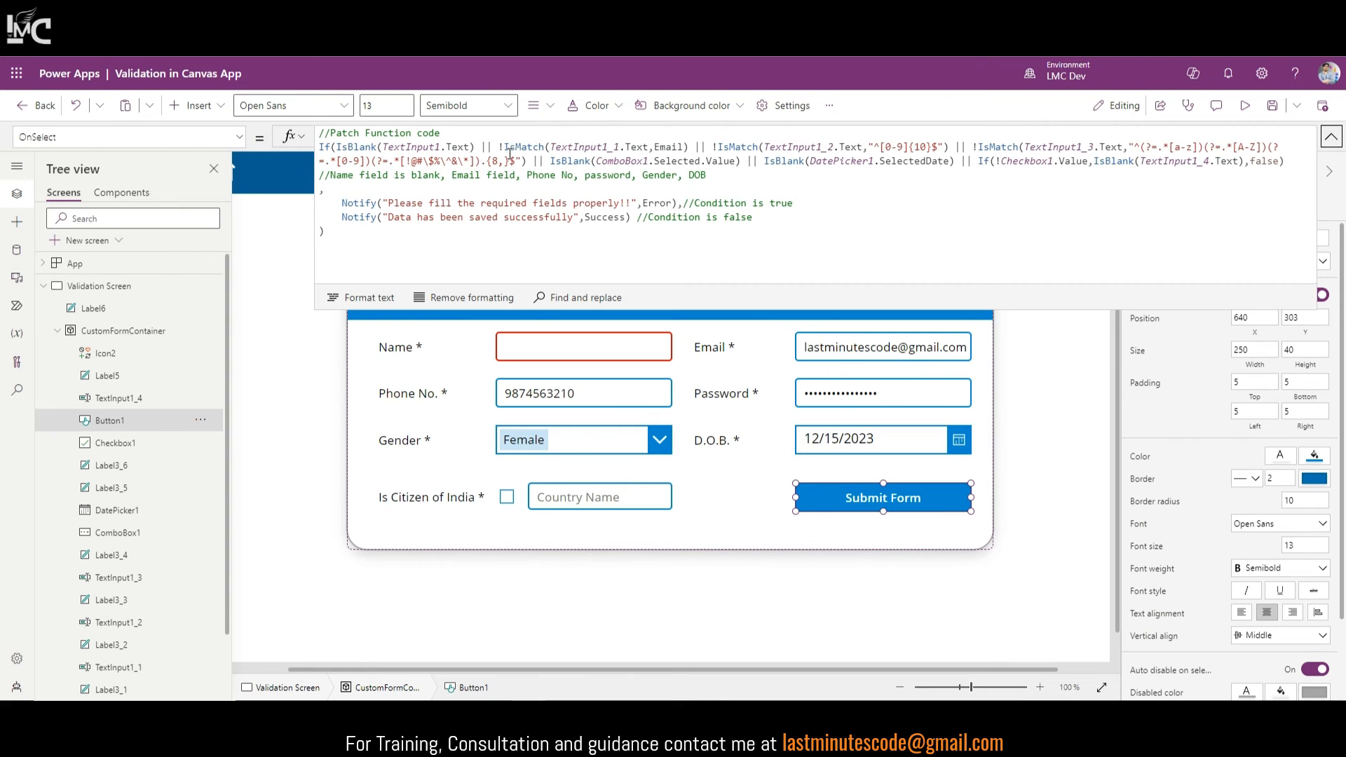
{"action": "left_click_drag", "start_coordinate": [501, 147], "coordinate": [667, 149]}
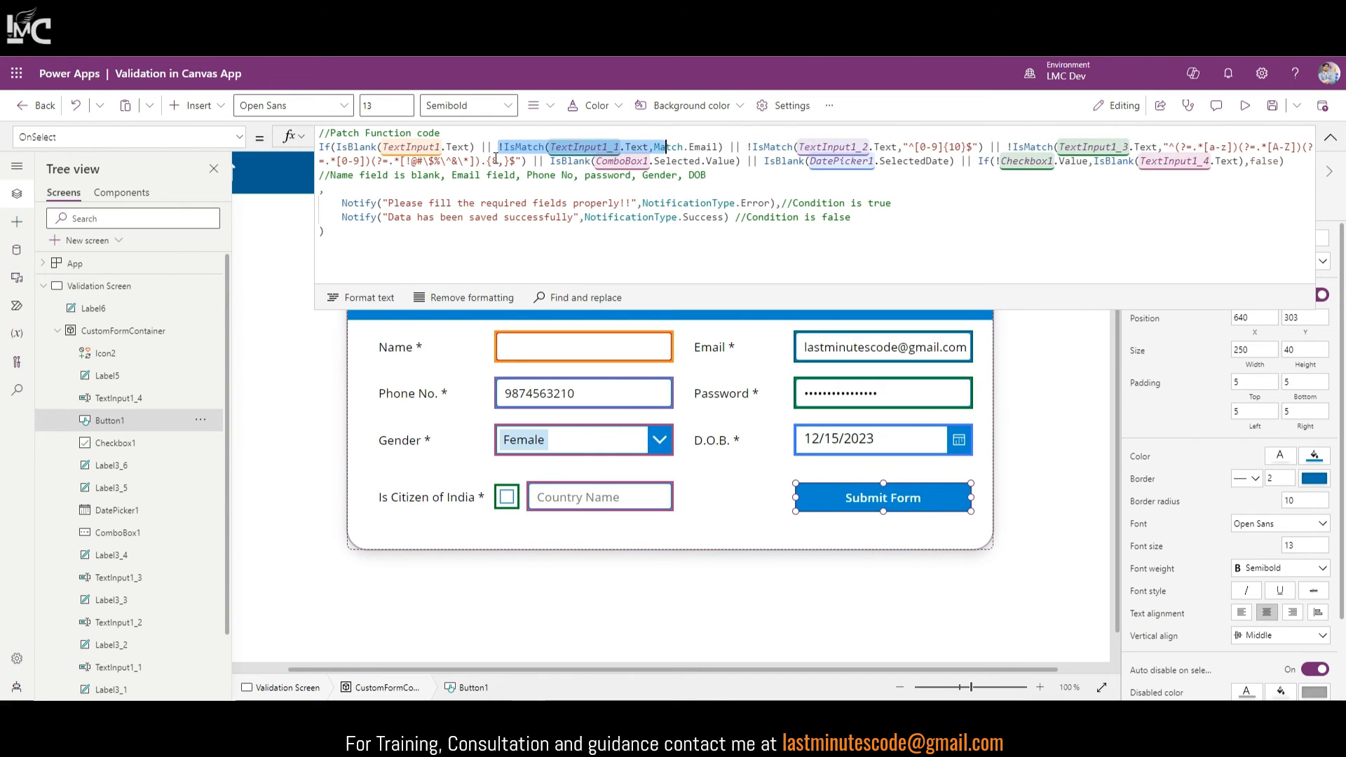
{"action": "left_click_drag", "start_coordinate": [501, 147], "coordinate": [727, 146]}
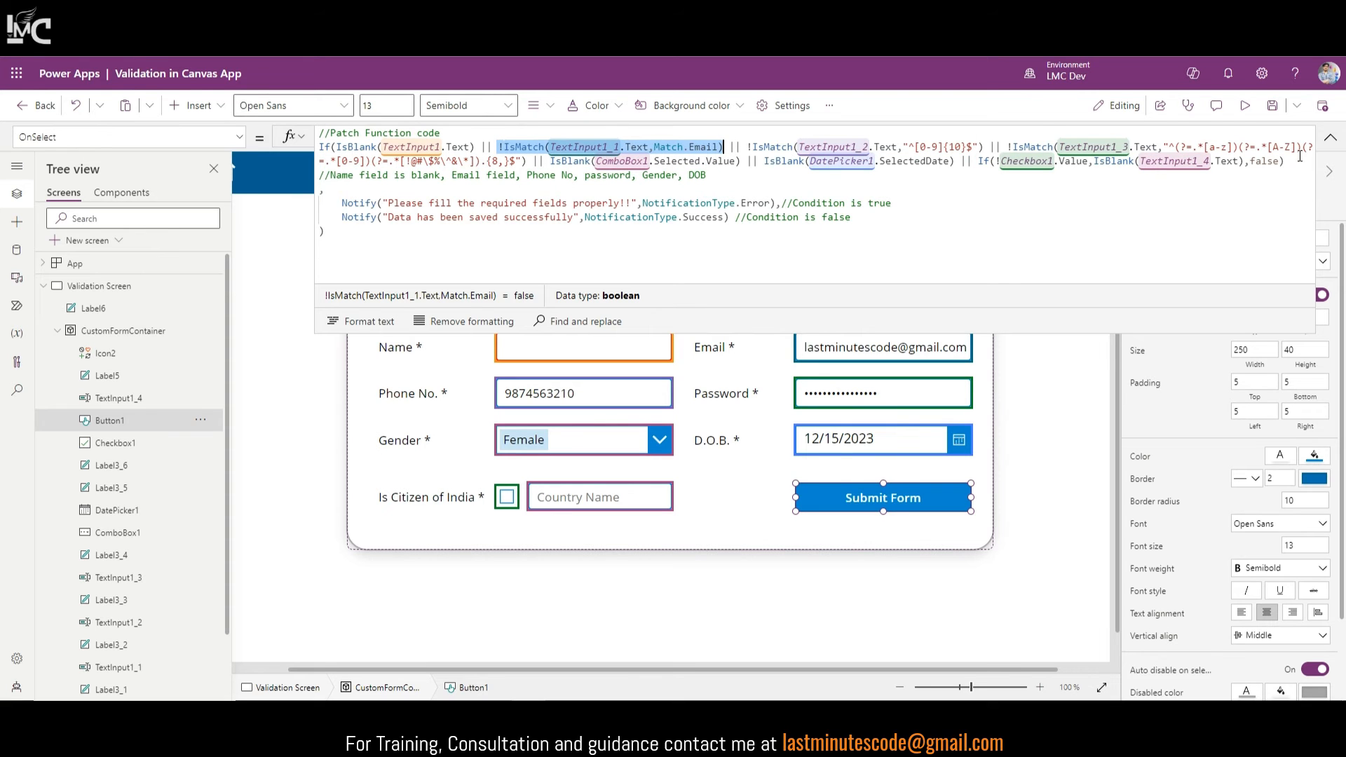
Step: Set the Email box's BorderColor to If(IsMatch(TextInput1_1.Text,Match.Email), RGBA(0,134,208,1), Color.Red)
{"action": "left_click", "coordinate": [865, 341]}
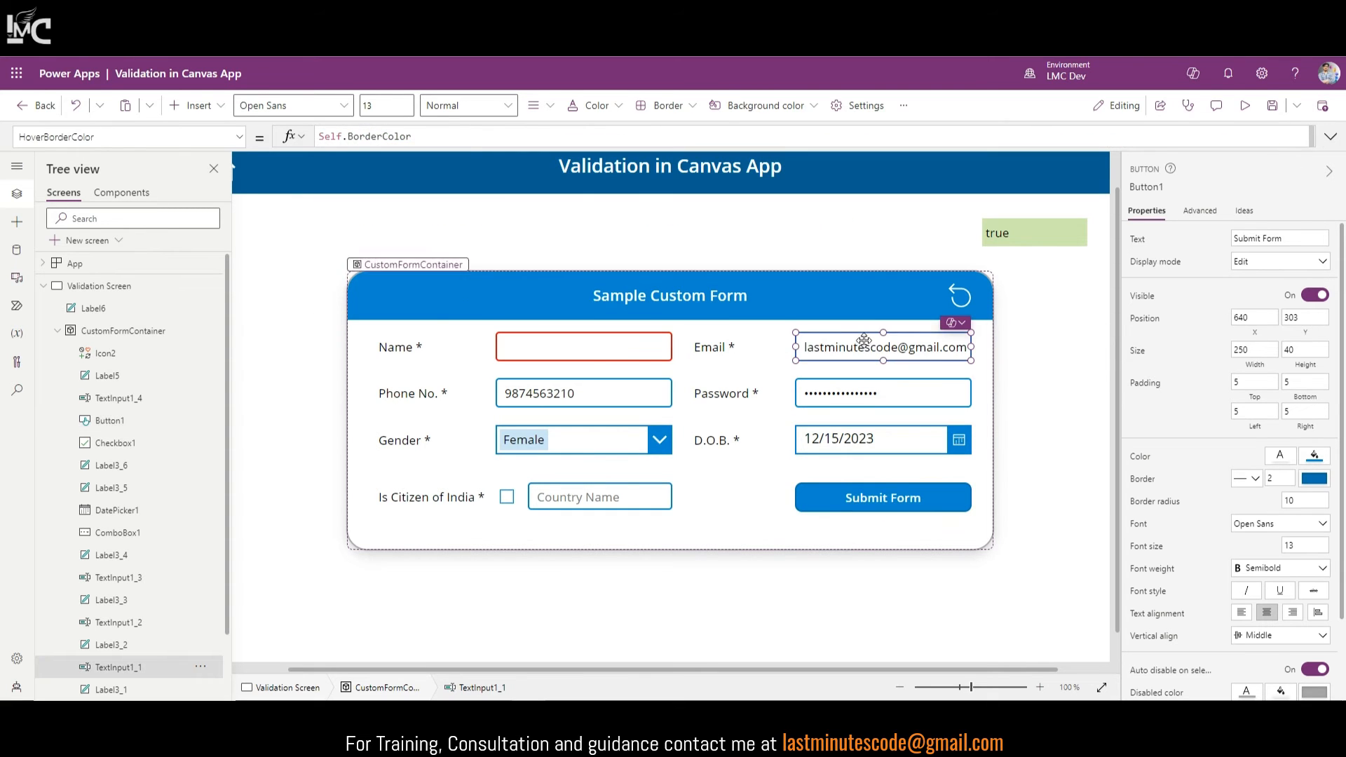
{"action": "scroll", "coordinate": [1327, 562], "scroll_direction": "down", "scroll_amount": 3}
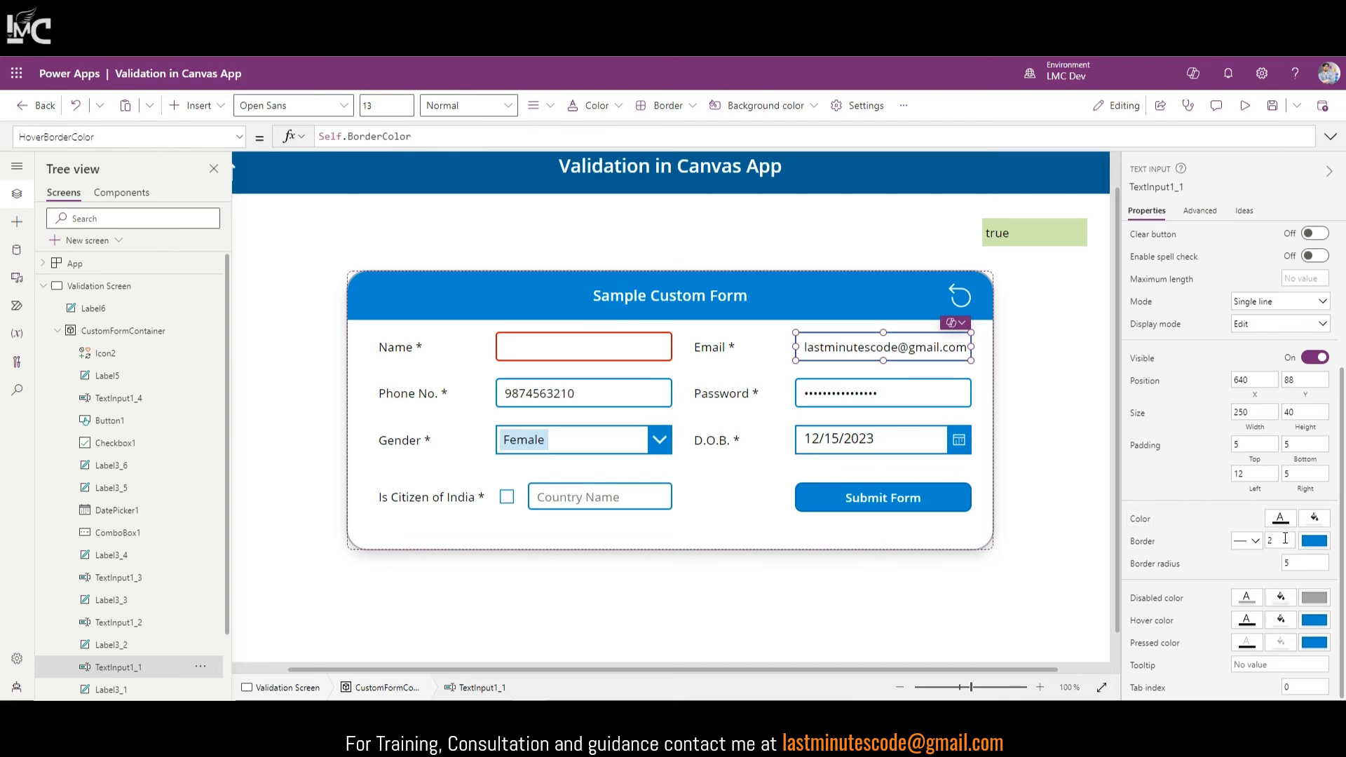
{"action": "left_click", "coordinate": [1139, 543]}
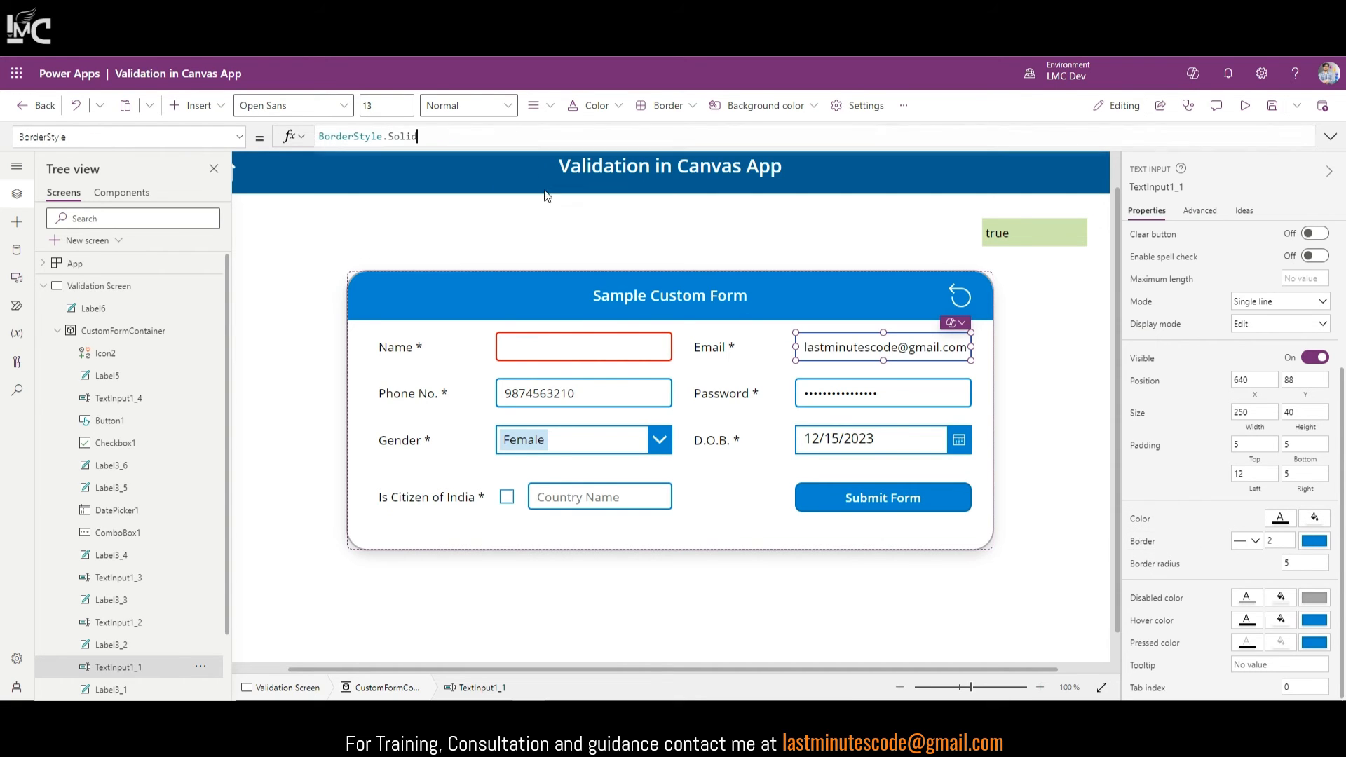
{"action": "left_click", "coordinate": [239, 137]}
{"action": "left_click", "coordinate": [82, 219]}
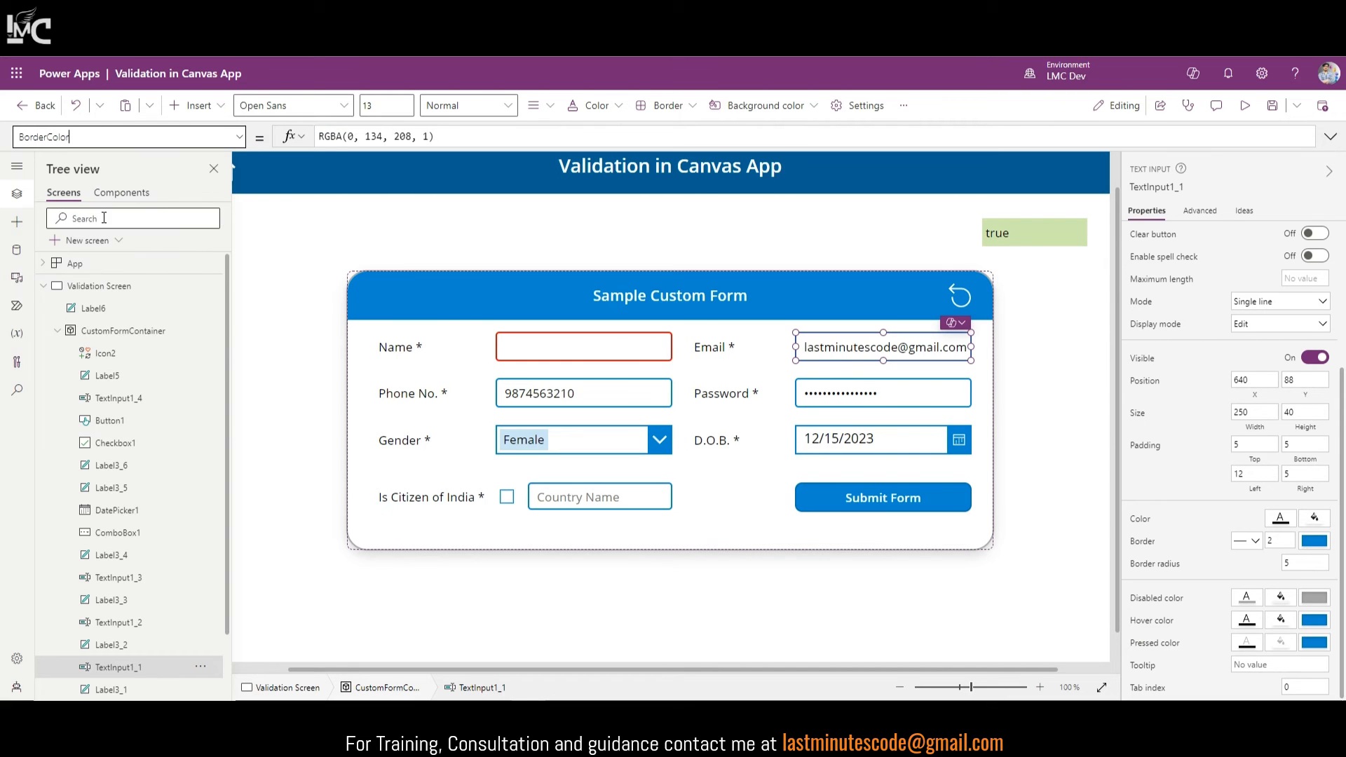
{"action": "left_click", "coordinate": [317, 143]}
{"action": "type", "text": "If(IsMatch(TextInput1_1.Text,Match.Email)"}
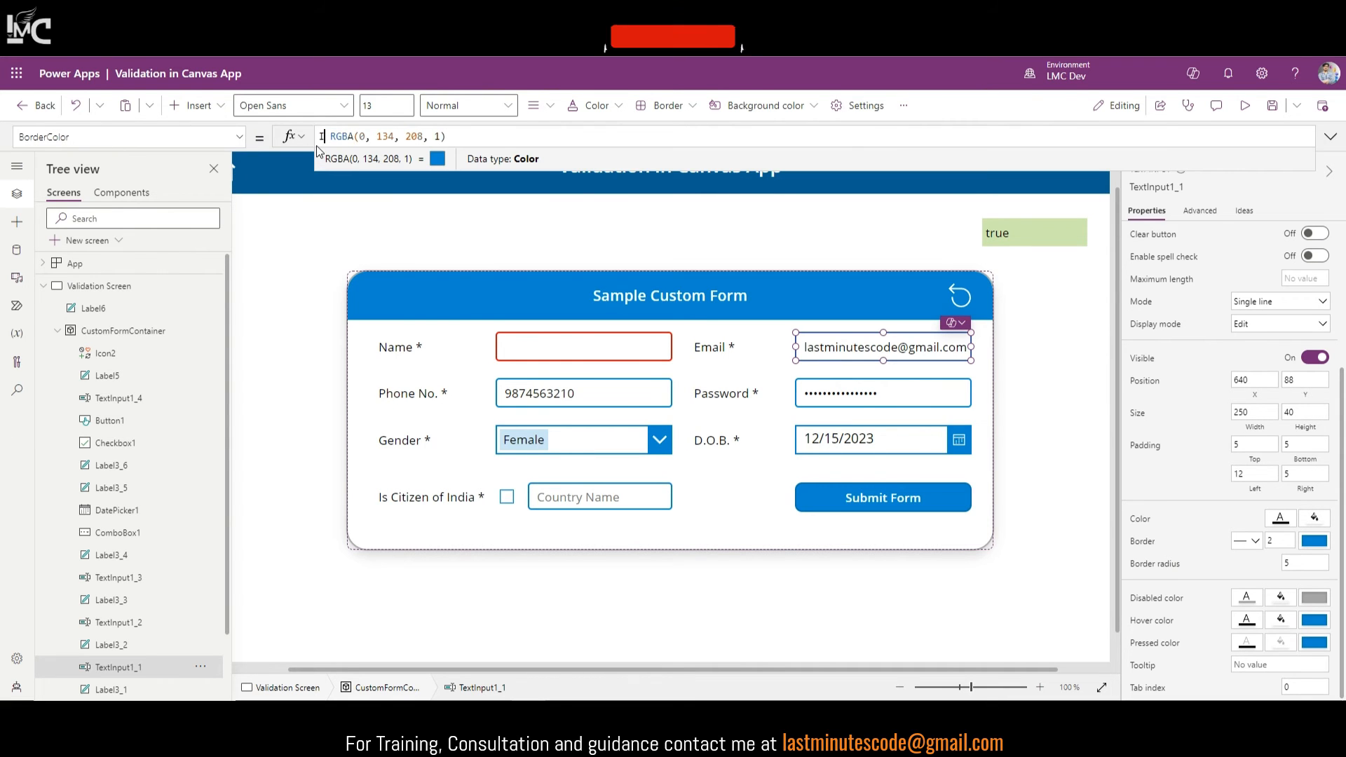
{"action": "type", "text": ","}
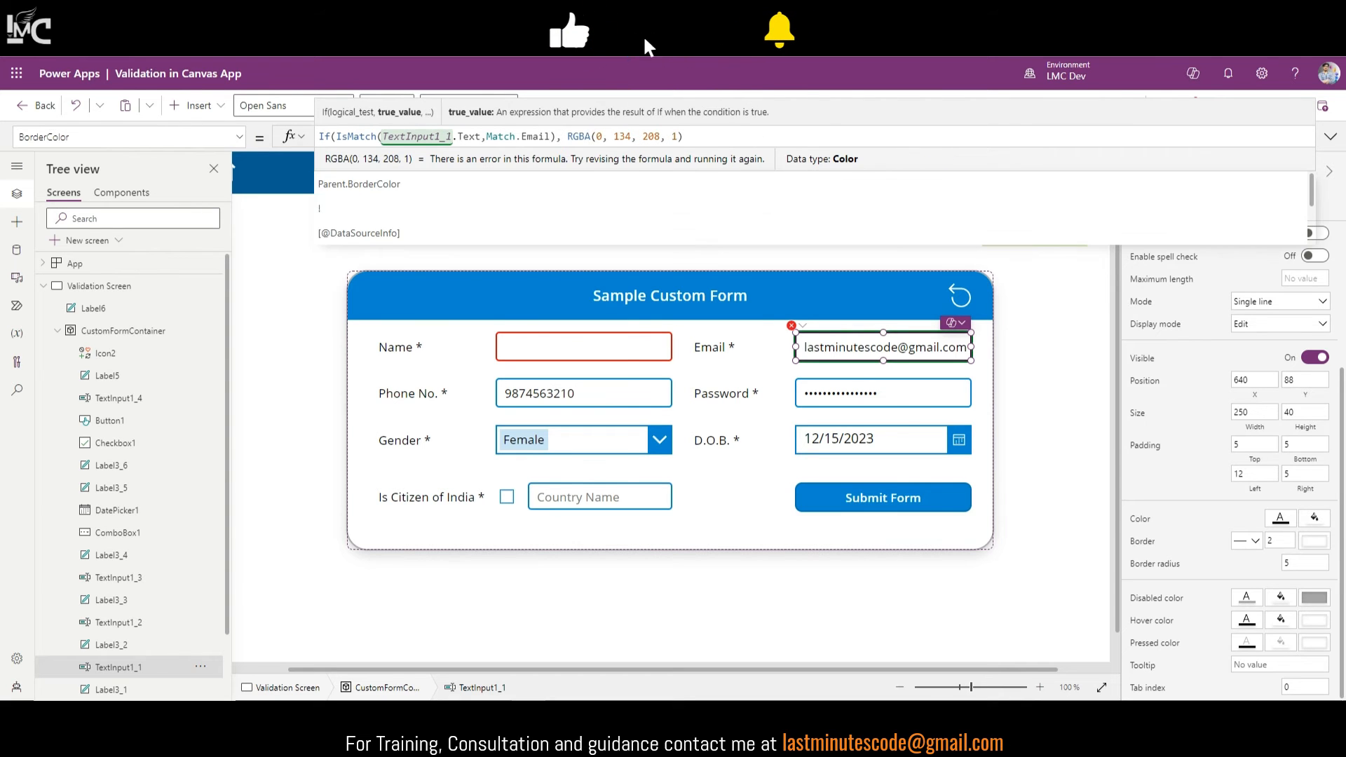
{"action": "left_click", "coordinate": [704, 131]}
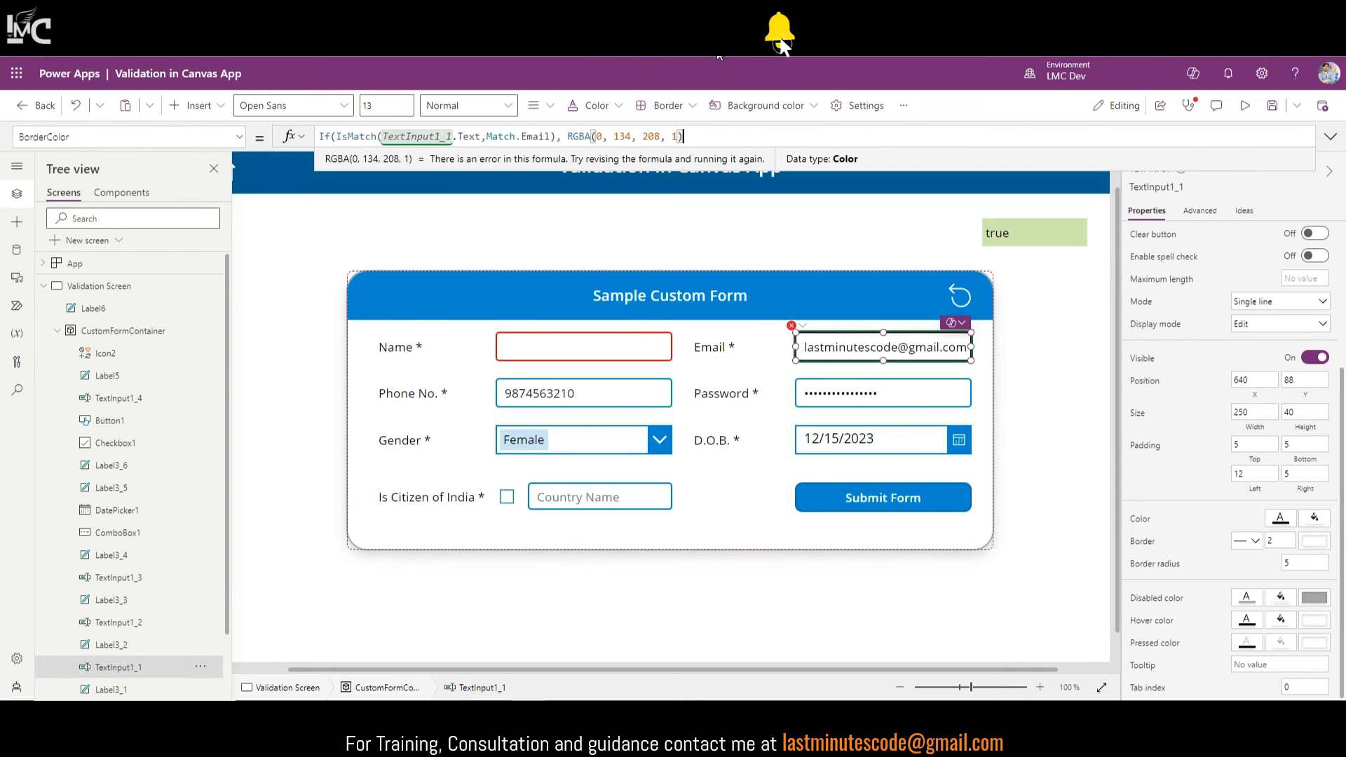
{"action": "type", "text": ", Color.Red)"}
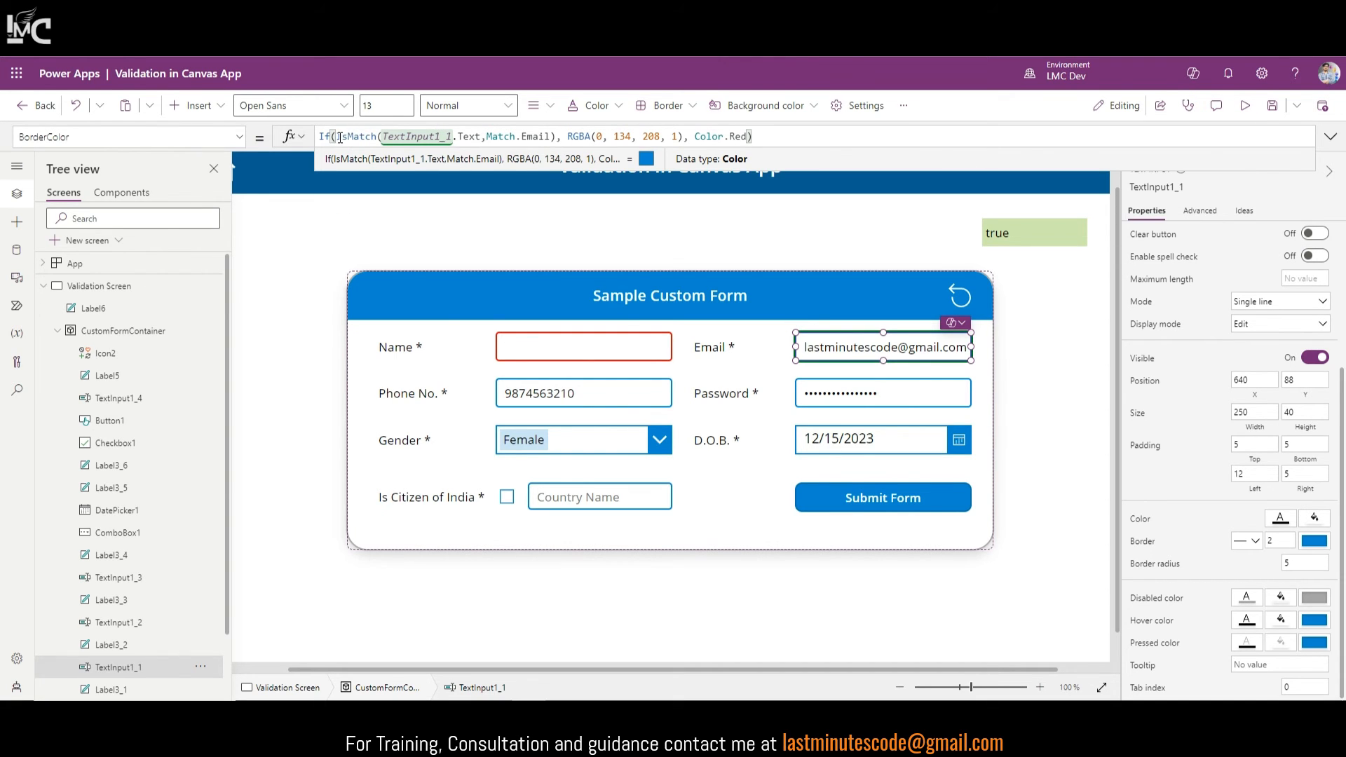
{"action": "left_click_drag", "start_coordinate": [339, 137], "coordinate": [556, 138]}
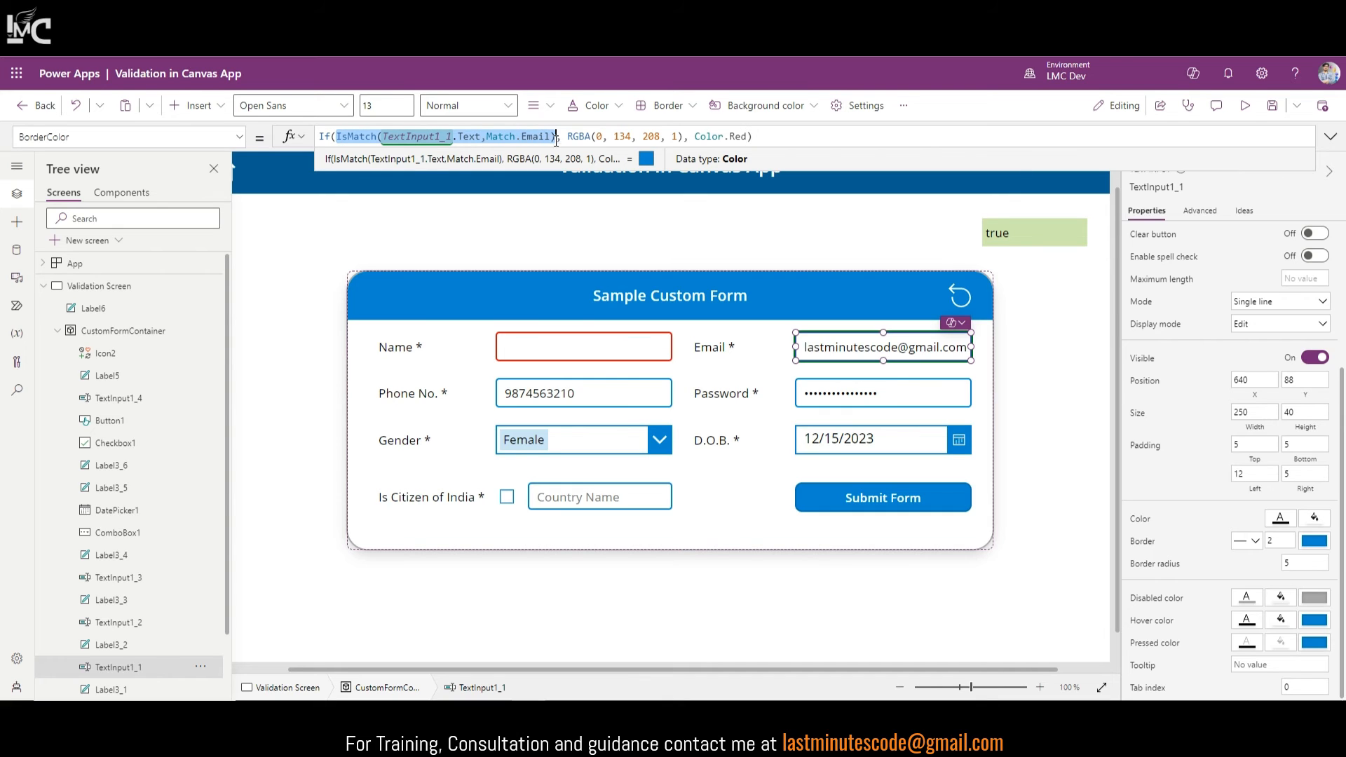
{"action": "left_click", "coordinate": [556, 136]}
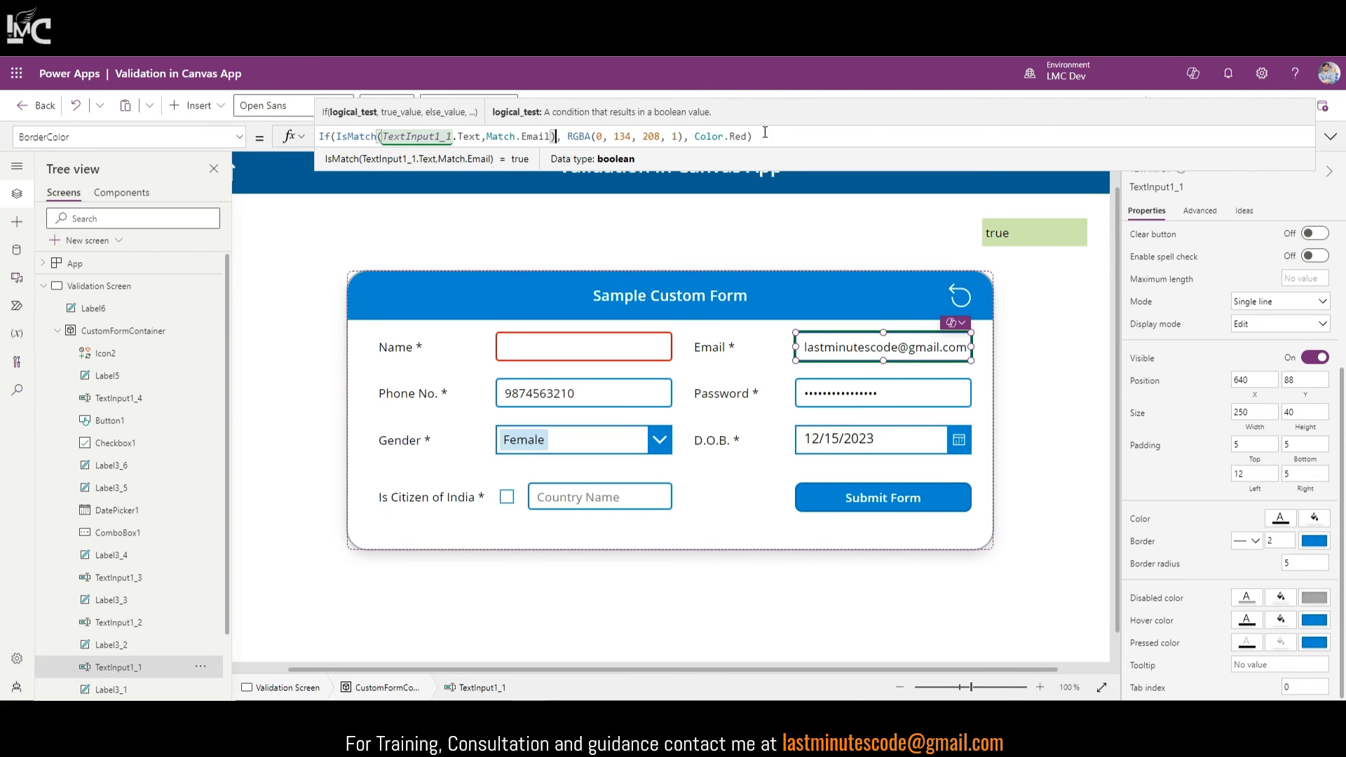
{"action": "left_click", "coordinate": [933, 492]}
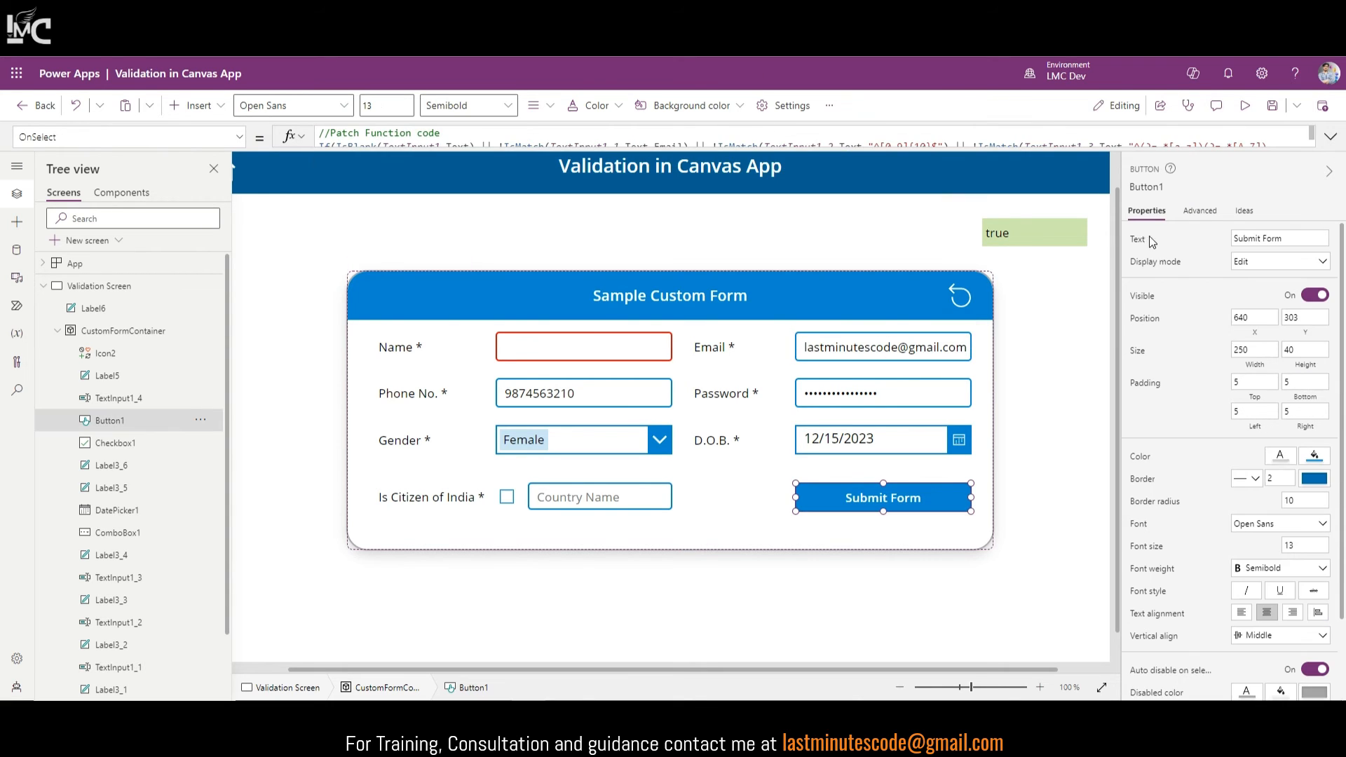
Step: Preview the app, remove the @ from the email to see the red border, then exit preview
{"action": "left_click", "coordinate": [1332, 137]}
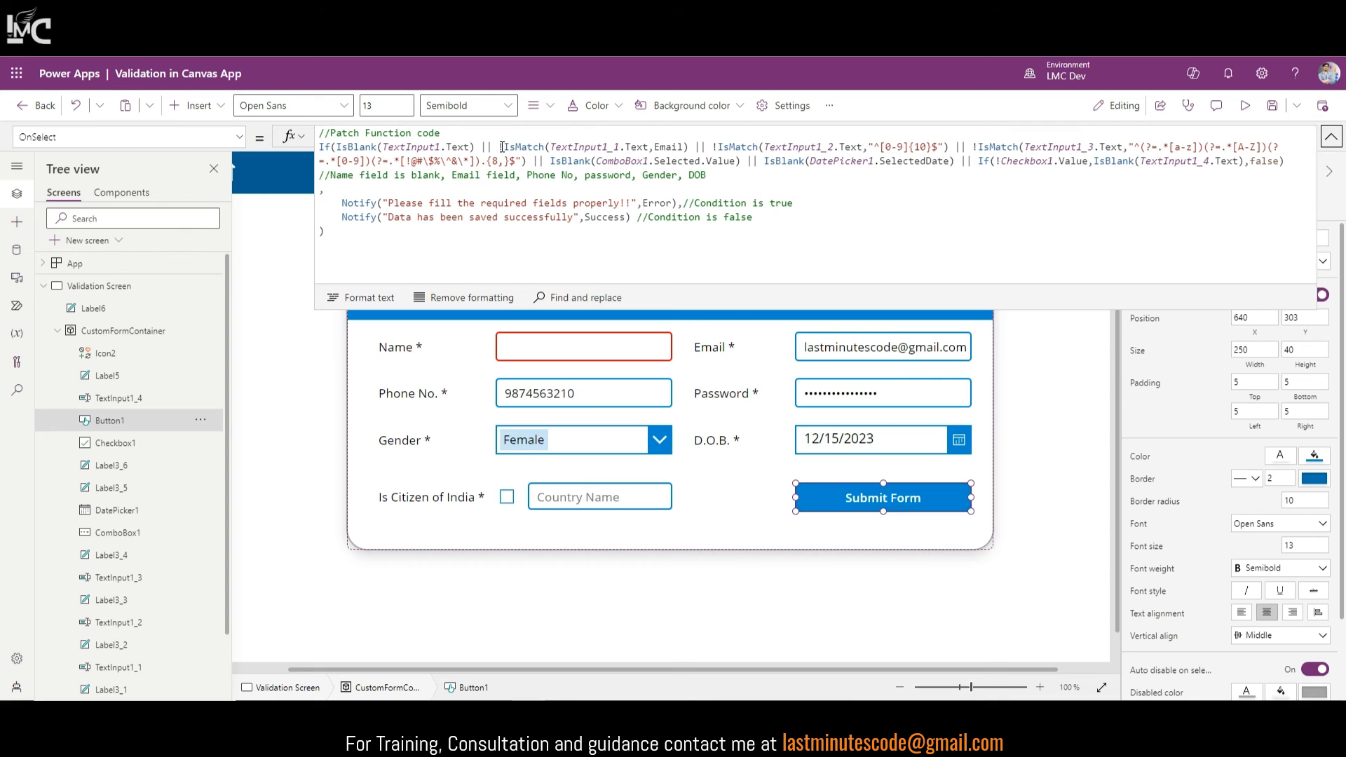
{"action": "left_click", "coordinate": [1331, 137]}
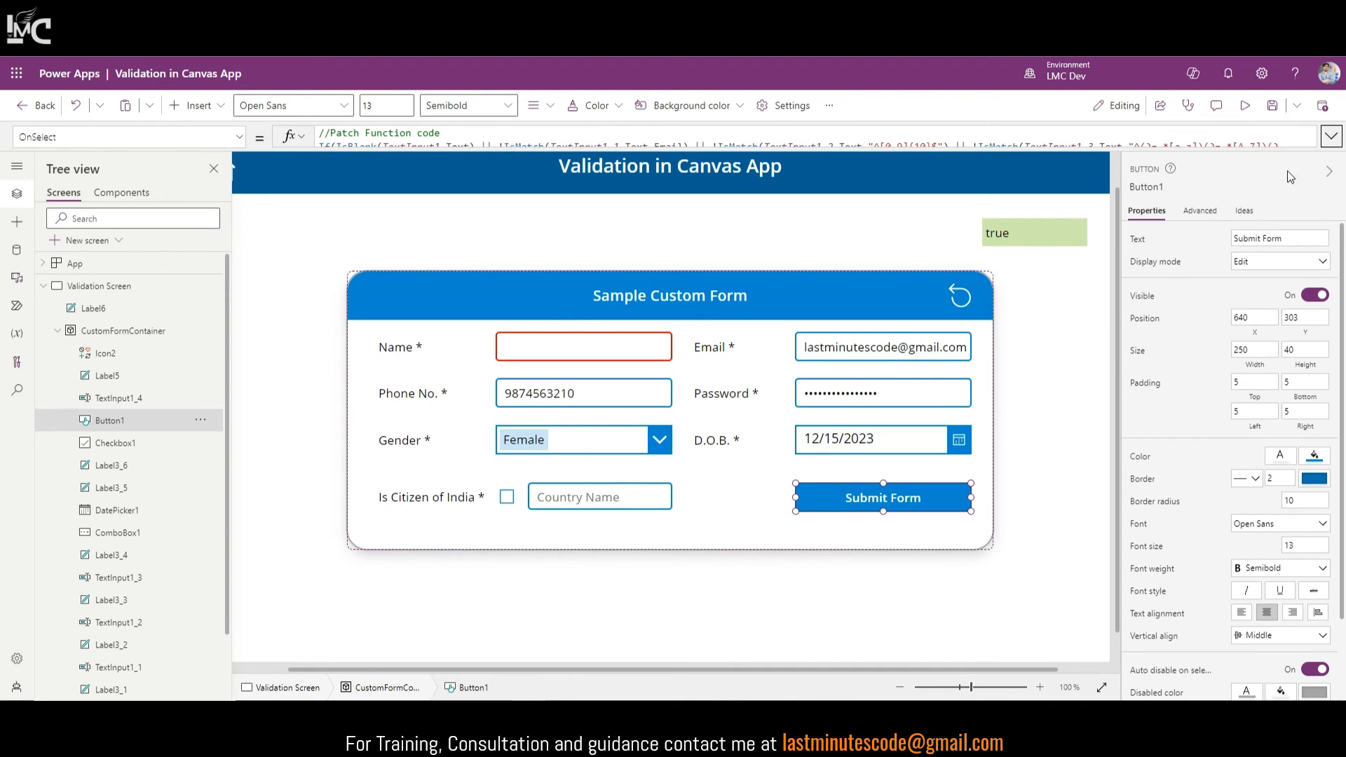
{"action": "left_click", "coordinate": [1246, 106]}
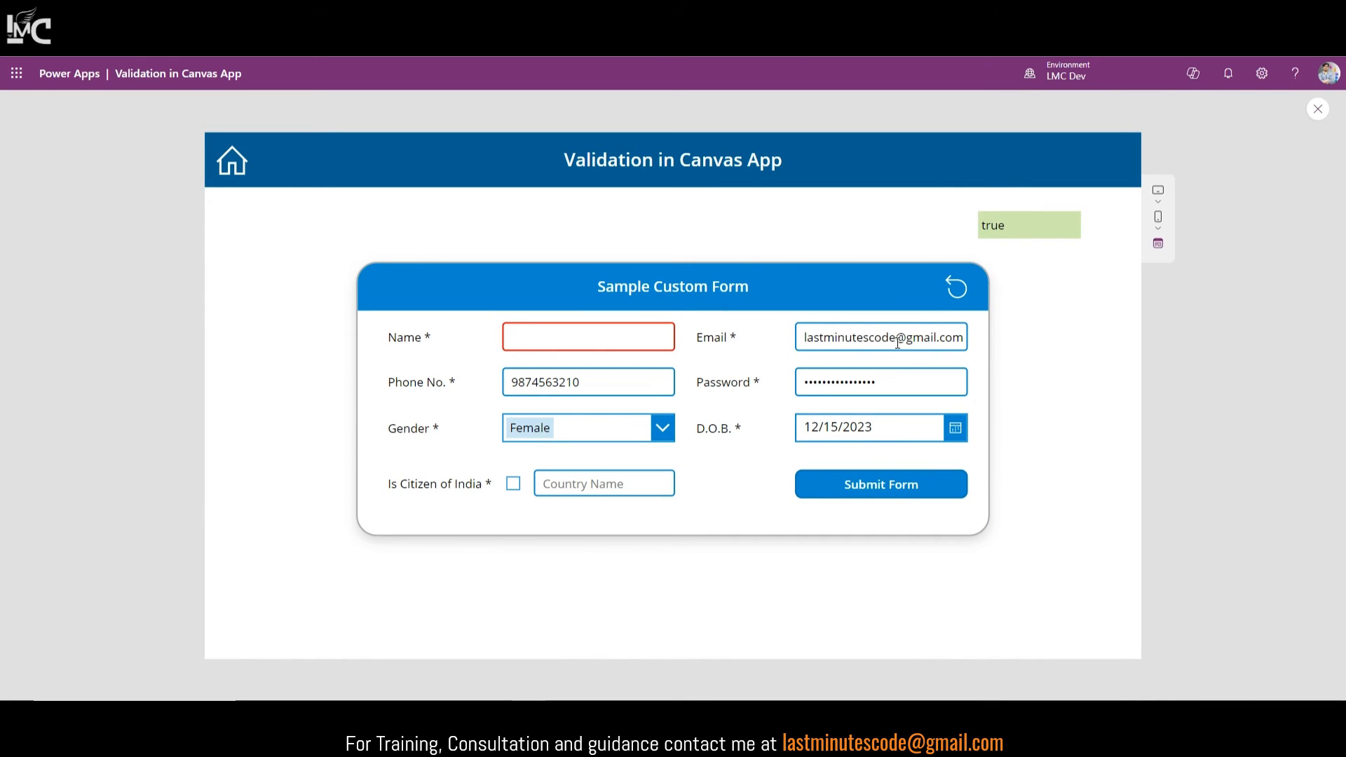
{"action": "left_click_drag", "start_coordinate": [909, 343], "coordinate": [867, 342]}
{"action": "key", "text": "BackSpace"}
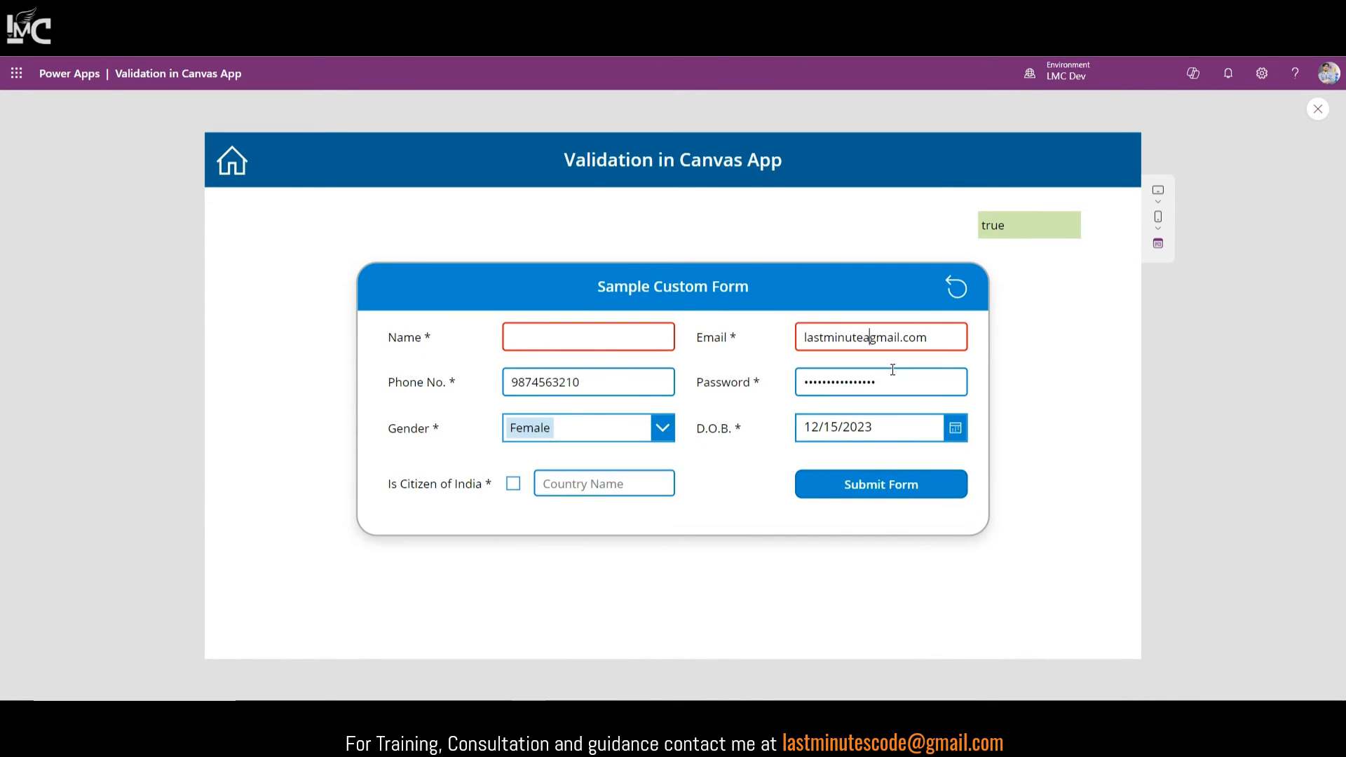
{"action": "type", "text": "a@"}
{"action": "key", "text": "BackSpace"}
{"action": "left_click", "coordinate": [1318, 109]}
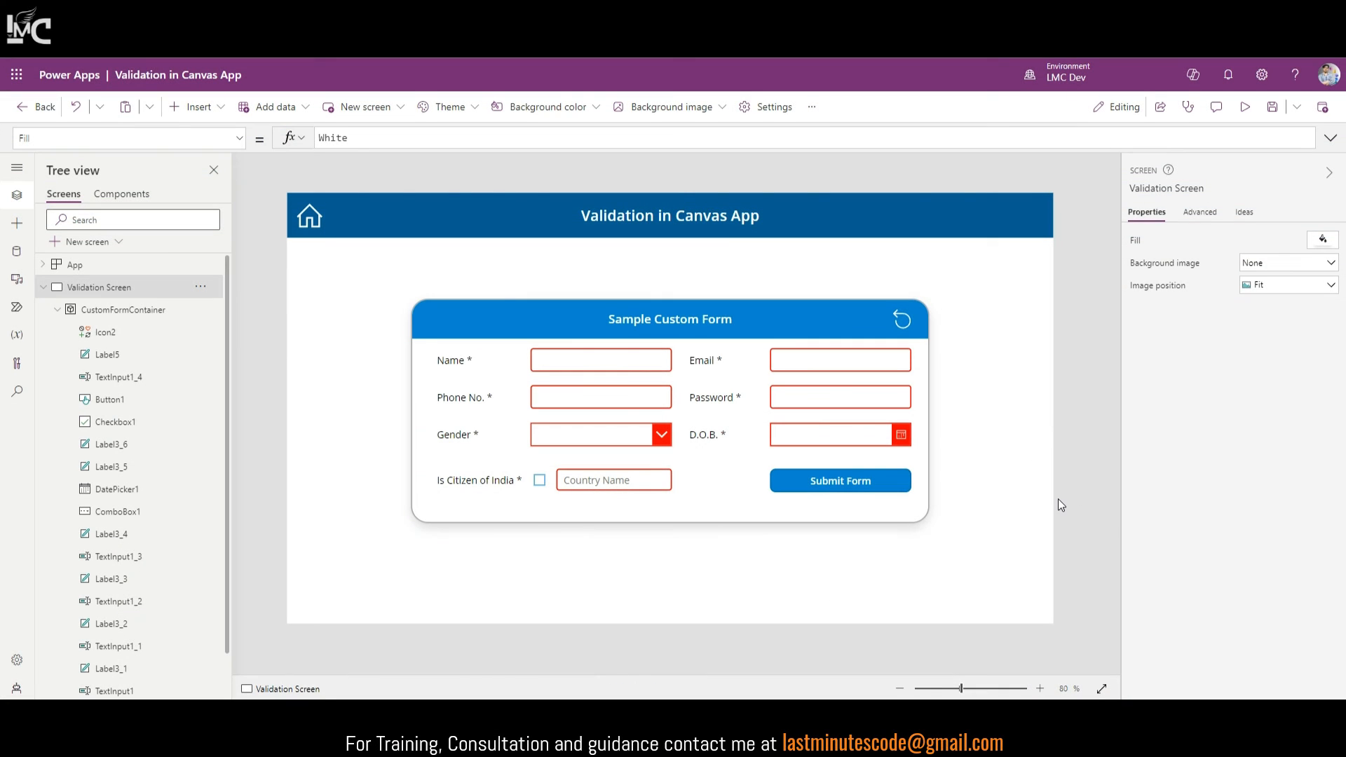
Step: Review the Phone No. BorderColor formula's ten-digit check and red fallback colour
{"action": "left_click", "coordinate": [612, 406]}
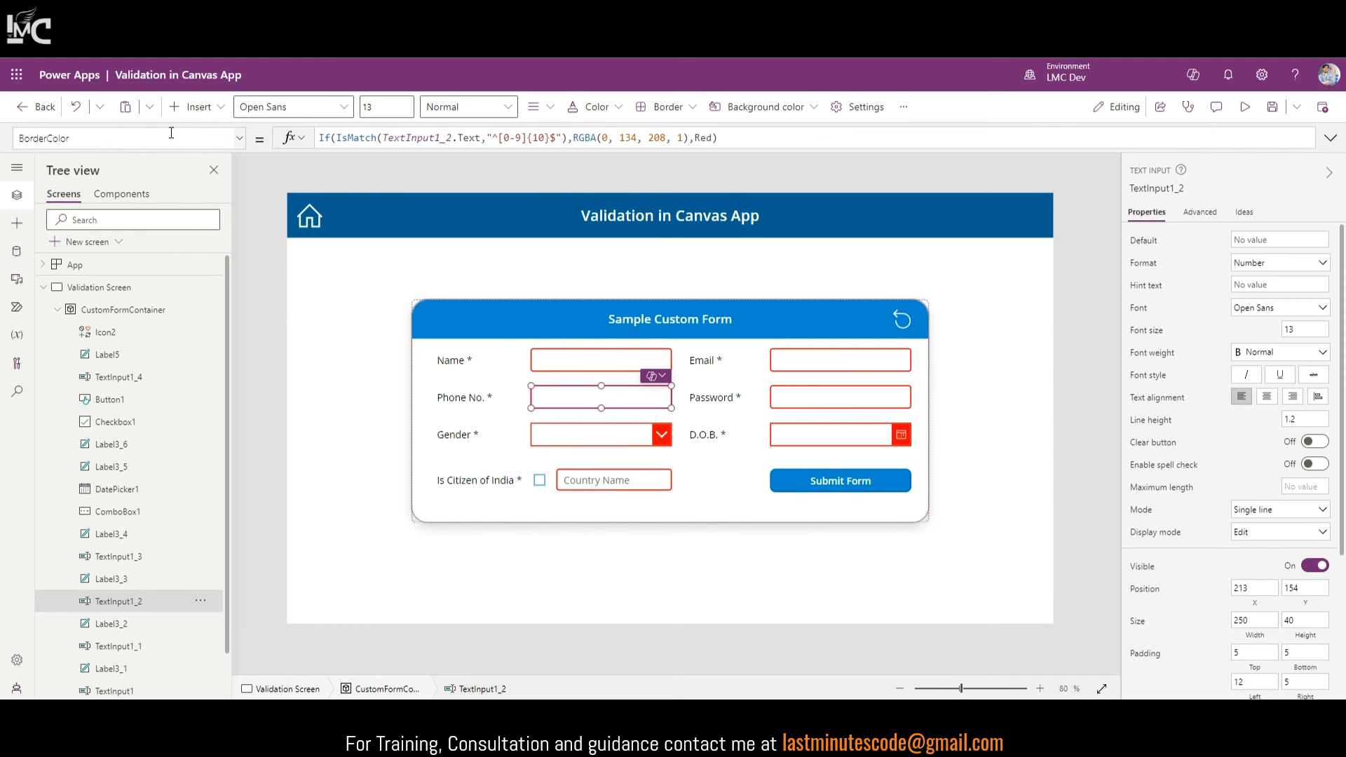
{"action": "left_click", "coordinate": [83, 136]}
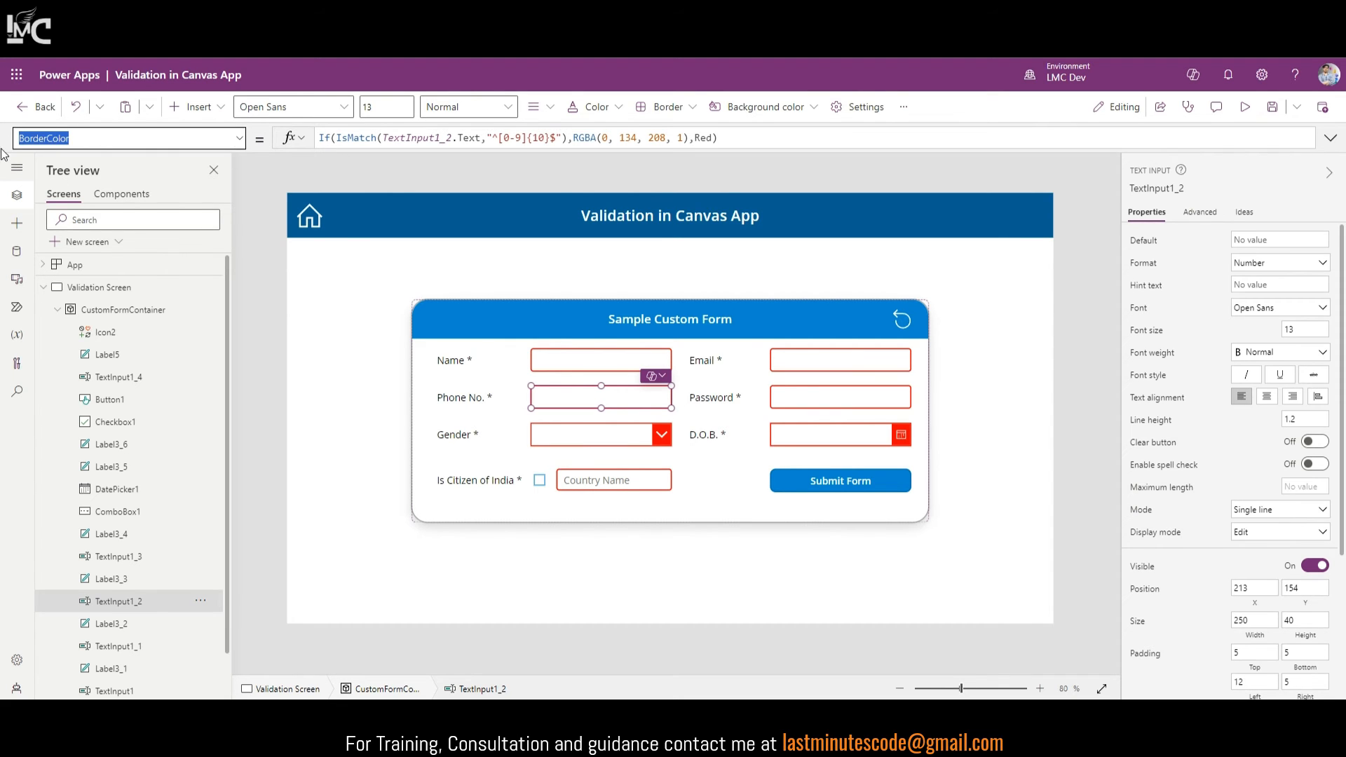
{"action": "left_click", "coordinate": [320, 135]}
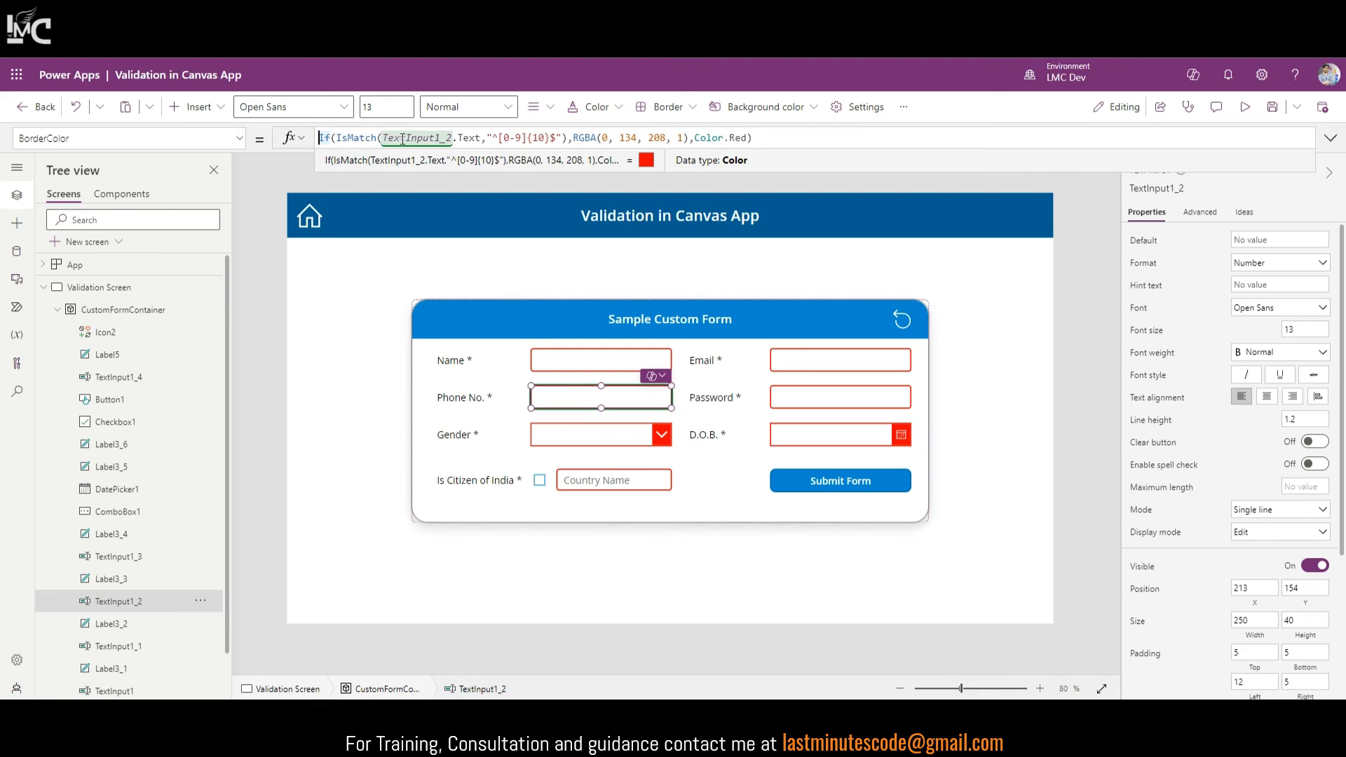
{"action": "left_click_drag", "start_coordinate": [336, 138], "coordinate": [568, 138]}
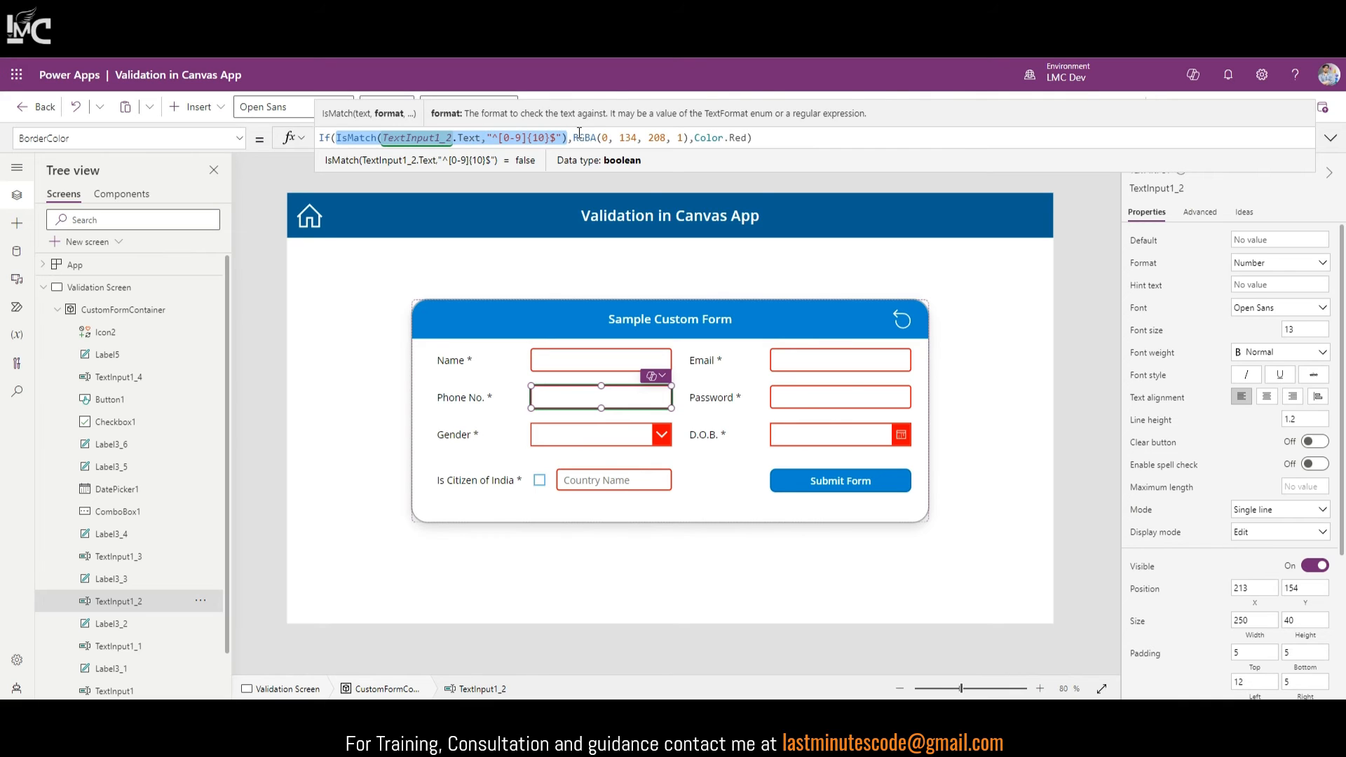
{"action": "left_click_drag", "start_coordinate": [711, 137], "coordinate": [747, 137]}
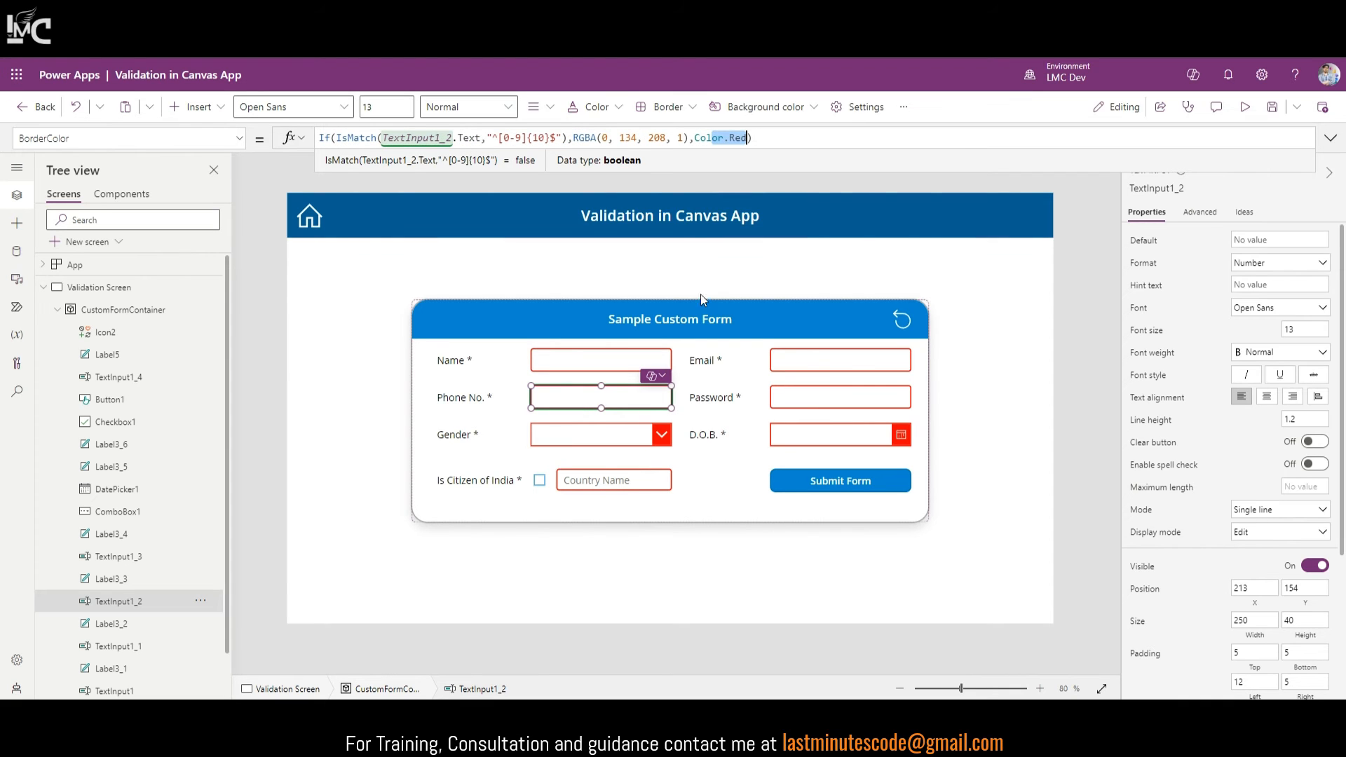
Step: Review the Password field's BorderColor password-strength check, ending on the Submit Form button
{"action": "left_click", "coordinate": [809, 411]}
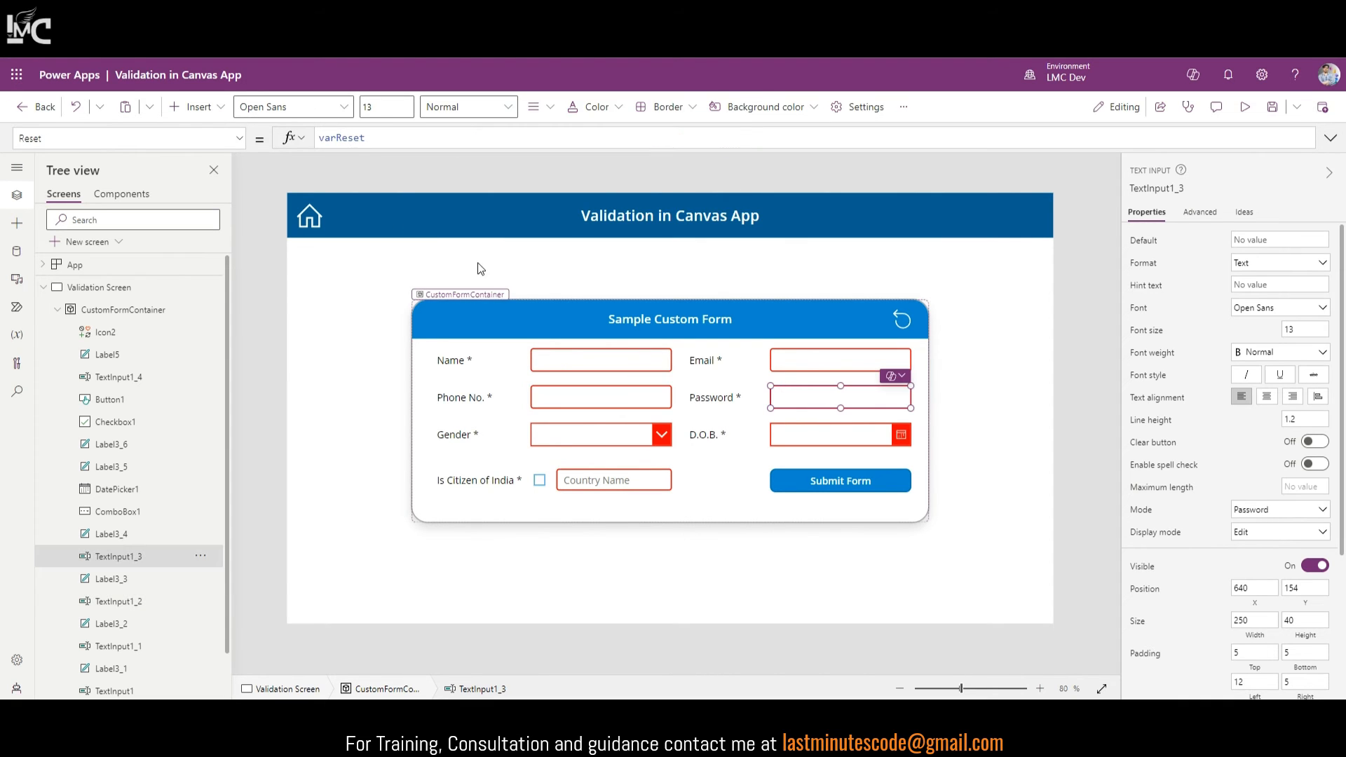
{"action": "scroll", "coordinate": [1259, 524], "scroll_direction": "down", "scroll_amount": 3}
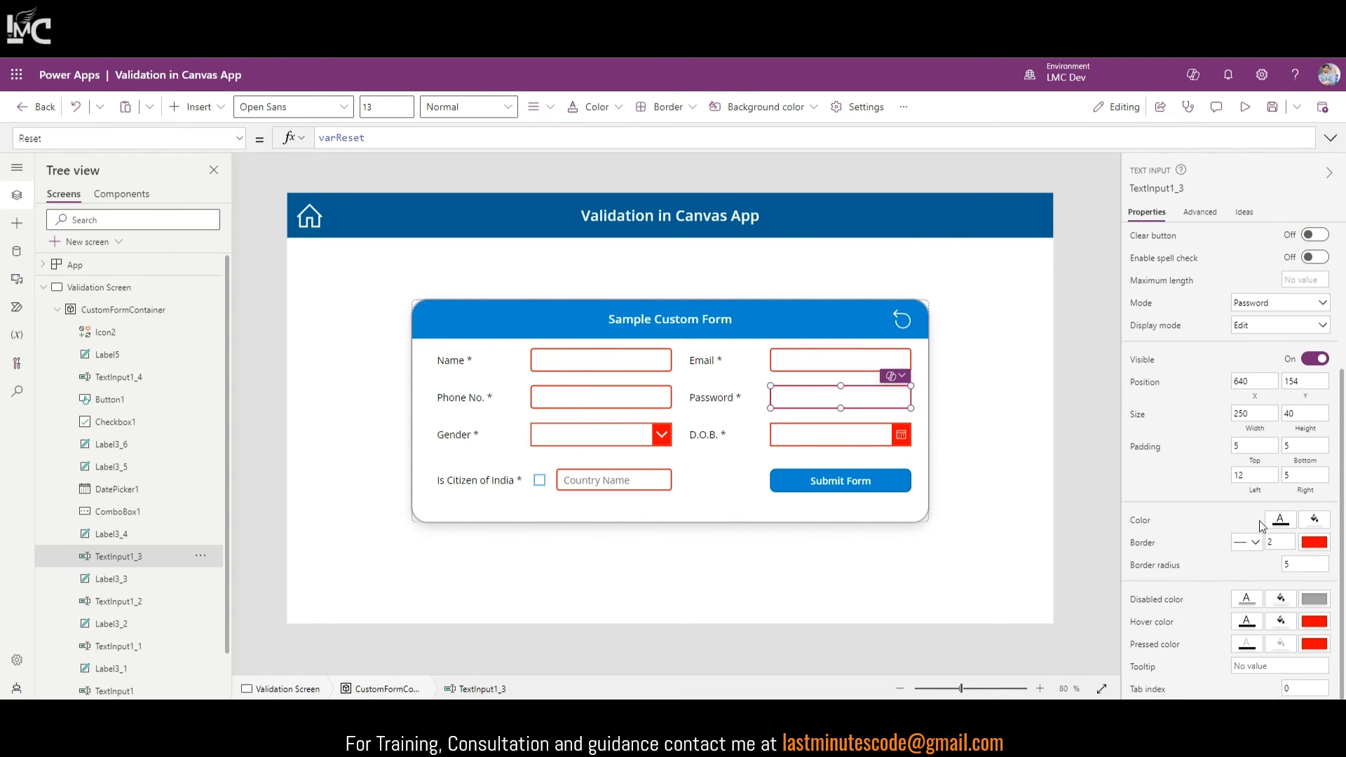
{"action": "left_click", "coordinate": [1144, 543]}
{"action": "left_click", "coordinate": [222, 139]}
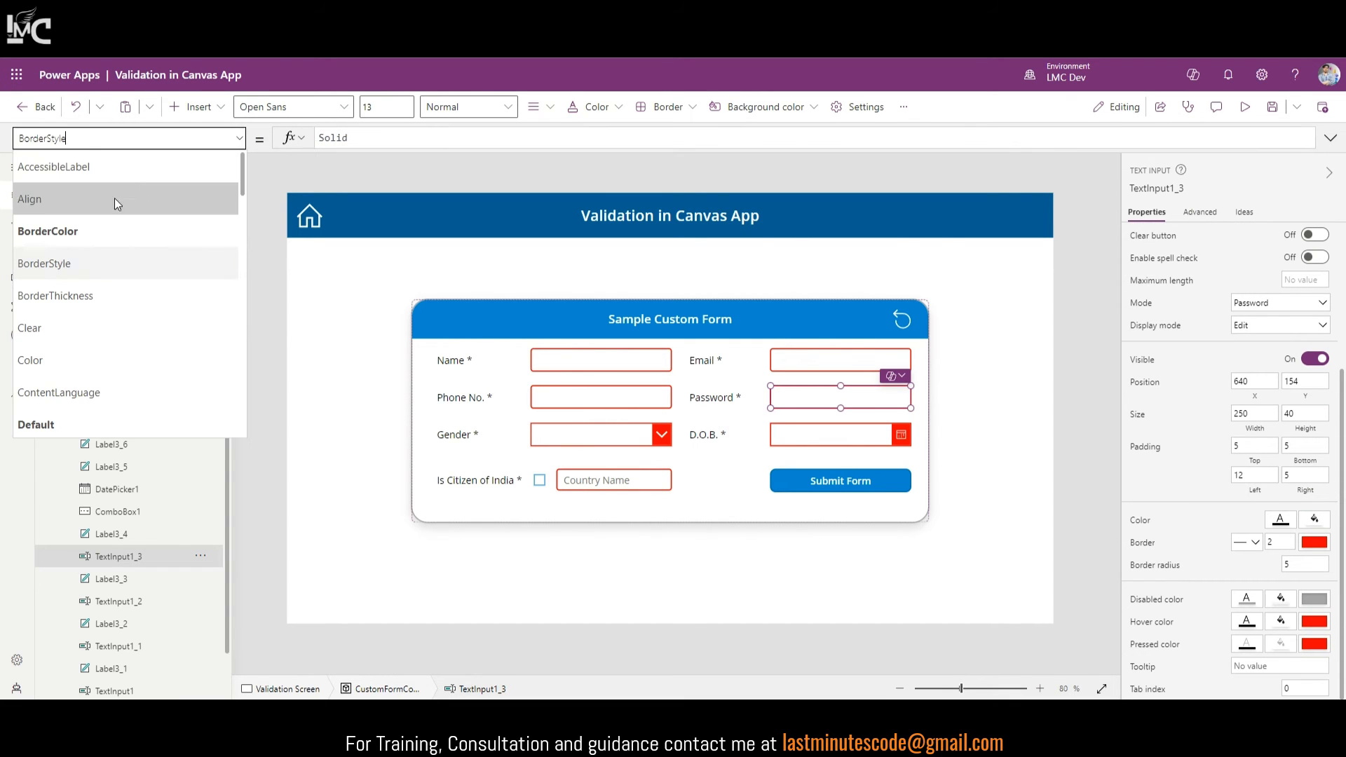
{"action": "left_click", "coordinate": [118, 231]}
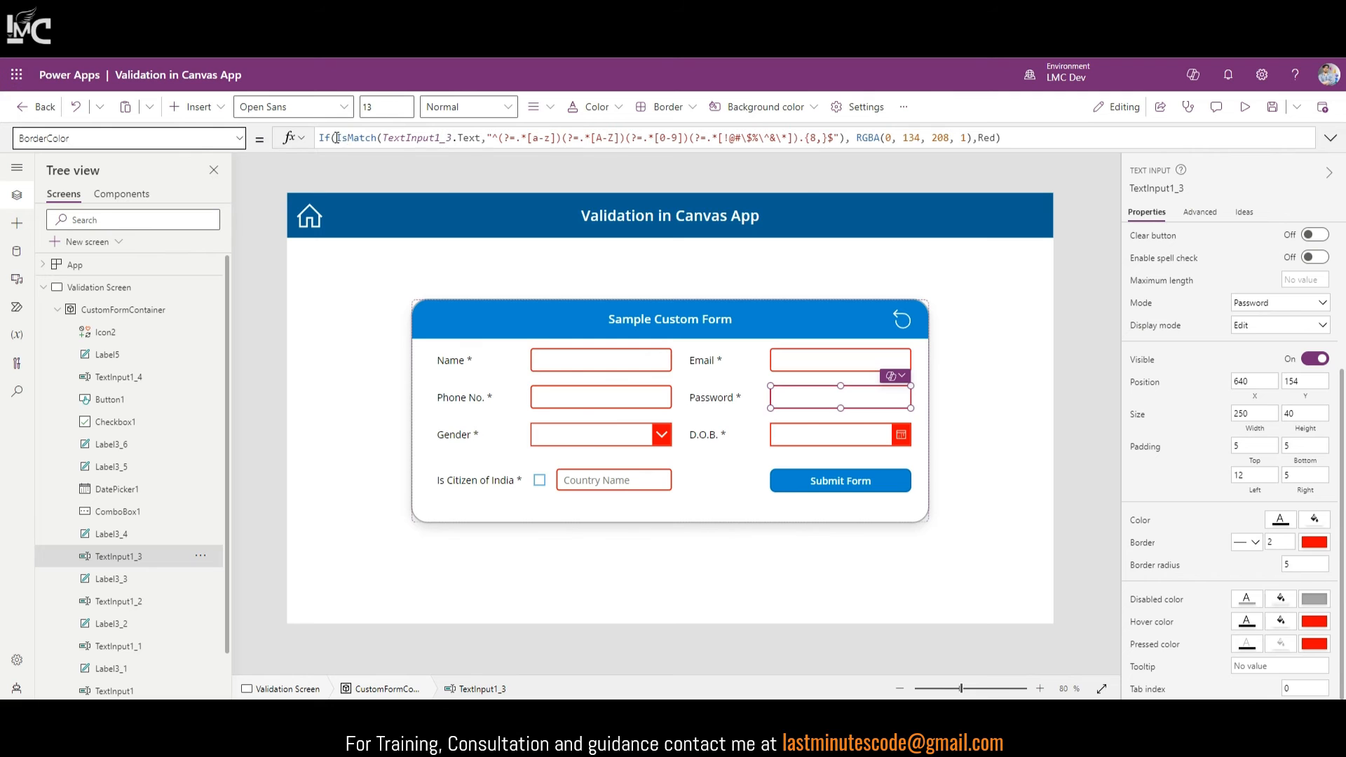
{"action": "left_click_drag", "start_coordinate": [338, 136], "coordinate": [845, 138]}
{"action": "left_click", "coordinate": [876, 481]}
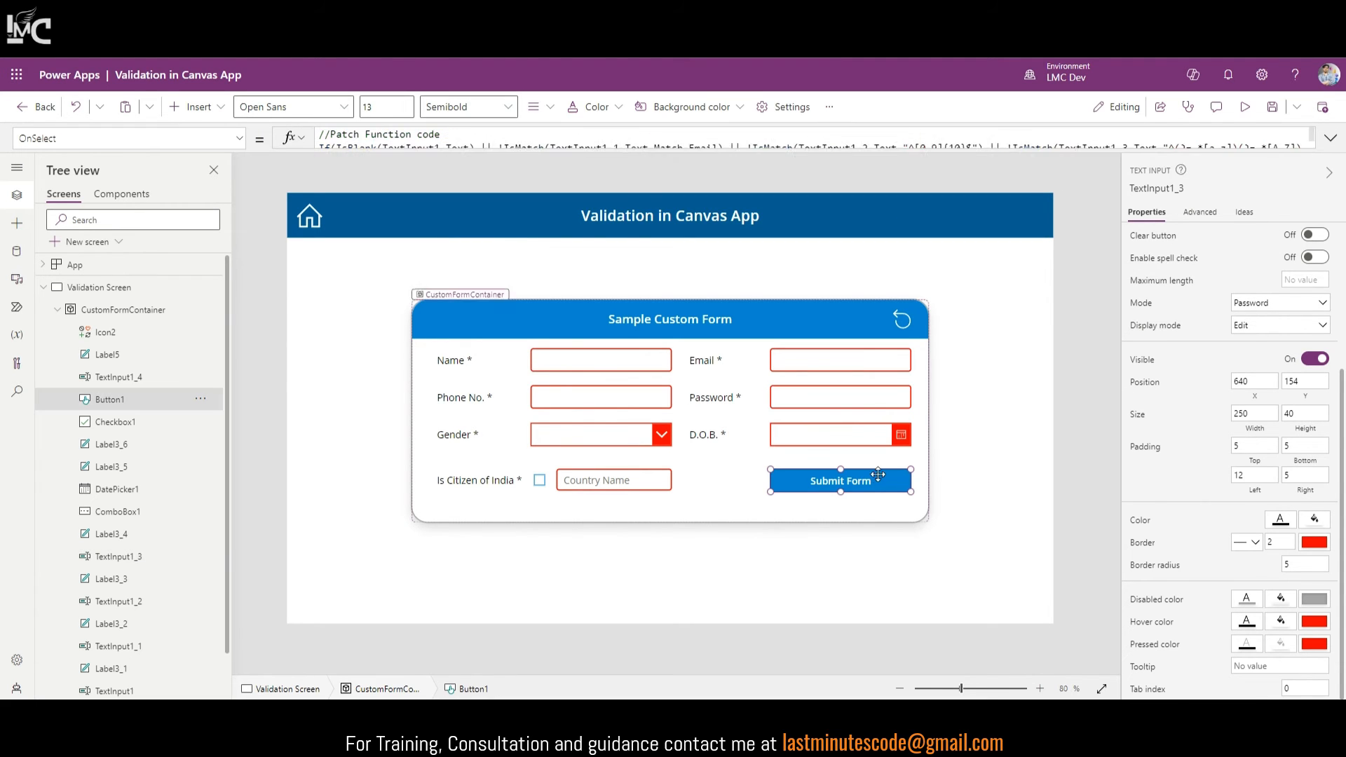
Step: Walk through the Name, email, phone and password checks in the Submit Form code
{"action": "left_click", "coordinate": [1331, 138]}
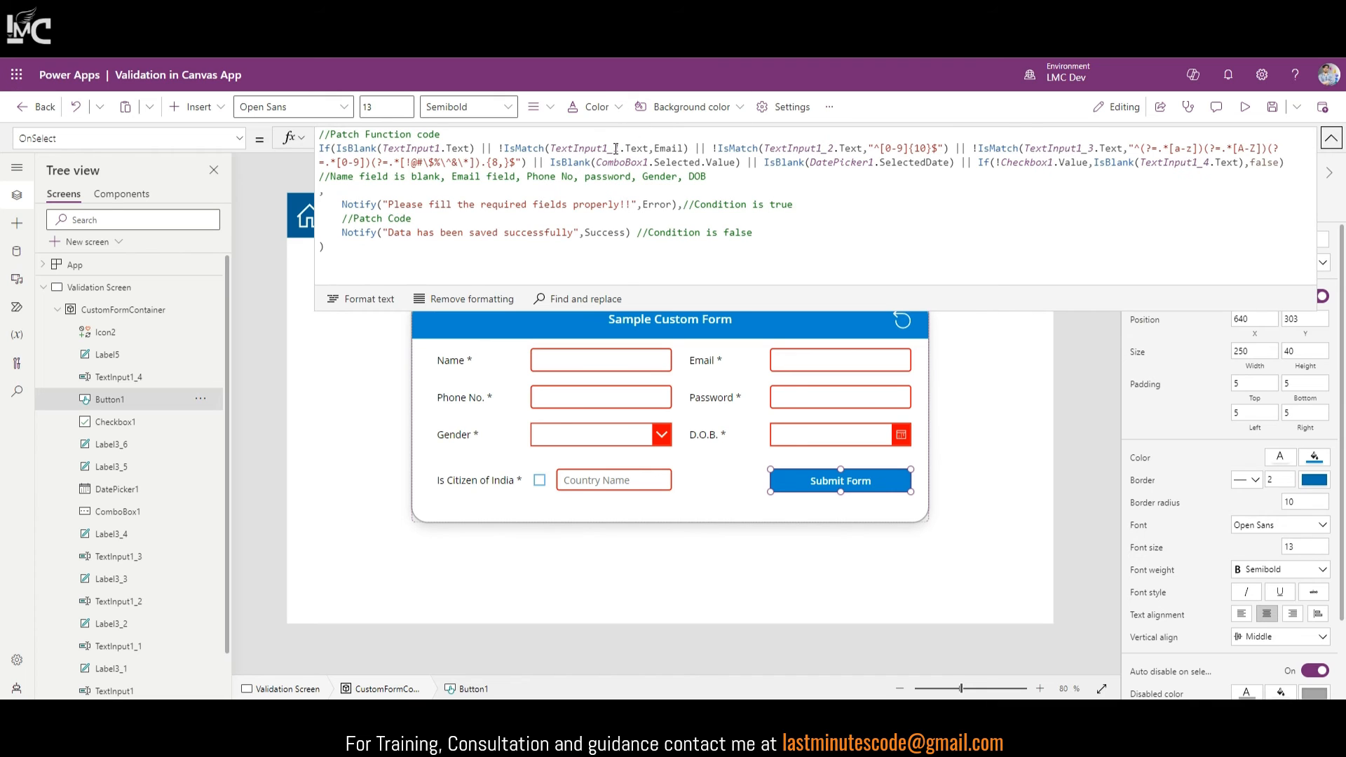
{"action": "left_click", "coordinate": [440, 146]}
{"action": "left_click", "coordinate": [528, 148]}
{"action": "left_click", "coordinate": [807, 148]}
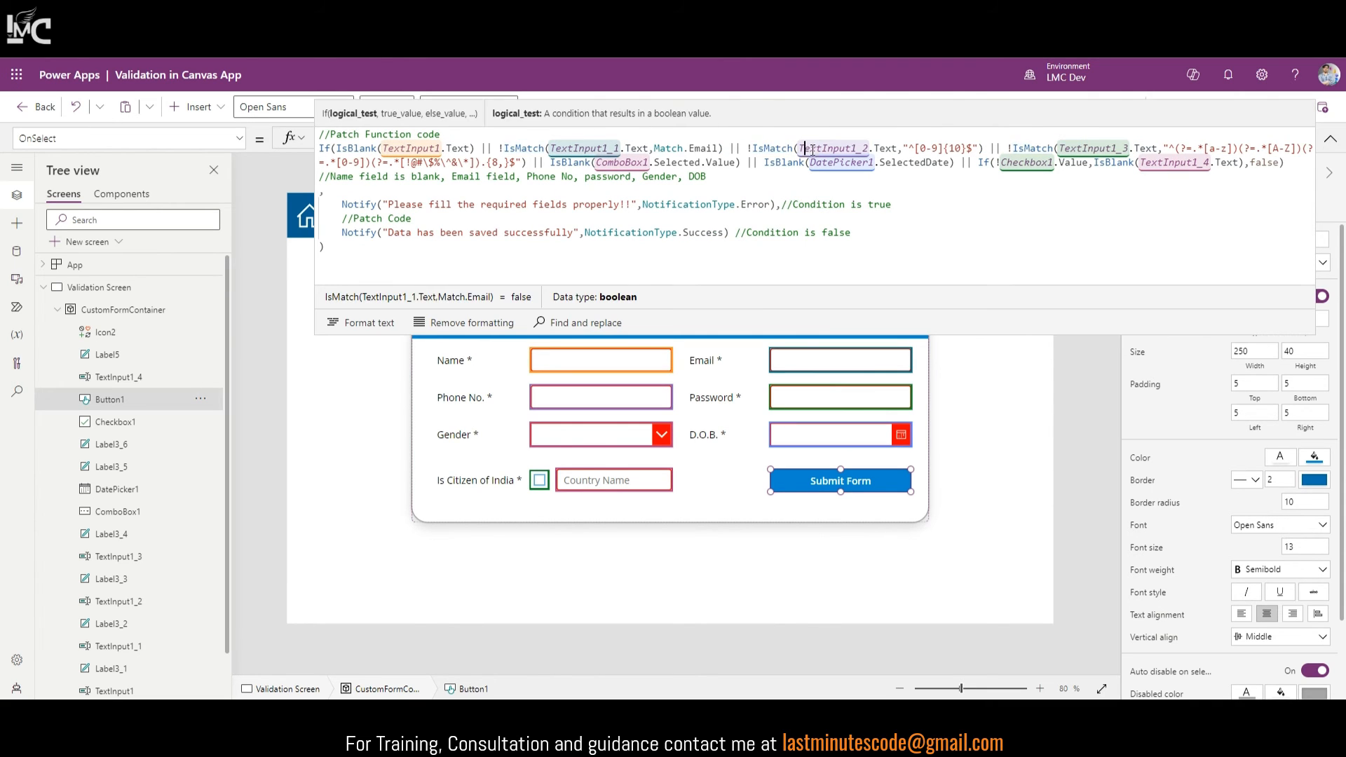
{"action": "left_click", "coordinate": [1031, 148]}
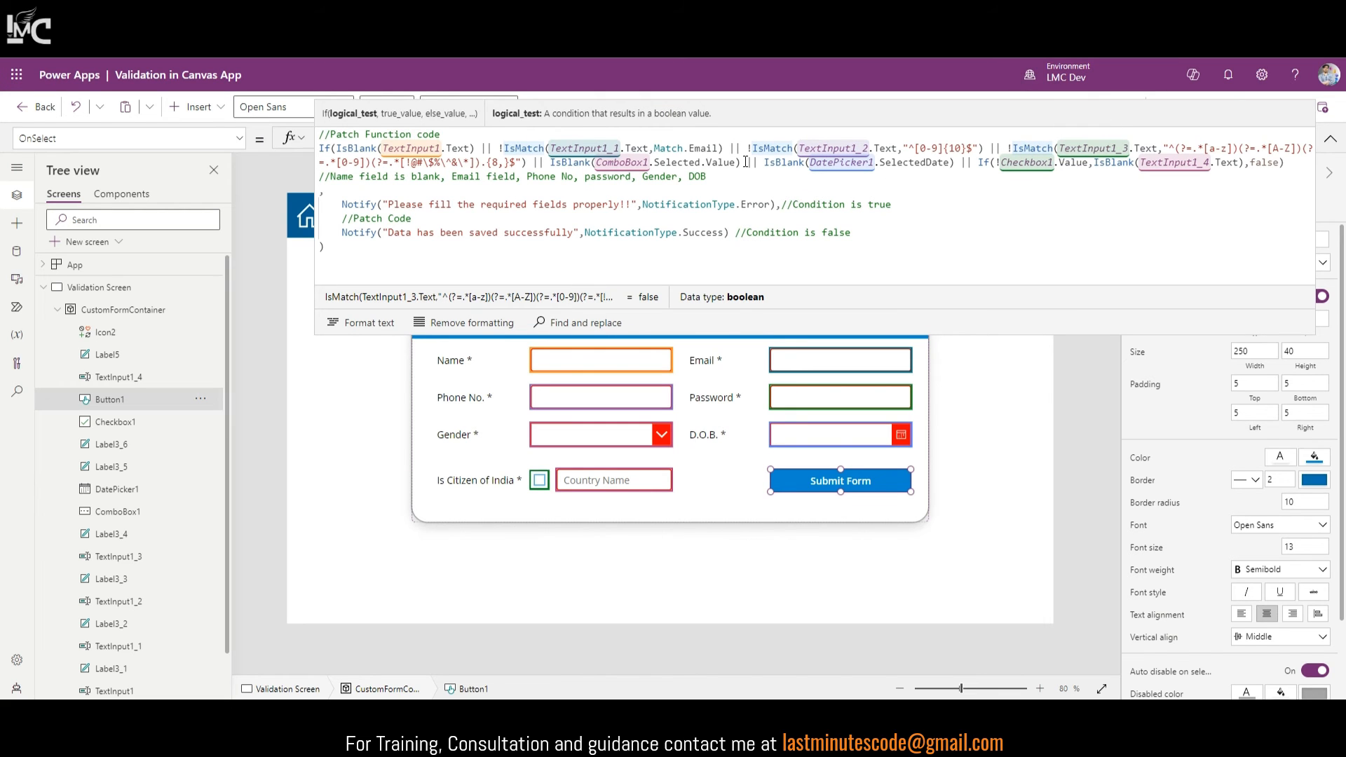
{"action": "left_click", "coordinate": [1331, 139]}
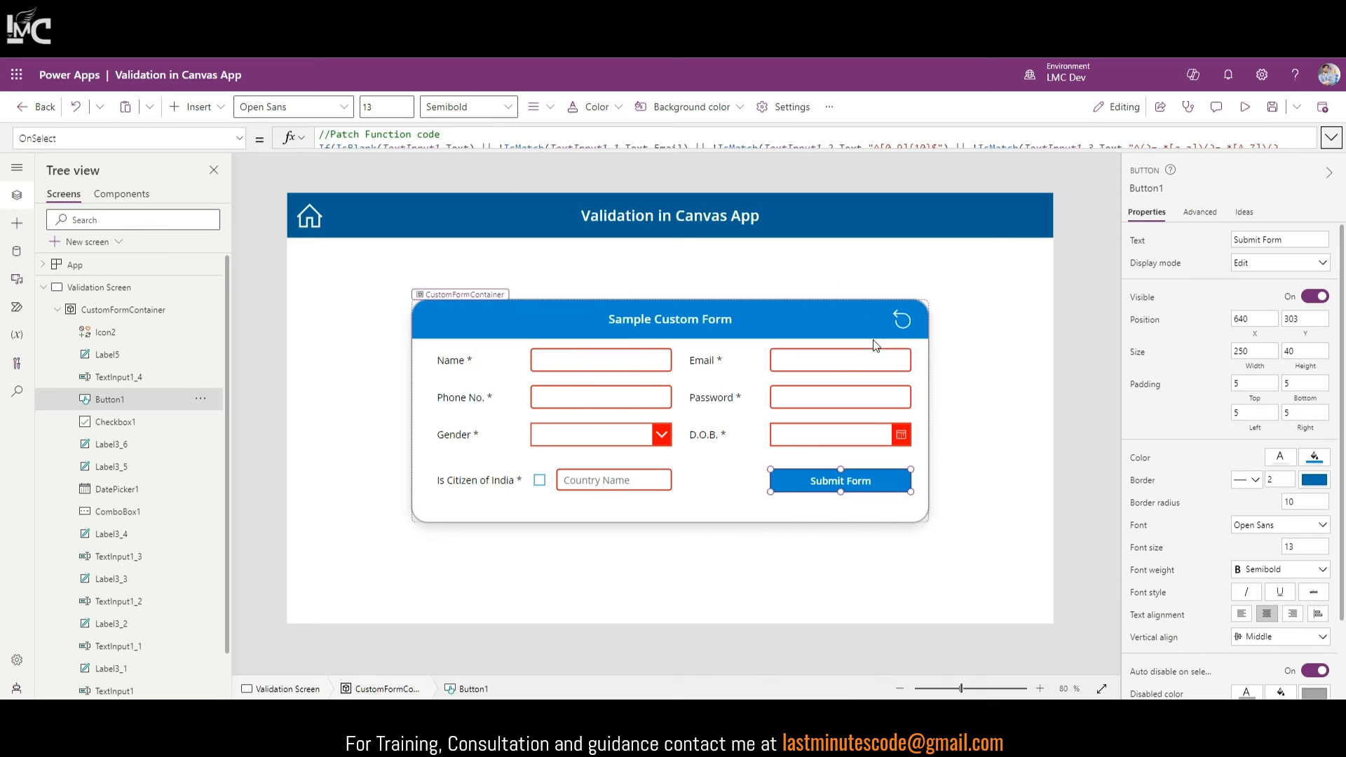
Step: Show the Gender box's BorderColor formula that turns red while nothing is selected
{"action": "left_click", "coordinate": [623, 435]}
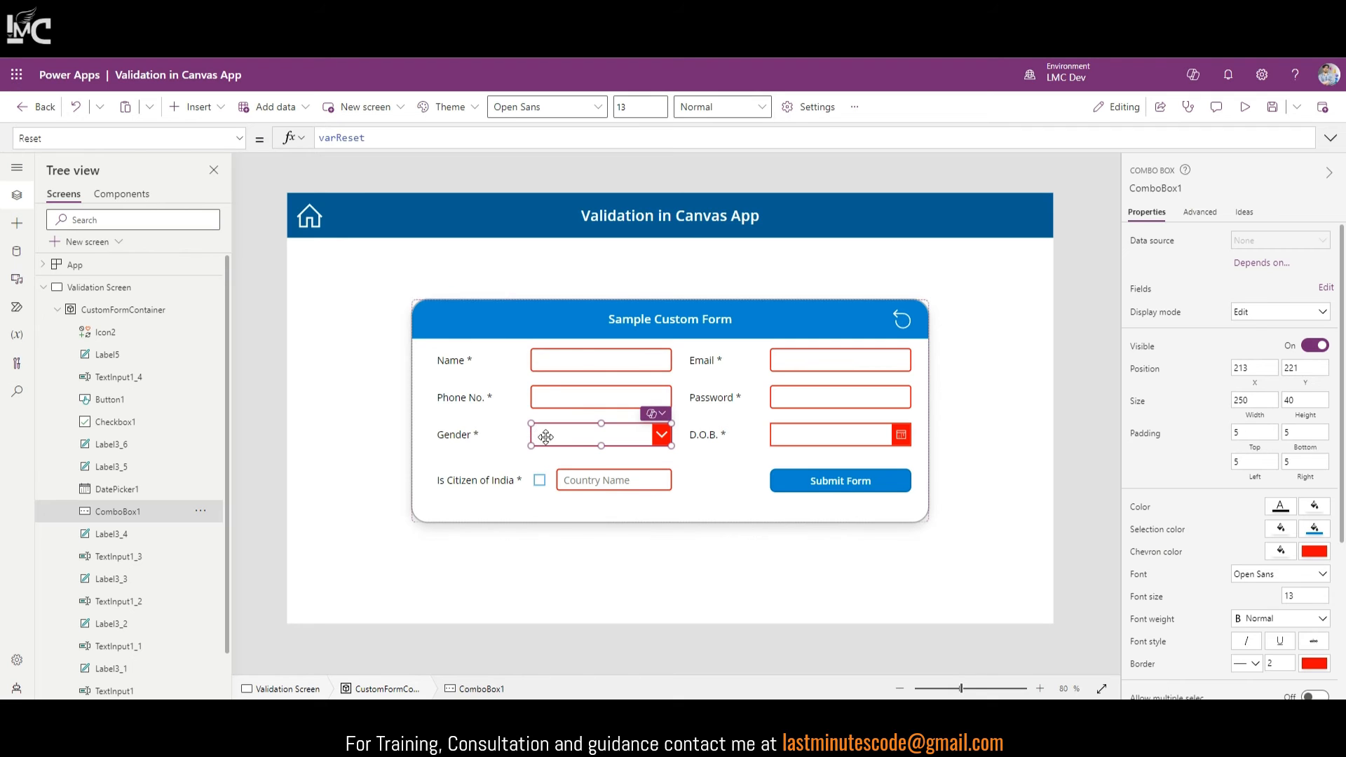
{"action": "left_click", "coordinate": [240, 139]}
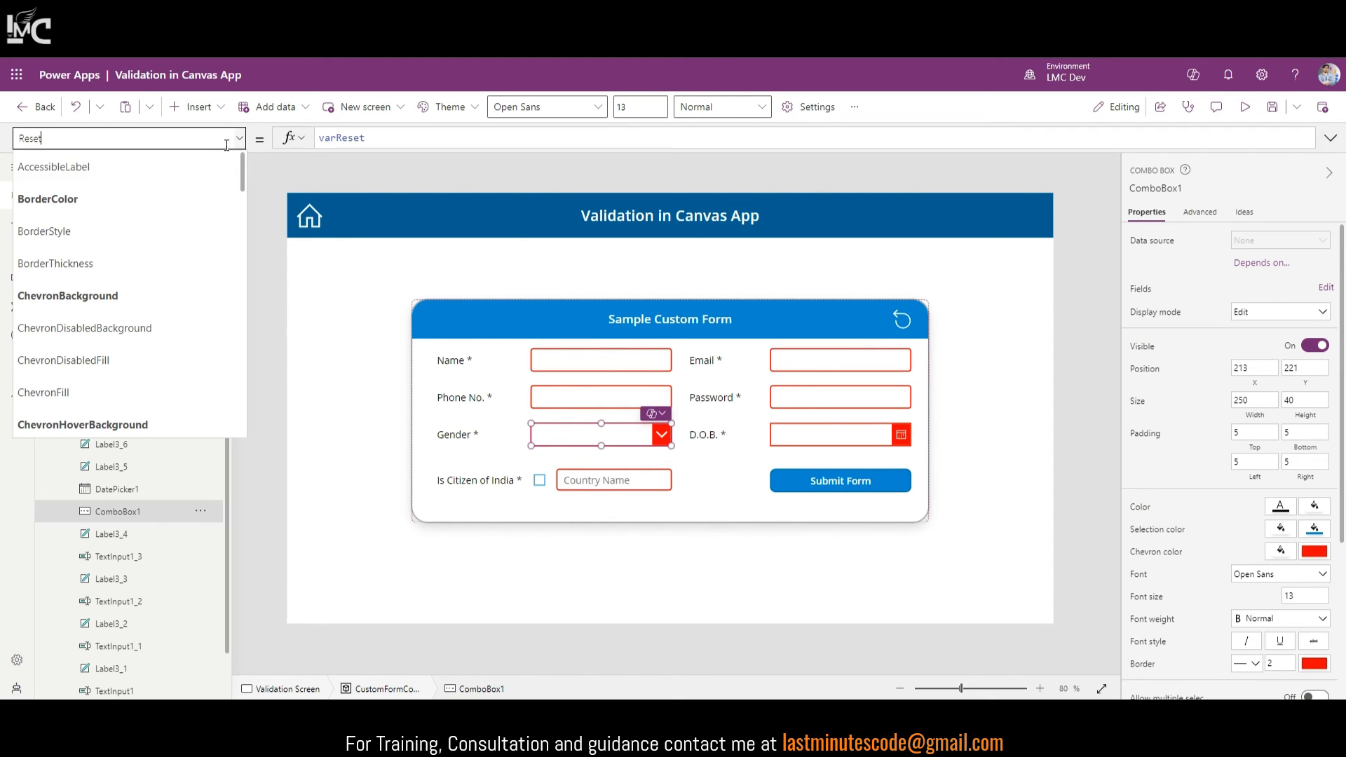
{"action": "left_click", "coordinate": [81, 213]}
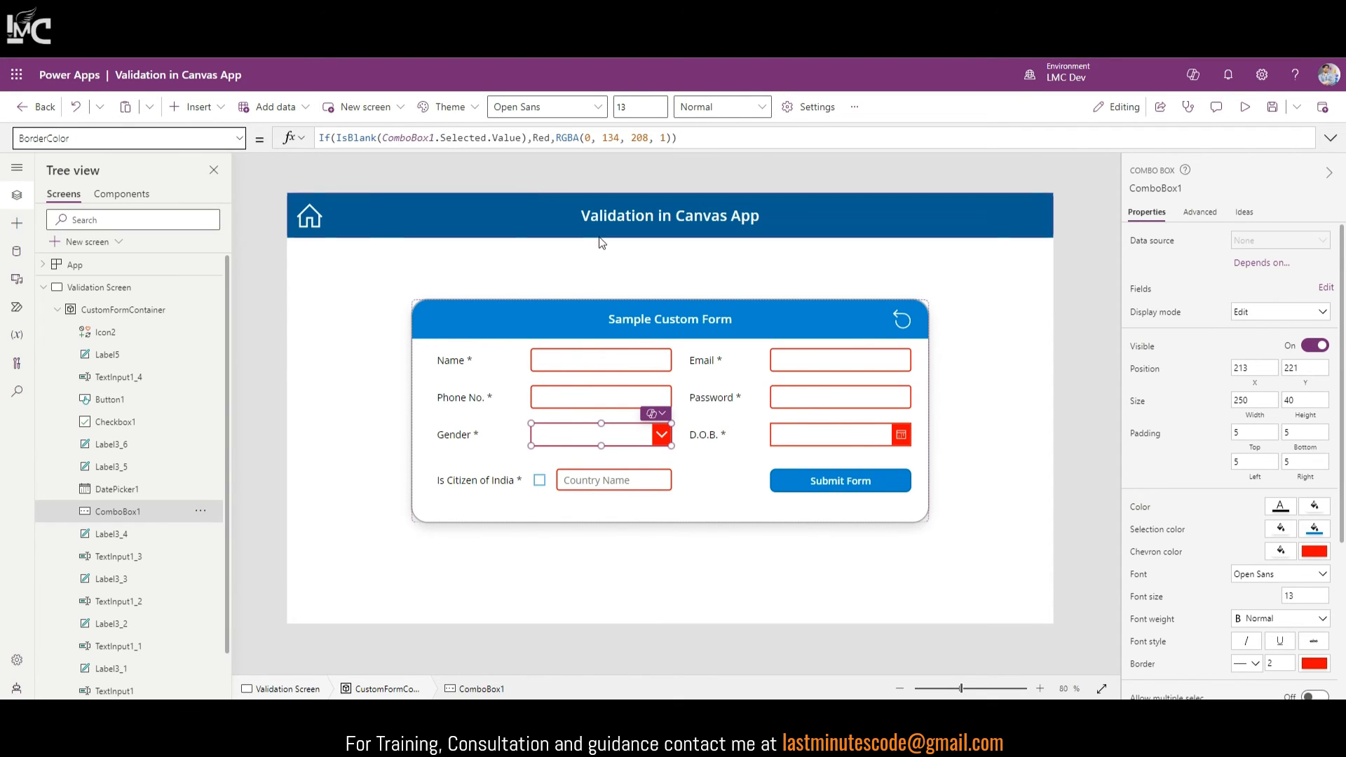
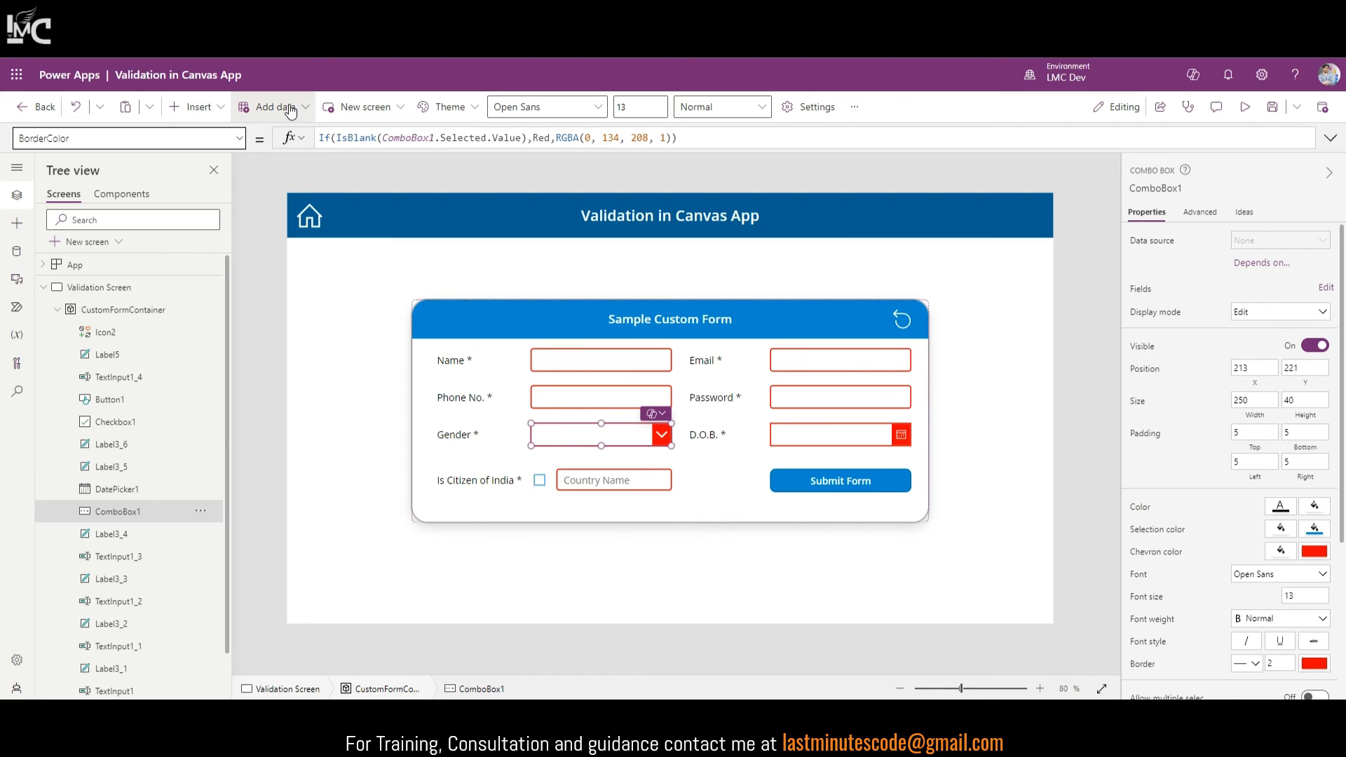
Step: Set ComboBox1's ChevronBackground to If(IsBlank(ComboBox1.Selected.Value),Color.Red,RGBA(0,134,208,1))
{"action": "left_click", "coordinate": [239, 138]}
{"action": "left_click", "coordinate": [168, 296]}
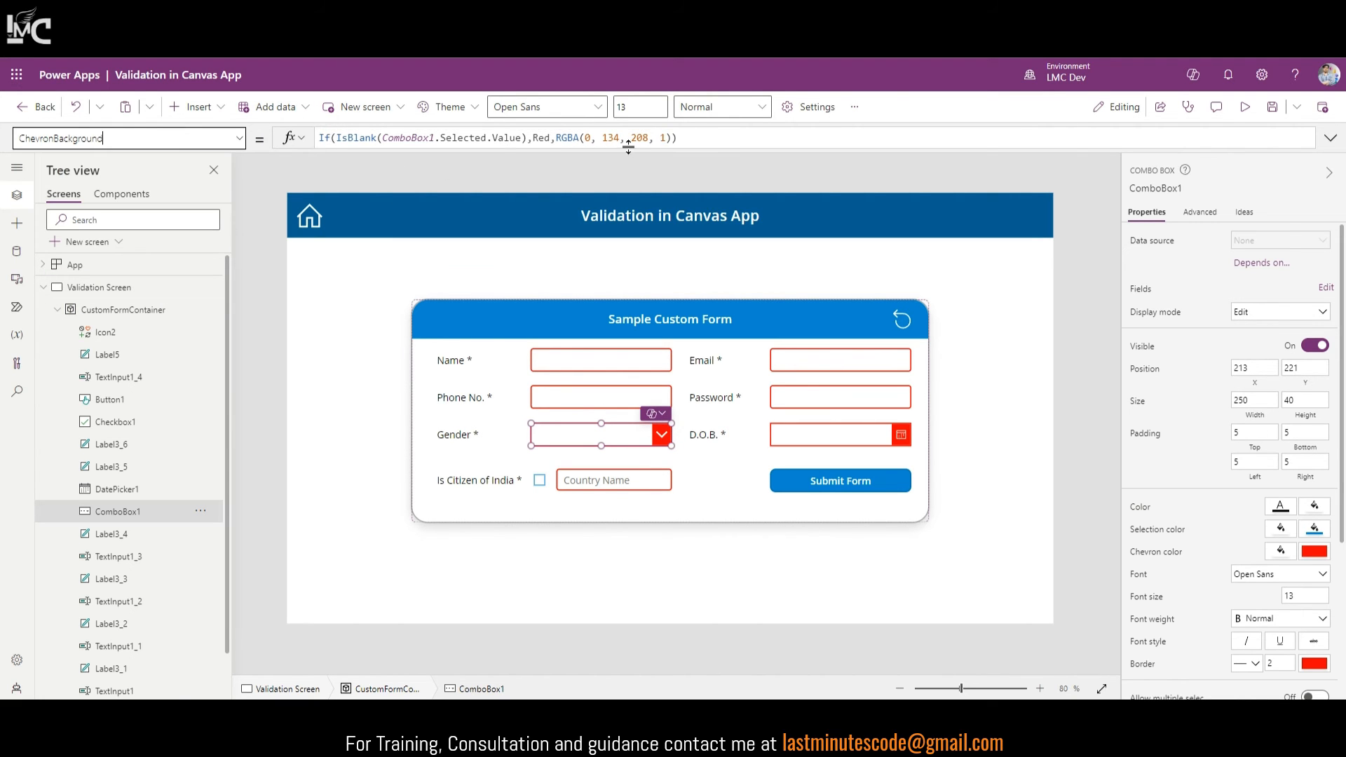
{"action": "left_click_drag", "start_coordinate": [702, 136], "coordinate": [321, 141]}
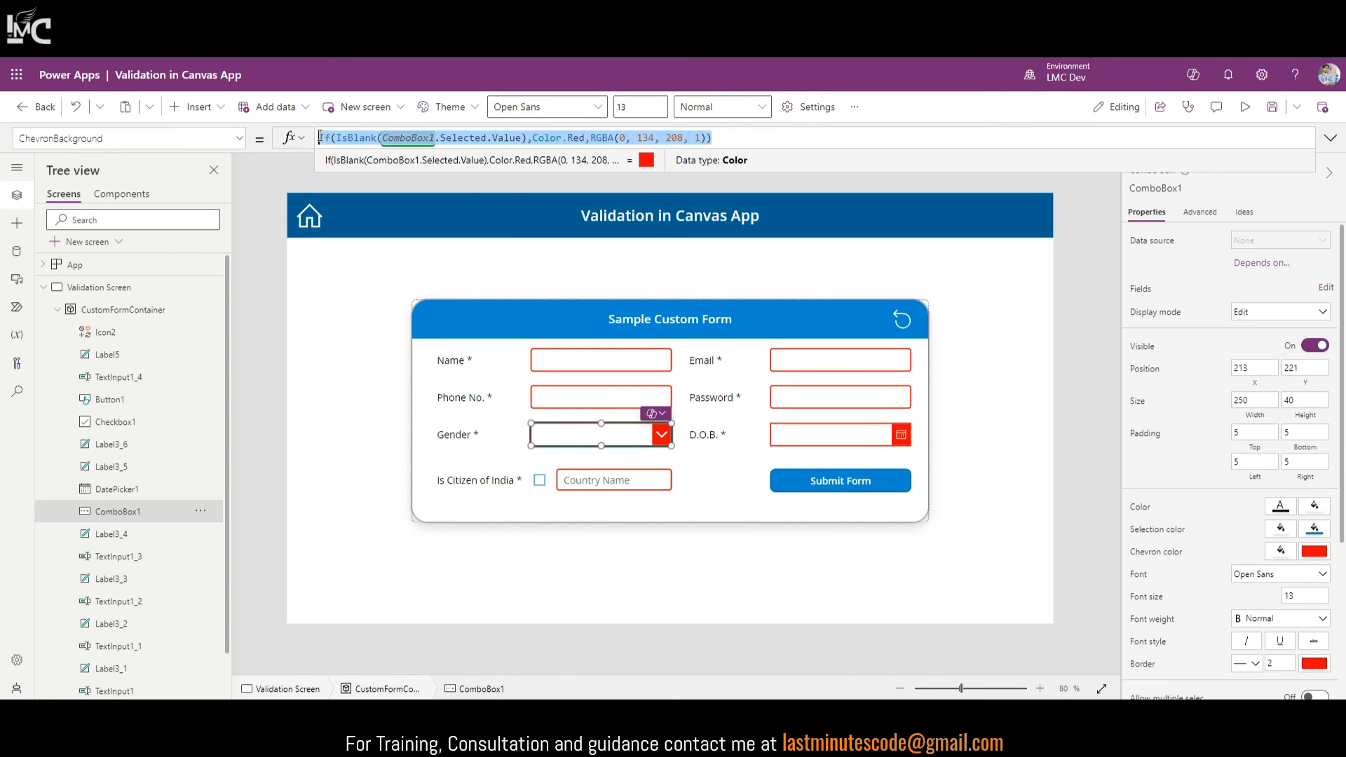
{"action": "type", "text": "If(IsBlank(ComboBox1.Selected.Value),Color.Red,RGBA(0, 134, 208, 1))"}
{"action": "key", "text": "ctrl+a"}
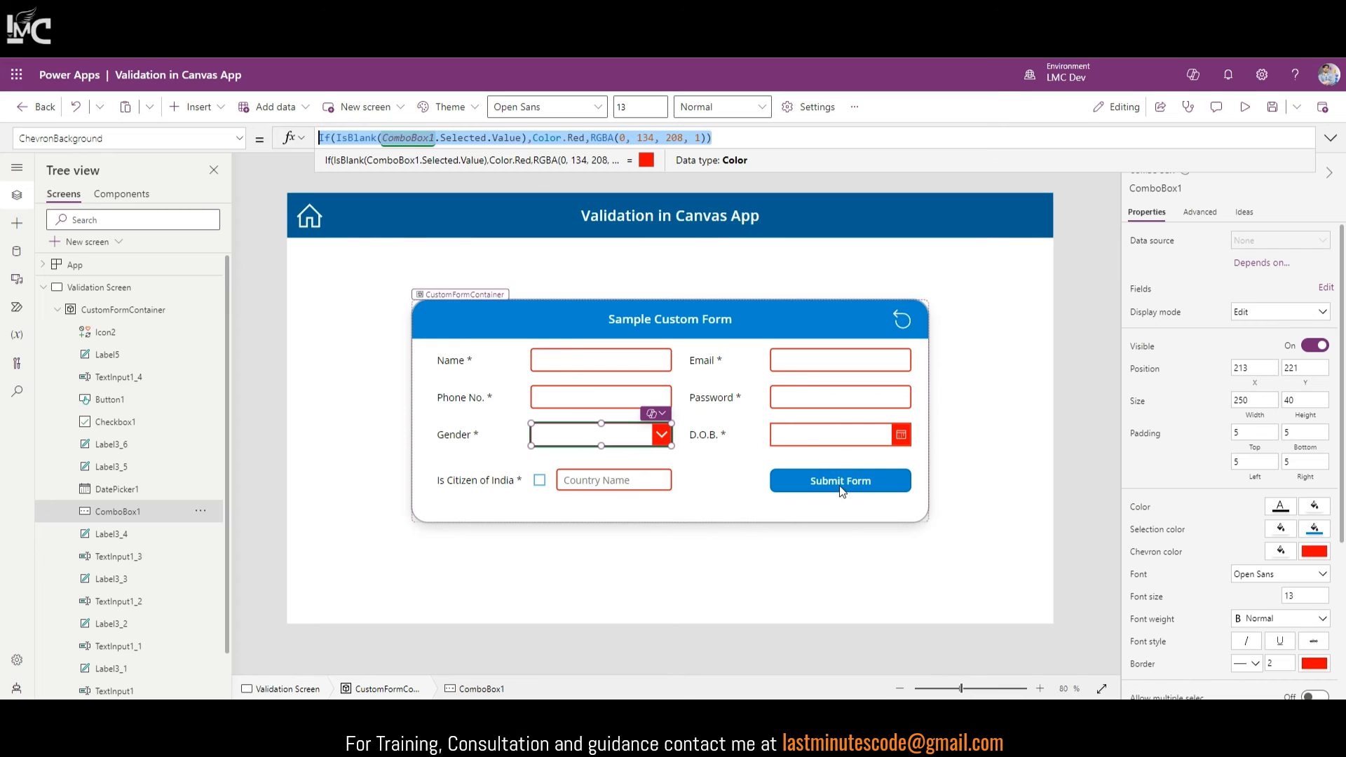
{"action": "left_click", "coordinate": [803, 443]}
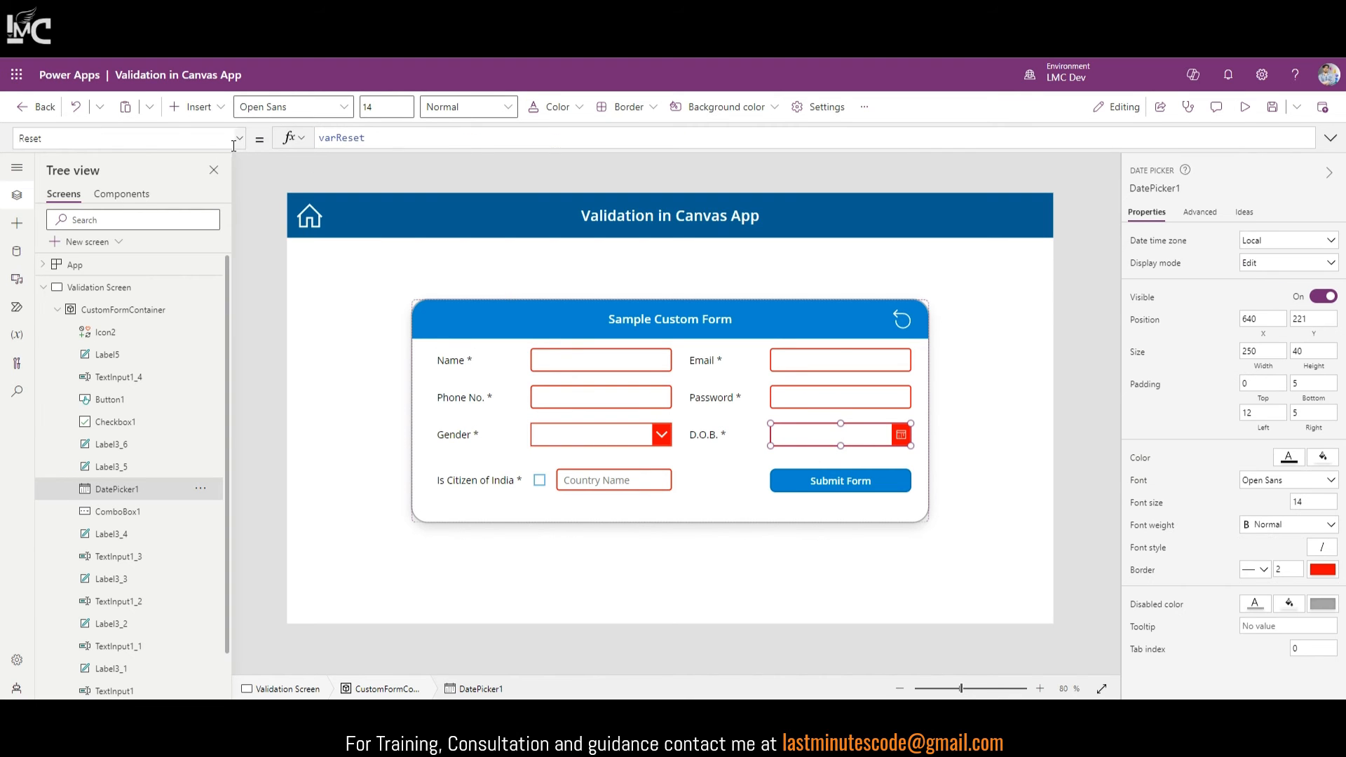
Step: In the date picker's BorderColor formula, replace DatePicker1 with Self
{"action": "left_click", "coordinate": [126, 138]}
{"action": "type", "text": "Reset"}
{"action": "scroll", "coordinate": [170, 223], "scroll_direction": "up", "scroll_amount": 10}
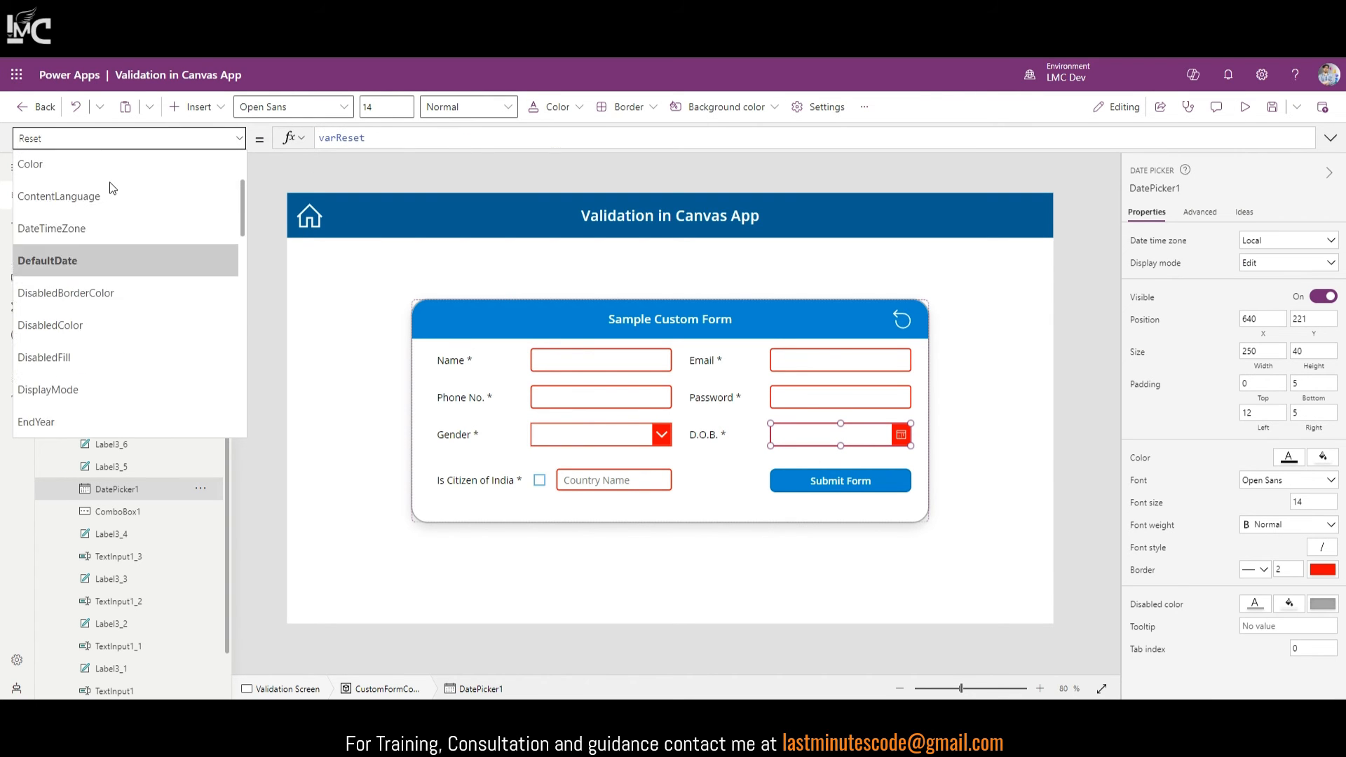
{"action": "left_click", "coordinate": [113, 194]}
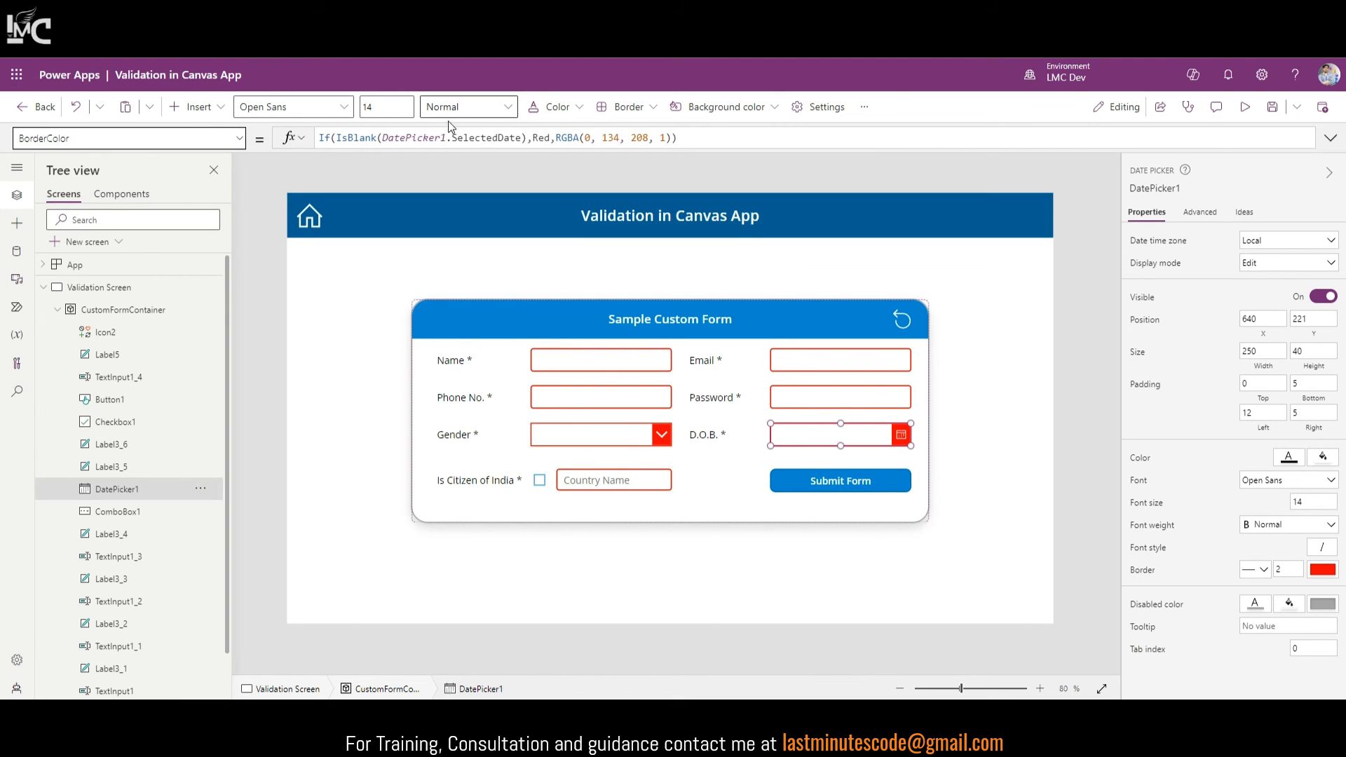
{"action": "double_click", "coordinate": [417, 141]}
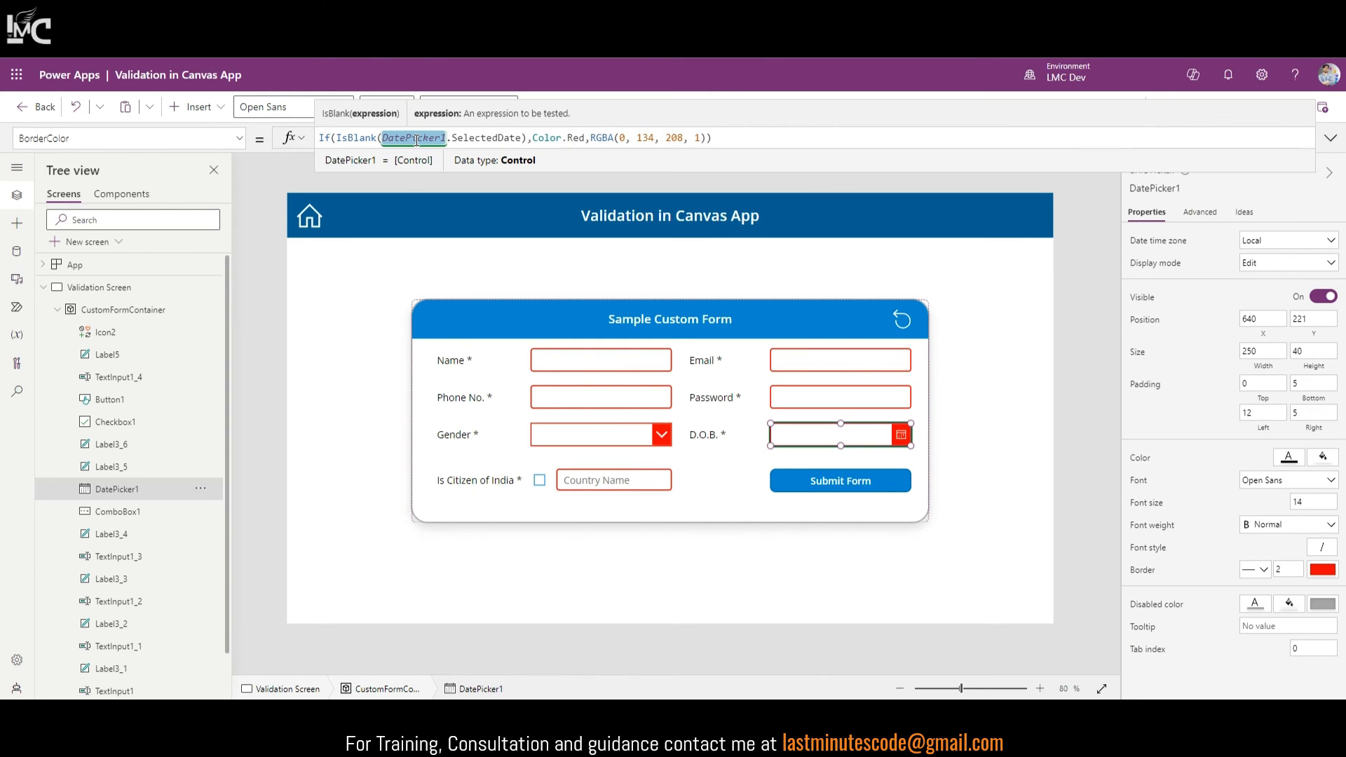
{"action": "type", "text": "Self"}
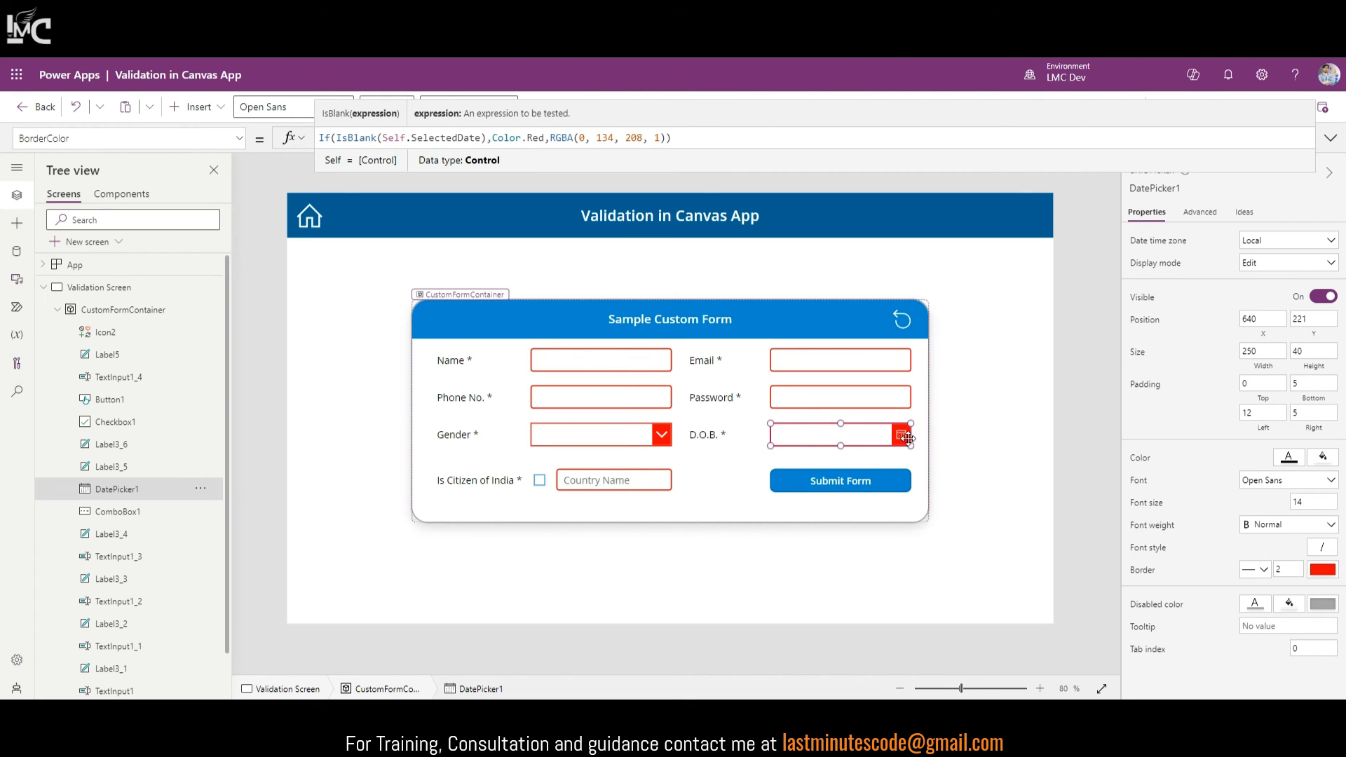
Step: Replace DatePicker1 with Self in the date picker's IconBackground formula
{"action": "left_click", "coordinate": [232, 139]}
{"action": "scroll", "coordinate": [63, 310], "scroll_direction": "down", "scroll_amount": 2}
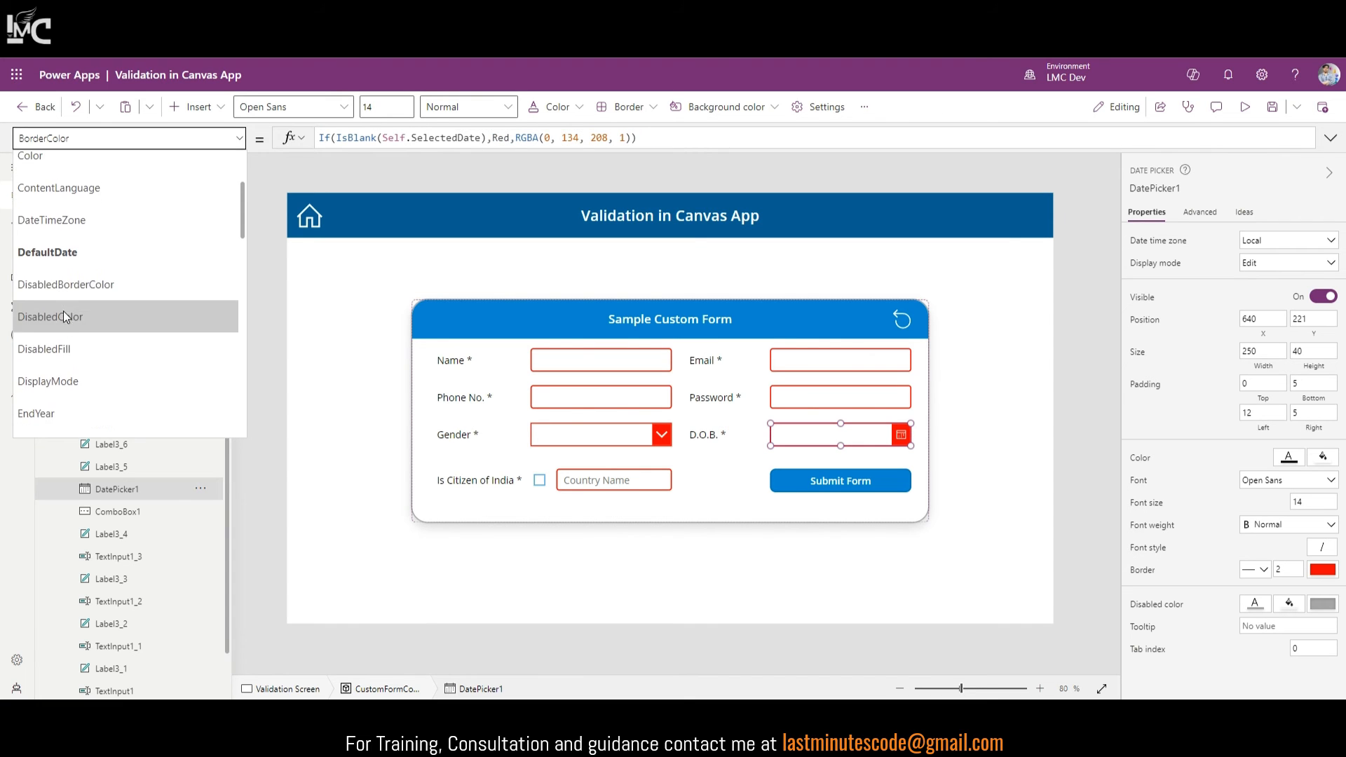
{"action": "scroll", "coordinate": [62, 323], "scroll_direction": "down", "scroll_amount": 4}
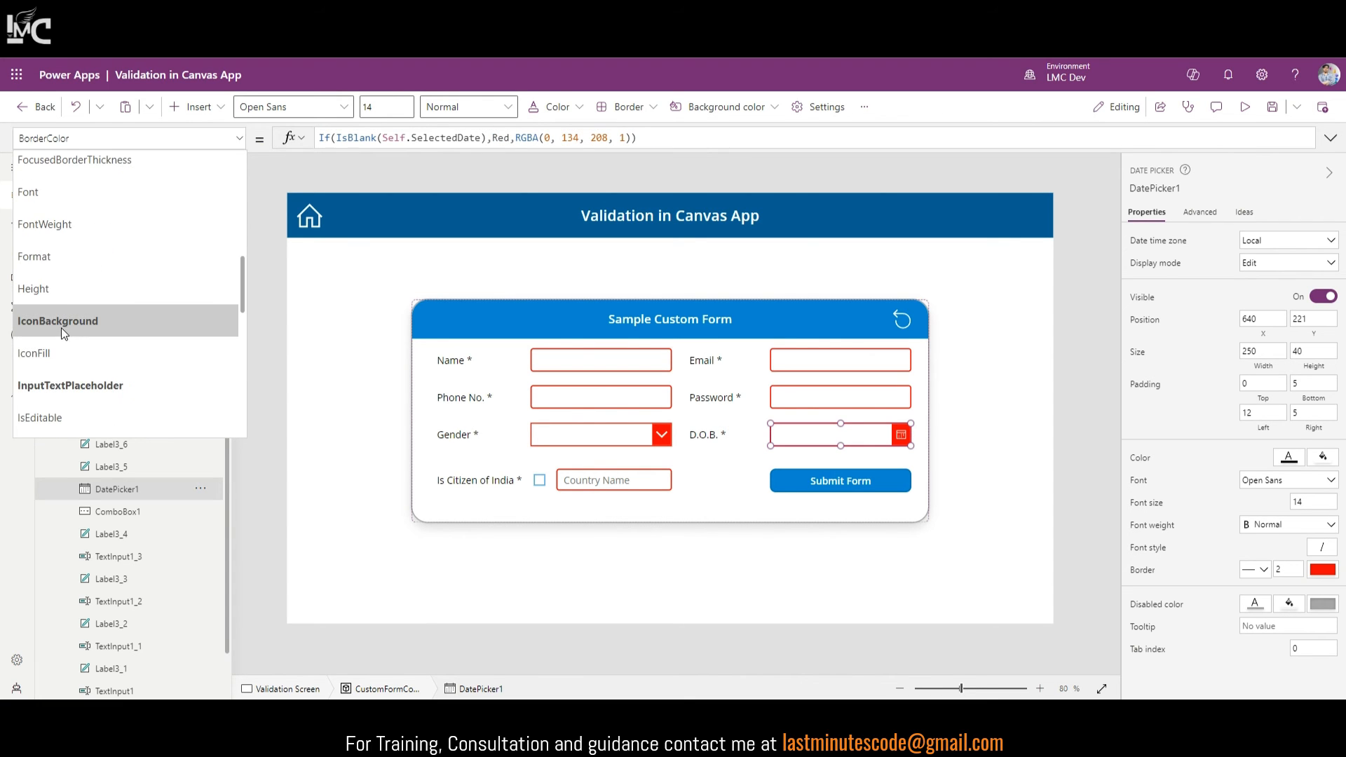
{"action": "left_click", "coordinate": [61, 326]}
{"action": "double_click", "coordinate": [426, 138]}
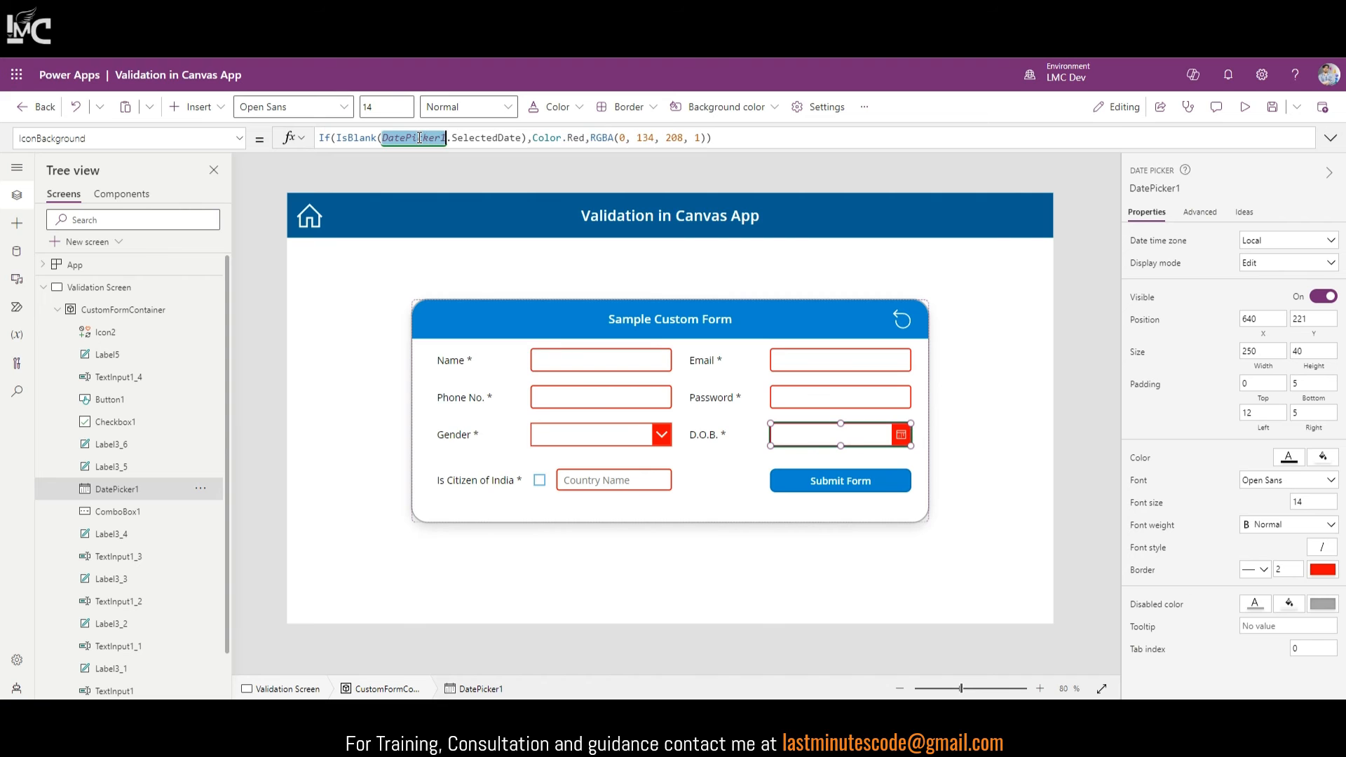
{"action": "type", "text": "Sel"}
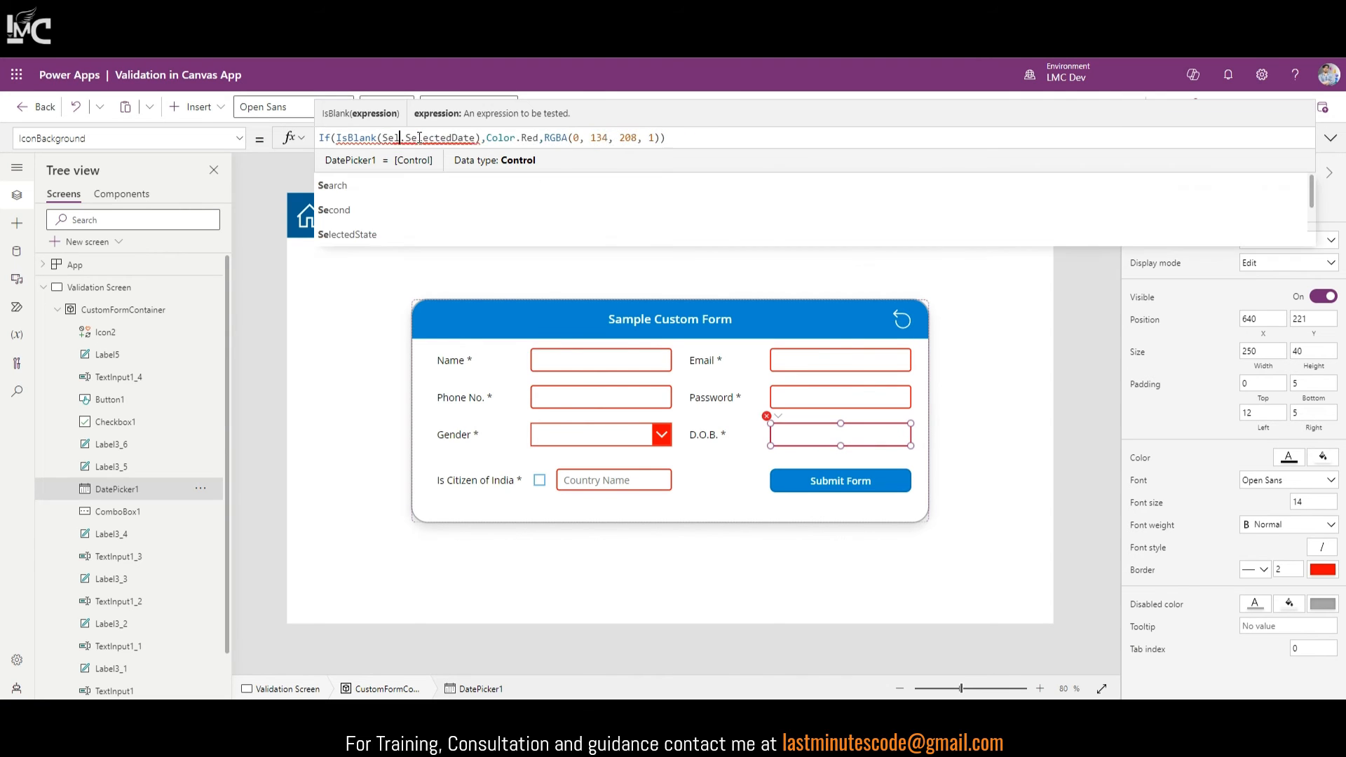
{"action": "type", "text": "f"}
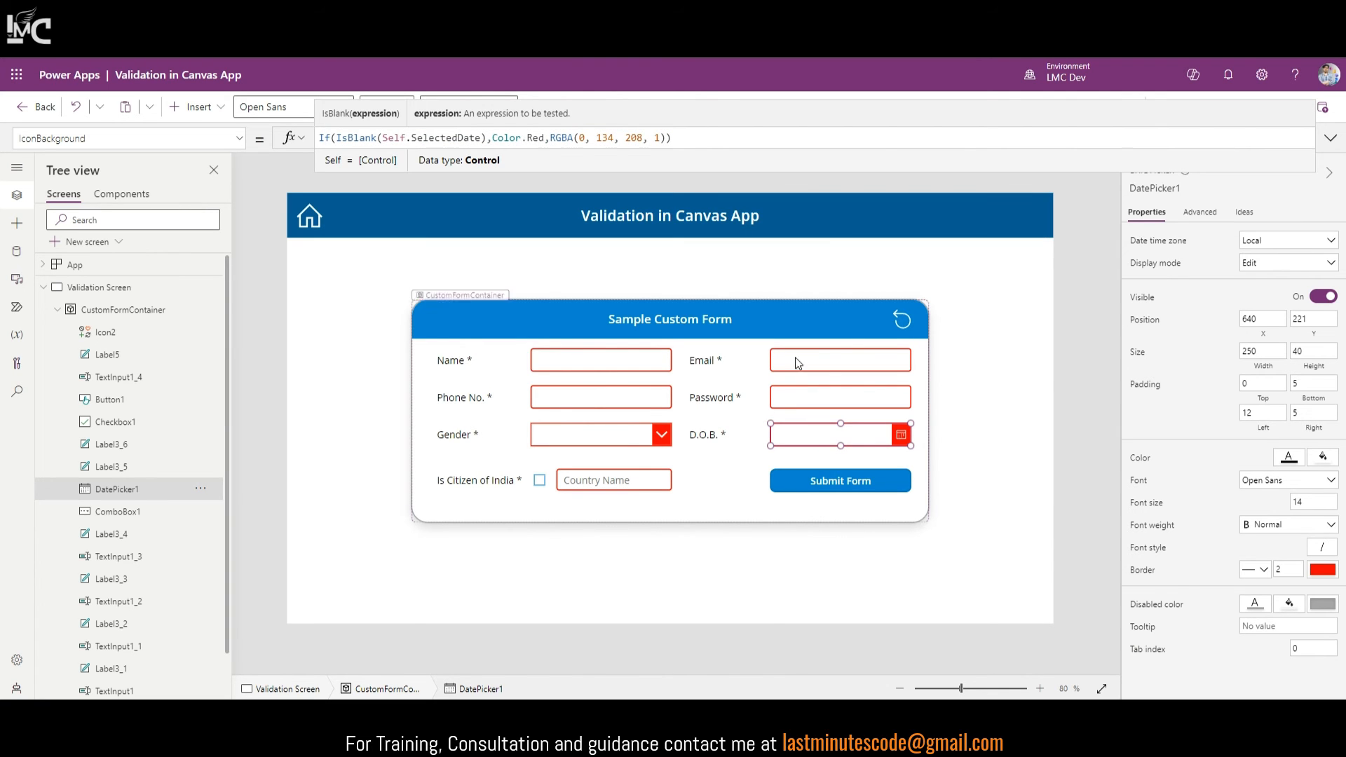
{"action": "left_click", "coordinate": [656, 479]}
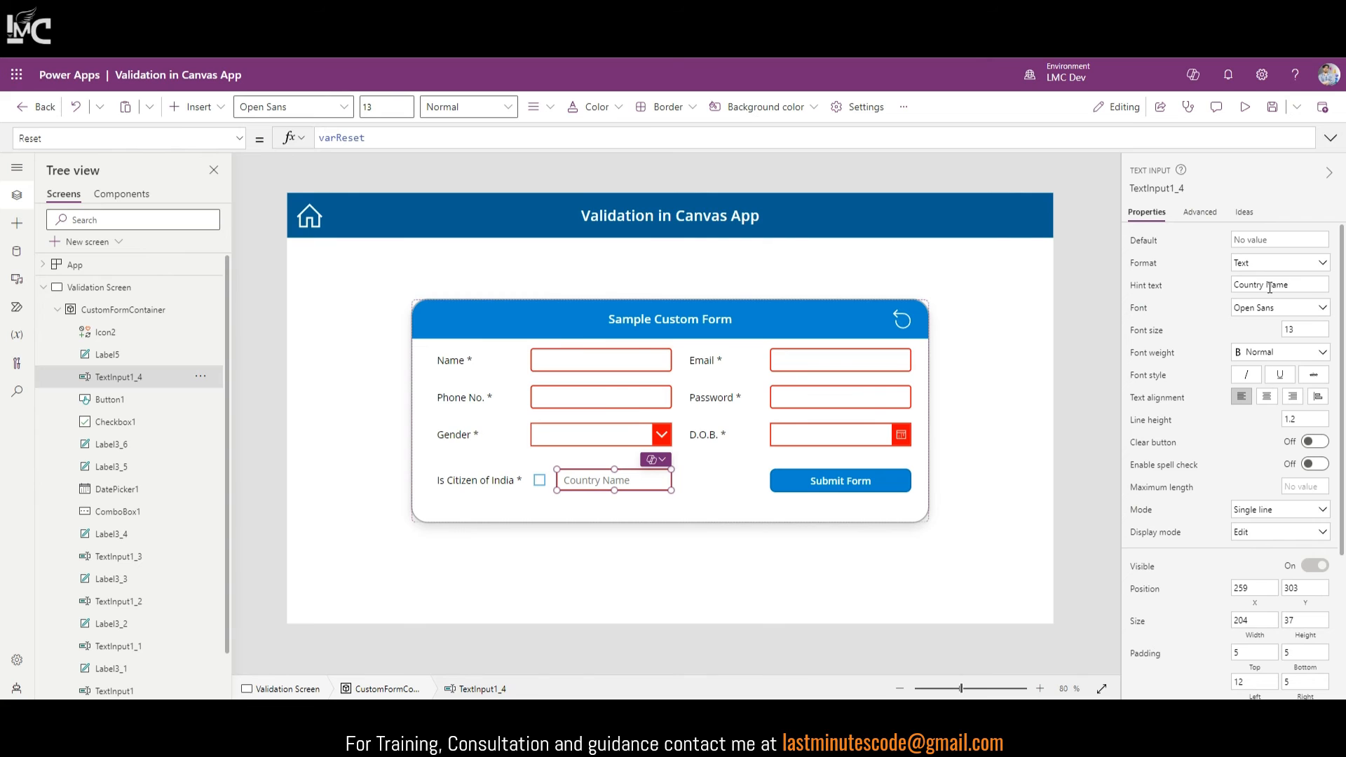
Step: Give the Name input the hint text 'Your Name'
{"action": "left_click", "coordinate": [632, 361]}
{"action": "left_click", "coordinate": [1283, 284]}
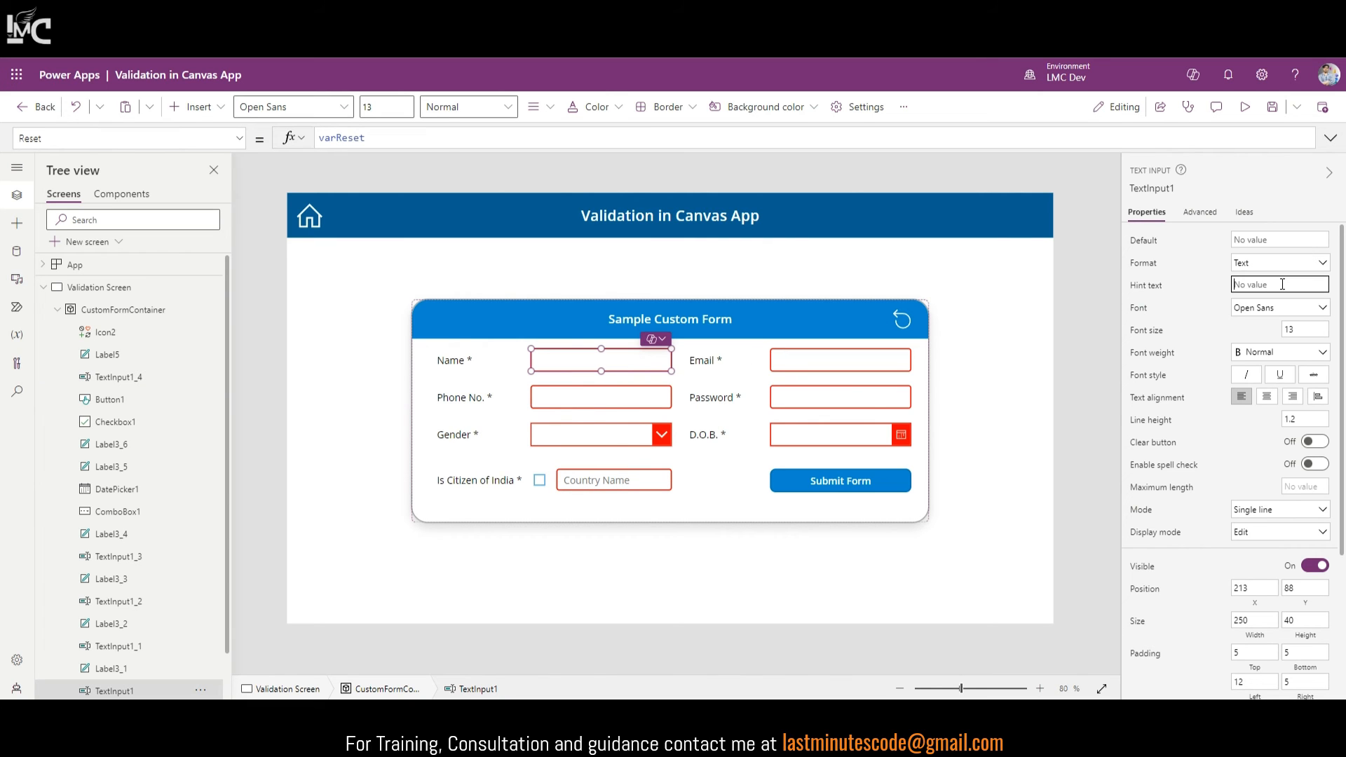
{"action": "type", "text": "Your"}
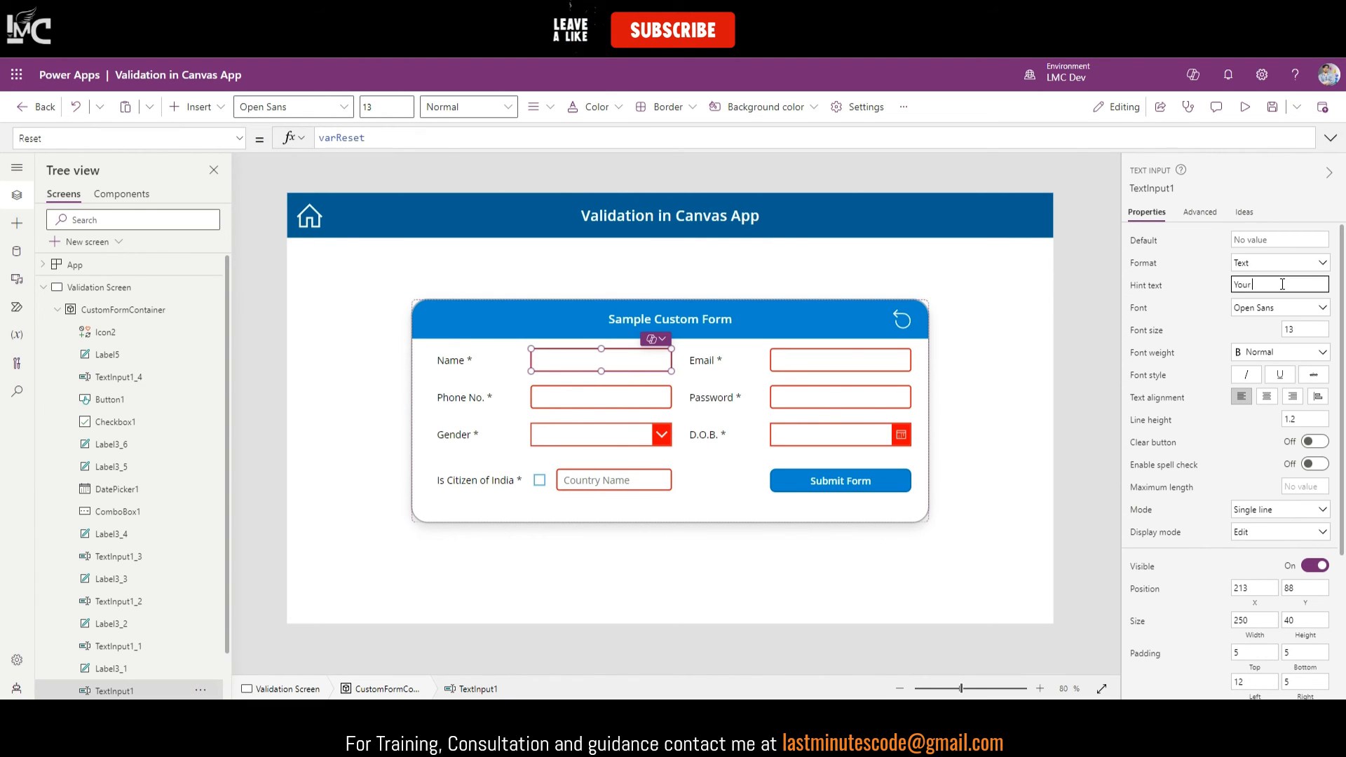
{"action": "type", "text": " Name"}
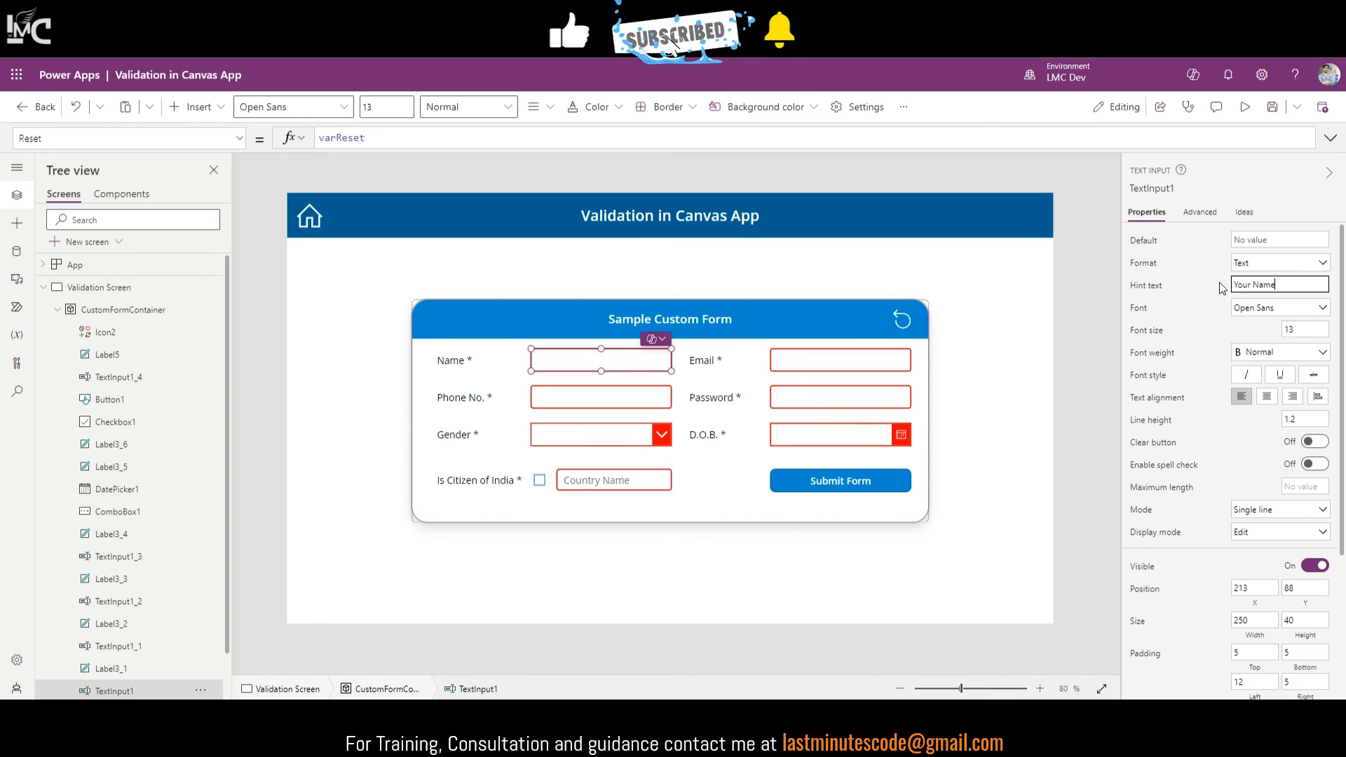
{"action": "key", "text": "Return"}
Step: Give the Email input the hint 'Your Email', then run the app in preview
{"action": "left_click", "coordinate": [798, 366]}
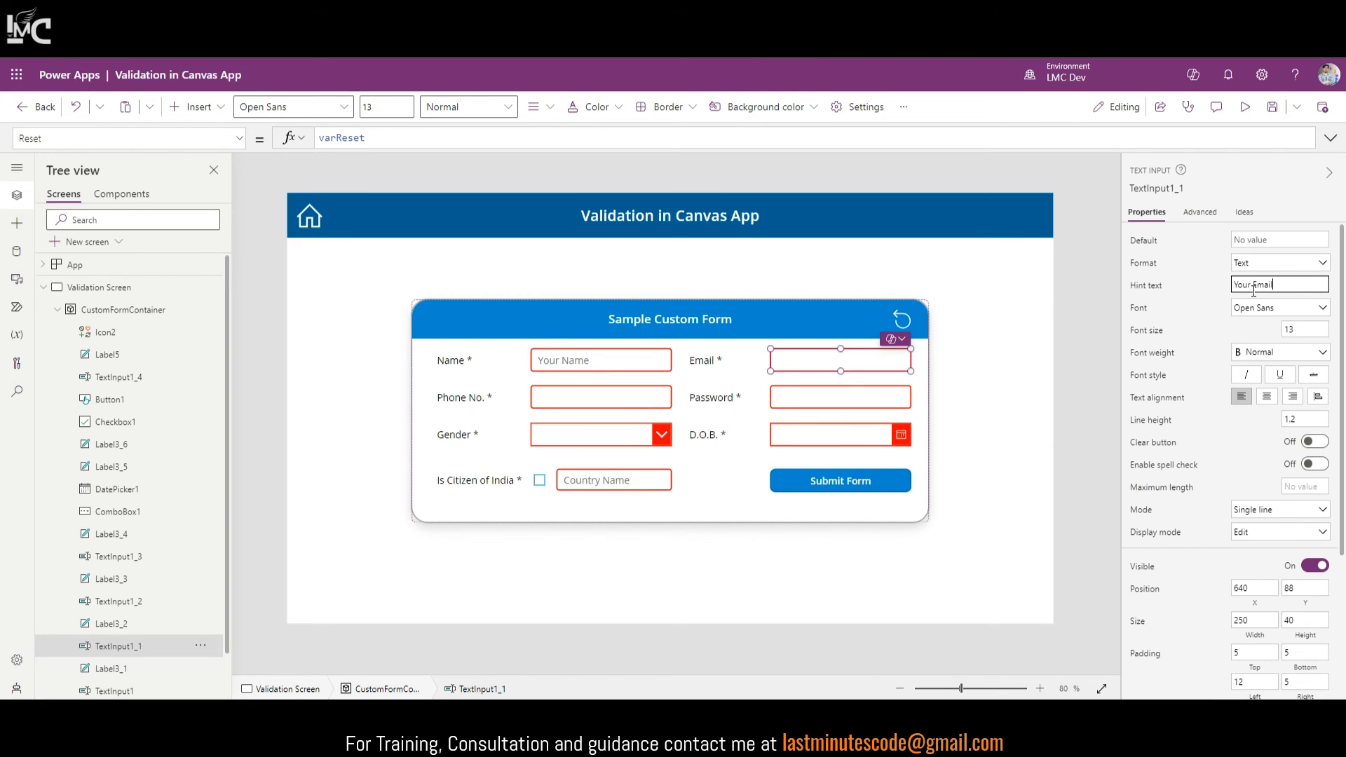
{"action": "key", "text": "Return"}
{"action": "left_click", "coordinate": [544, 481]}
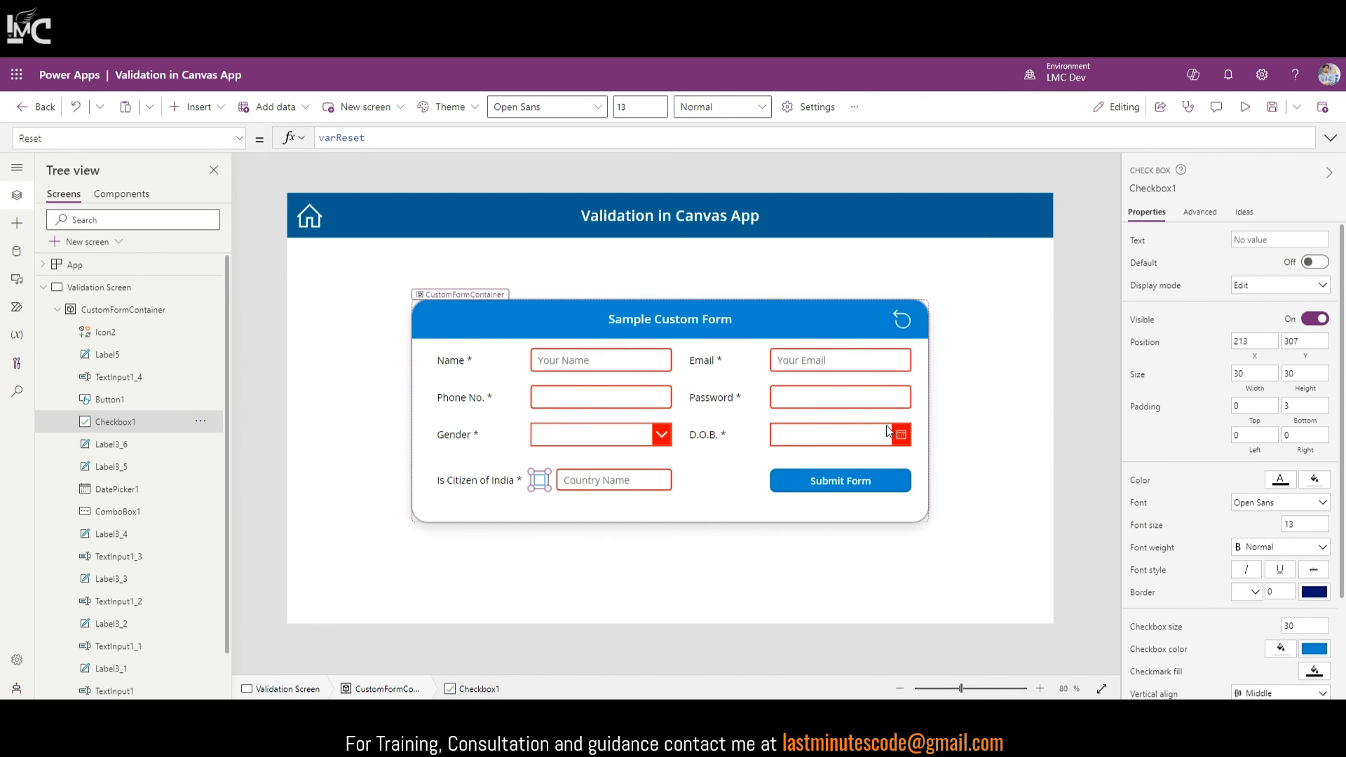
{"action": "left_click", "coordinate": [1245, 107]}
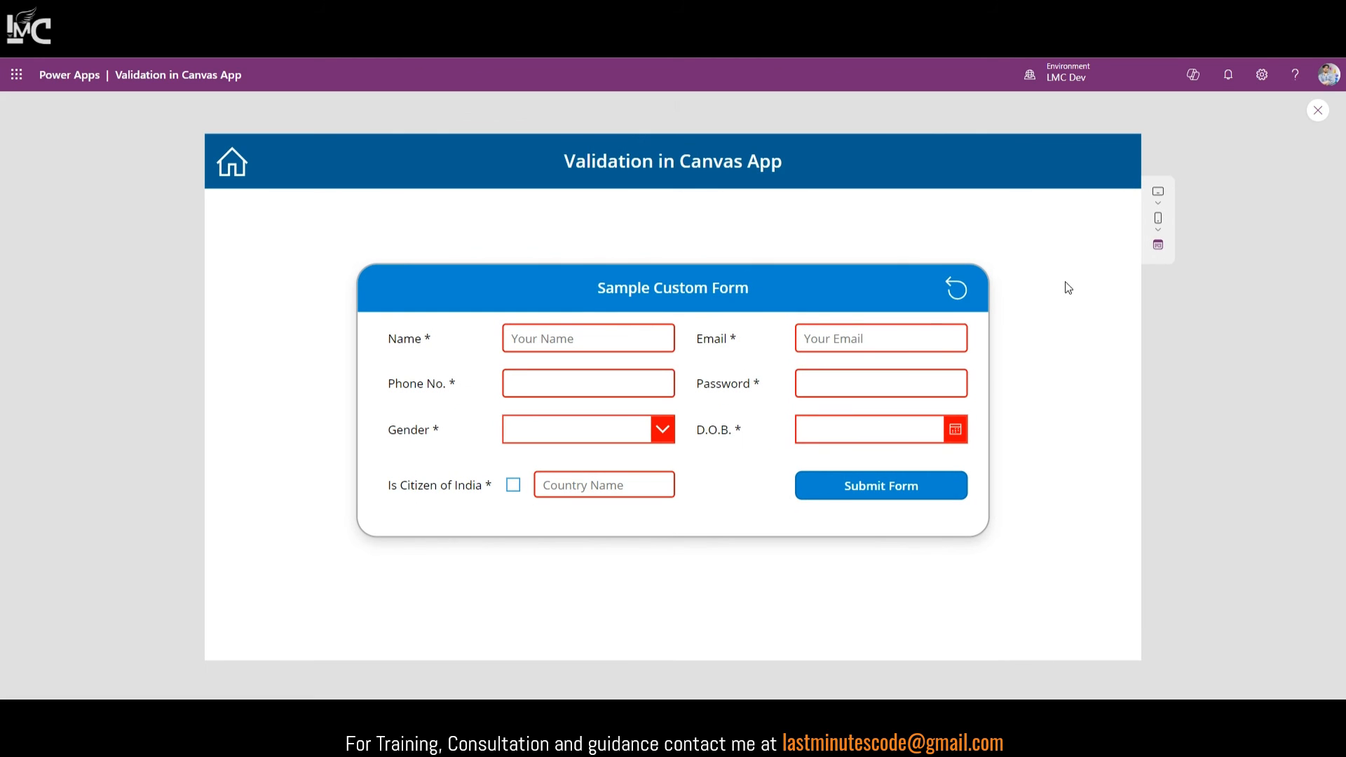
Step: Fill in test Name, Email, Phone No. 234234234, a password and gender Female
{"action": "left_click", "coordinate": [613, 339]}
{"action": "type", "text": "dsfsdf"}
{"action": "left_click", "coordinate": [833, 340]}
{"action": "type", "text": "sdfsd"}
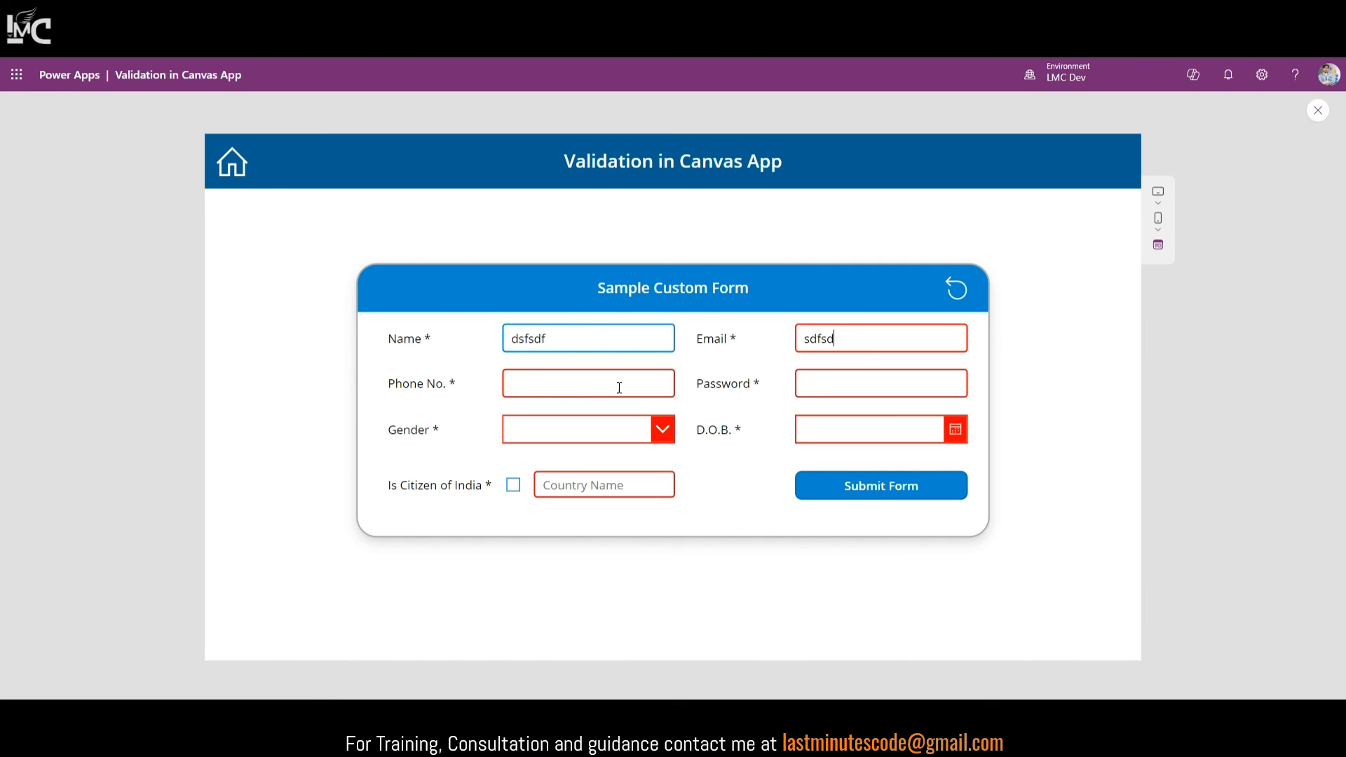
{"action": "left_click", "coordinate": [667, 380]}
{"action": "type", "text": "234234234"}
{"action": "left_click", "coordinate": [868, 383]}
{"action": "type", "text": "•••••••••"}
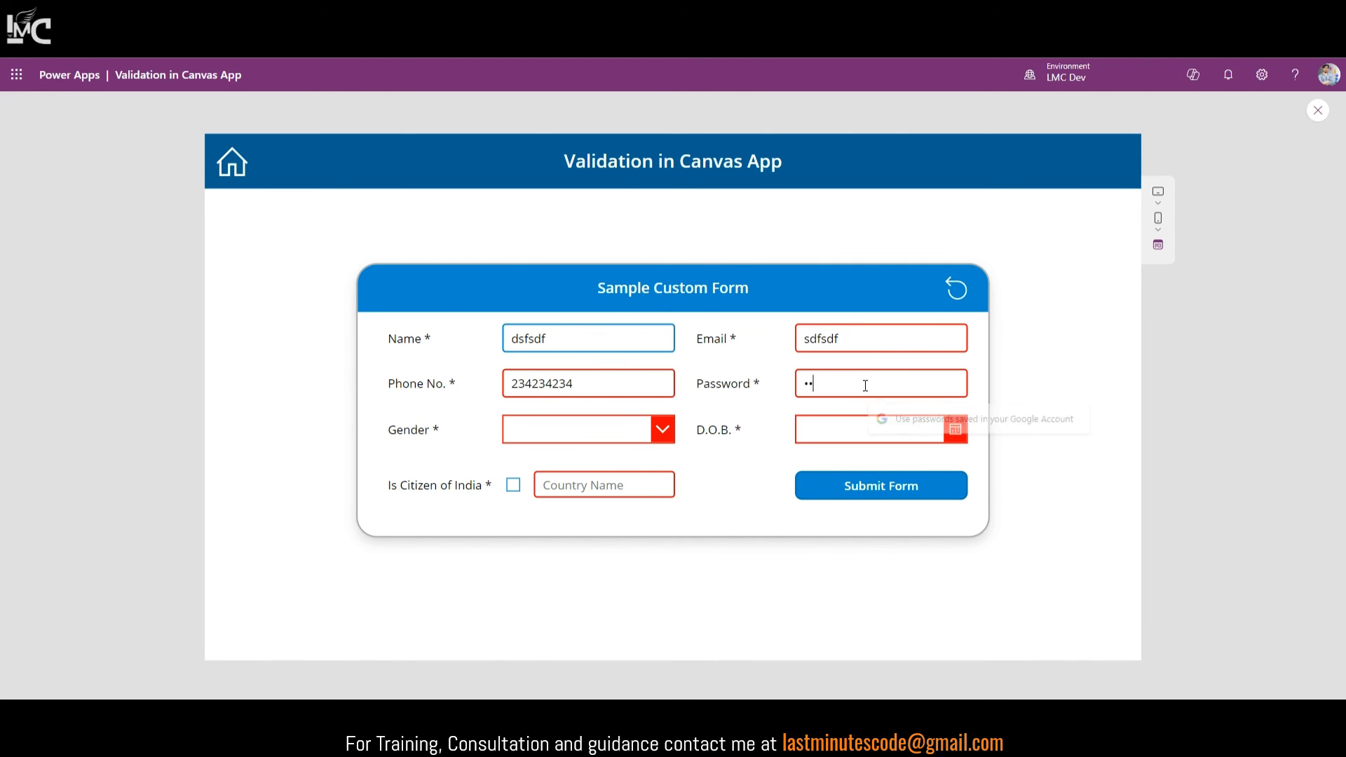
{"action": "left_click", "coordinate": [642, 434]}
{"action": "left_click", "coordinate": [609, 469]}
Step: Set the date of birth to December 14 using the calendar
{"action": "left_click", "coordinate": [894, 421]}
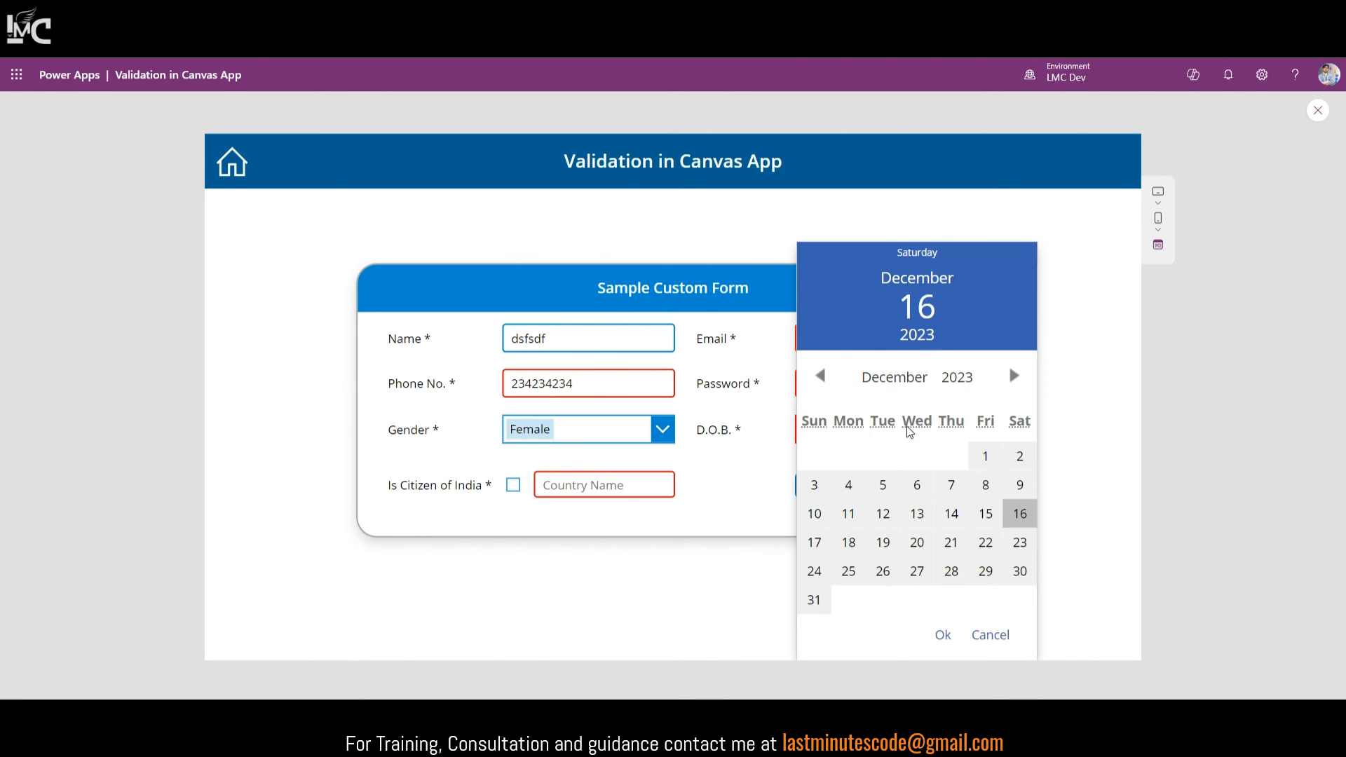
{"action": "left_click", "coordinate": [937, 516]}
{"action": "left_click", "coordinate": [944, 634]}
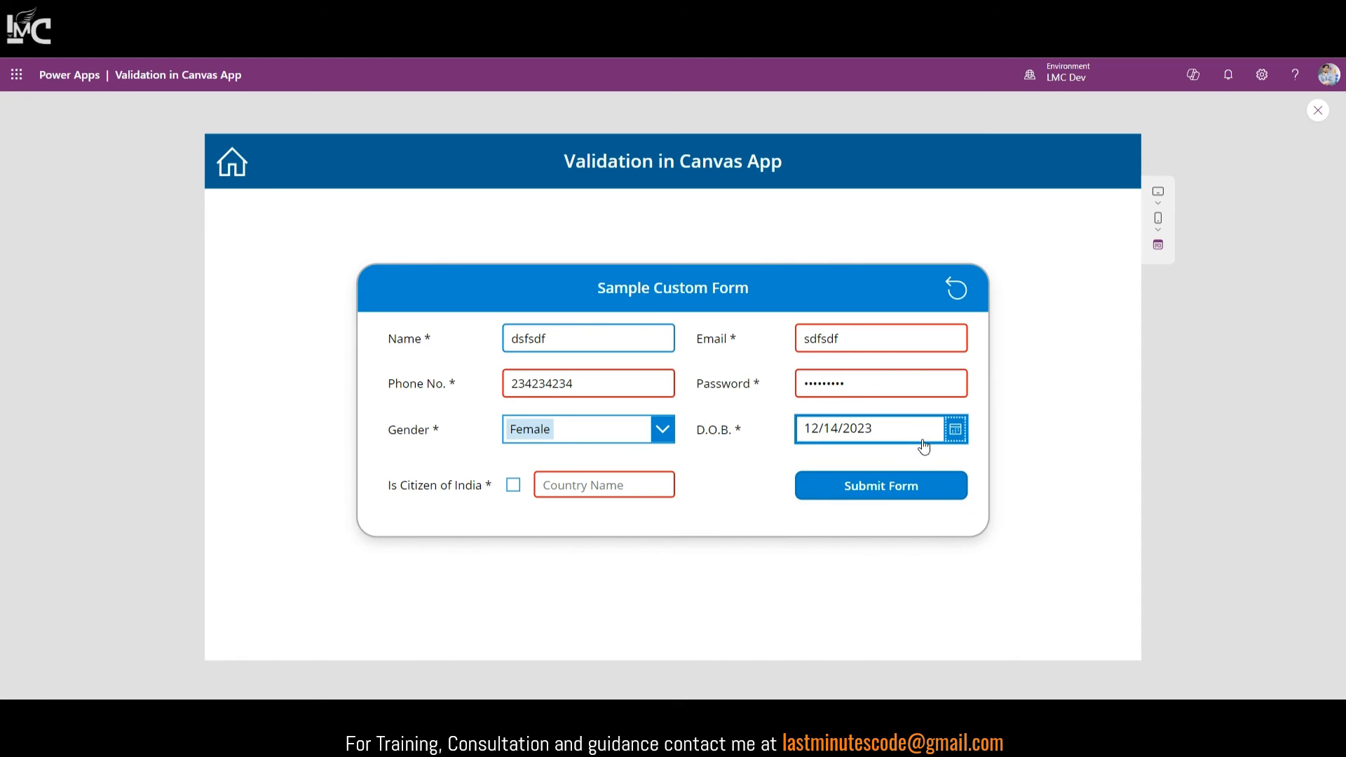
{"action": "left_click", "coordinate": [954, 430]}
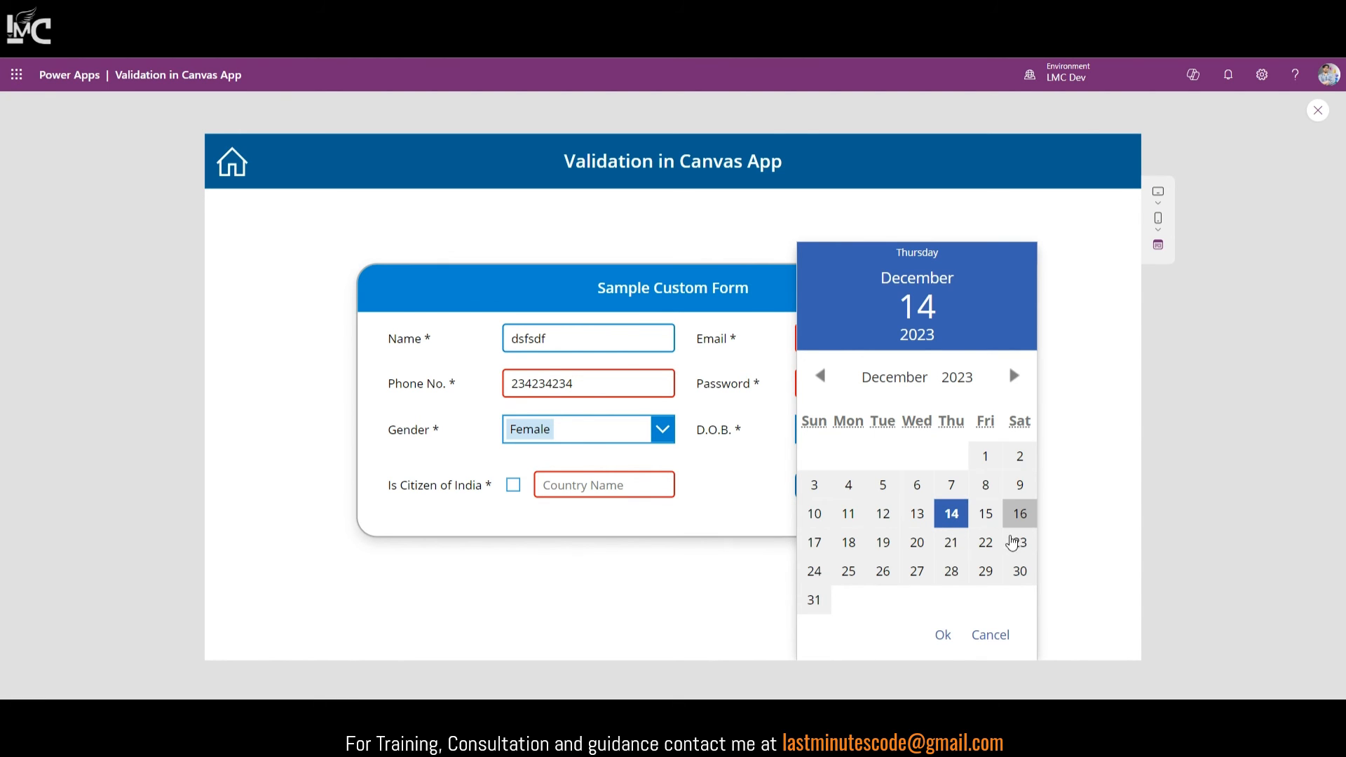
{"action": "left_click", "coordinate": [1002, 636]}
{"action": "left_click", "coordinate": [955, 429]}
{"action": "left_click", "coordinate": [983, 525]}
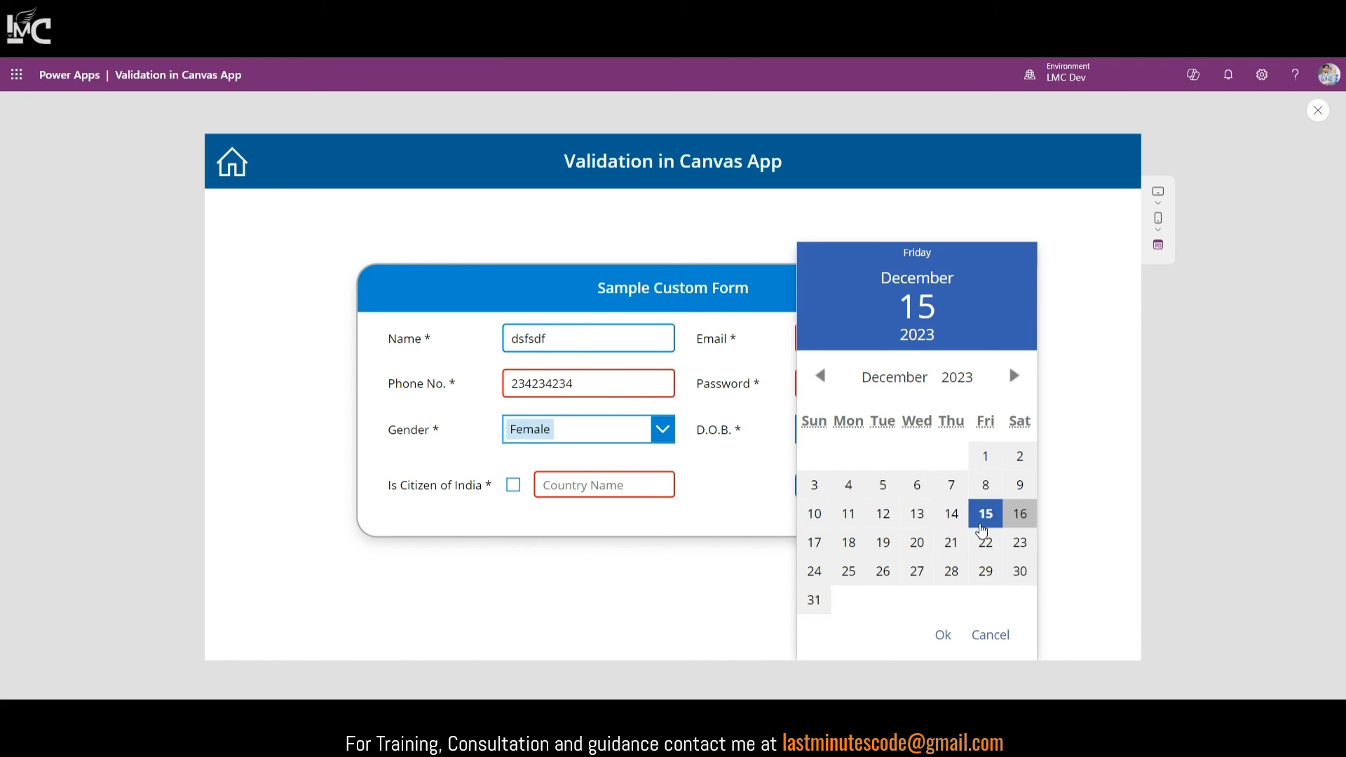
{"action": "left_click", "coordinate": [955, 521]}
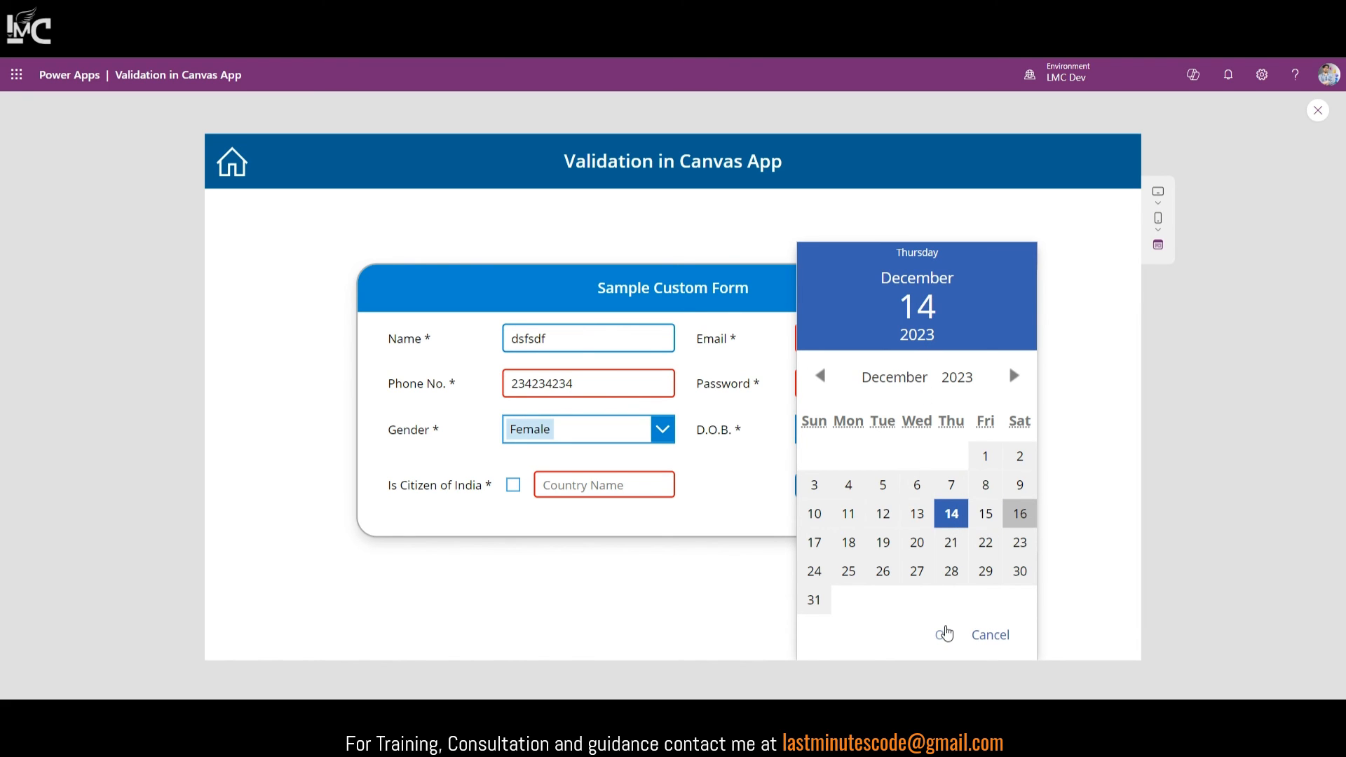
{"action": "left_click", "coordinate": [944, 635]}
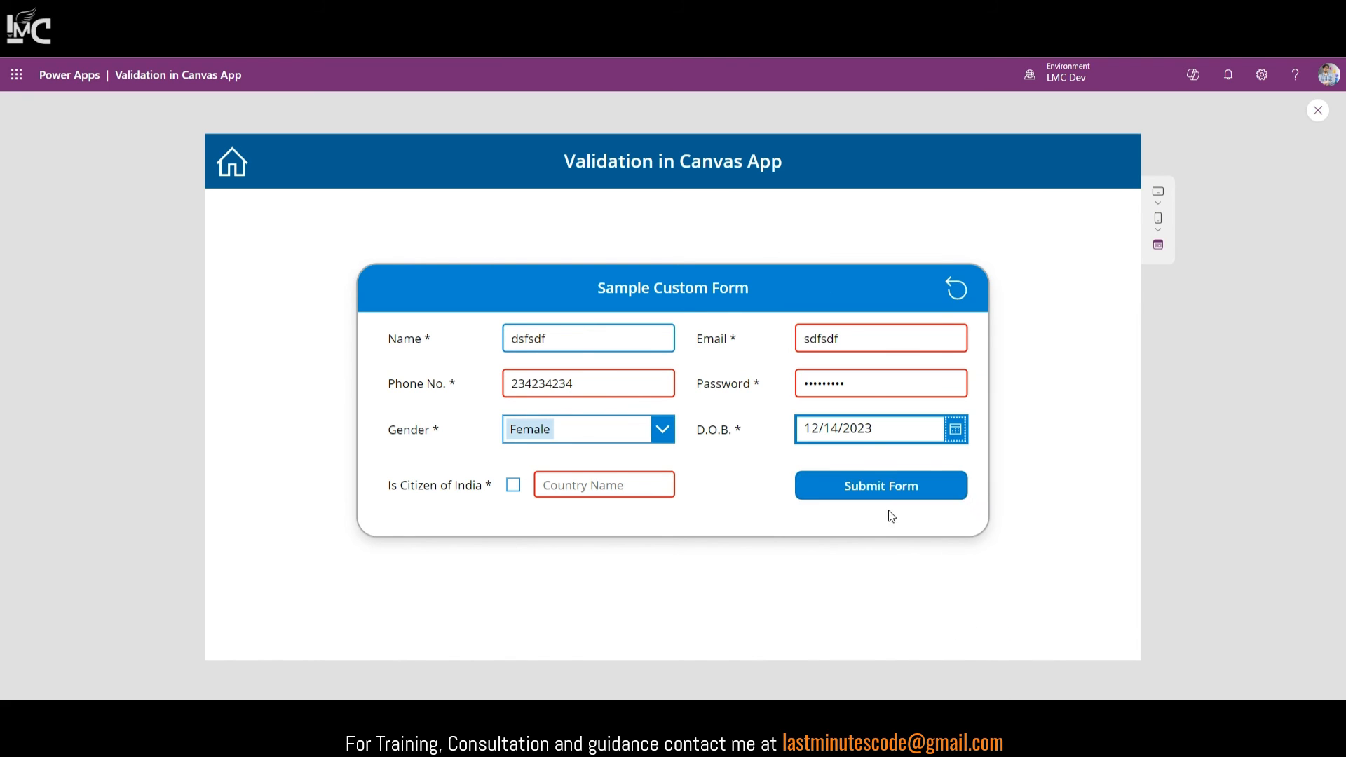
Step: Enter a Country Name, reset the form to clear everything, and exit preview
{"action": "left_click", "coordinate": [572, 485]}
{"action": "type", "text": "sfdfsdf"}
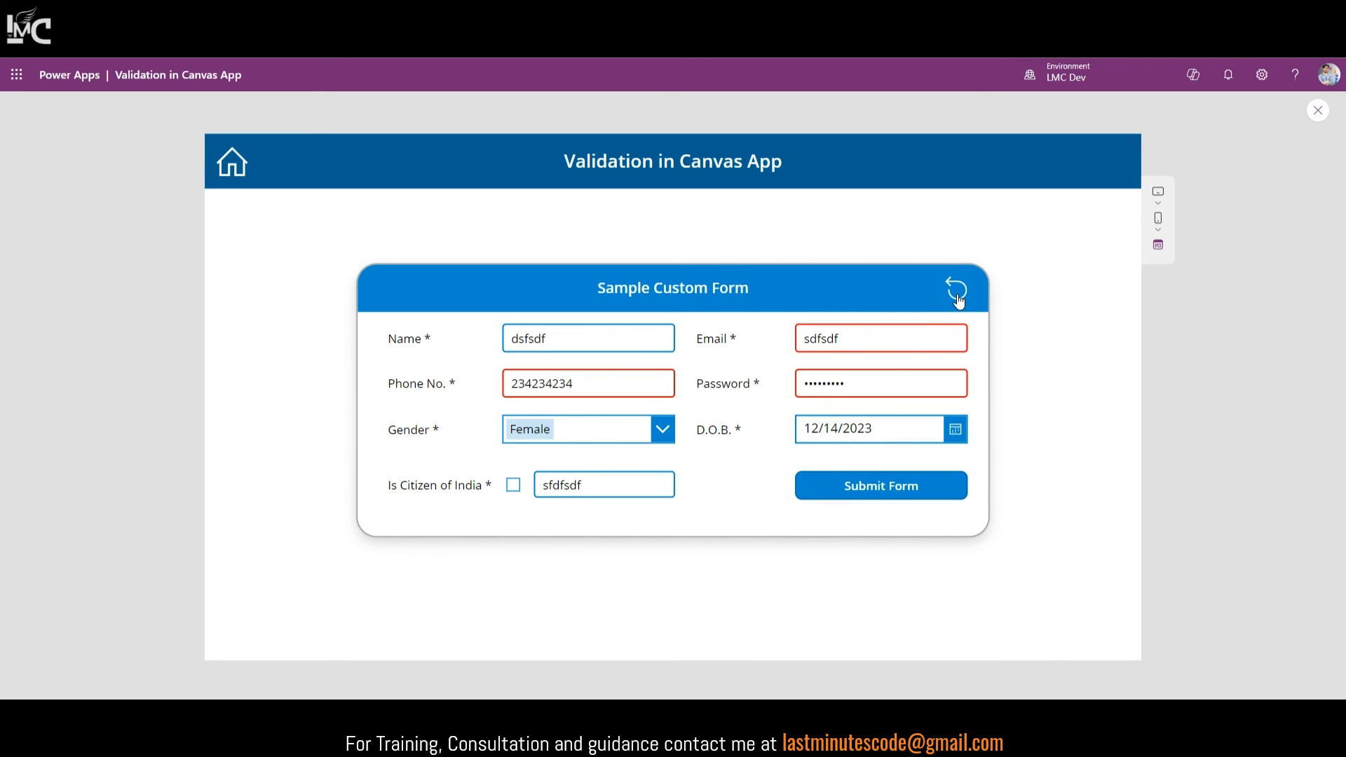
{"action": "left_click", "coordinate": [958, 293]}
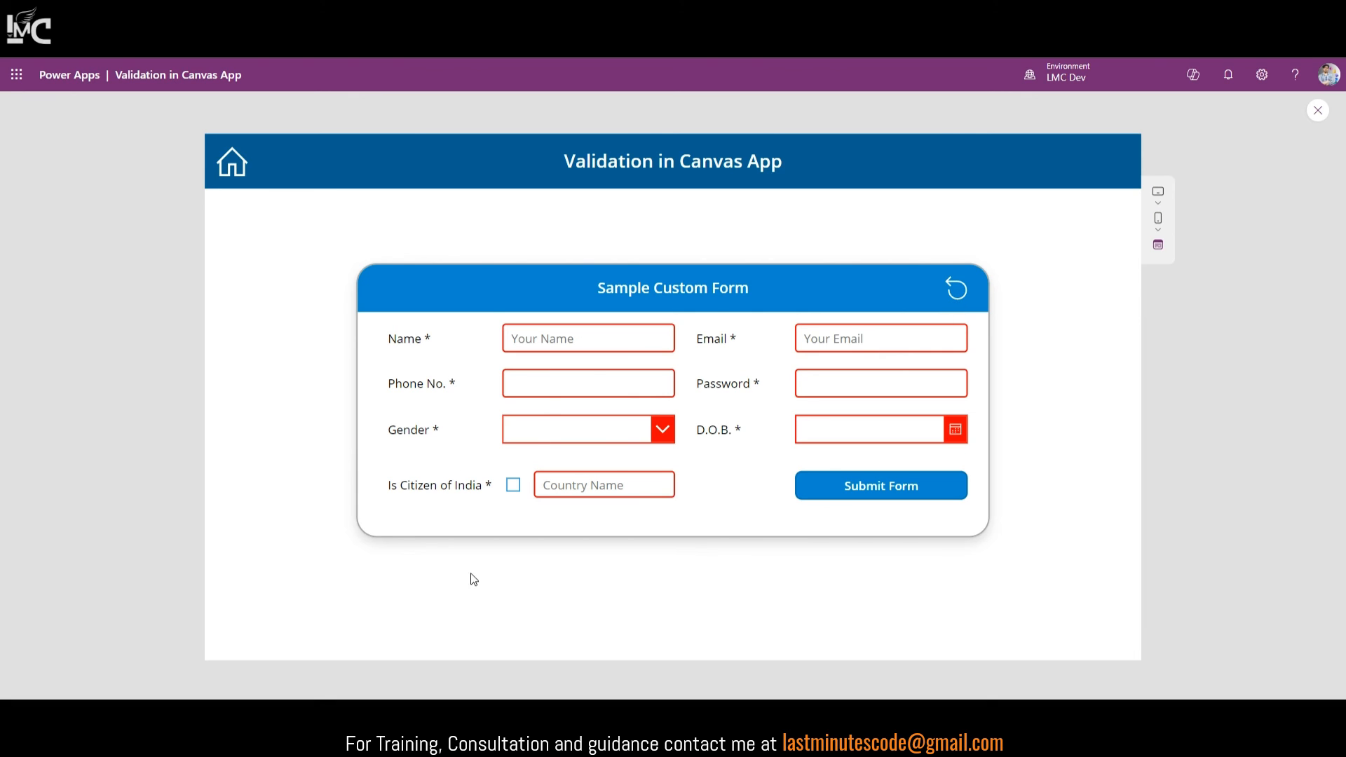
{"action": "left_click", "coordinate": [1318, 111]}
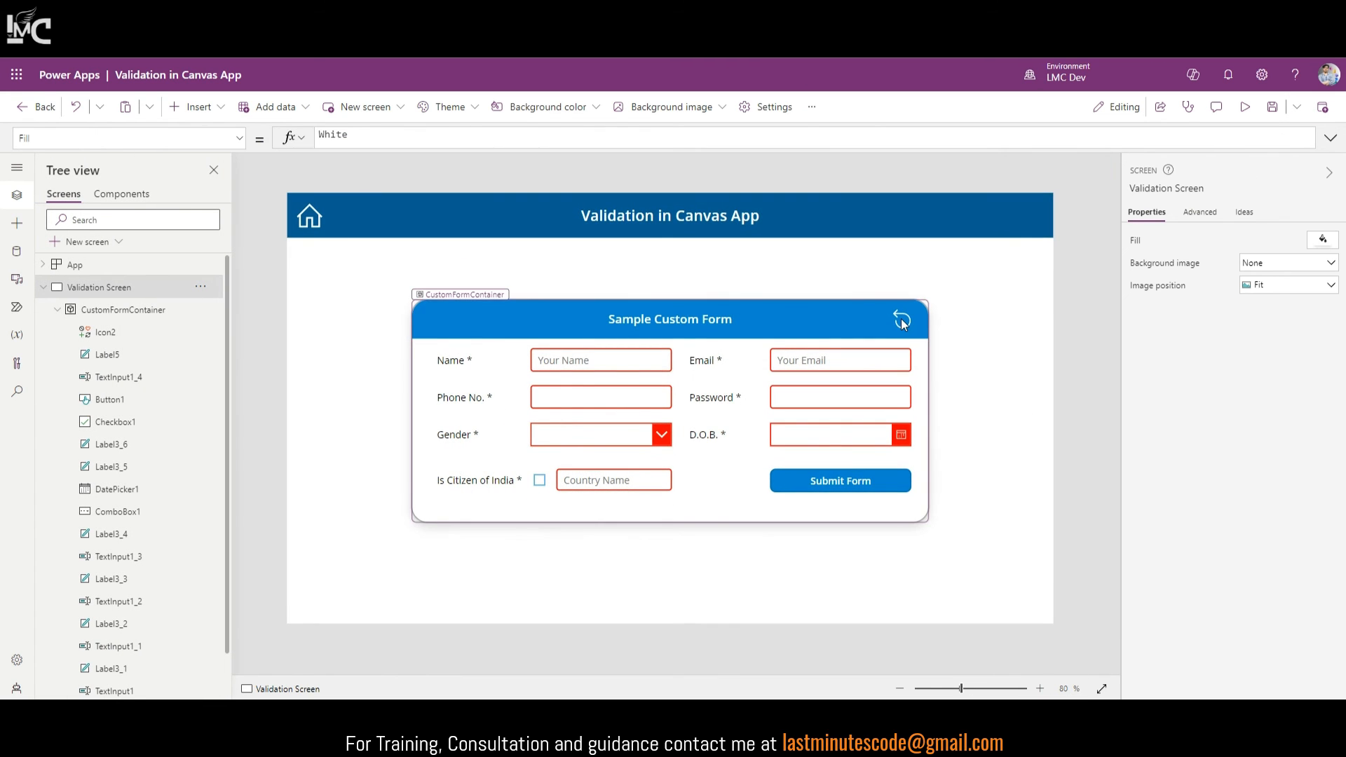
Step: Review the reset icon's OnSelect: UpdateContext({varReset:false}); UpdateContext({varReset:true})
{"action": "left_click", "coordinate": [902, 321]}
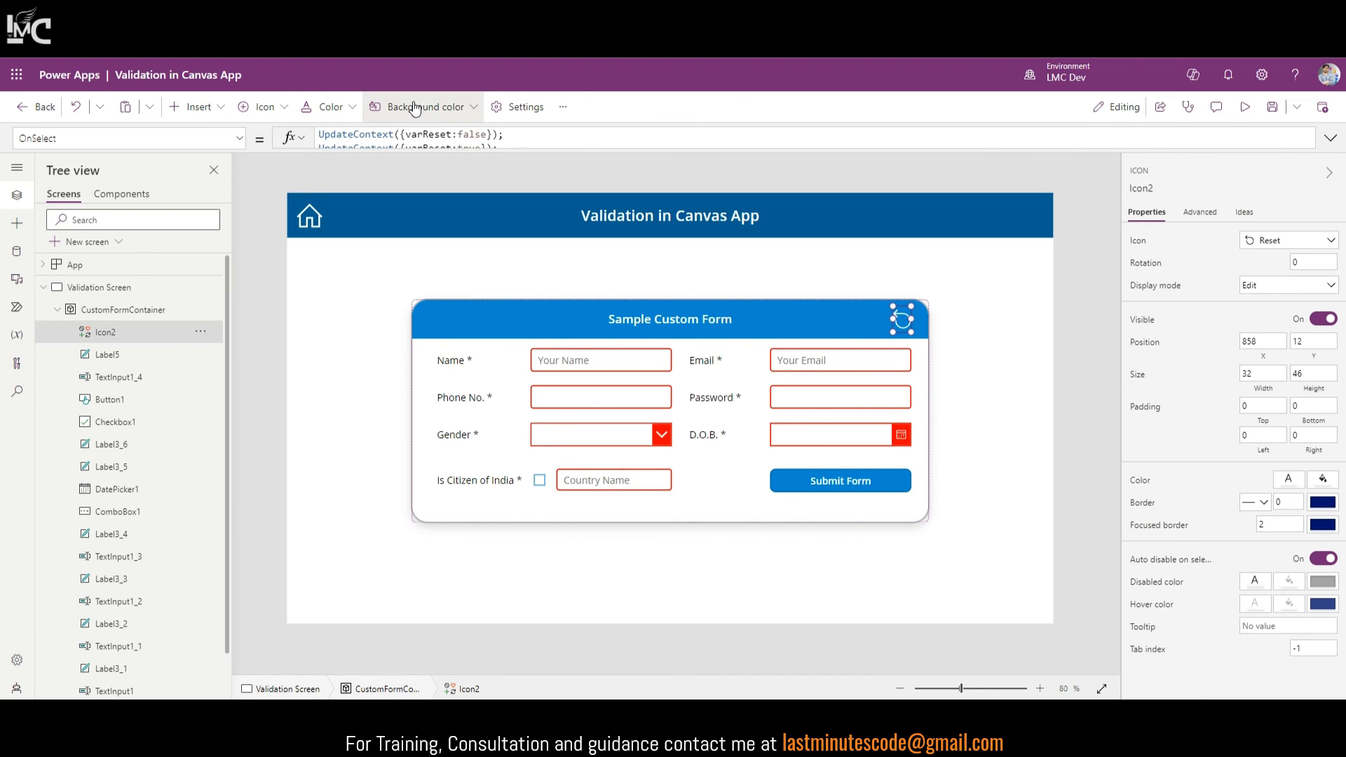
{"action": "left_click_drag", "start_coordinate": [582, 148], "coordinate": [567, 199]}
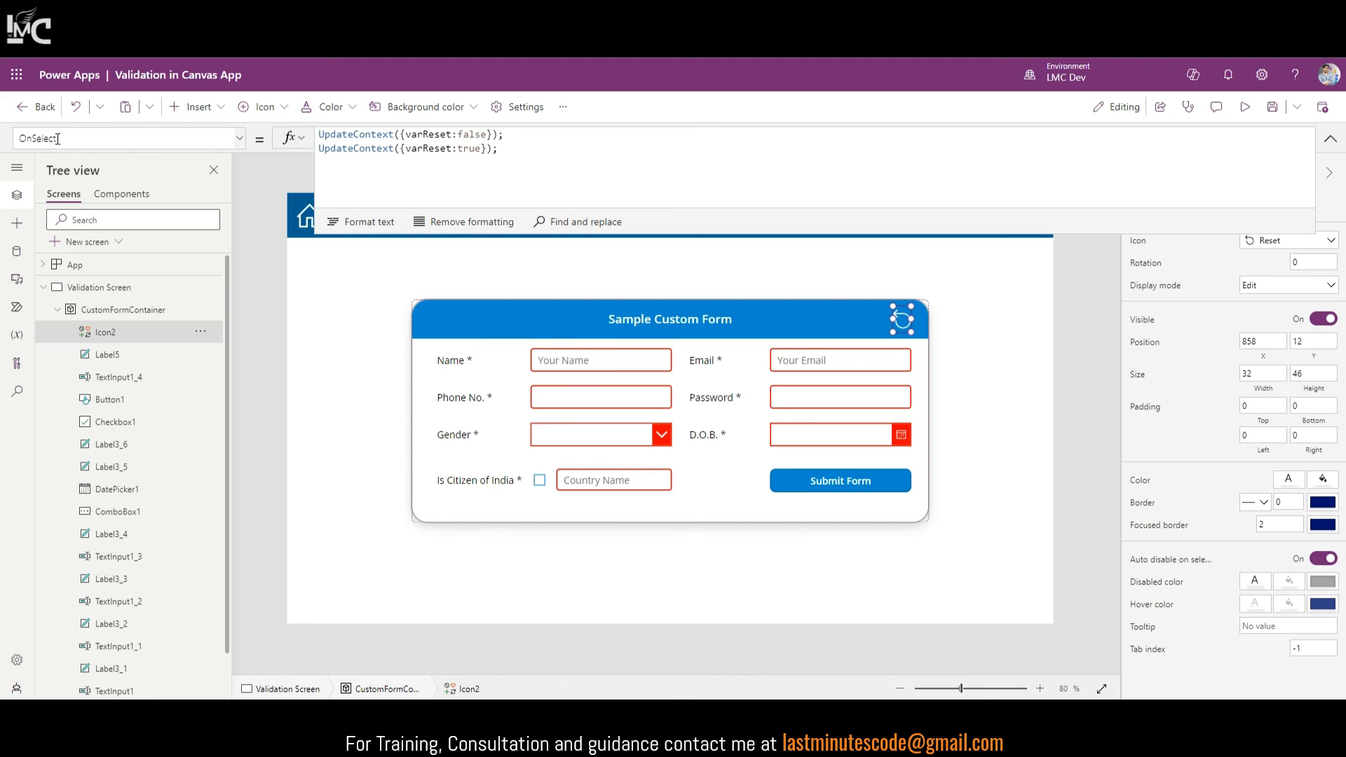
{"action": "left_click", "coordinate": [540, 173]}
{"action": "key", "text": "ctrl+a"}
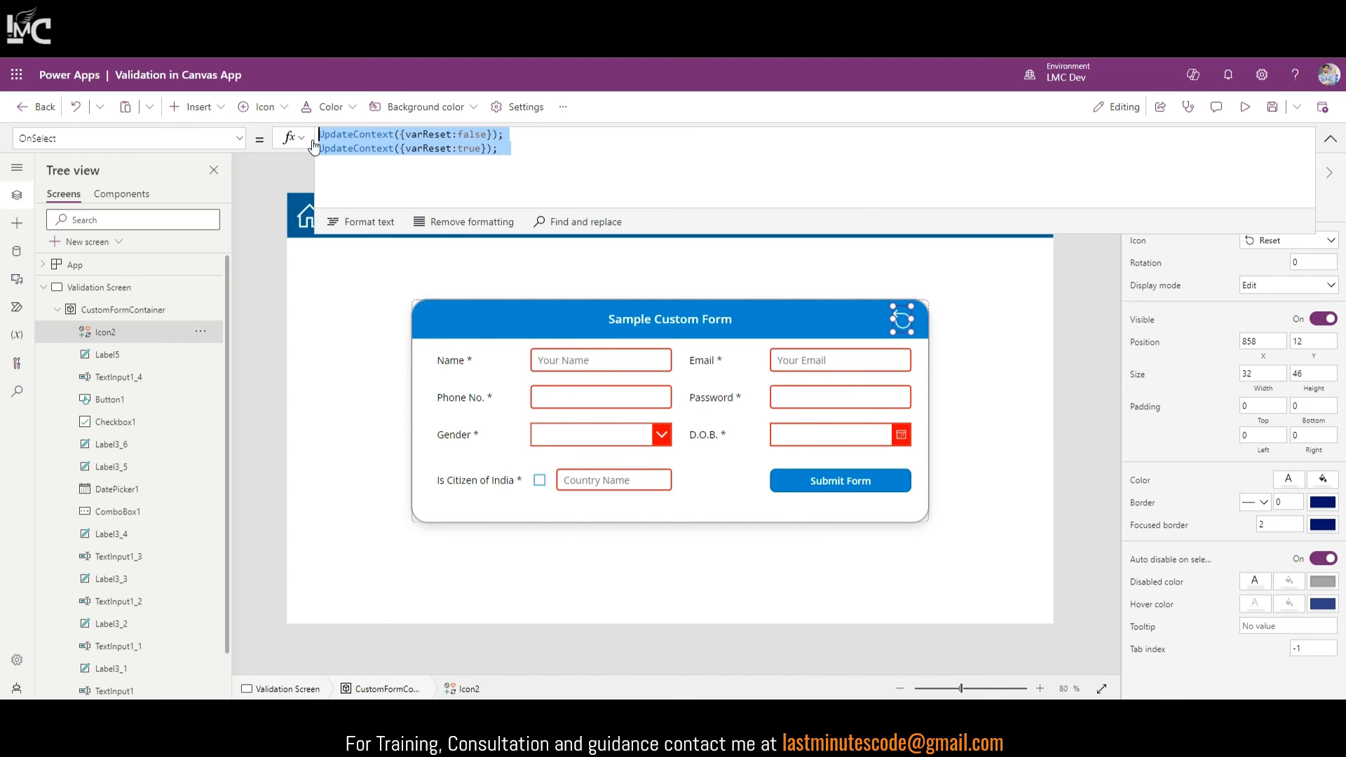
{"action": "double_click", "coordinate": [430, 134]}
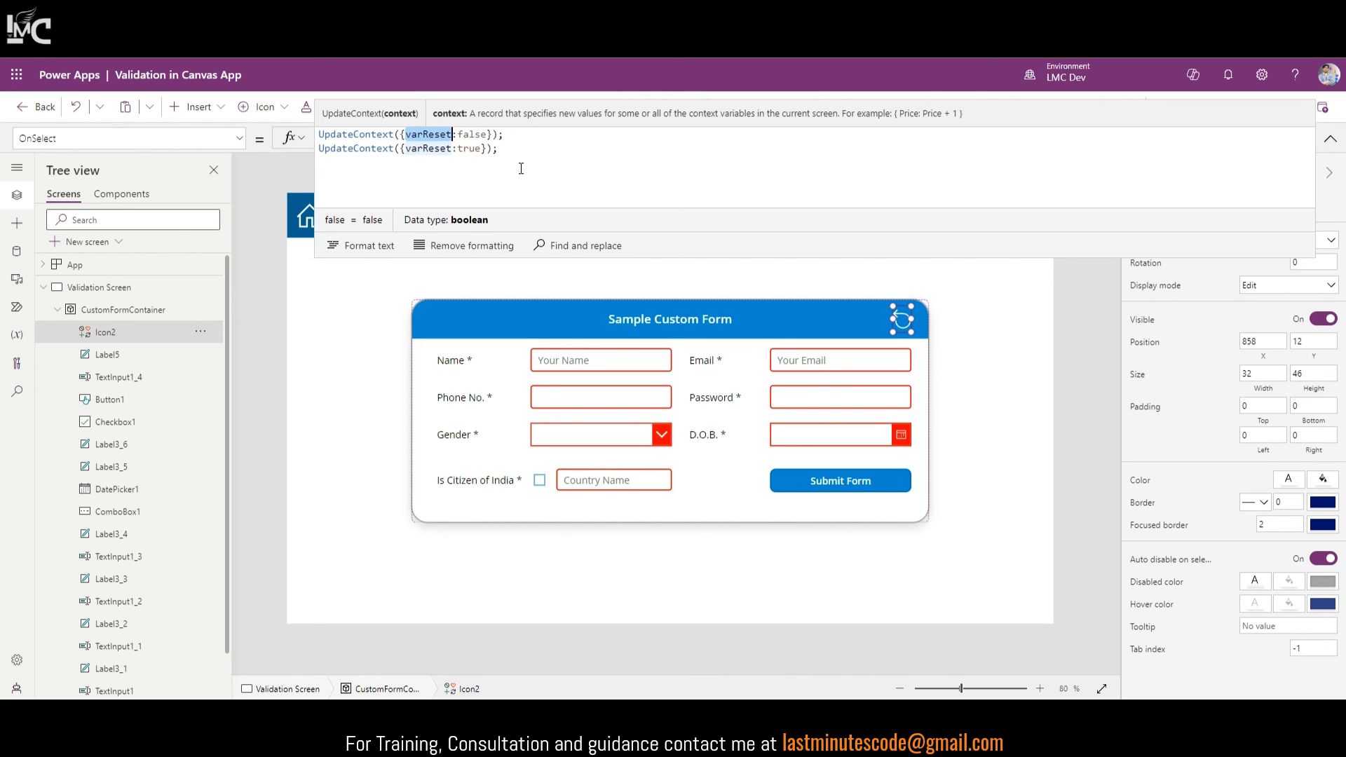
{"action": "left_click_drag", "start_coordinate": [511, 139], "coordinate": [411, 135]}
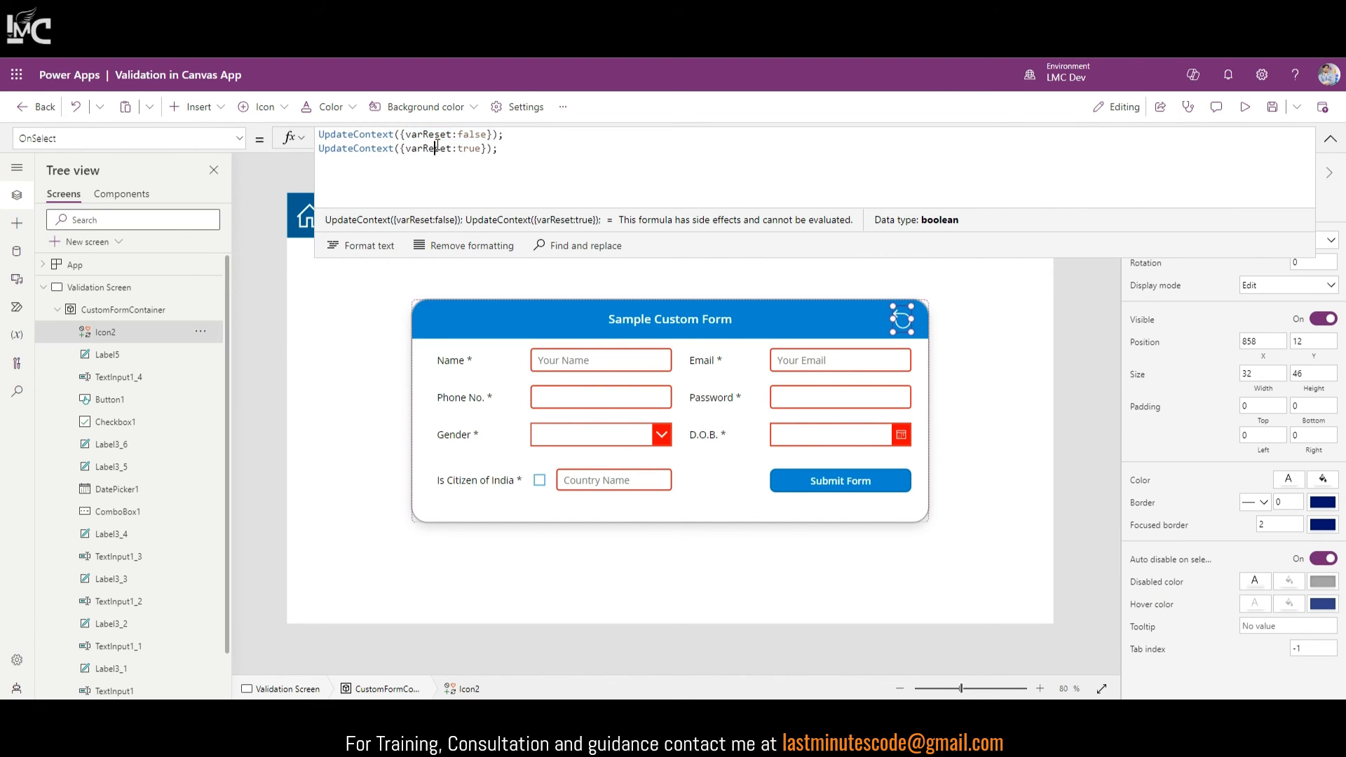
{"action": "double_click", "coordinate": [433, 149]}
{"action": "left_click", "coordinate": [1332, 138]}
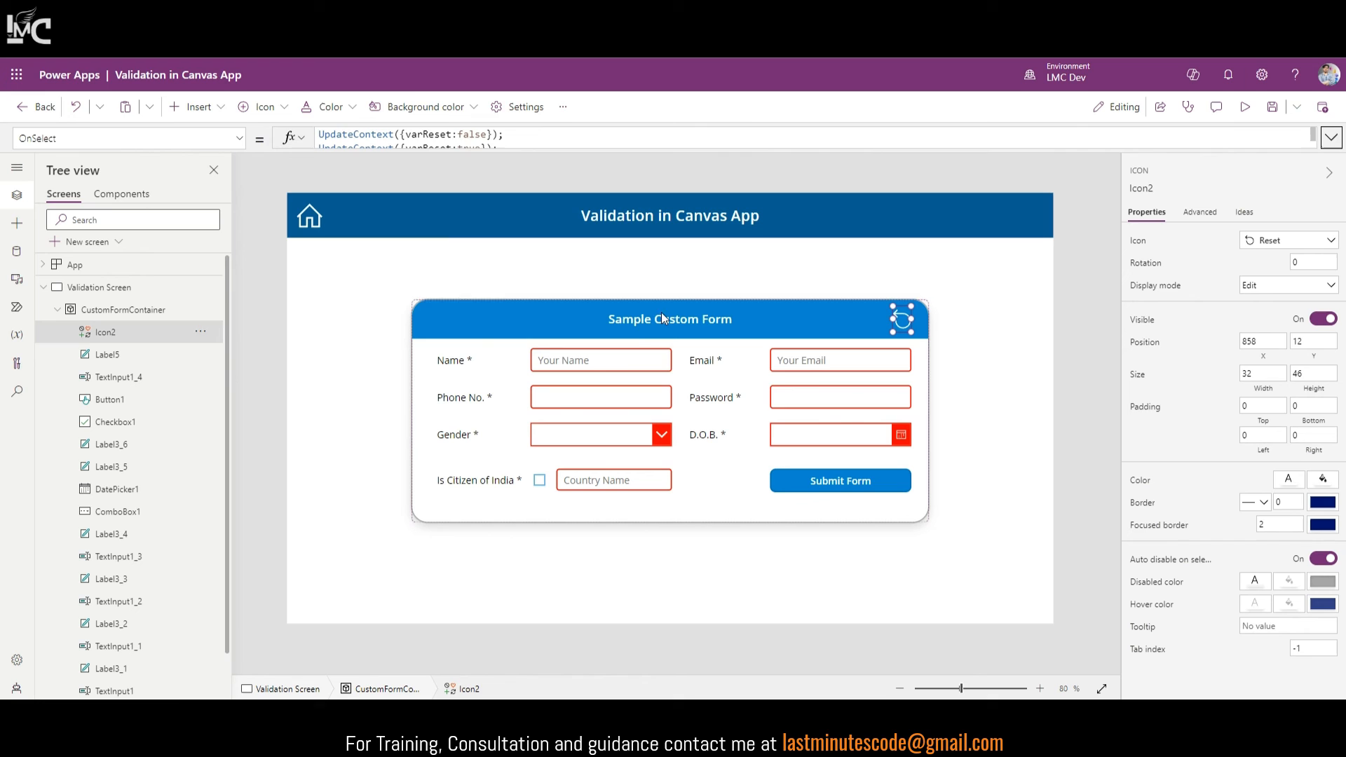
Step: Select all eight form input controls, leaving out the Submit Form button
{"action": "left_click", "coordinate": [622, 357]}
{"action": "left_click", "coordinate": [805, 360], "text": "shift"}
{"action": "left_click", "coordinate": [834, 397], "text": "shift"}
{"action": "left_click", "coordinate": [602, 404], "text": "shift"}
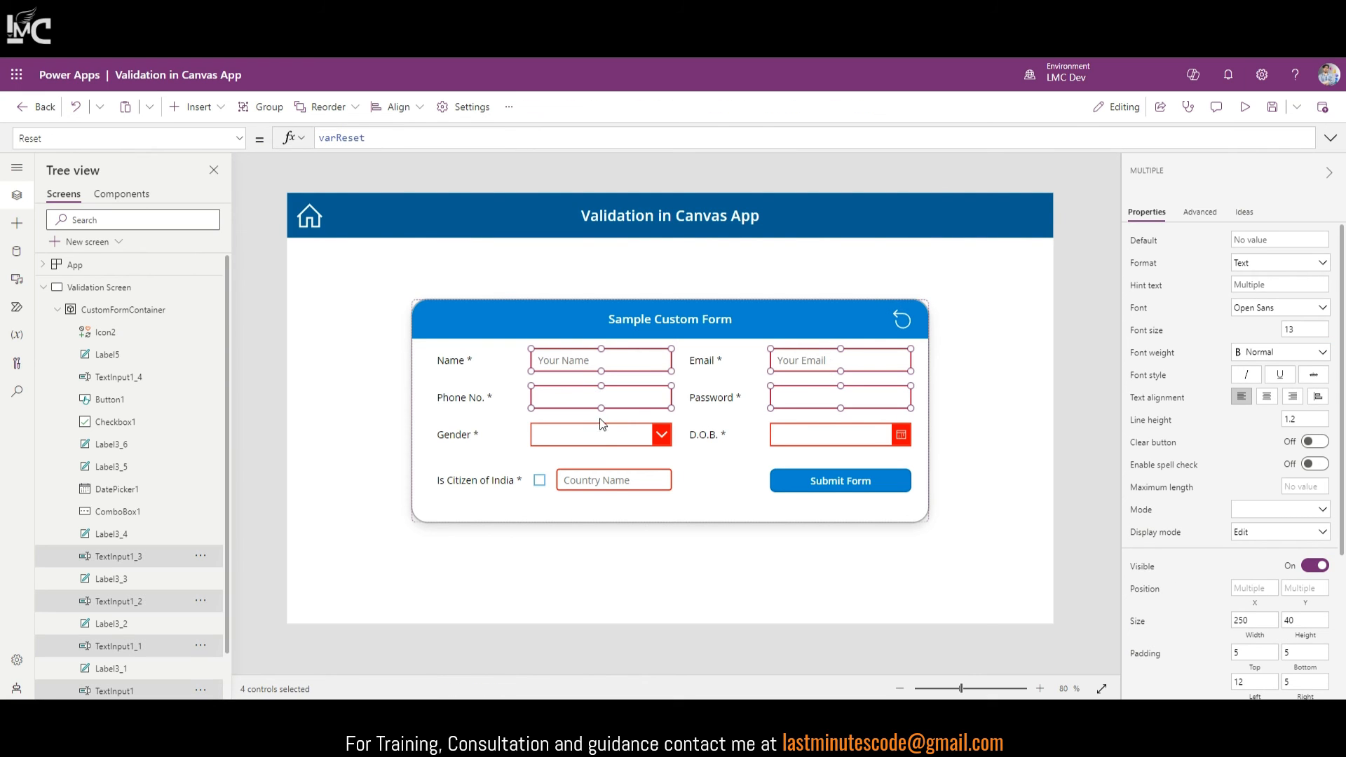
{"action": "left_click", "coordinate": [598, 435], "text": "shift"}
{"action": "left_click", "coordinate": [828, 435], "text": "shift"}
{"action": "left_click", "coordinate": [801, 477], "text": "shift"}
{"action": "left_click", "coordinate": [617, 484], "text": "shift"}
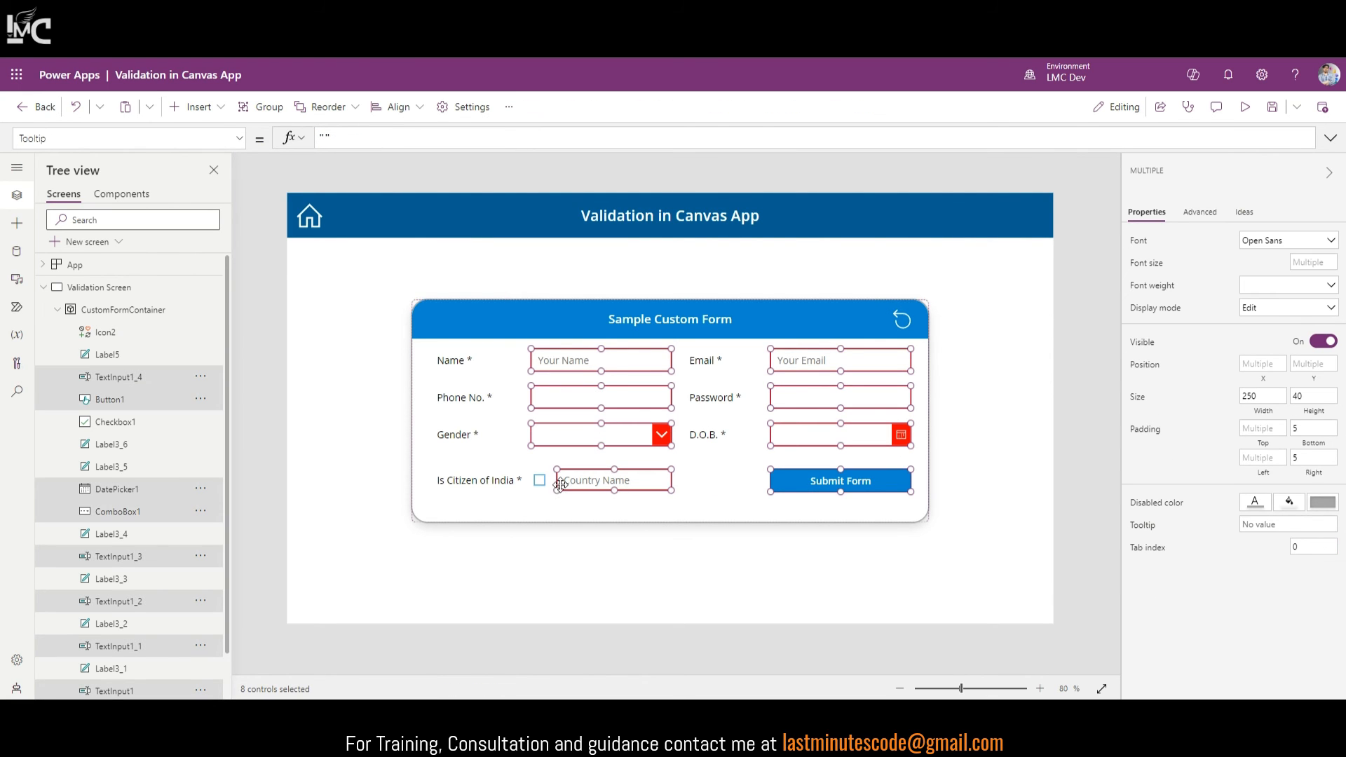
{"action": "left_click", "coordinate": [539, 480], "text": "shift"}
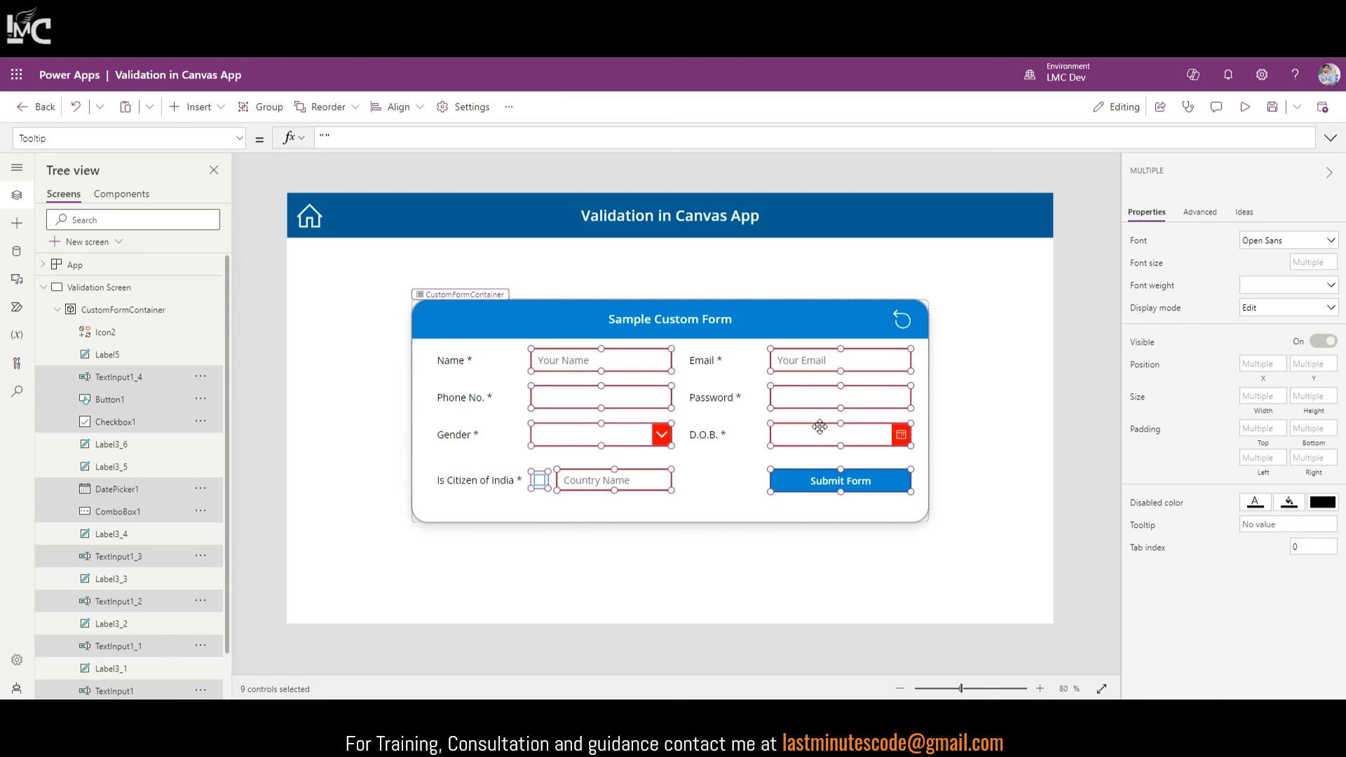
{"action": "left_click", "coordinate": [822, 489], "text": "shift"}
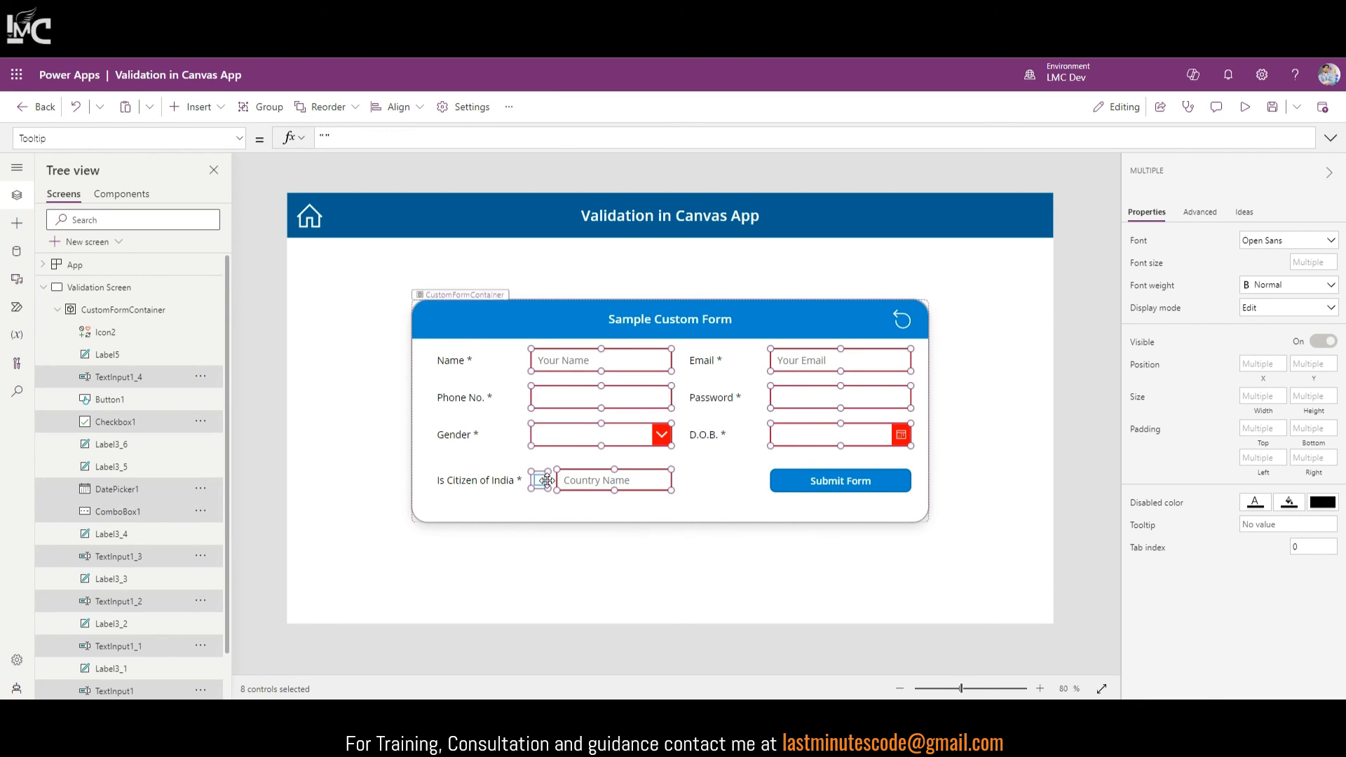
Step: Find the Reset property via 'res' search and show its varReset formula
{"action": "left_click", "coordinate": [1194, 211]}
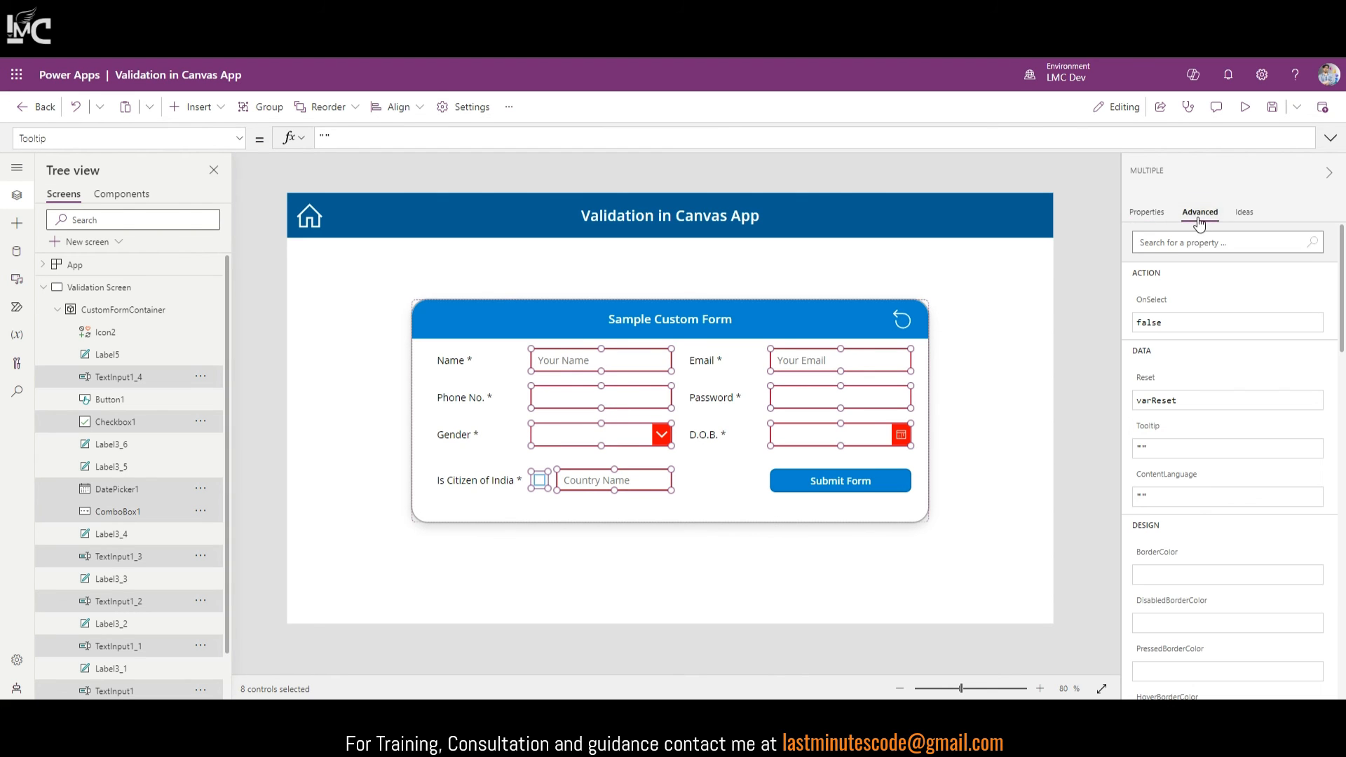
{"action": "left_click", "coordinate": [1197, 244]}
{"action": "type", "text": "res"}
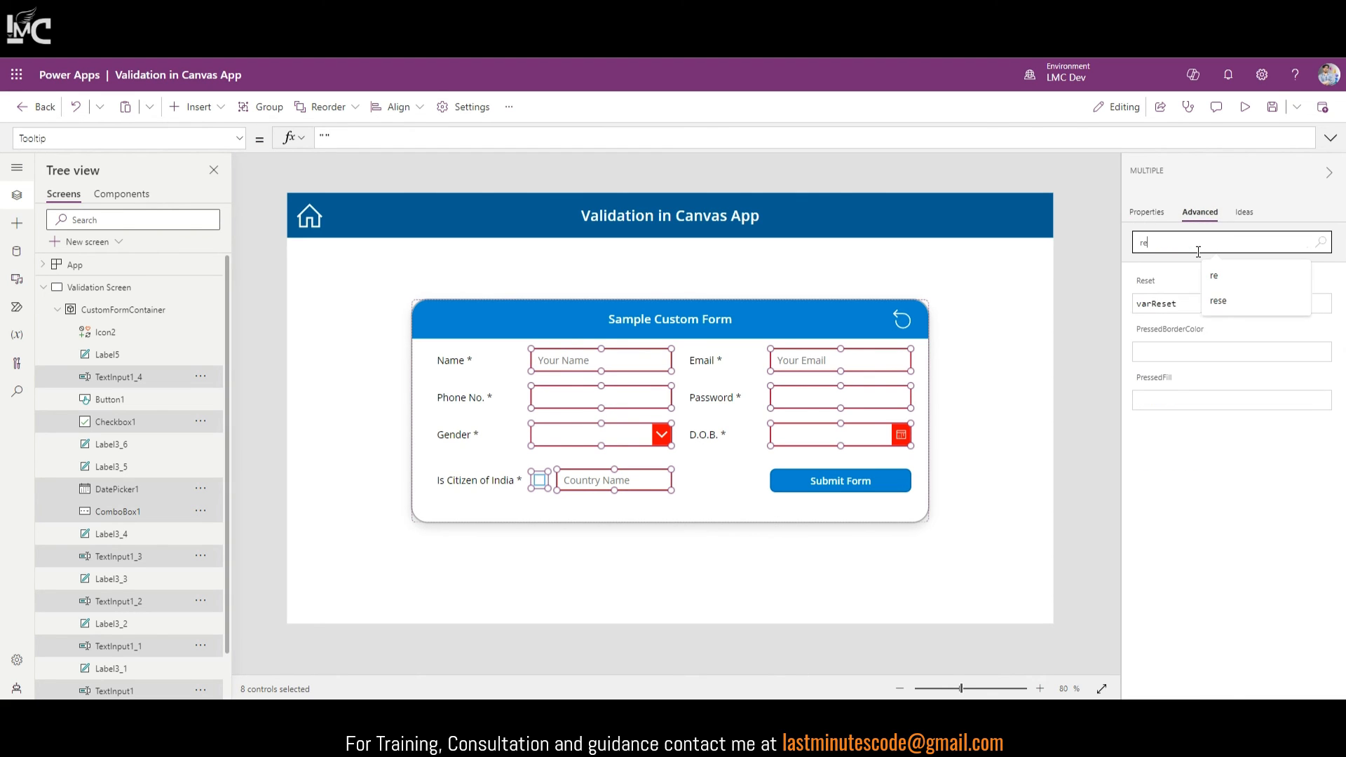
{"action": "left_click", "coordinate": [1144, 303]}
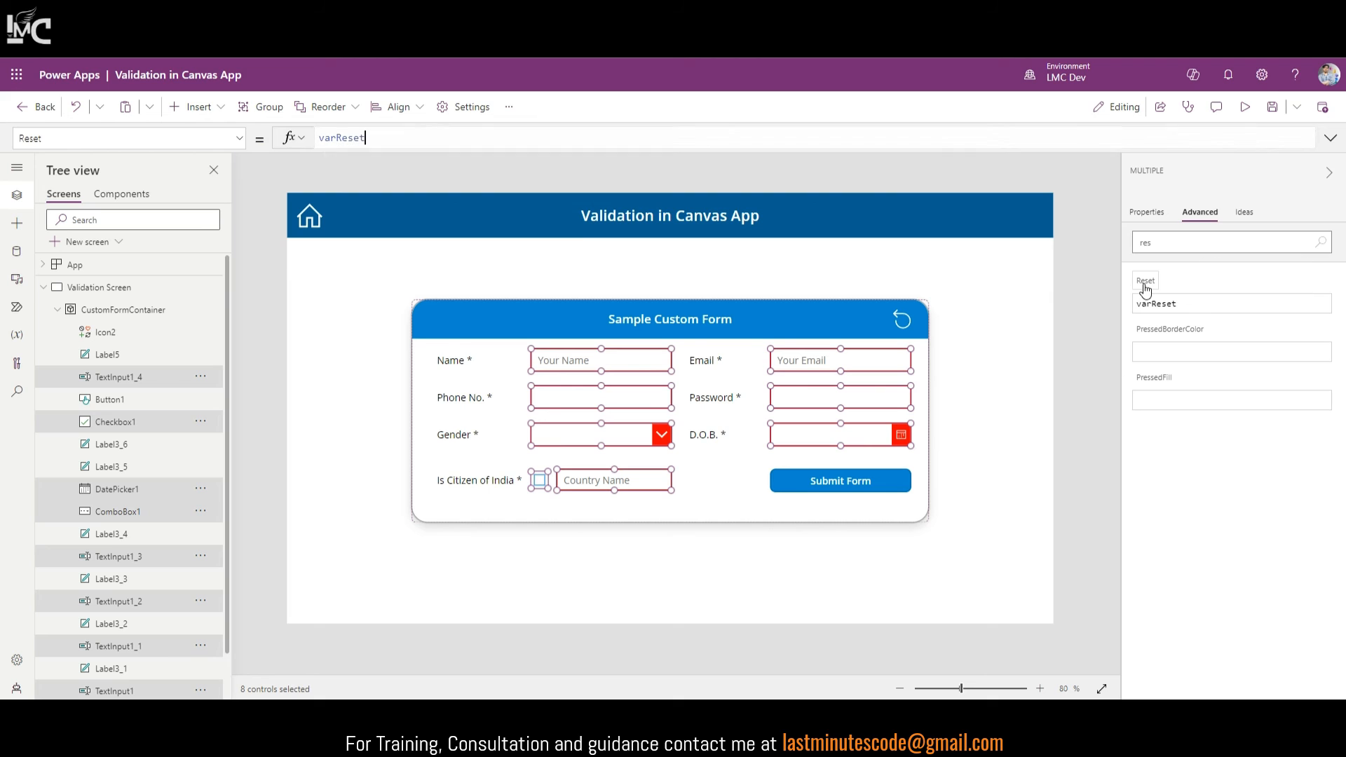
{"action": "left_click", "coordinate": [375, 139]}
{"action": "left_click_drag", "start_coordinate": [374, 139], "coordinate": [295, 139]}
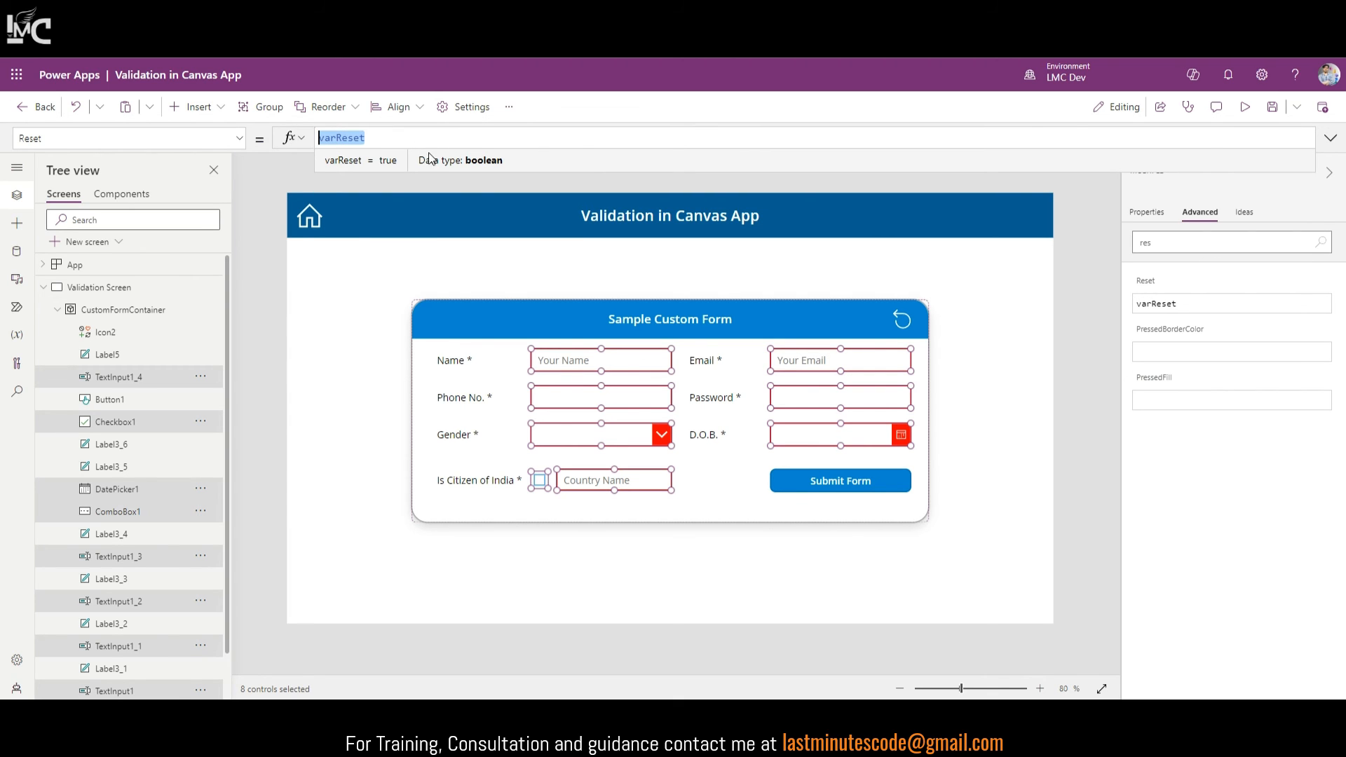
Step: In preview, enter test name 'sadas123123' and a gender, reset the form, then close preview
{"action": "left_click", "coordinate": [1245, 109]}
{"action": "left_click", "coordinate": [571, 339]}
{"action": "type", "text": "sadas"}
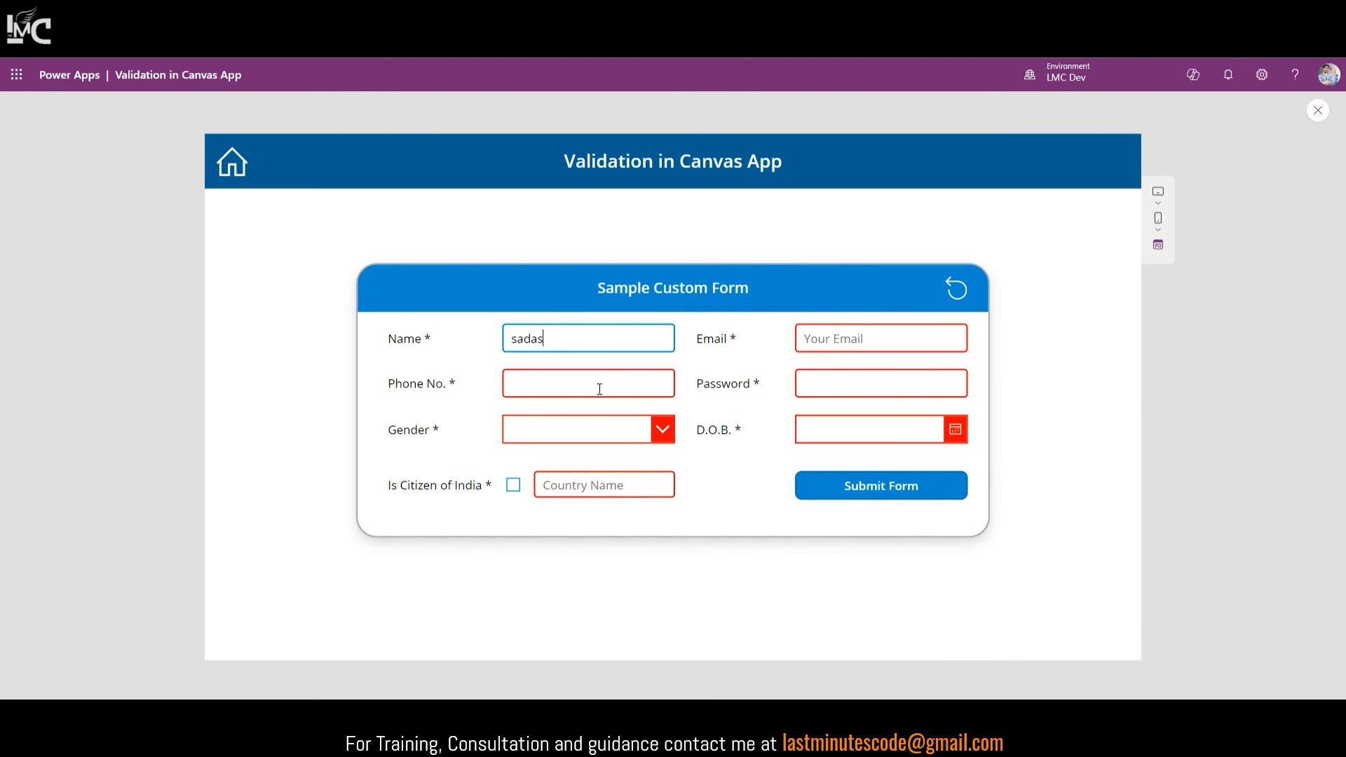
{"action": "type", "text": "123123"}
{"action": "left_click", "coordinate": [540, 429]}
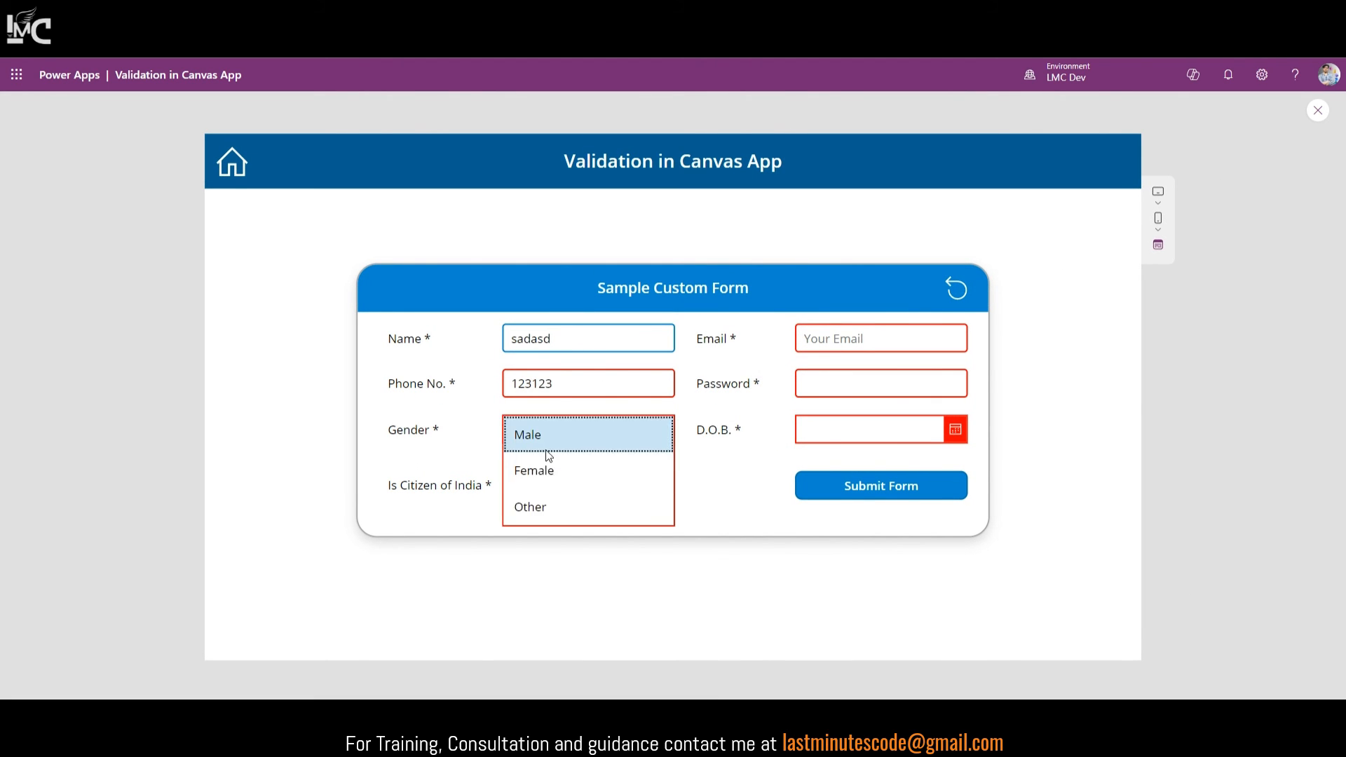
{"action": "left_click", "coordinate": [538, 468]}
{"action": "left_click", "coordinate": [960, 294]}
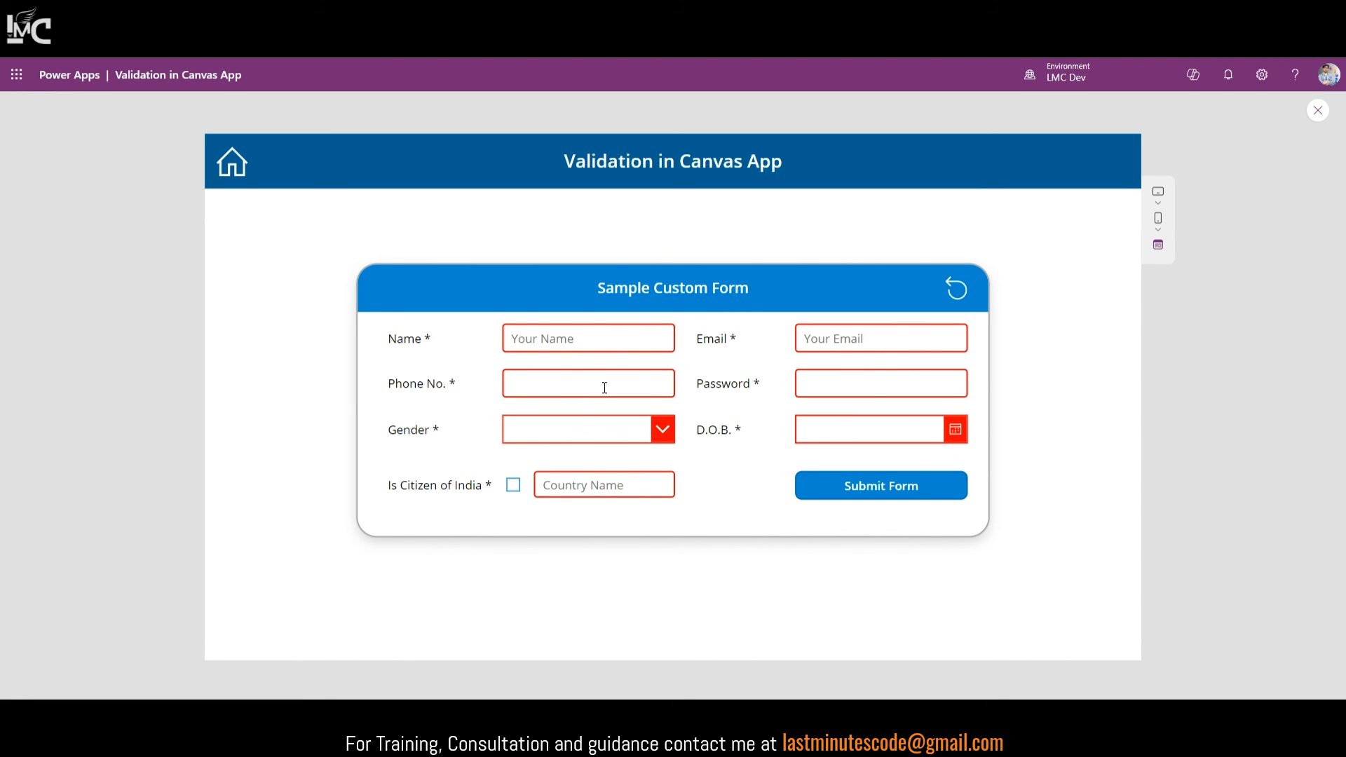
{"action": "left_click", "coordinate": [1319, 110]}
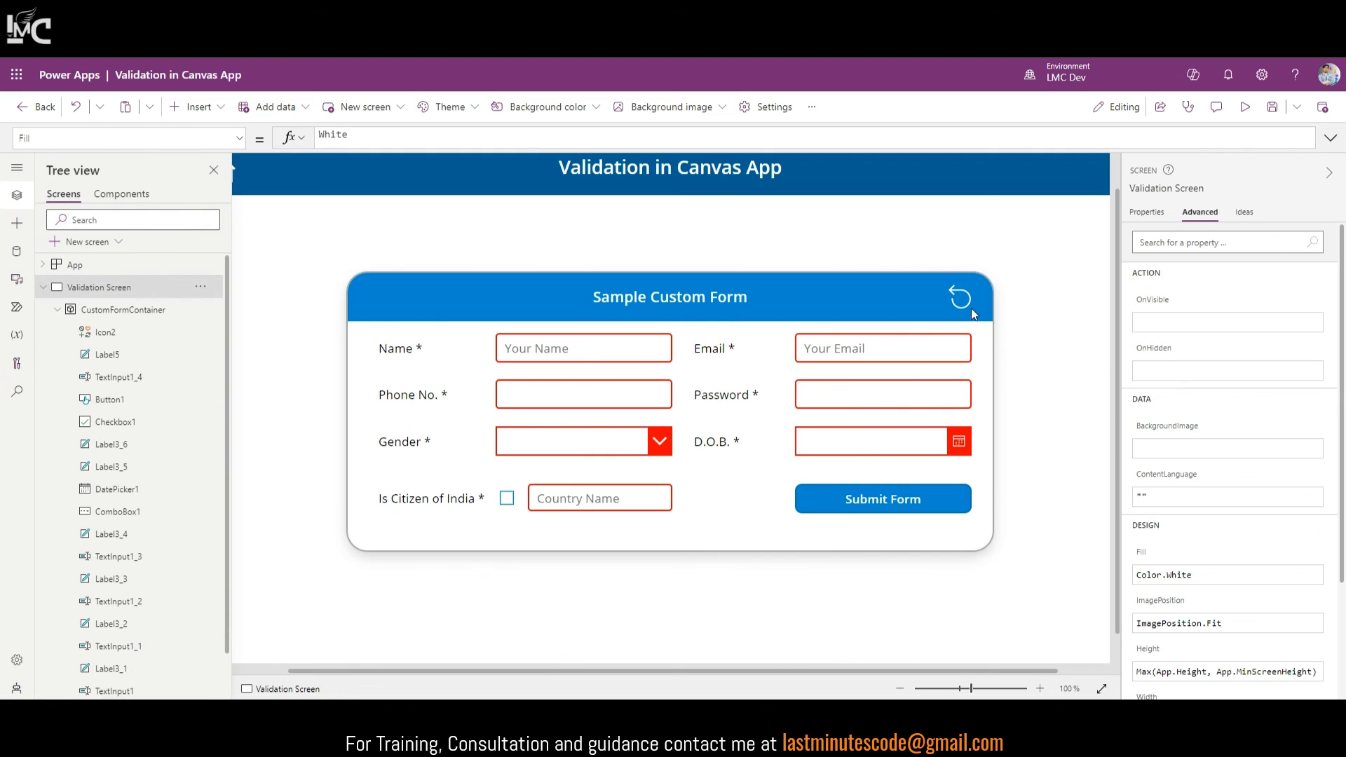
{"action": "left_click", "coordinate": [1148, 211]}
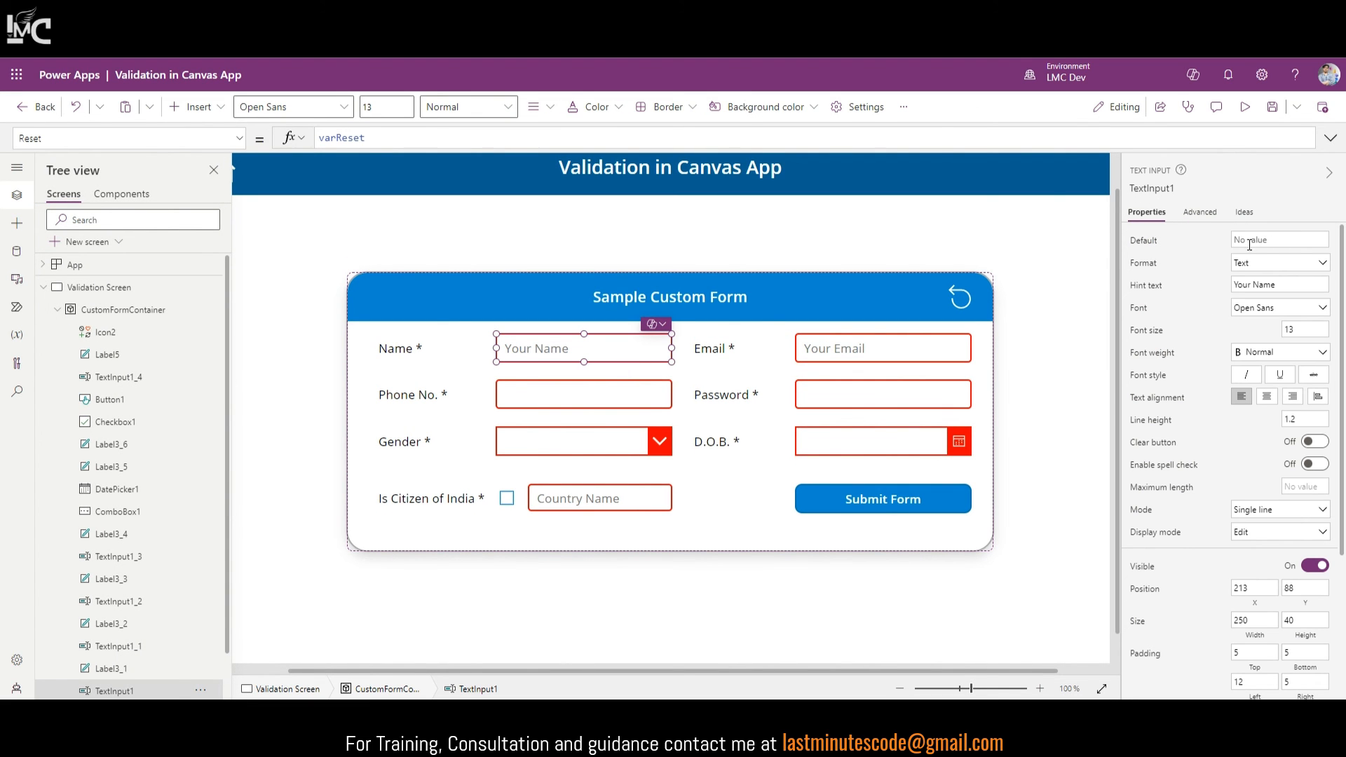
{"action": "left_click", "coordinate": [1262, 240]}
{"action": "left_click", "coordinate": [1240, 194]}
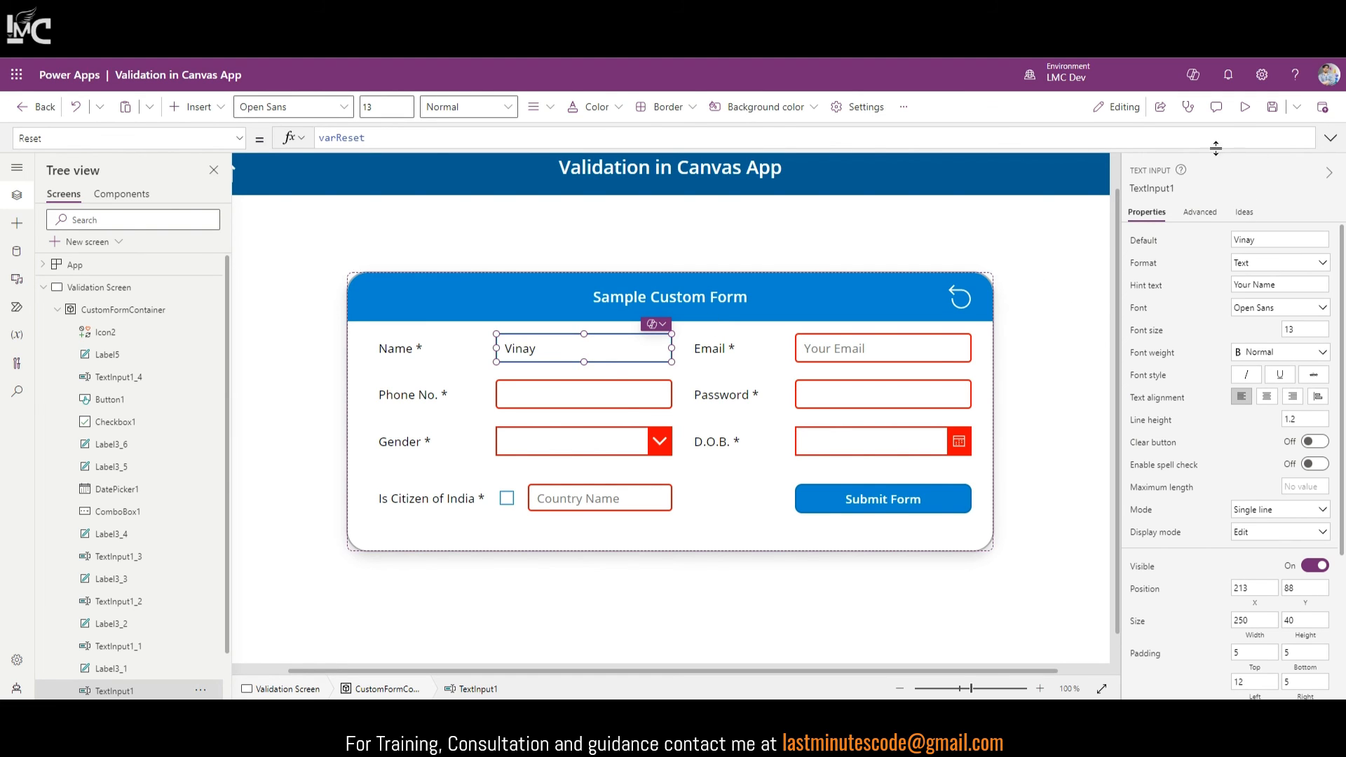
{"action": "left_click", "coordinate": [1245, 107]}
{"action": "left_click_drag", "start_coordinate": [580, 333], "coordinate": [483, 338]}
{"action": "type", "text": "A"}
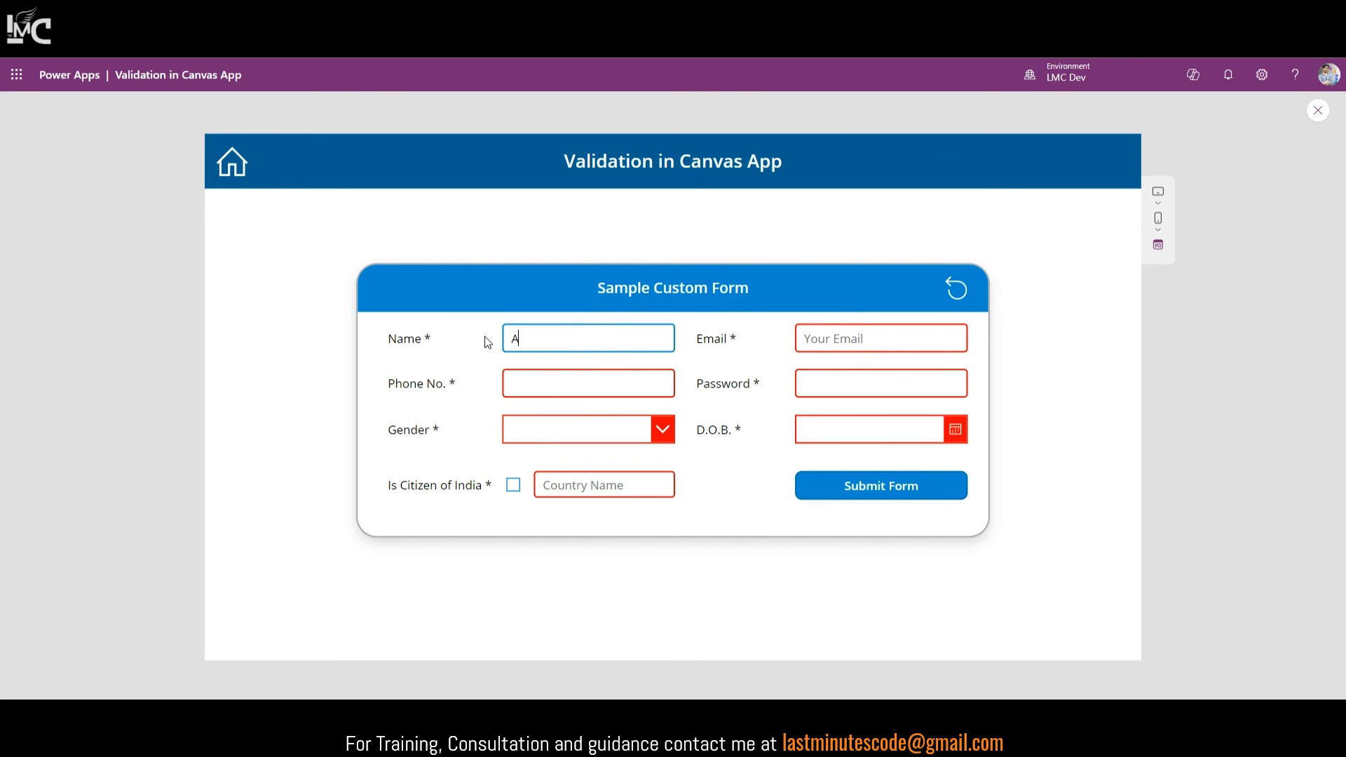
{"action": "type", "text": "jay"}
{"action": "left_click", "coordinate": [957, 298]}
{"action": "left_click", "coordinate": [1318, 111]}
{"action": "left_click", "coordinate": [596, 351]}
{"action": "left_click", "coordinate": [595, 350]}
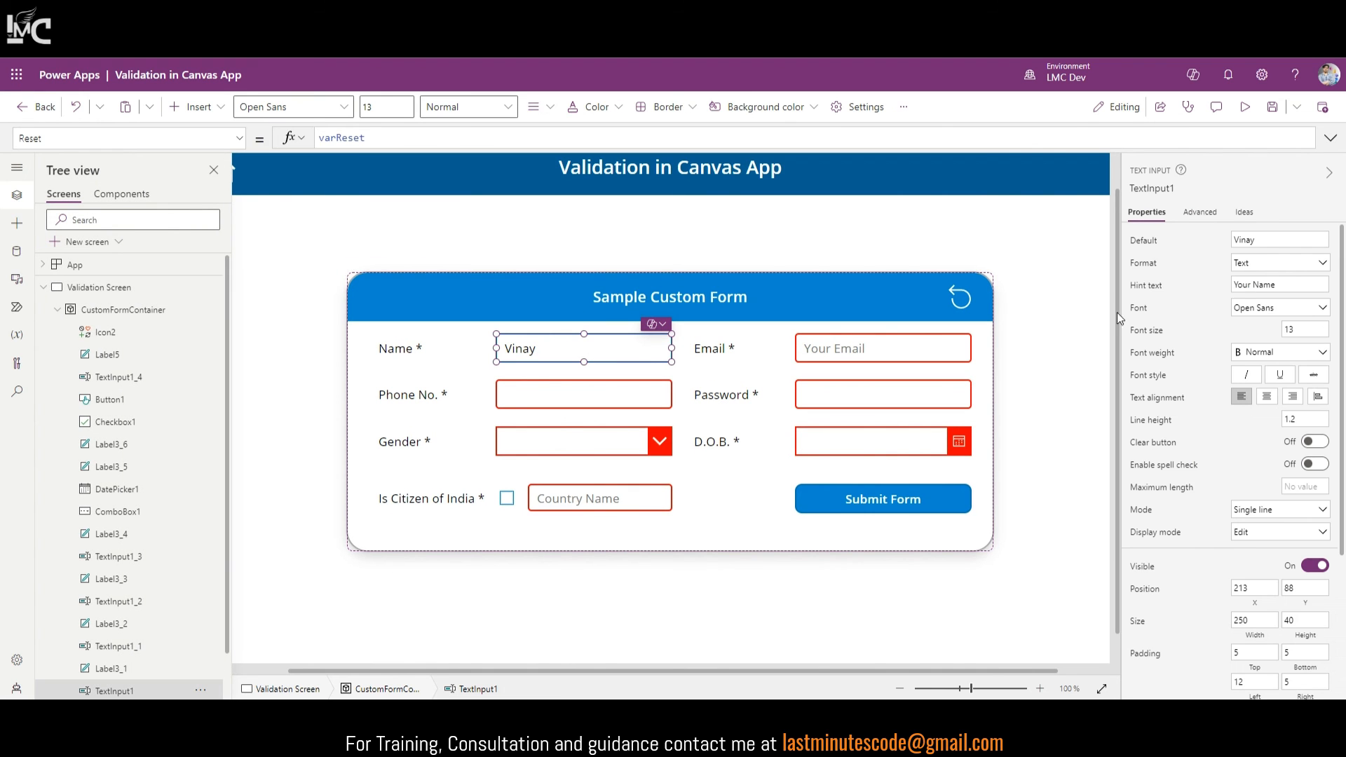
{"action": "left_click", "coordinate": [1265, 240]}
{"action": "key", "text": "BackSpace"}
{"action": "left_click", "coordinate": [1102, 689]}
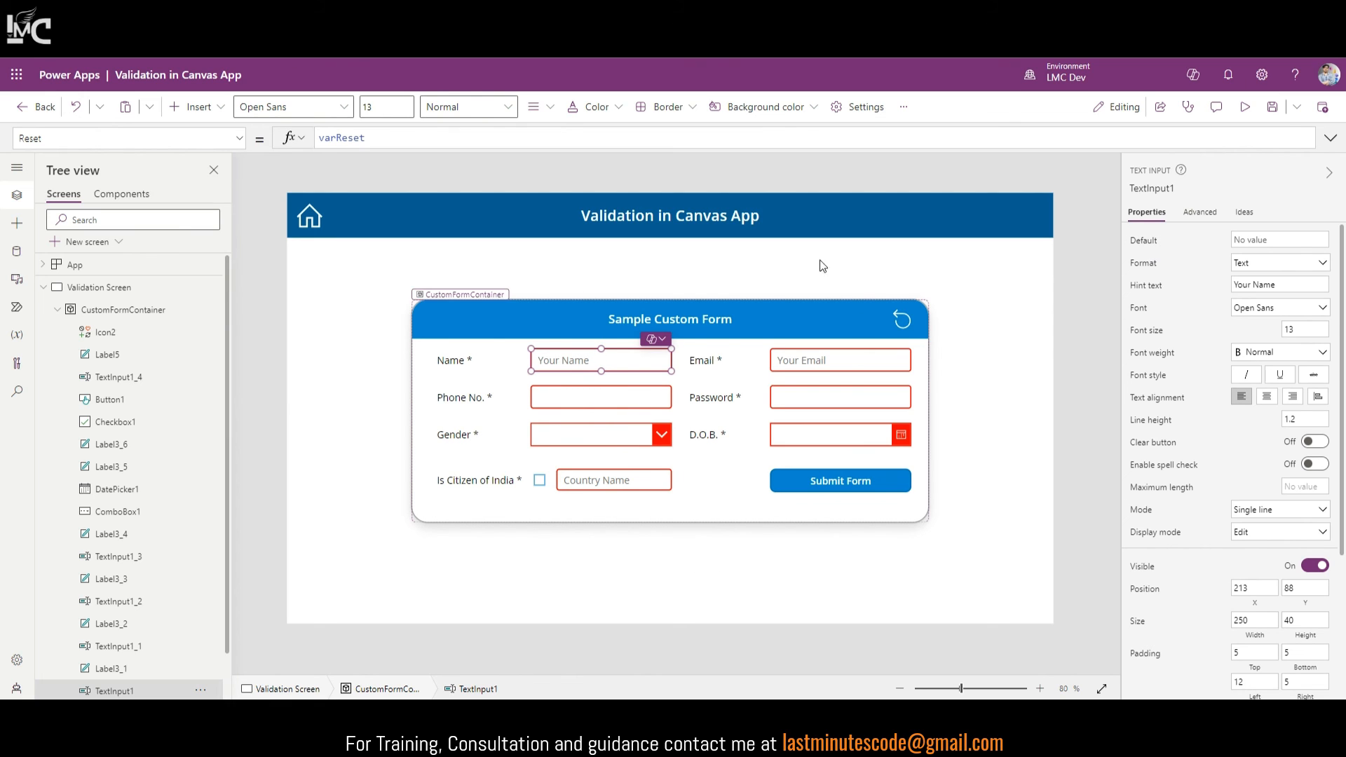
Step: Toggle the Is Citizen of India checkbox on and off to test it
{"action": "left_click", "coordinate": [540, 483], "text": "alt"}
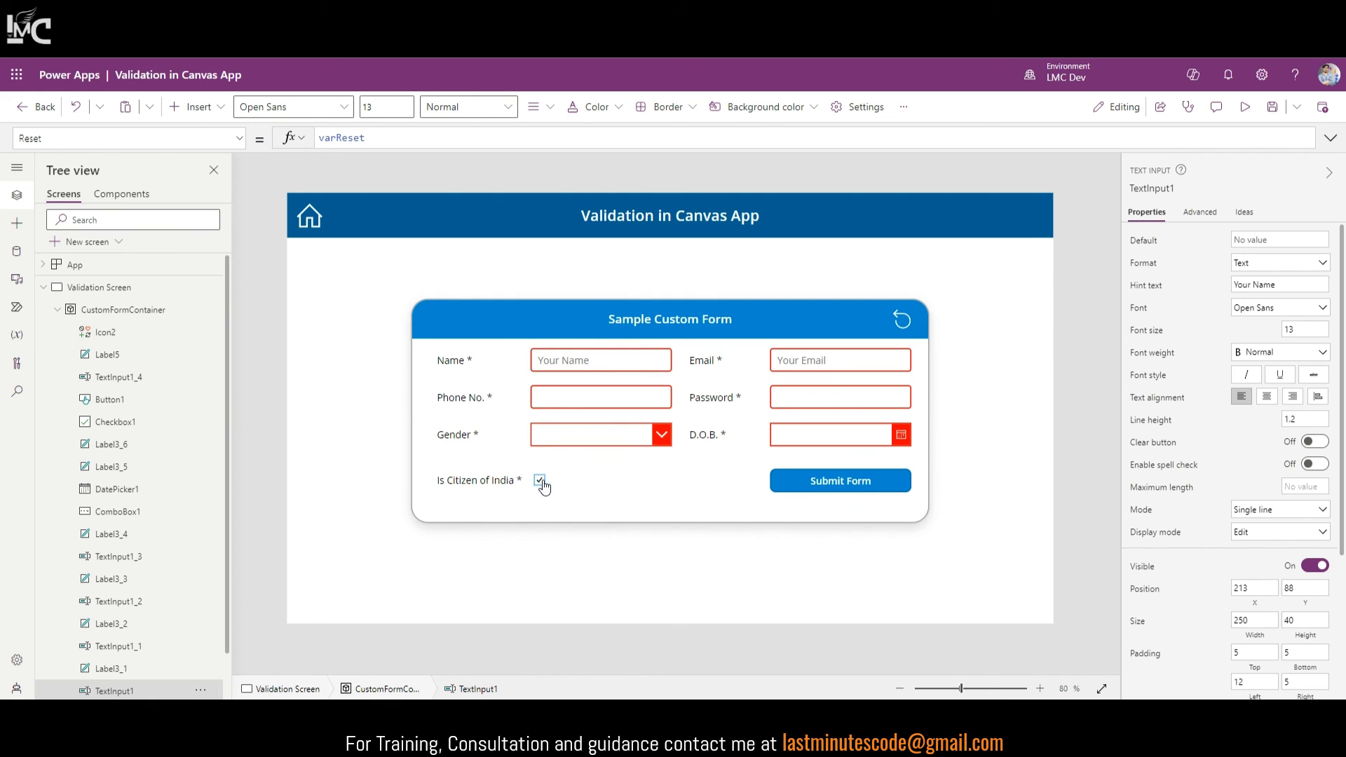
{"action": "left_click", "coordinate": [540, 482], "text": "alt"}
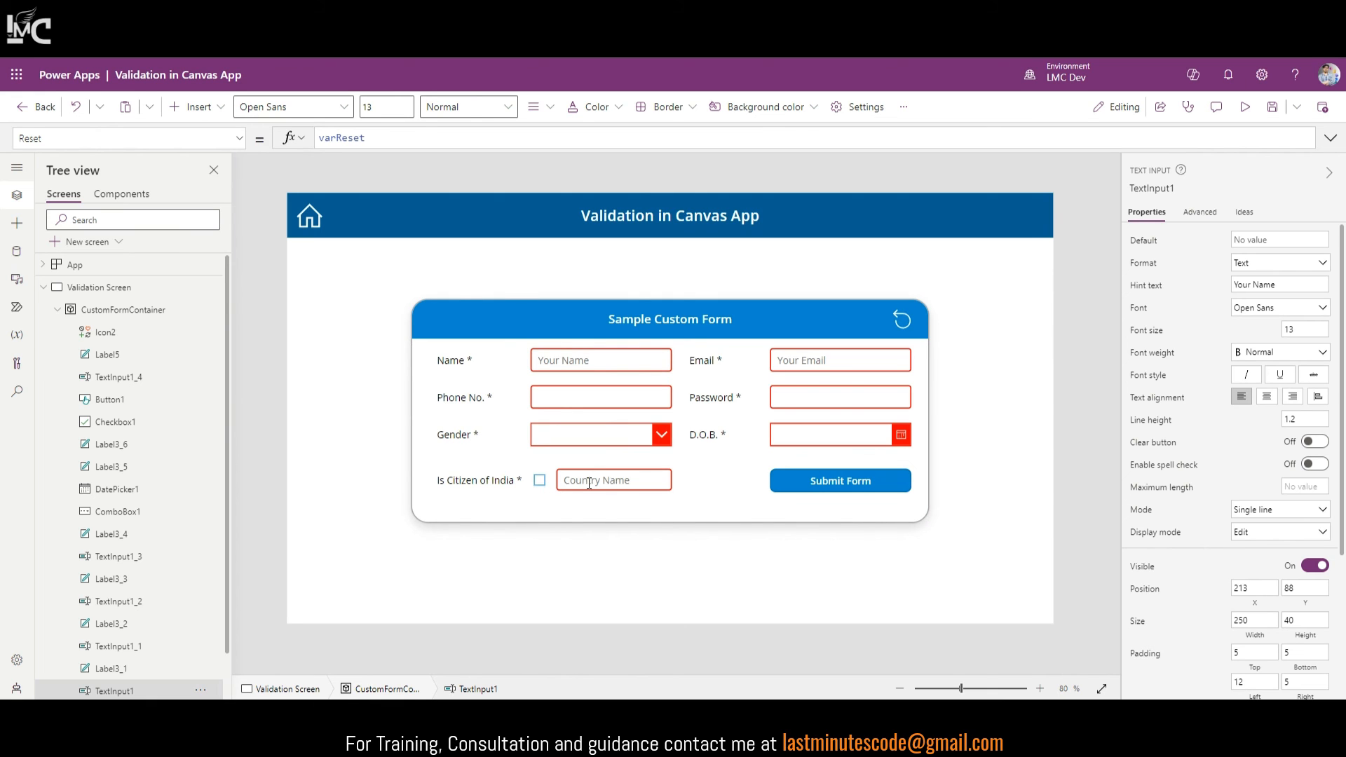
{"action": "left_click", "coordinate": [540, 482]}
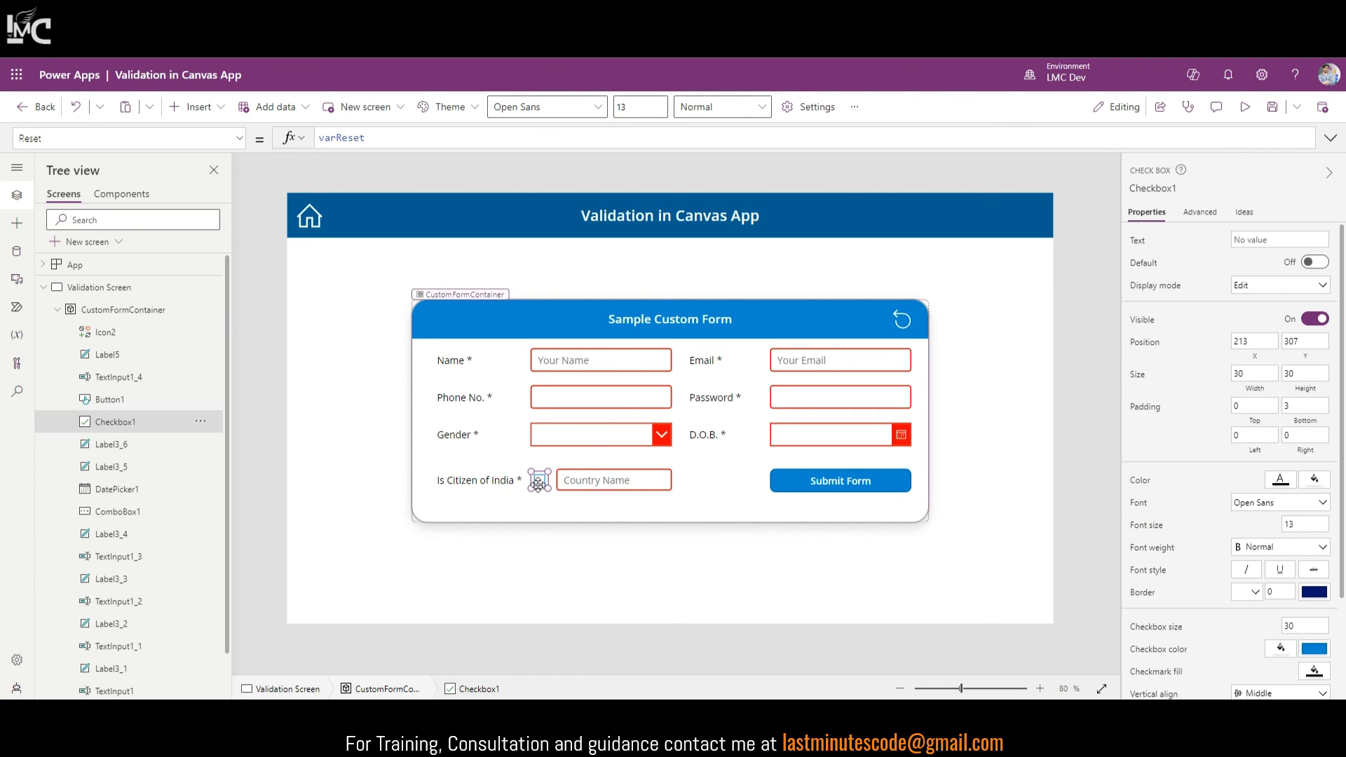
{"action": "key", "text": "alt"}
Step: Show Country Name's Visible formula !Checkbox1.Value and toggle the checkbox to hide and reveal it
{"action": "left_click", "coordinate": [615, 480]}
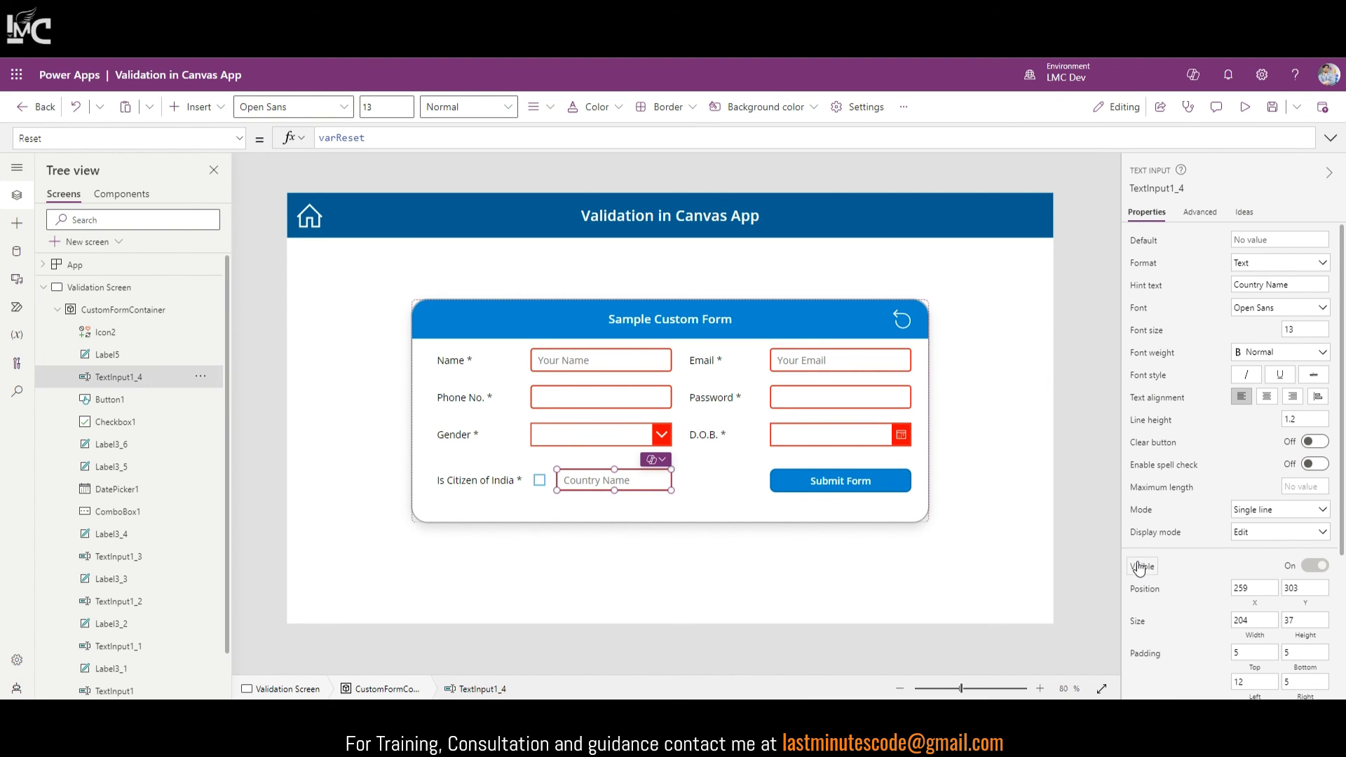
{"action": "left_click", "coordinate": [1141, 566]}
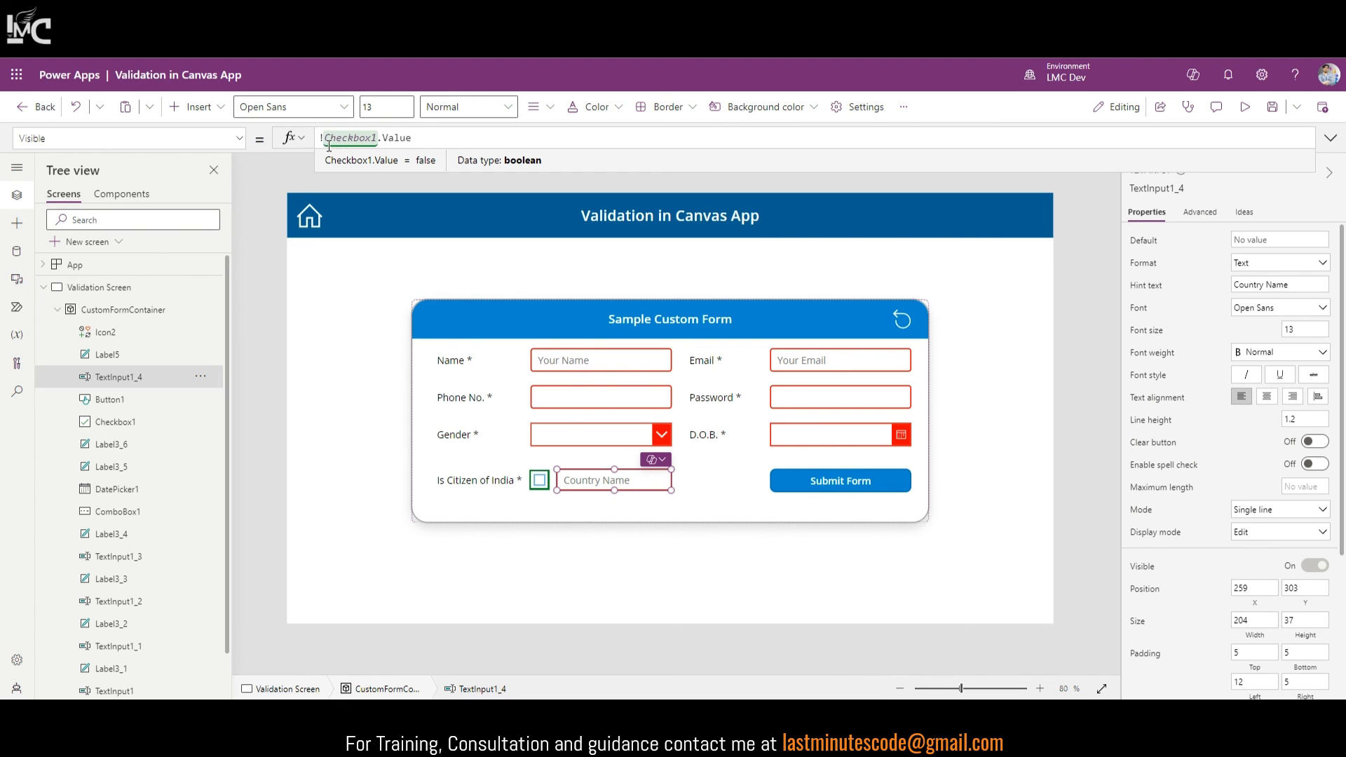
{"action": "left_click_drag", "start_coordinate": [324, 142], "coordinate": [313, 141]}
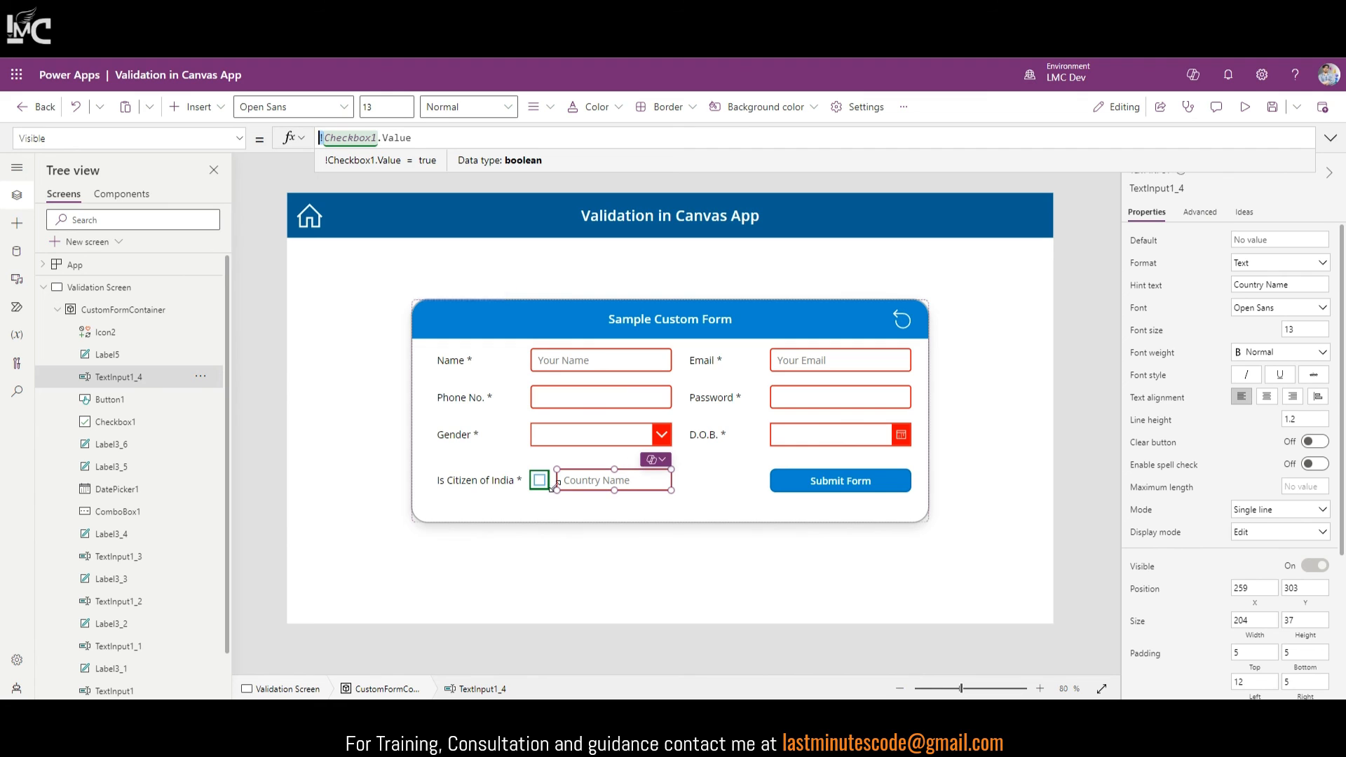
{"action": "left_click", "coordinate": [537, 483], "text": "alt"}
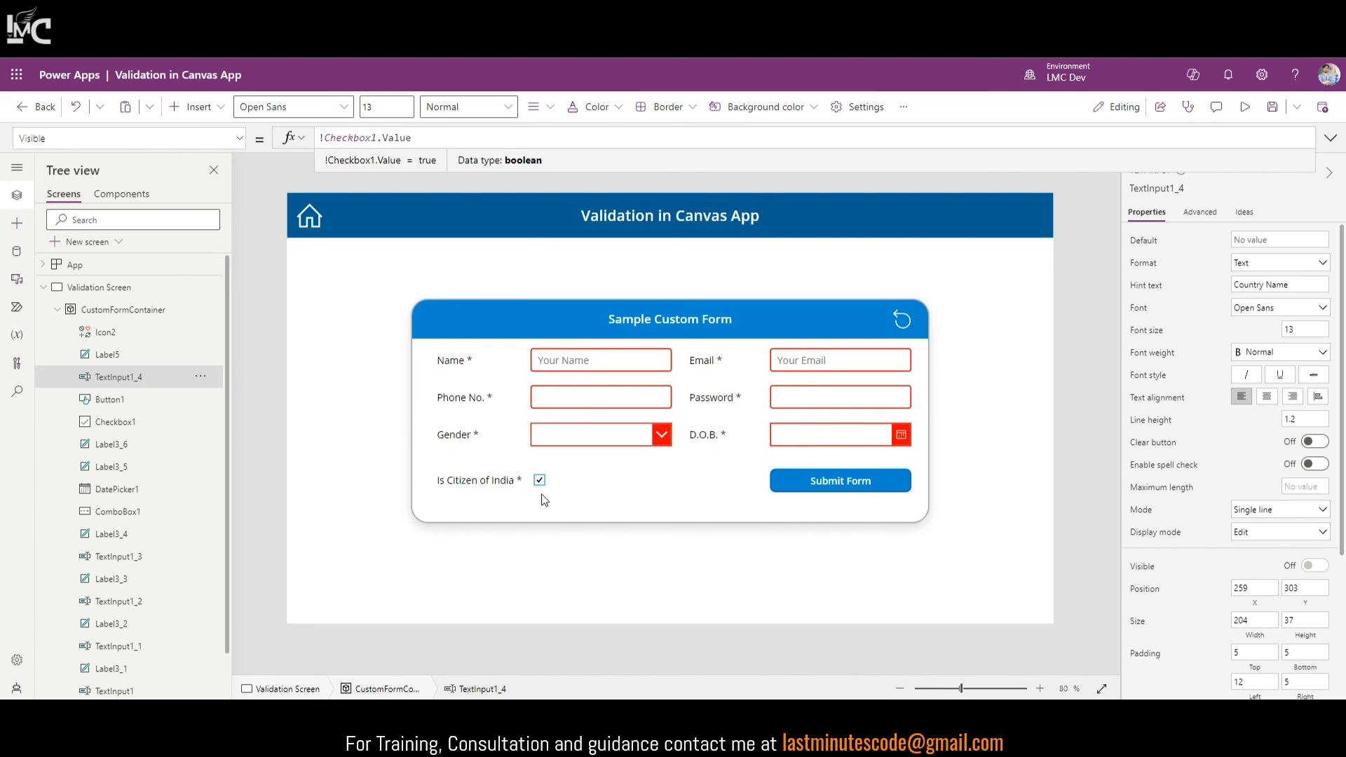
{"action": "left_click", "coordinate": [539, 485], "text": "alt"}
{"action": "left_click", "coordinate": [539, 483], "text": "alt"}
{"action": "left_click", "coordinate": [540, 480]}
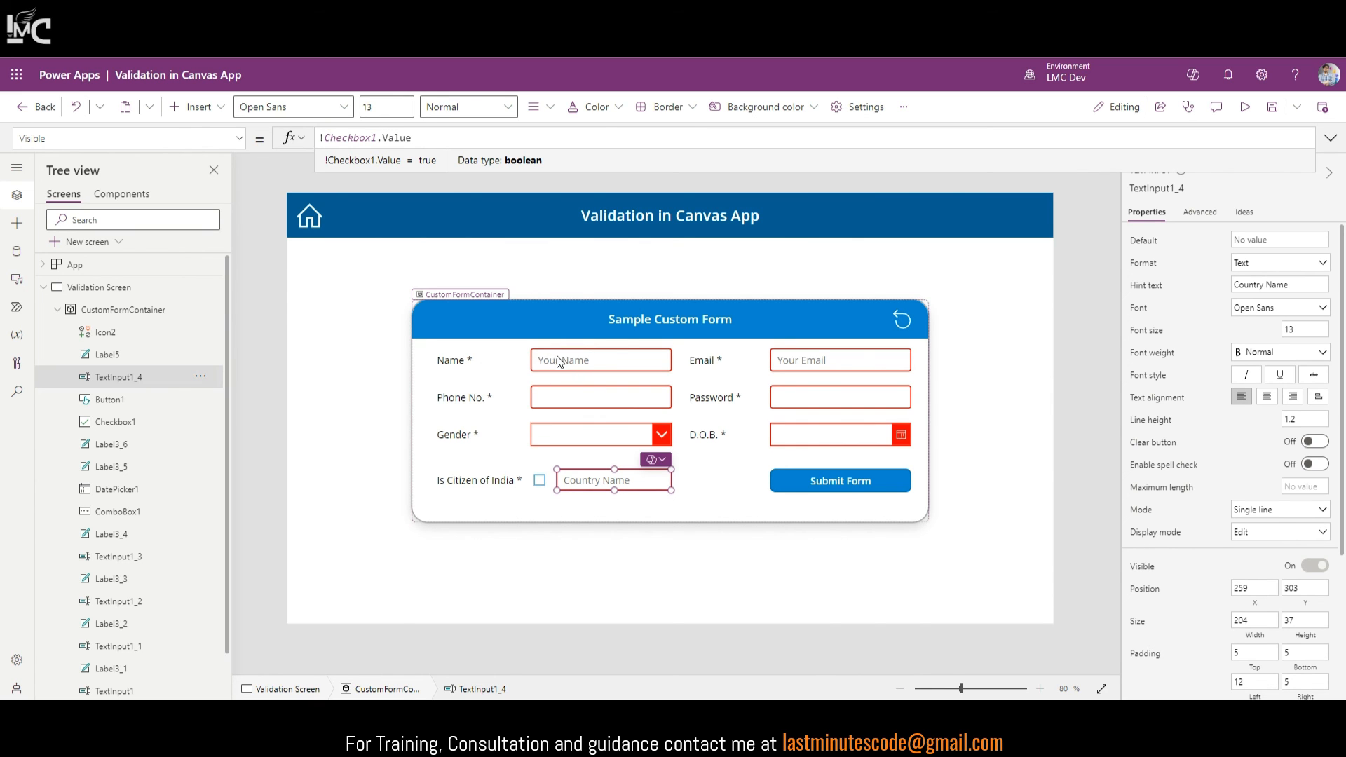
Step: Preview the app, type 'fgdf' in the Name field, then close preview
{"action": "left_click", "coordinate": [1245, 107]}
{"action": "left_click", "coordinate": [664, 335]}
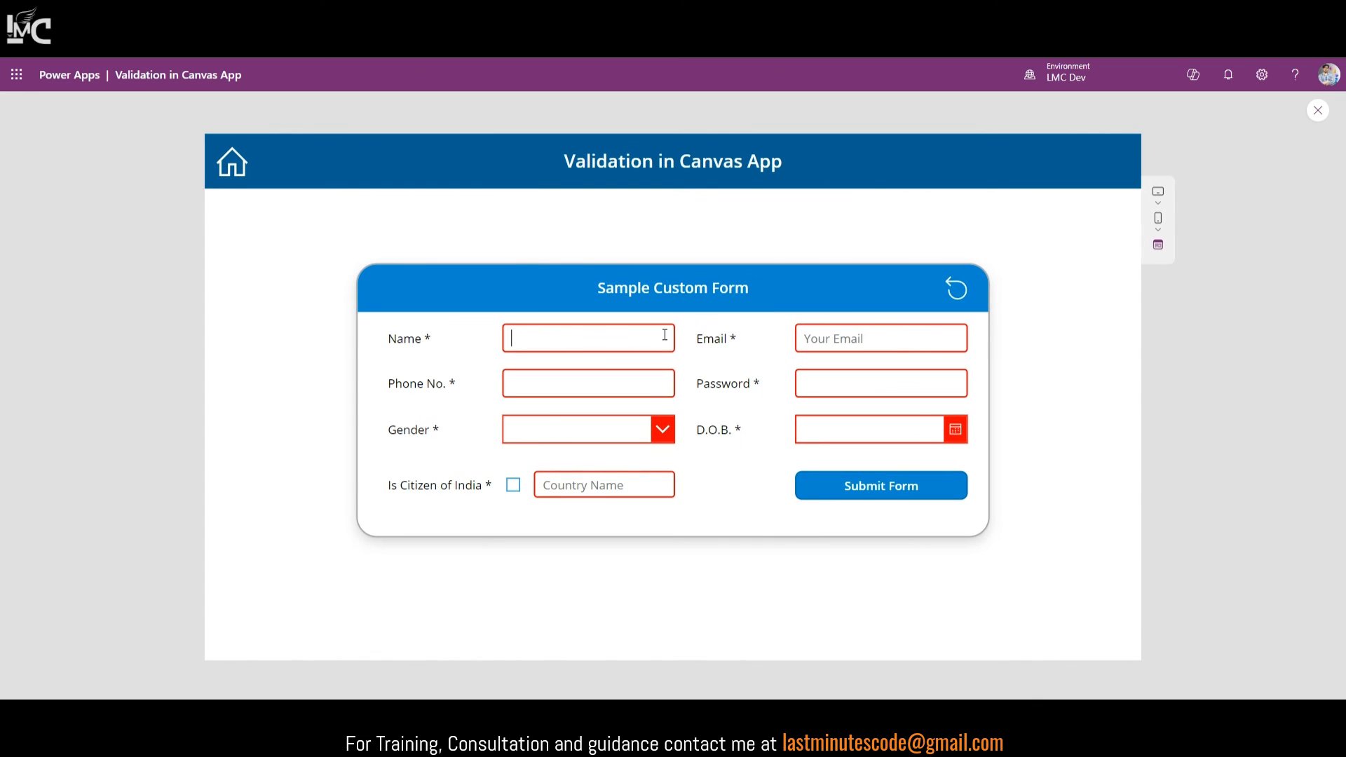
{"action": "type", "text": "fgdfg"}
{"action": "left_click", "coordinate": [1318, 110]}
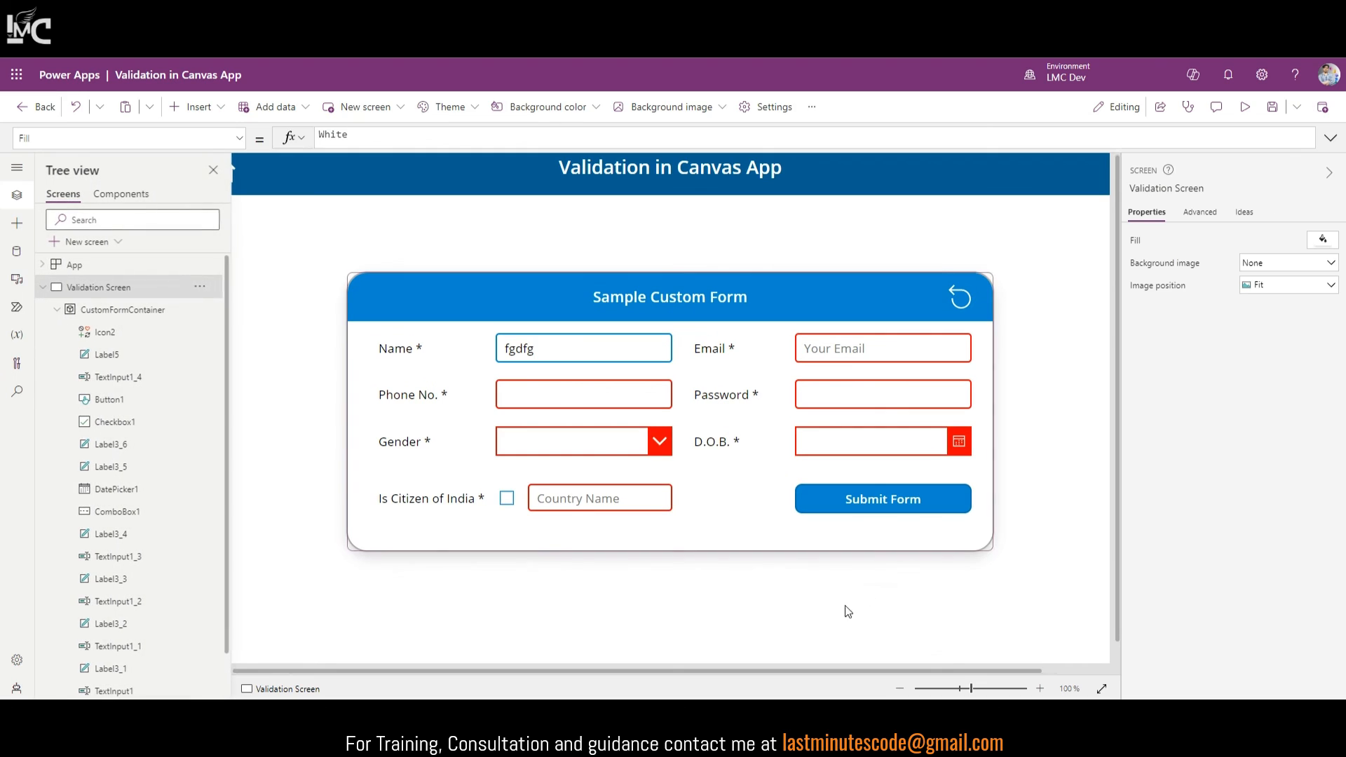
Step: Select the Submit Form button, fit the screen, and show its advanced properties
{"action": "left_click", "coordinate": [888, 503]}
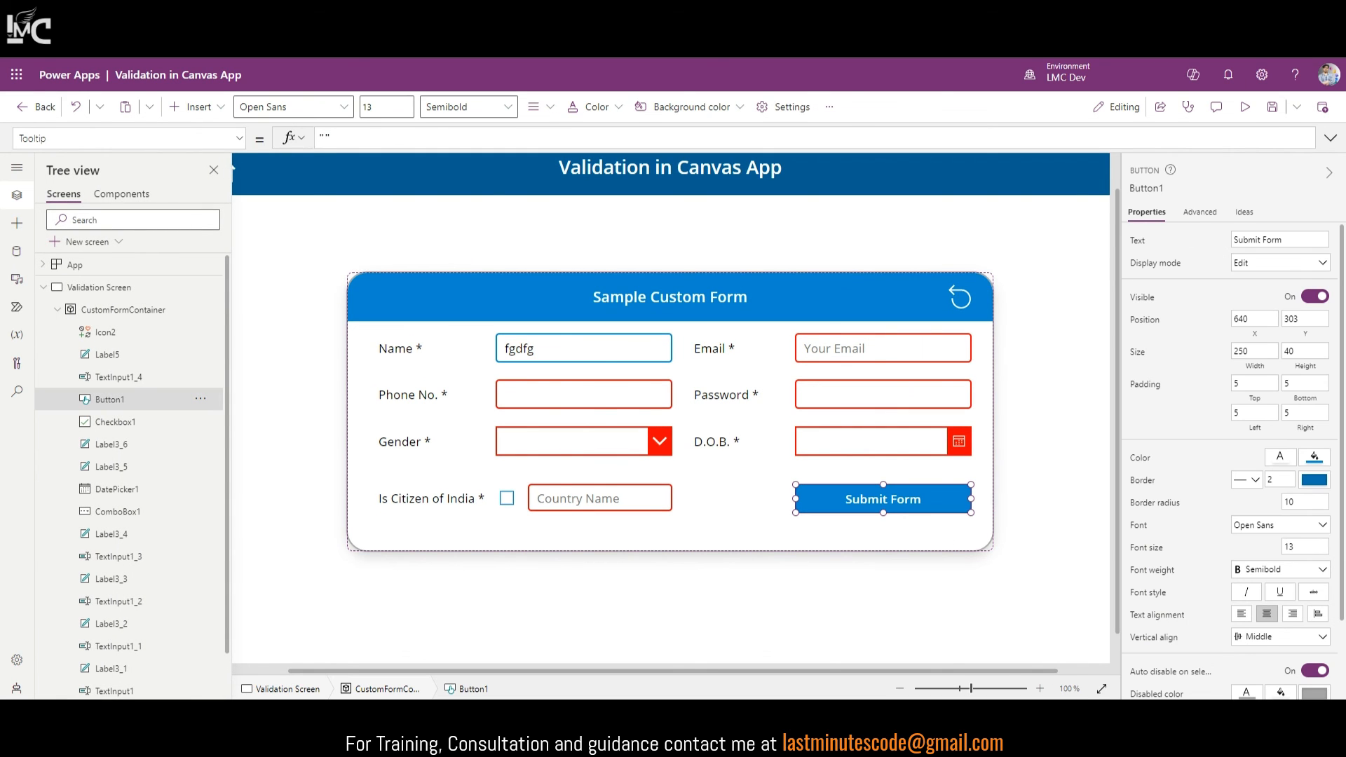
{"action": "left_click", "coordinate": [1101, 688]}
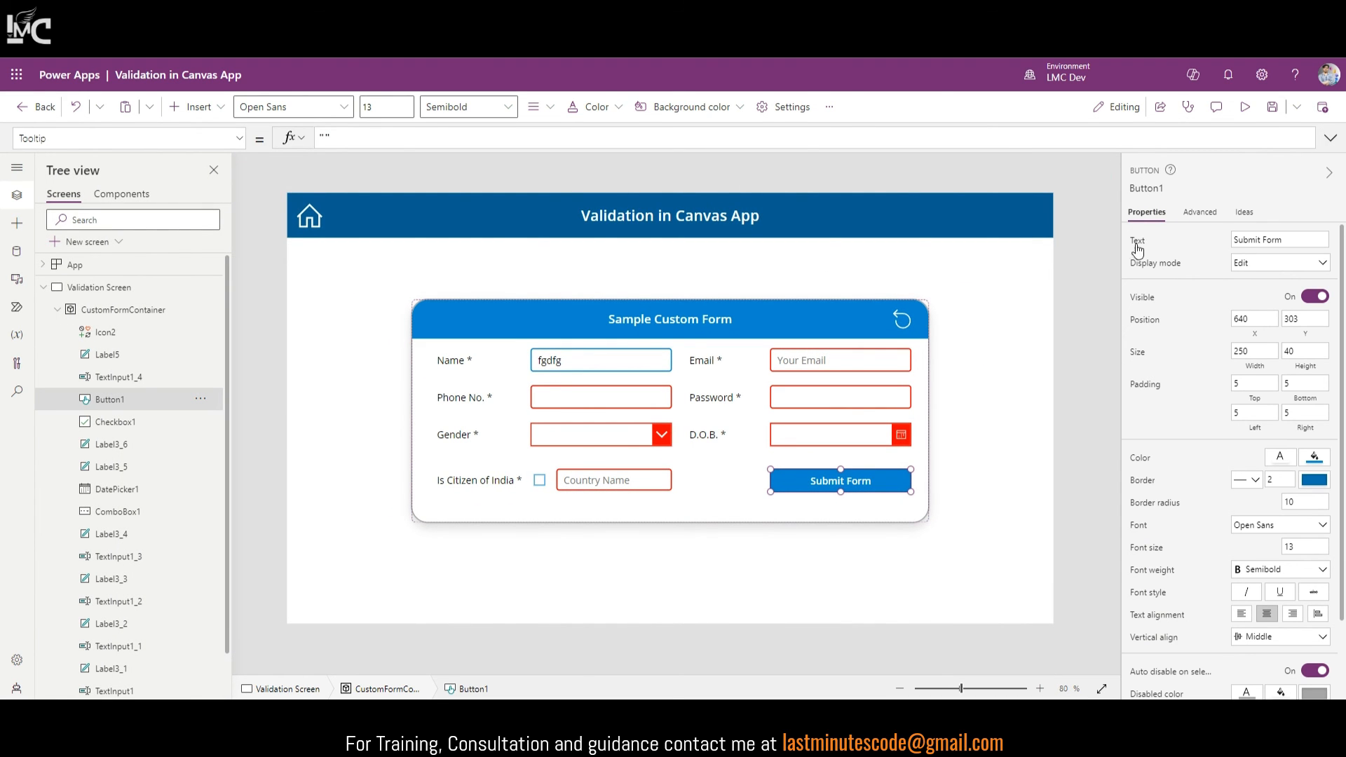
{"action": "left_click", "coordinate": [1200, 212]}
Step: Highlight the If validation condition in the Submit Form button's expanded OnSelect code
{"action": "left_click", "coordinate": [1151, 300]}
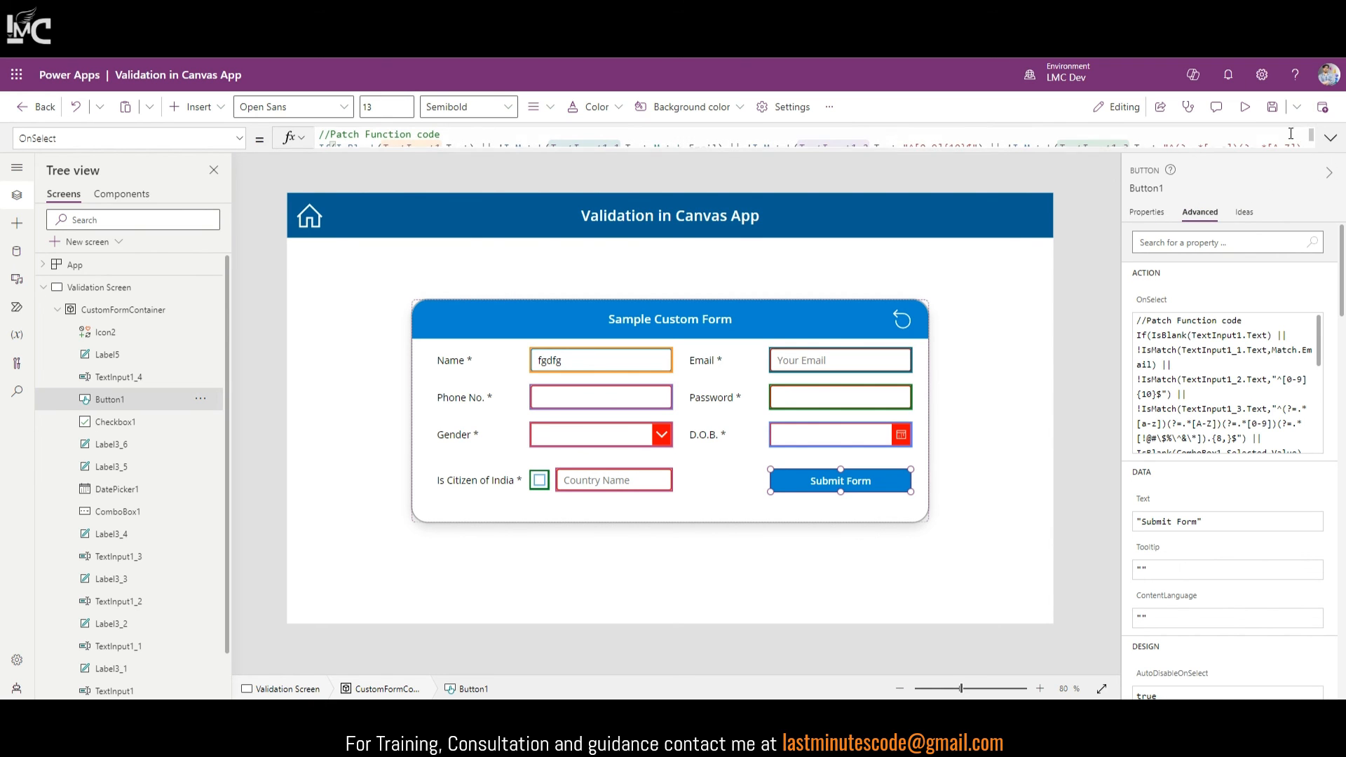
{"action": "left_click", "coordinate": [1331, 138]}
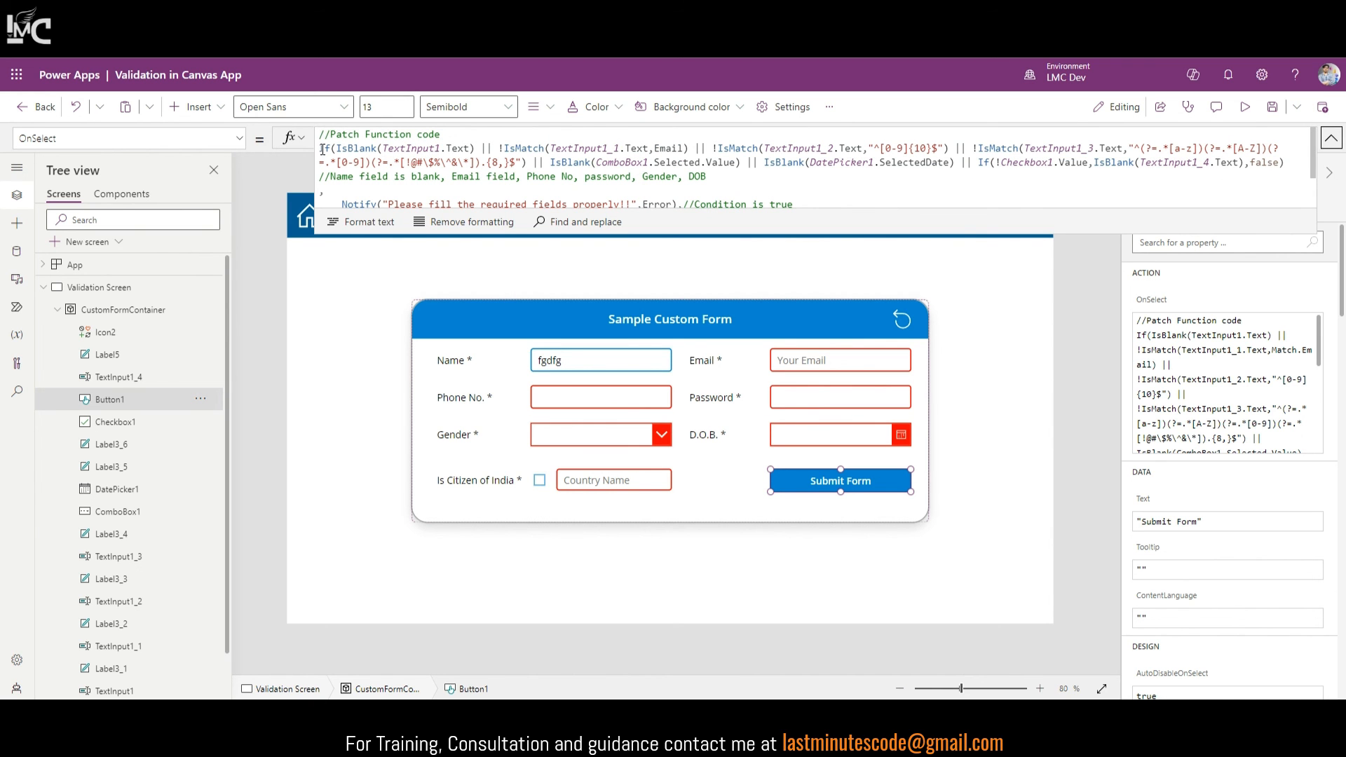
{"action": "left_click_drag", "start_coordinate": [323, 149], "coordinate": [366, 186]}
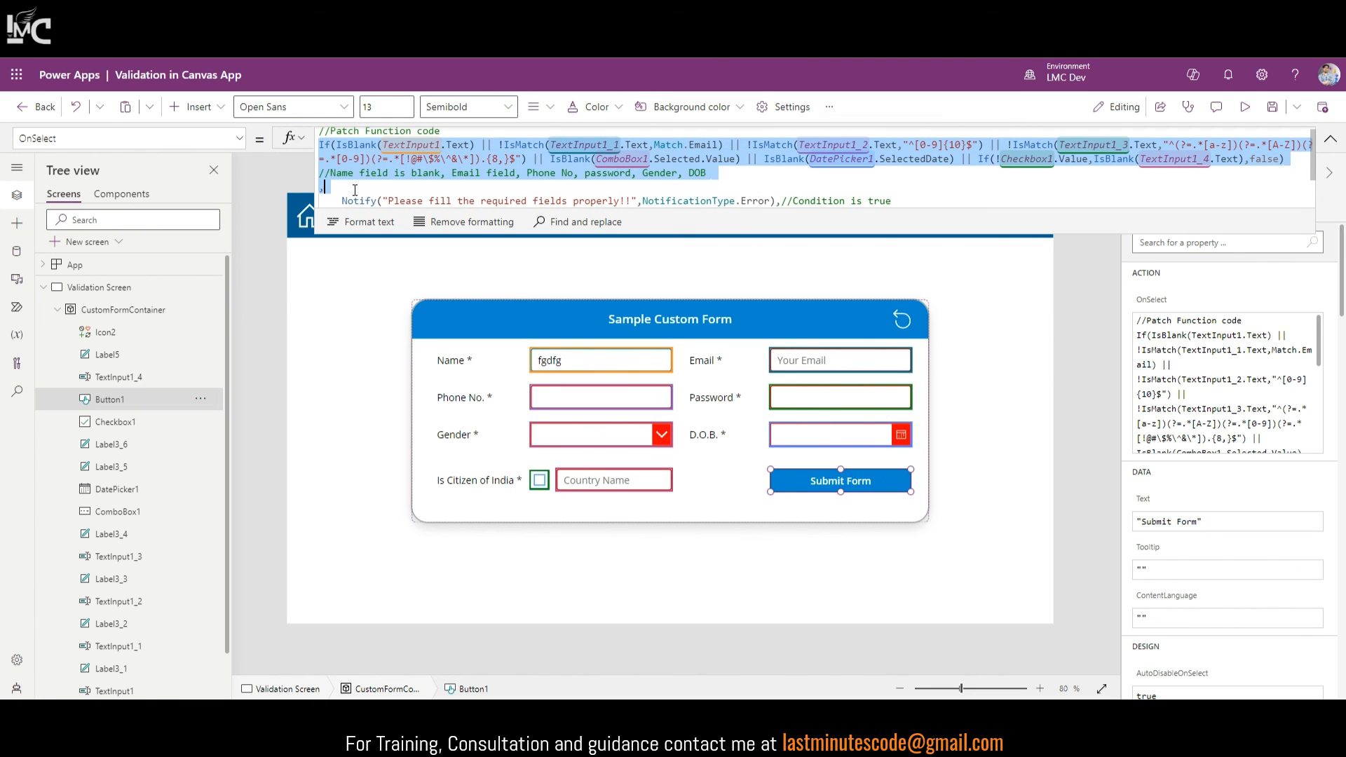
{"action": "left_click", "coordinate": [1334, 140]}
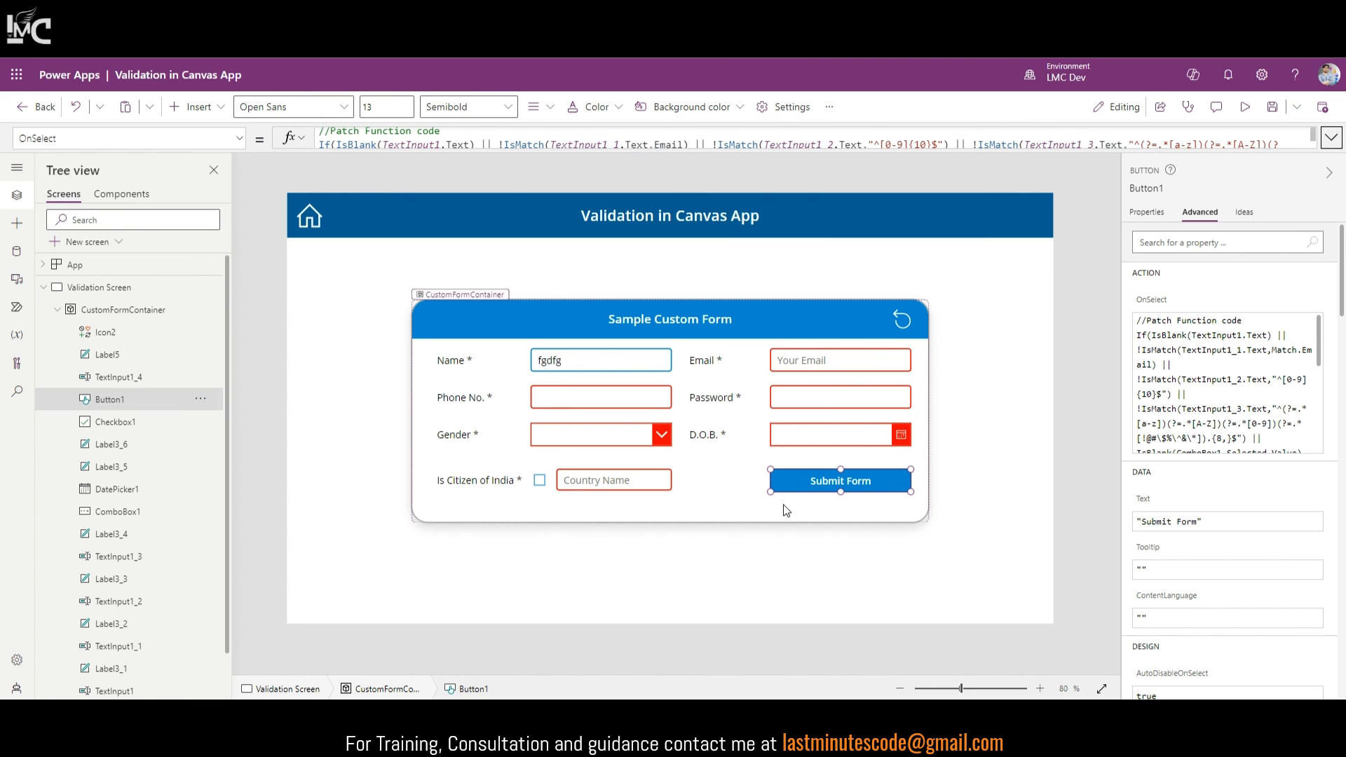
{"action": "left_click", "coordinate": [1148, 212]}
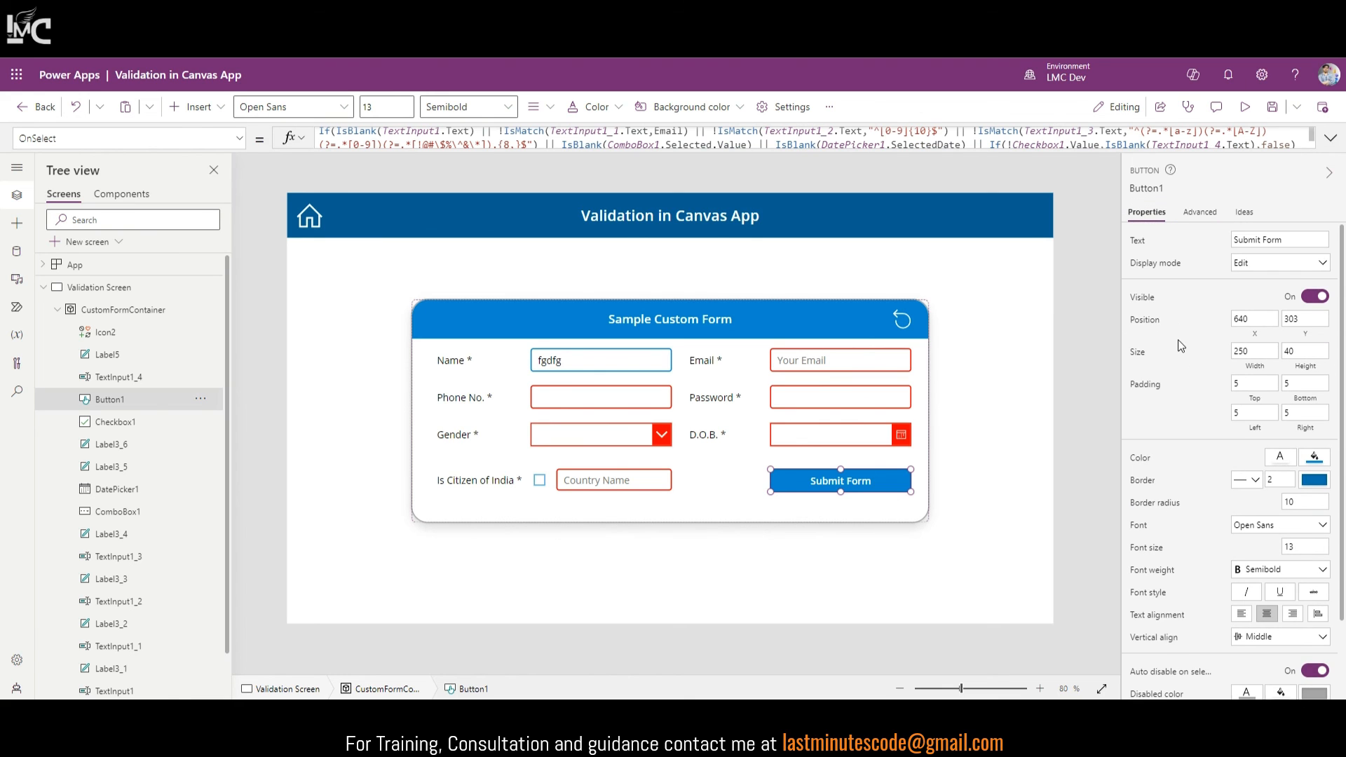
Step: Make Button1's DisplayMode If return DisplayMode.Disabled when validation fails and DisplayMode.Edit otherwise
{"action": "left_click", "coordinate": [1149, 268]}
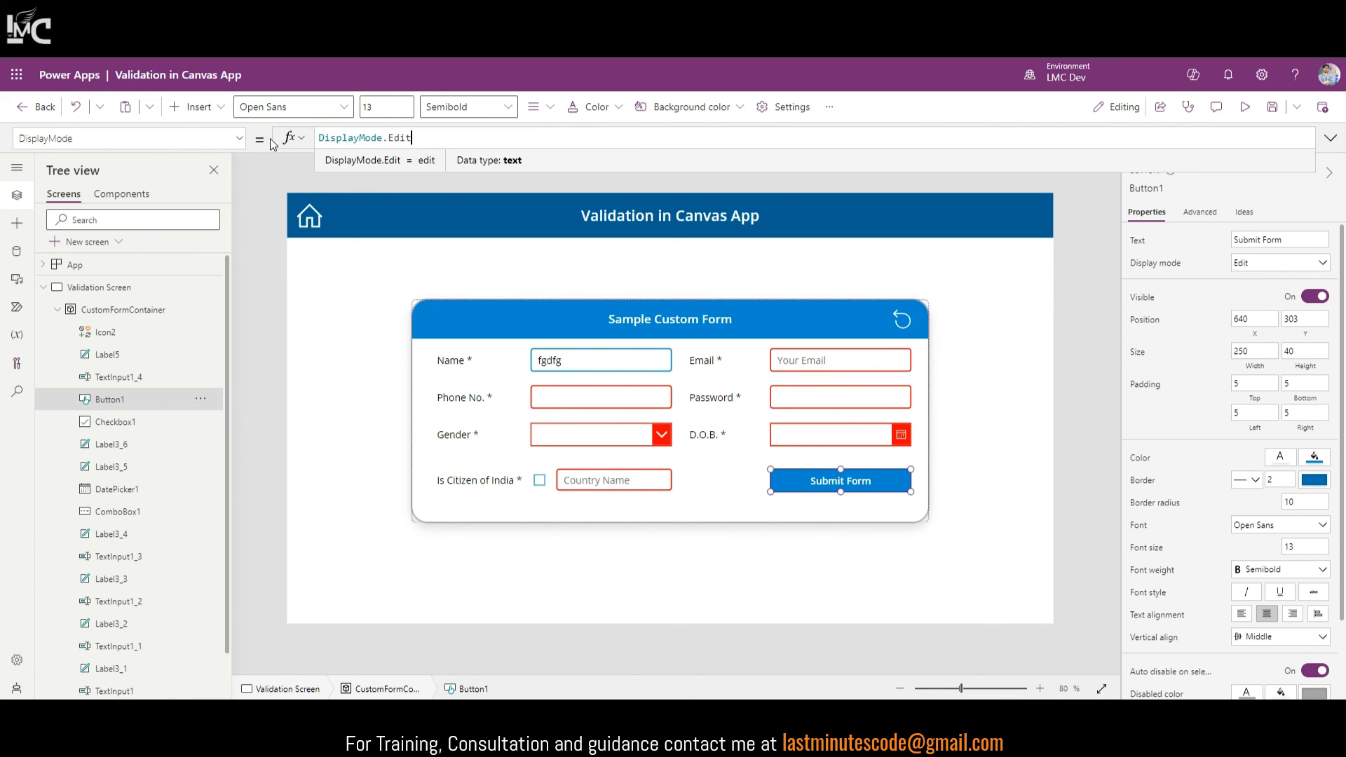
{"action": "left_click", "coordinate": [324, 138]}
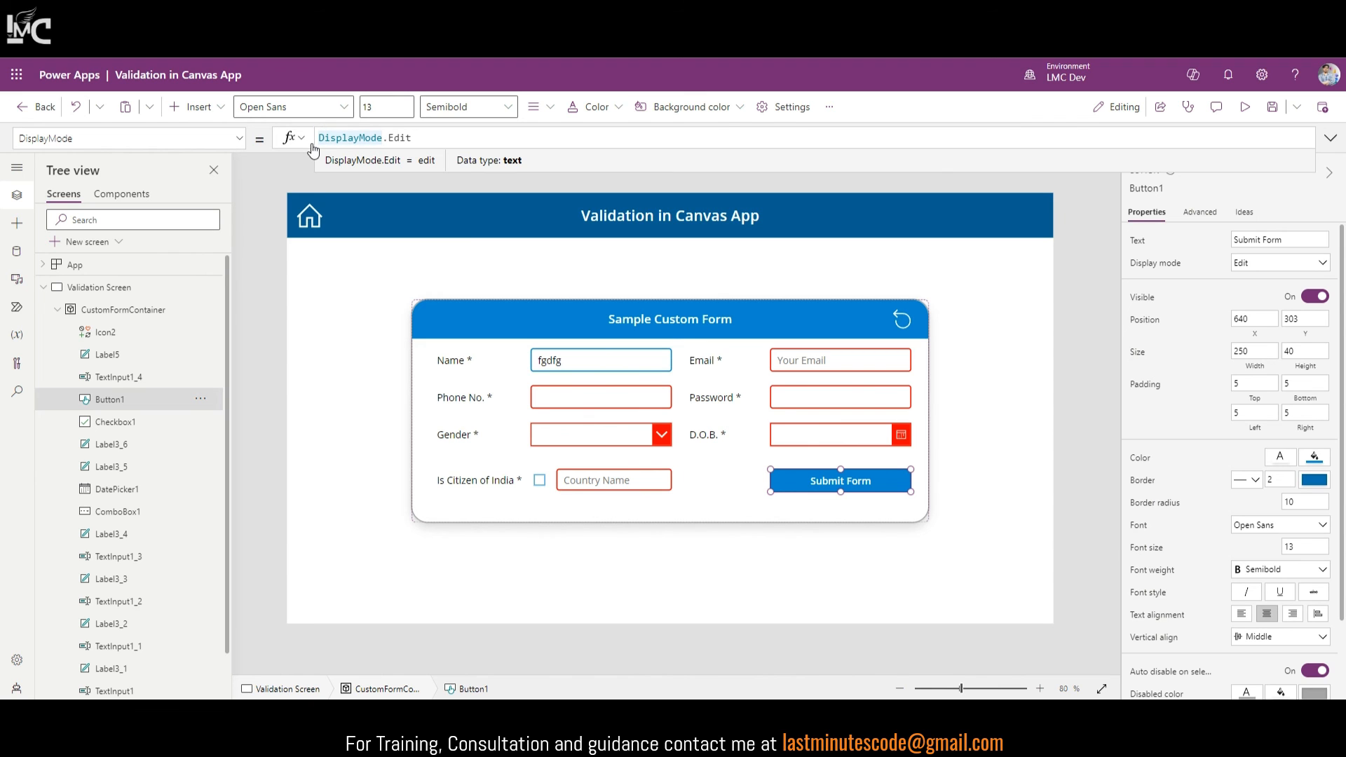
{"action": "key", "text": "Left"}
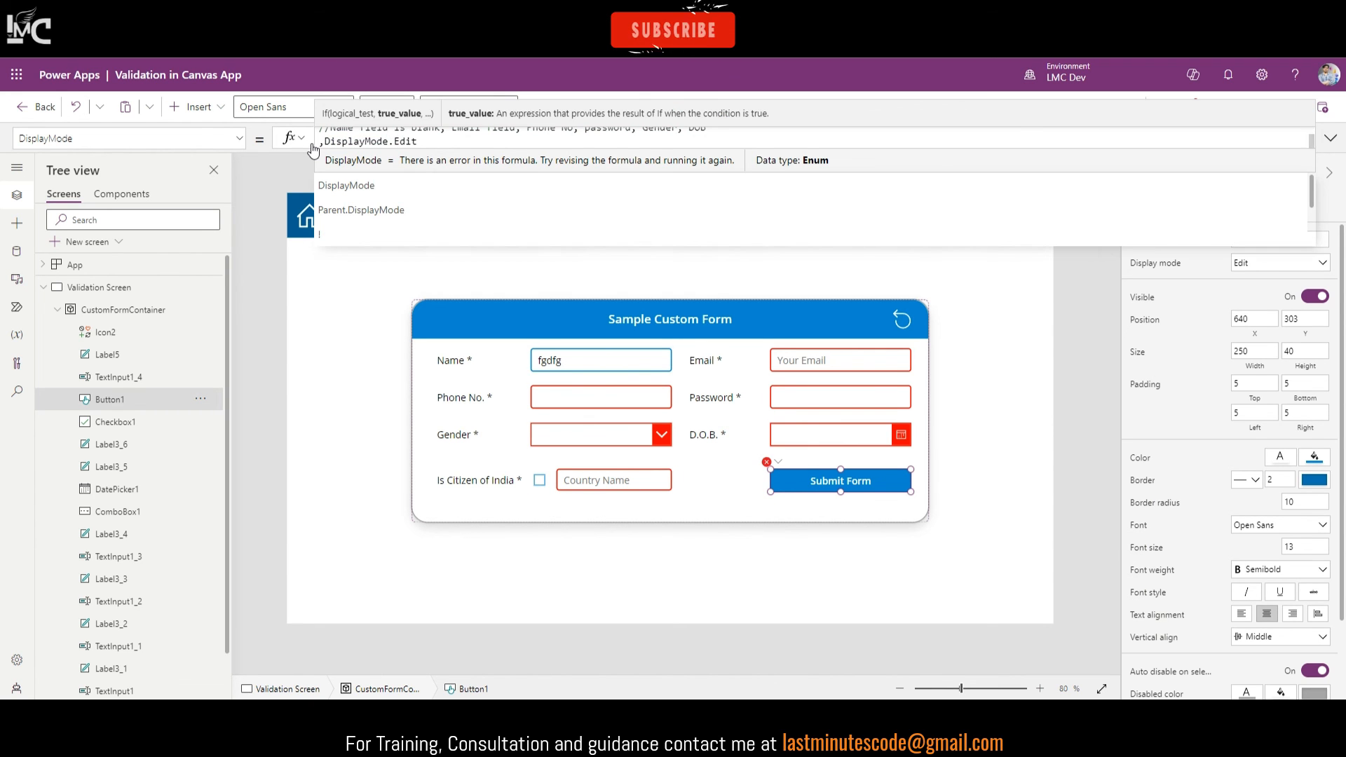
{"action": "left_click", "coordinate": [1331, 138]}
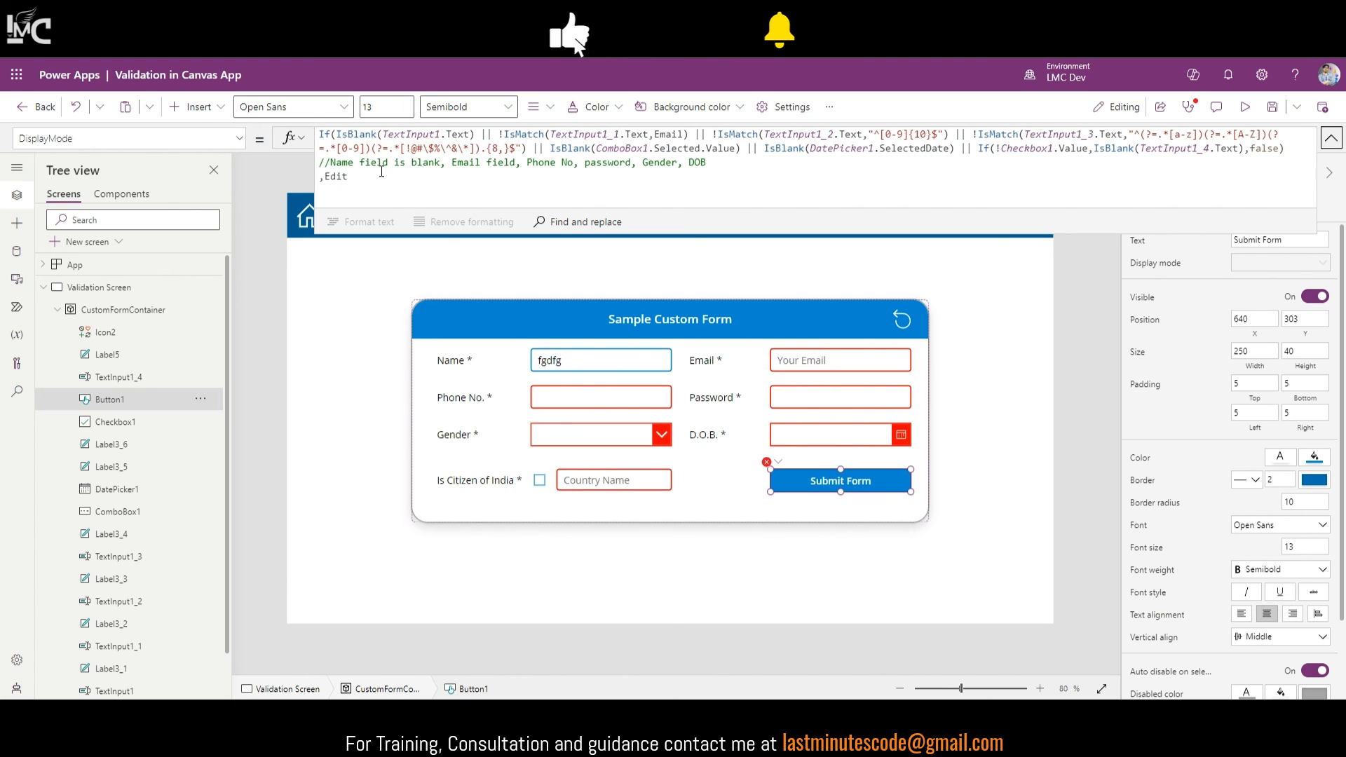
{"action": "left_click_drag", "start_coordinate": [320, 134], "coordinate": [1286, 149]}
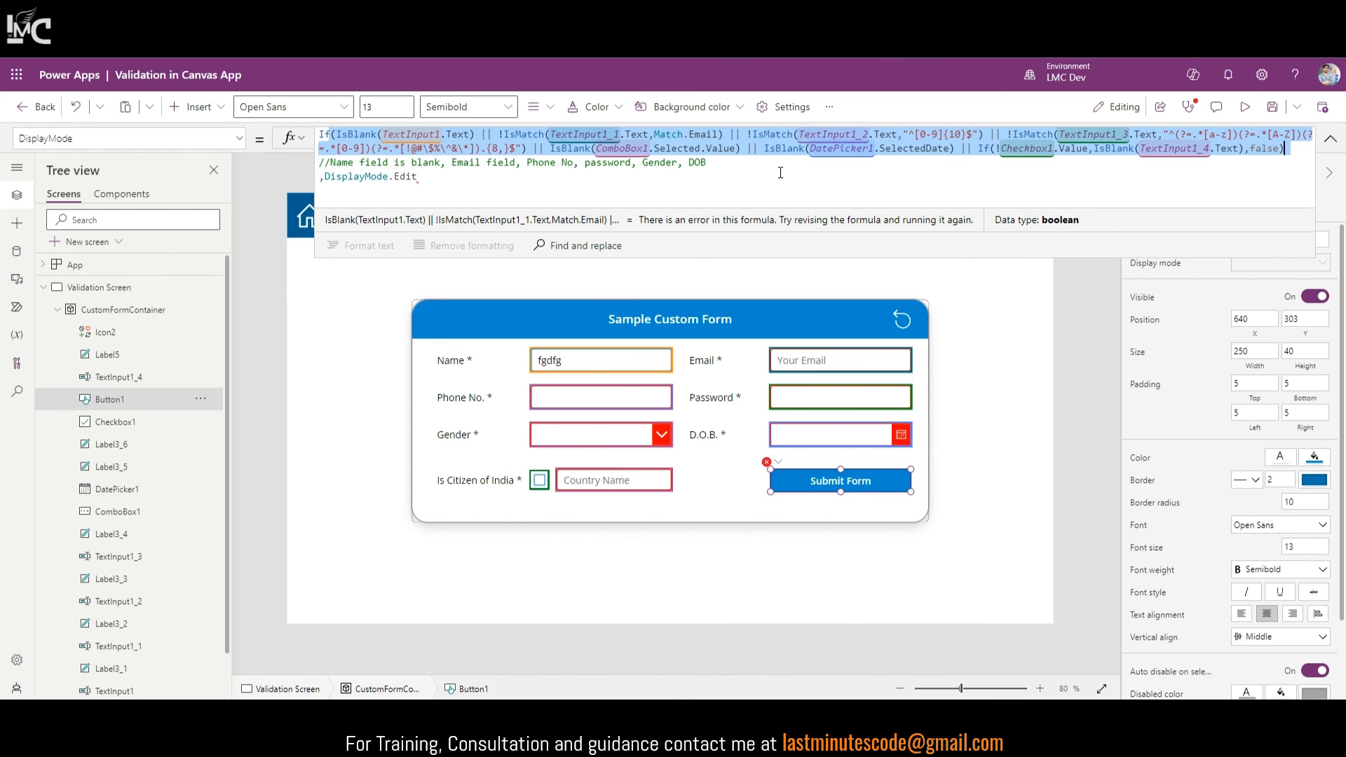
{"action": "double_click", "coordinate": [400, 176]}
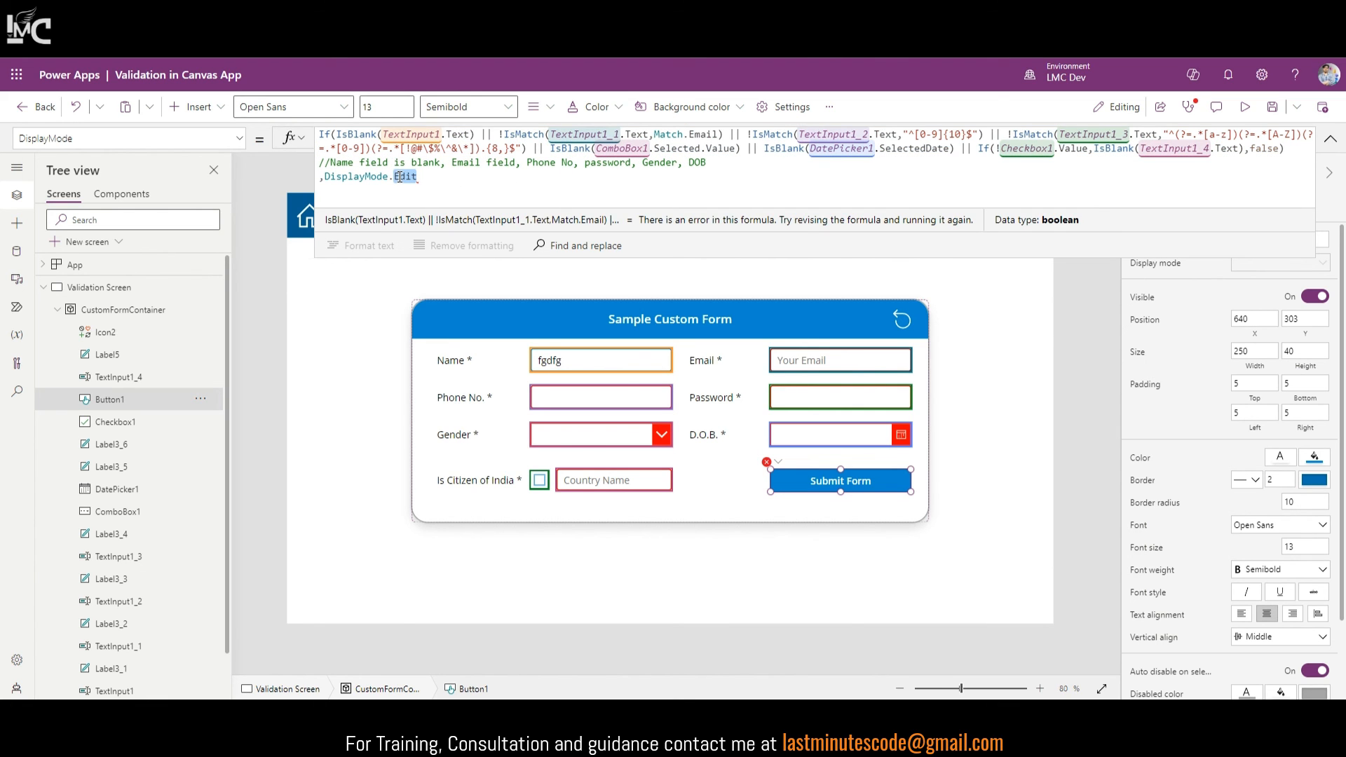
{"action": "type", "text": "Disabled"}
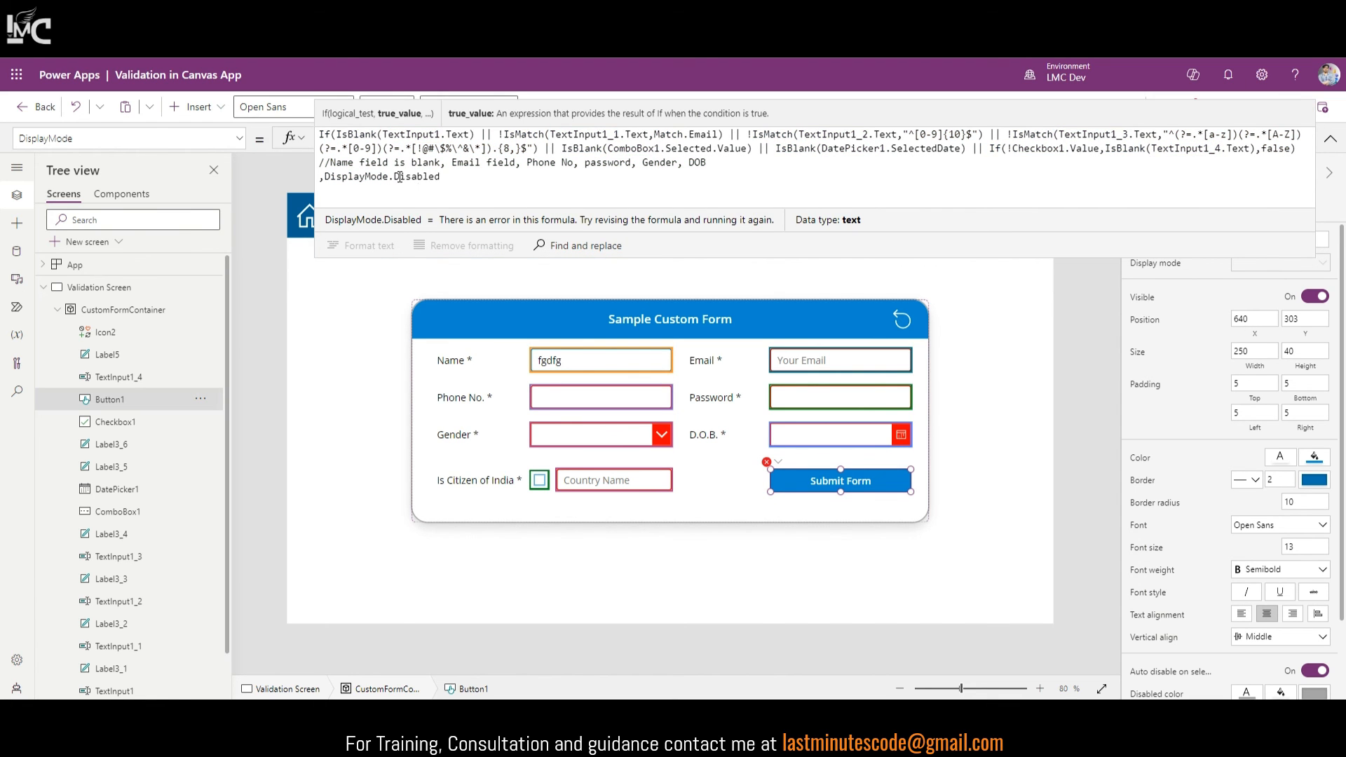
{"action": "type", "text": ","}
{"action": "key", "text": "shift+Return"}
{"action": "type", "text": "DisplayMo"}
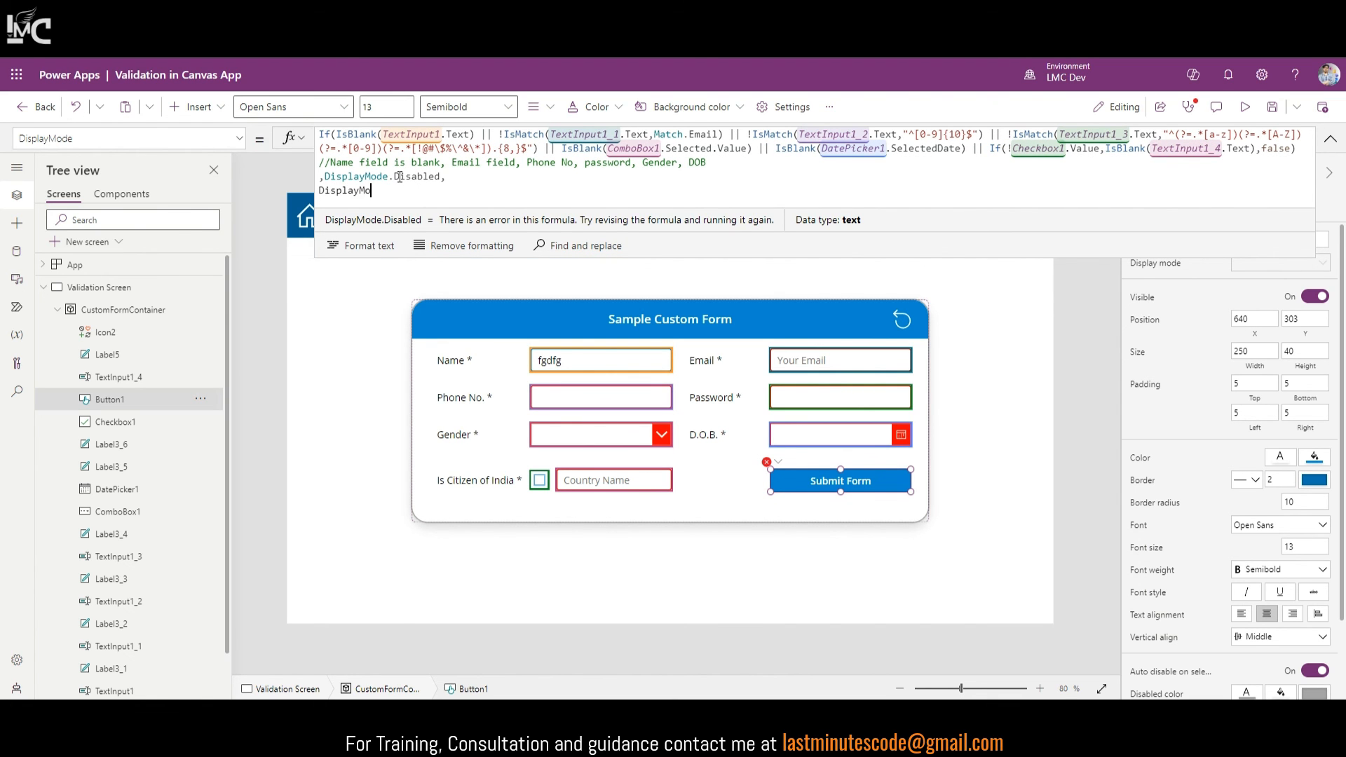
{"action": "type", "text": "de.Edi"}
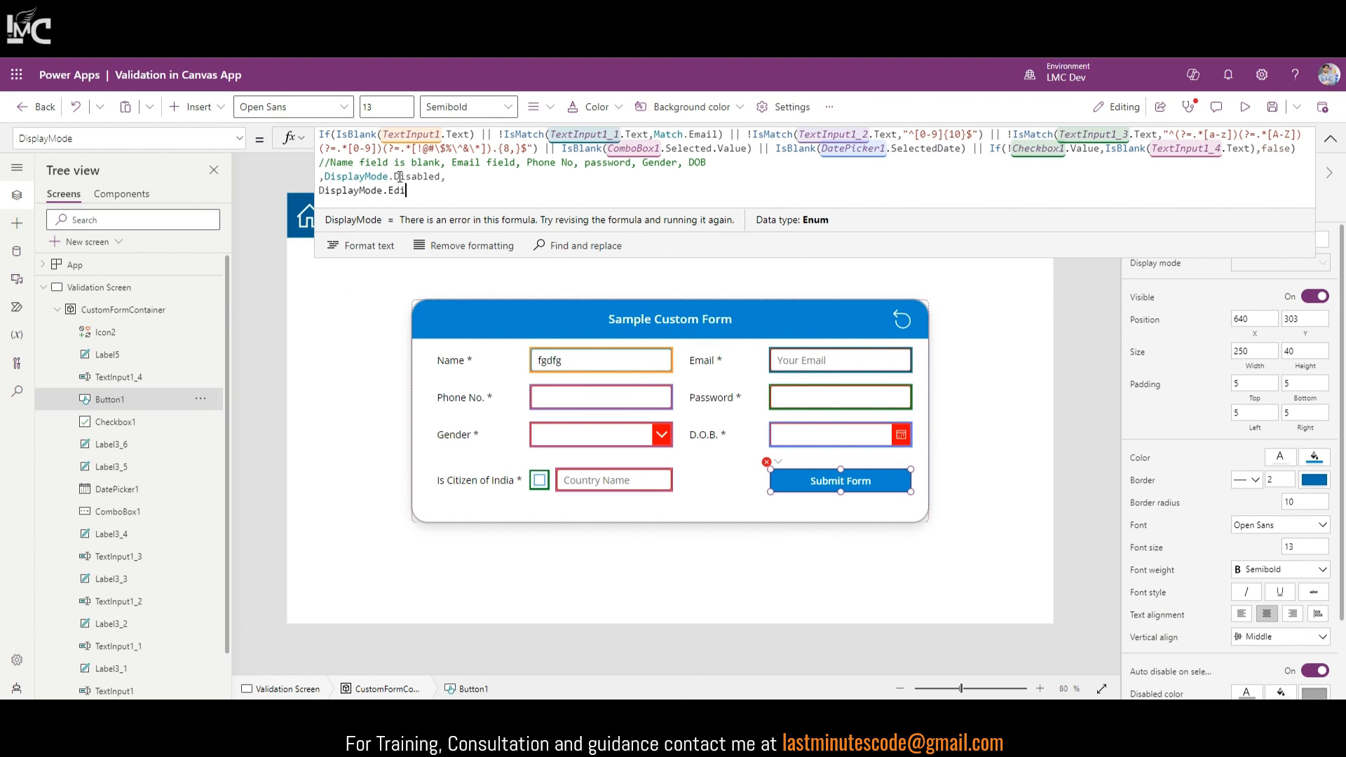
{"action": "type", "text": "t)"}
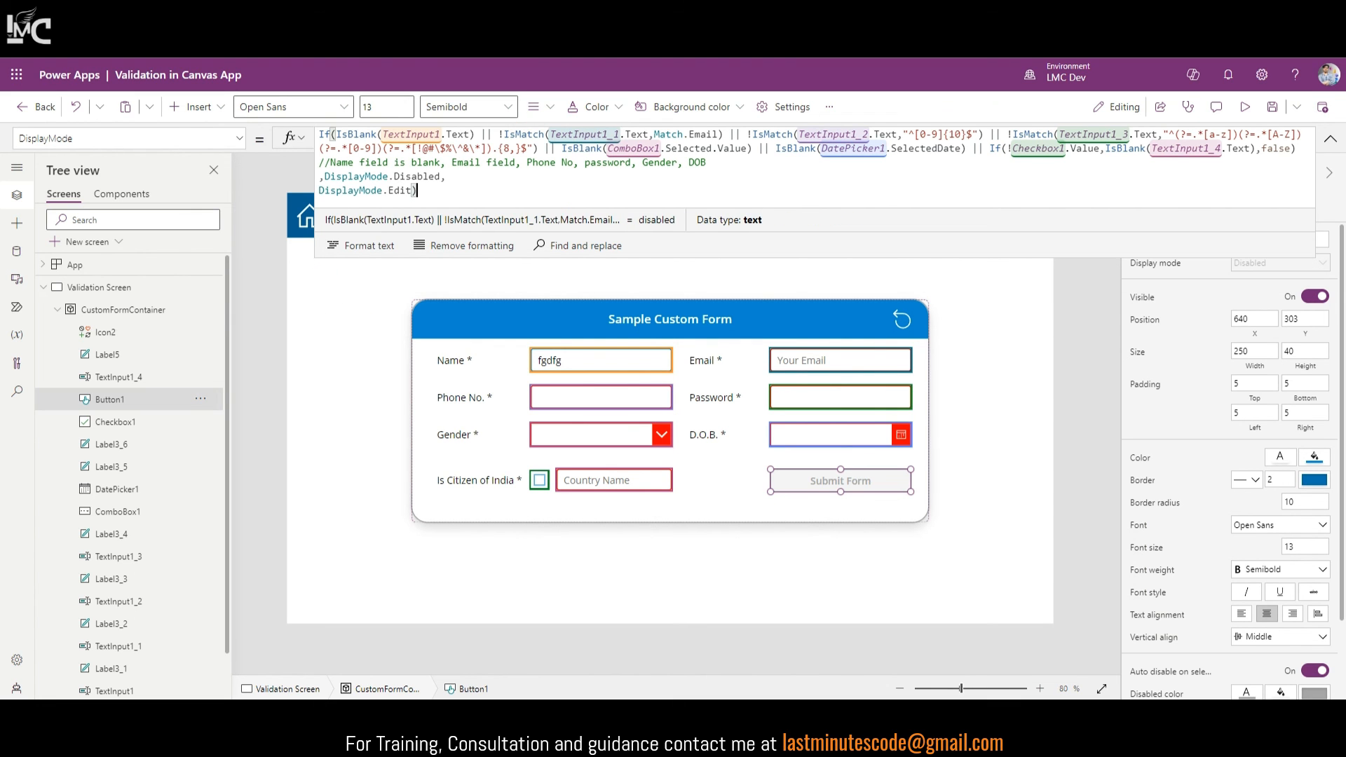
Step: Preview the app and enter a phone number, an email address and a password
{"action": "left_click", "coordinate": [1245, 107]}
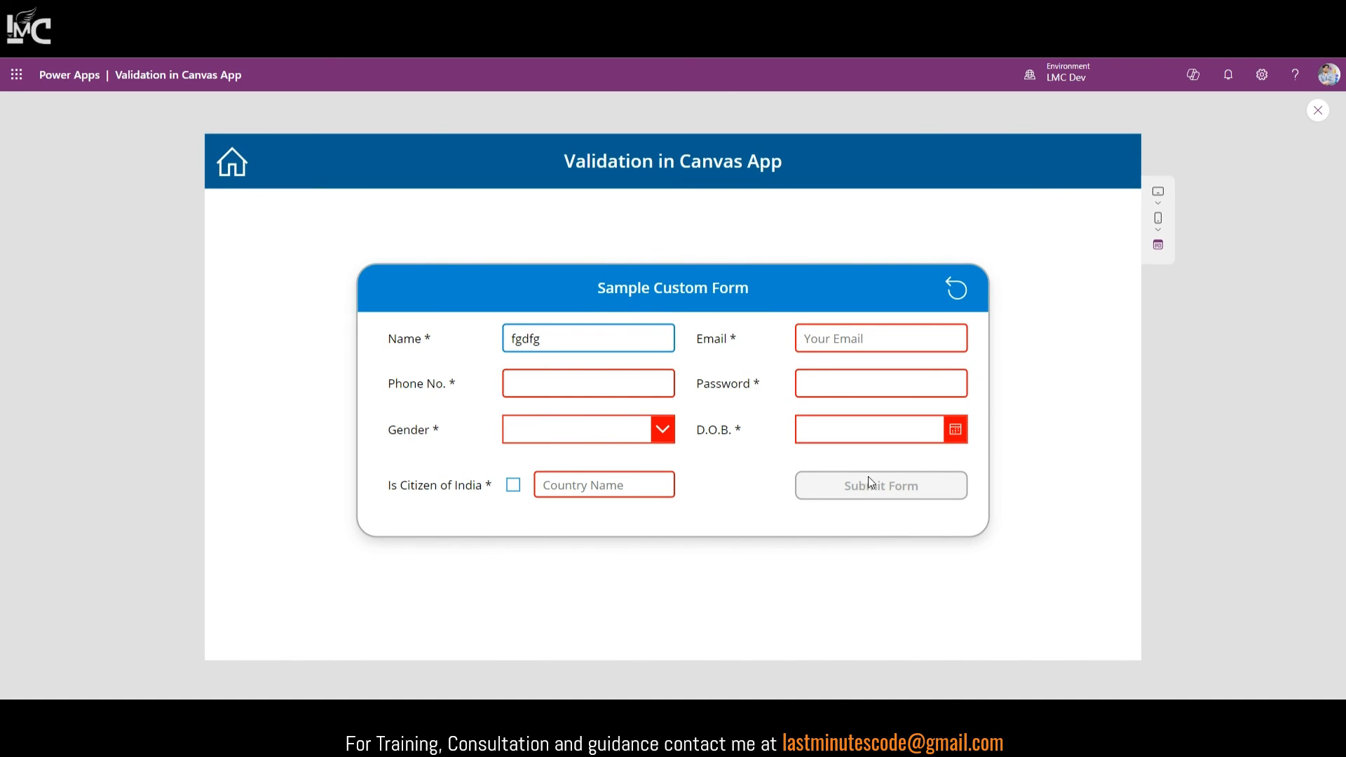
{"action": "type", "text": "21342342342"}
{"action": "key", "text": "BackSpace"}
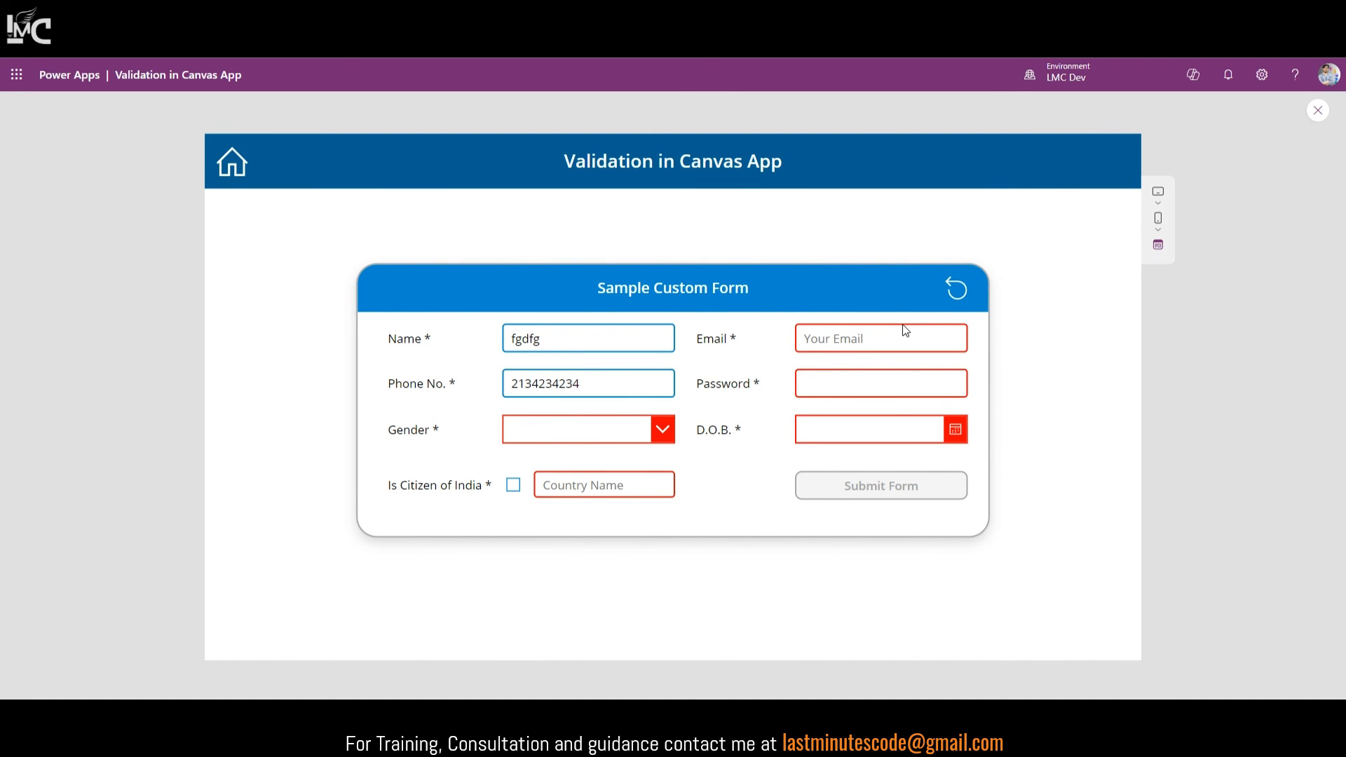
{"action": "left_click", "coordinate": [911, 340]}
{"action": "type", "text": "ashdgjh@gjksadh.in"}
{"action": "left_click", "coordinate": [924, 386]}
{"action": "type", "text": "******"}
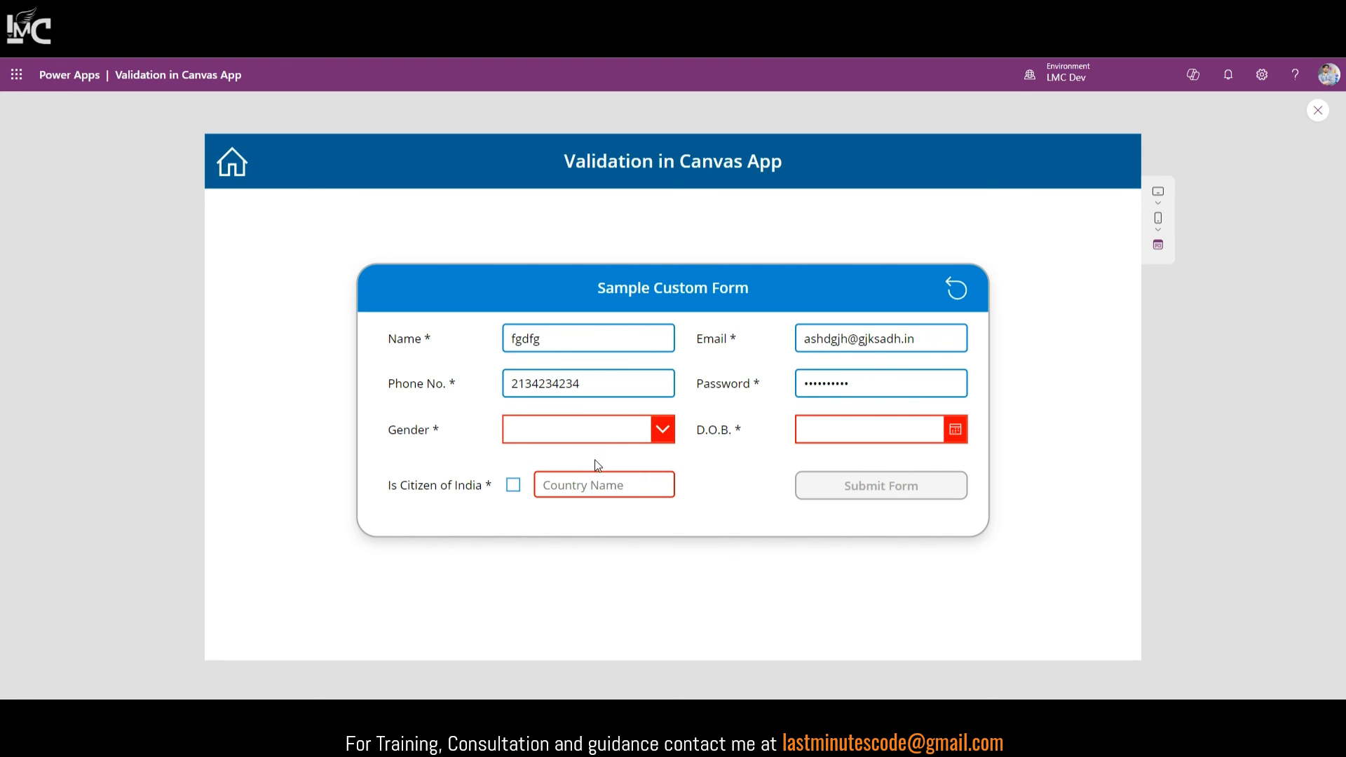
Step: Choose Female as the gender and December 4 as the date of birth
{"action": "left_click", "coordinate": [618, 436]}
{"action": "left_click", "coordinate": [600, 471]}
{"action": "left_click", "coordinate": [831, 429]}
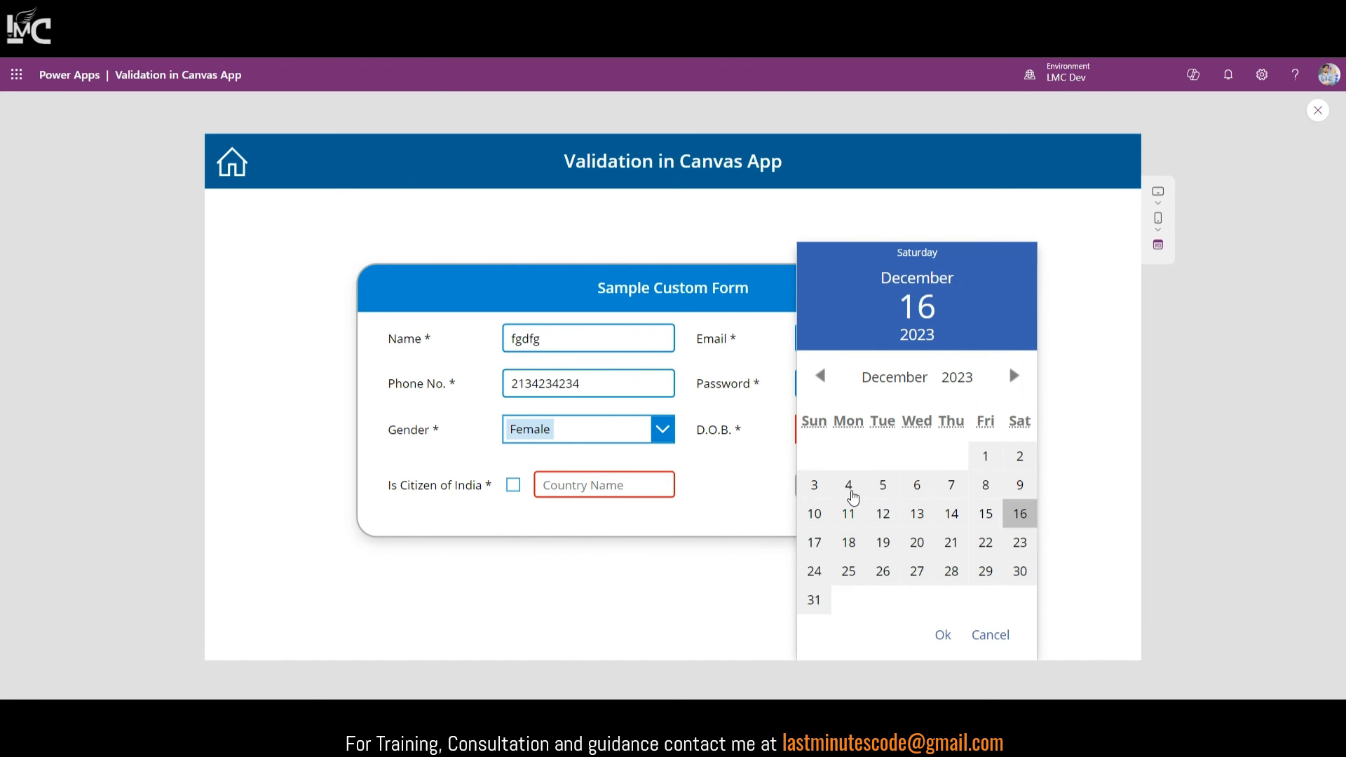
{"action": "left_click", "coordinate": [848, 485]}
{"action": "left_click", "coordinate": [943, 635]}
Step: Enter 'asdasd' as Country Name, toggle the citizen checkbox, clear Country Name, then exit the preview
{"action": "left_click", "coordinate": [606, 477]}
{"action": "type", "text": "asdasd"}
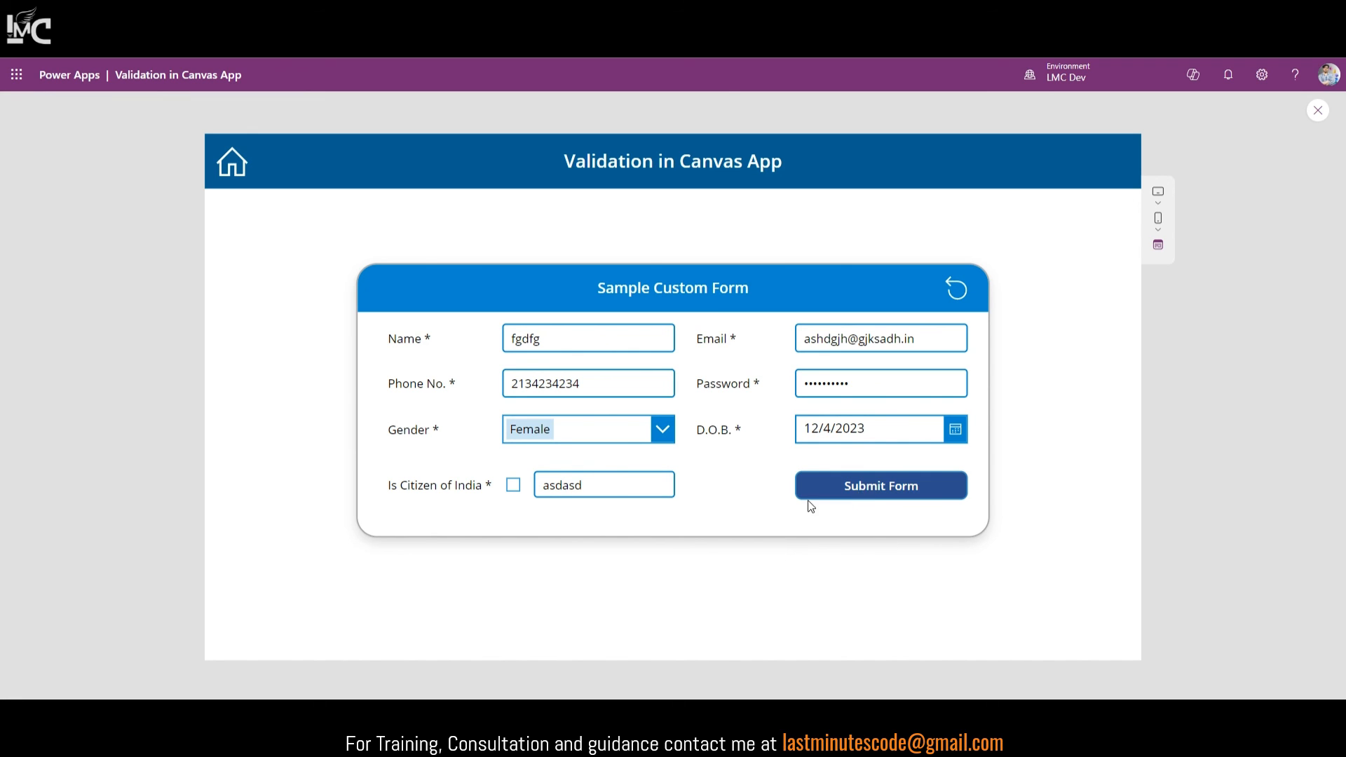
{"action": "left_click", "coordinate": [512, 491]}
{"action": "left_click", "coordinate": [514, 490]}
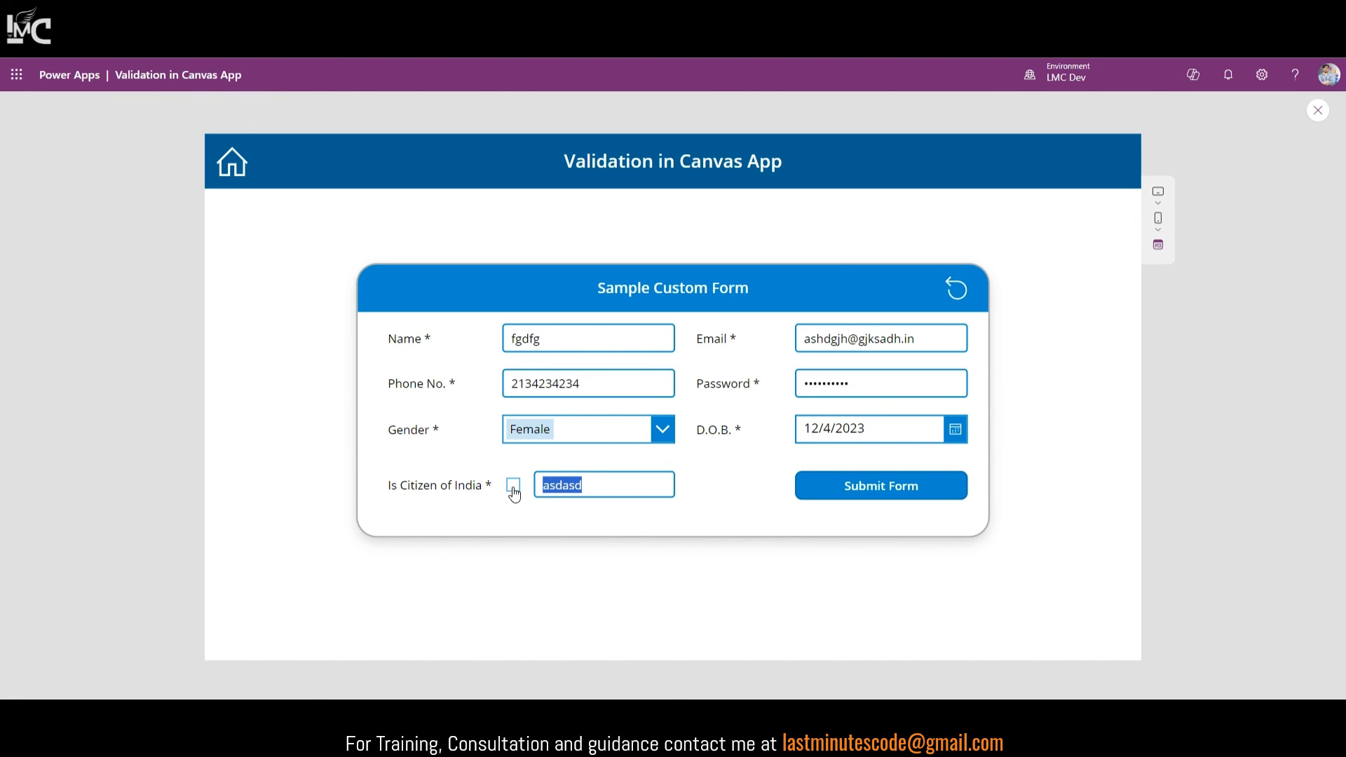
{"action": "key", "text": "BackSpace"}
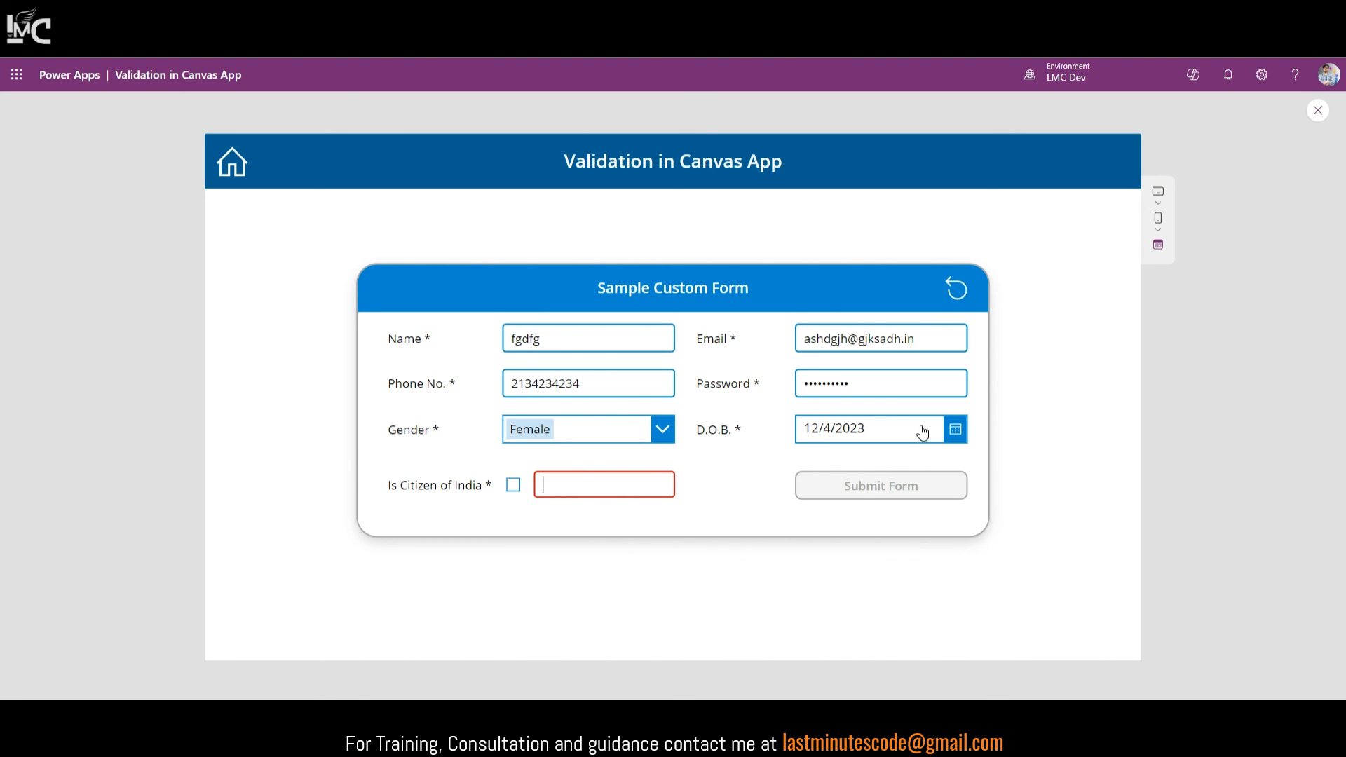
{"action": "left_click", "coordinate": [1319, 110]}
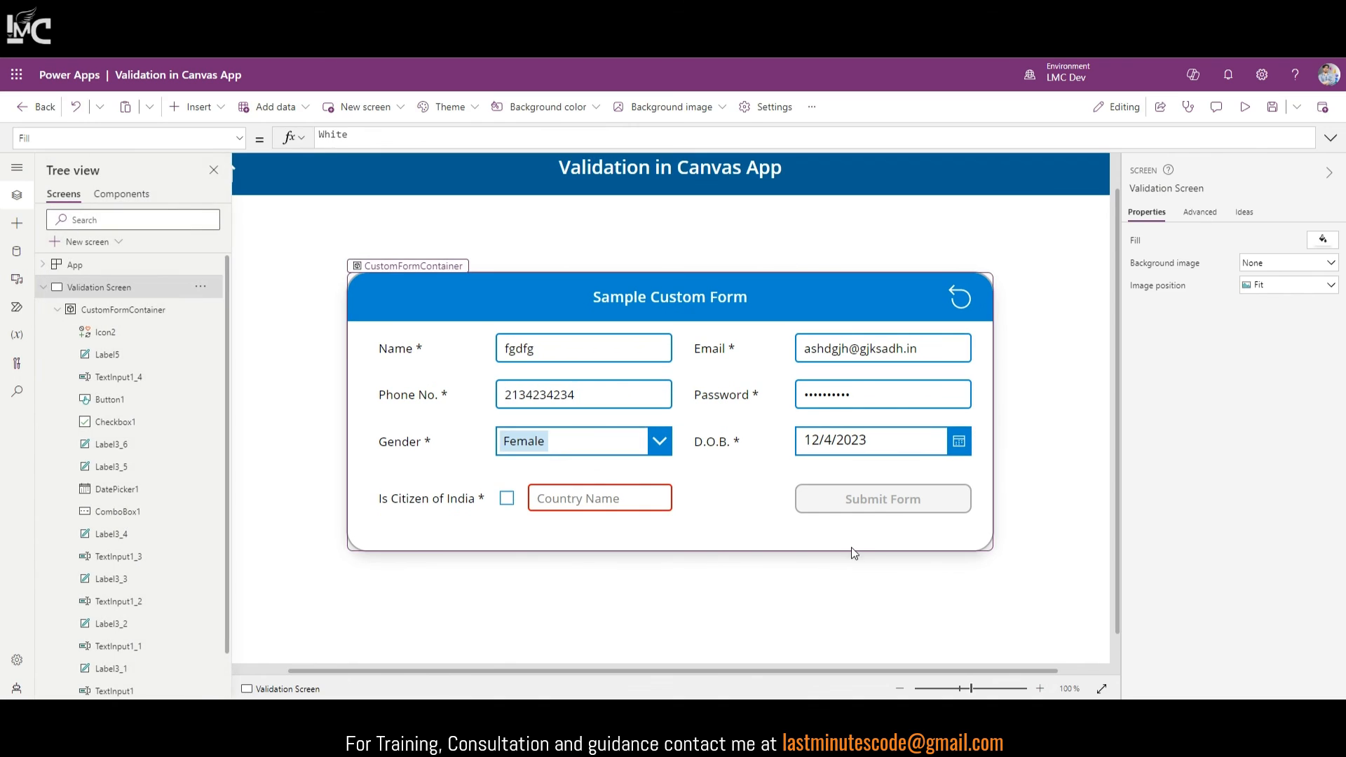
Step: Show the Submit Form button's OnSelect formula expanded across multiple lines
{"action": "left_click", "coordinate": [876, 499]}
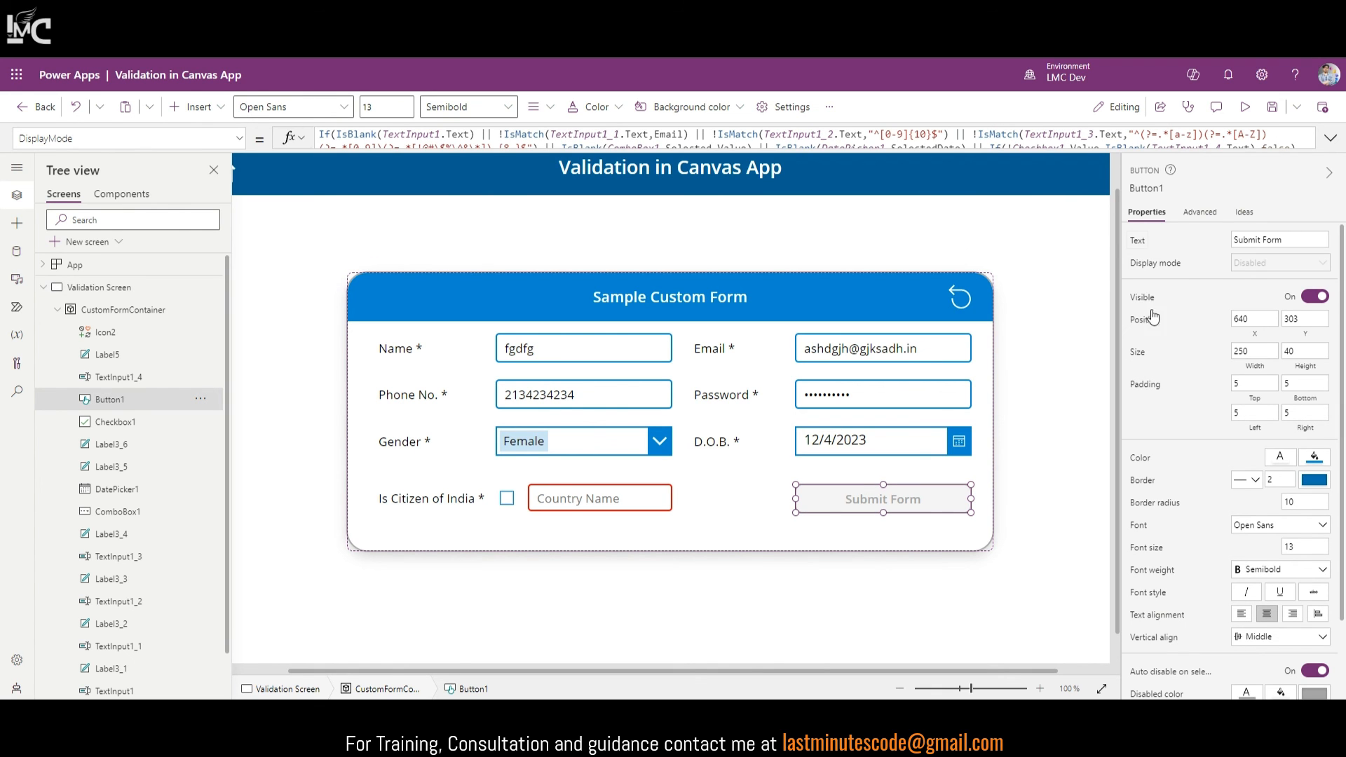
{"action": "left_click", "coordinate": [1200, 212]}
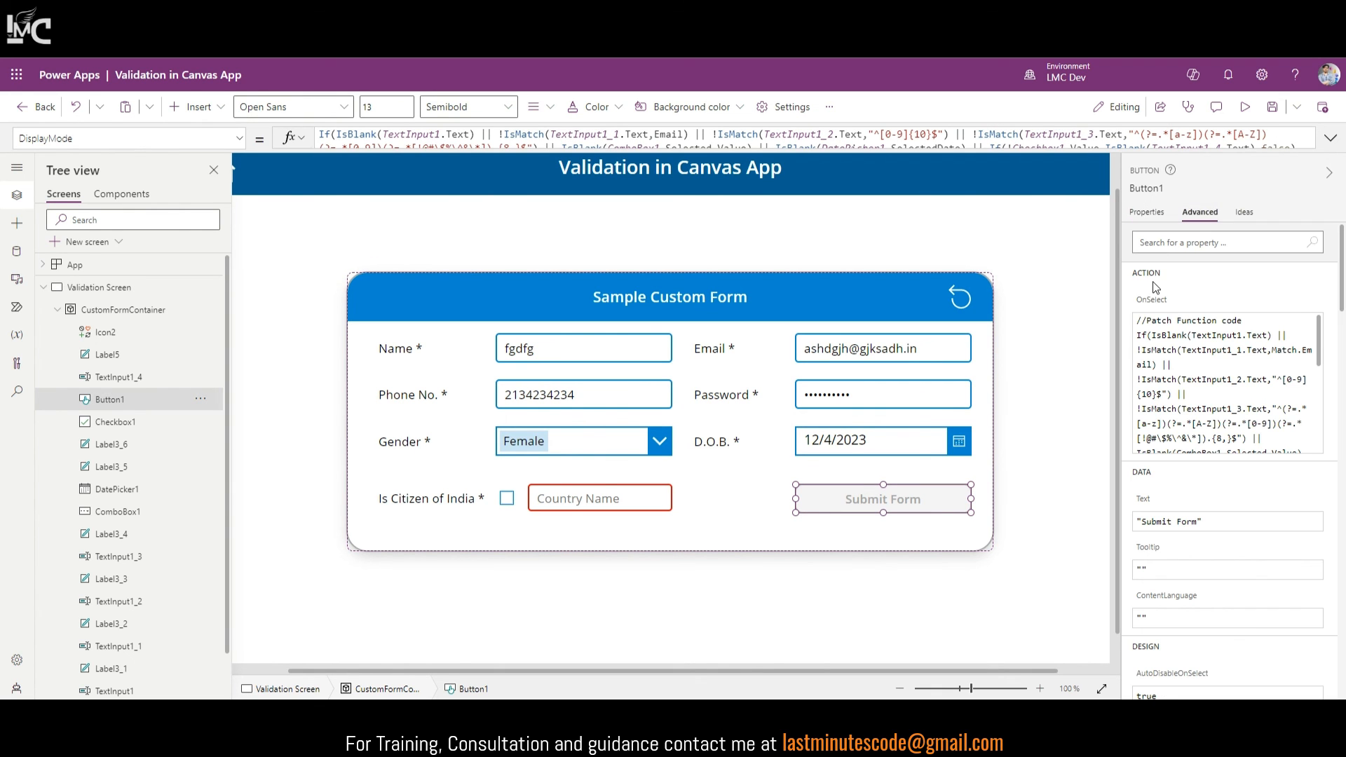
{"action": "left_click", "coordinate": [1154, 317]}
{"action": "left_click", "coordinate": [1331, 138]}
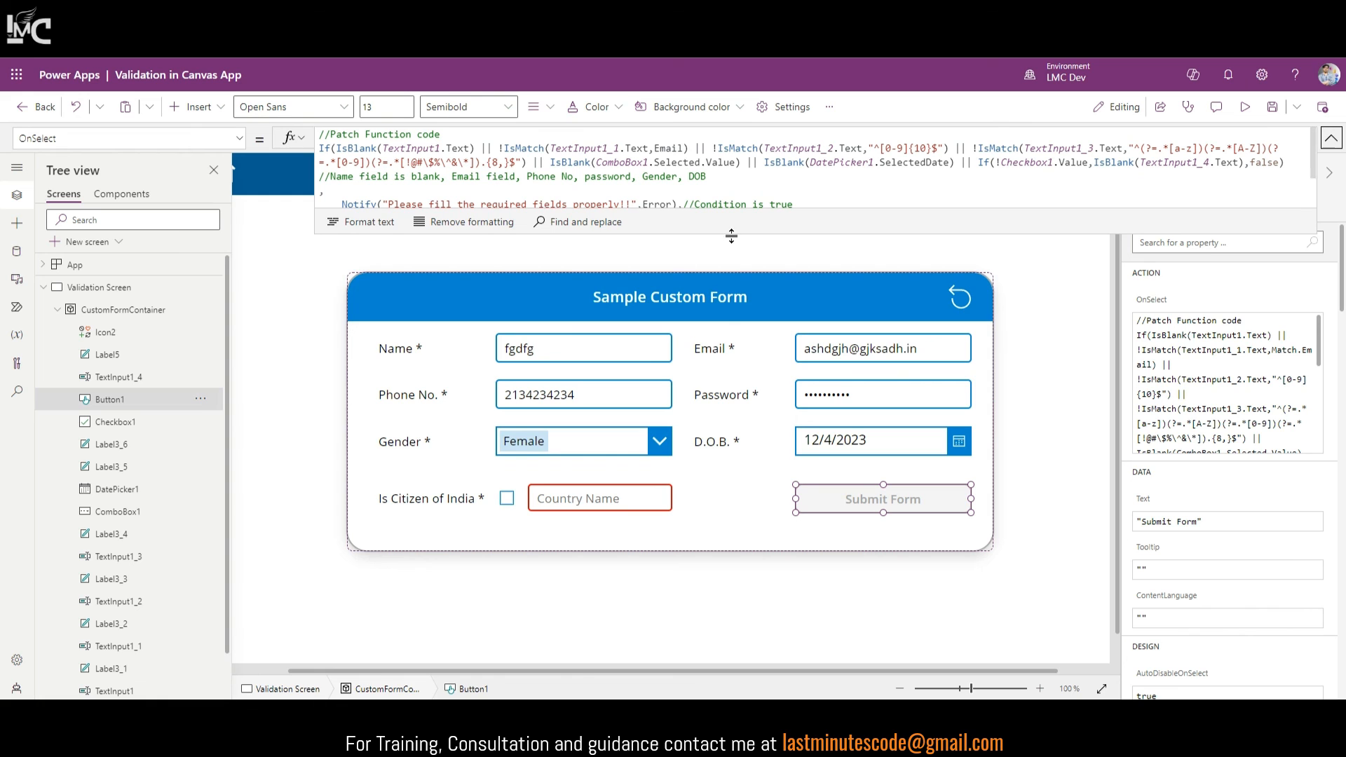
{"action": "left_click_drag", "start_coordinate": [731, 235], "coordinate": [731, 440]}
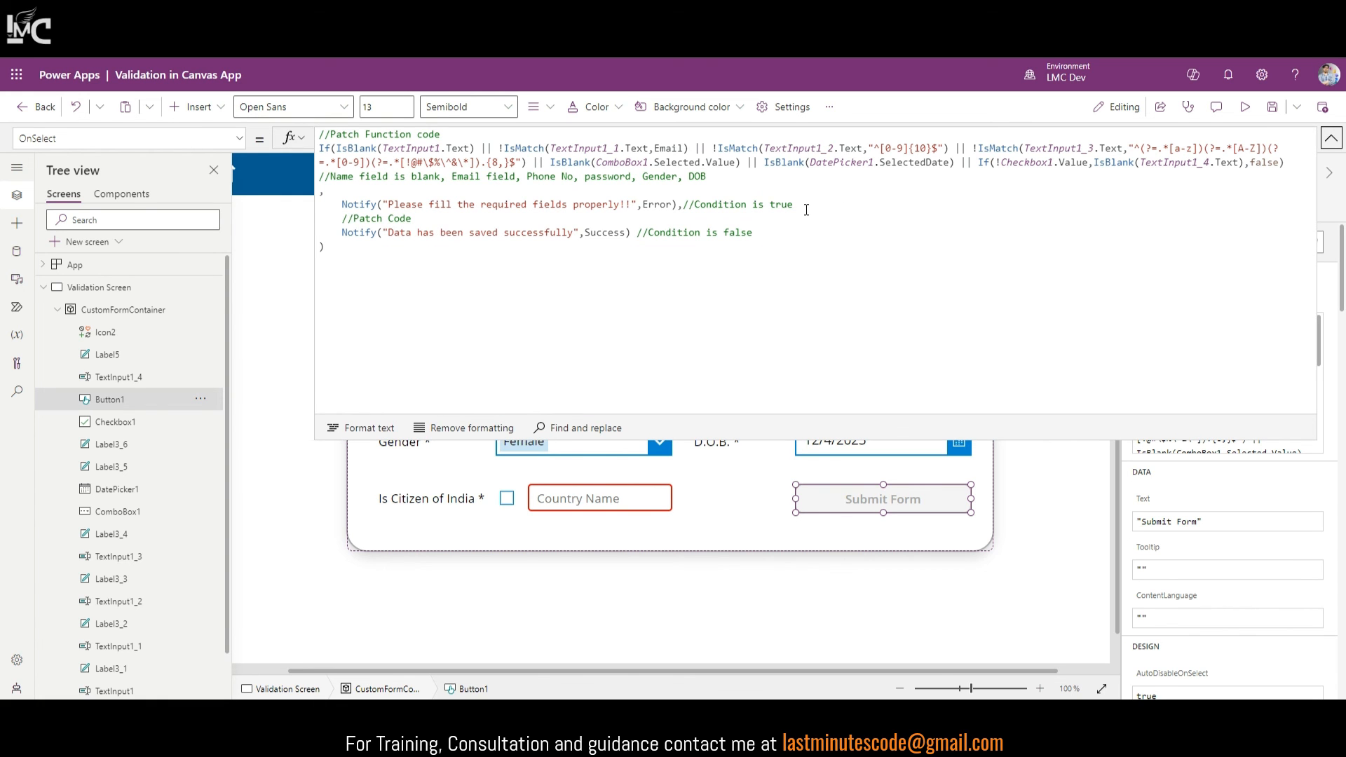
Step: Delete the validation If block and its closing parenthesis, leaving only the success Notify
{"action": "mouse_move", "coordinate": [807, 210]}
{"action": "left_mouse_down"}
{"action": "mouse_move", "coordinate": [323, 191]}
{"action": "mouse_move", "coordinate": [313, 135]}
{"action": "left_mouse_up"}
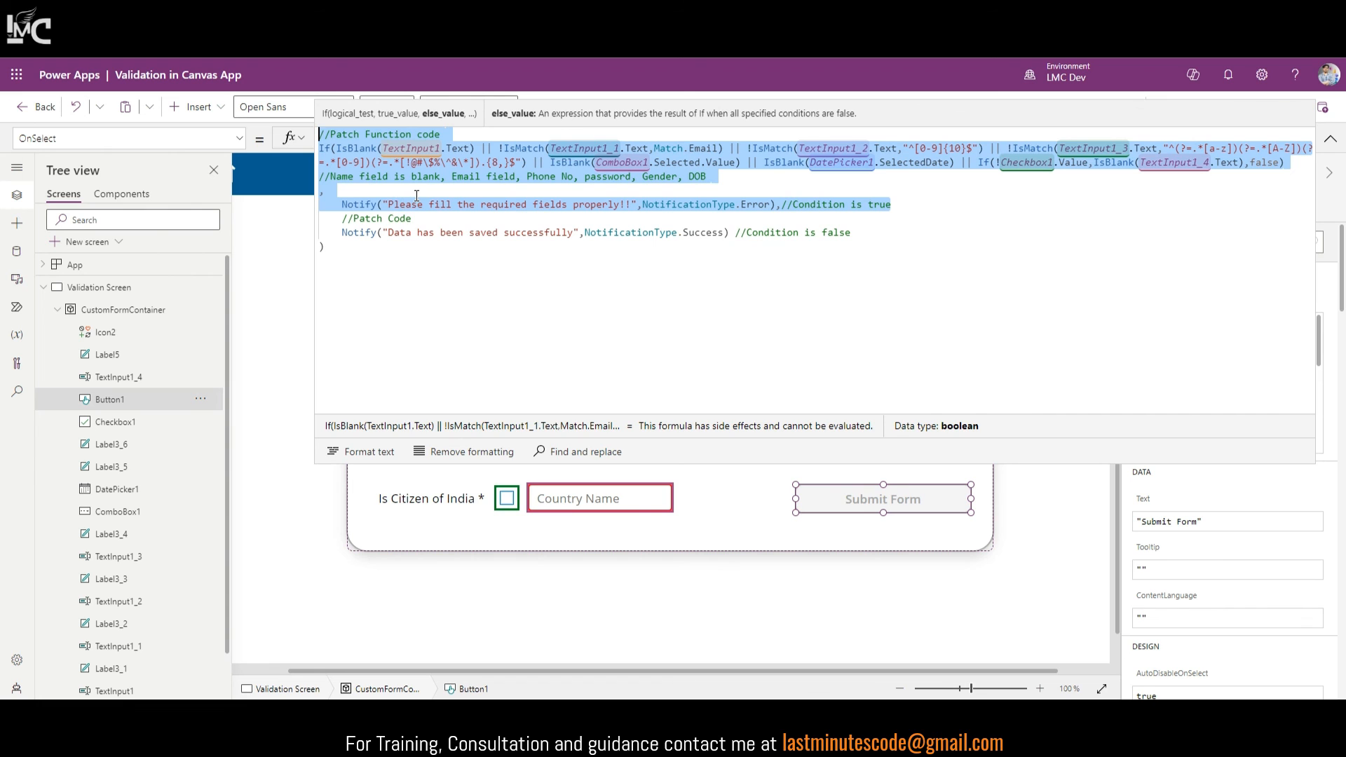
{"action": "key", "text": "BackSpace"}
{"action": "left_click_drag", "start_coordinate": [342, 183], "coordinate": [319, 187]}
{"action": "key", "text": "BackSpace"}
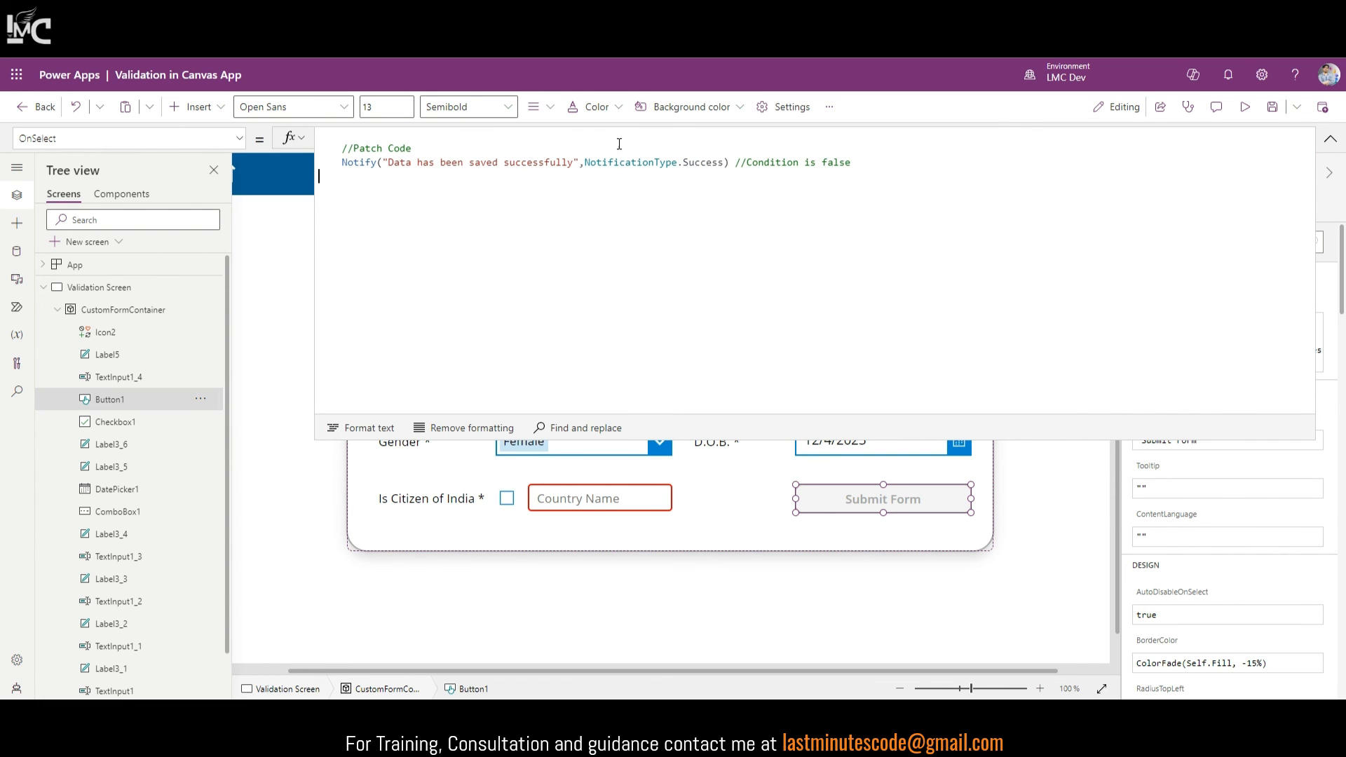
{"action": "left_click", "coordinate": [425, 147]}
{"action": "left_click", "coordinate": [1330, 138]}
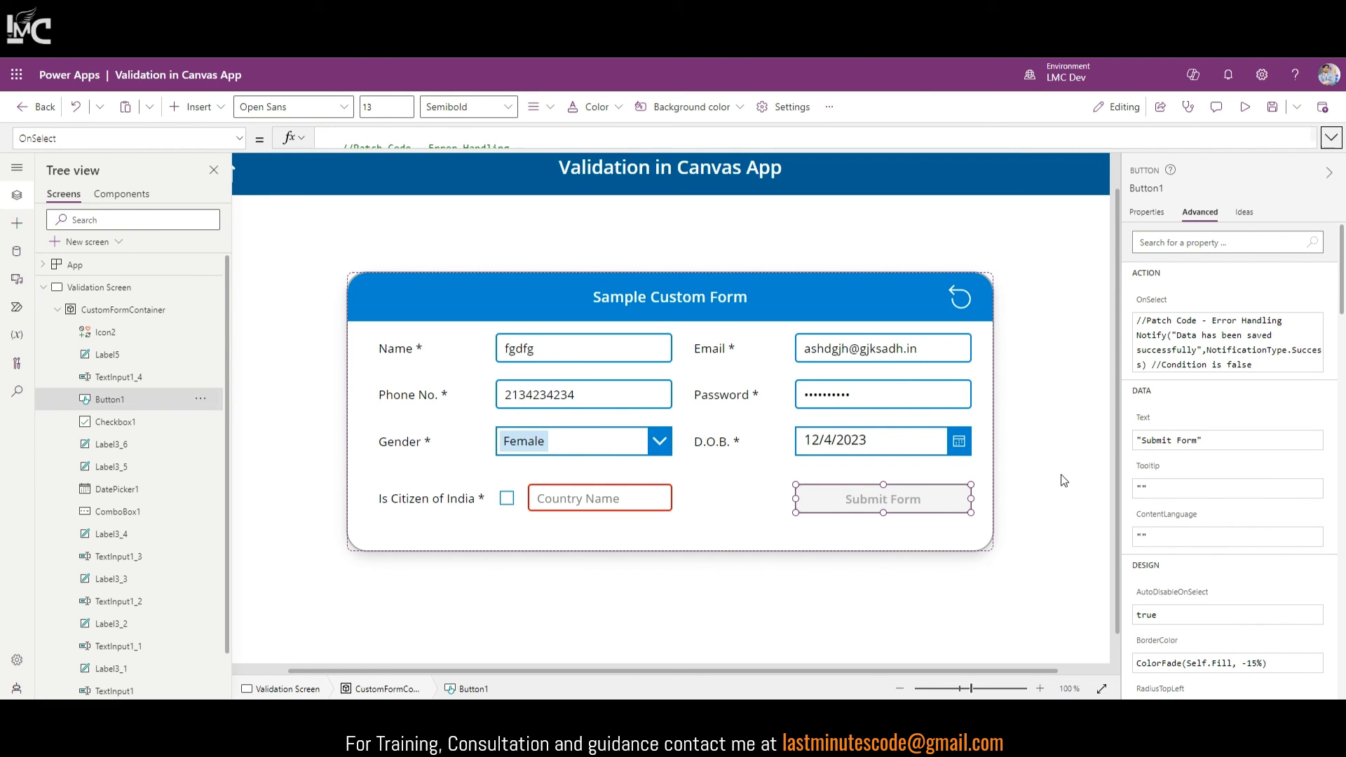
{"action": "left_click", "coordinate": [1102, 689]}
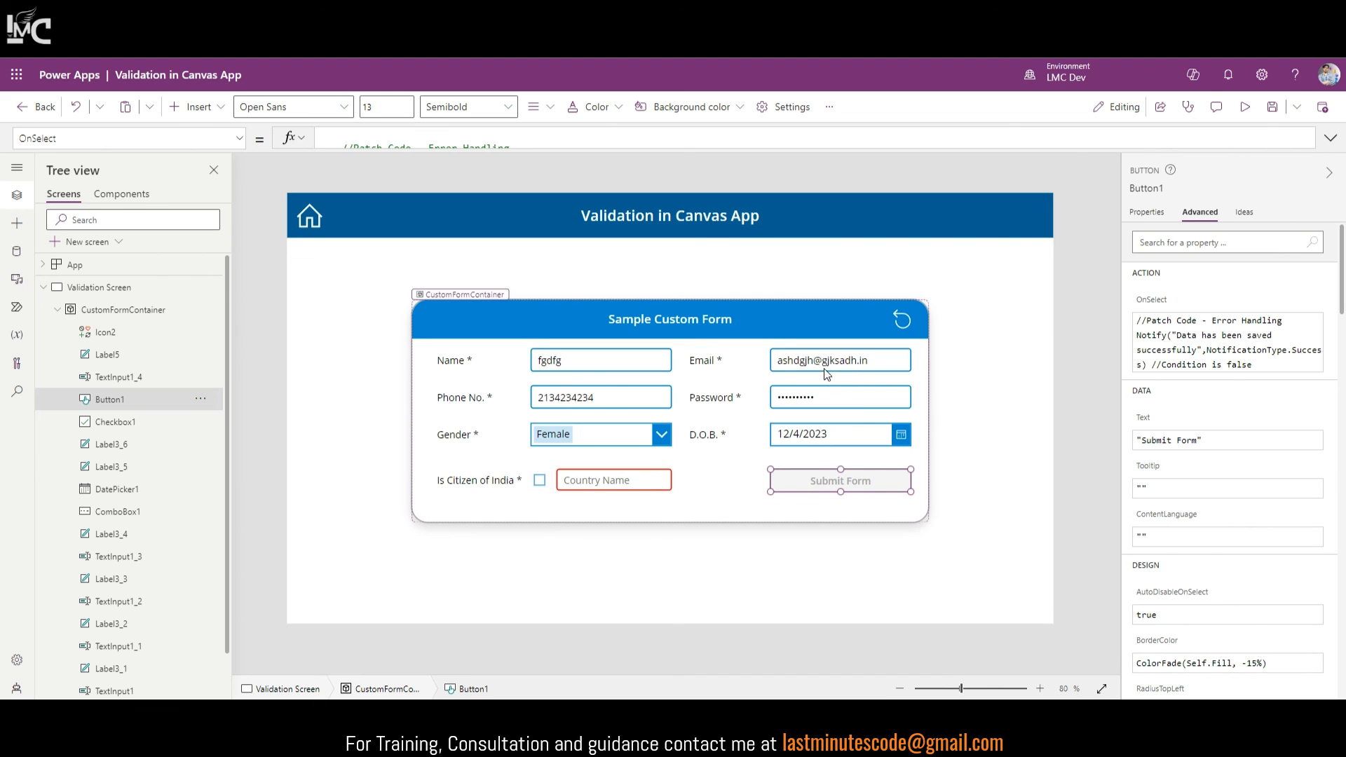